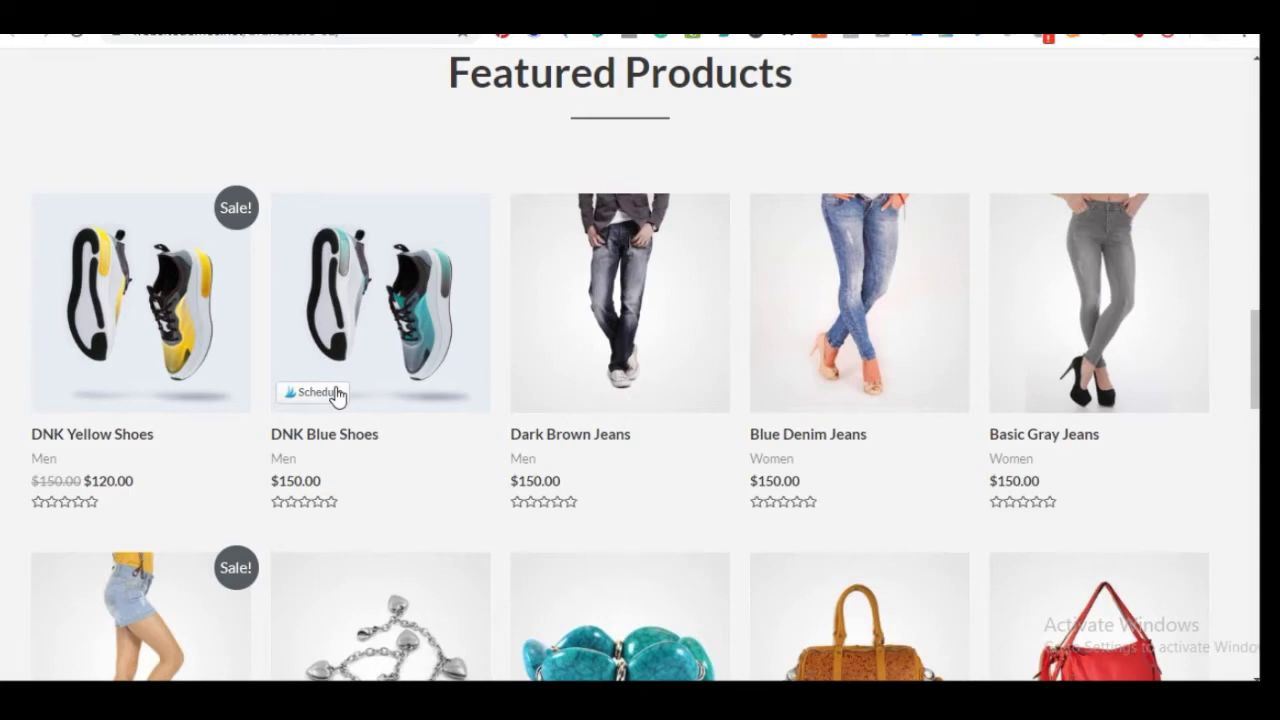
Scroll up and down through the page that is open before the store plan
scroll(405, 230, up, 10)
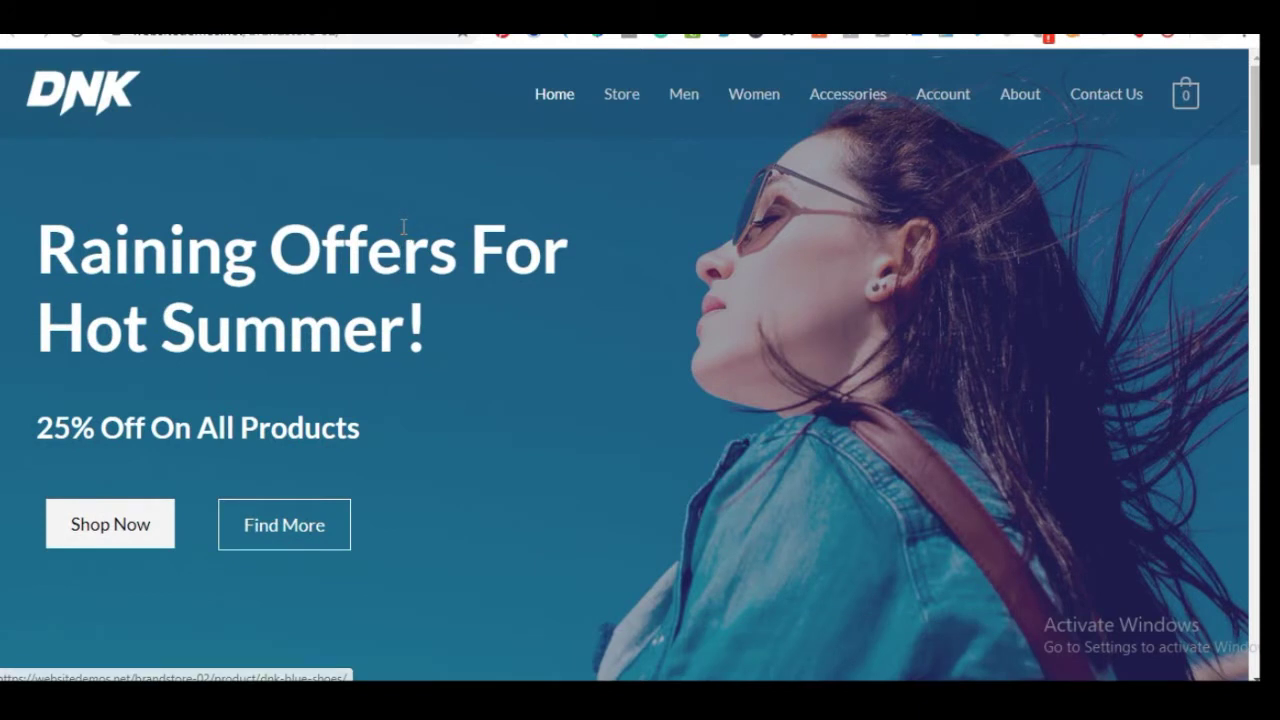
scroll(405, 230, down, 1)
scroll(404, 228, up, 1)
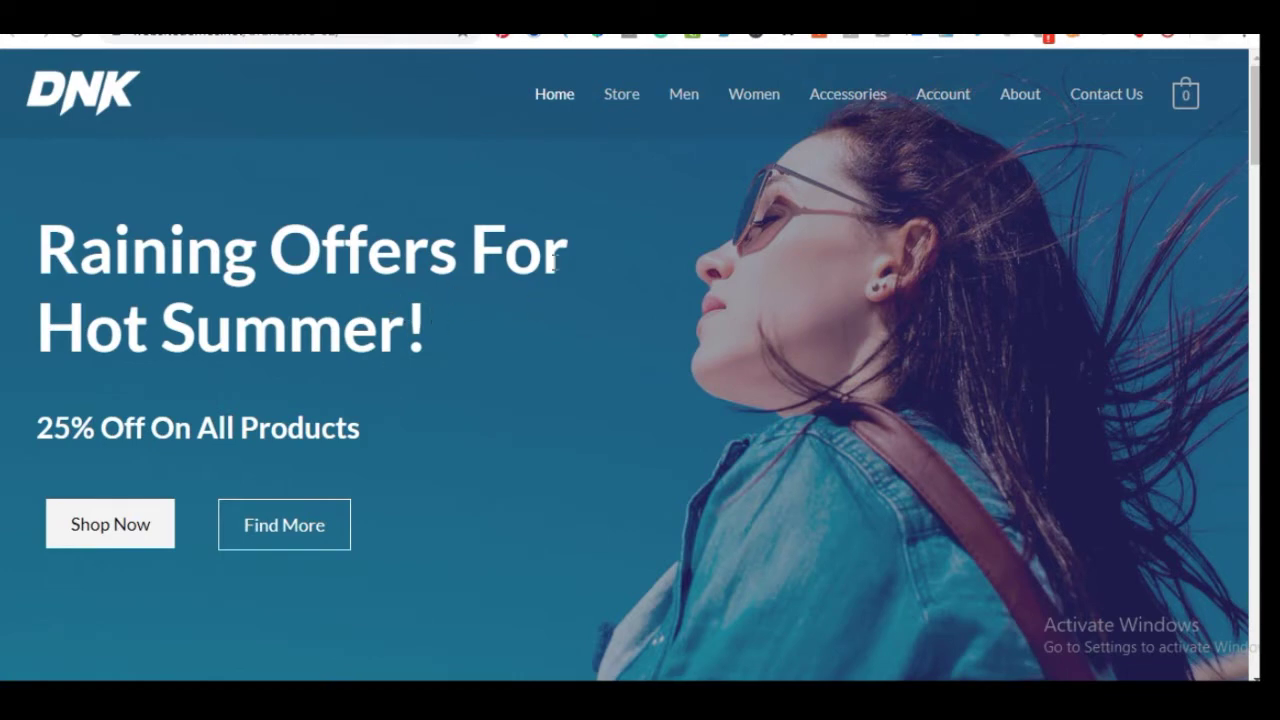
scroll(722, 333, down, 10)
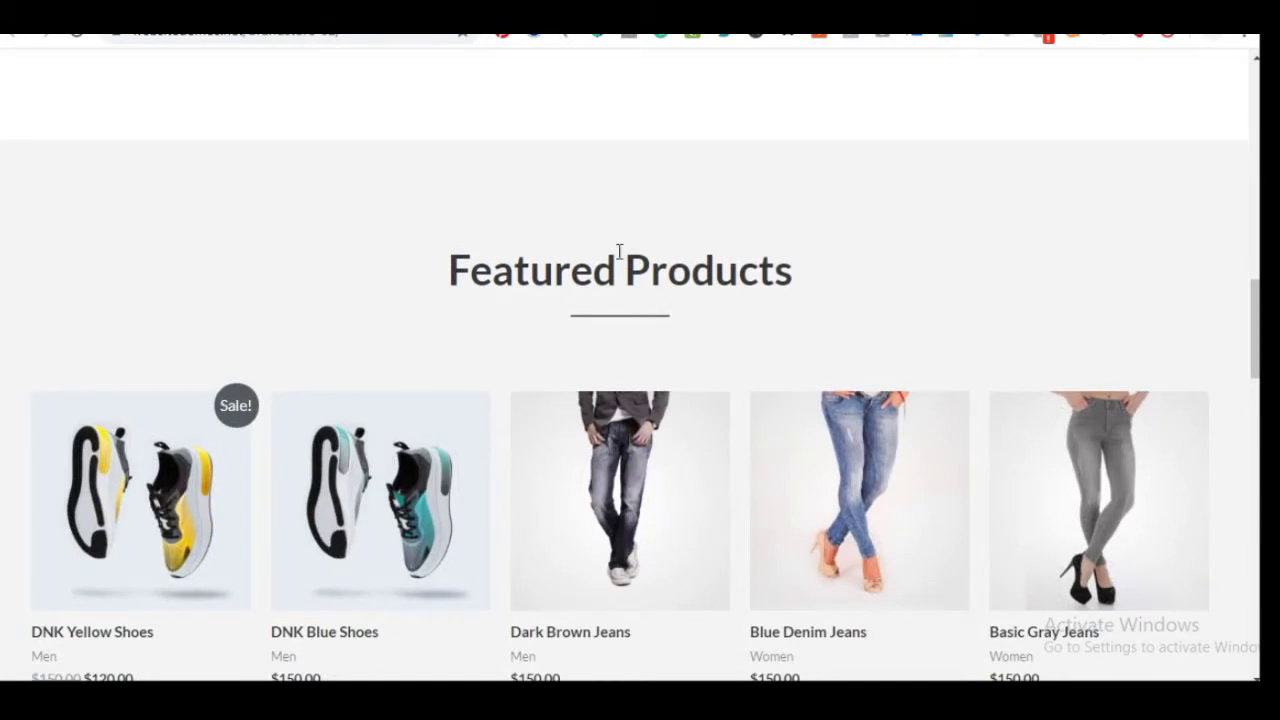
scroll(582, 262, down, 4)
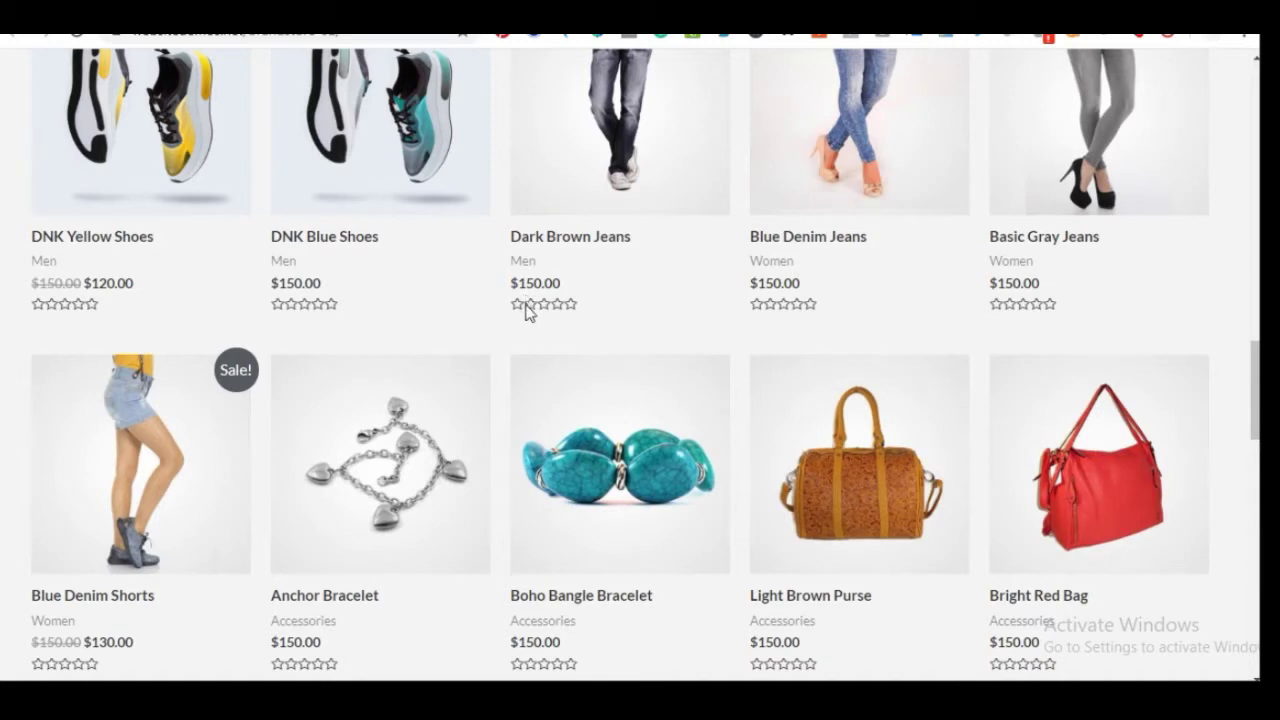
scroll(527, 312, up, 1)
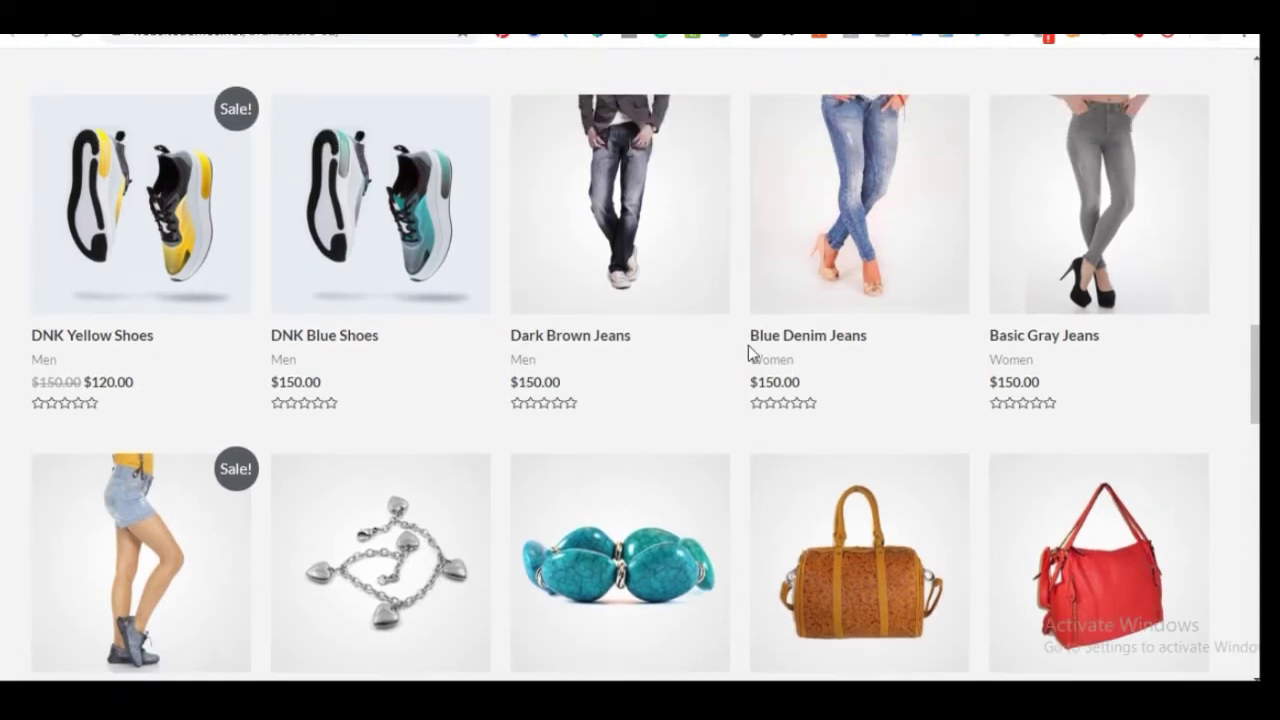
scroll(623, 291, down, 3)
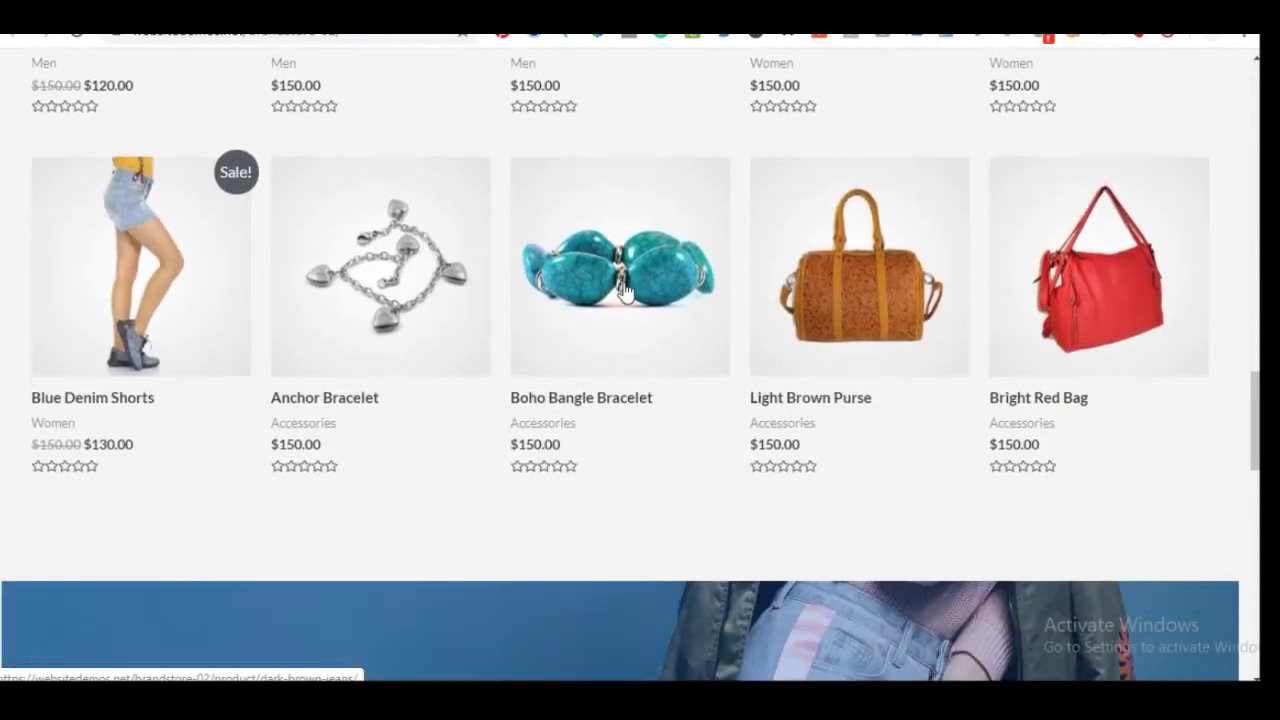
scroll(623, 291, down, 3)
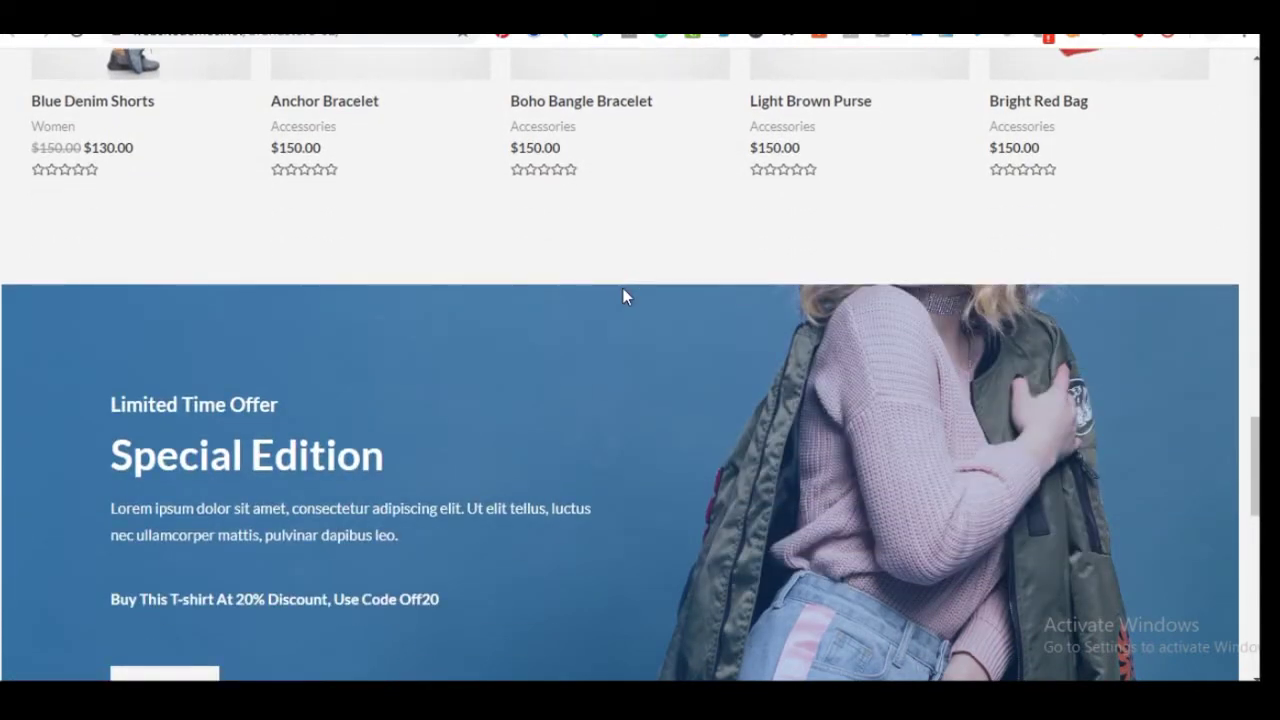
scroll(613, 297, up, 5)
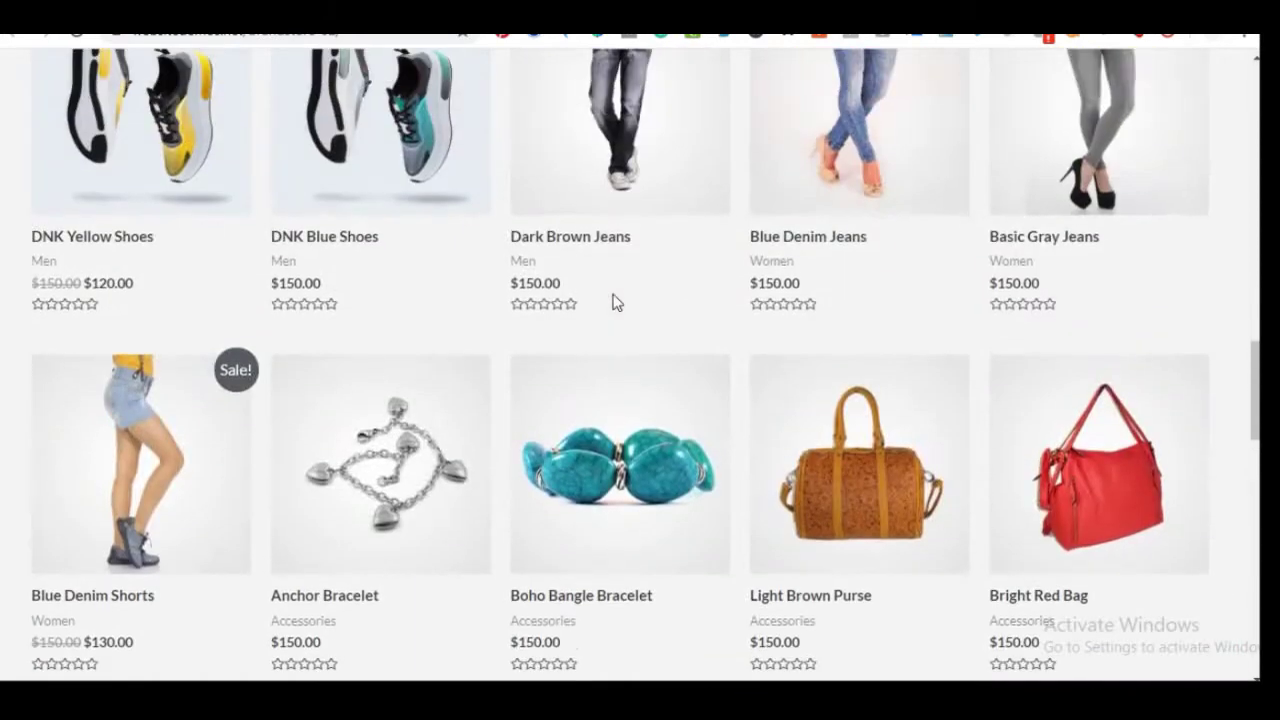
scroll(616, 302, up, 2)
scroll(616, 302, up, 1)
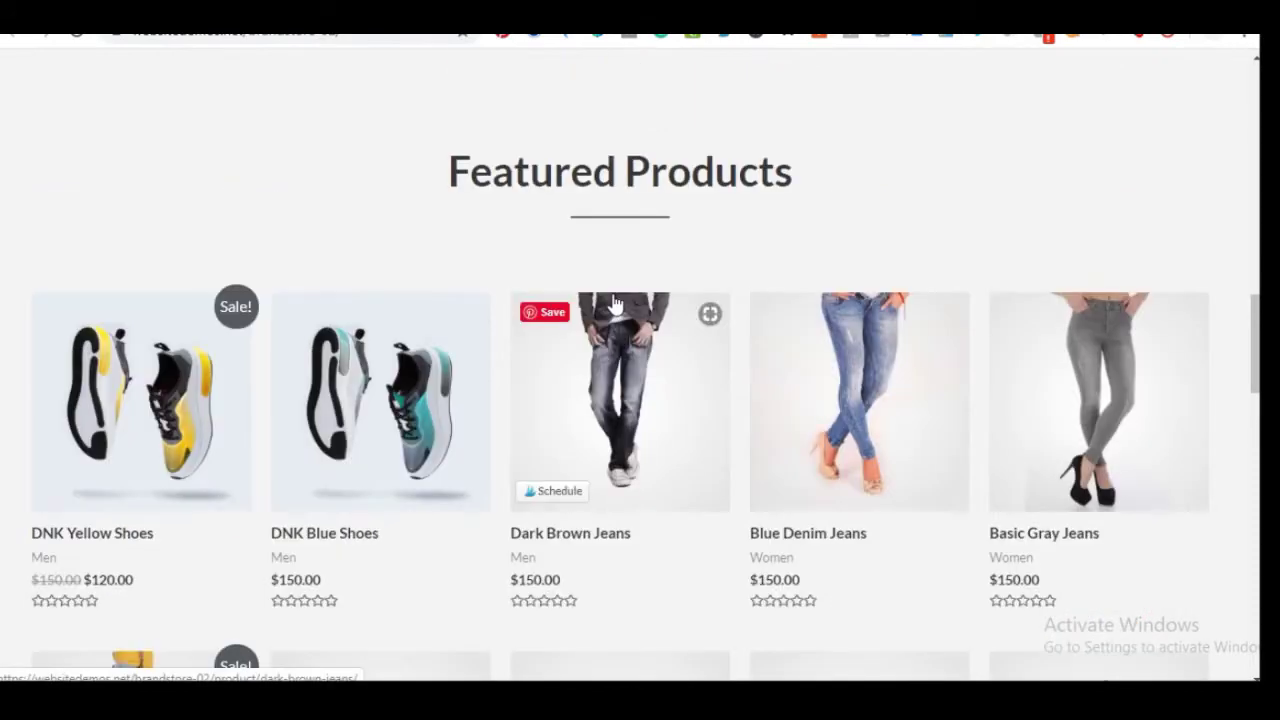
scroll(614, 303, down, 7)
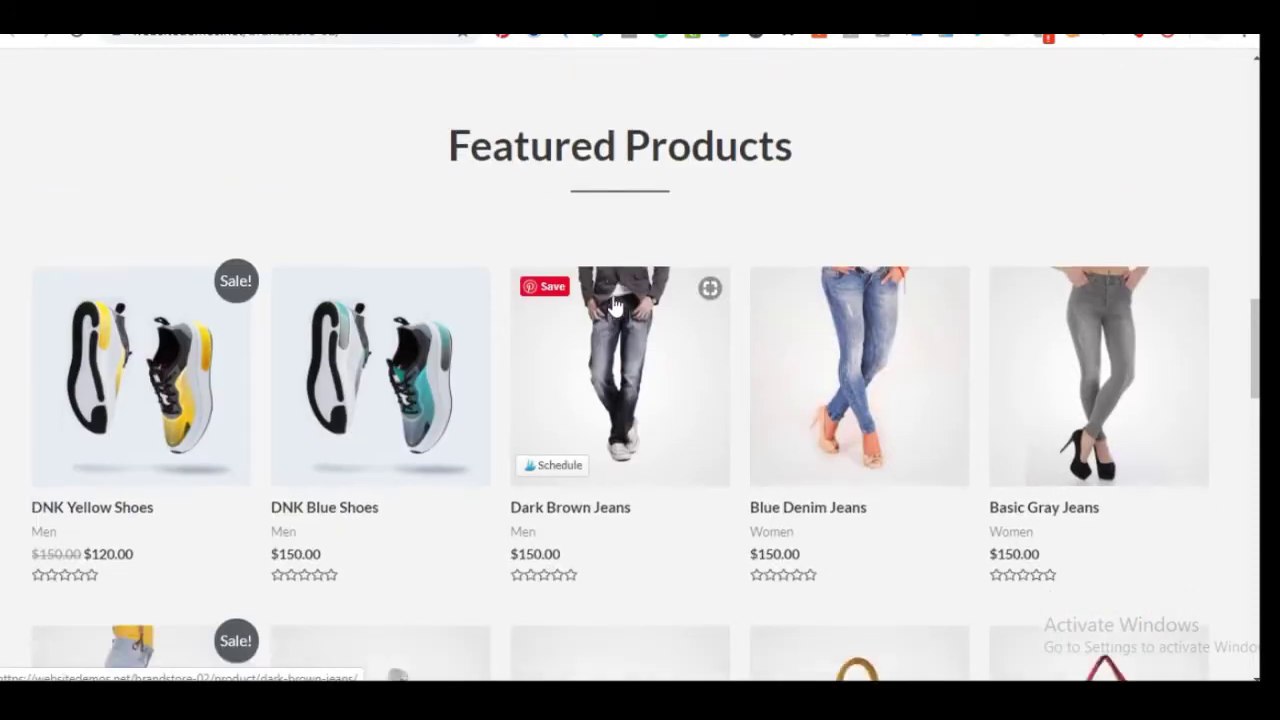
scroll(615, 308, down, 10)
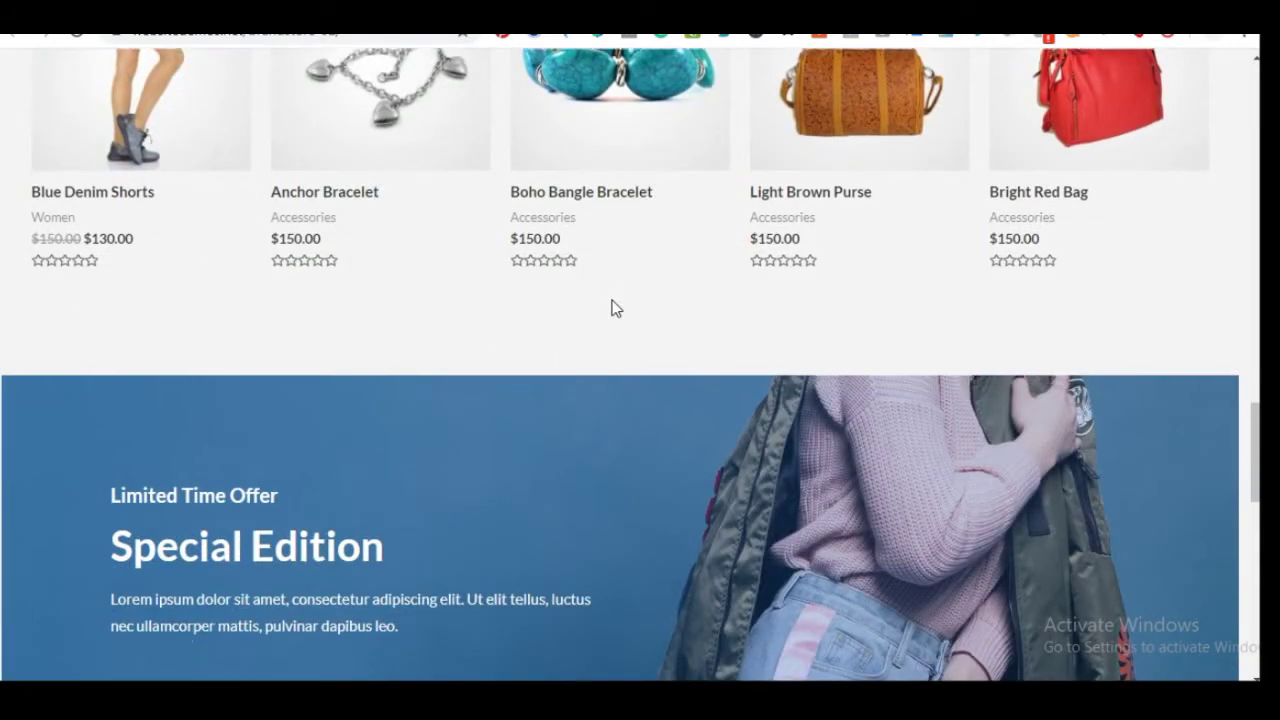
scroll(612, 306, down, 2)
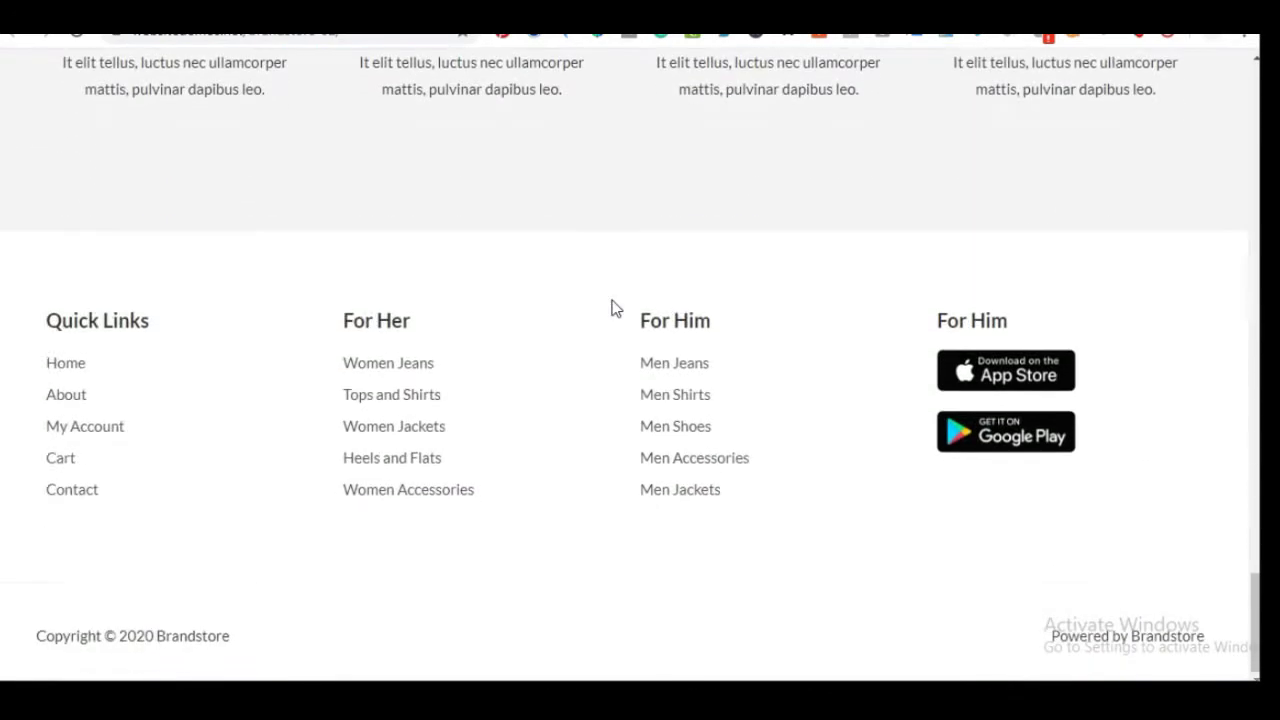
scroll(610, 304, up, 7)
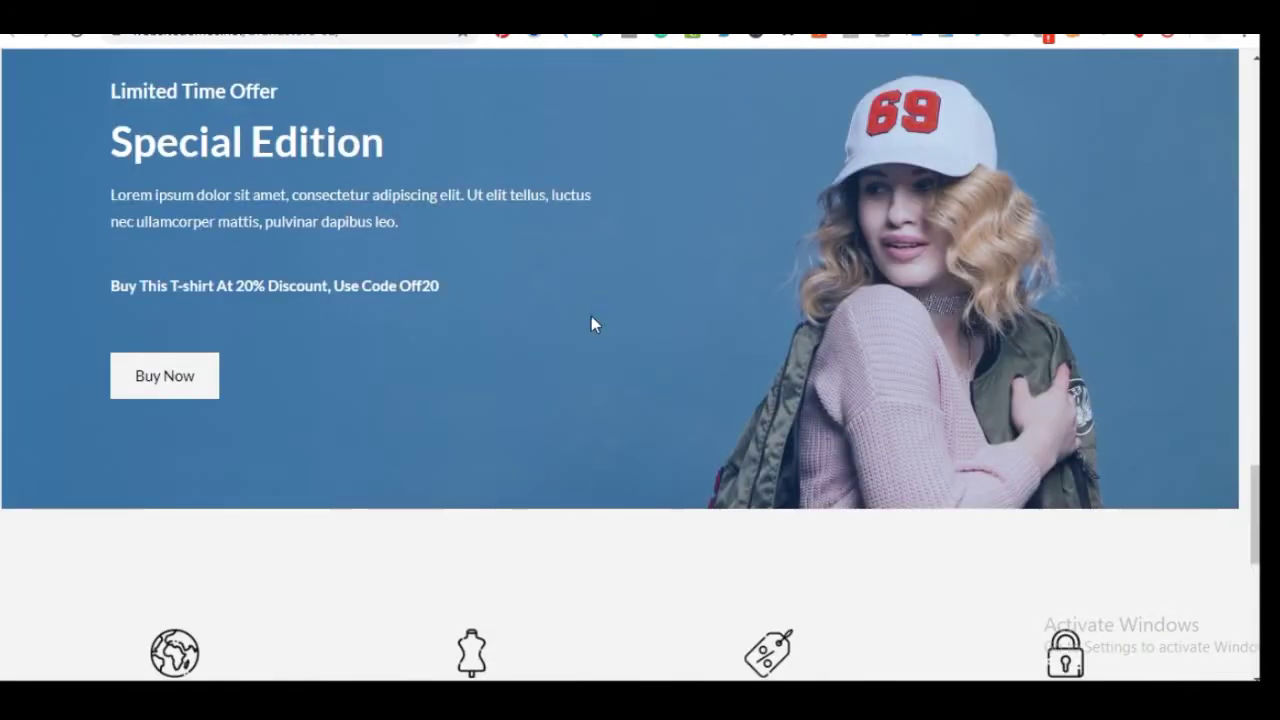
scroll(590, 328, up, 4)
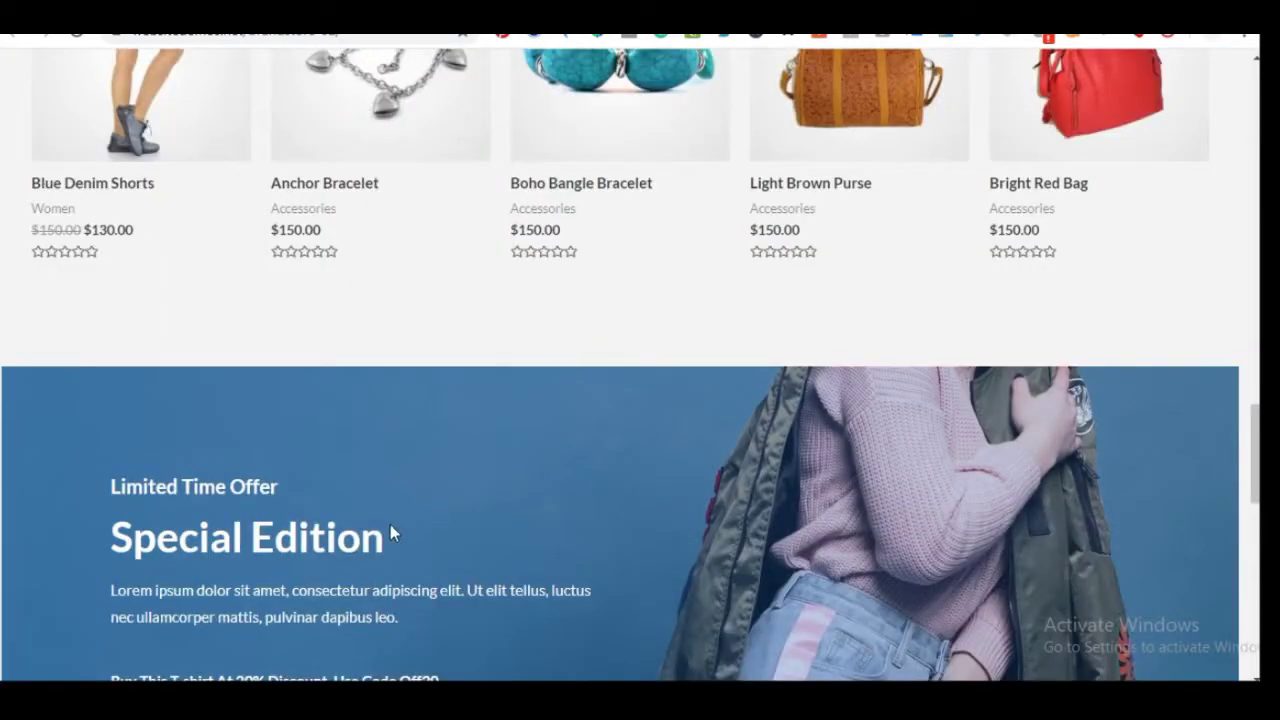
scroll(383, 494, up, 4)
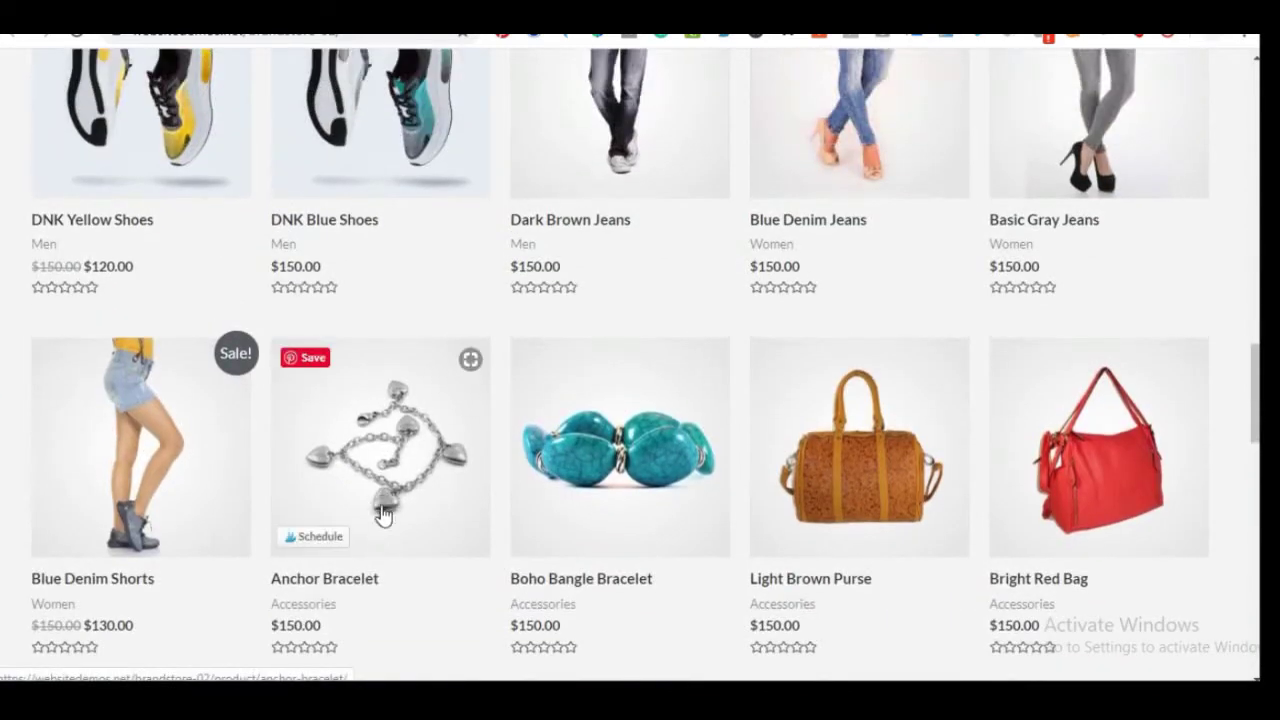
Show the five-step Notepad plan, from customizing the store back to getting a domain name
key(alt+Tab)
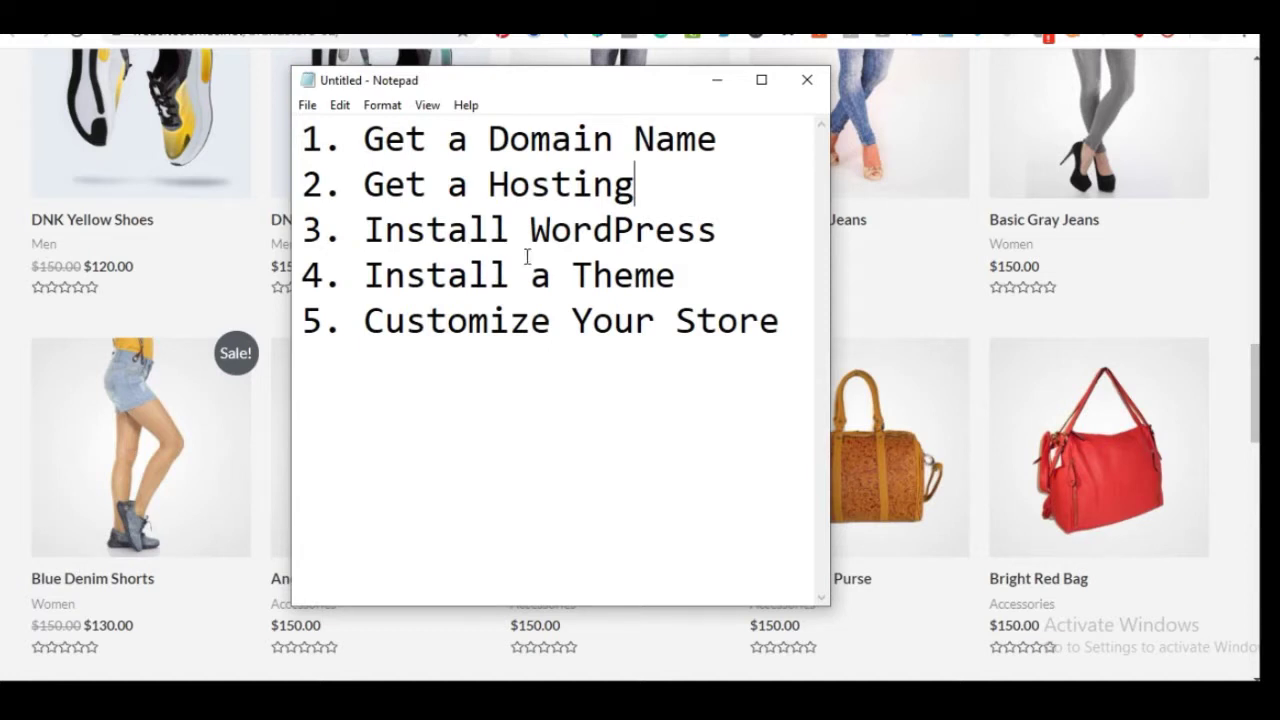
click(491, 357)
click(508, 140)
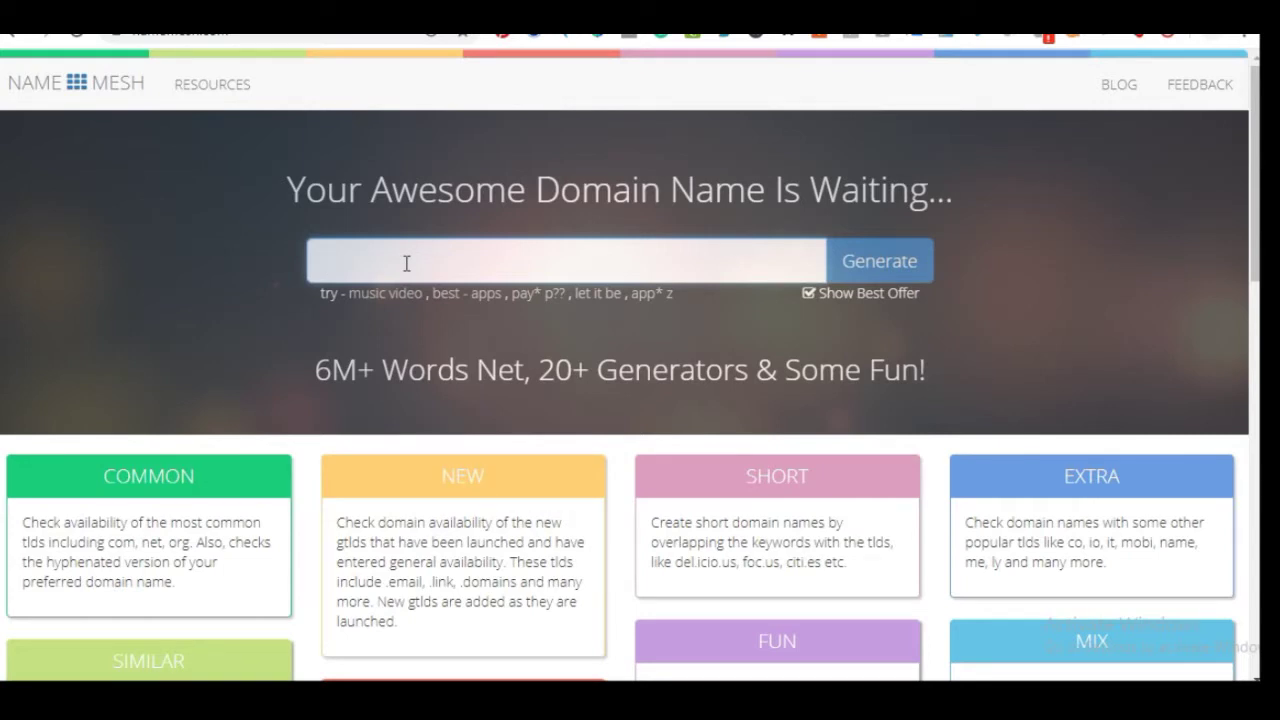
Generate NameMesh domain name suggestions for 'myshop'
text(myshop)
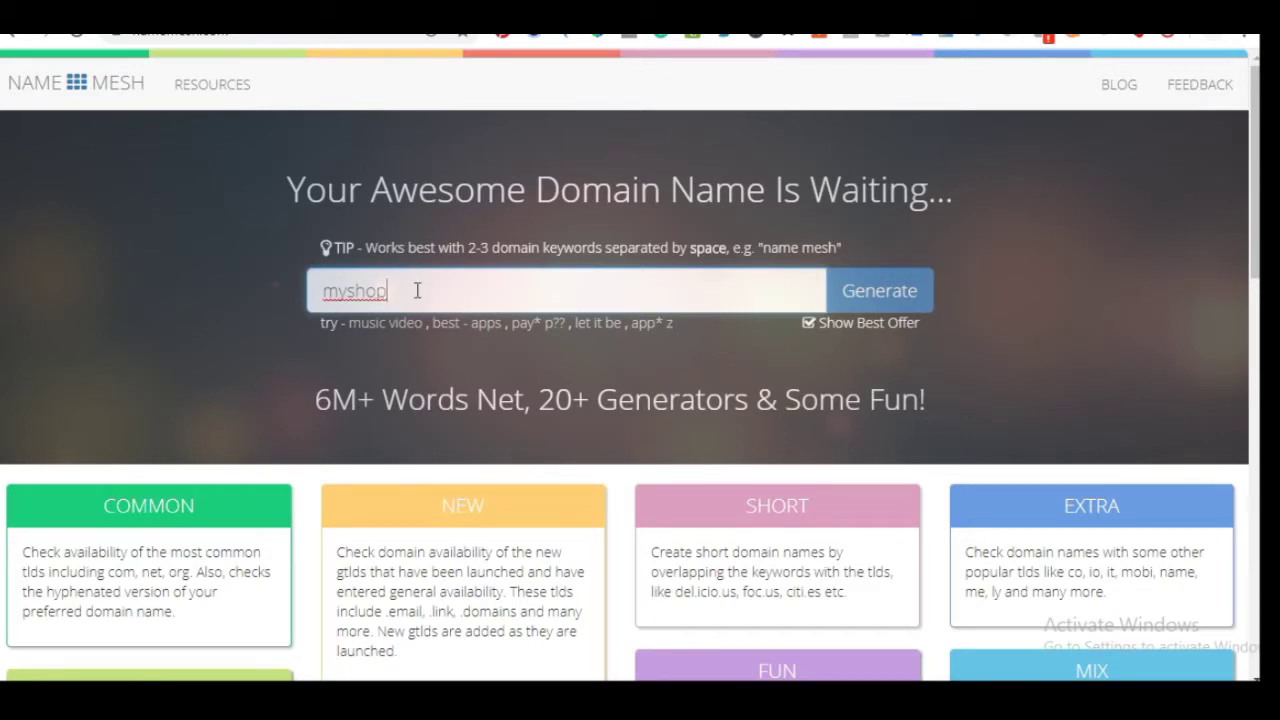
click(836, 304)
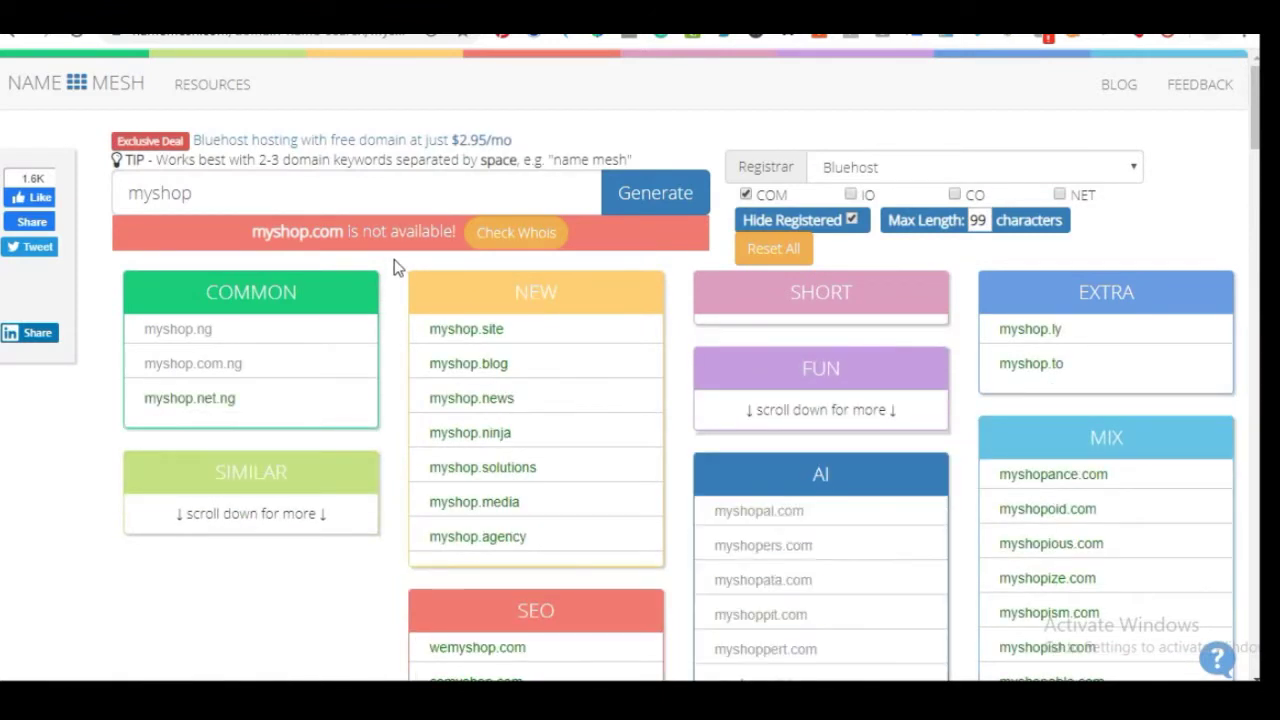
click(215, 185)
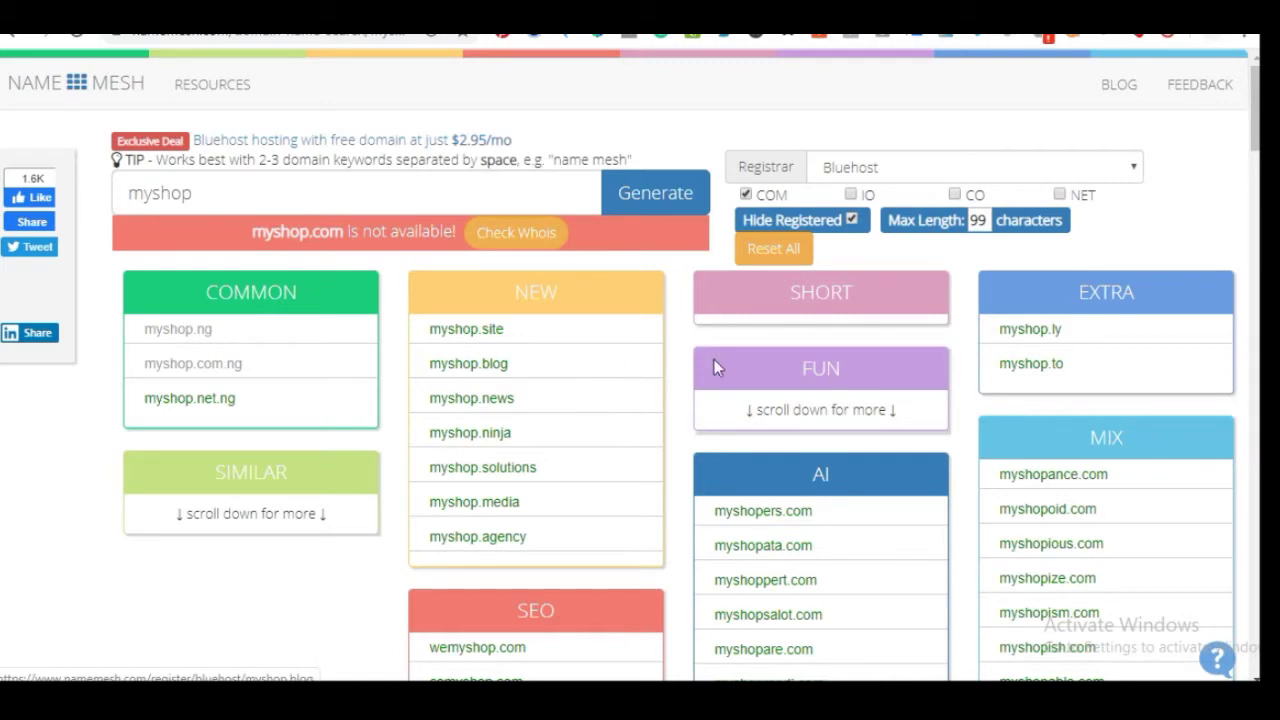
Browse the SEO, AI and Mix suggestion lists, noting that myshop.com is unavailable
scroll(1083, 382, down, 2)
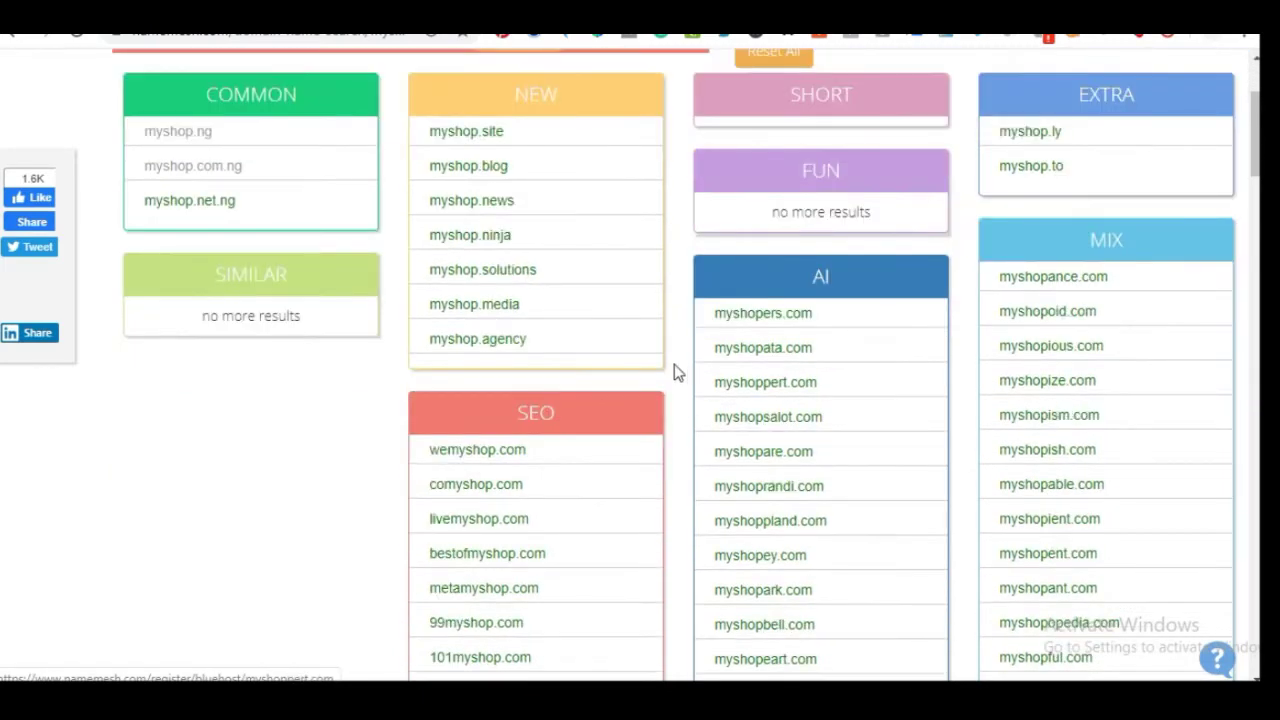
scroll(817, 370, down, 1)
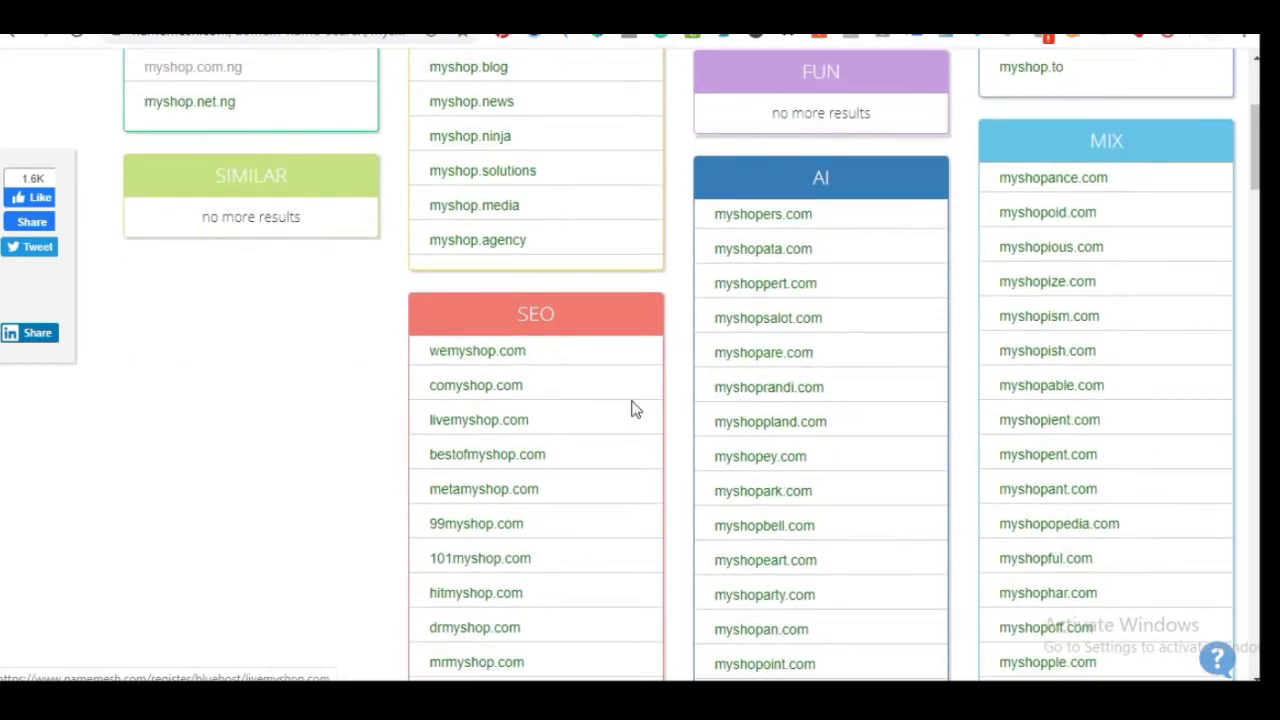
scroll(636, 408, up, 2)
scroll(551, 463, down, 3)
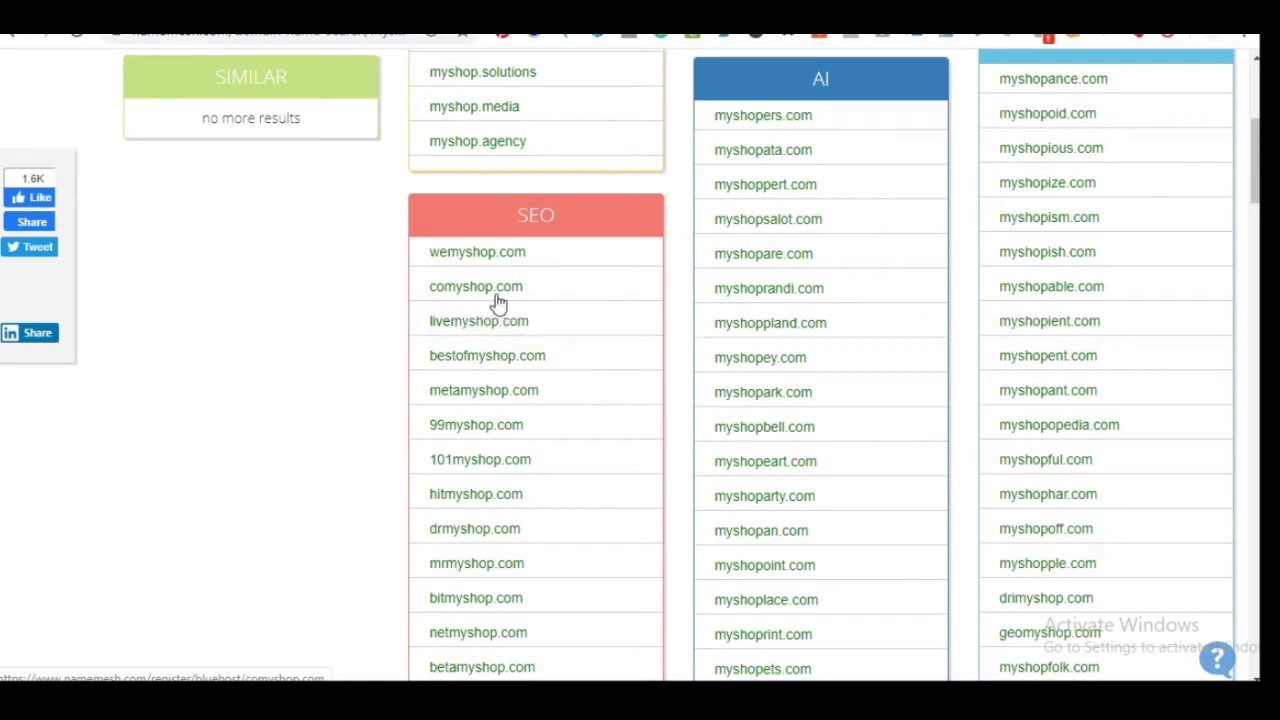
scroll(515, 300, down, 1)
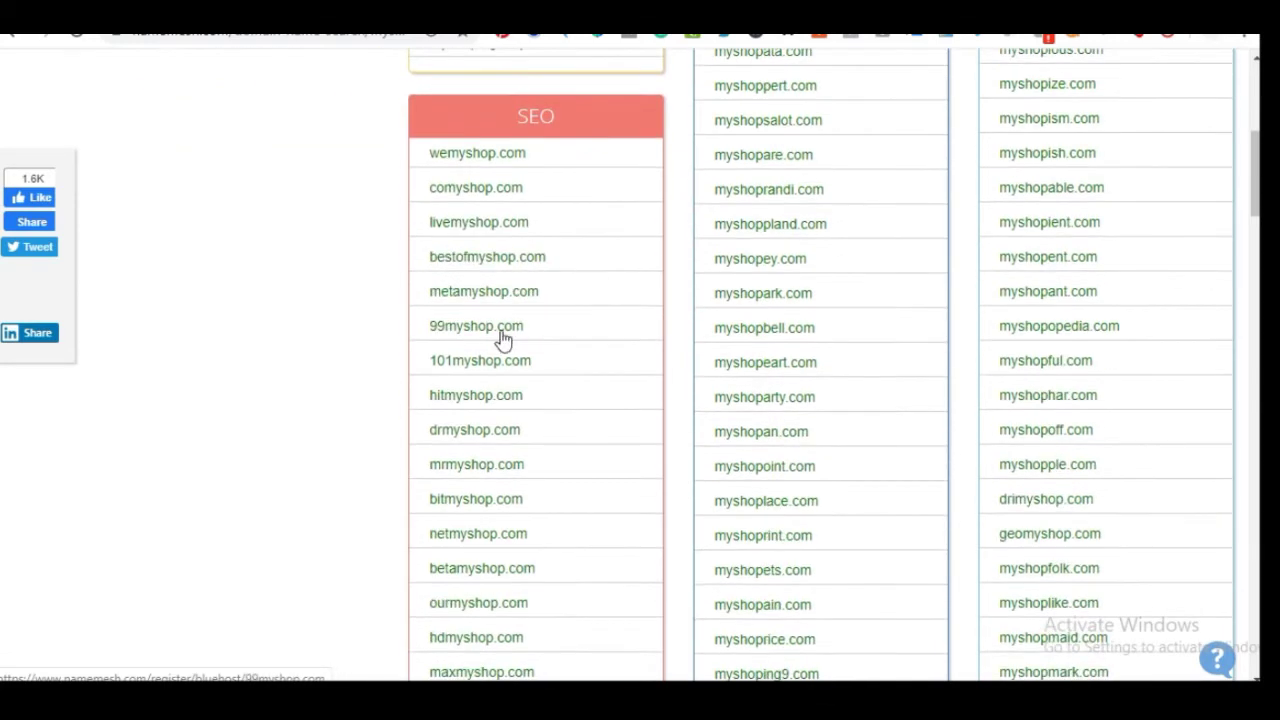
scroll(546, 309, down, 4)
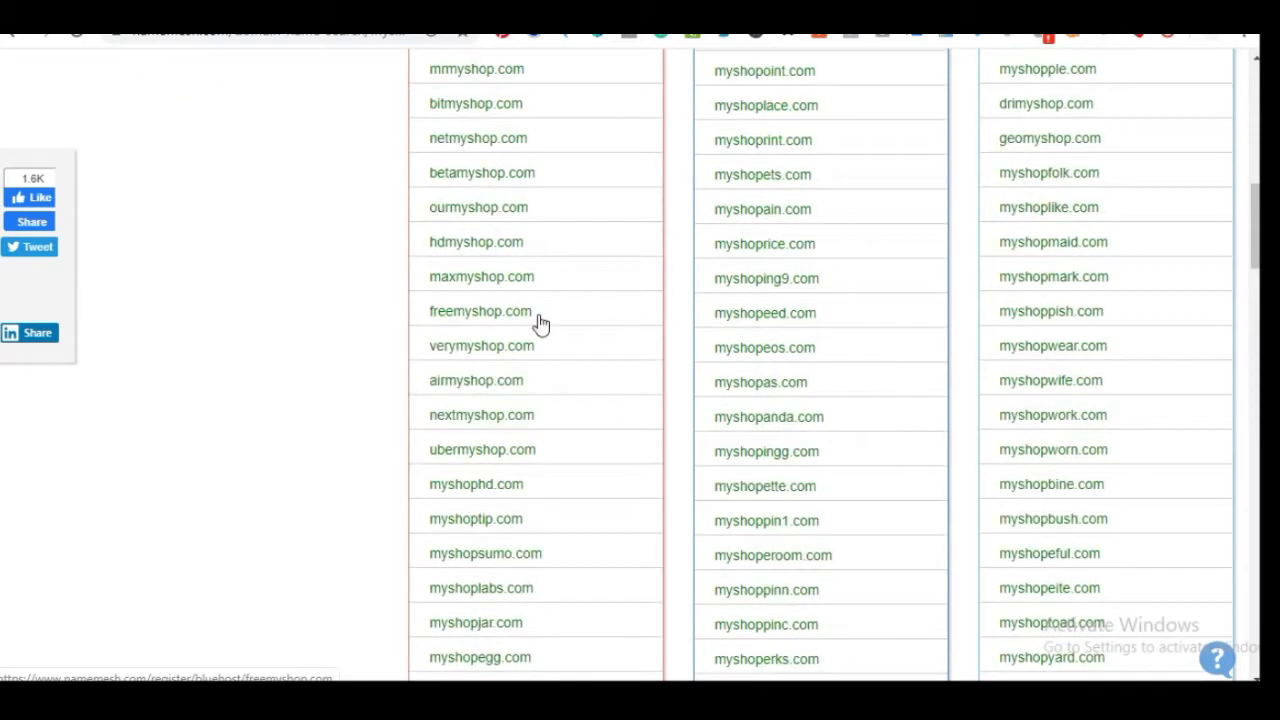
scroll(540, 323, down, 20)
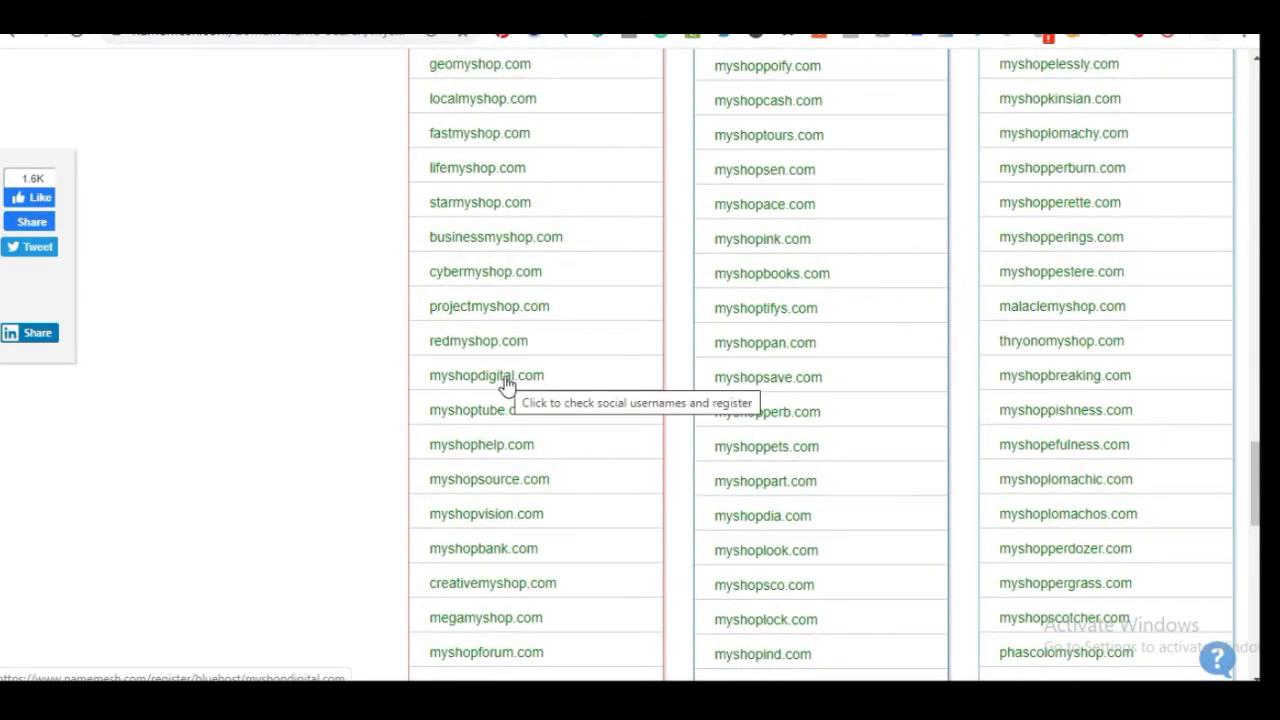
scroll(507, 385, up, 20)
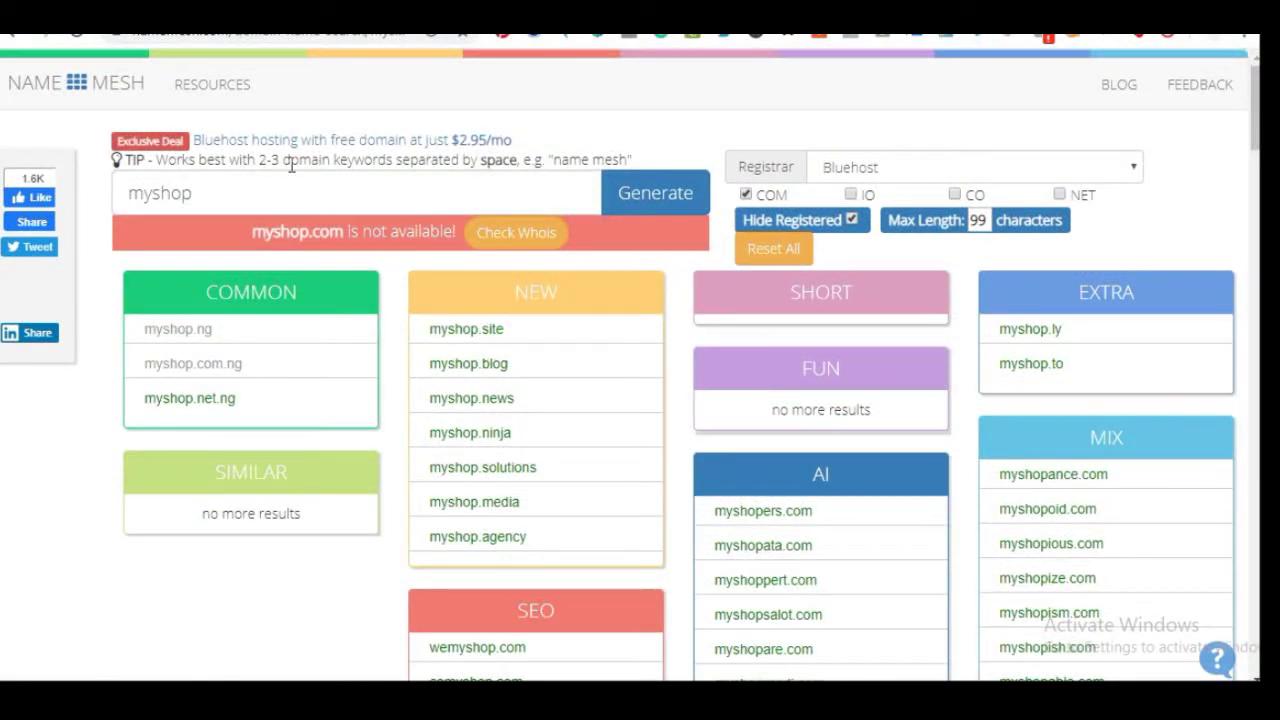
Search NameMesh for 'mynumbershop' and then 'mynumberoneshop'
click(251, 191)
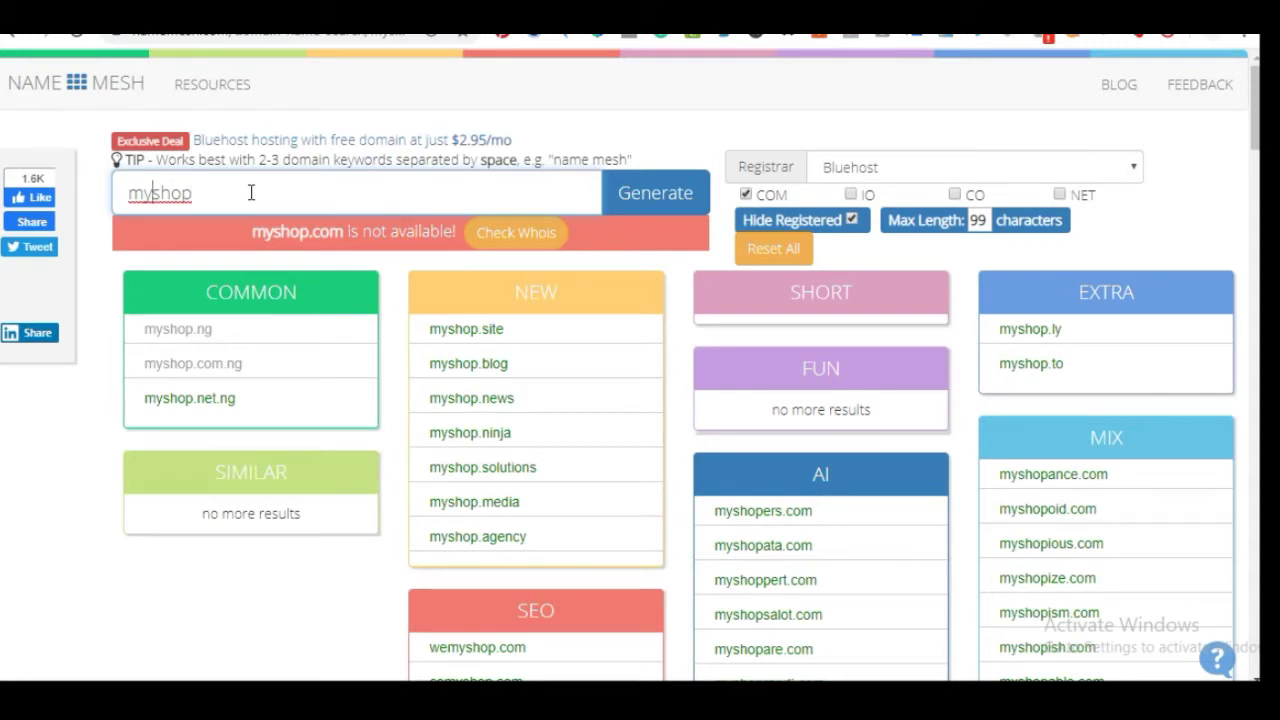
text(number)
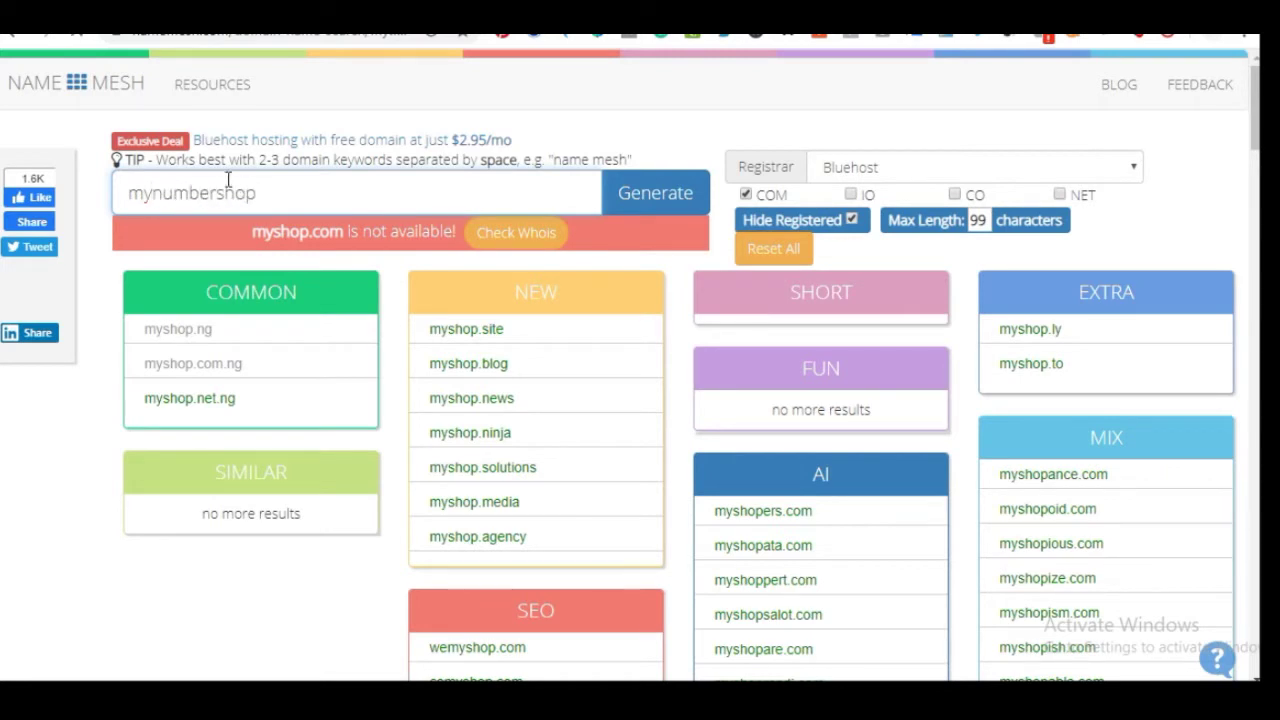
key(Return)
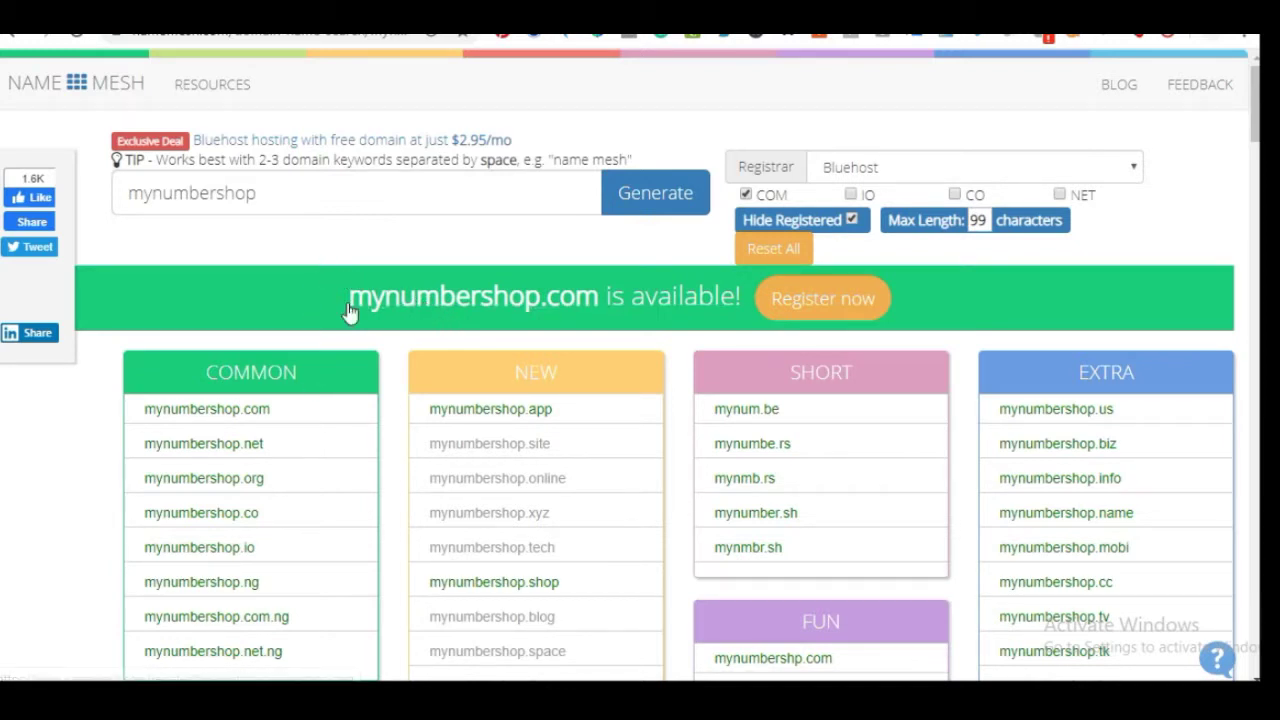
click(217, 192)
text(one)
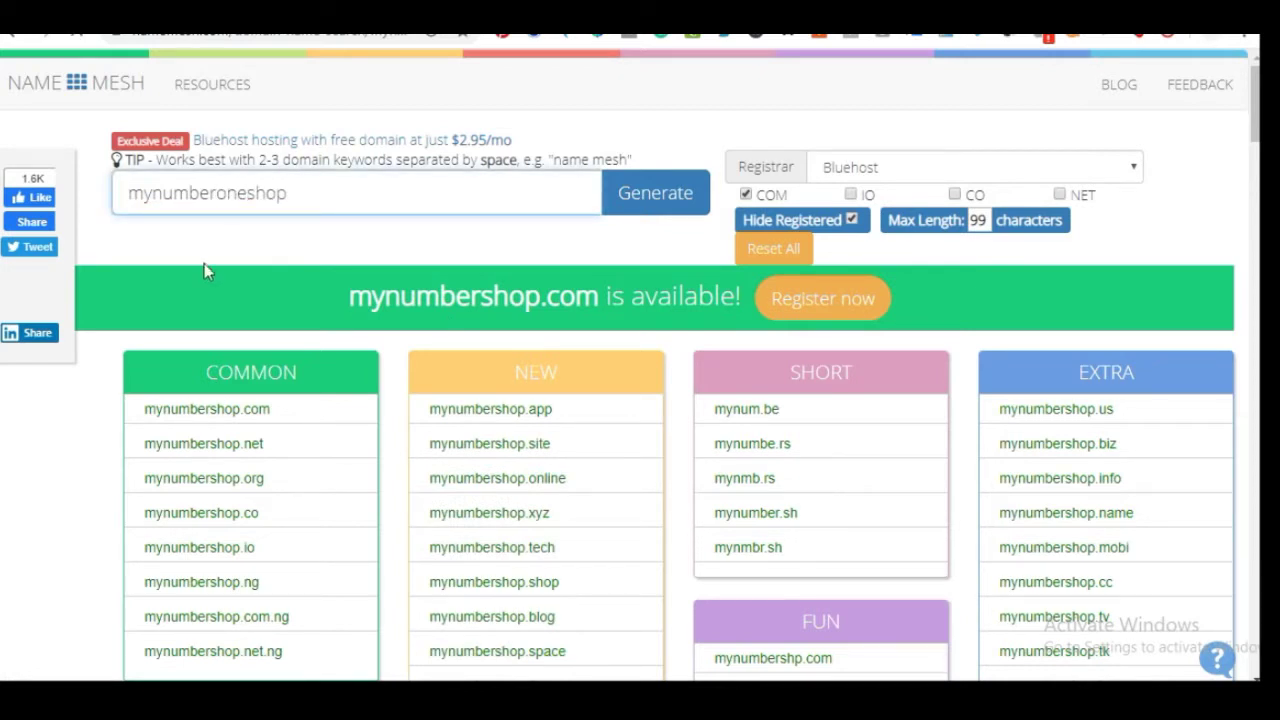
key(Return)
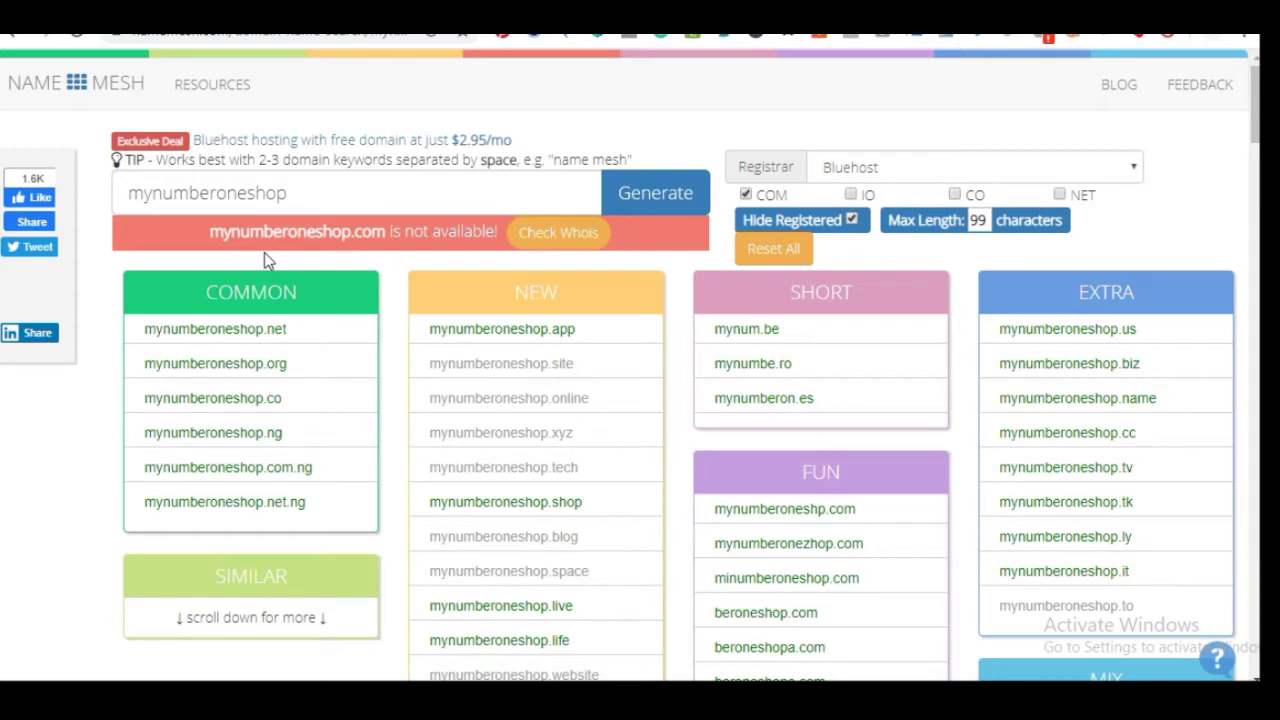
Revert the search to 'mynumbershop' and highlight the available mynumbershop.com
click(247, 192)
key(BackSpace)
key(BackSpace)
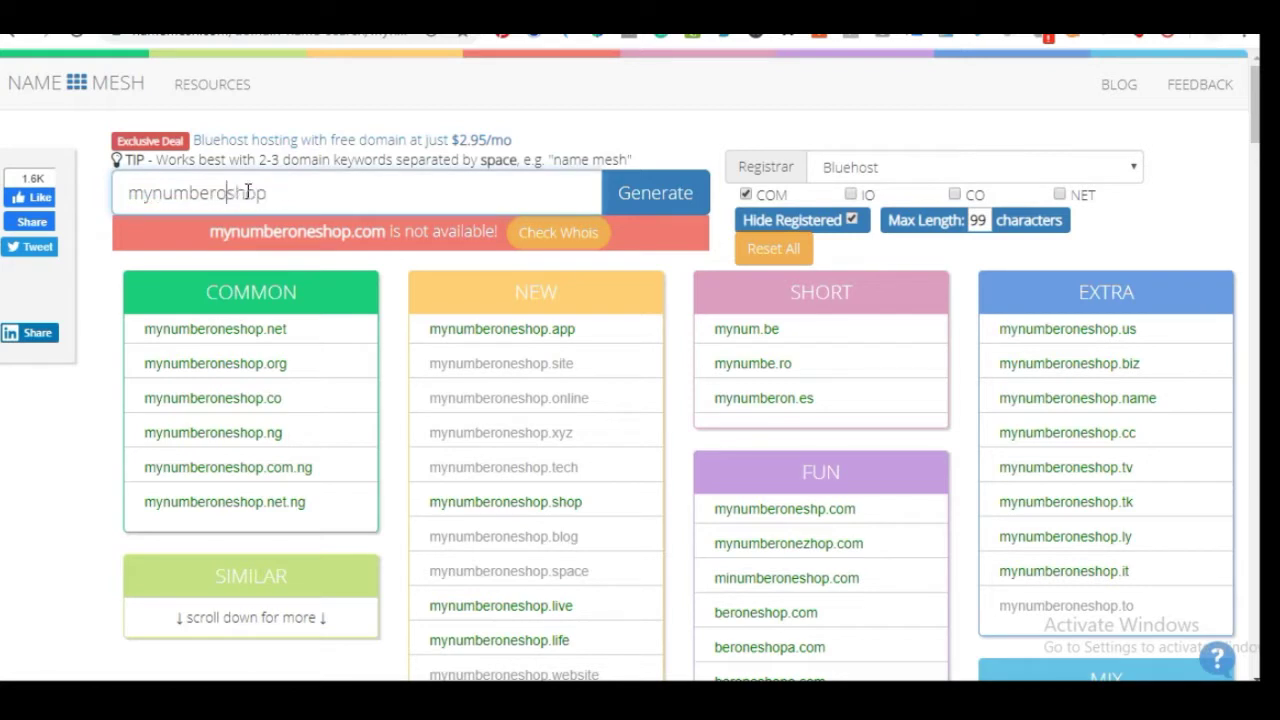
key(BackSpace)
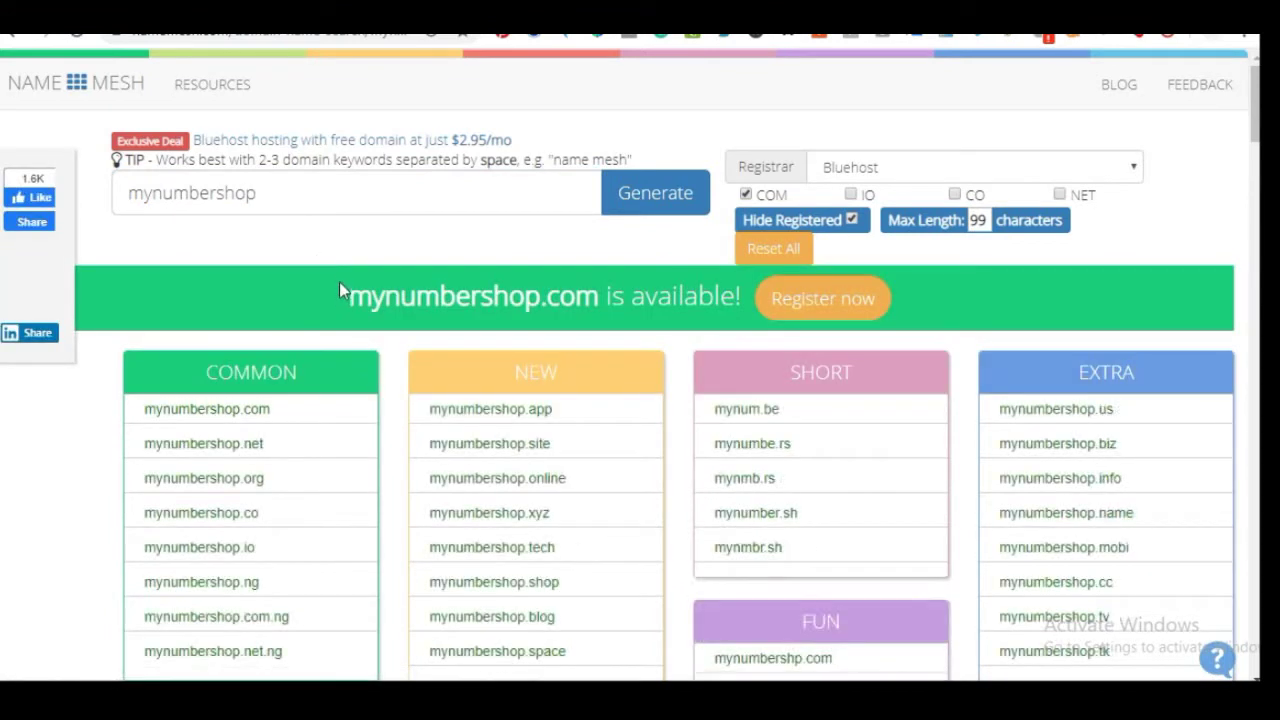
drag(348, 296, 605, 296)
key(ctrl+c)
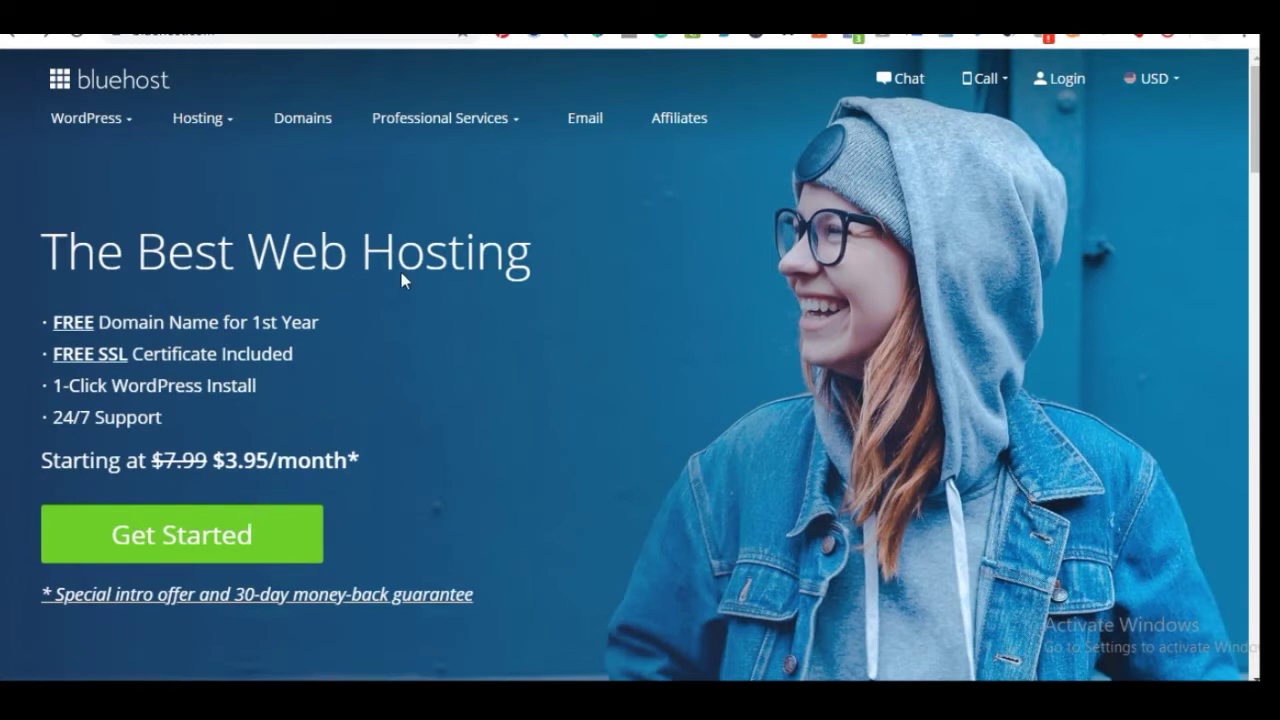
Open Bluehost's hosting plans and compare the Basic, Plus, Choice Plus and Pro cards
scroll(362, 358, down, 1)
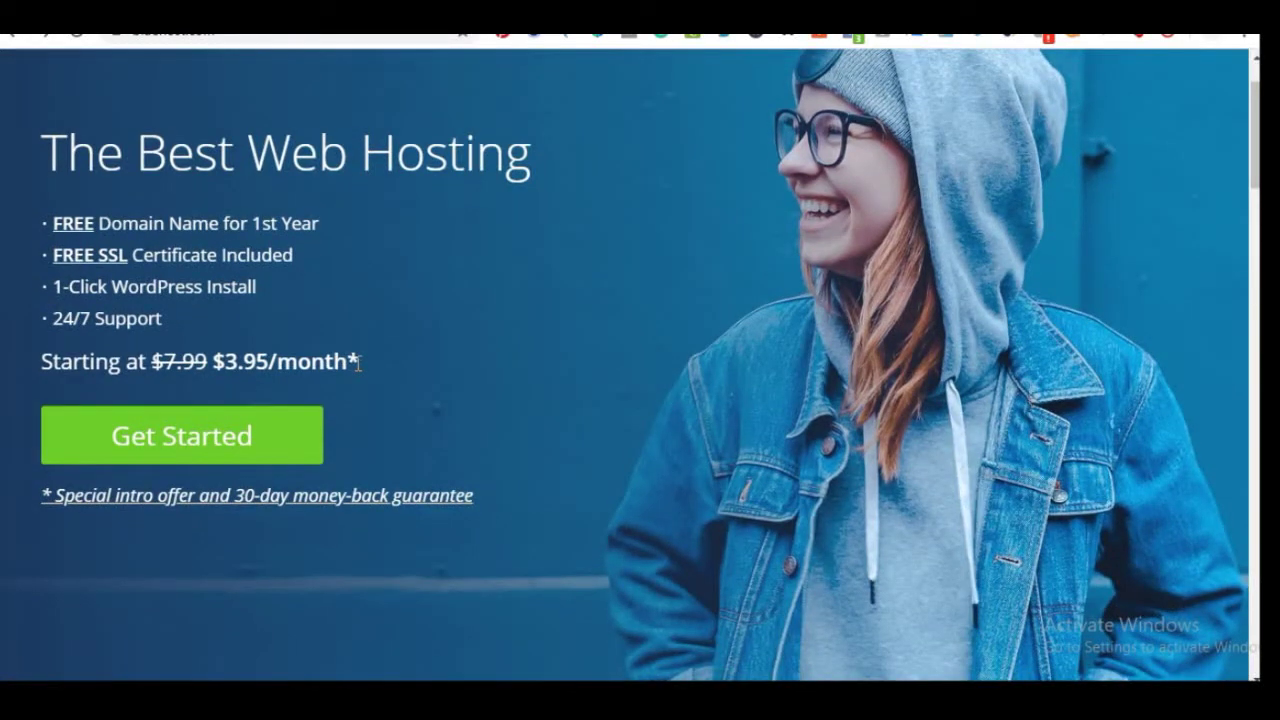
scroll(362, 358, up, 1)
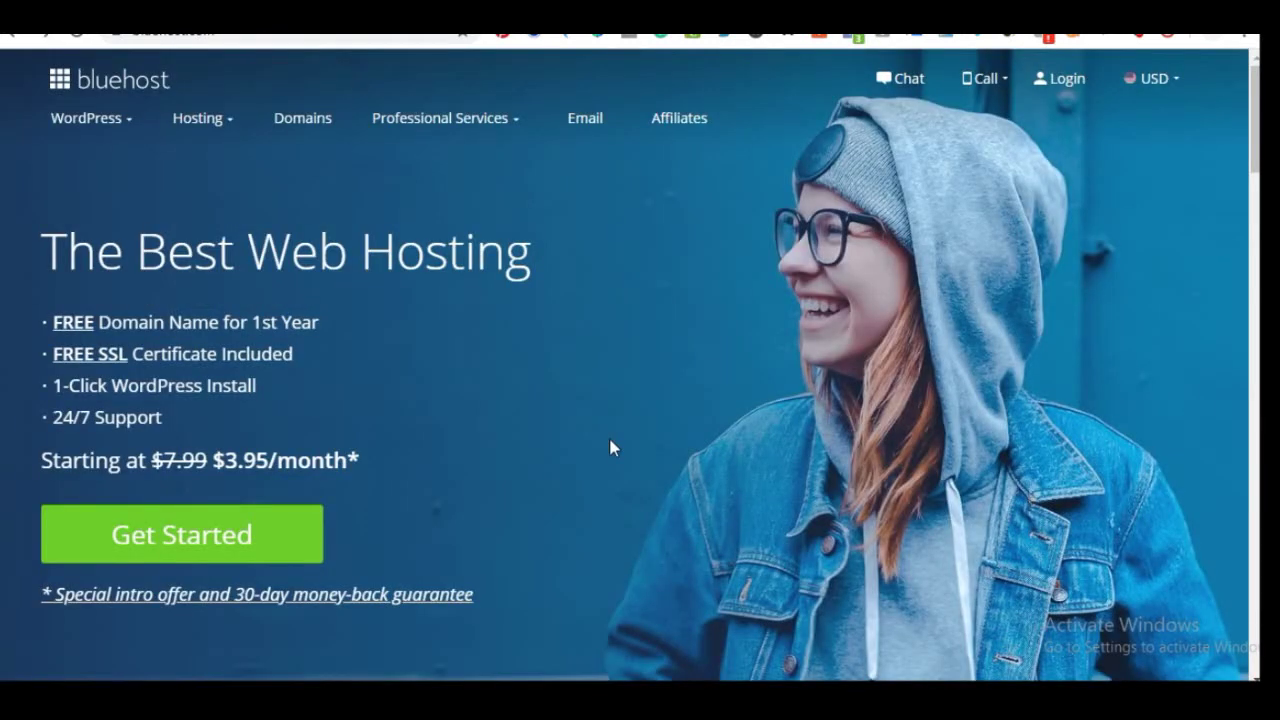
click(184, 538)
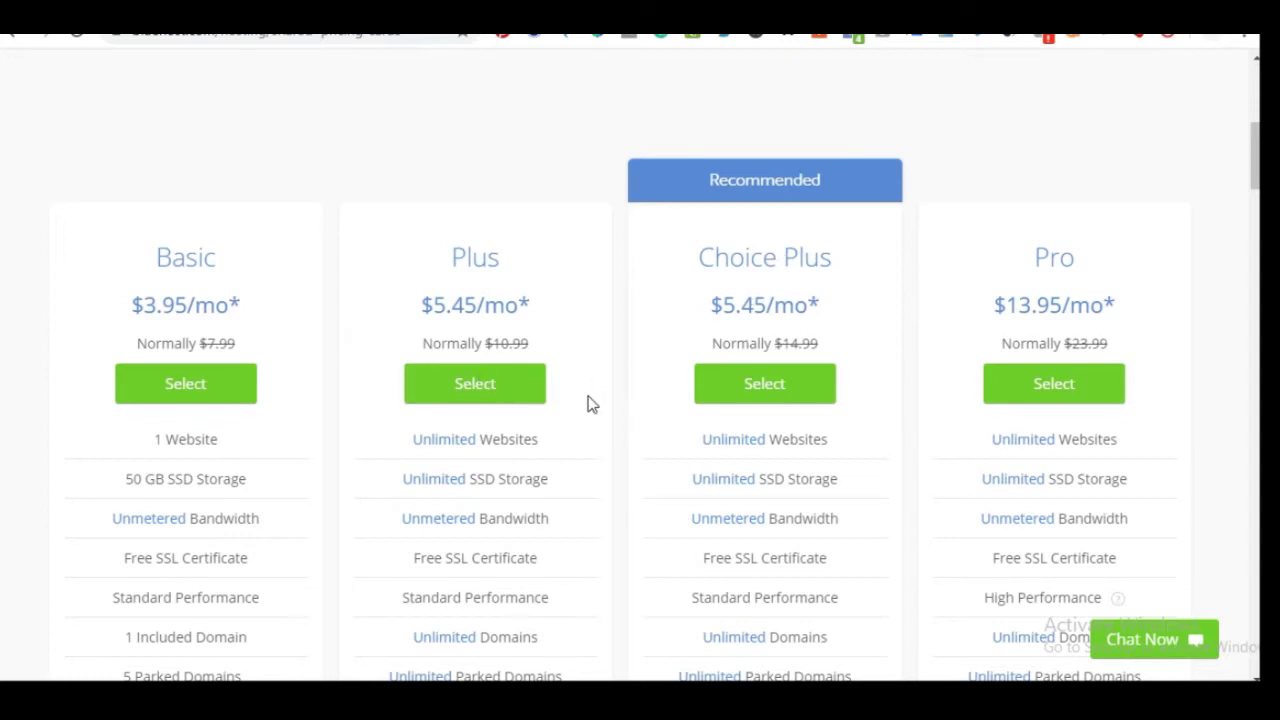
scroll(589, 397, down, 1)
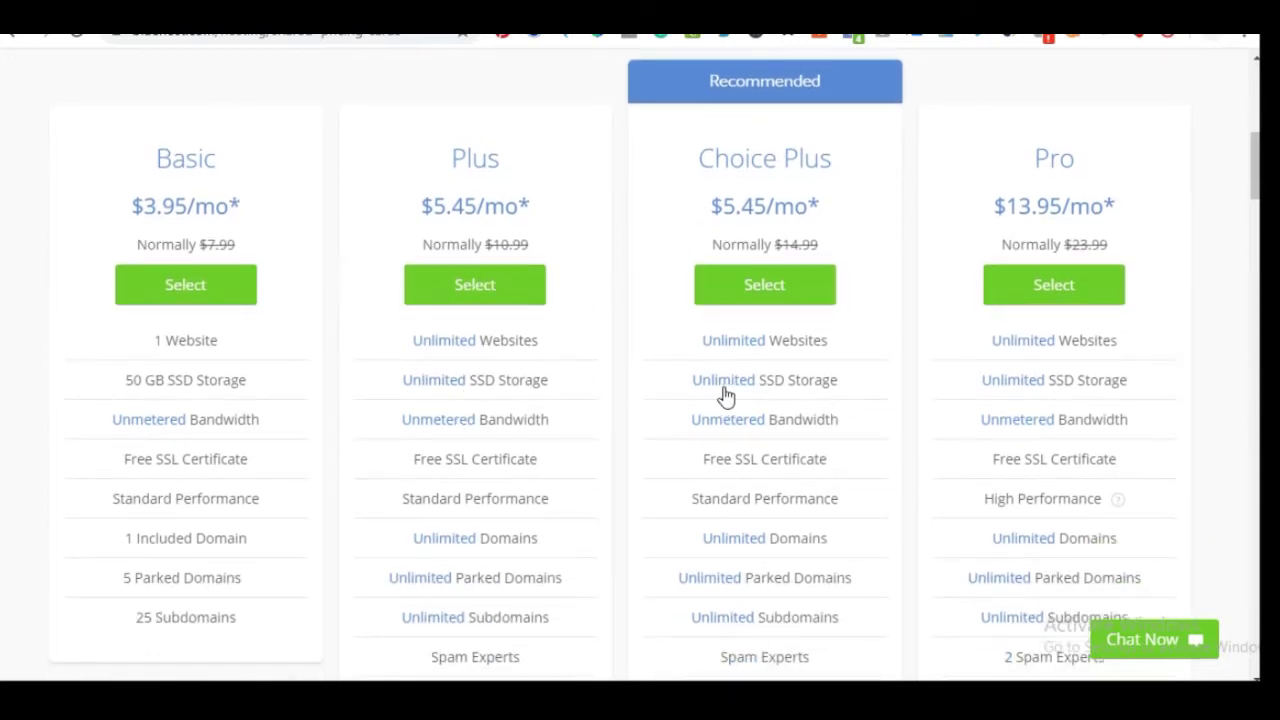
scroll(610, 427, up, 3)
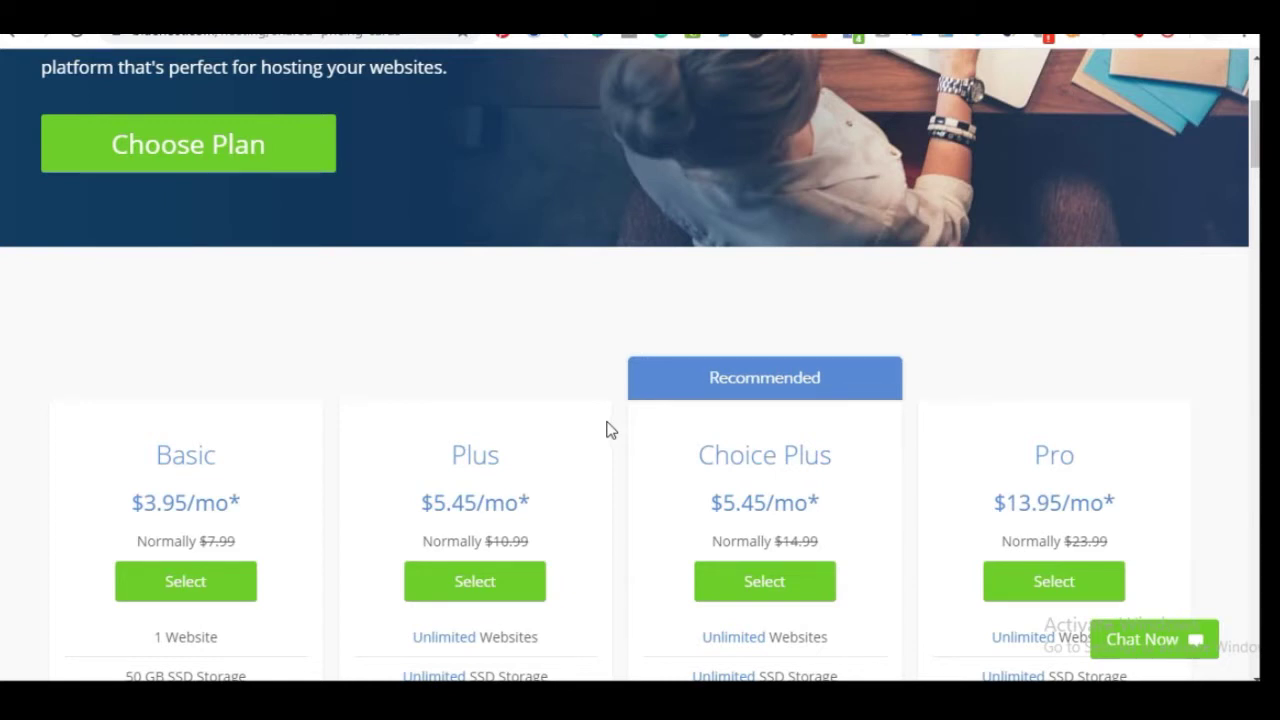
scroll(606, 430, down, 3)
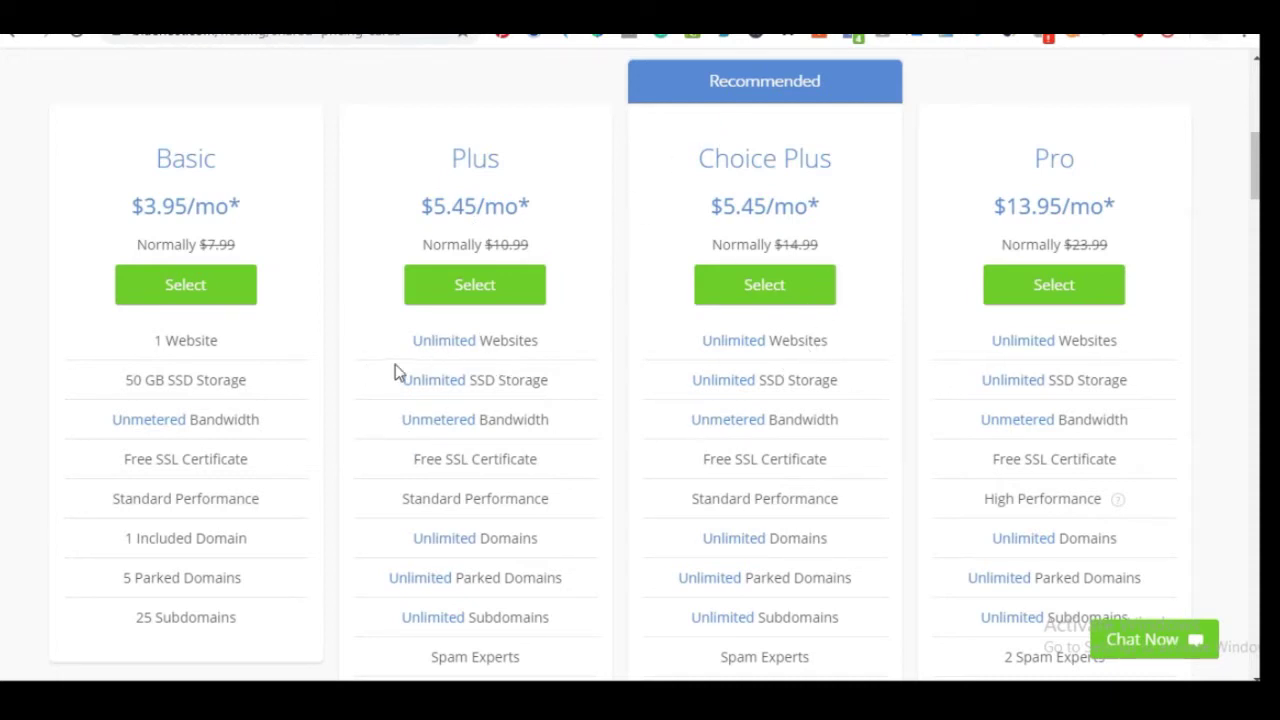
scroll(400, 440, down, 1)
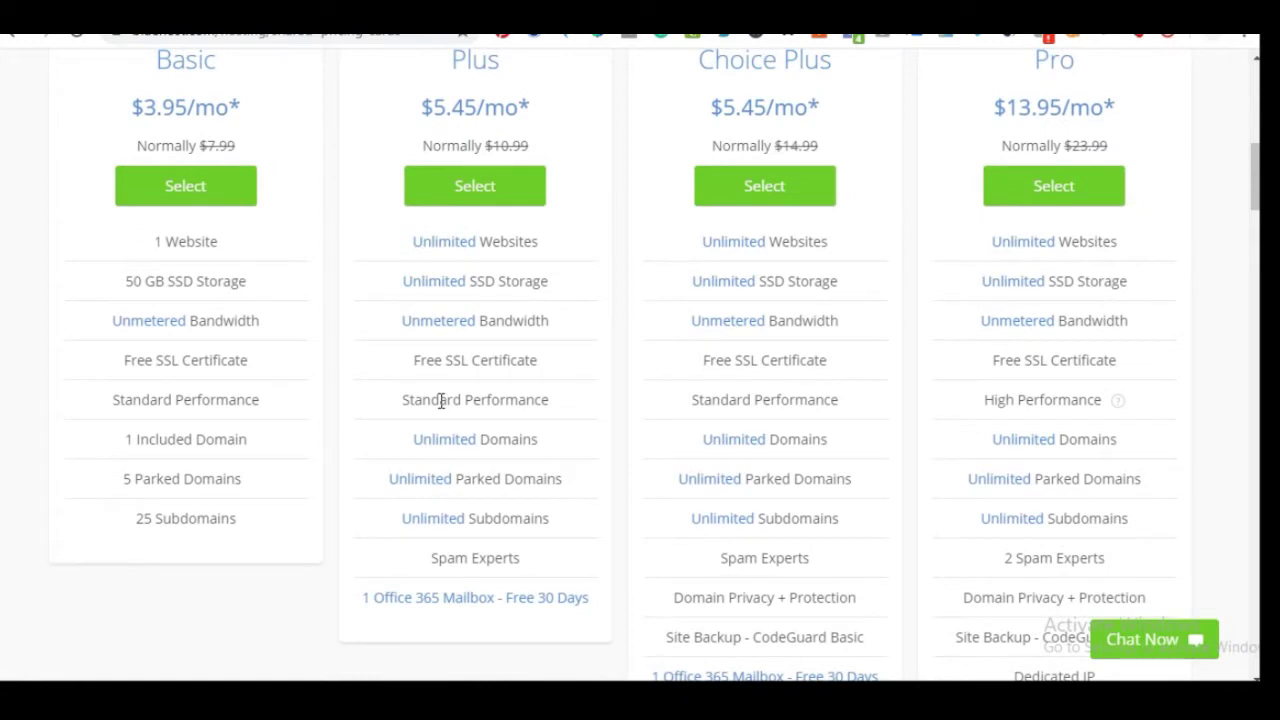
scroll(232, 217, up, 1)
Select the Choice Plus plan and submit mynumbershop.com as a new domain
click(740, 291)
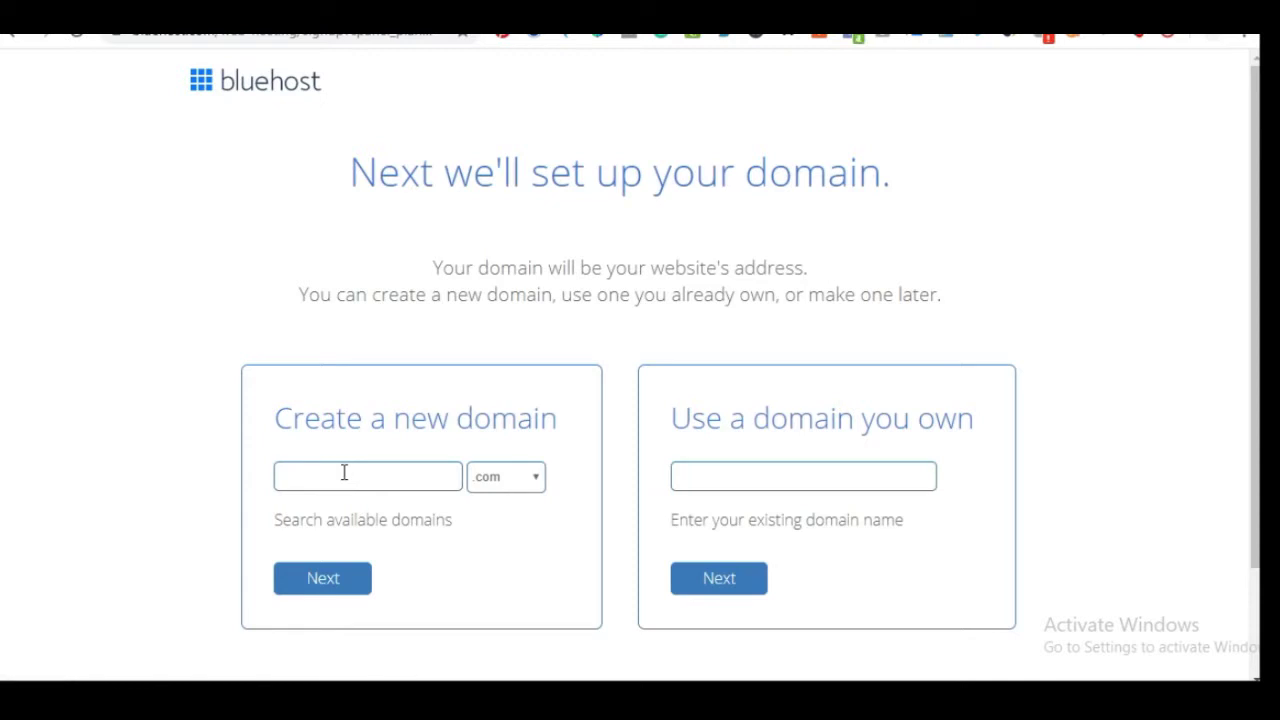
click(344, 472)
key(ctrl+v)
click(310, 587)
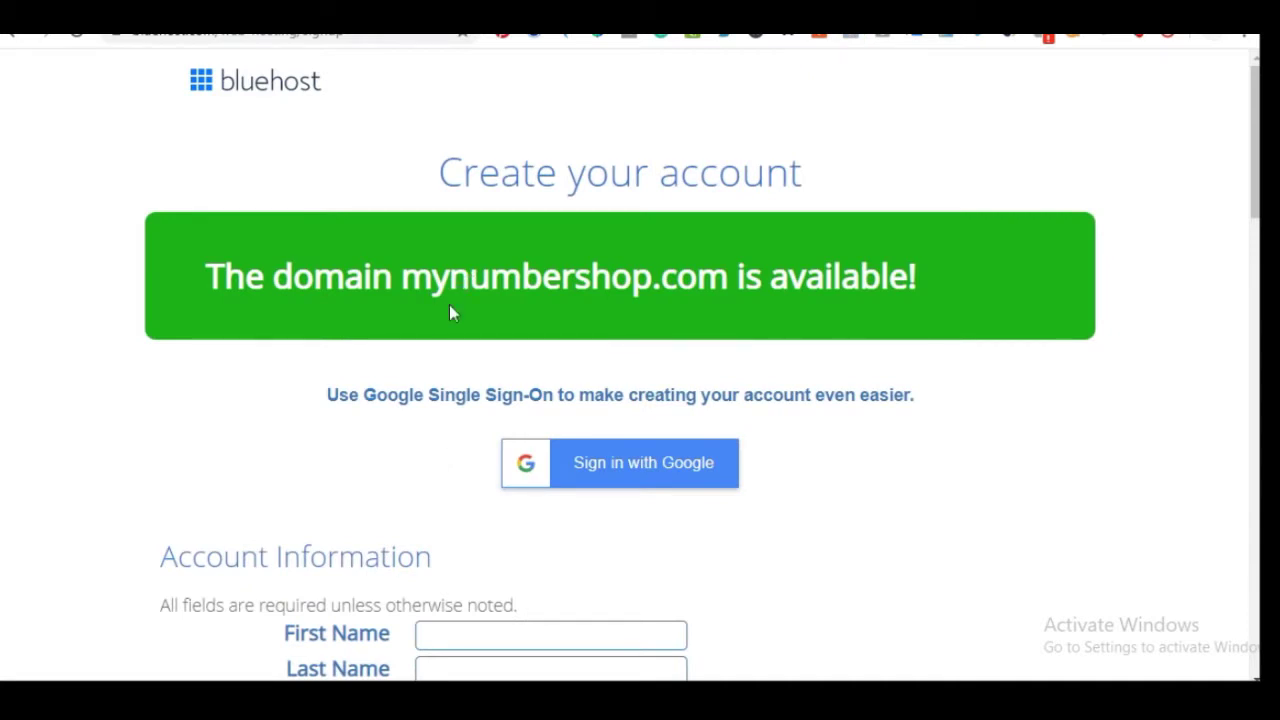
Review the Create your account form, leaving Country set to United States
scroll(395, 390, down, 1)
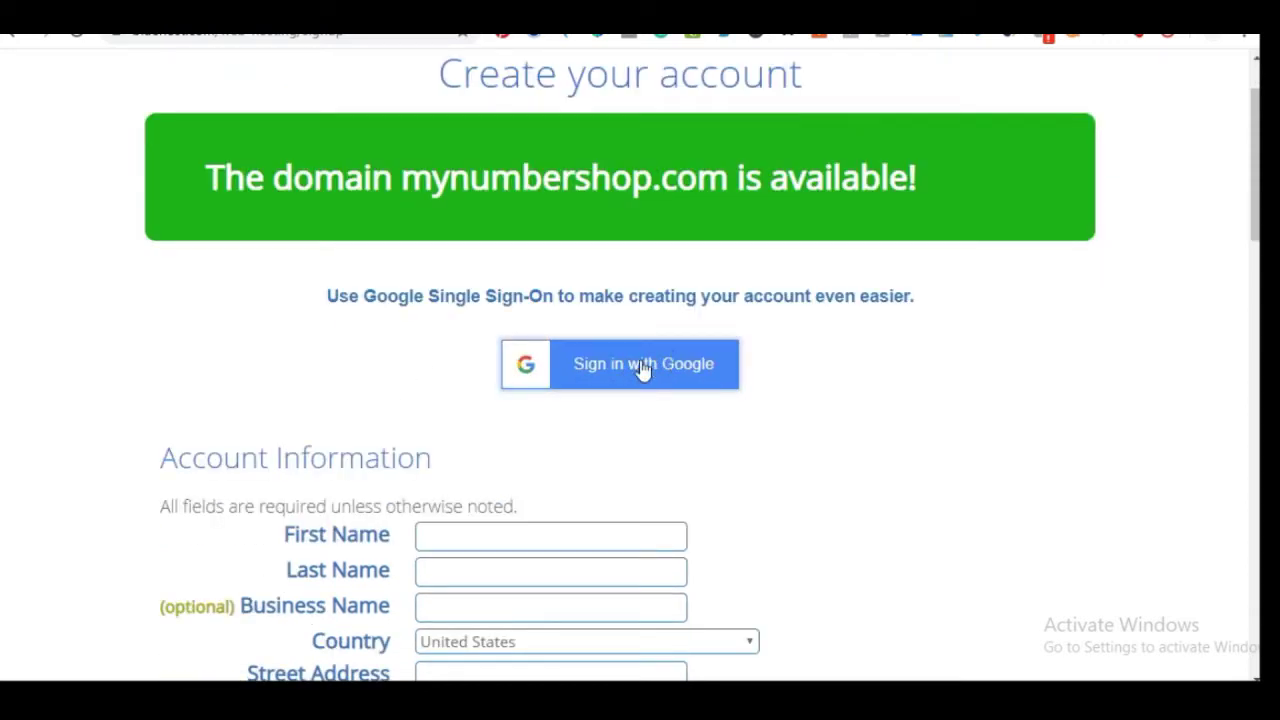
scroll(437, 420, down, 2)
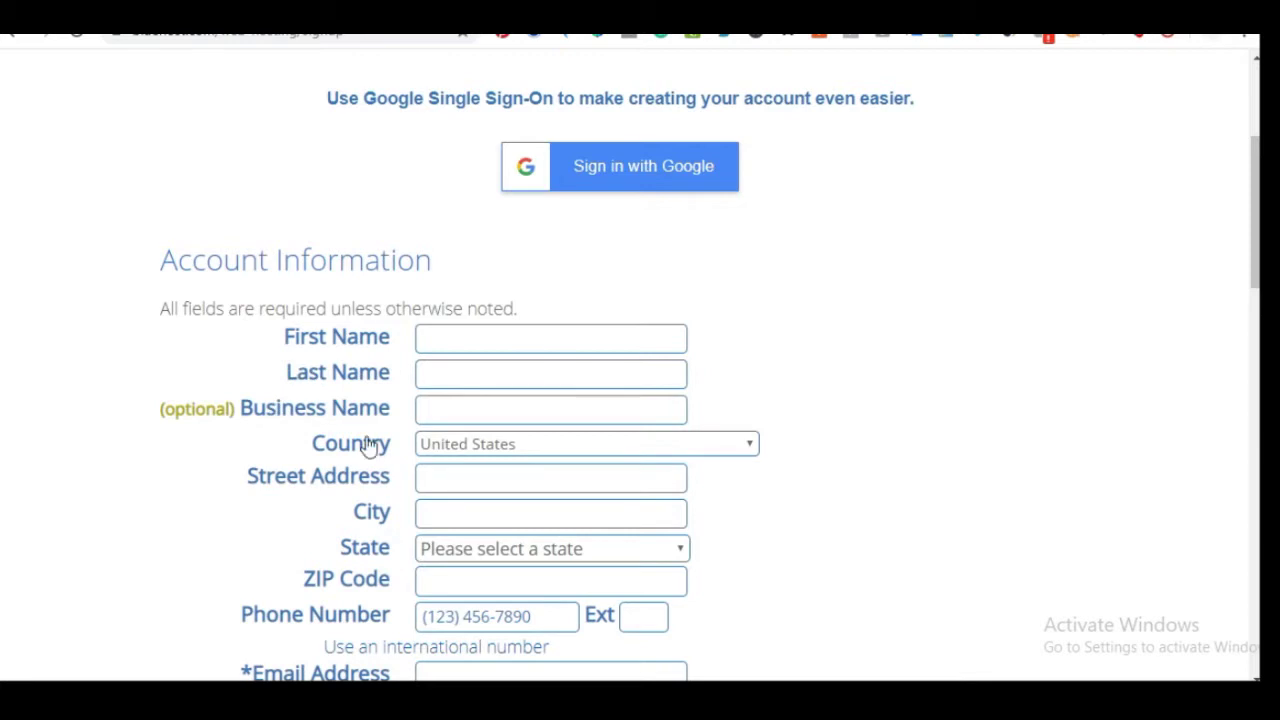
scroll(370, 450, down, 2)
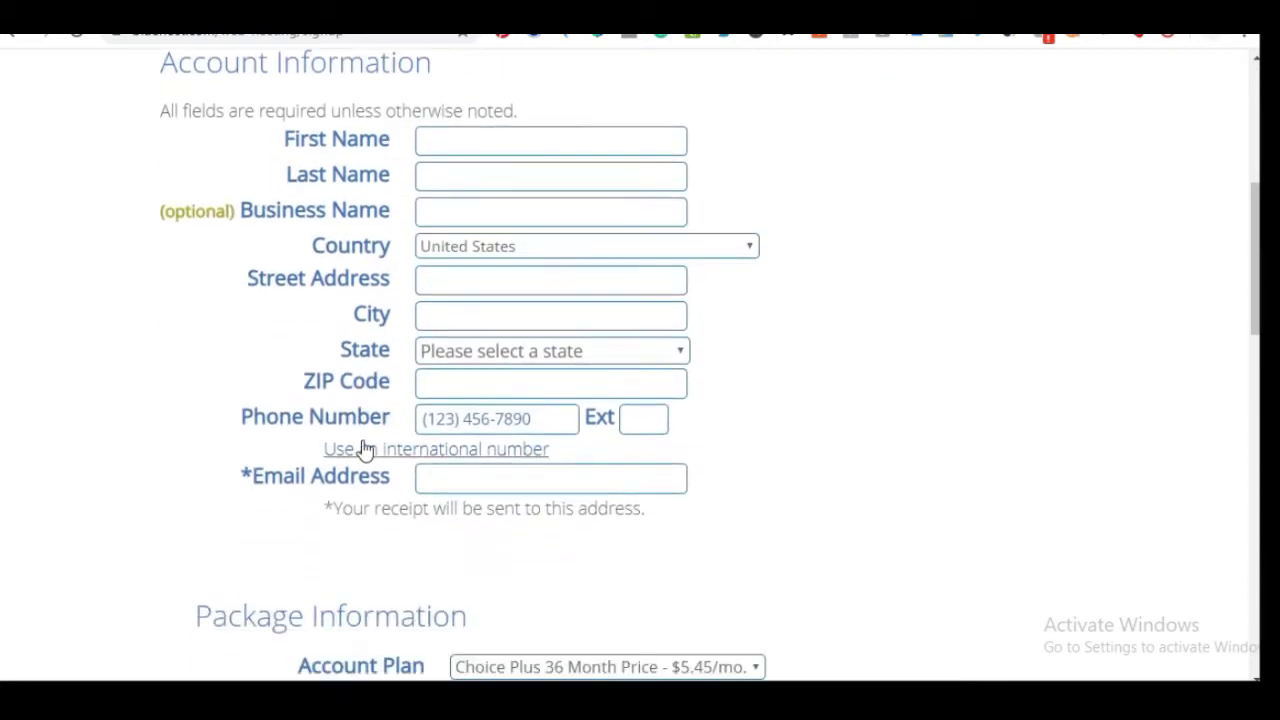
click(500, 258)
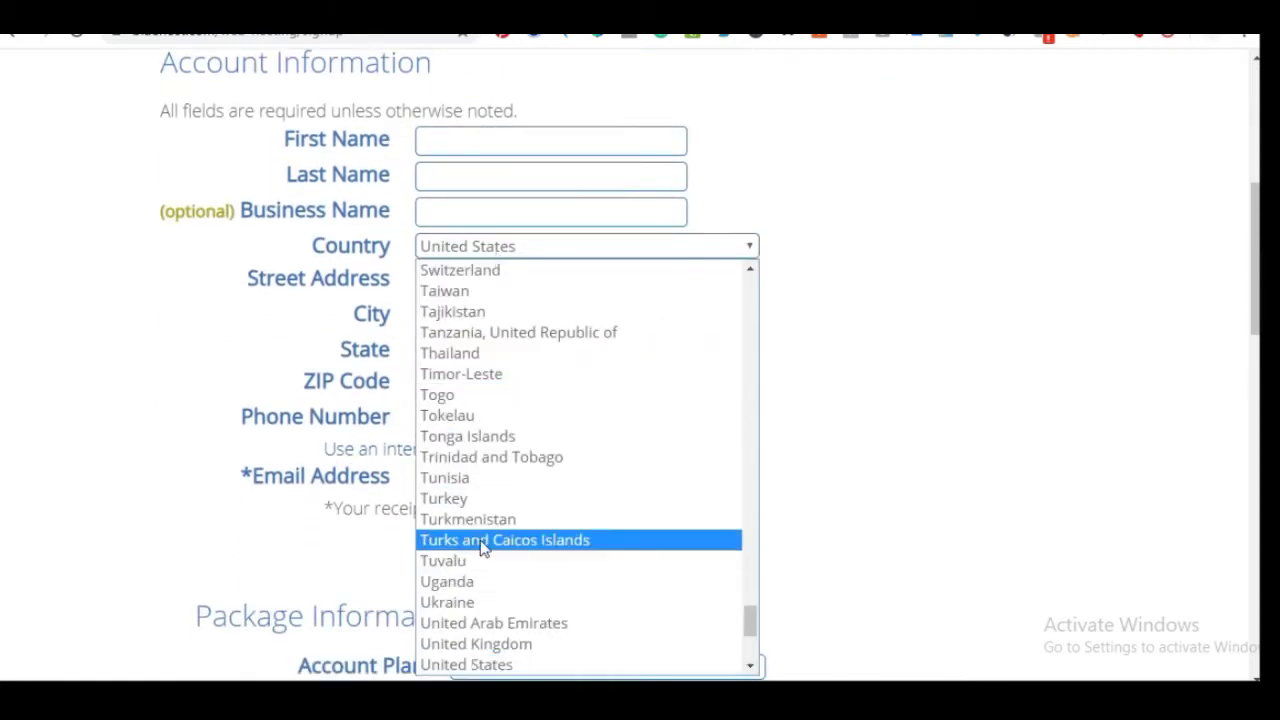
scroll(478, 440, down, 3)
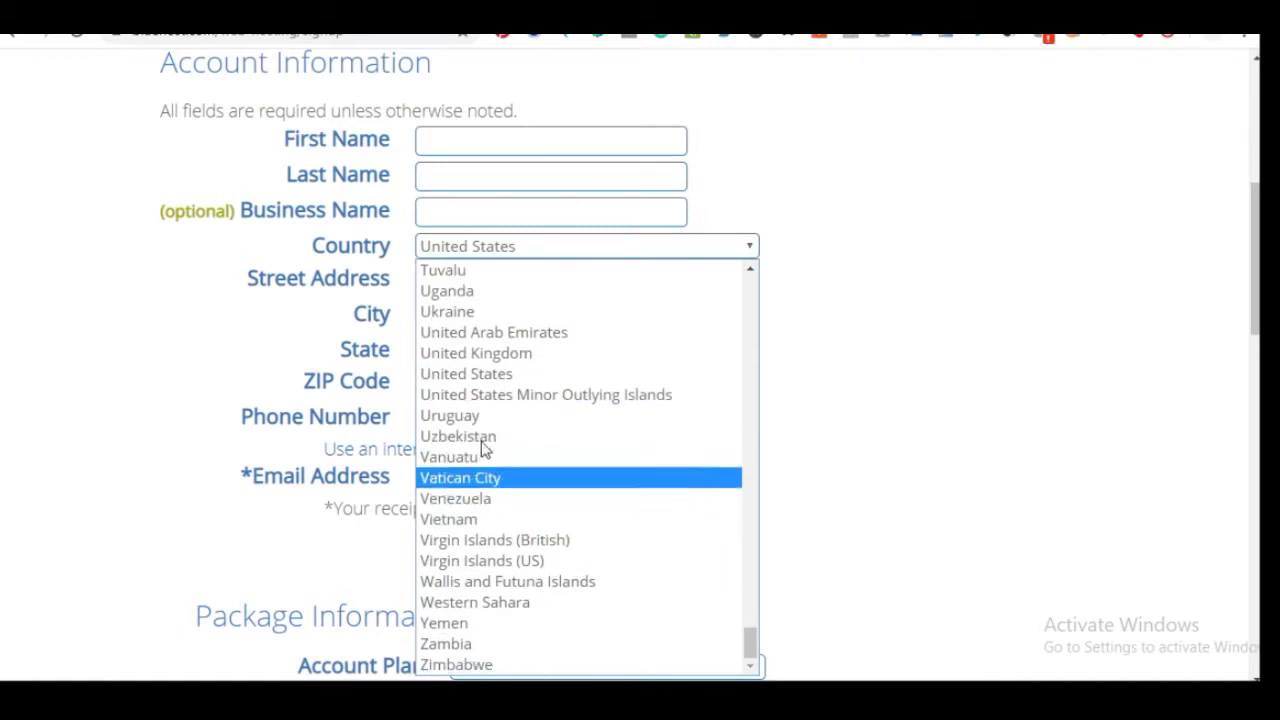
scroll(480, 472, up, 6)
scroll(460, 430, up, 3)
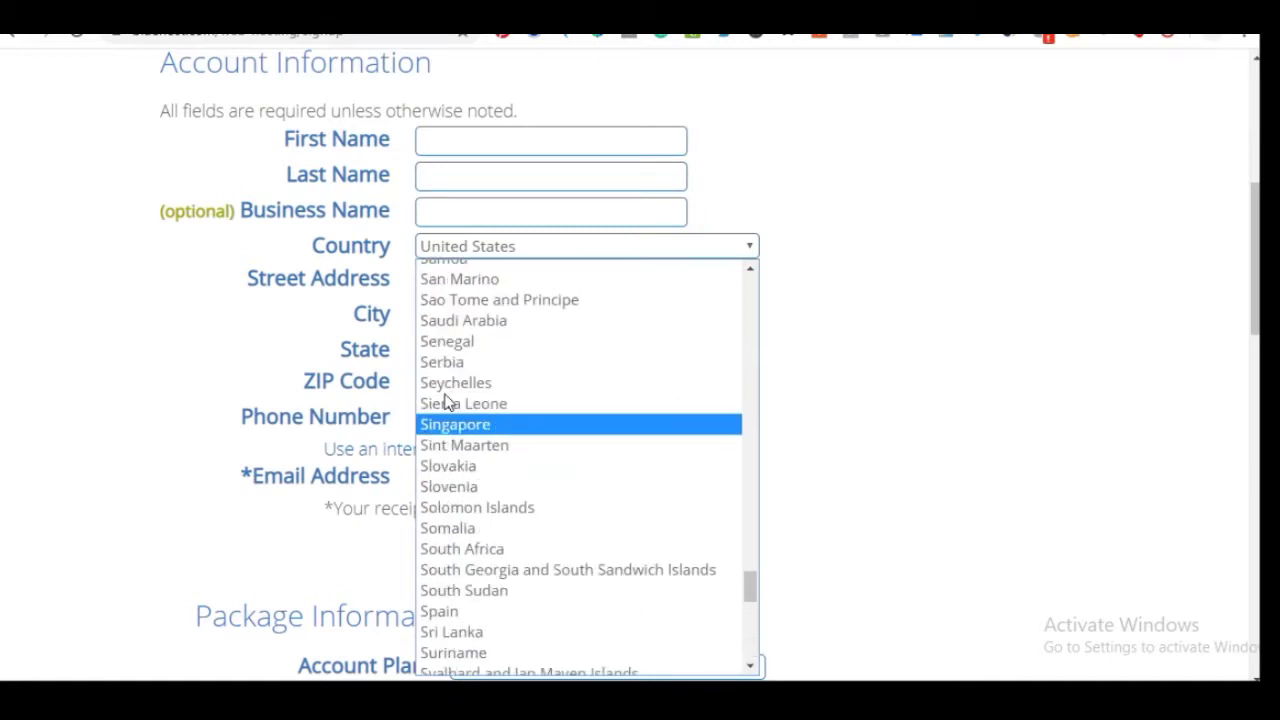
click(212, 336)
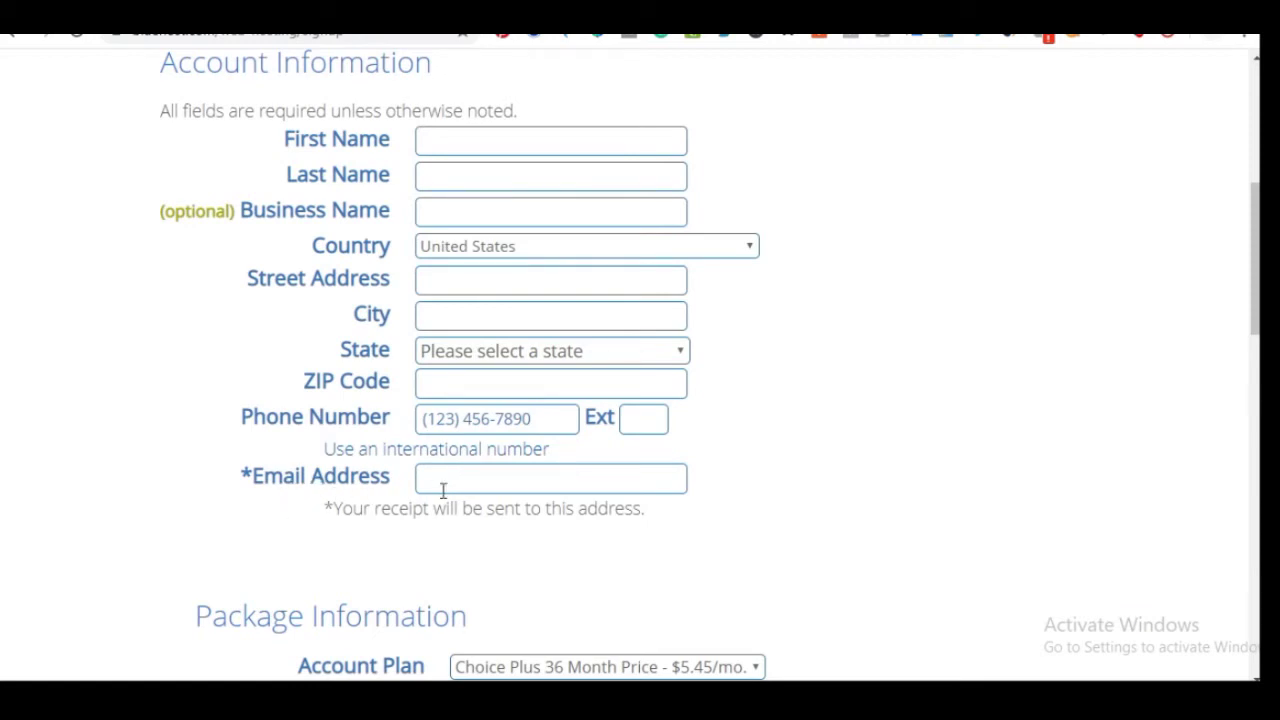
scroll(400, 500, down, 2)
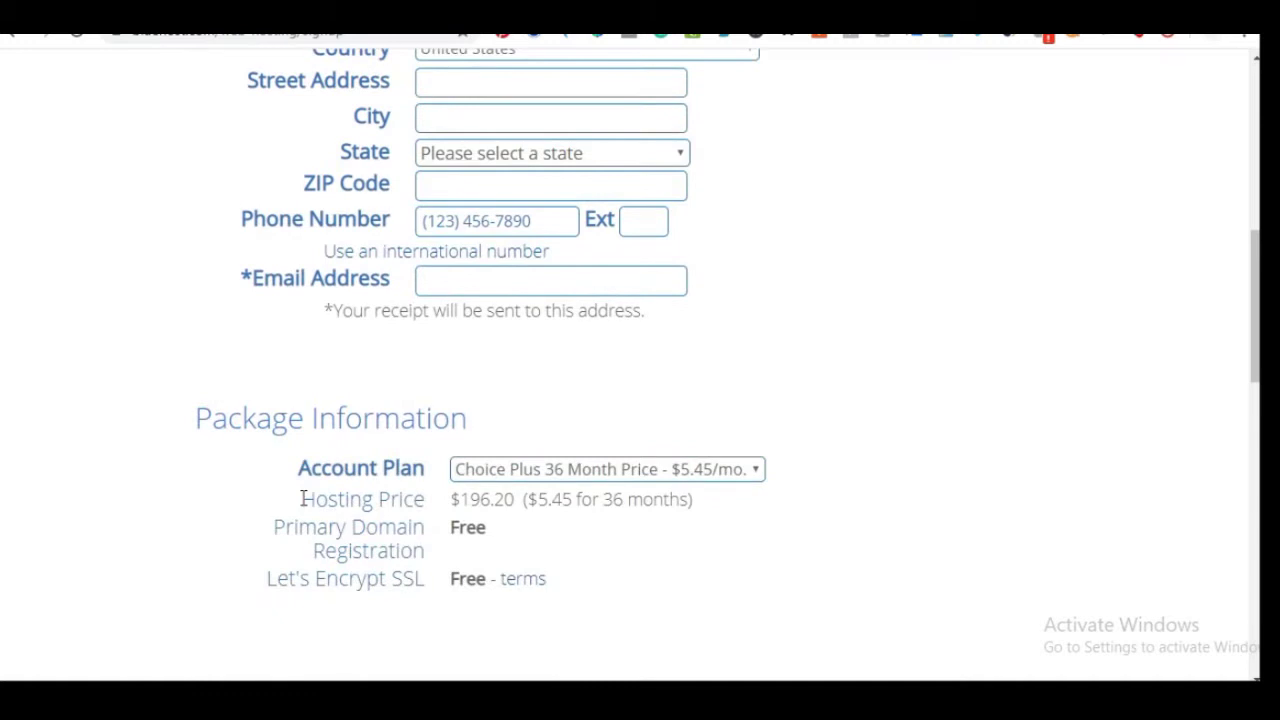
scroll(322, 405, down, 2)
scroll(322, 405, down, 1)
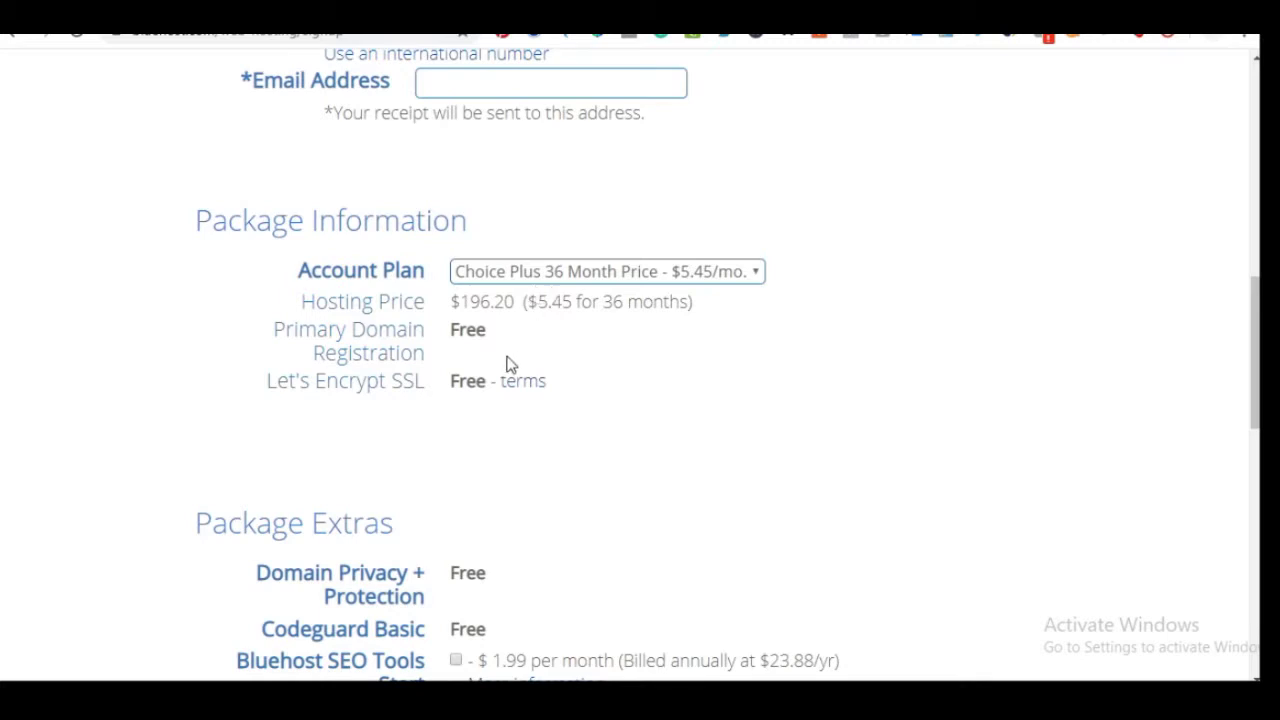
click(759, 272)
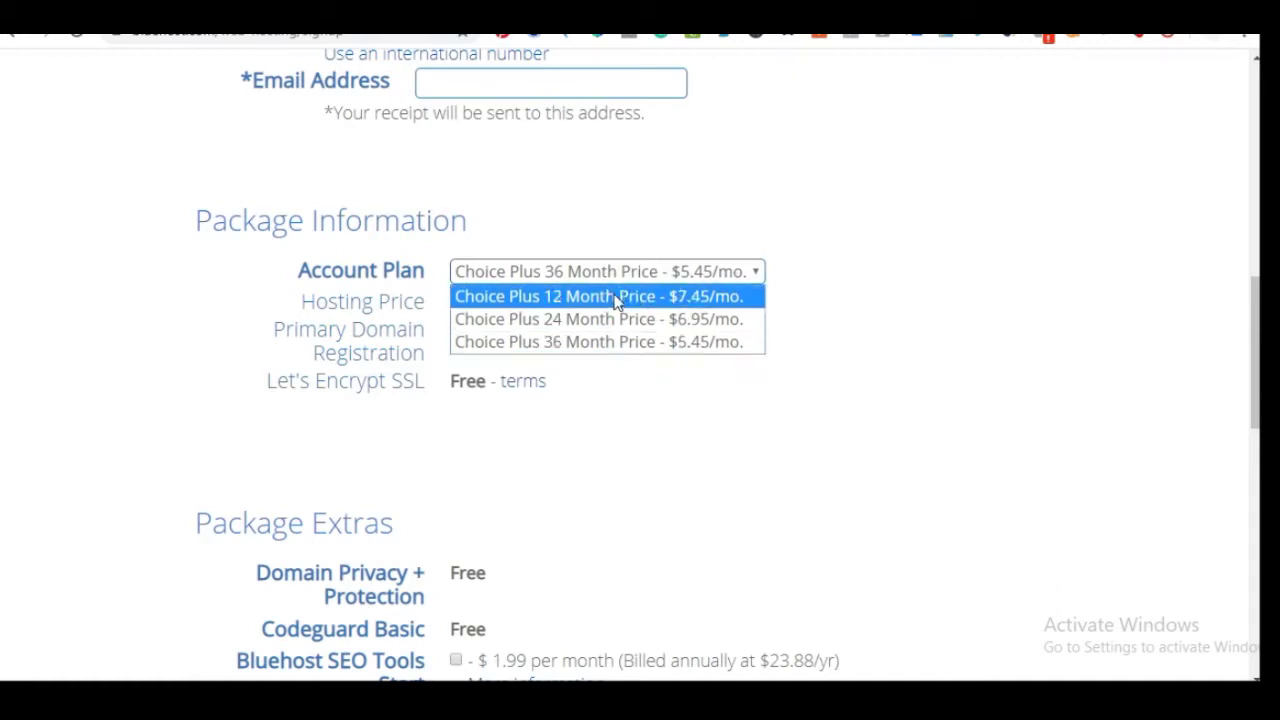
click(628, 410)
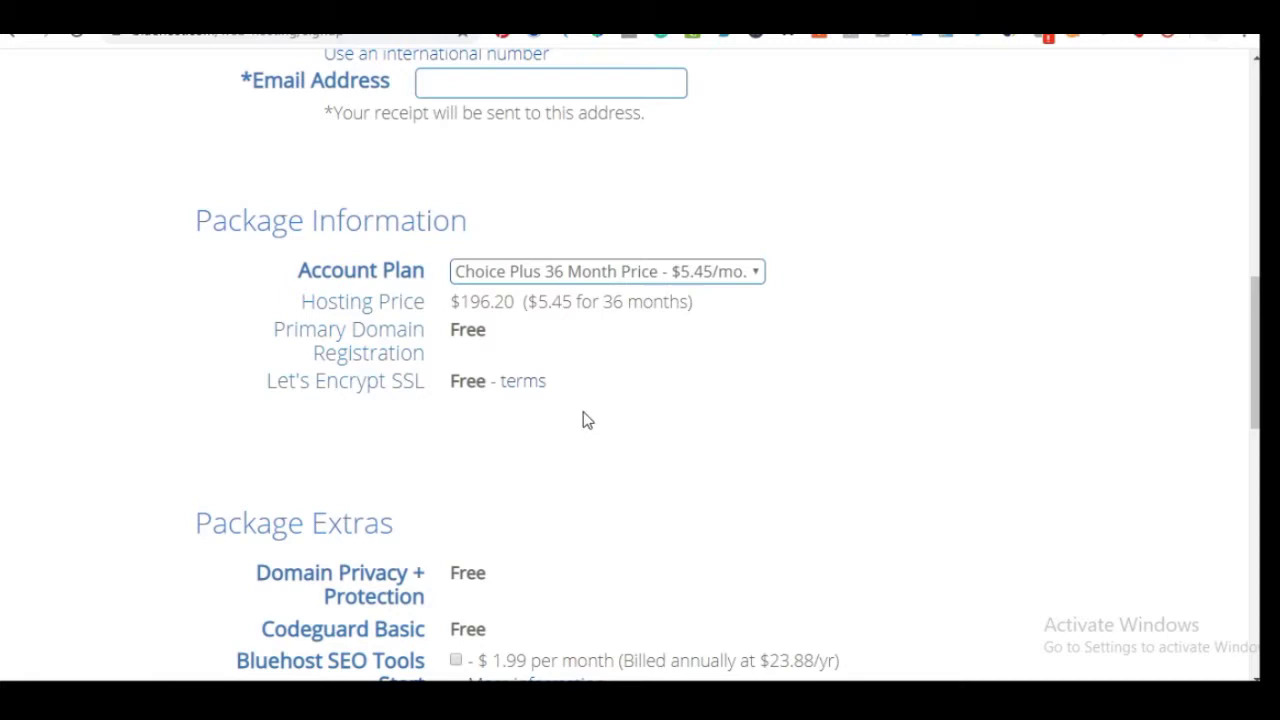
click(601, 278)
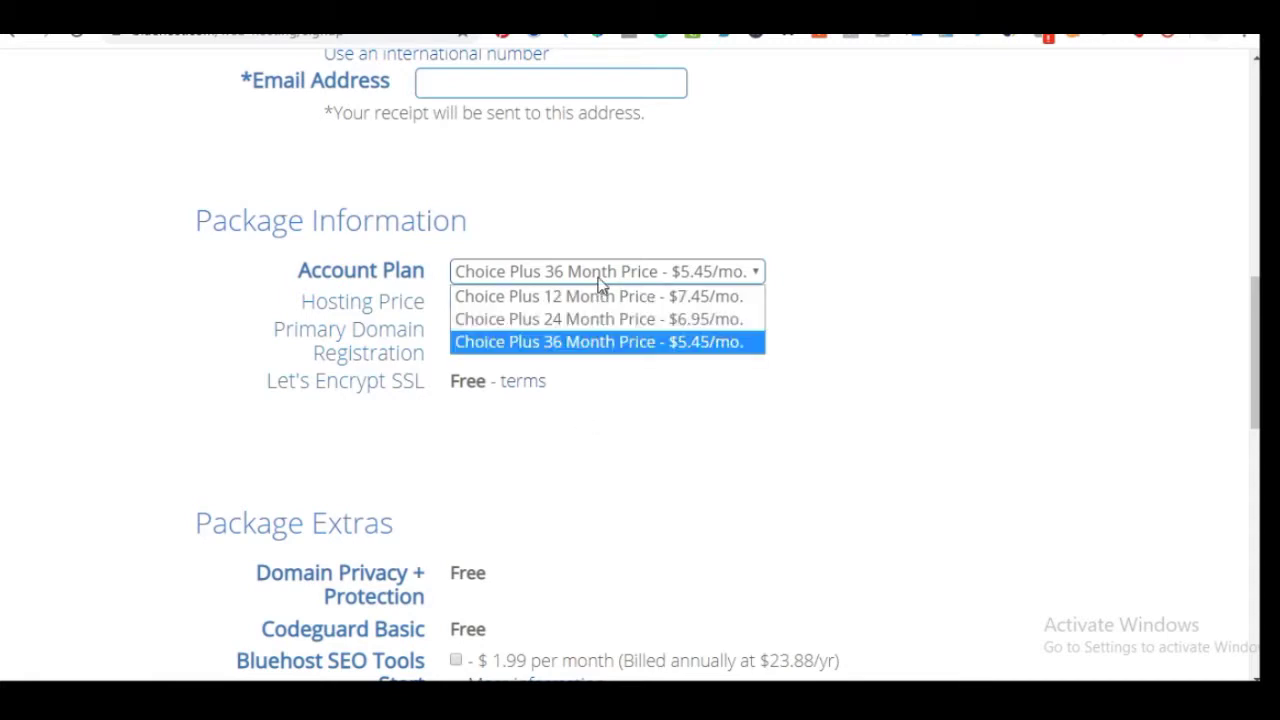
click(779, 410)
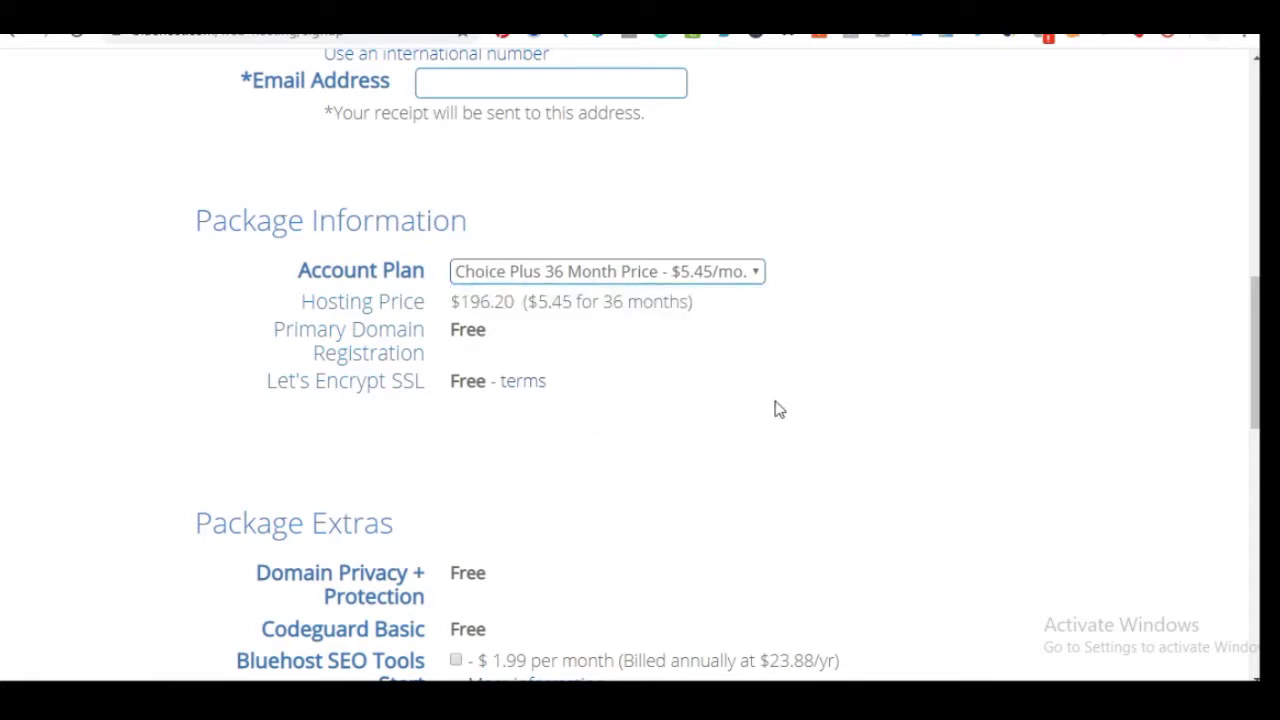
scroll(600, 430, down, 2)
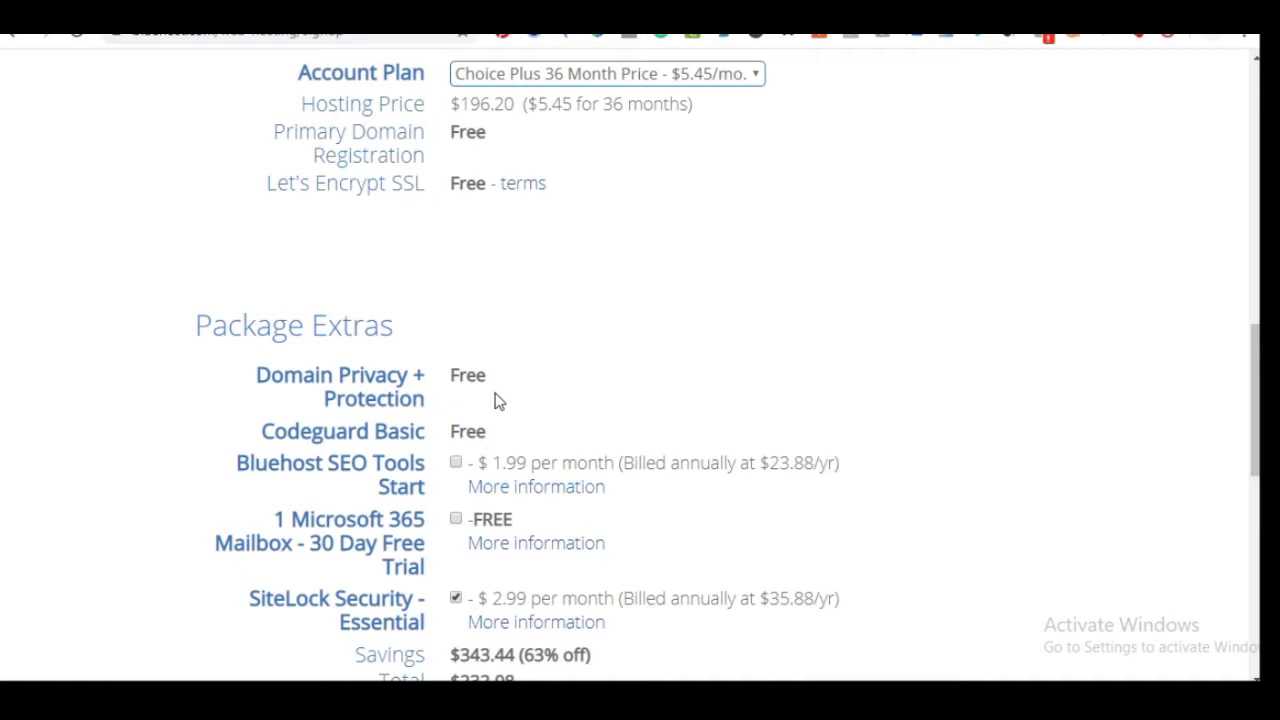
Uncheck SiteLock Security - Essential so the order total is $196.20
scroll(496, 403, down, 2)
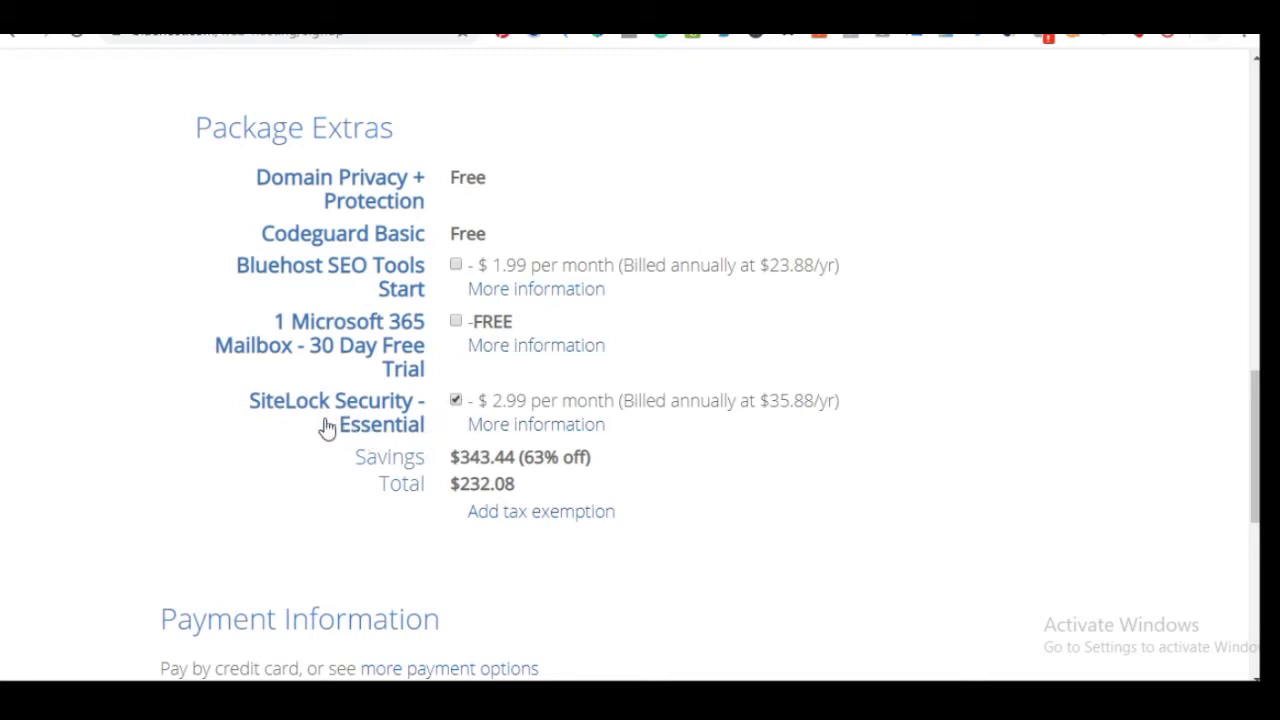
click(457, 402)
scroll(414, 520, down, 1)
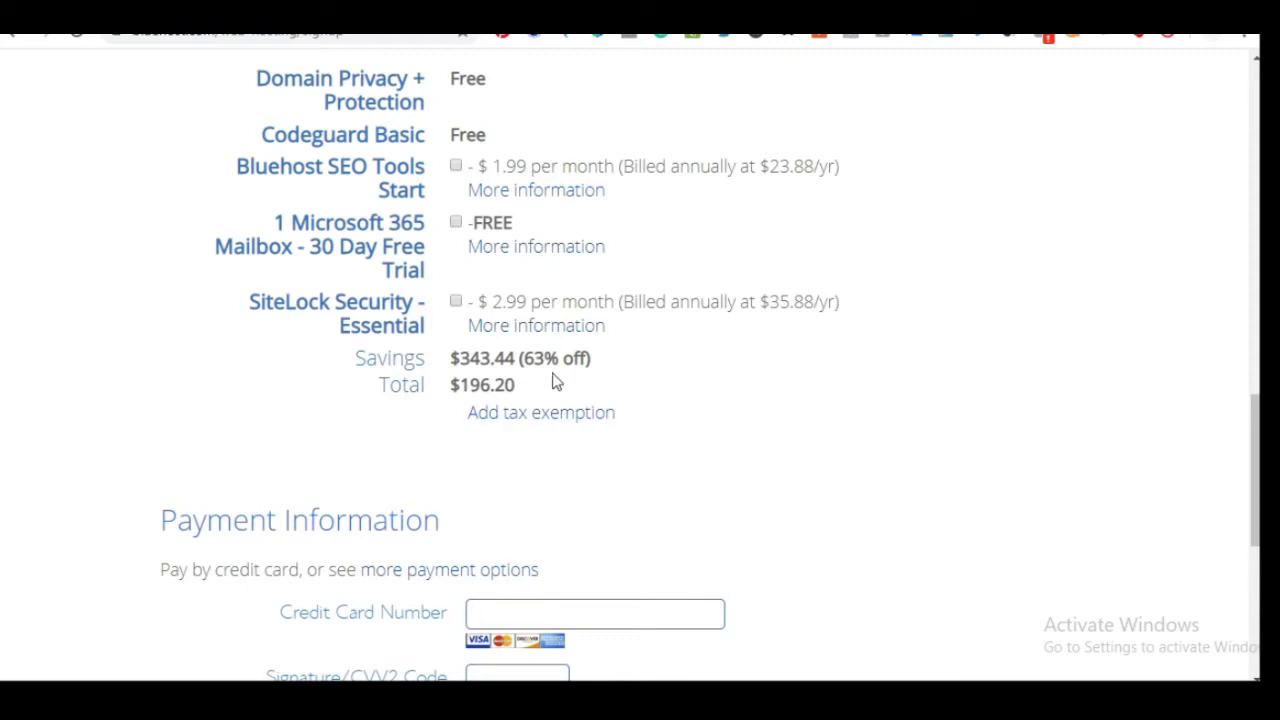
scroll(506, 434, down, 2)
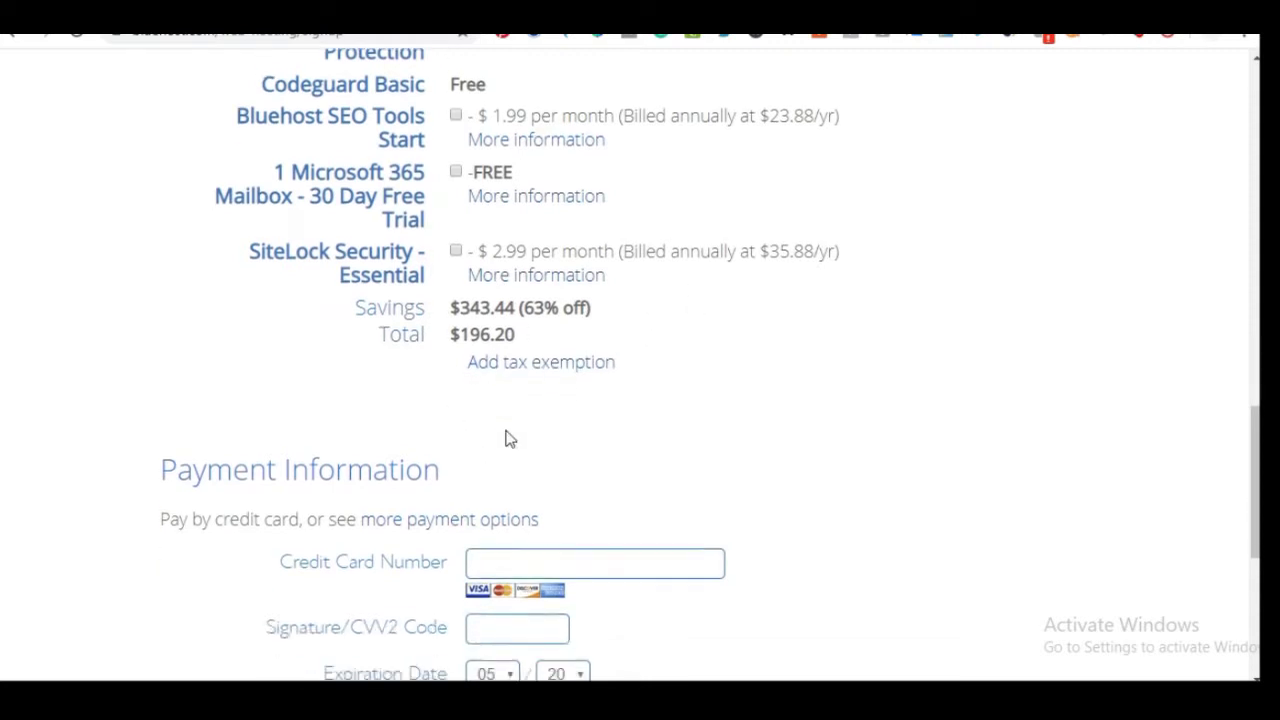
scroll(280, 440, down, 2)
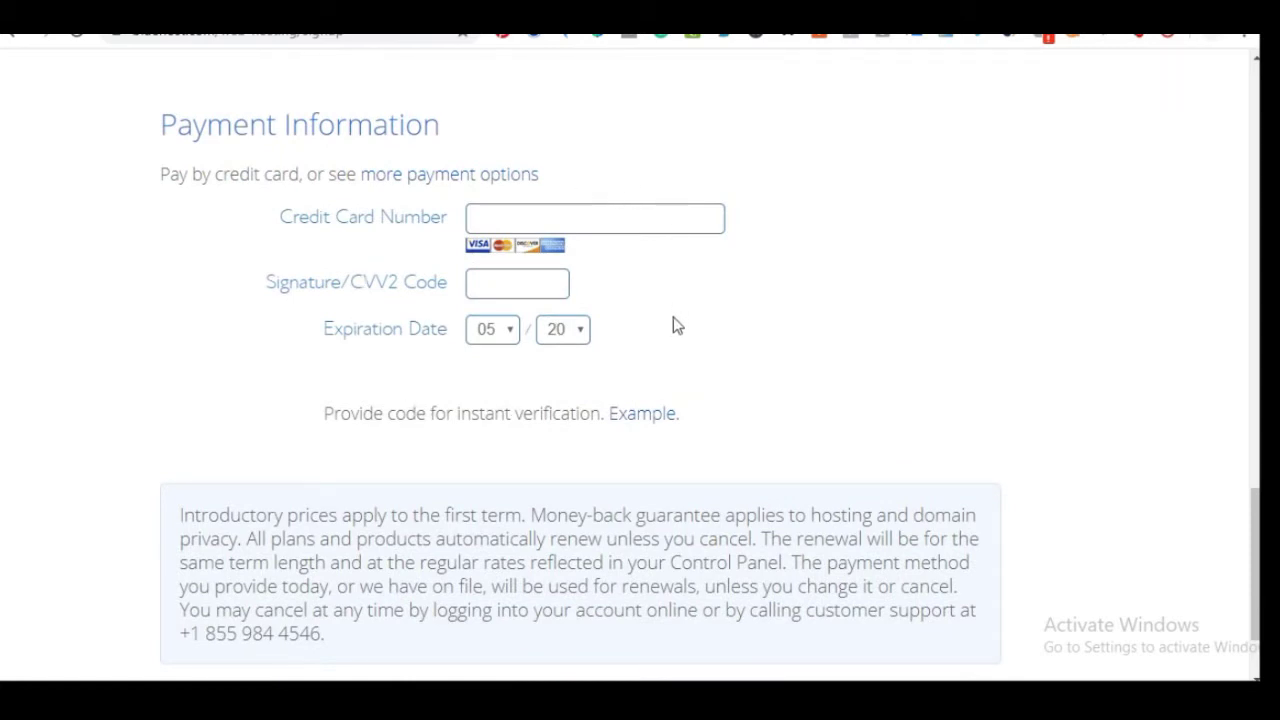
Reveal the alternative payment methods alongside credit card, including PayPal
scroll(580, 362, up, 1)
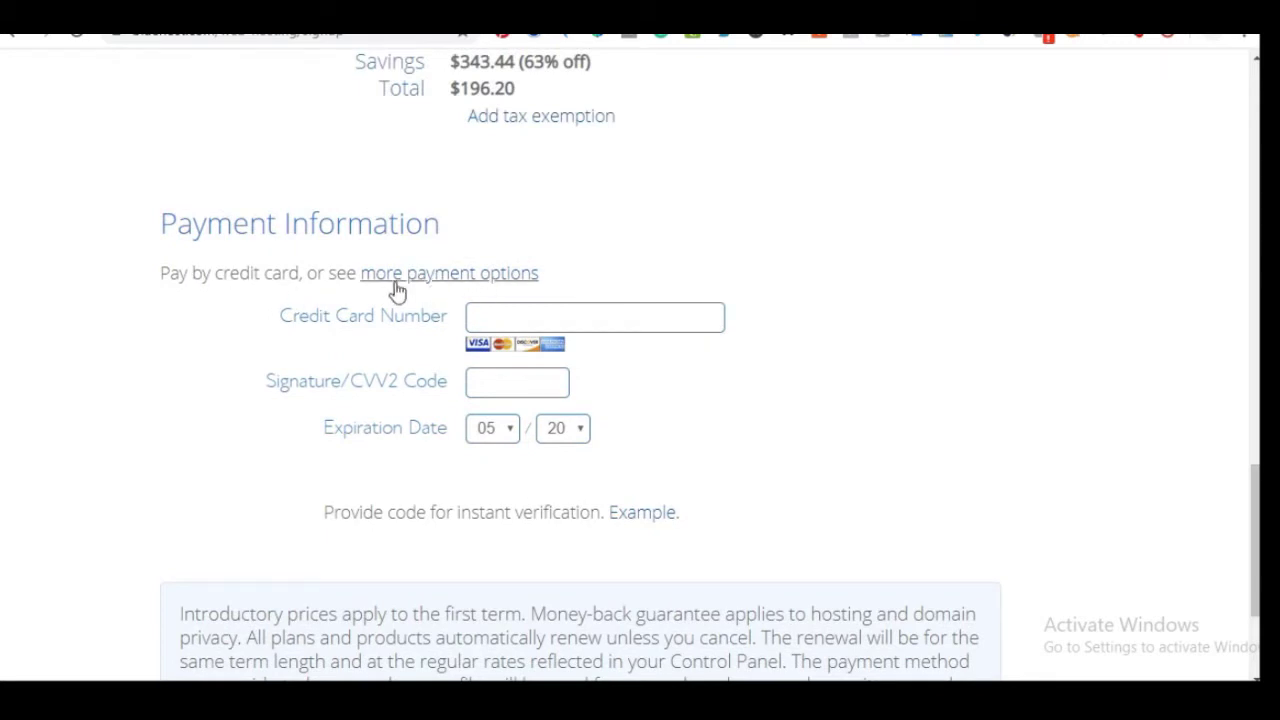
scroll(471, 372, down, 1)
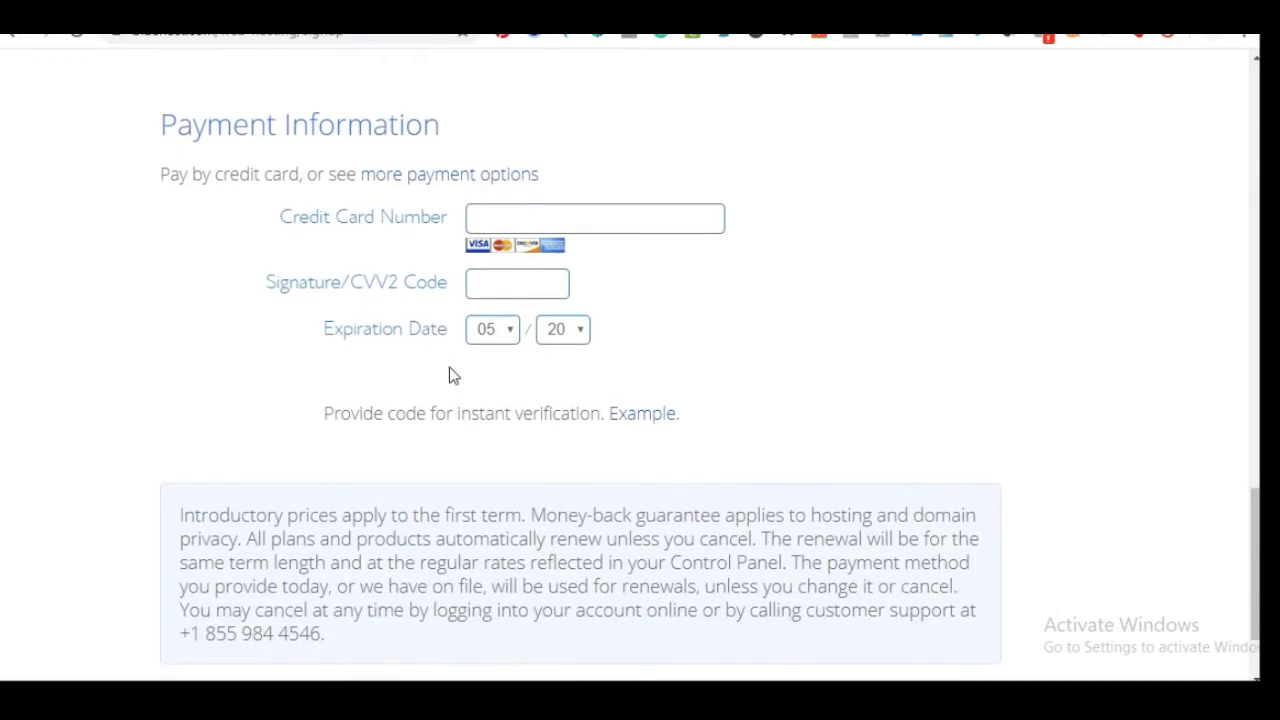
click(437, 176)
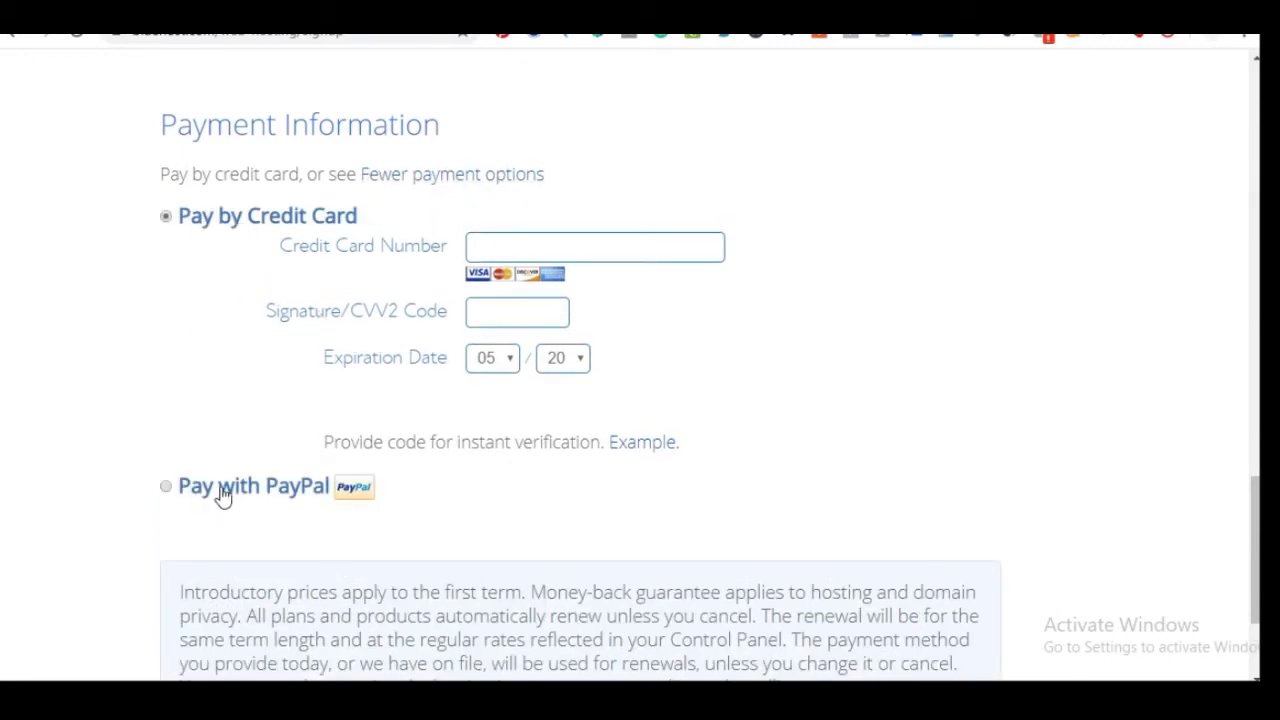
Agree to Bluehost's Terms of Service and cancellation policy
scroll(523, 408, down, 2)
scroll(523, 408, up, 1)
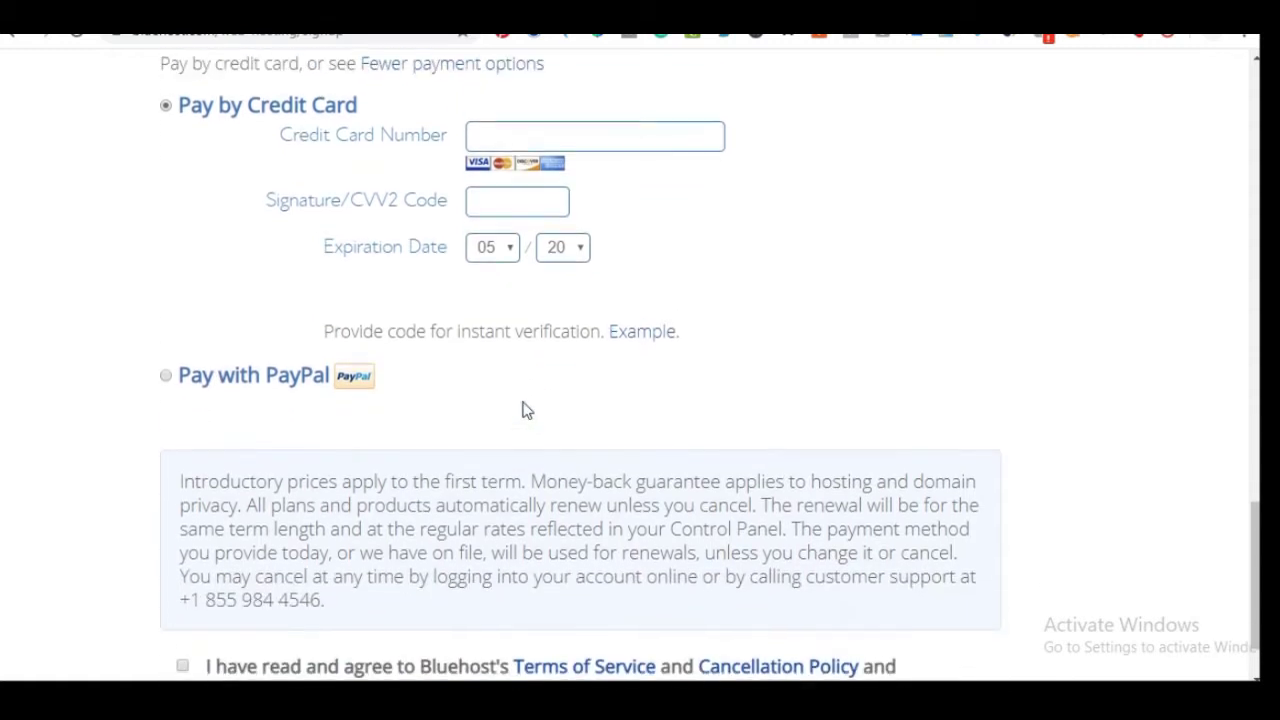
scroll(517, 414, down, 1)
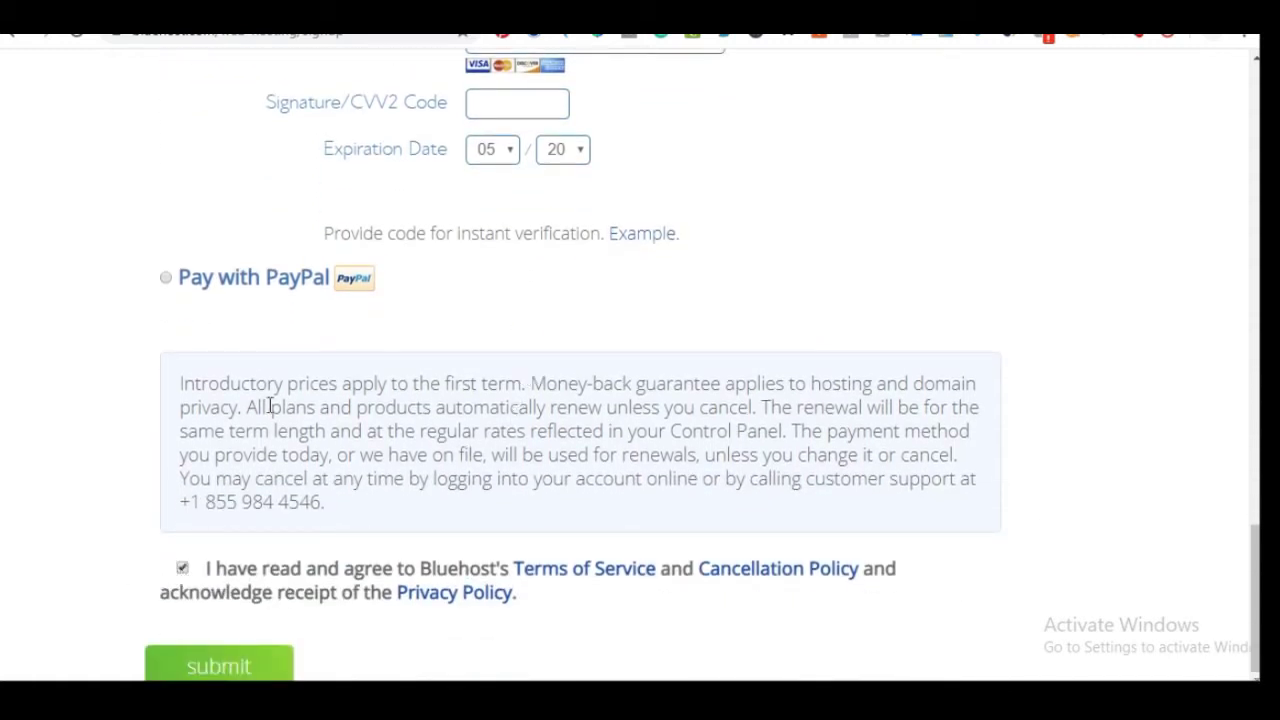
scroll(517, 214, up, 12)
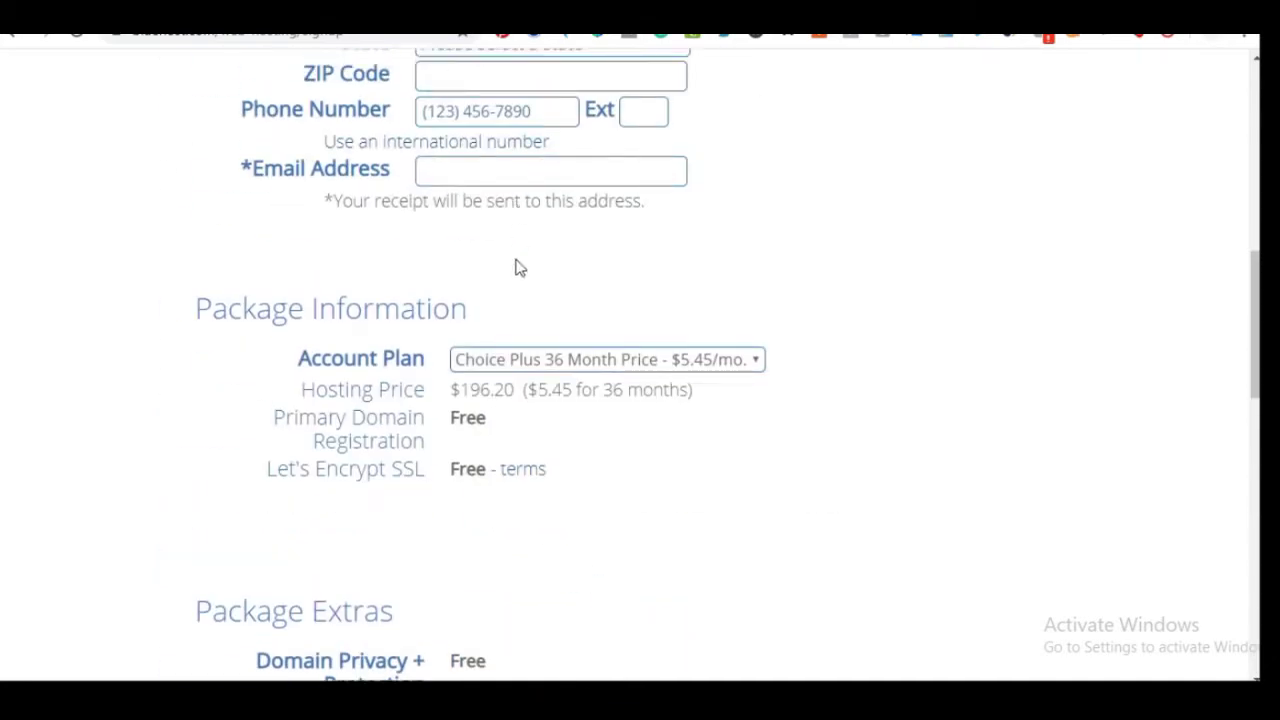
scroll(366, 449, down, 8)
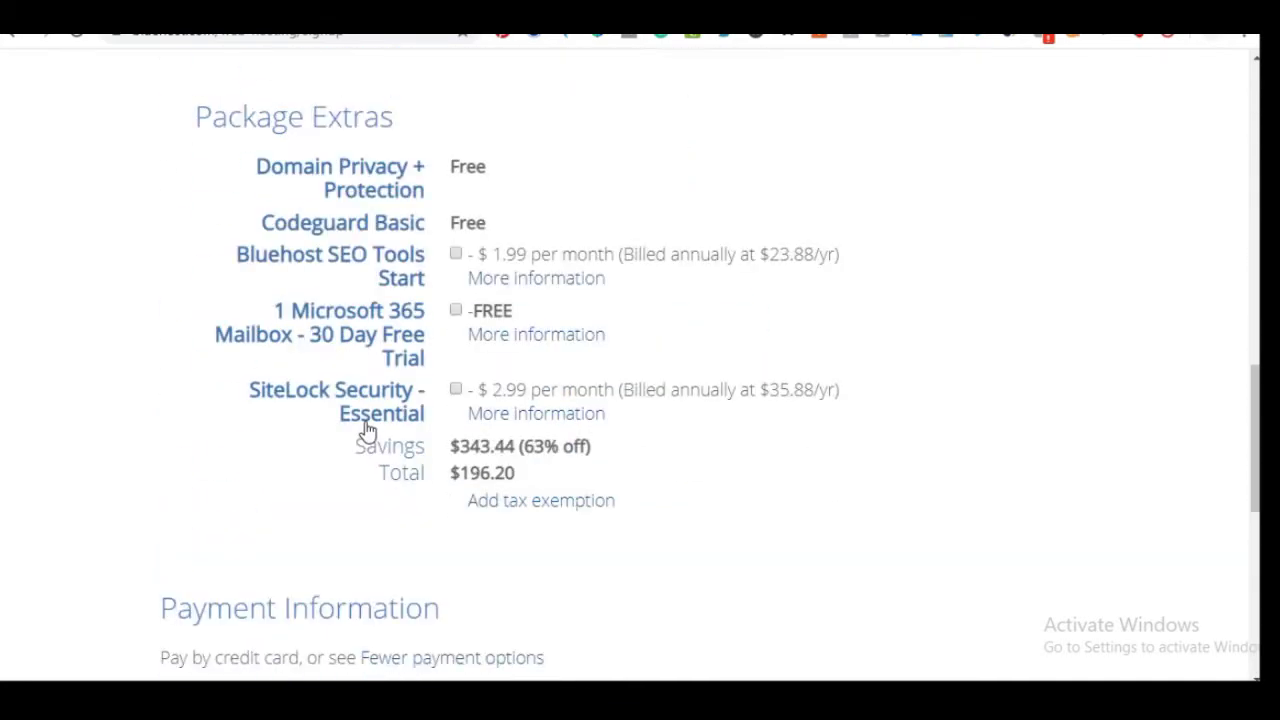
scroll(198, 477, down, 4)
click(180, 566)
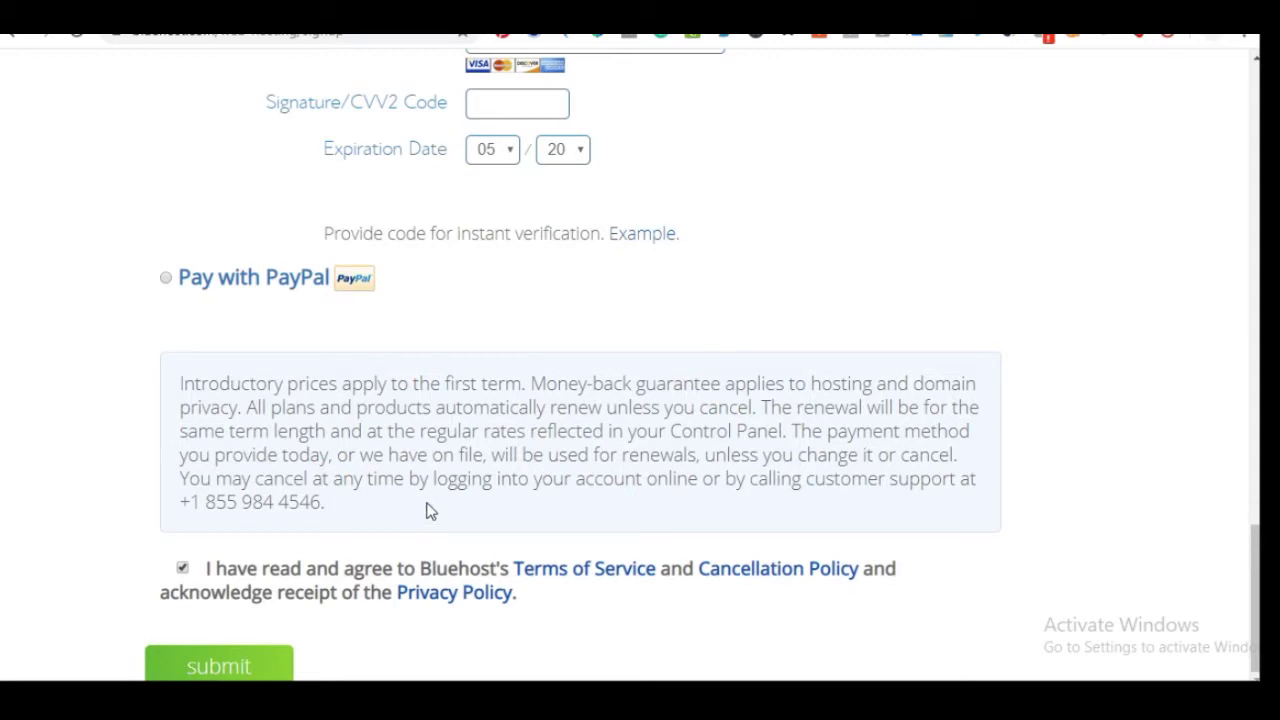
scroll(427, 505, up, 3)
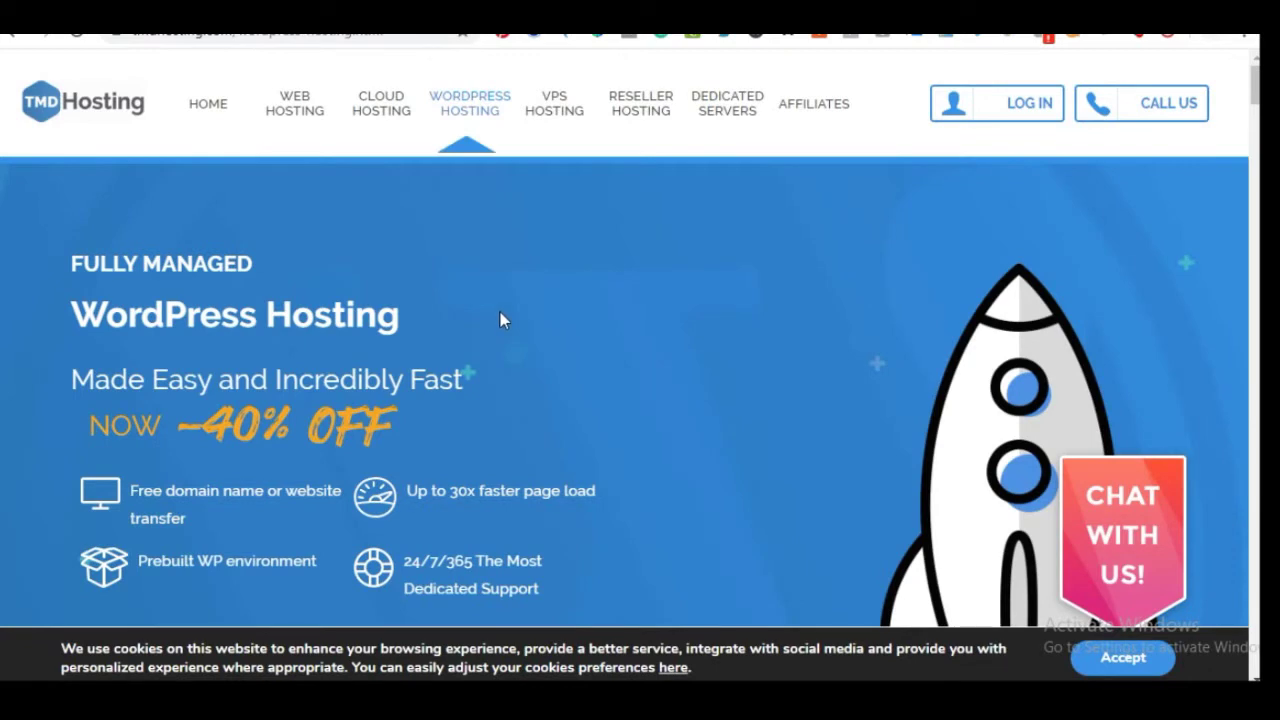
scroll(500, 320, down, 3)
scroll(500, 325, up, 4)
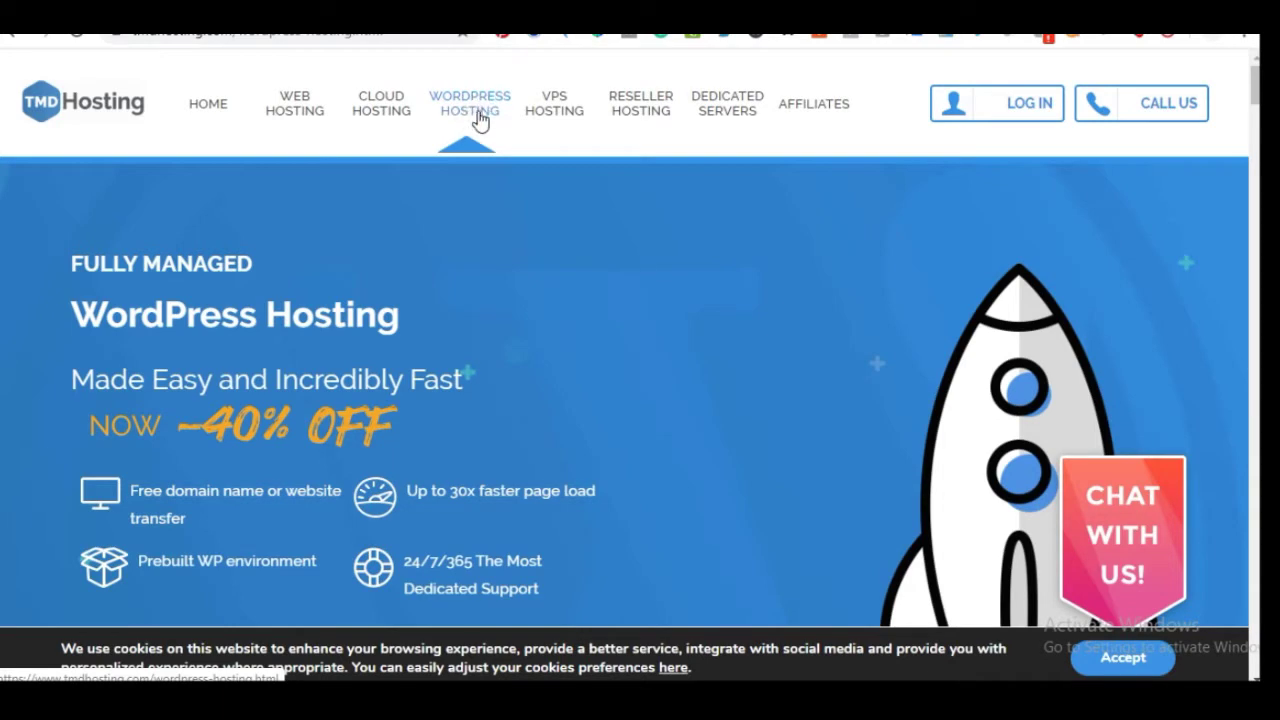
scroll(470, 202, down, 9)
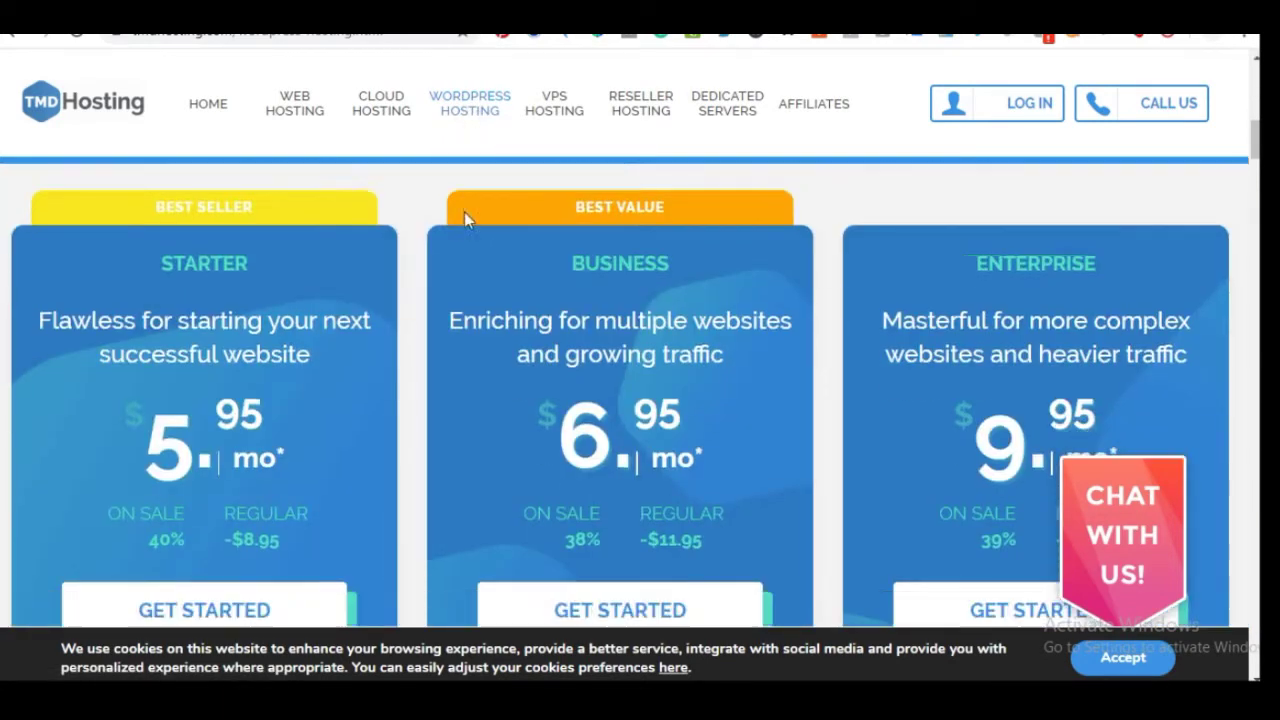
scroll(464, 212, down, 3)
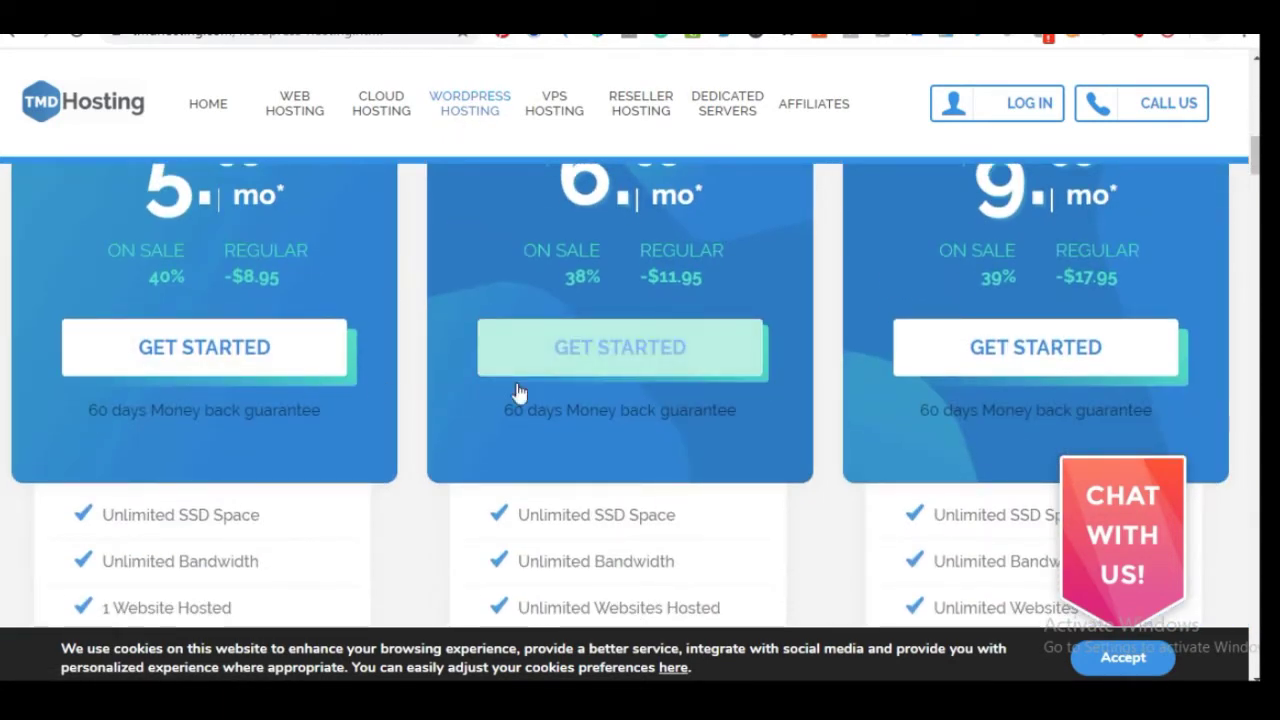
scroll(519, 392, up, 3)
scroll(517, 388, down, 4)
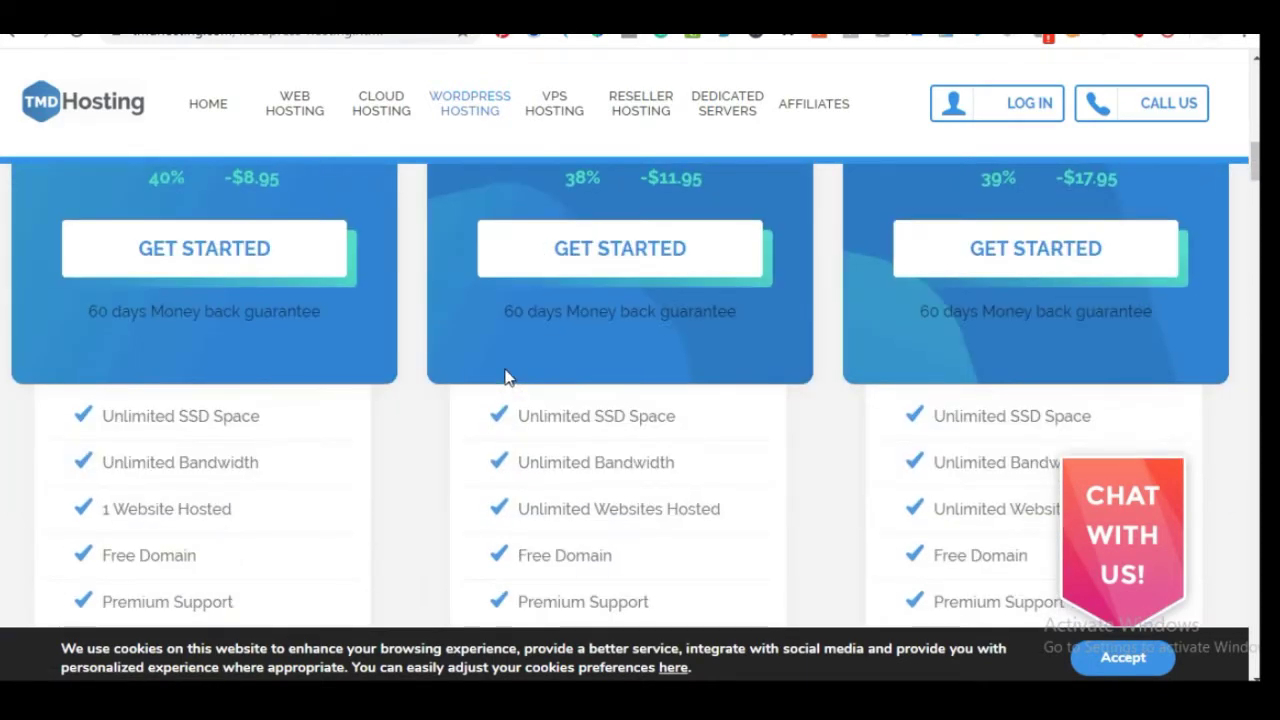
scroll(634, 350, up, 2)
scroll(634, 350, down, 2)
scroll(823, 316, down, 3)
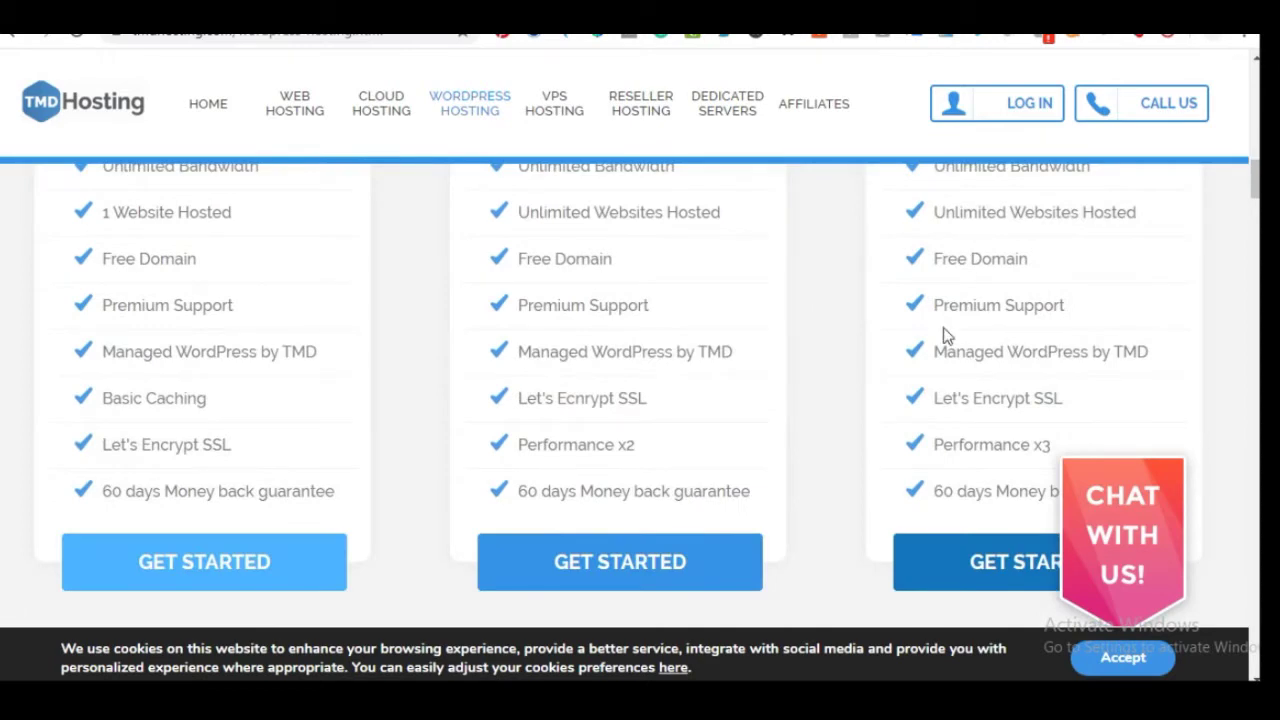
scroll(943, 330, up, 2)
scroll(943, 333, down, 1)
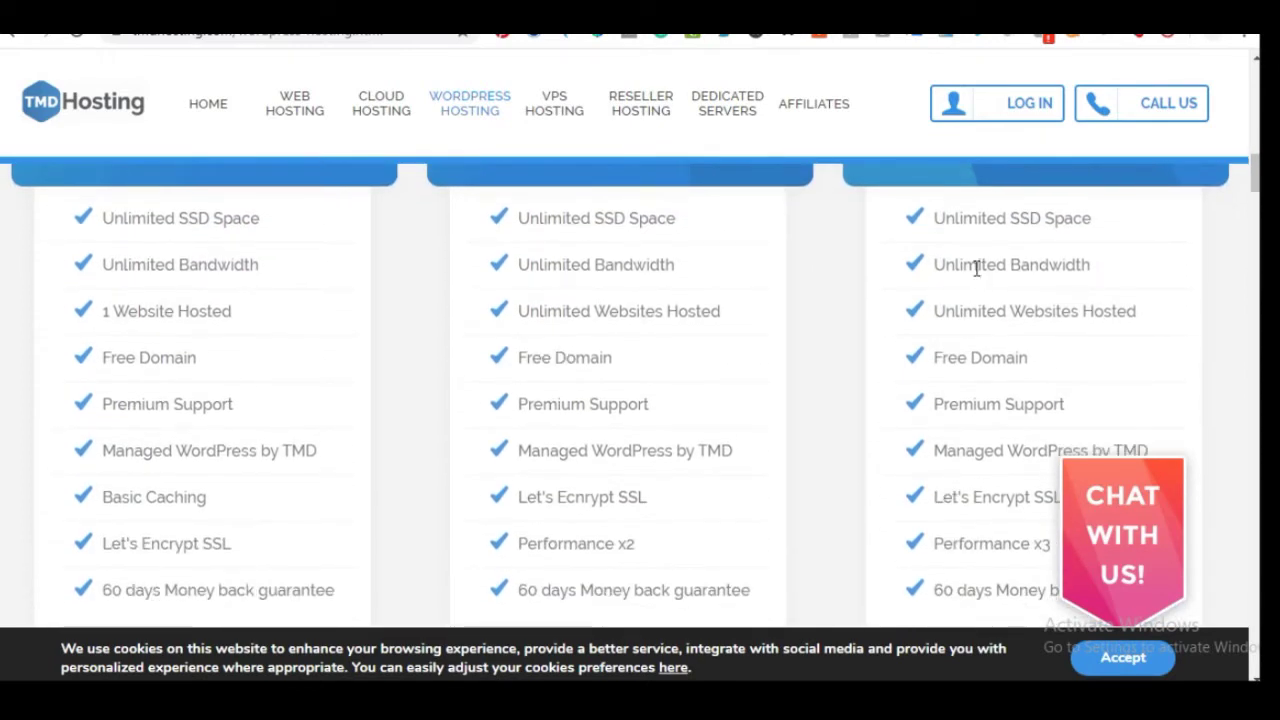
scroll(971, 314, down, 3)
Enter mynumbershop.com as the Business plan's website name and confirm it is available
scroll(900, 329, up, 6)
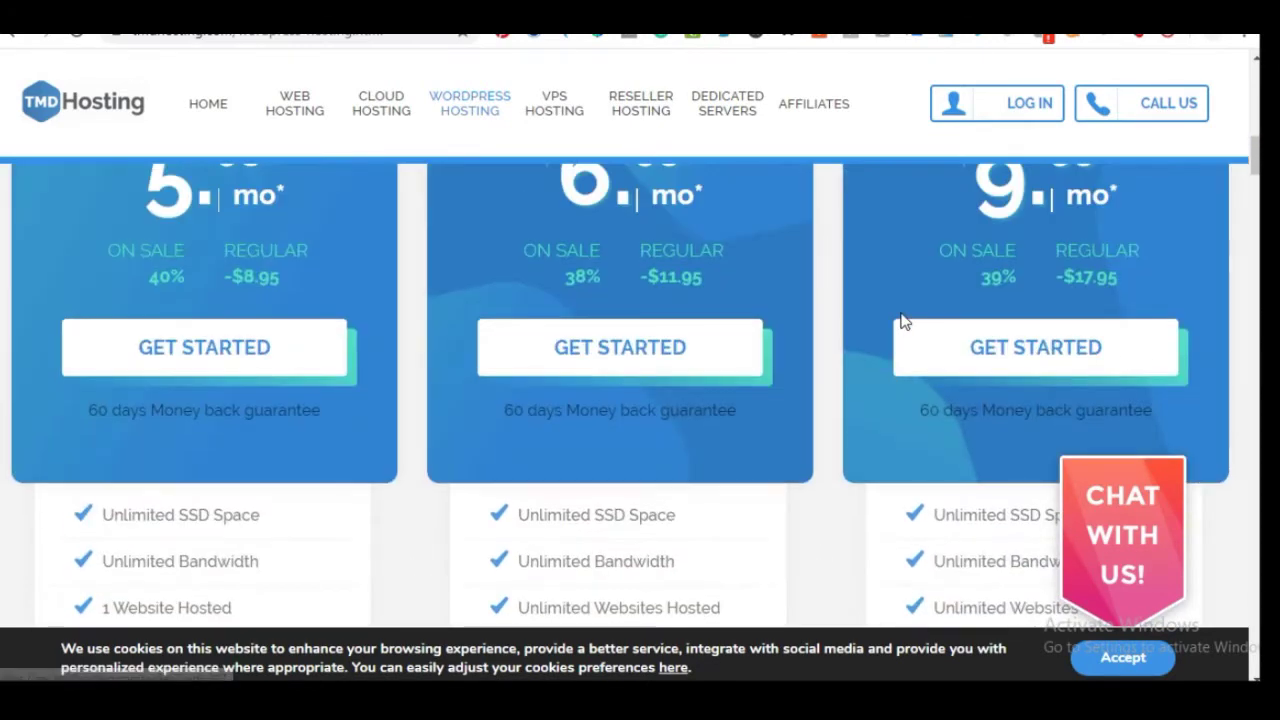
scroll(686, 336, down, 5)
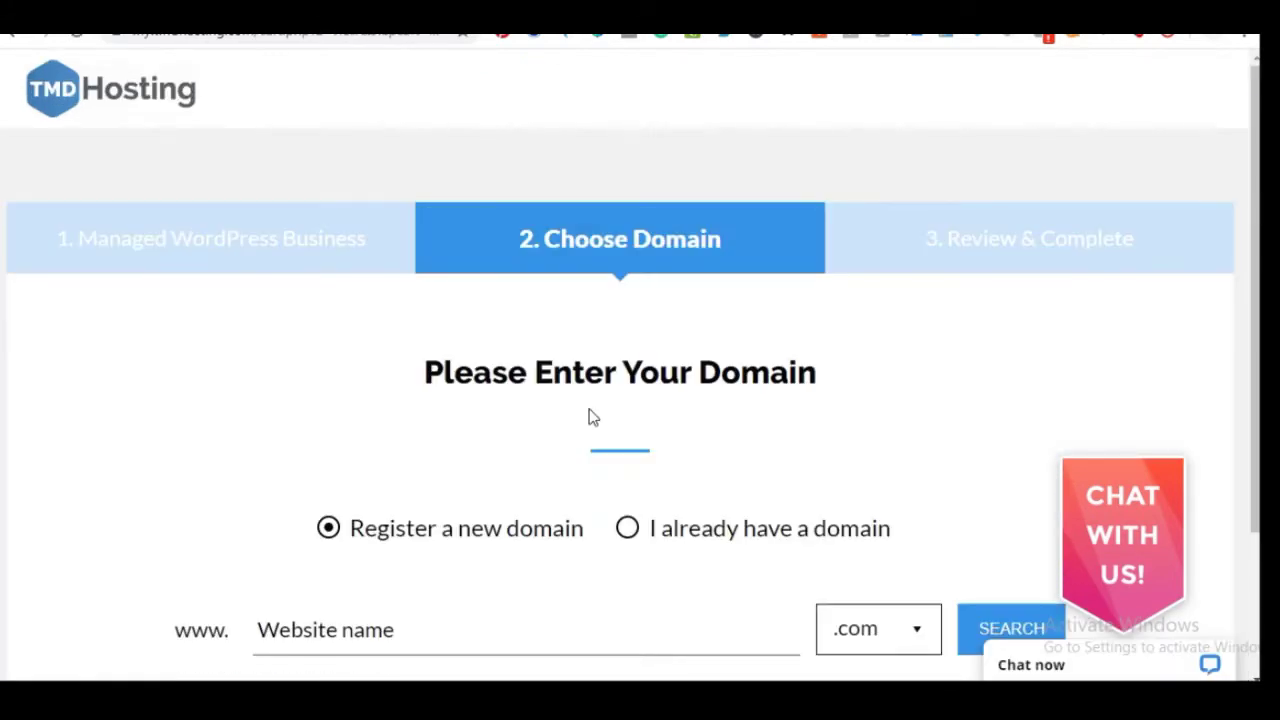
scroll(589, 417, down, 2)
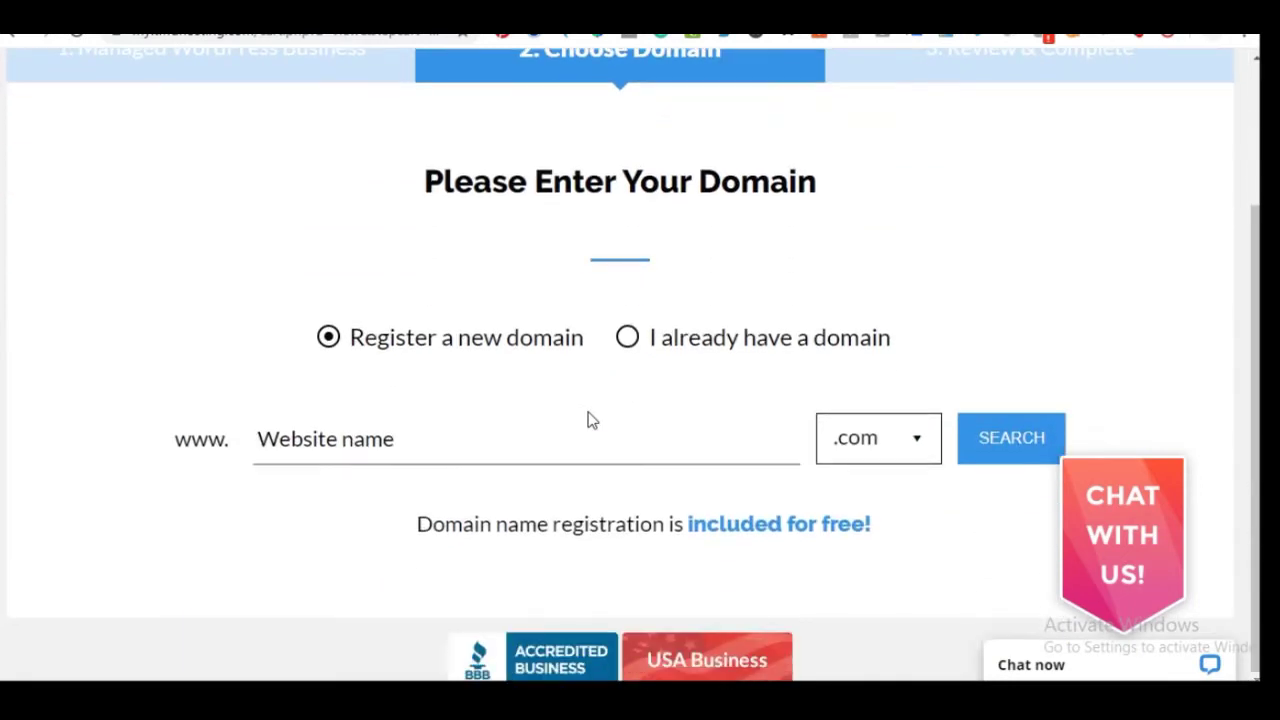
click(323, 445)
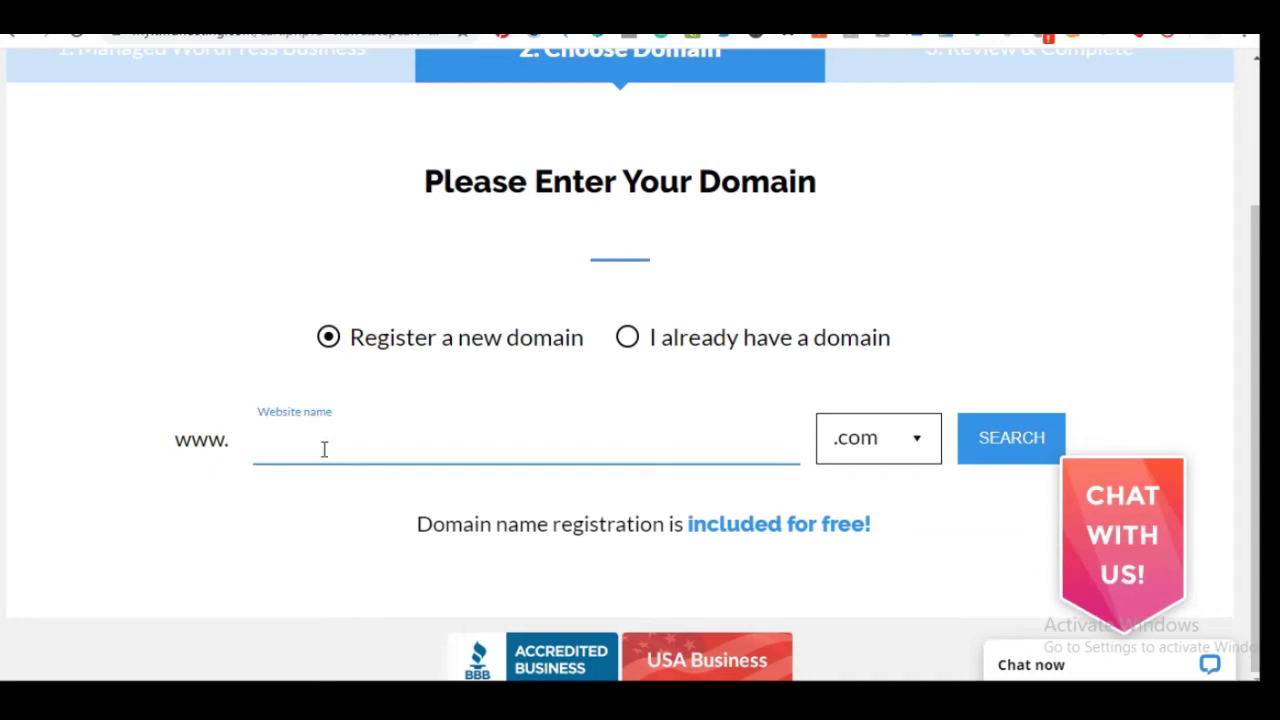
text(mynumbershop.com)
click(243, 547)
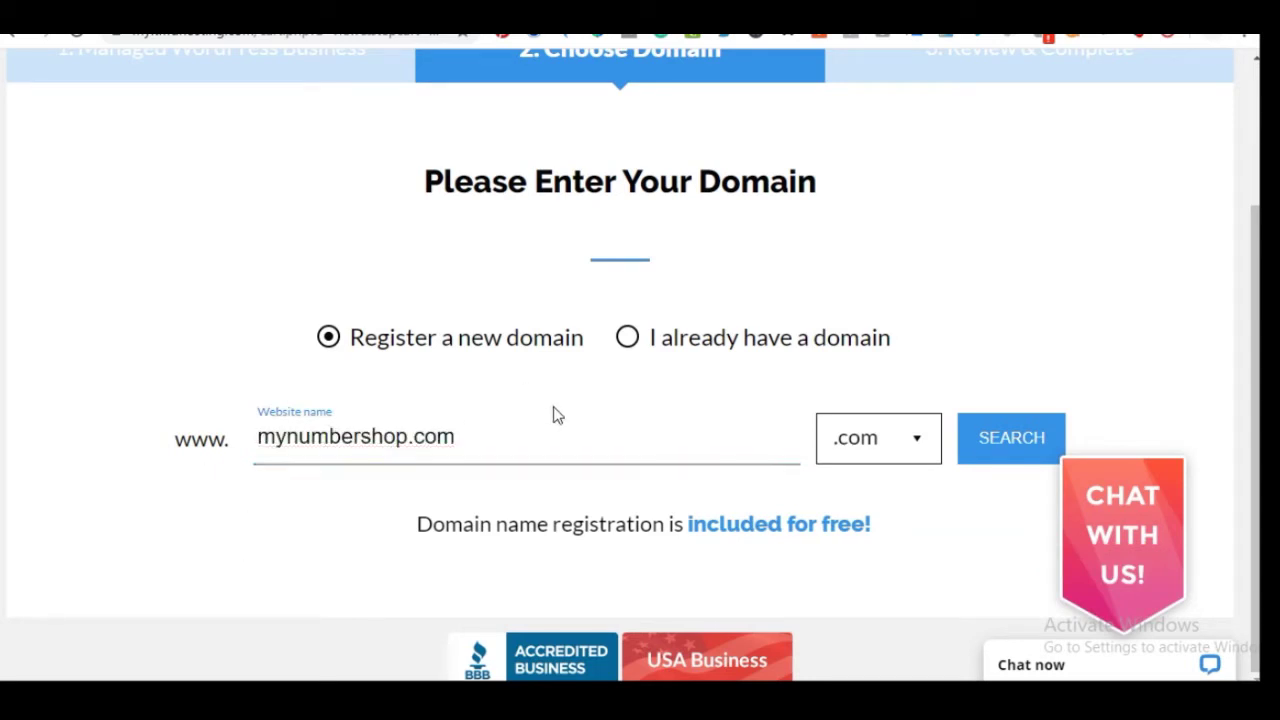
click(1000, 449)
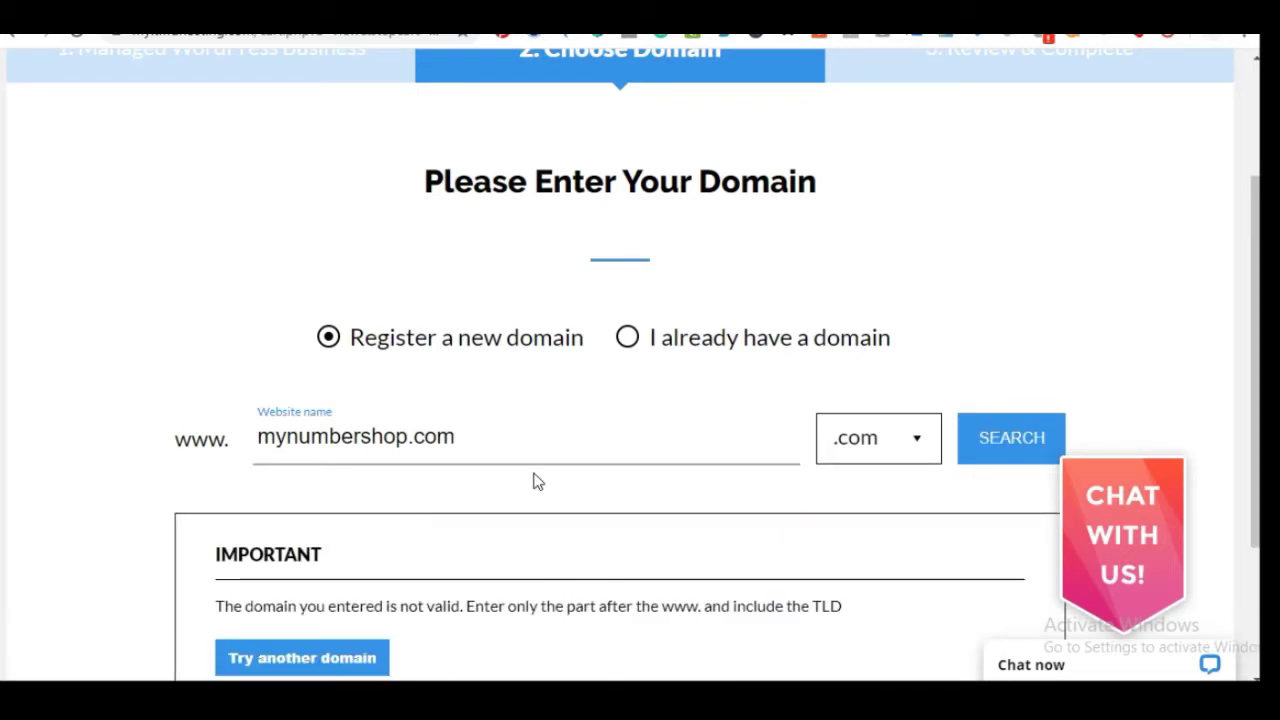
scroll(536, 481, down, 2)
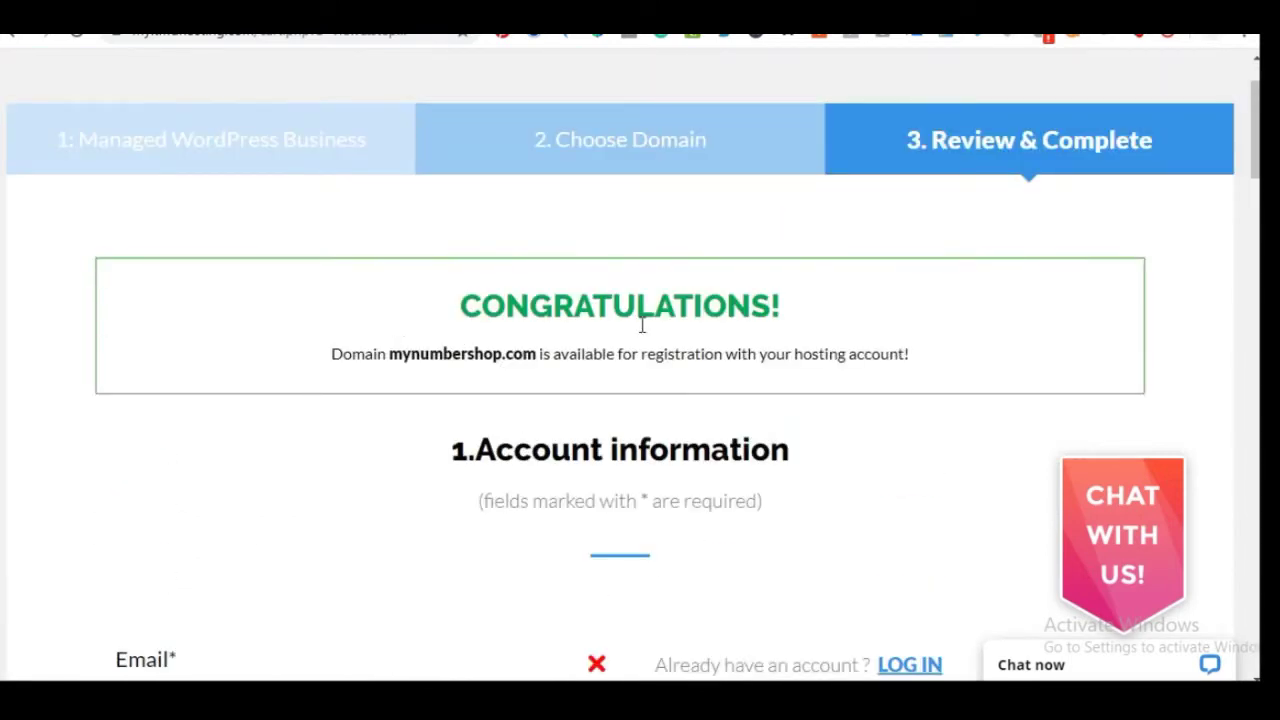
scroll(460, 375, down, 1)
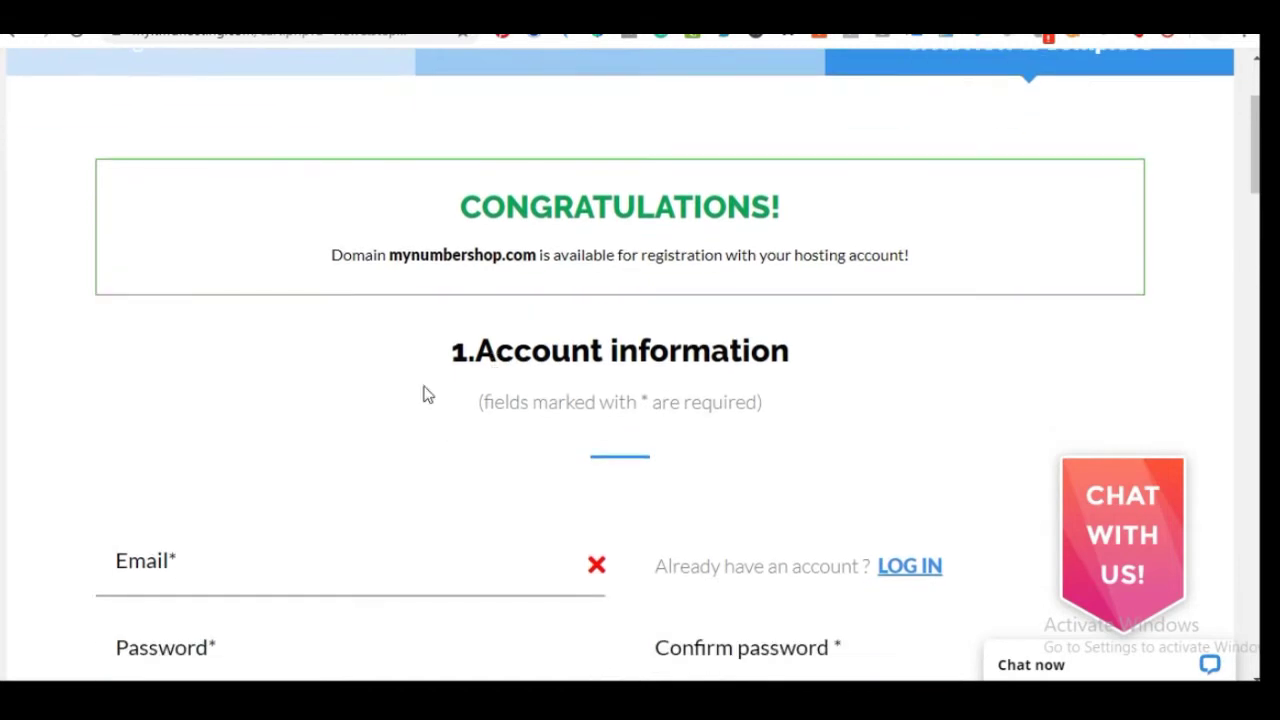
scroll(551, 317, down, 2)
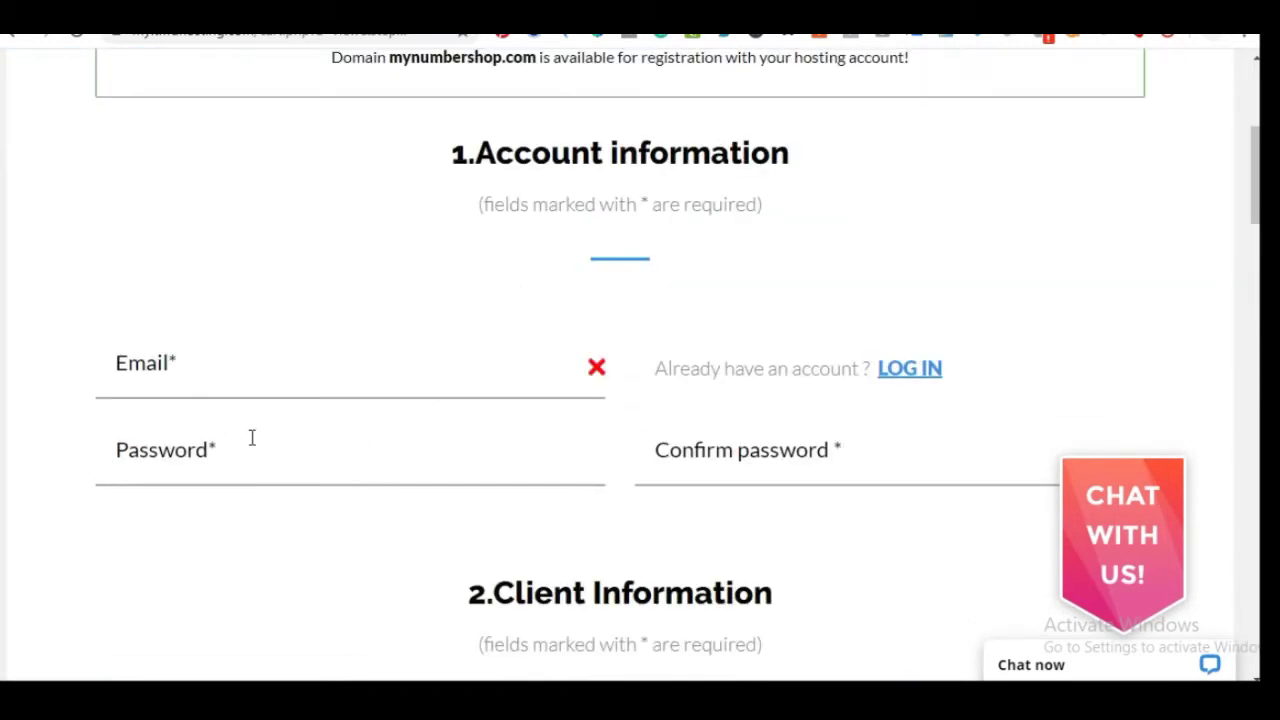
scroll(254, 444, down, 1)
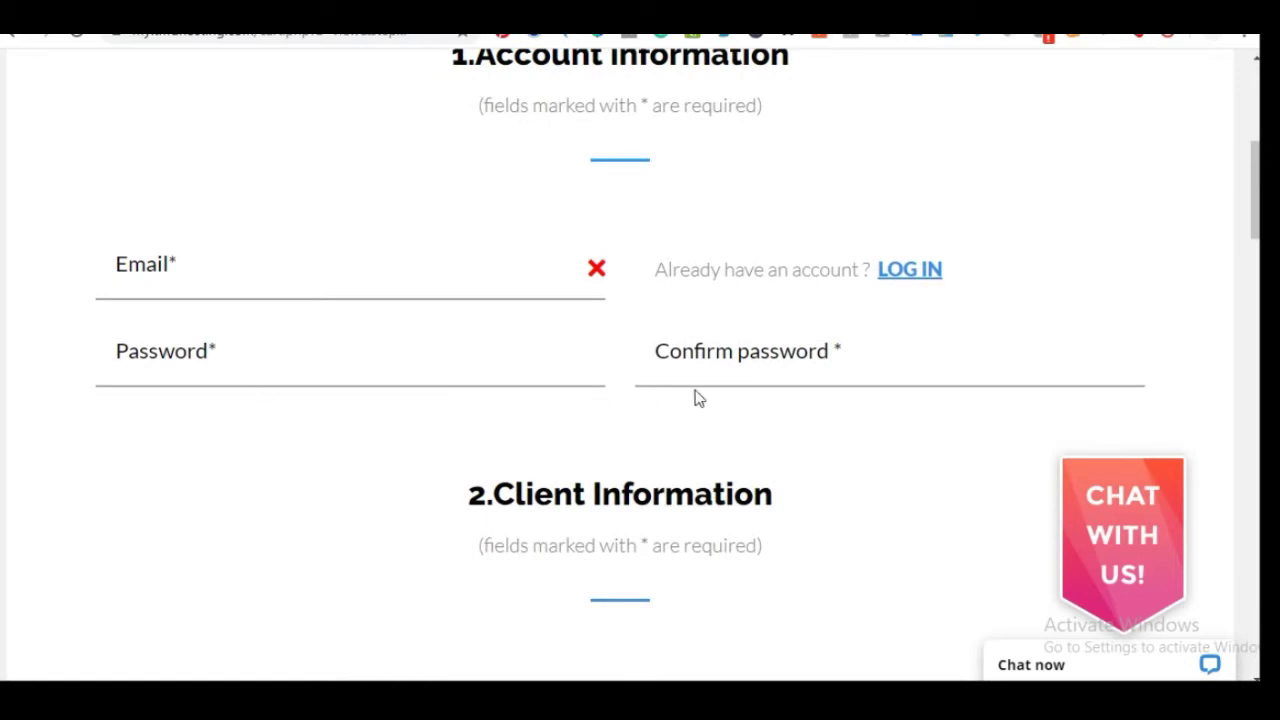
scroll(790, 370, down, 3)
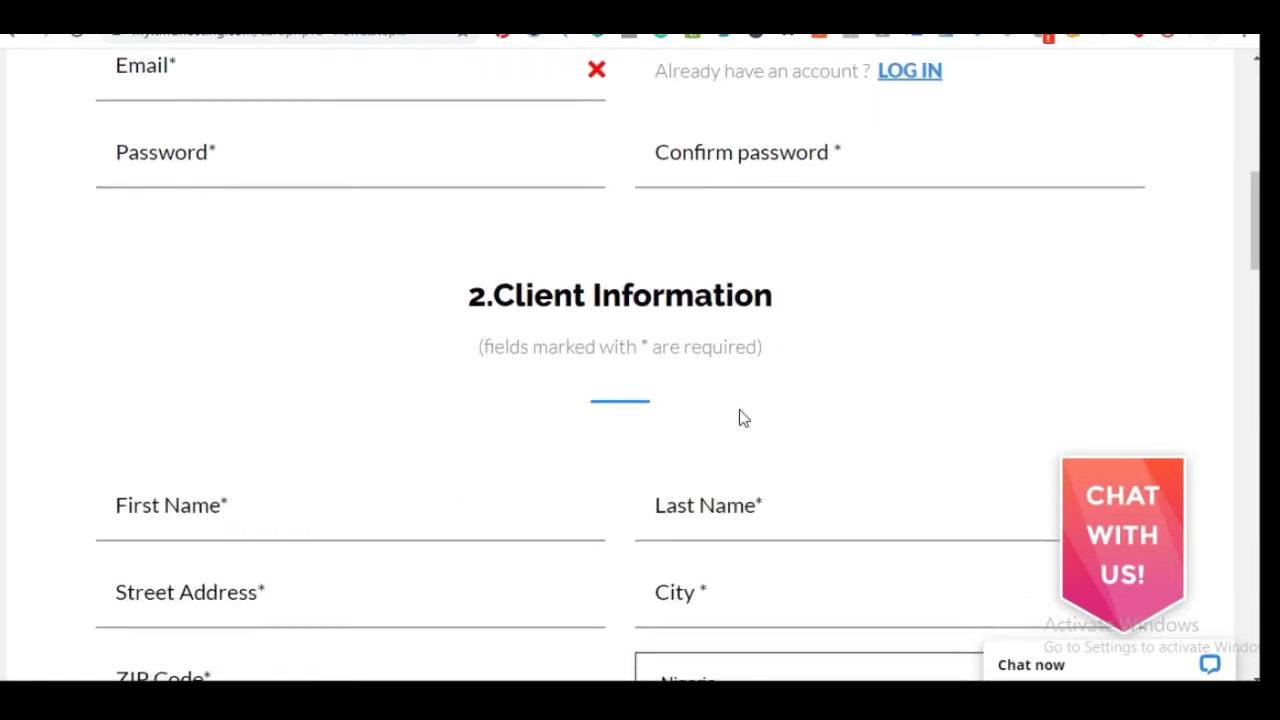
scroll(381, 393, down, 10)
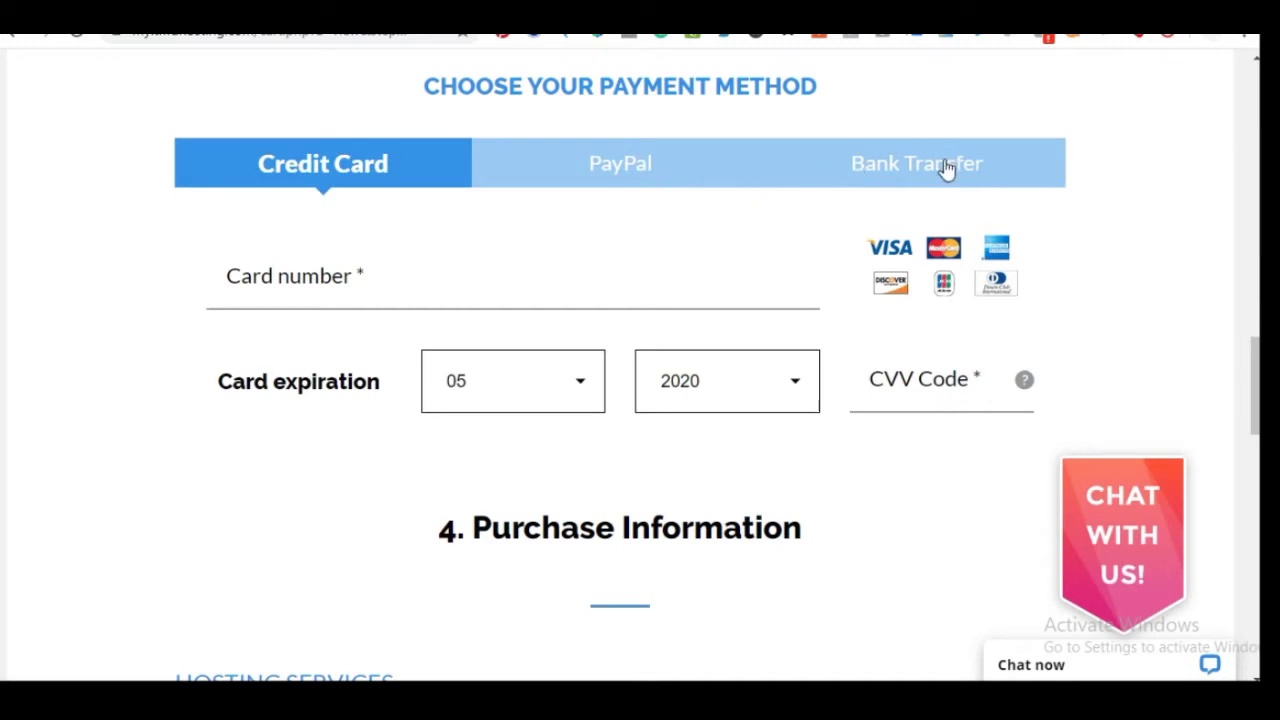
scroll(550, 415, down, 2)
scroll(514, 266, down, 2)
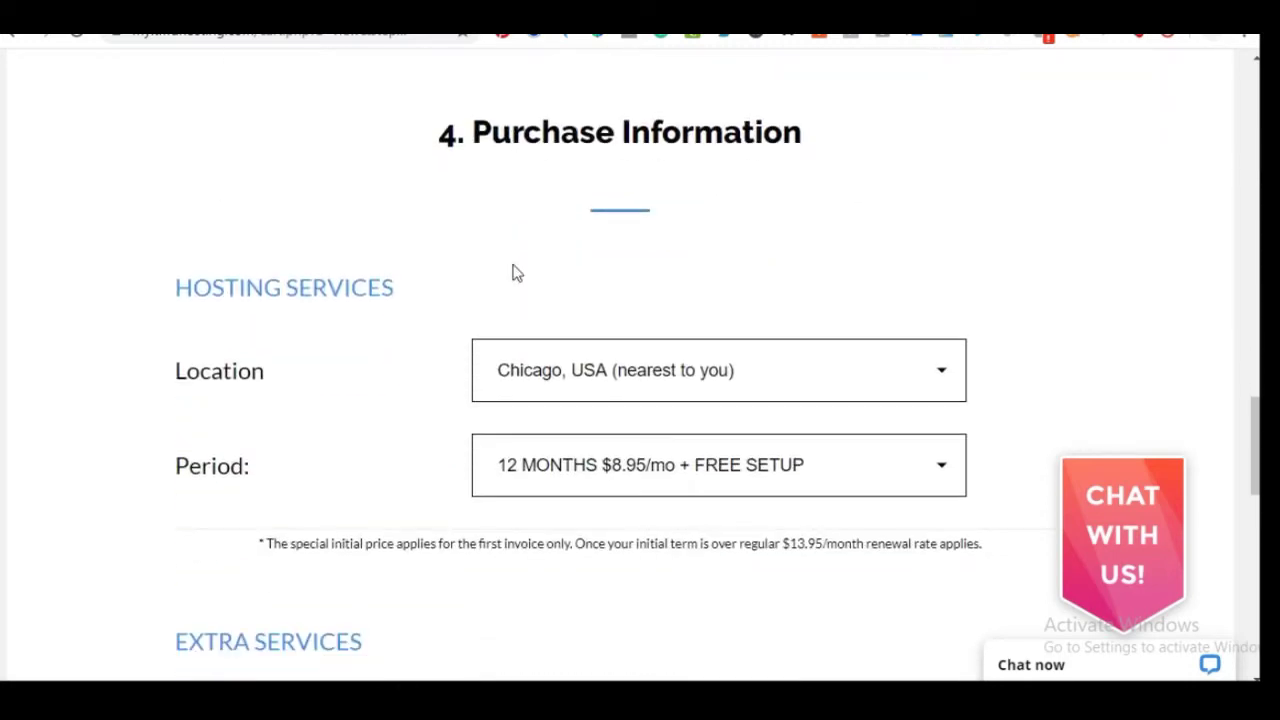
scroll(514, 273, down, 1)
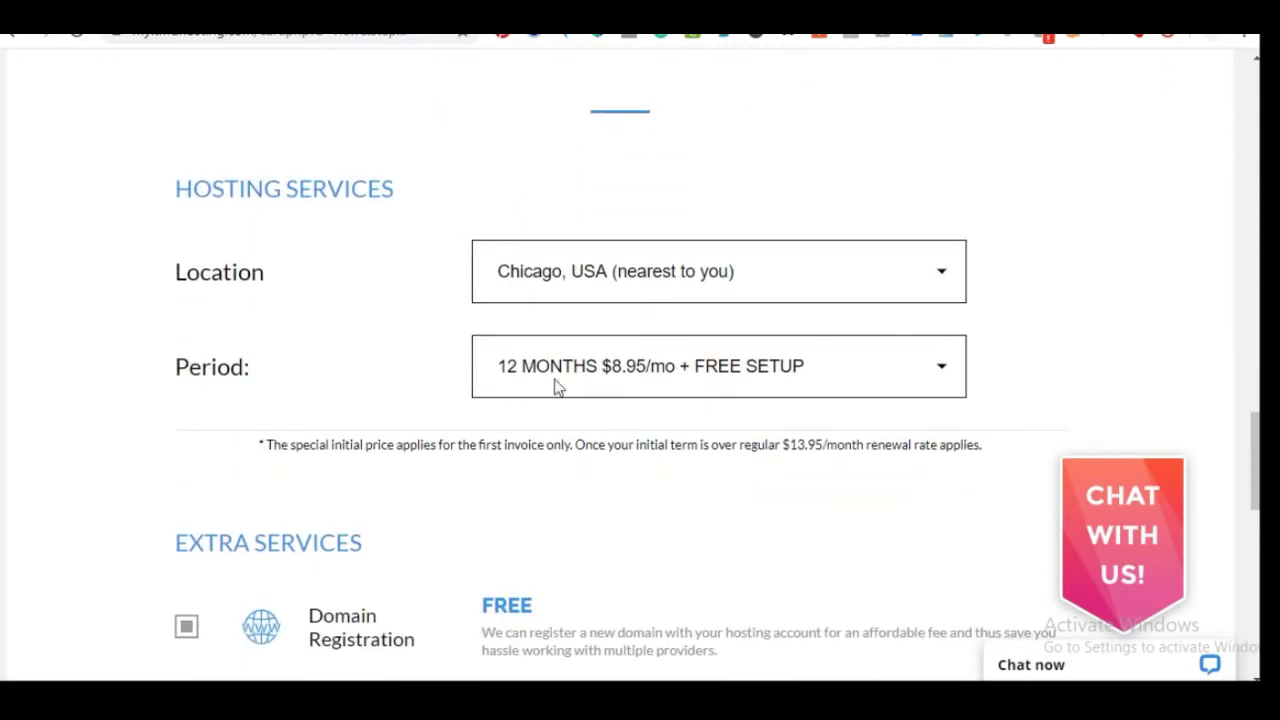
Set the hosting period to 36 MONTHS
click(921, 381)
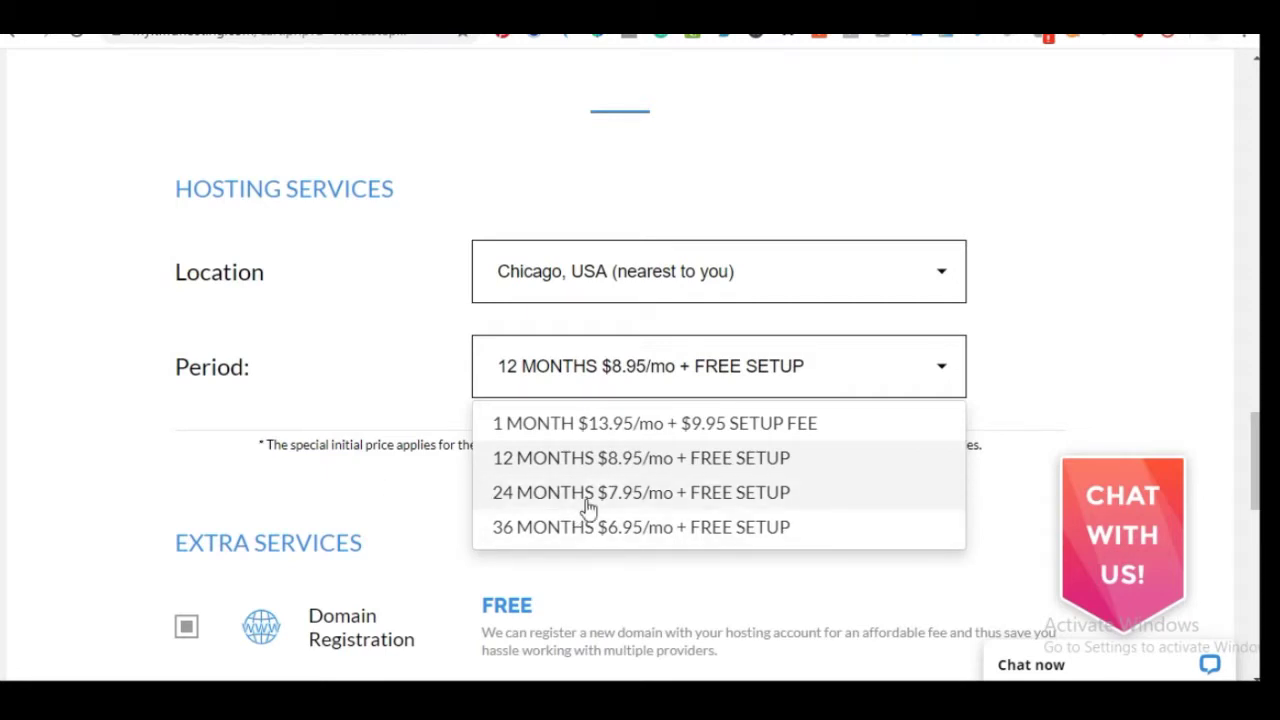
click(570, 528)
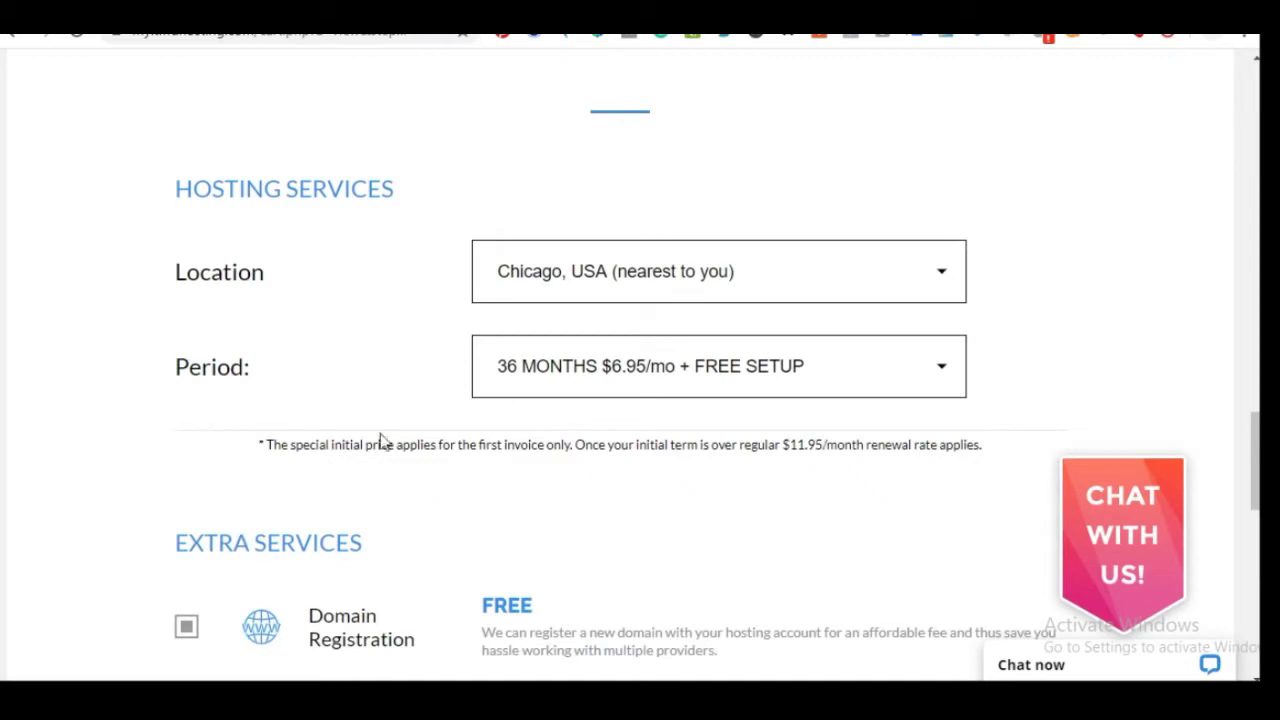
scroll(377, 426, down, 3)
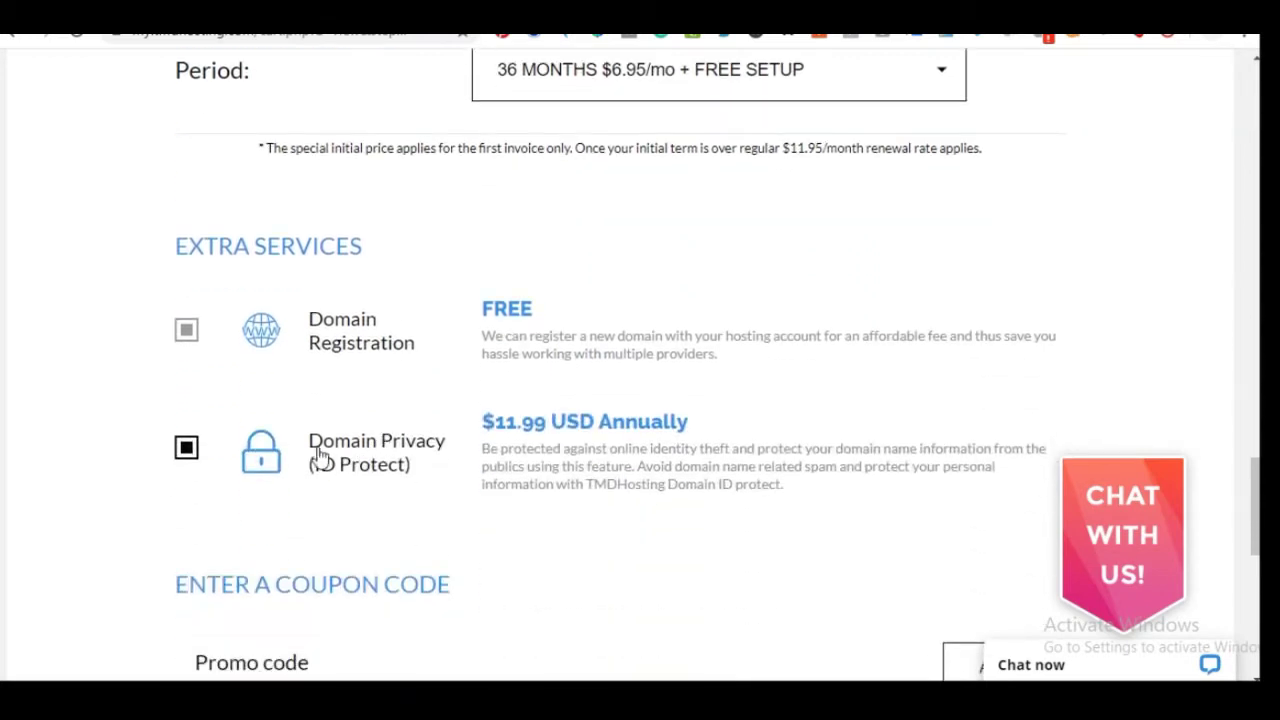
scroll(637, 363, down, 1)
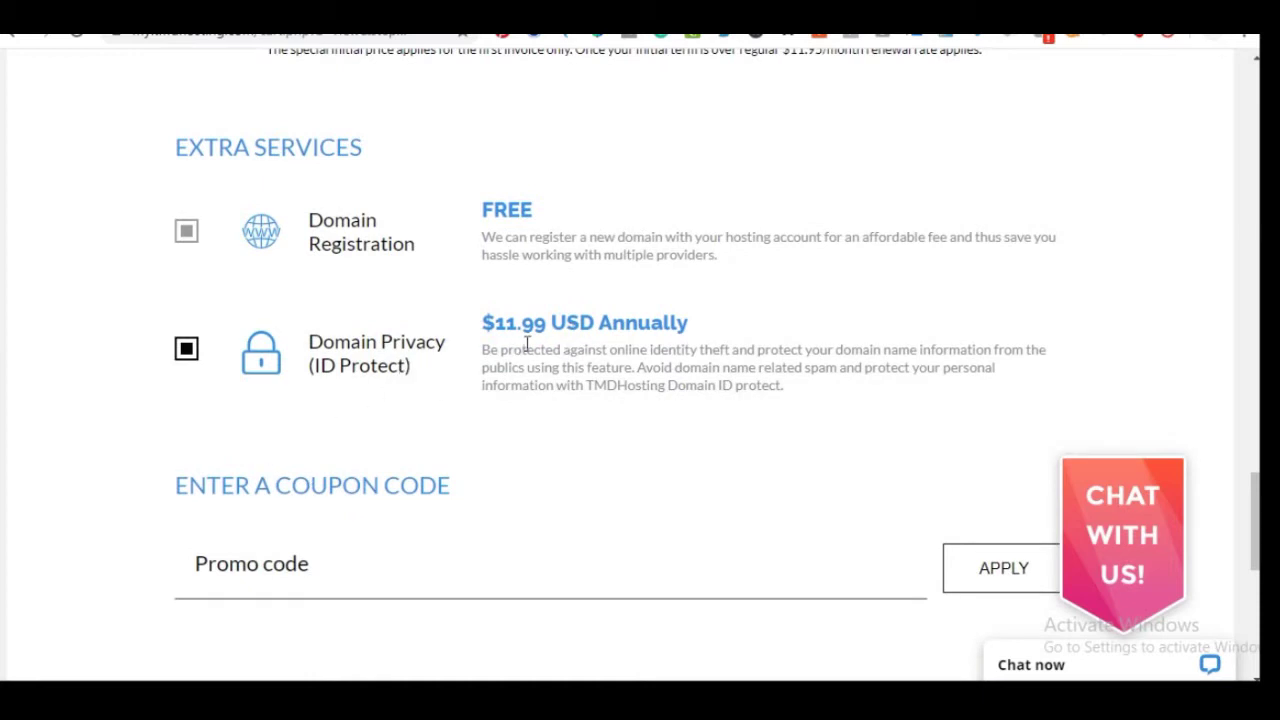
Turn off Domain Privacy, bringing the amount due today to $250.20
click(186, 352)
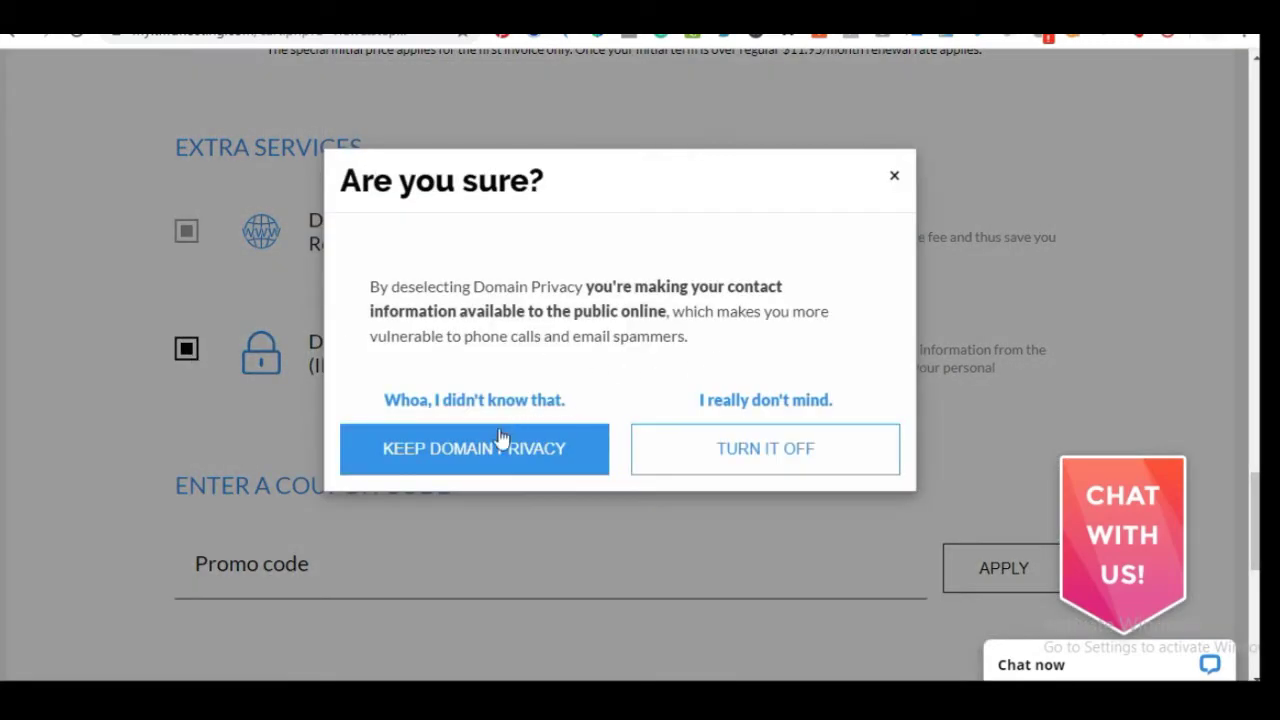
click(762, 450)
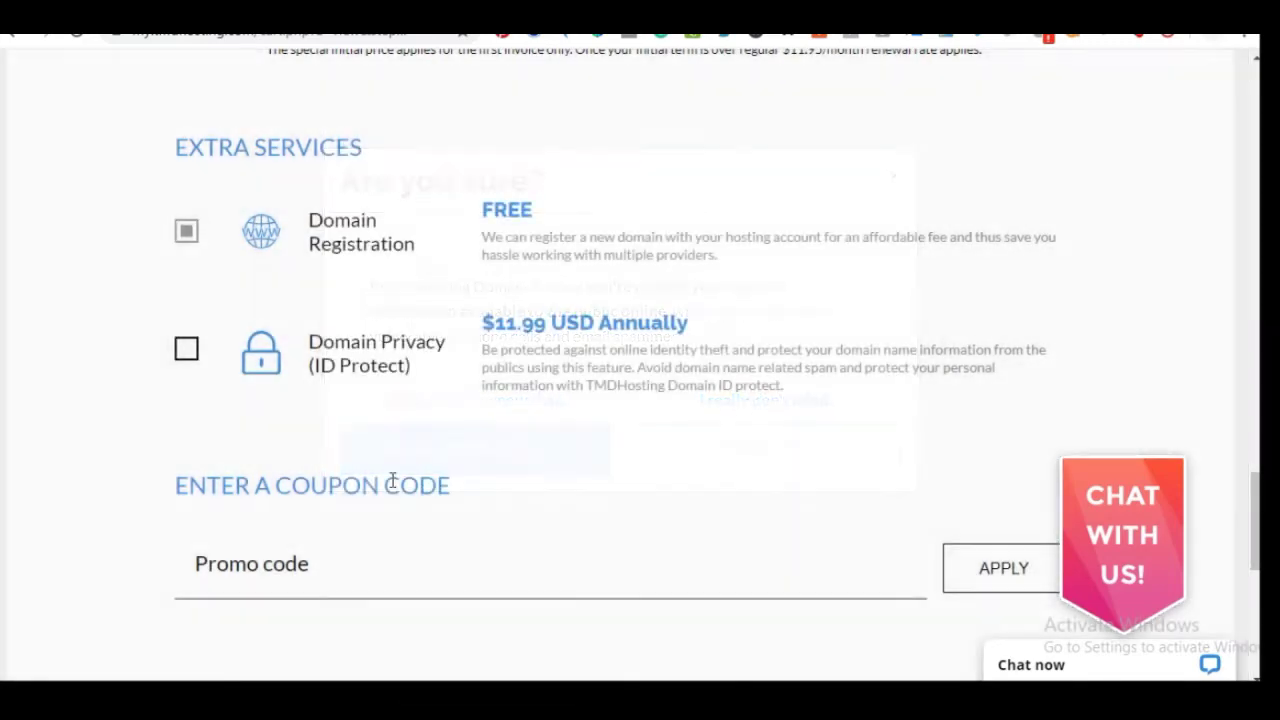
scroll(362, 380, down, 2)
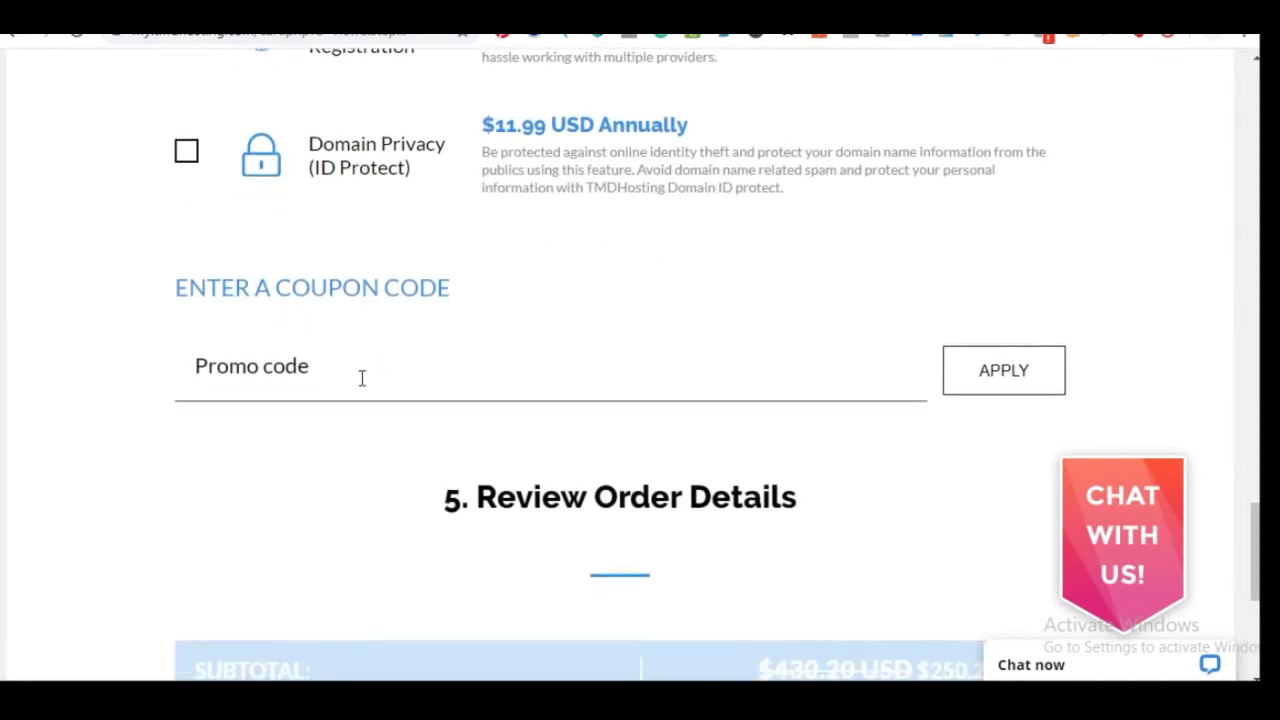
scroll(294, 409, up, 2)
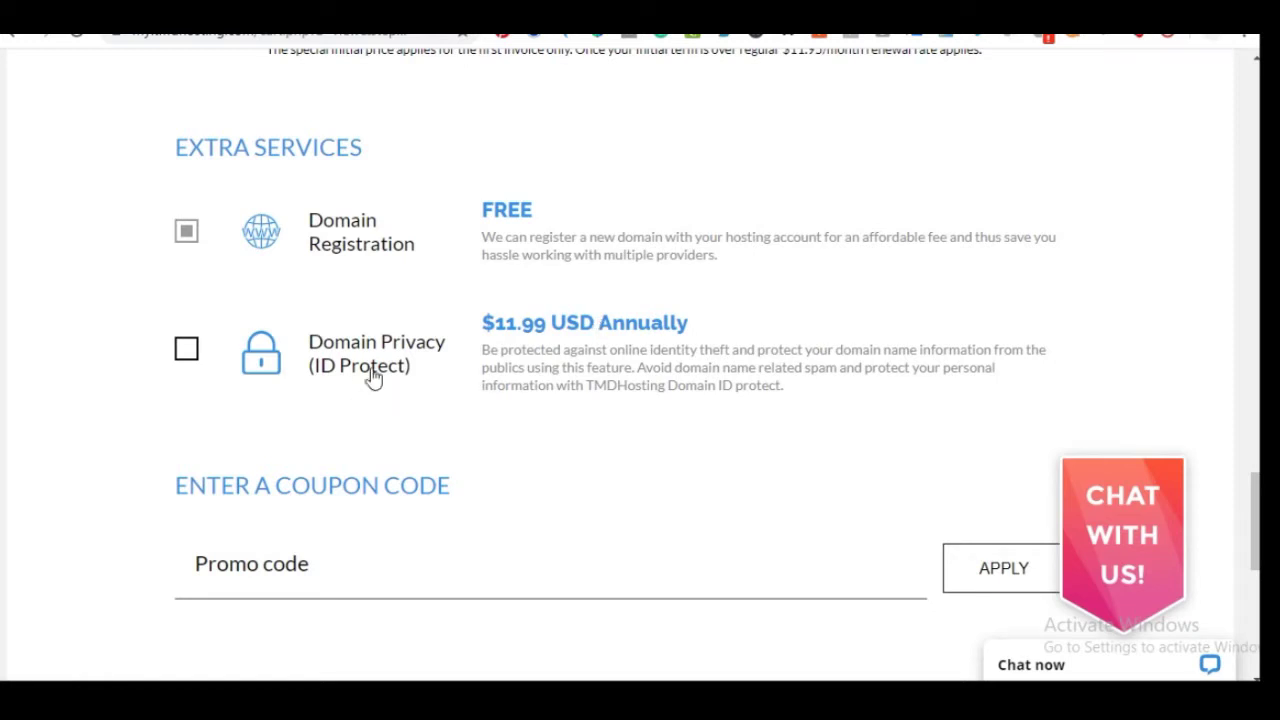
scroll(400, 390, down, 2)
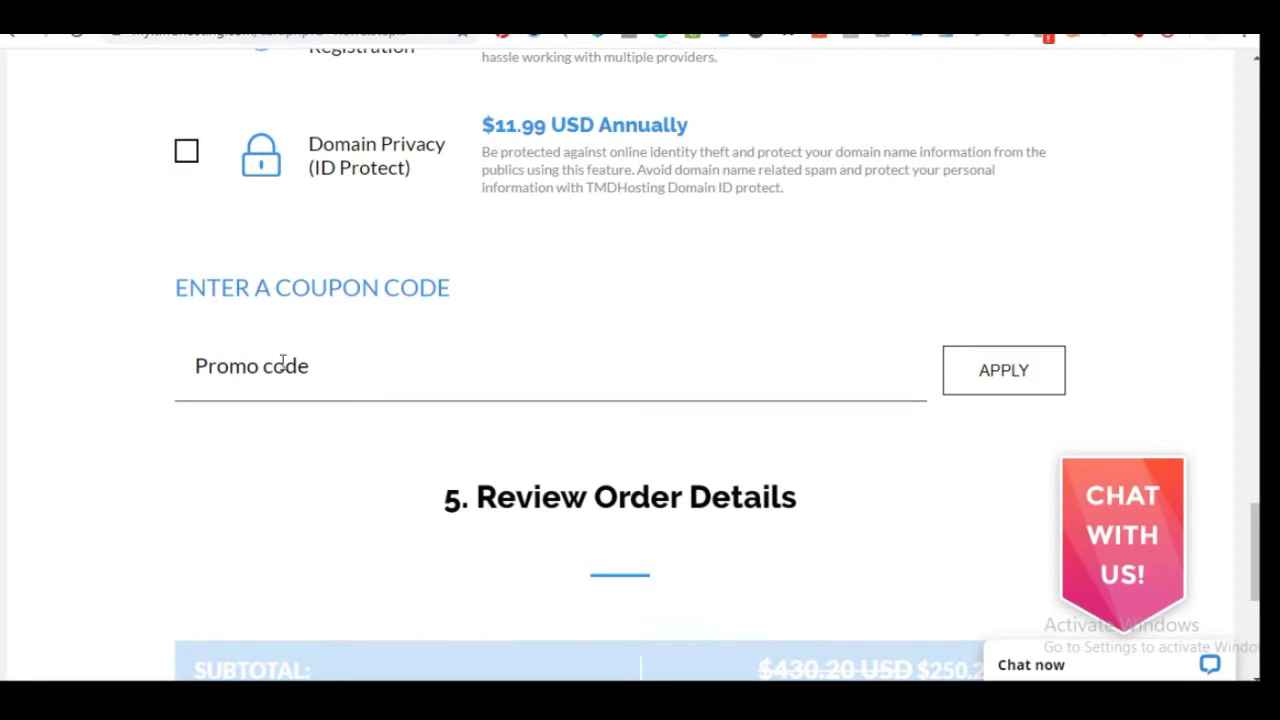
scroll(355, 355, down, 2)
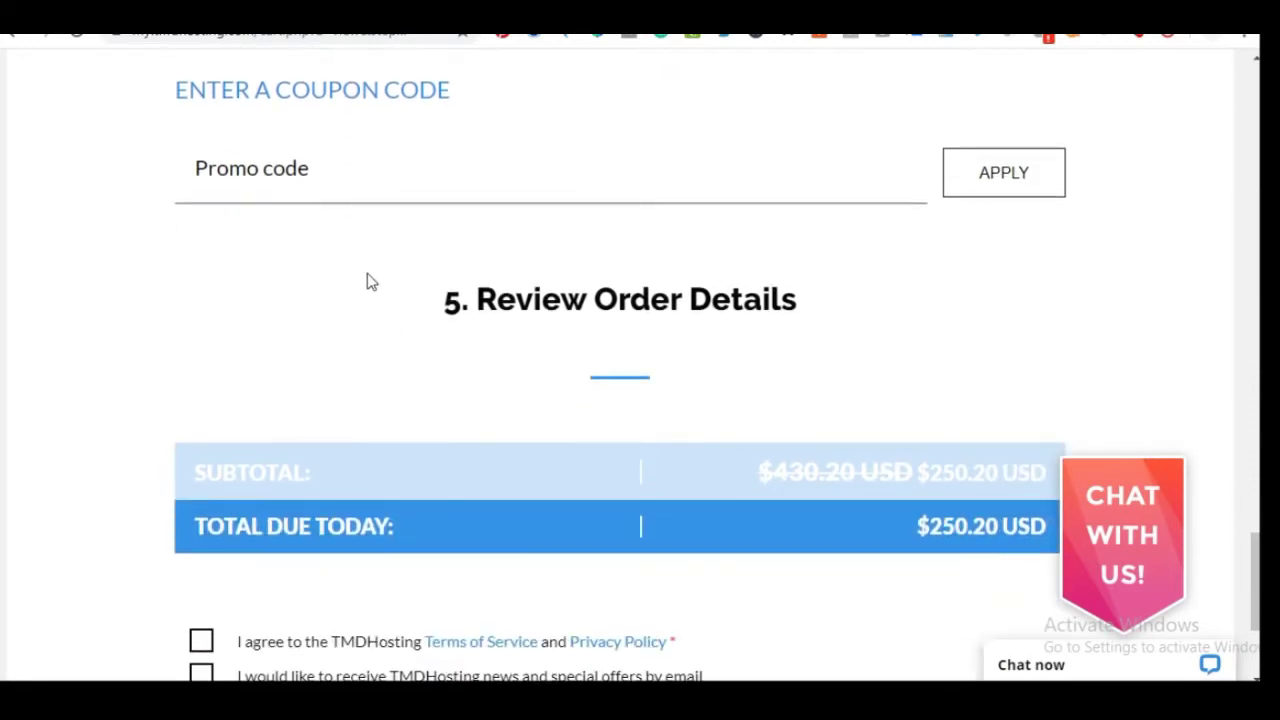
scroll(366, 280, down, 3)
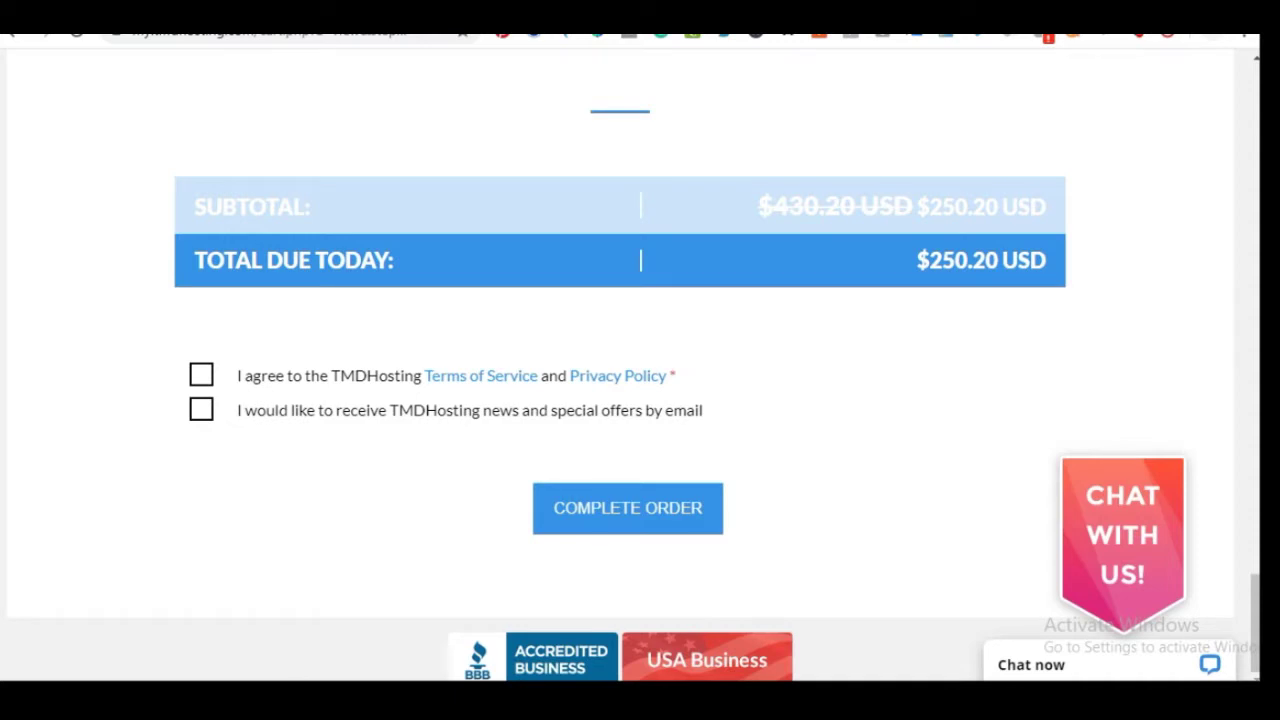
key(alt+Tab)
click(747, 150)
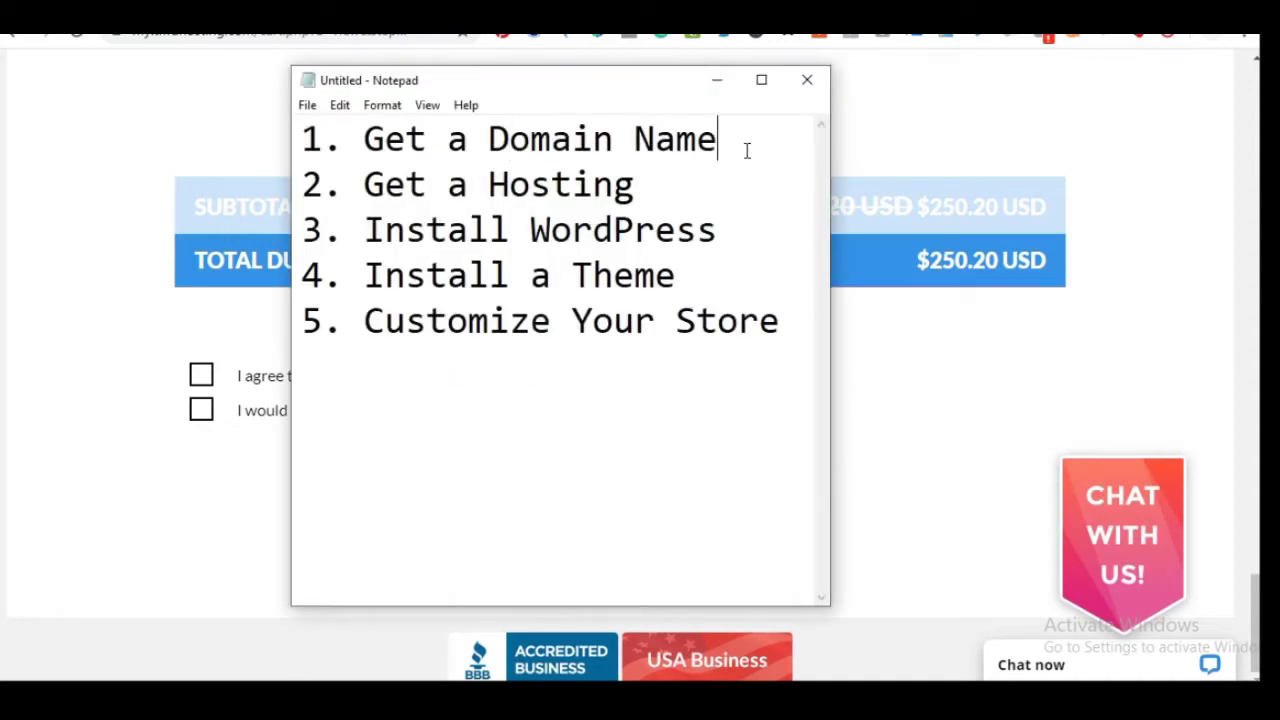
click(663, 188)
click(139, 156)
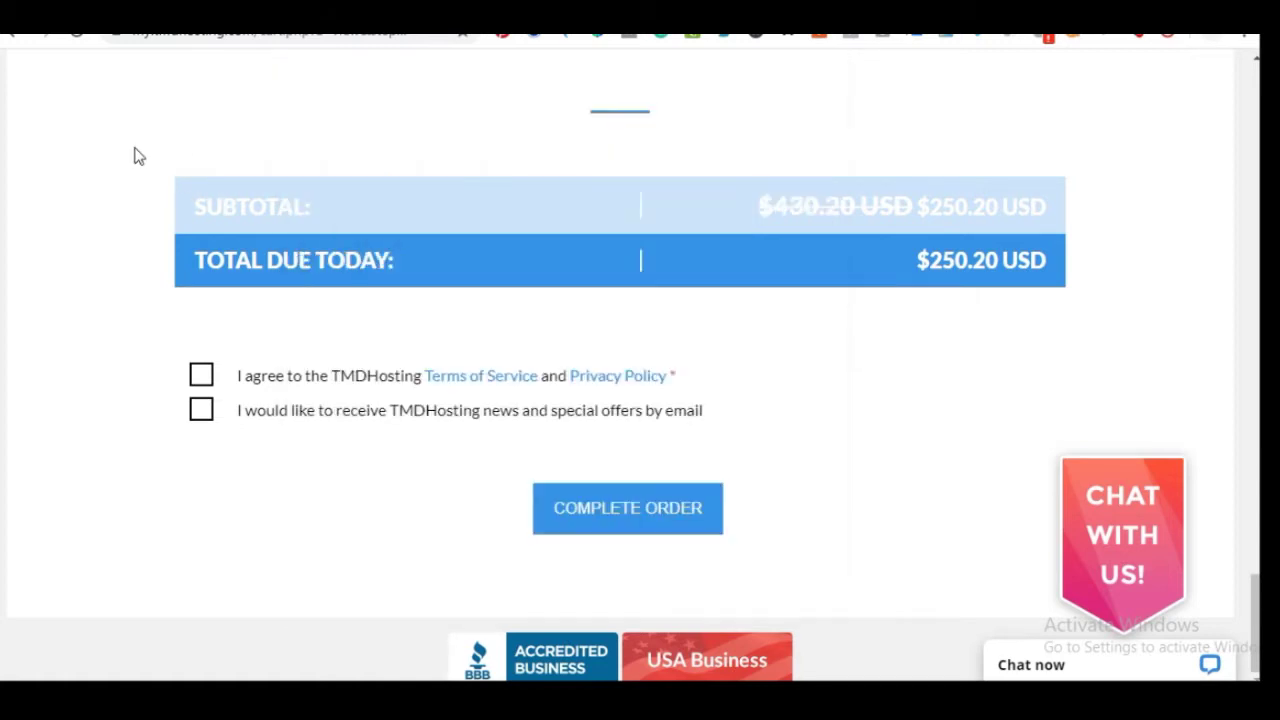
Leave the checkout via the TMD Hosting logo, returning to the Linux Shared Web Hosting homepage
scroll(414, 106, up, 10)
scroll(418, 110, up, 15)
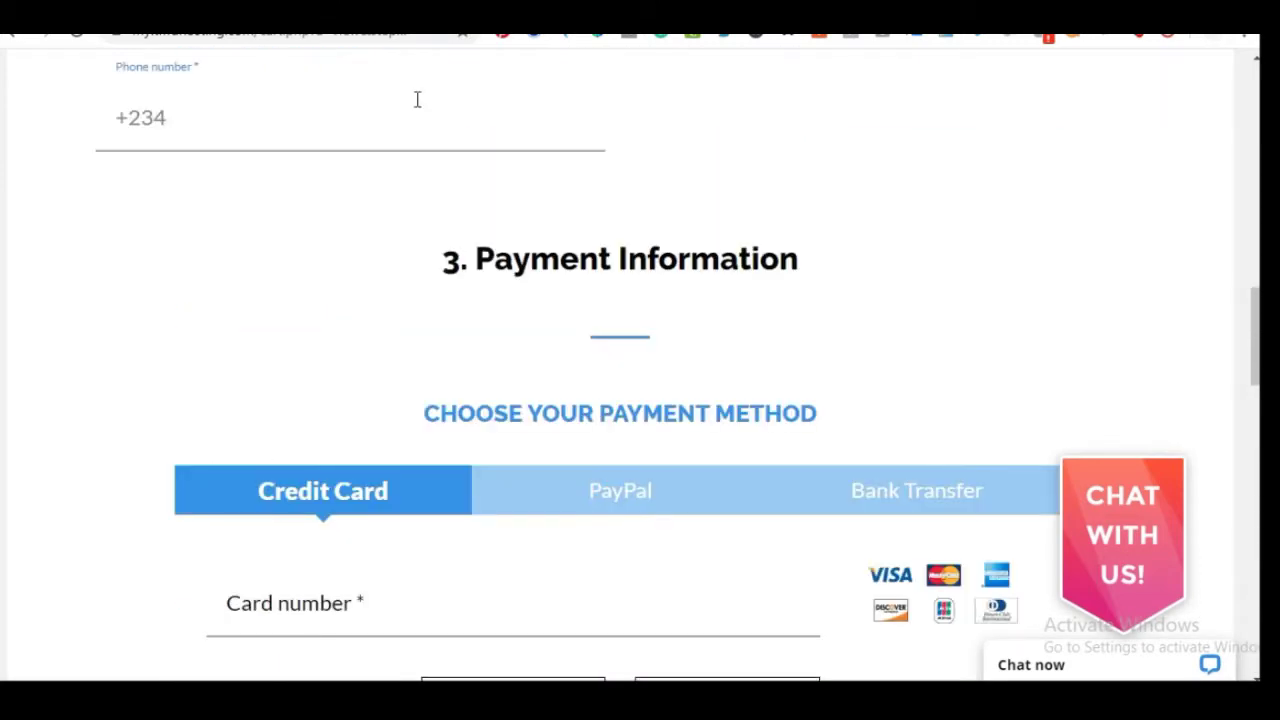
scroll(415, 126, up, 3)
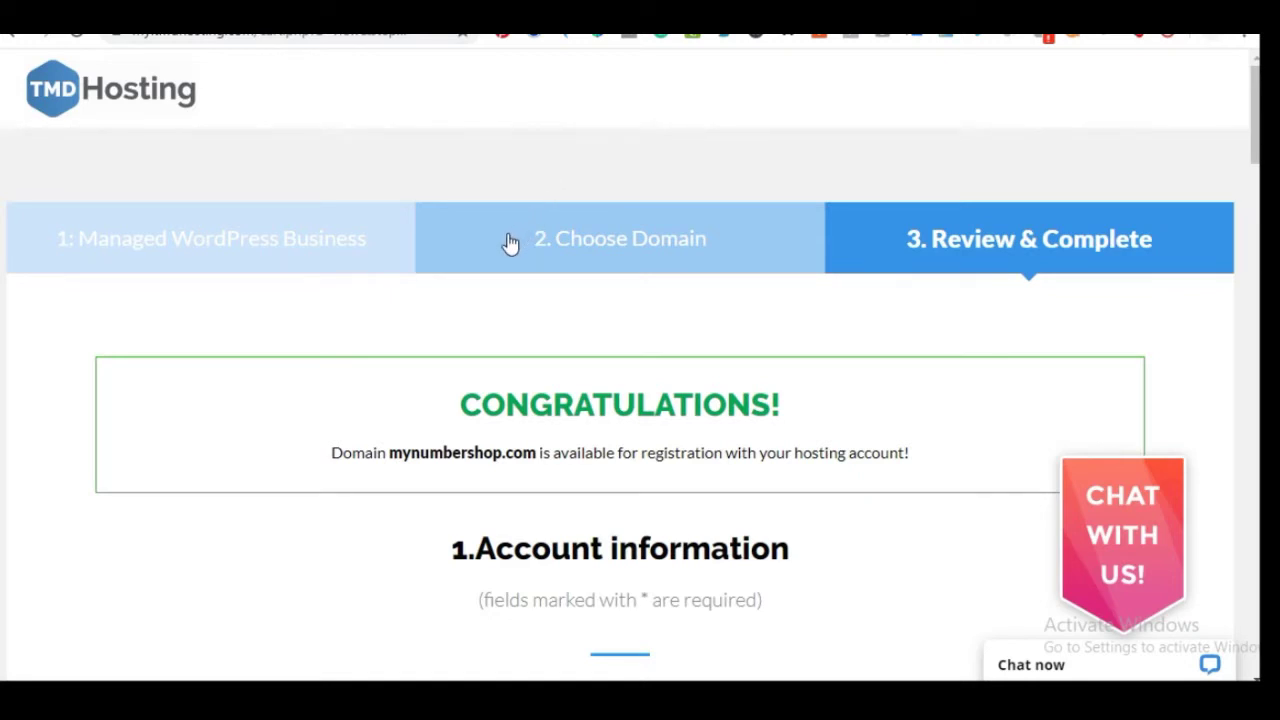
click(110, 88)
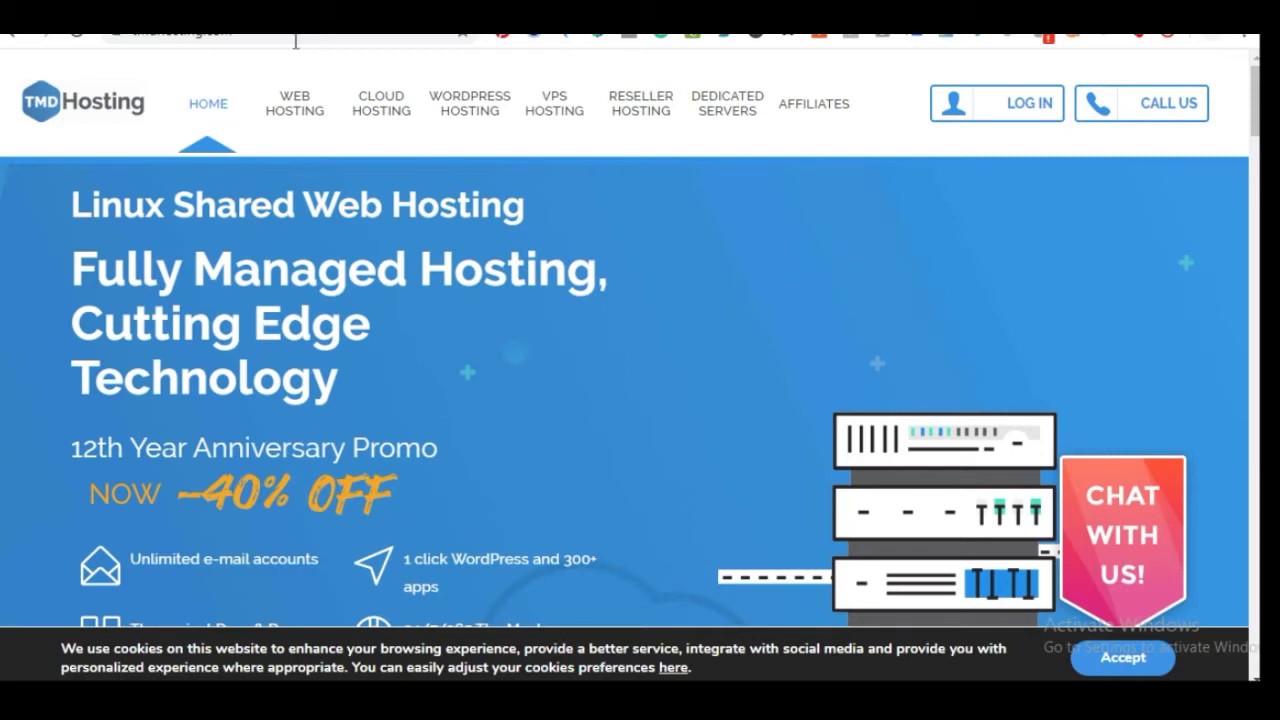
Log in to the TMD Hosting Client Area to reach the account dashboard
click(1033, 113)
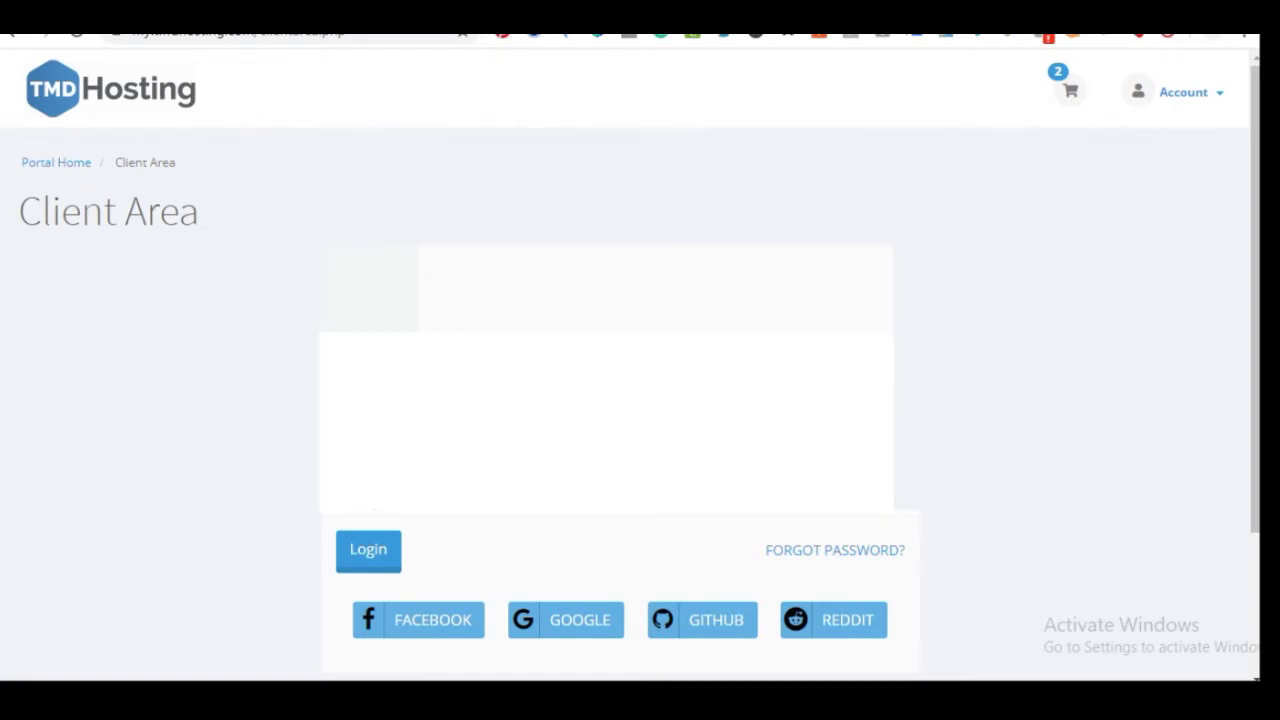
click(376, 551)
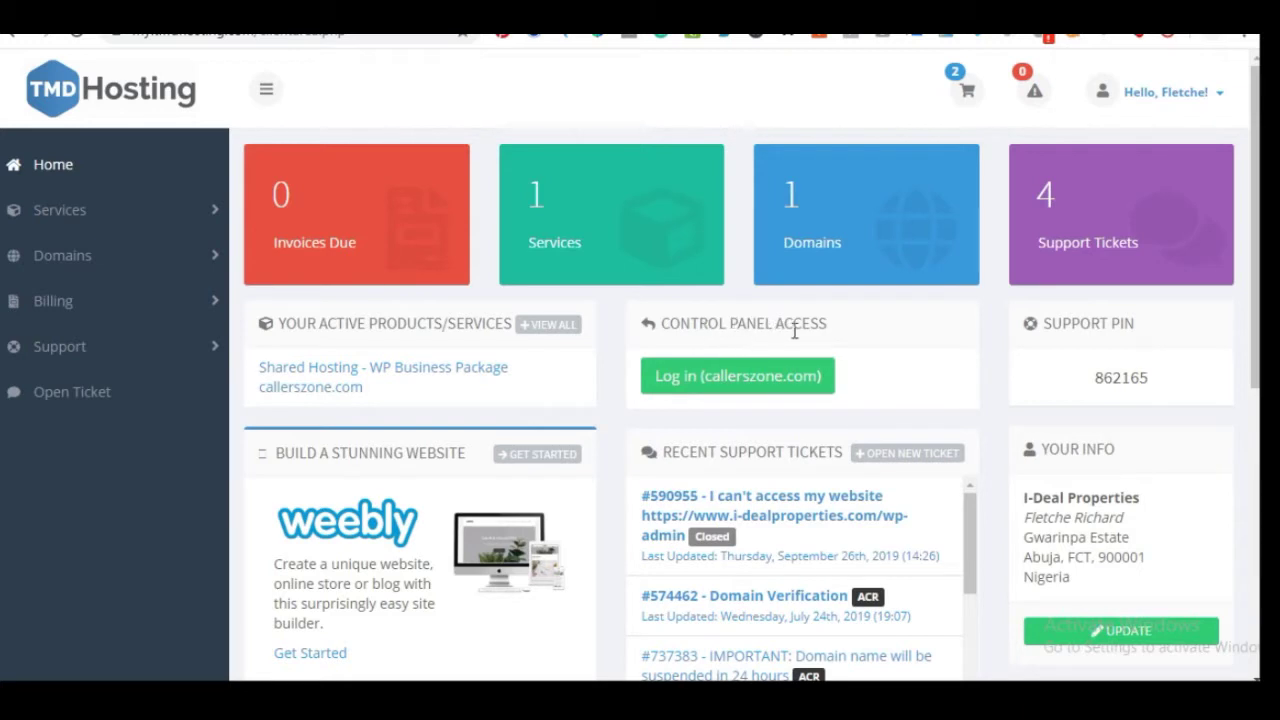
Open cPanel through the Control Panel Access login for callerszone.com
click(711, 385)
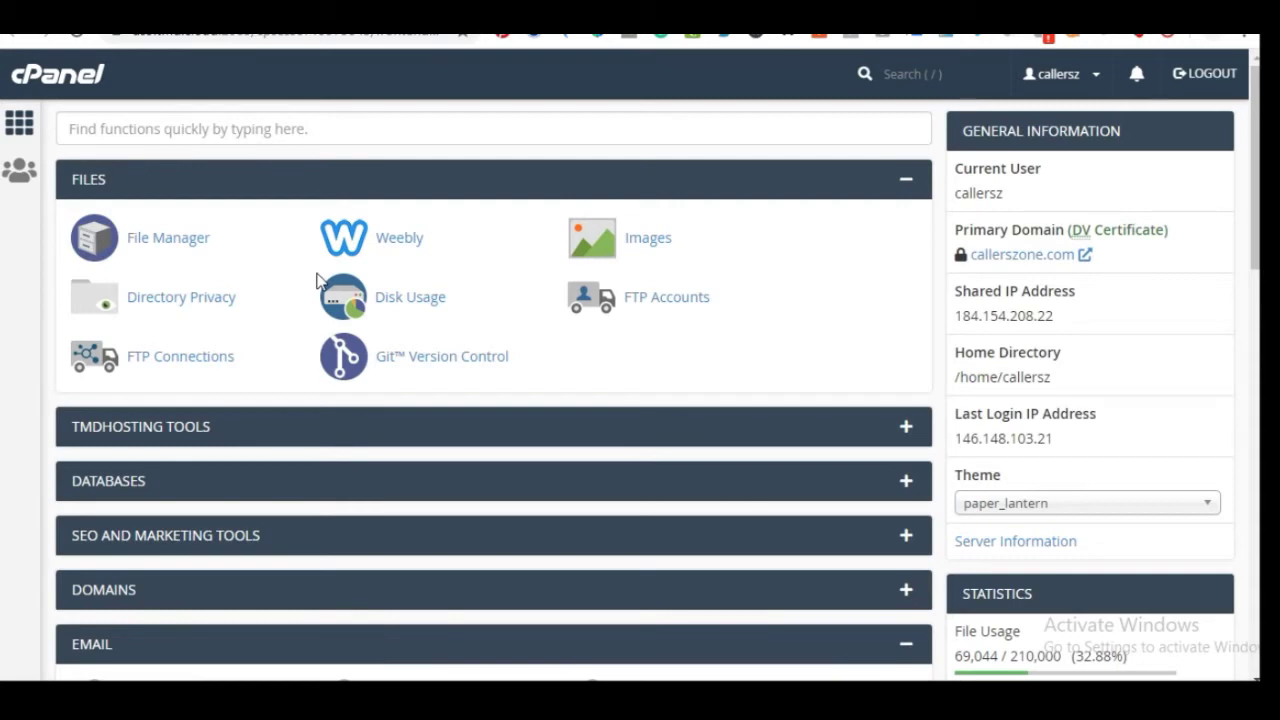
Open the WordPress script from cPanel's Softaculous Apps Installer section
middle_click(318, 292)
scroll(315, 298, down, 8)
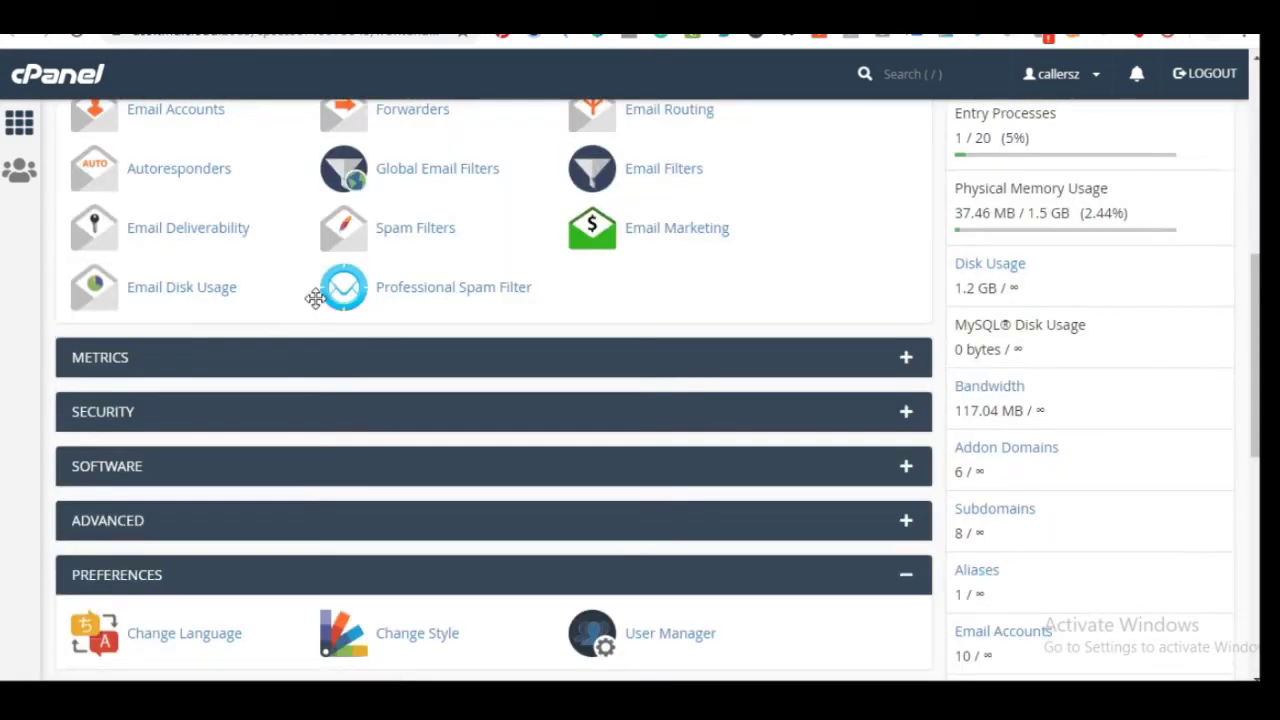
scroll(315, 298, down, 4)
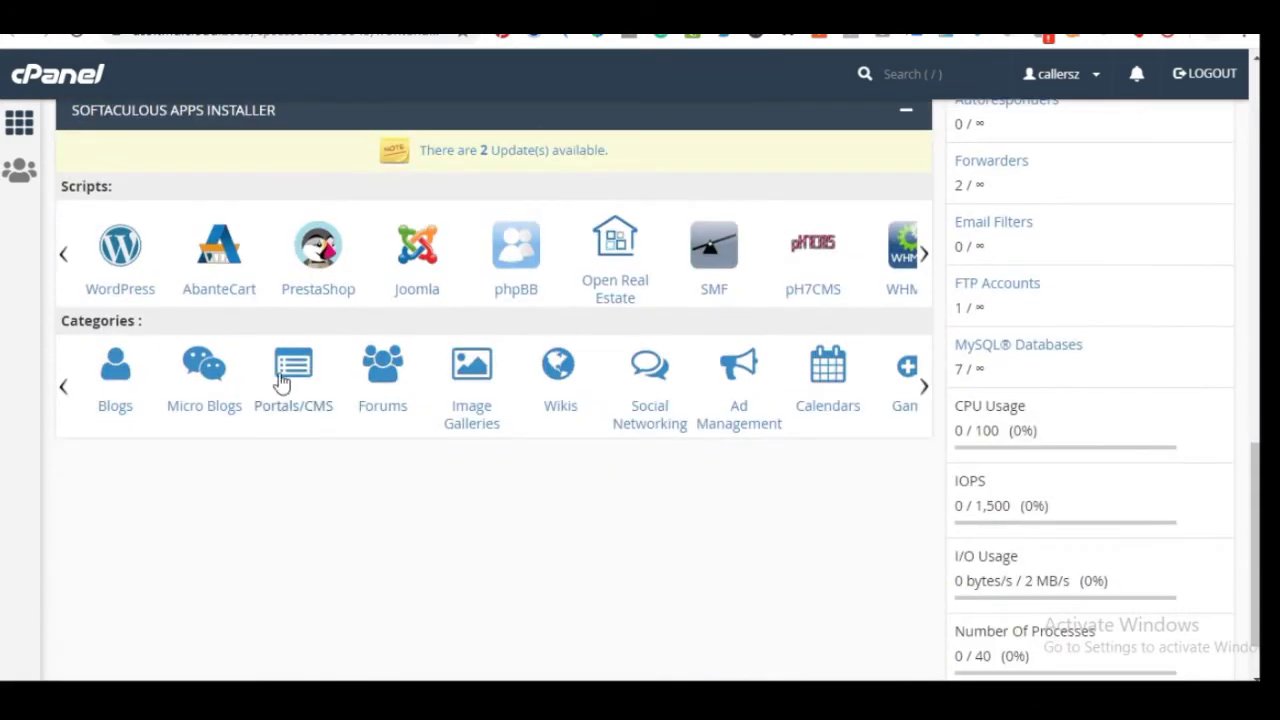
scroll(260, 354, up, 10)
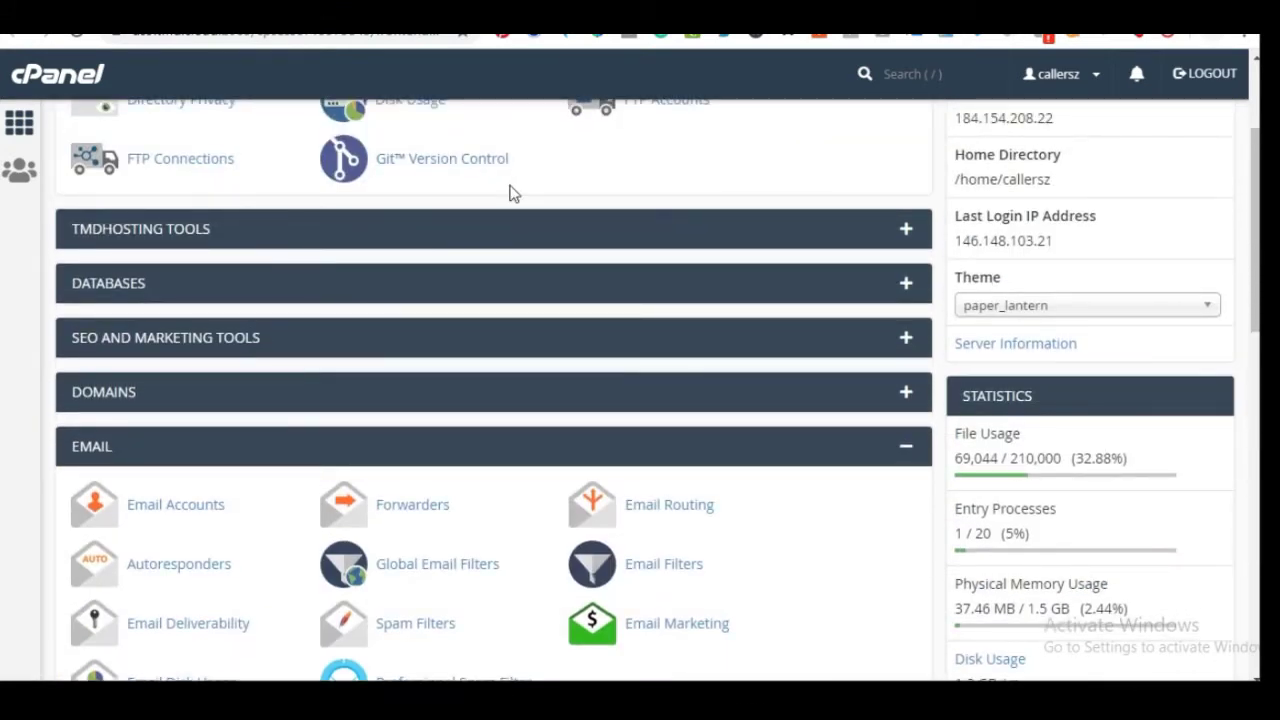
scroll(362, 270, down, 10)
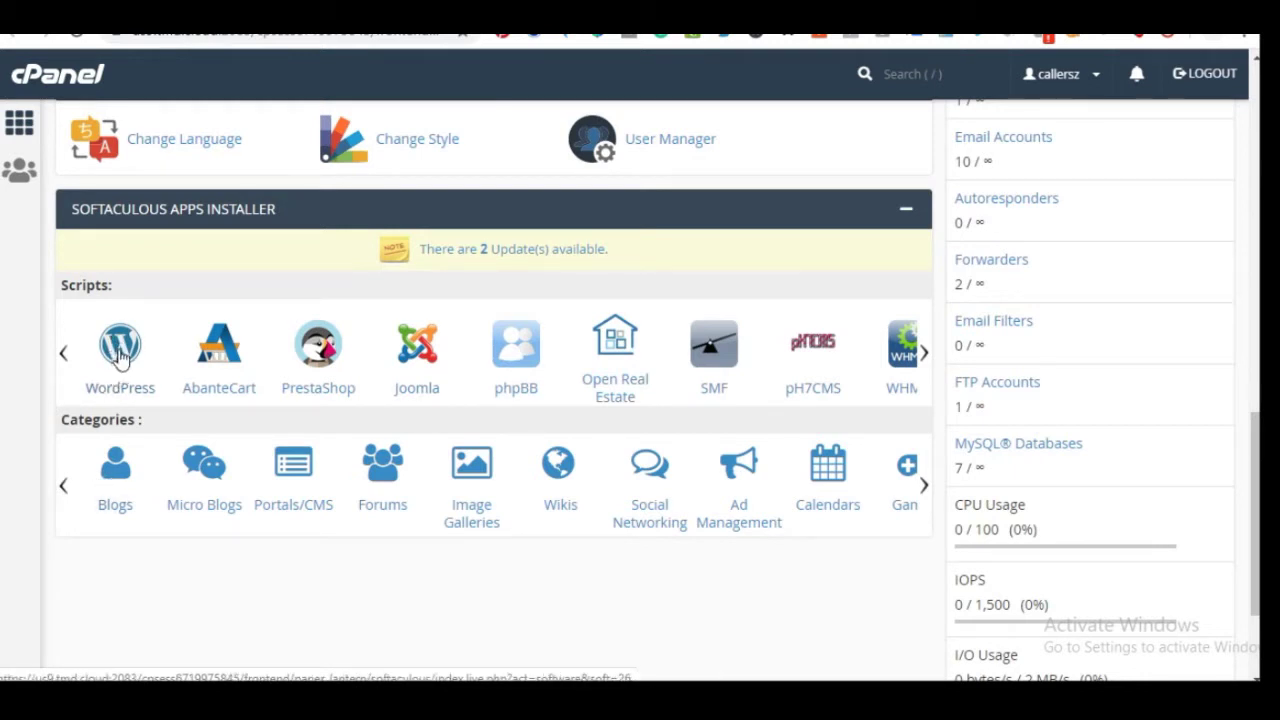
click(120, 358)
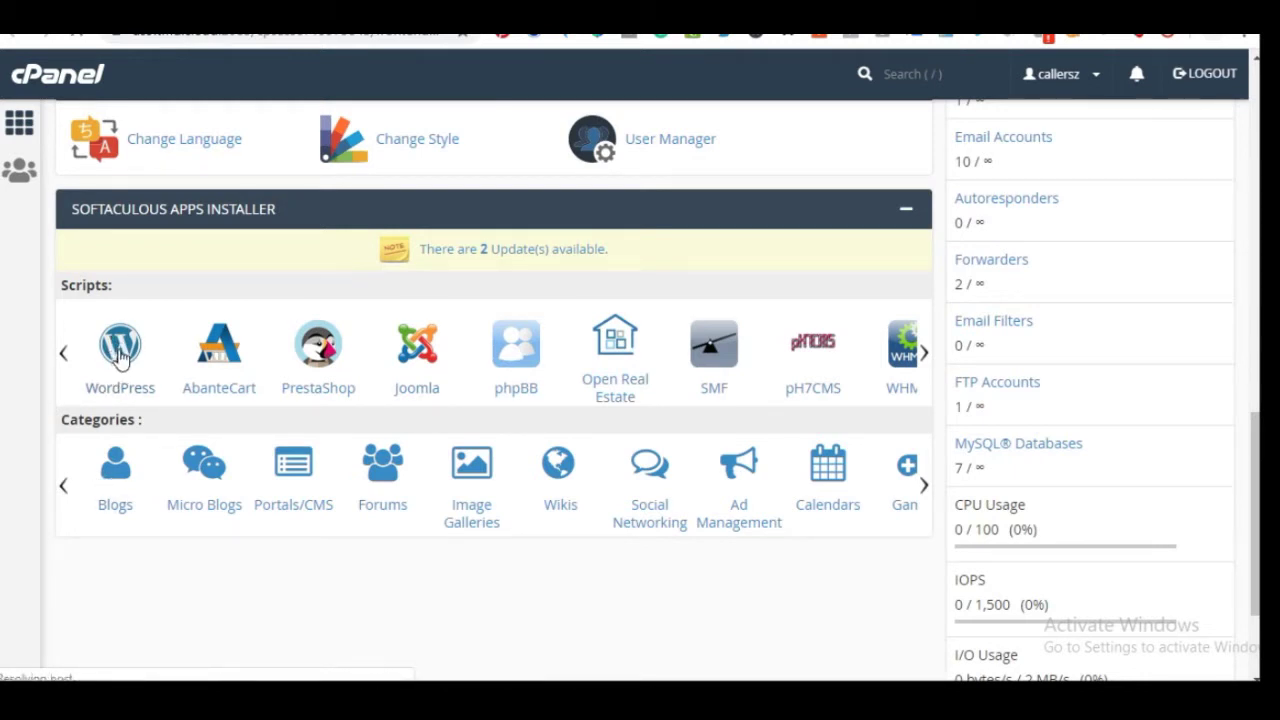
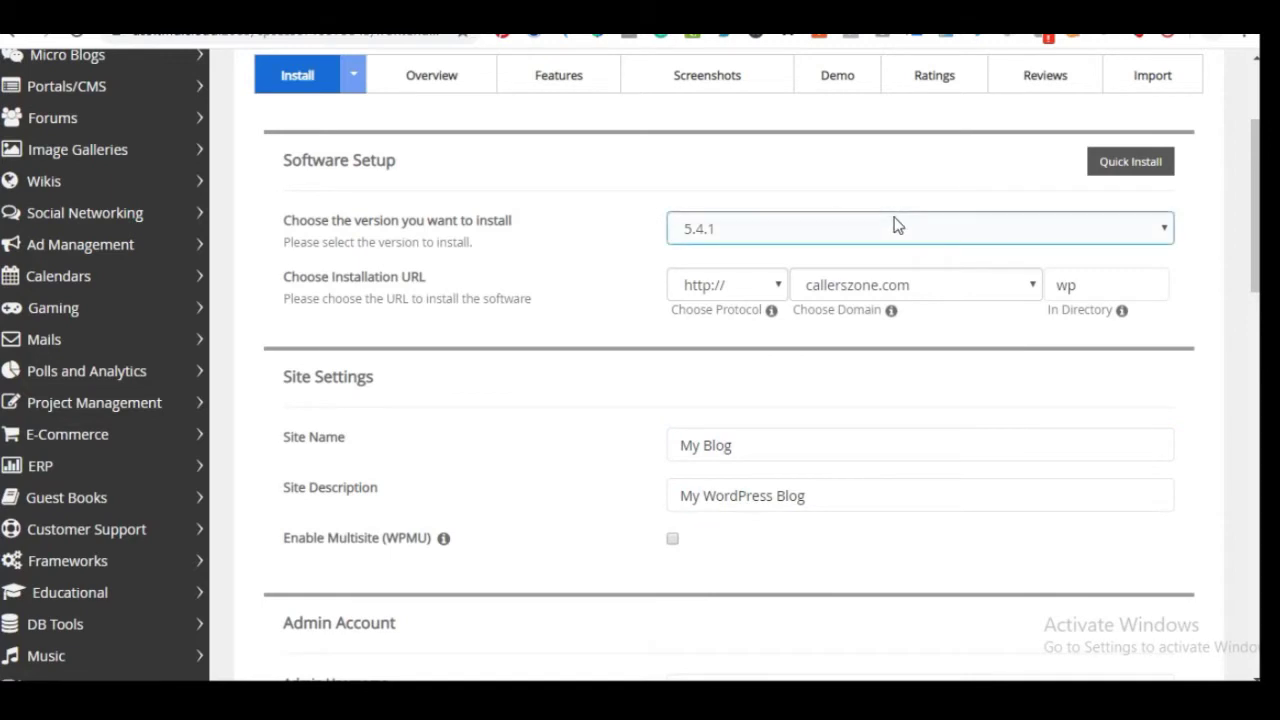
click(894, 223)
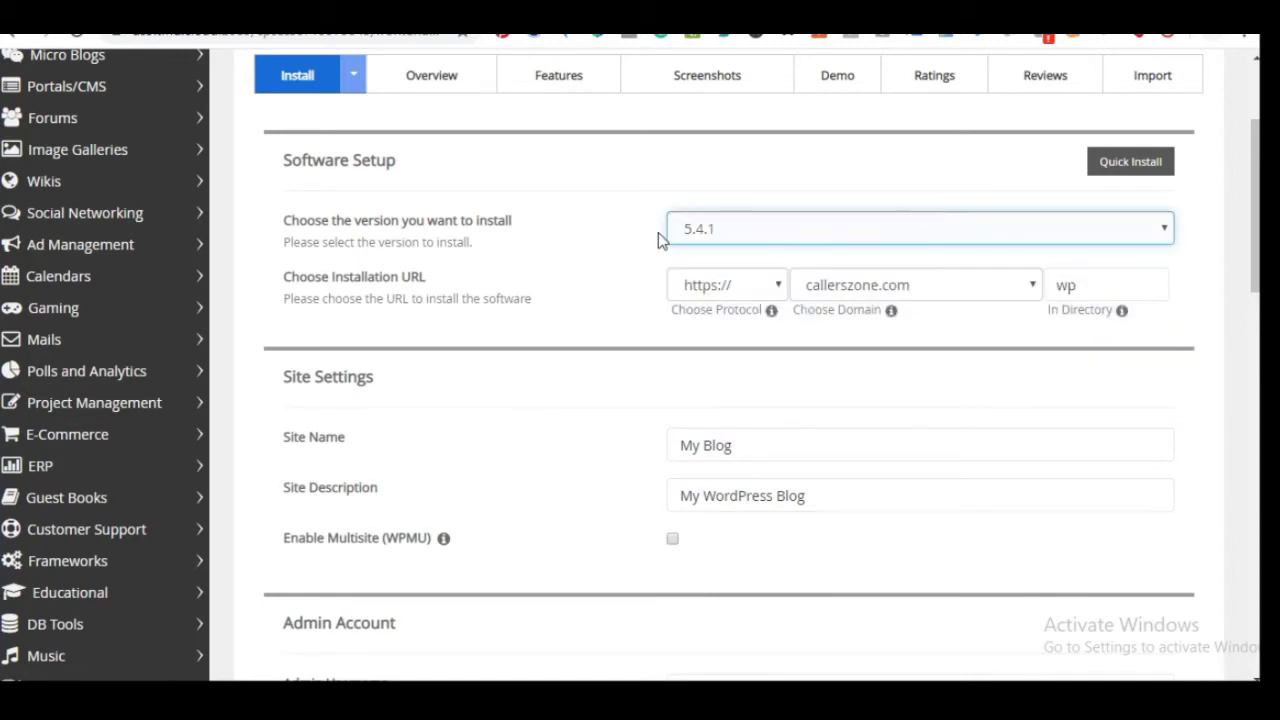
Keep WordPress version 5.4.1 and select https on the tutor.callerszone.com domain
click(771, 231)
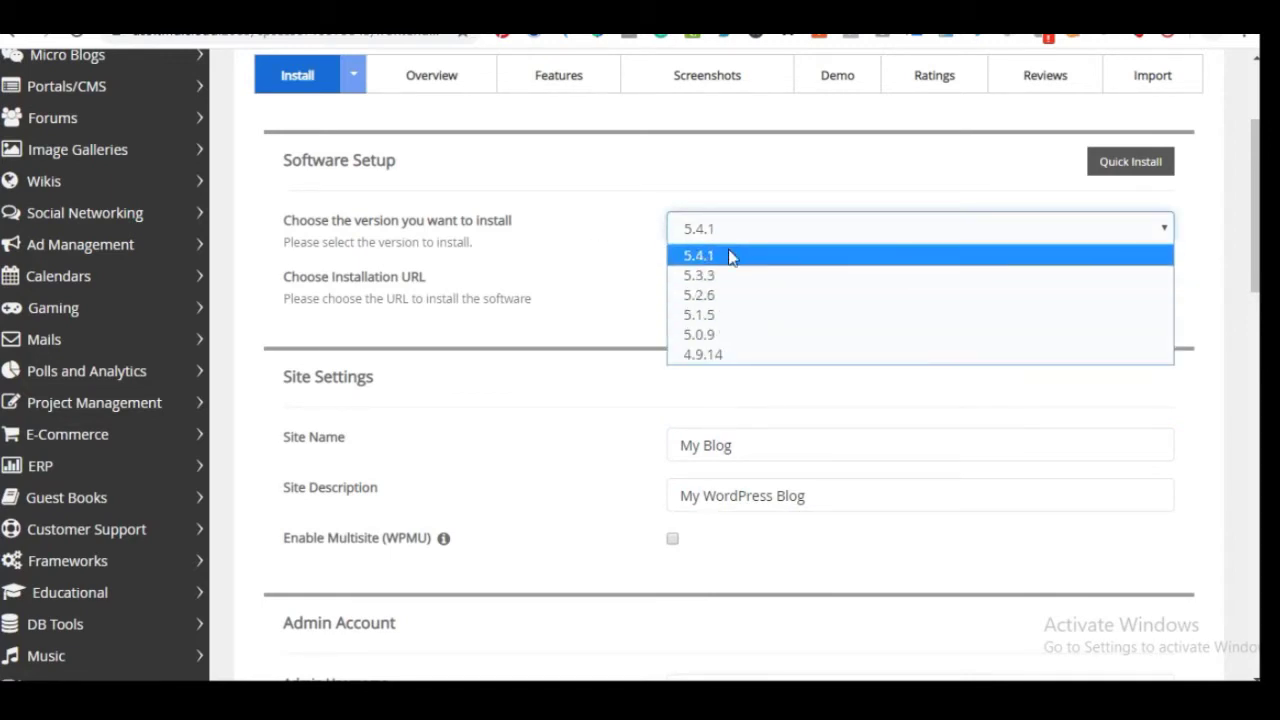
click(675, 258)
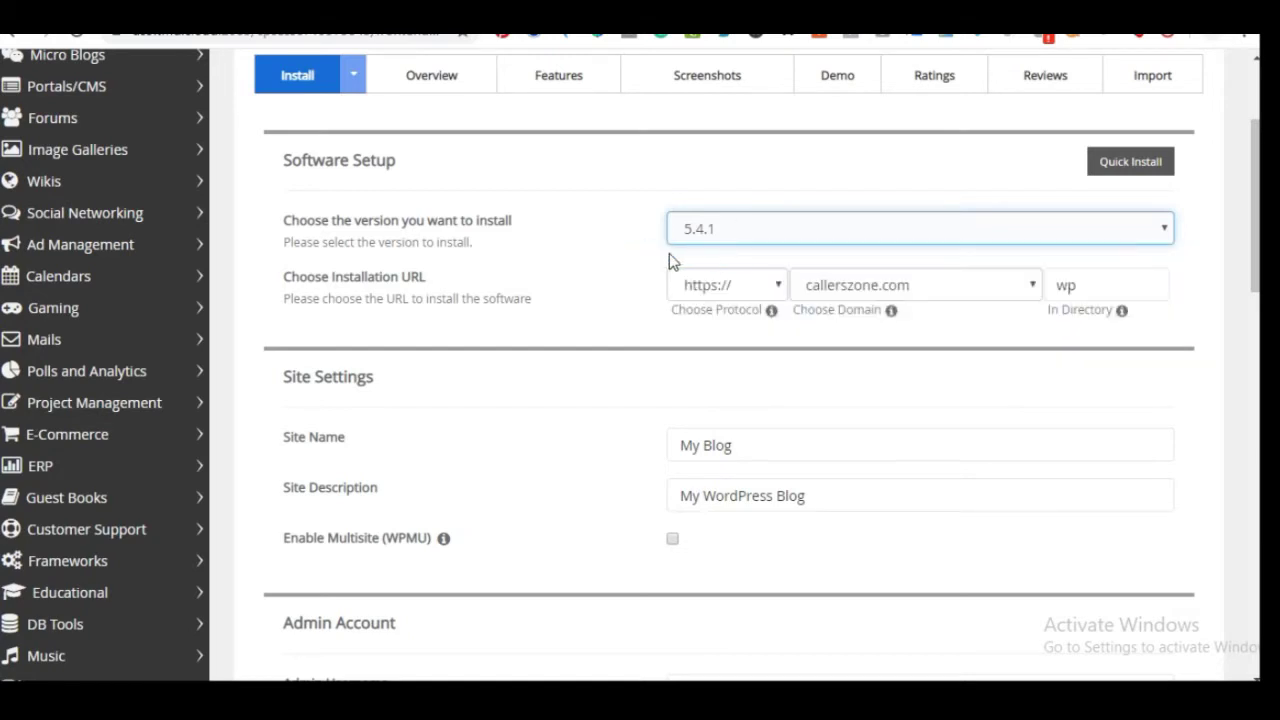
click(714, 233)
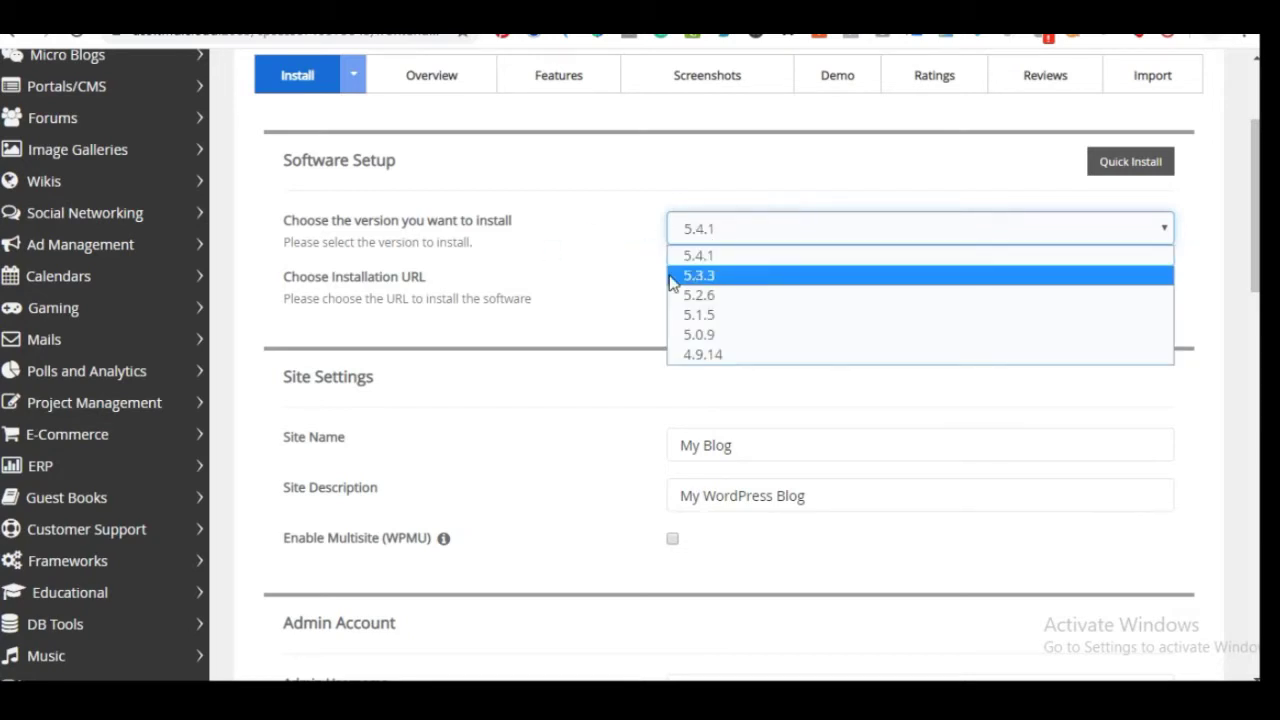
click(712, 258)
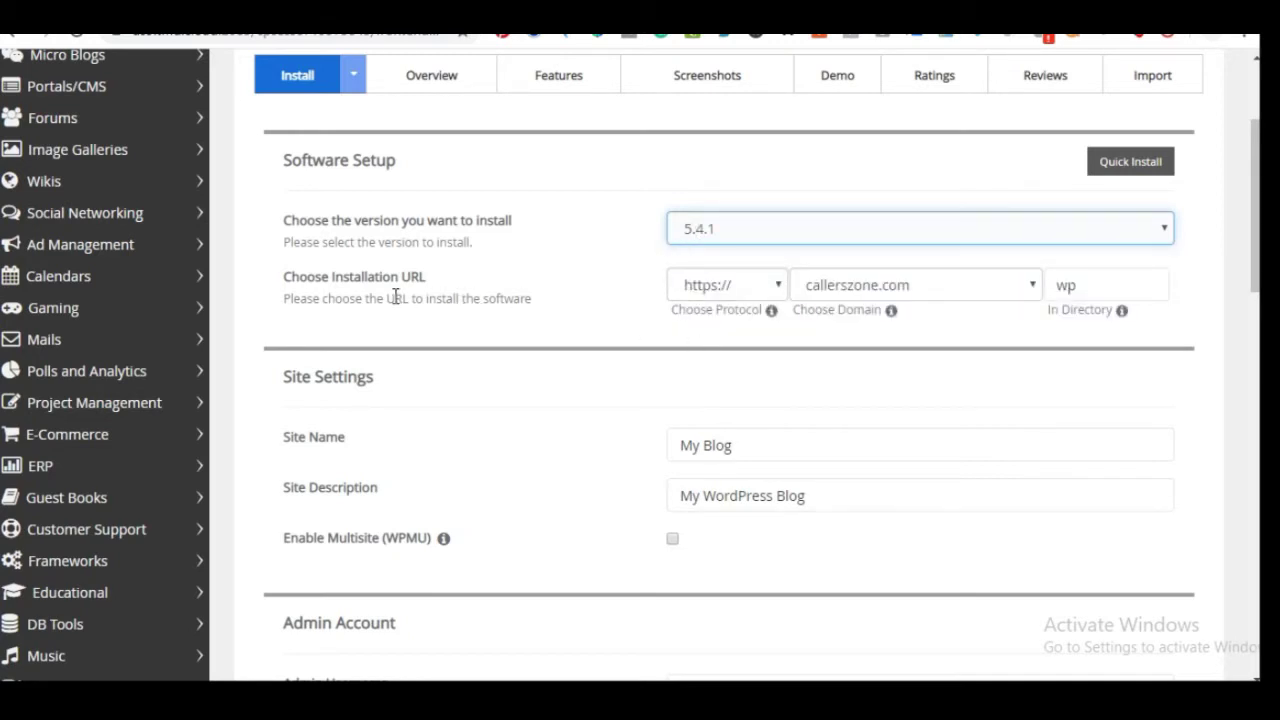
click(1003, 288)
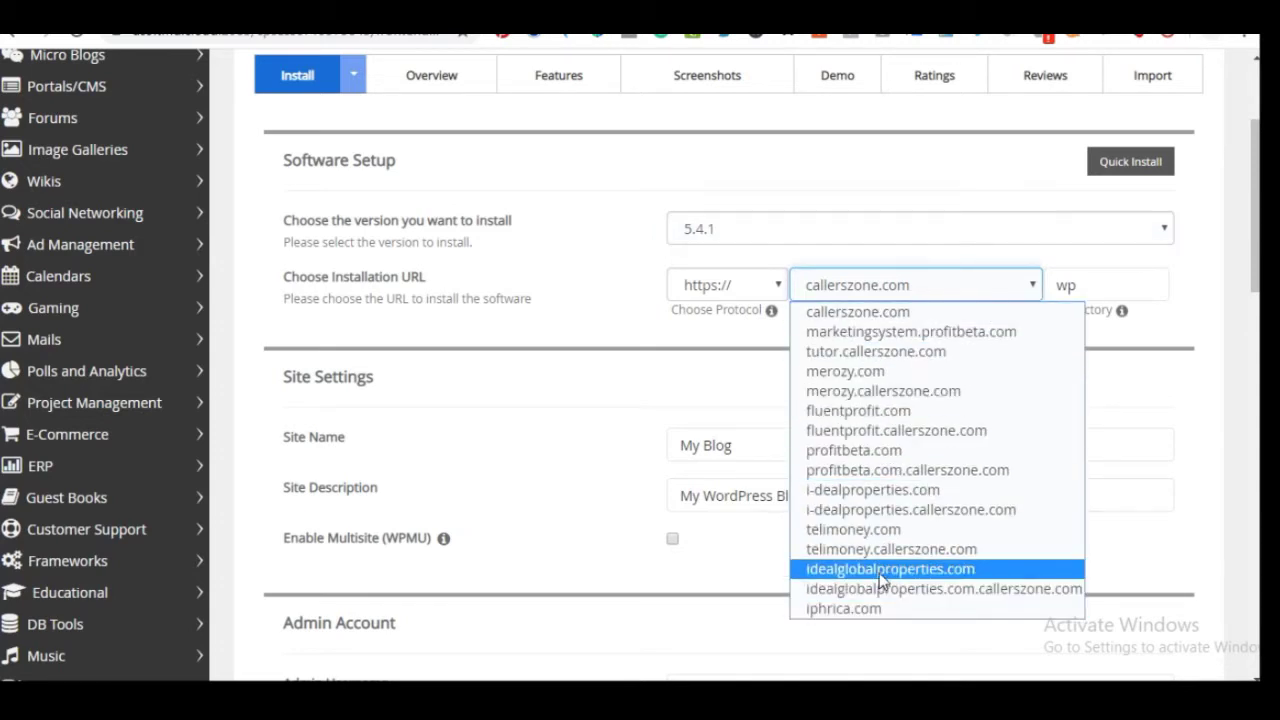
click(899, 352)
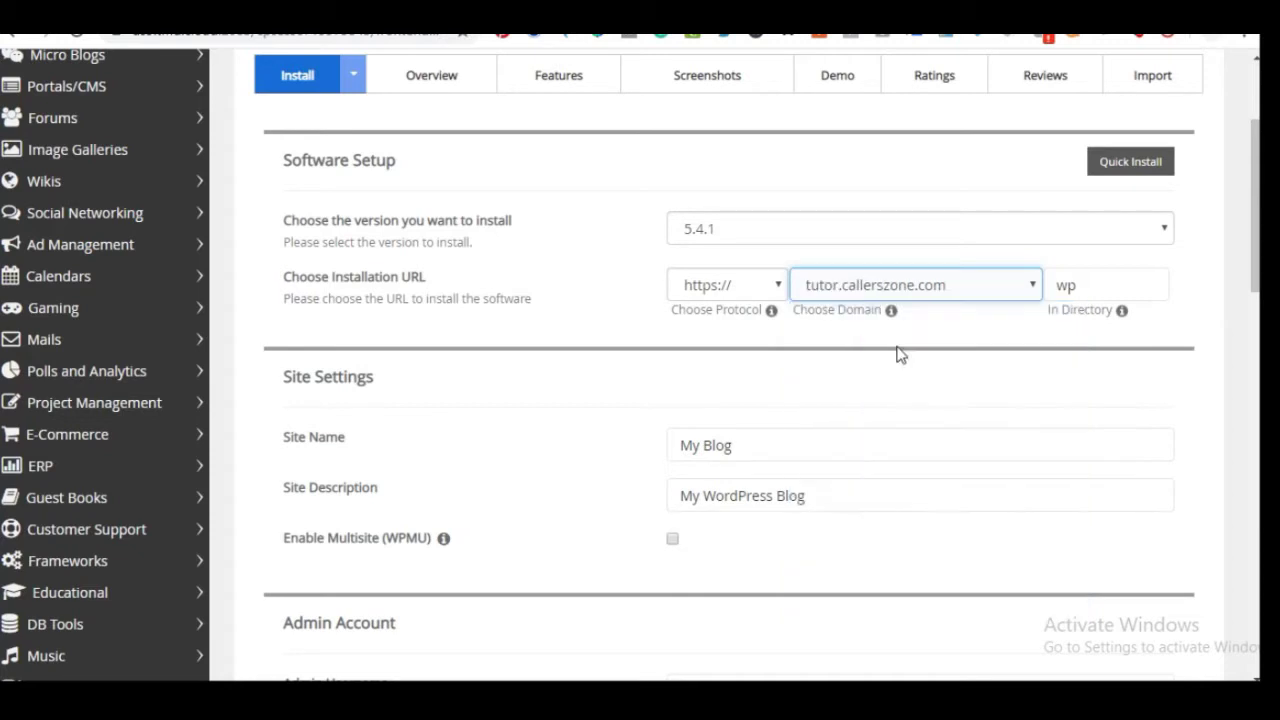
Delete 'wp' from the In Directory field so WordPress installs at the domain root
click(1091, 281)
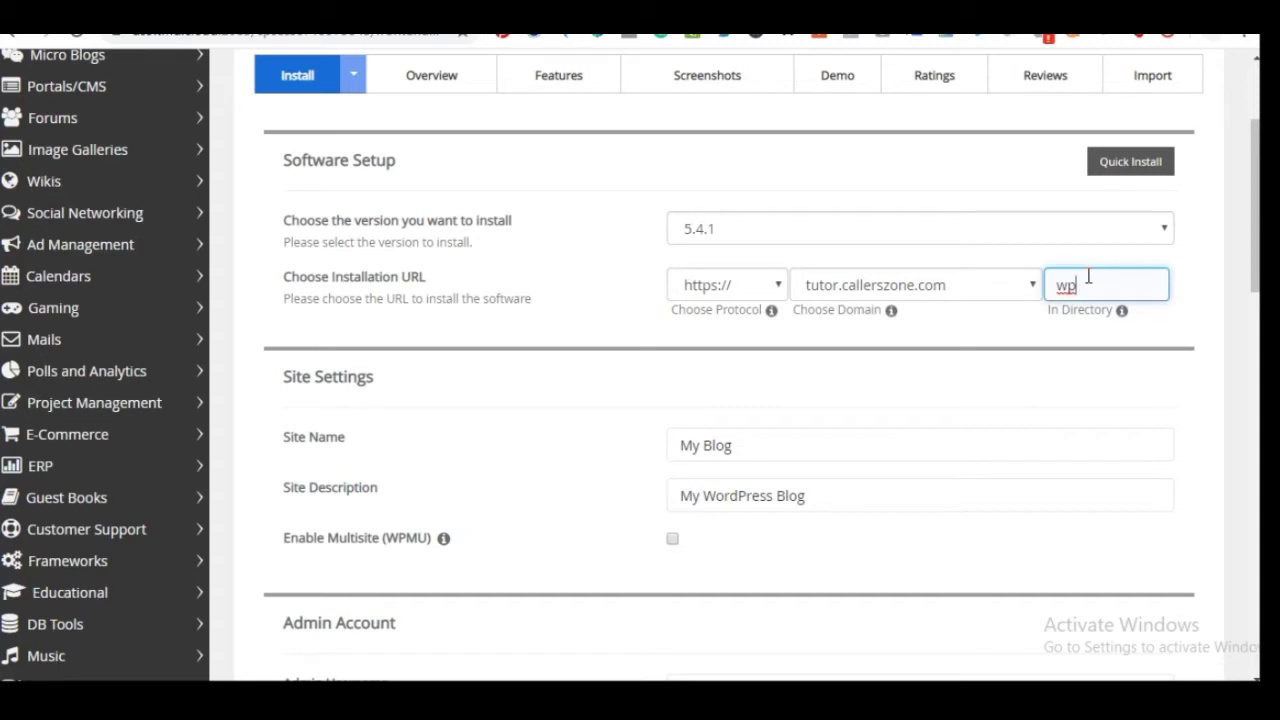
key(BackSpace)
key(BackSpace)
click(1005, 343)
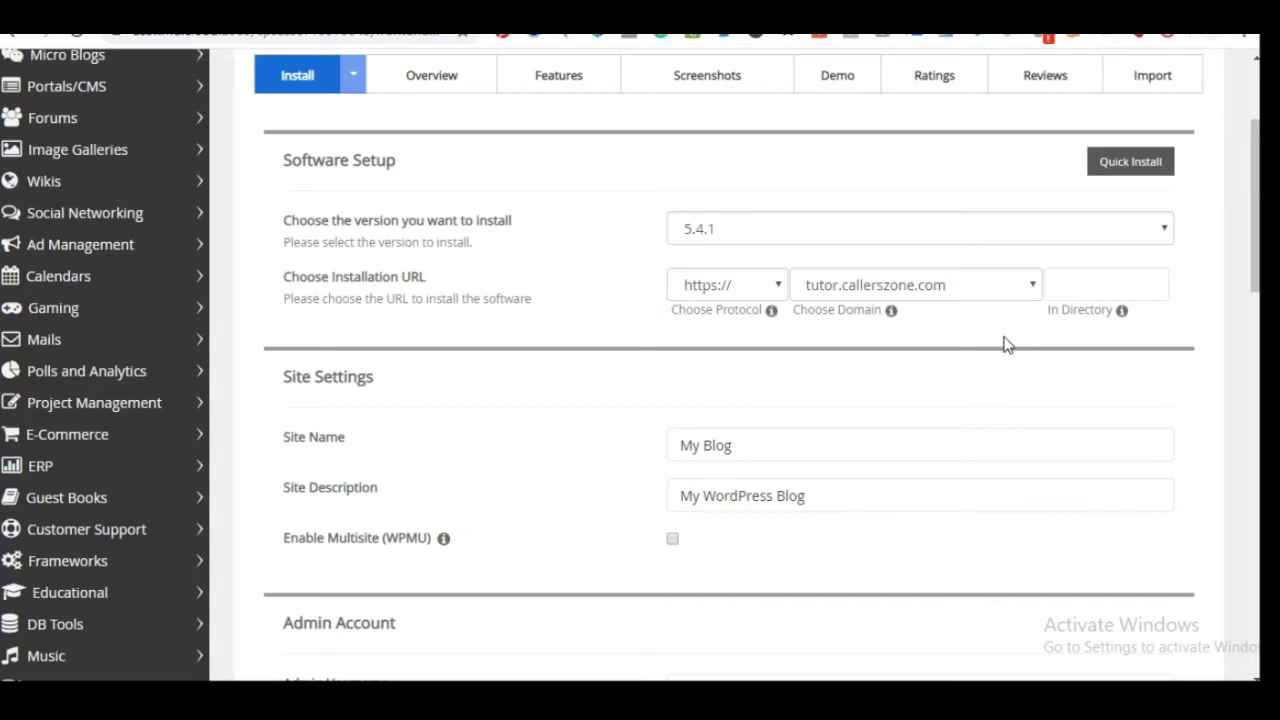
click(816, 292)
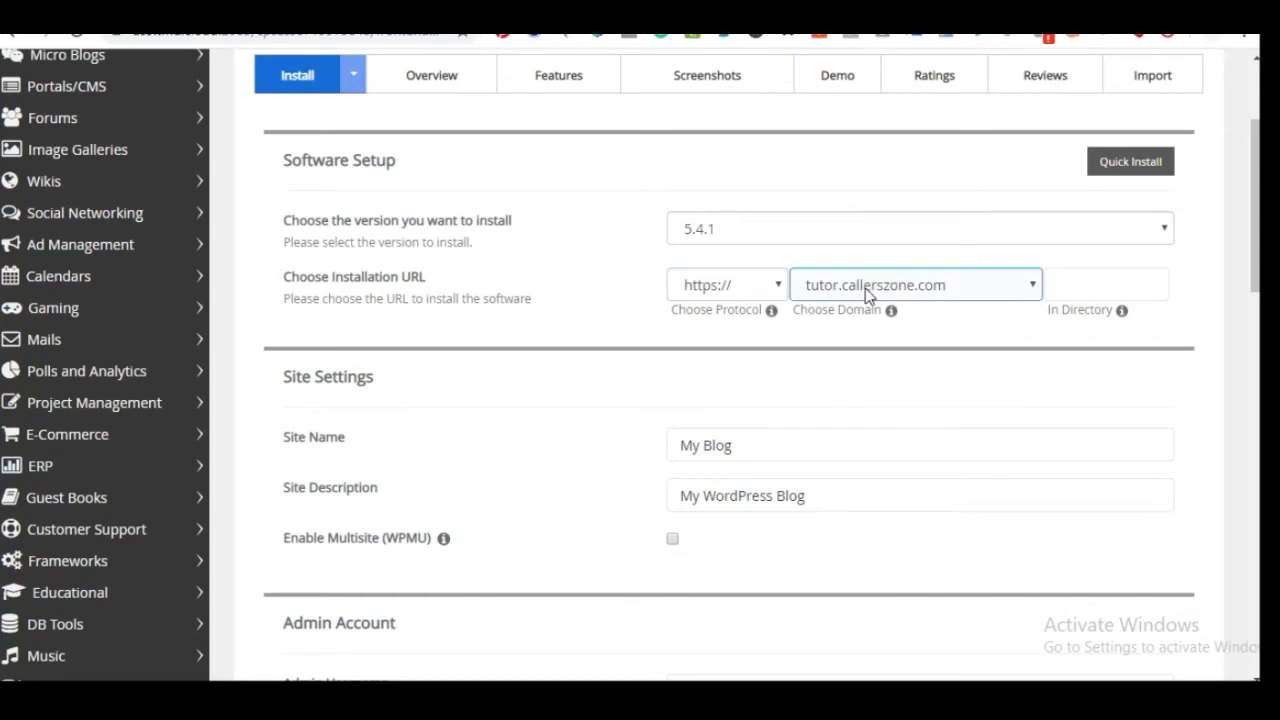
Replace the default site name 'My Blog' with 'My Online Shop'
scroll(795, 357, down, 3)
scroll(757, 265, up, 2)
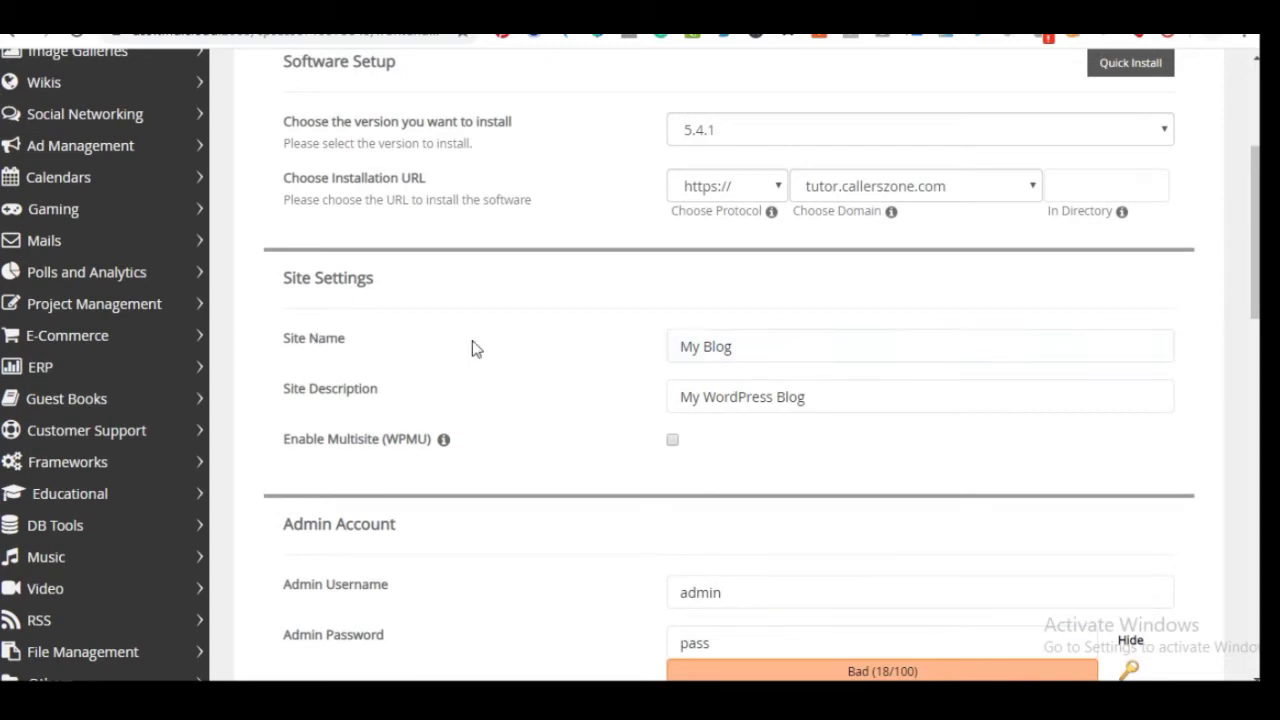
triple_click(723, 346)
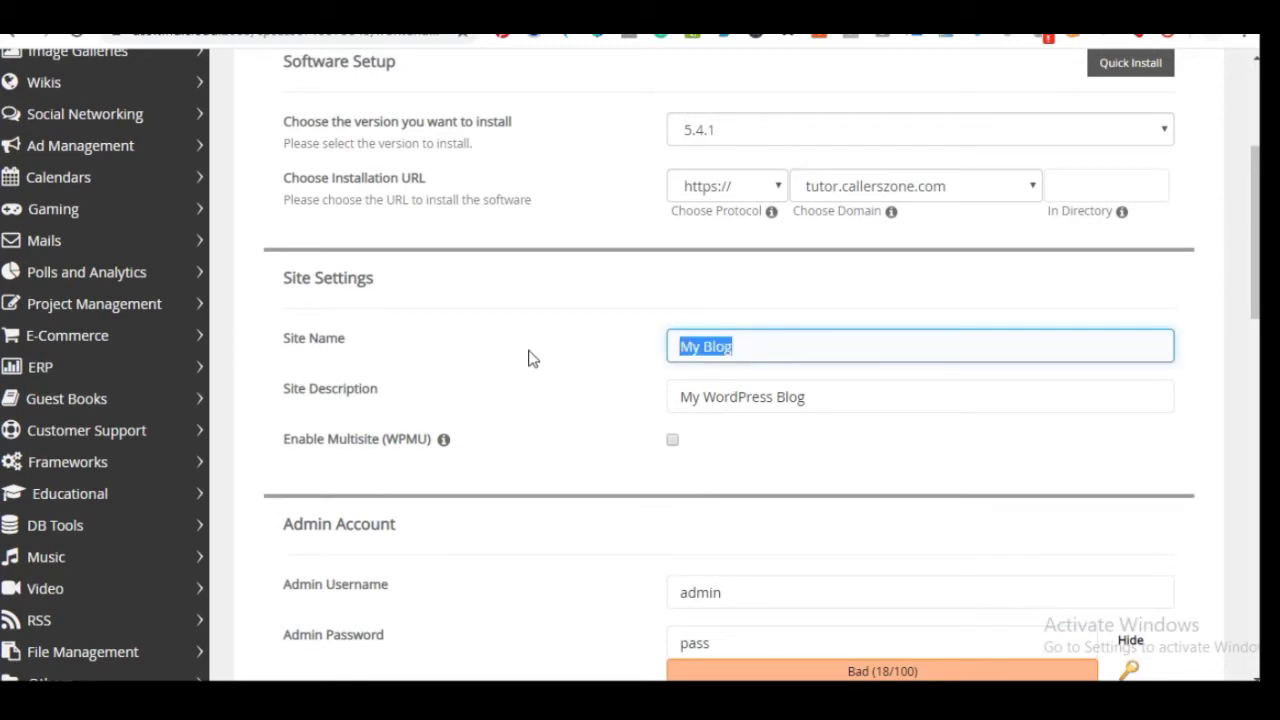
text(M)
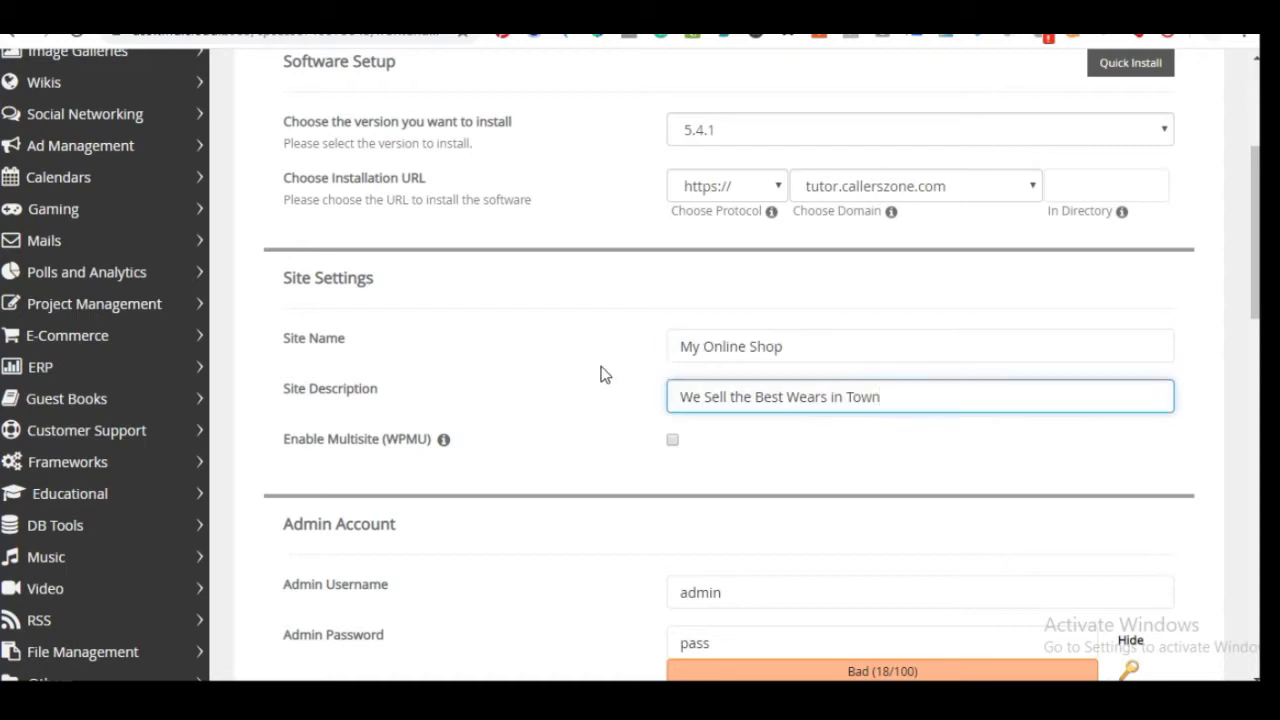
click(600, 372)
click(702, 338)
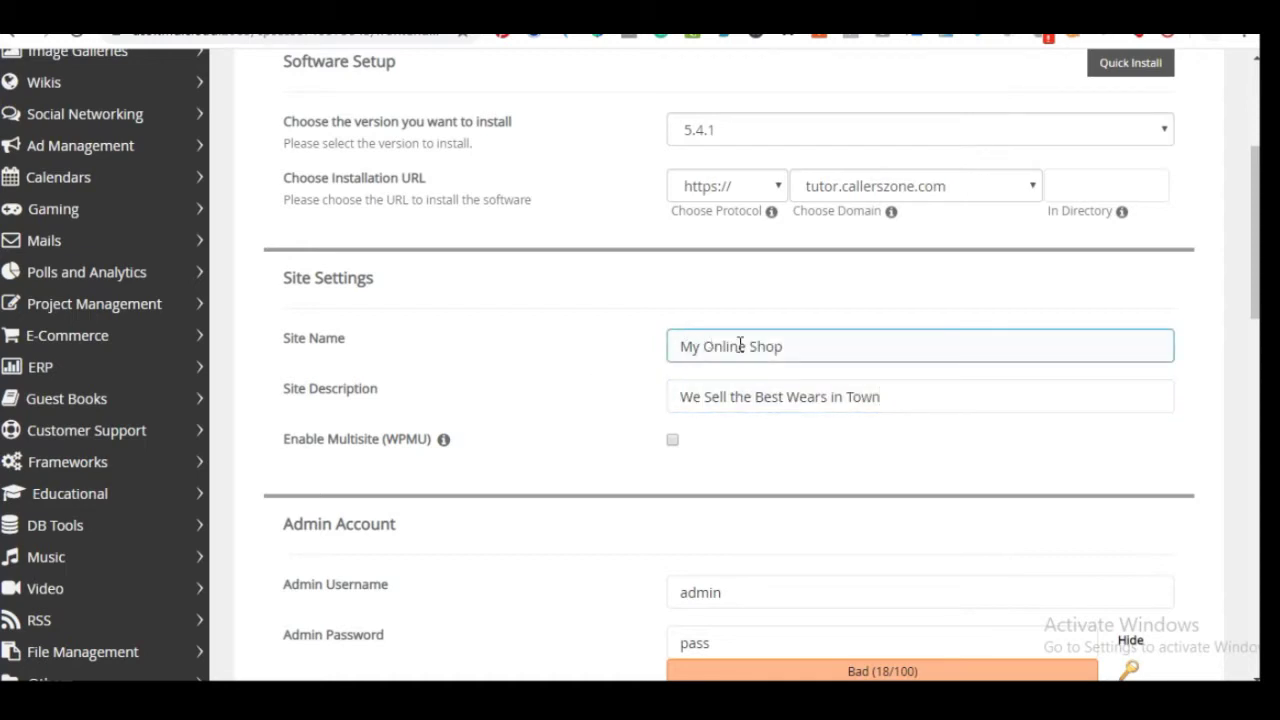
Set the site description to 'We Sell the Best Wears in Town'
click(747, 396)
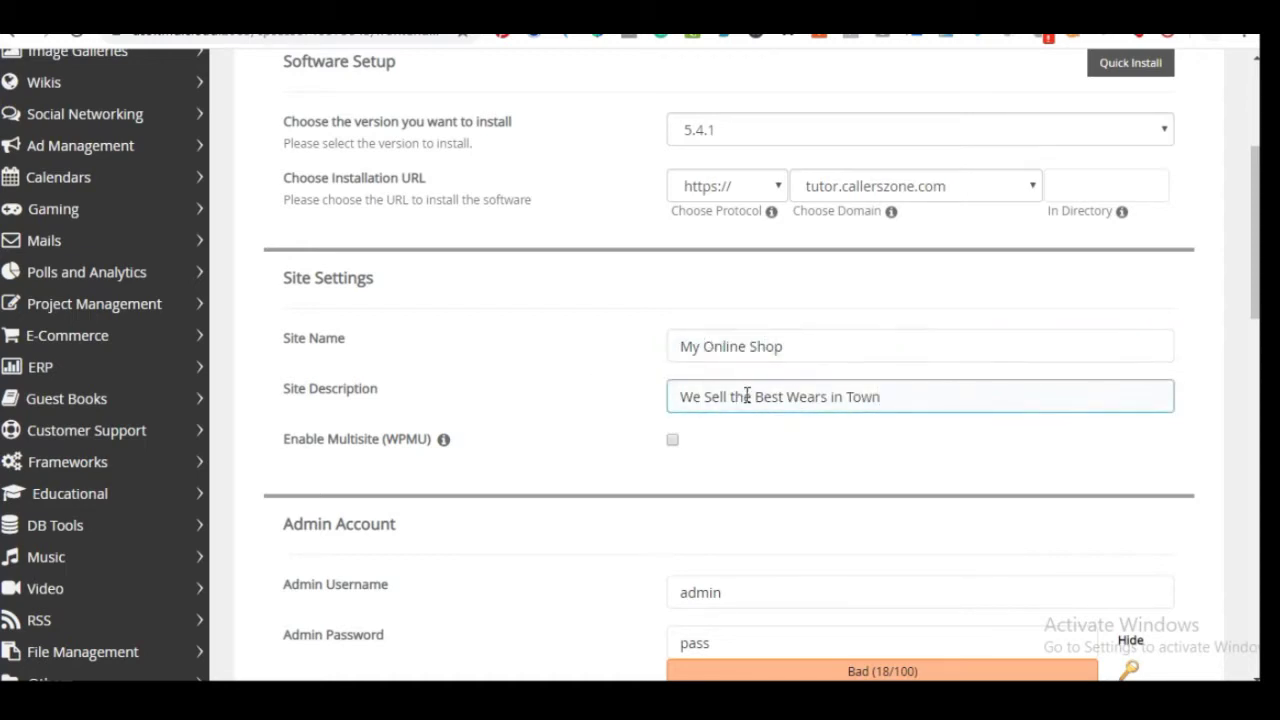
click(303, 371)
click(300, 340)
click(630, 384)
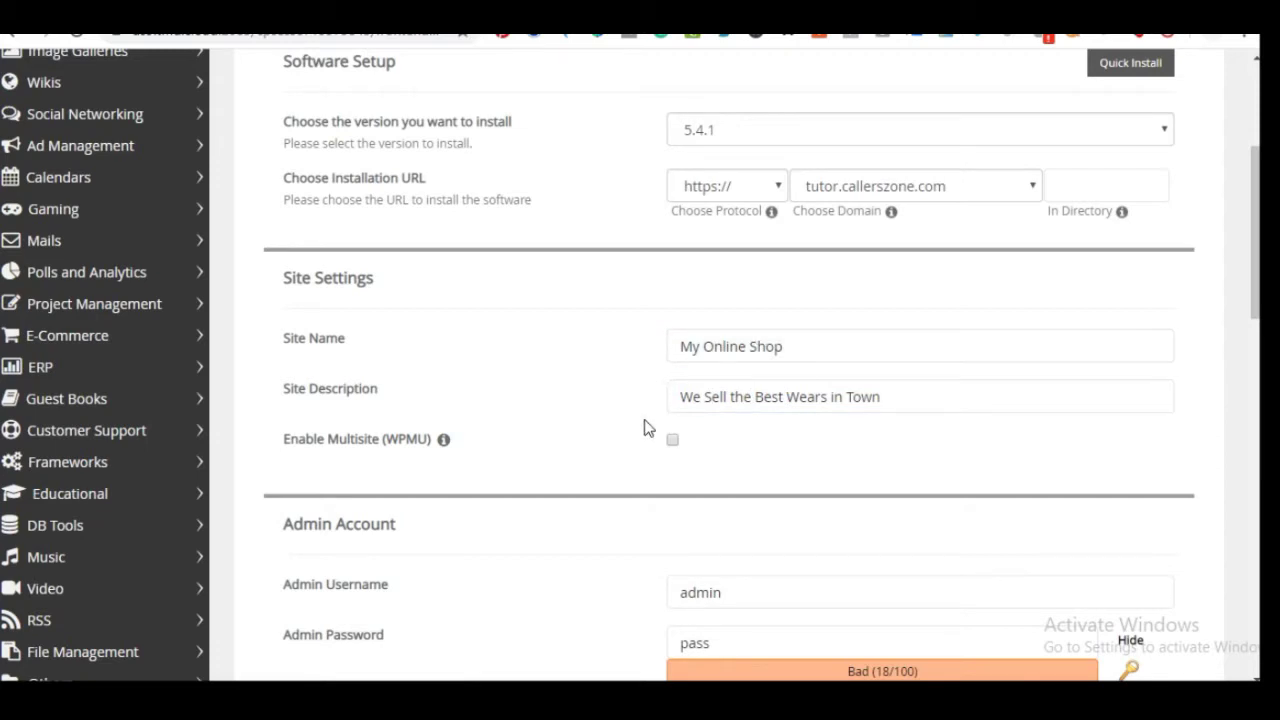
click(817, 347)
scroll(791, 373, down, 1)
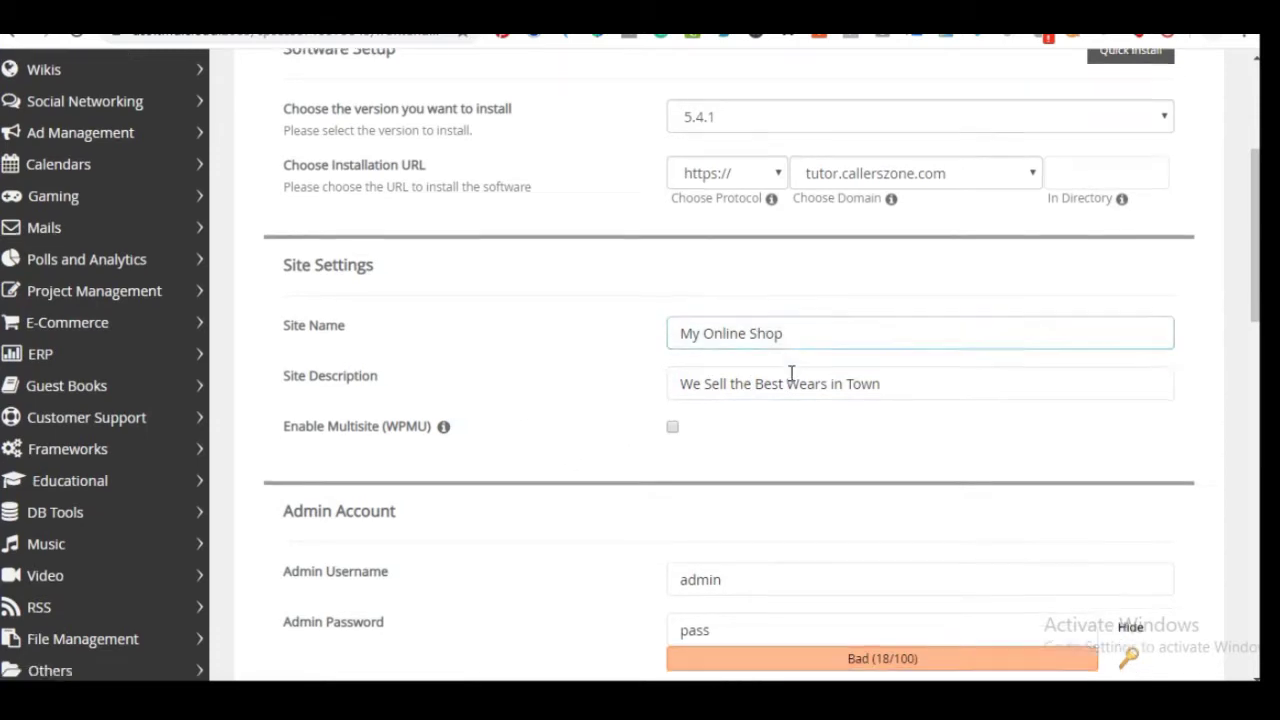
click(608, 263)
click(849, 251)
click(679, 352)
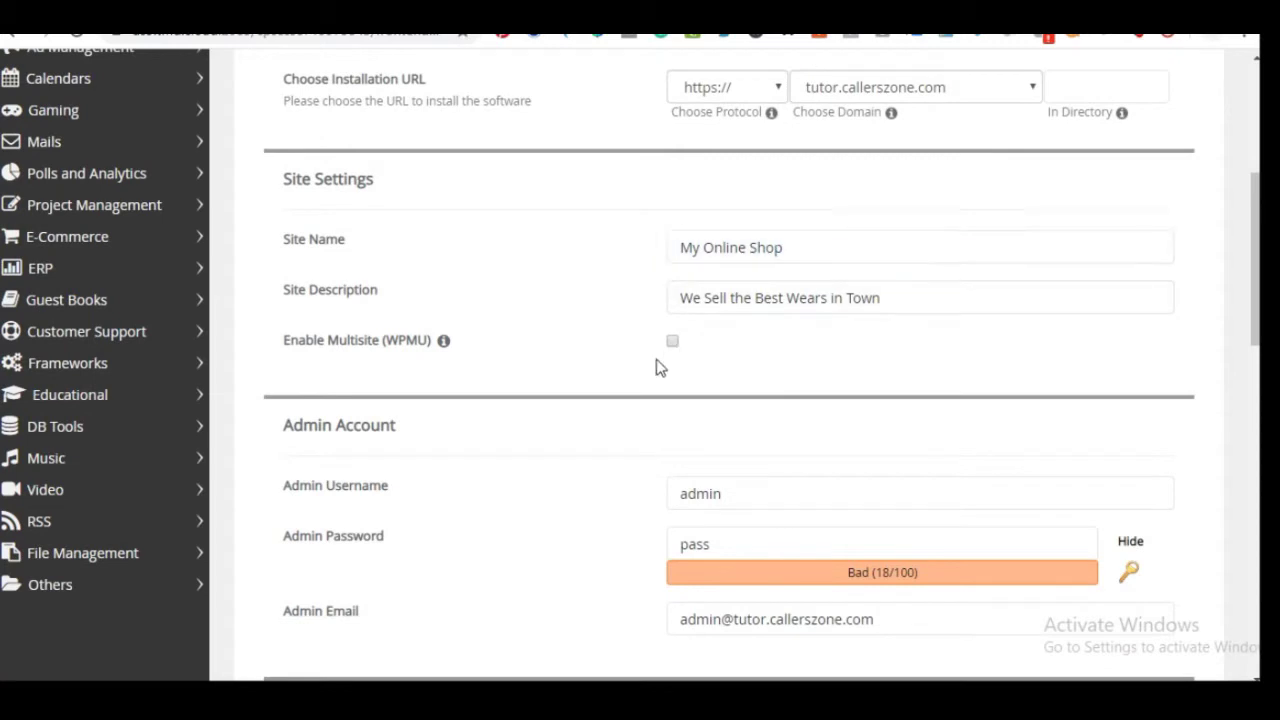
scroll(631, 389, down, 1)
Replace the default admin username with the admin's own name
scroll(483, 420, down, 1)
click(760, 294)
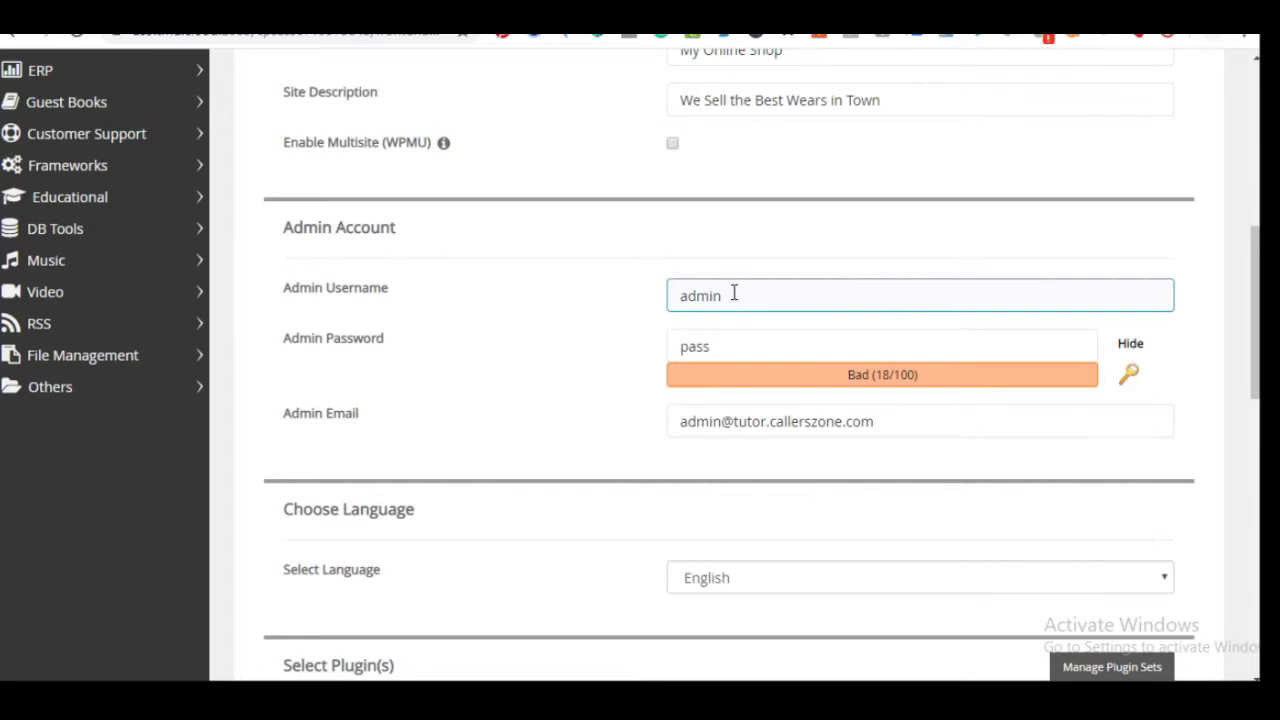
double_click(734, 294)
text(Leonard)
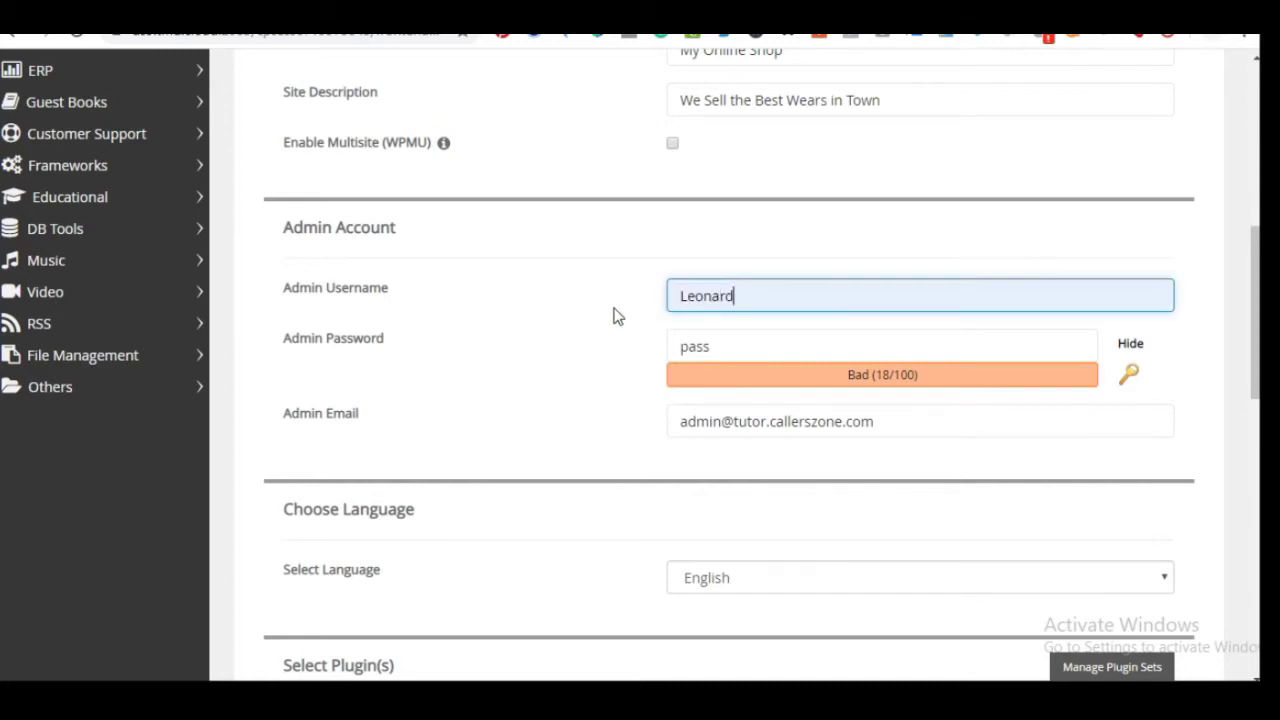
click(979, 366)
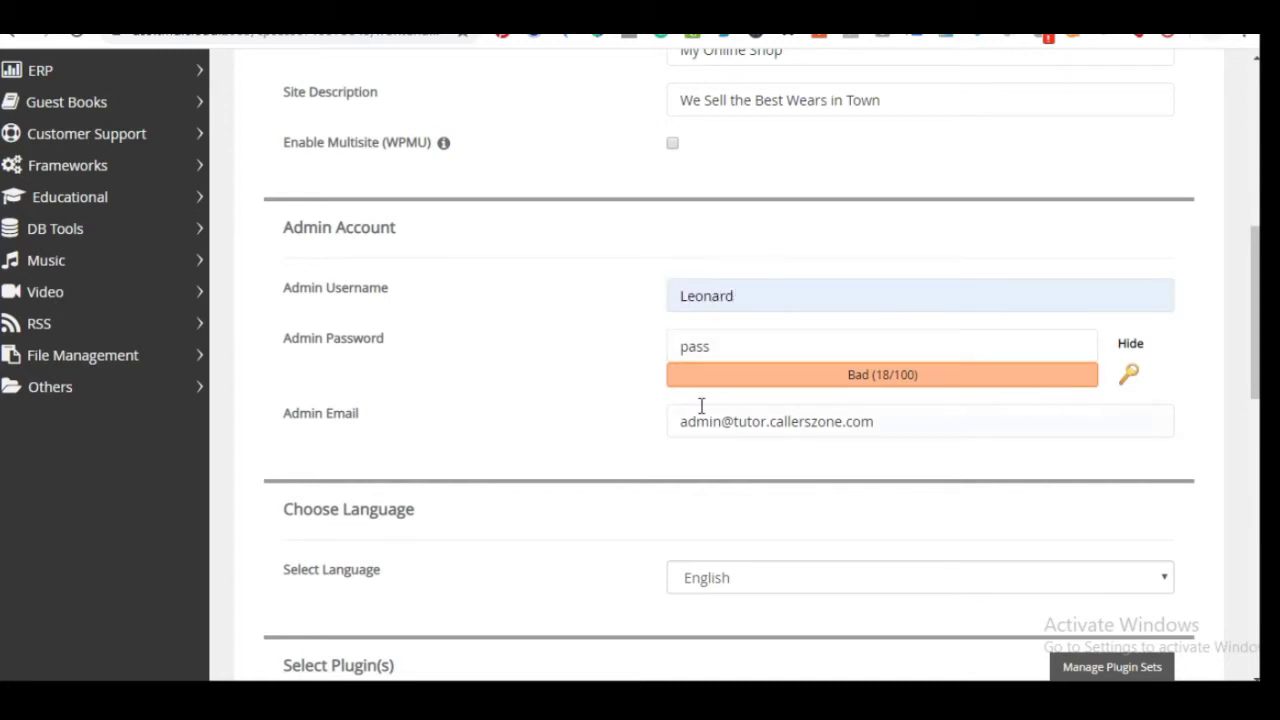
Generate a strong random admin password and copy it for safekeeping
click(741, 341)
drag(731, 343, 643, 354)
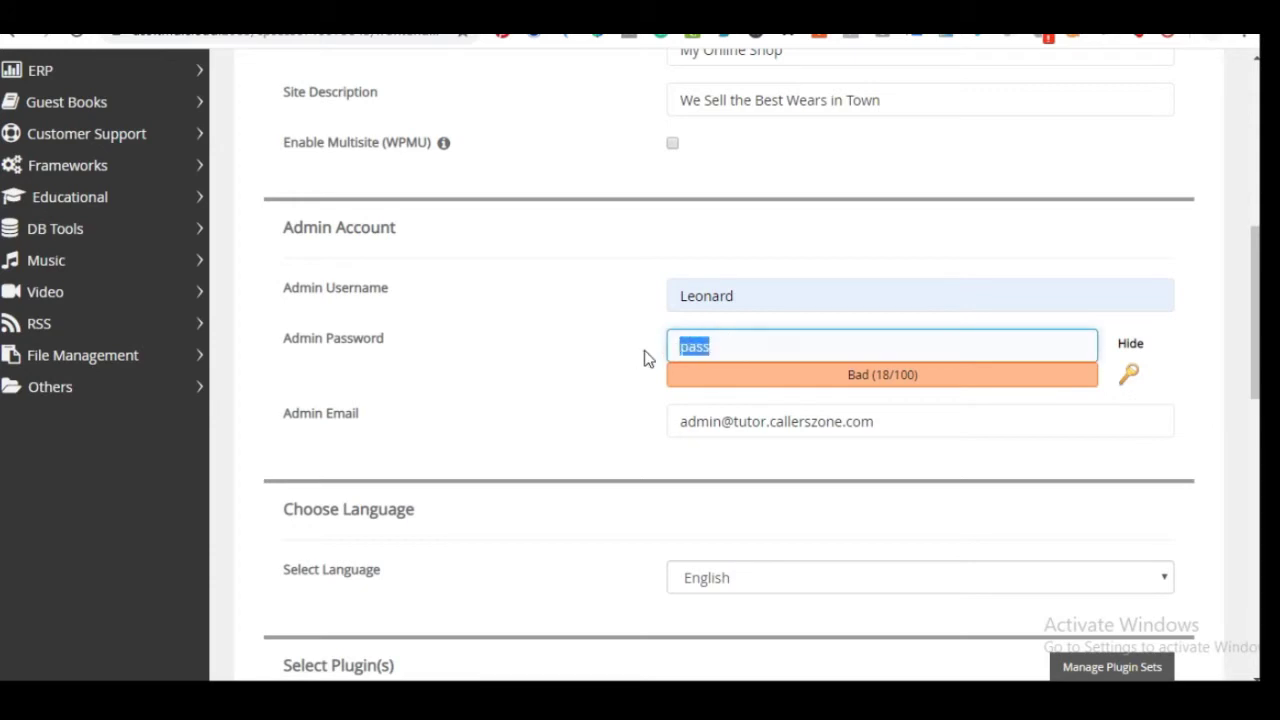
click(1130, 375)
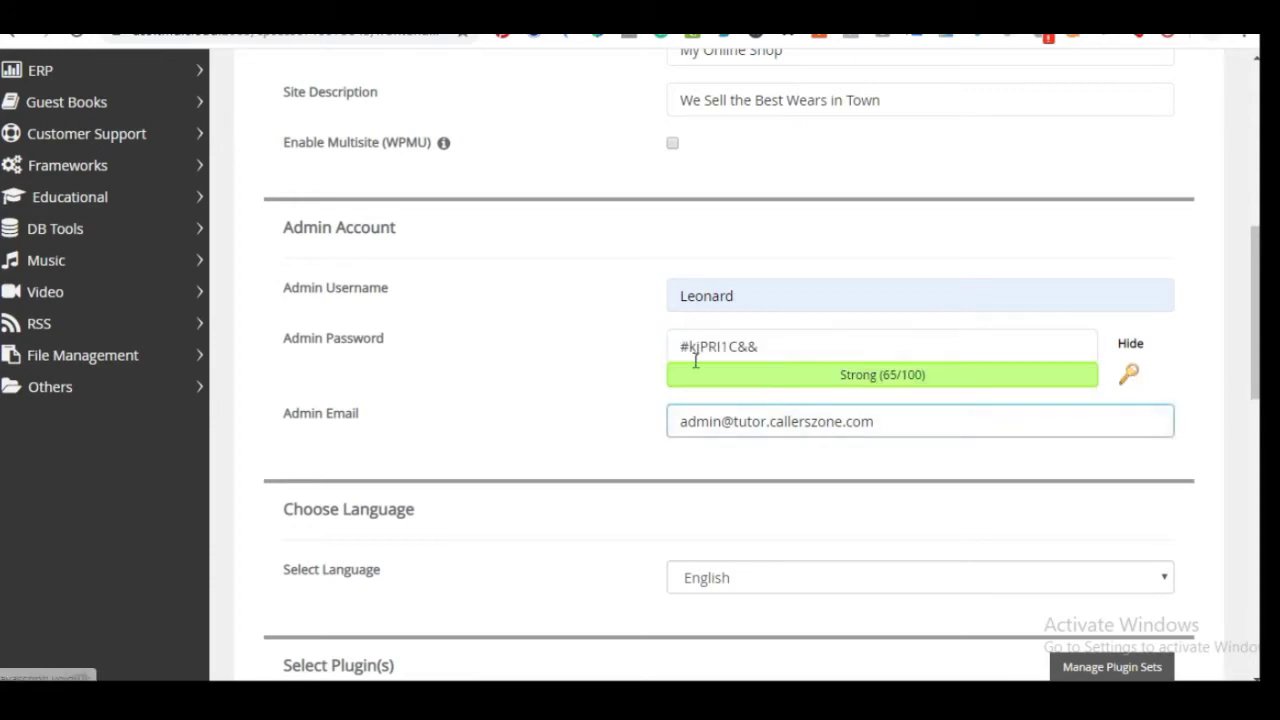
click(749, 340)
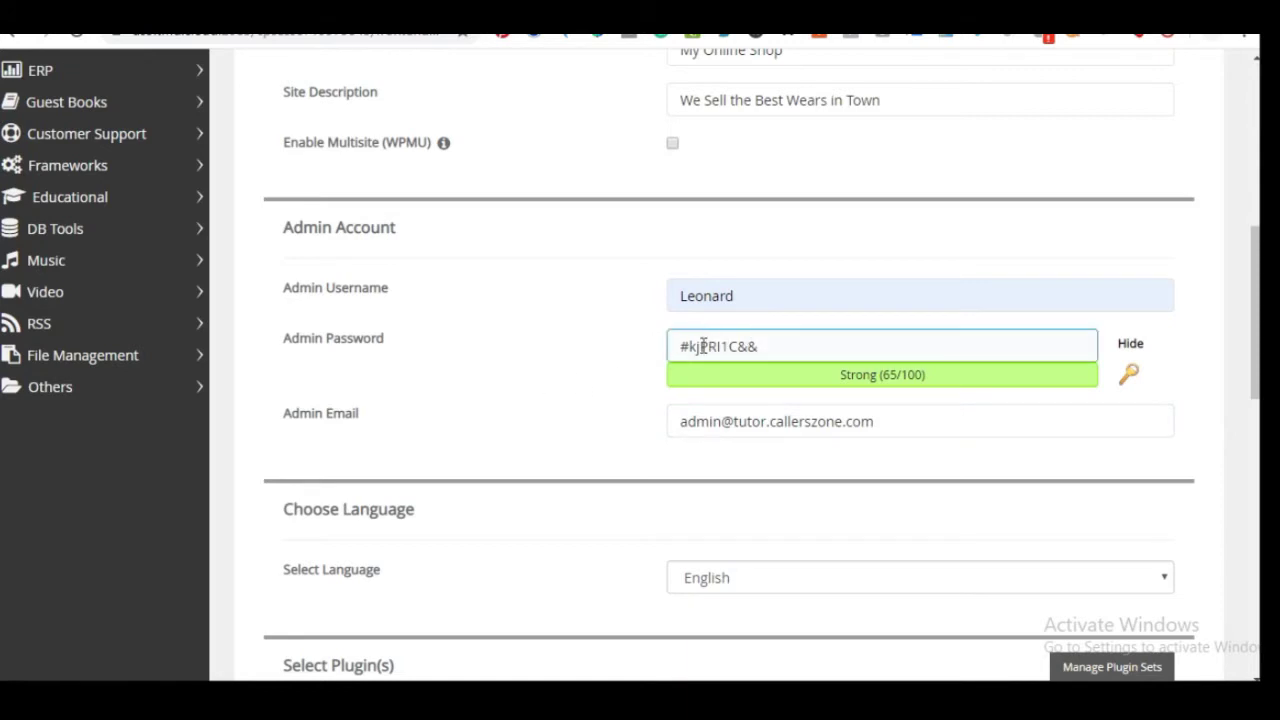
click(1129, 381)
click(1128, 375)
click(794, 346)
key(shift+Left)
key(shift+Left)
key(shift+Left)
key(shift+Left)
key(shift+Left)
key(shift+Left)
key(shift+Left)
key(shift+Left)
key(shift+Left)
key(shift+Left)
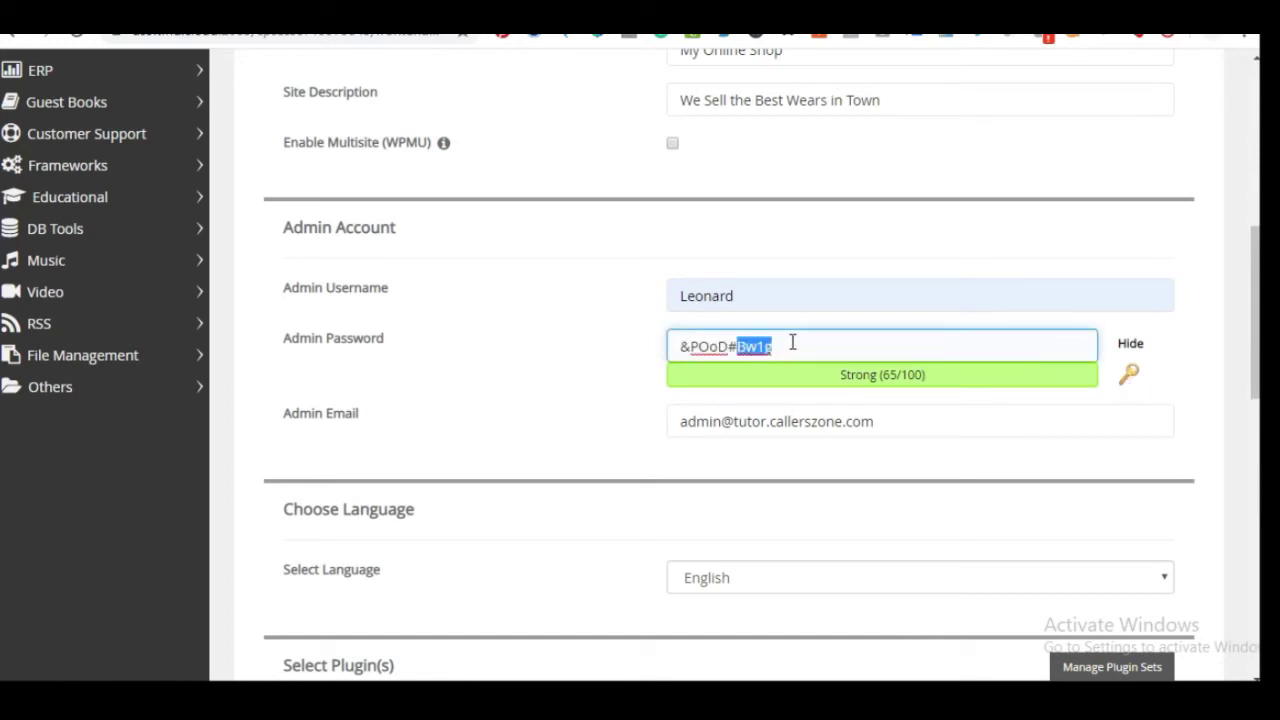
click(607, 396)
click(709, 350)
click(646, 389)
click(692, 350)
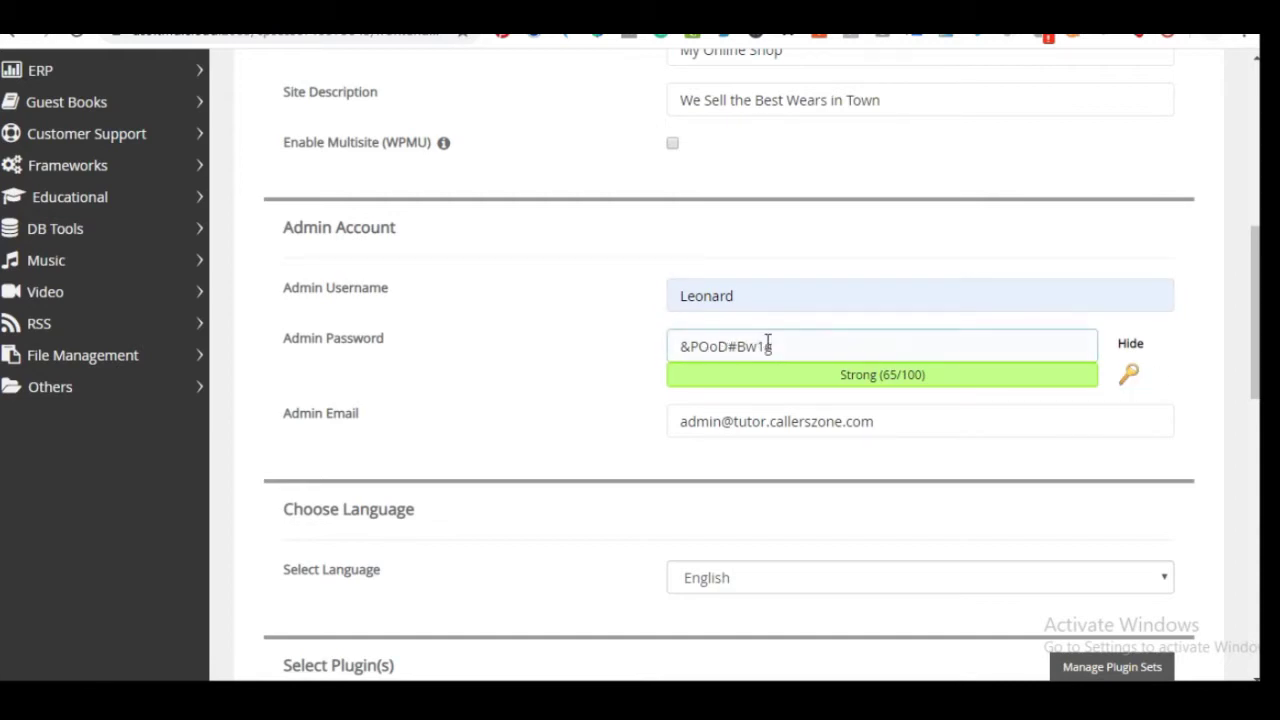
drag(789, 346, 645, 360)
right_click(716, 348)
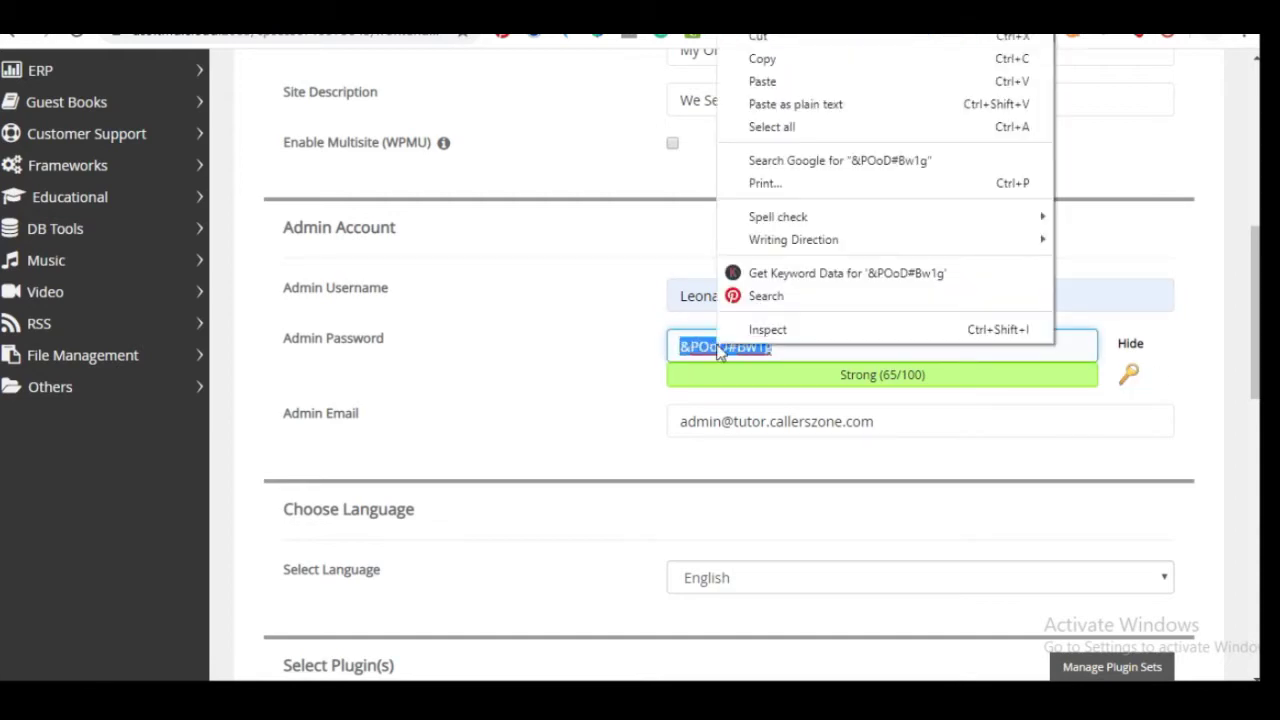
click(760, 54)
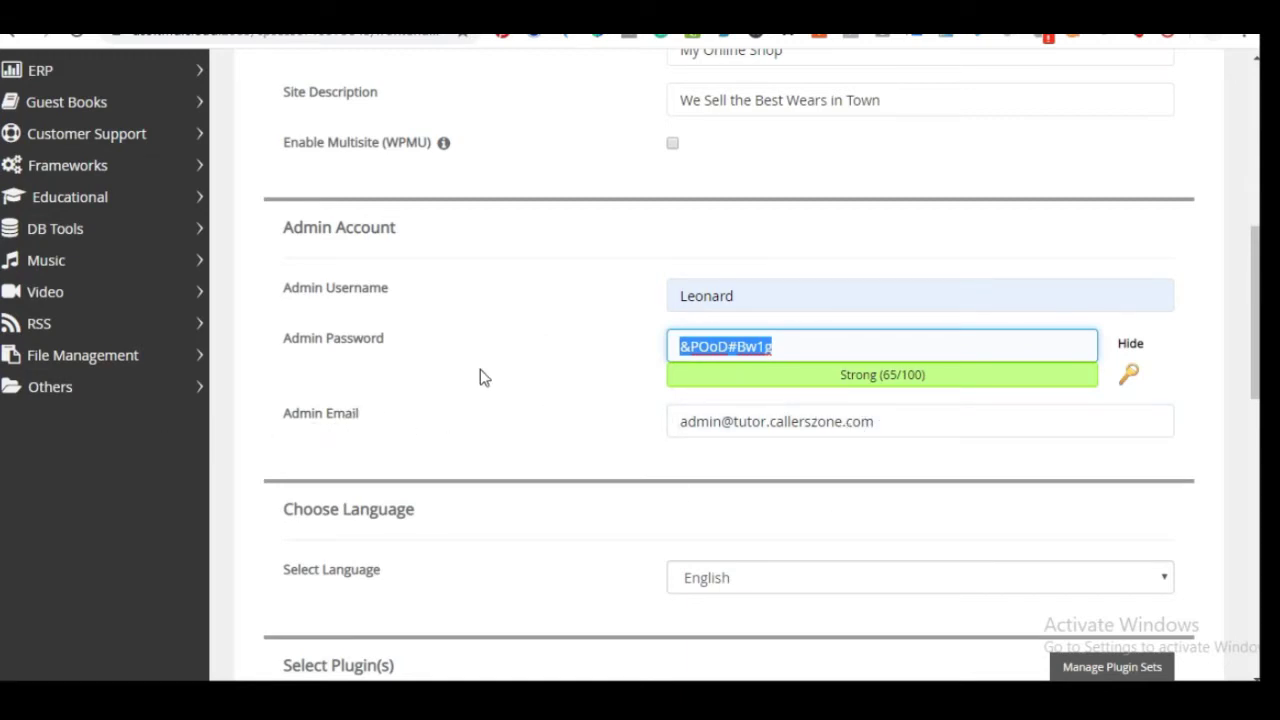
Replace the default Admin Email with the site's support e-mail address
triple_click(897, 429)
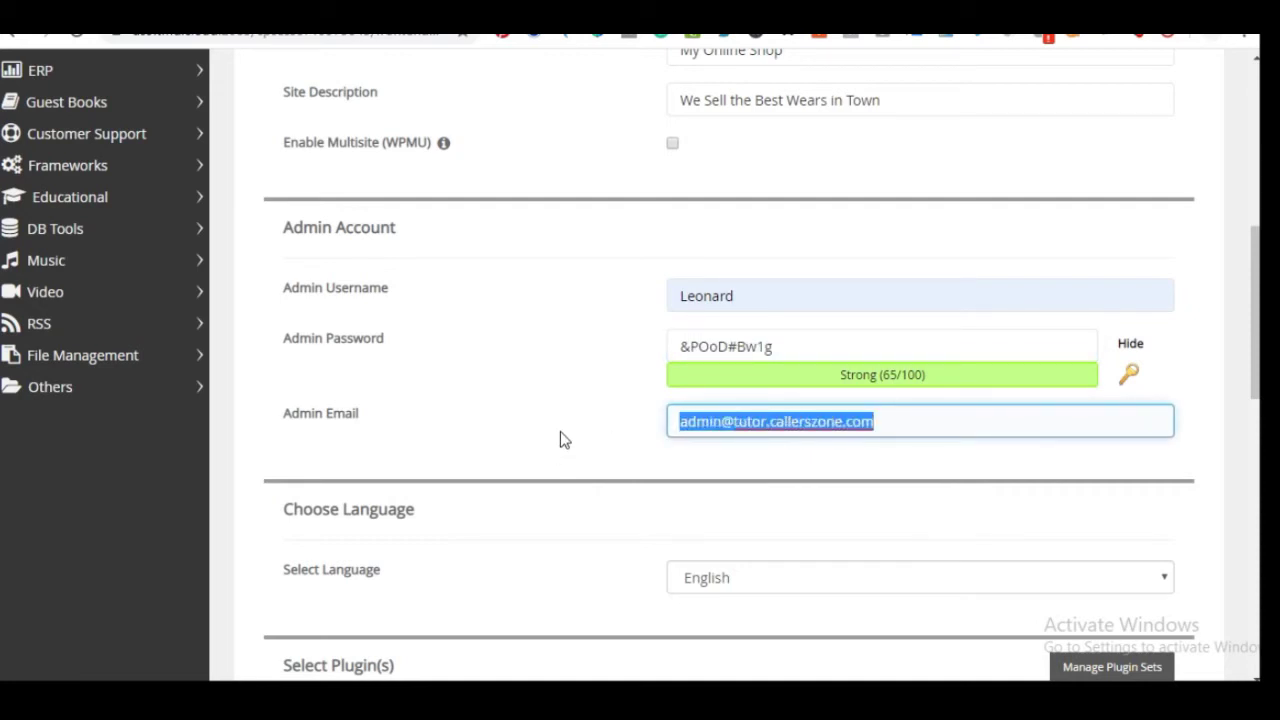
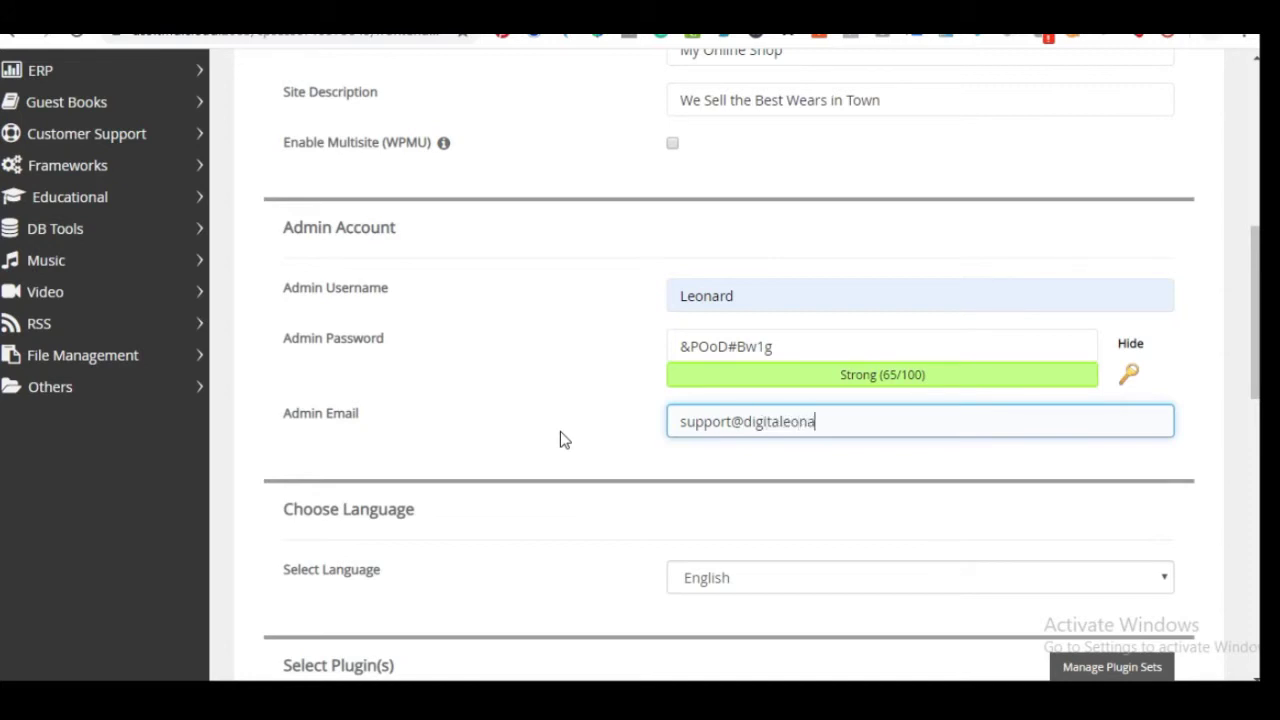
click(530, 437)
click(781, 421)
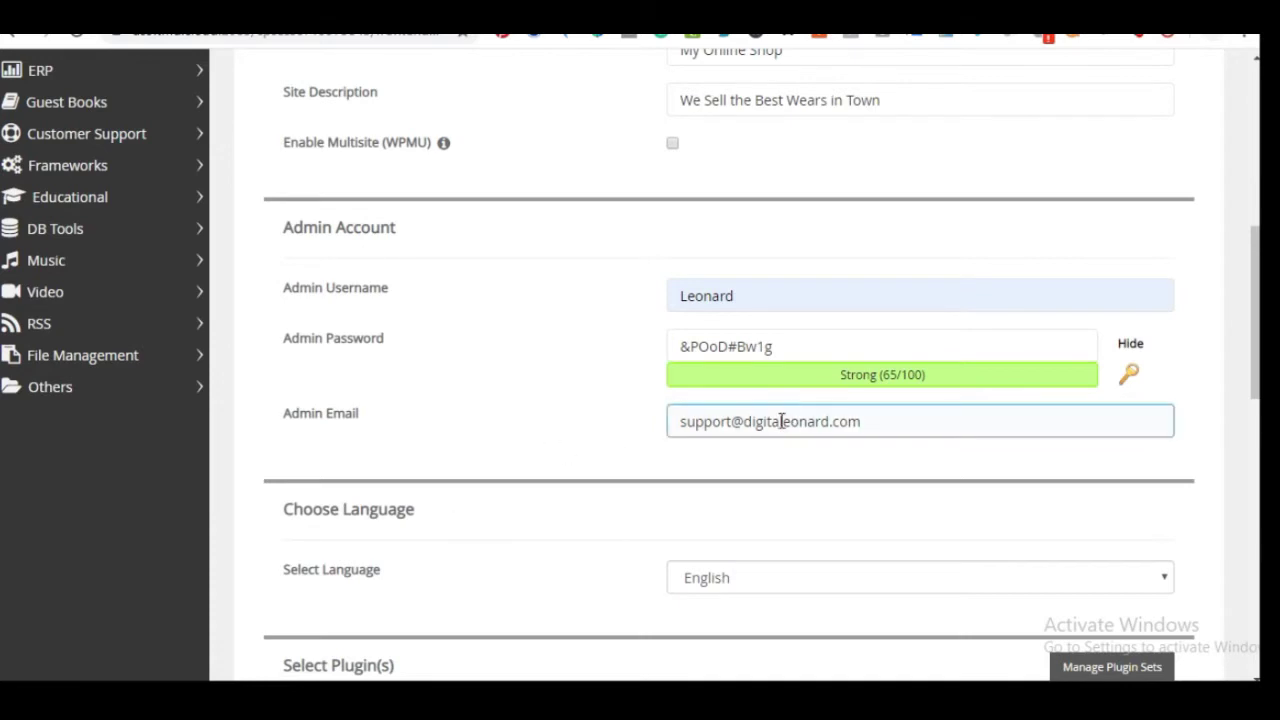
click(772, 369)
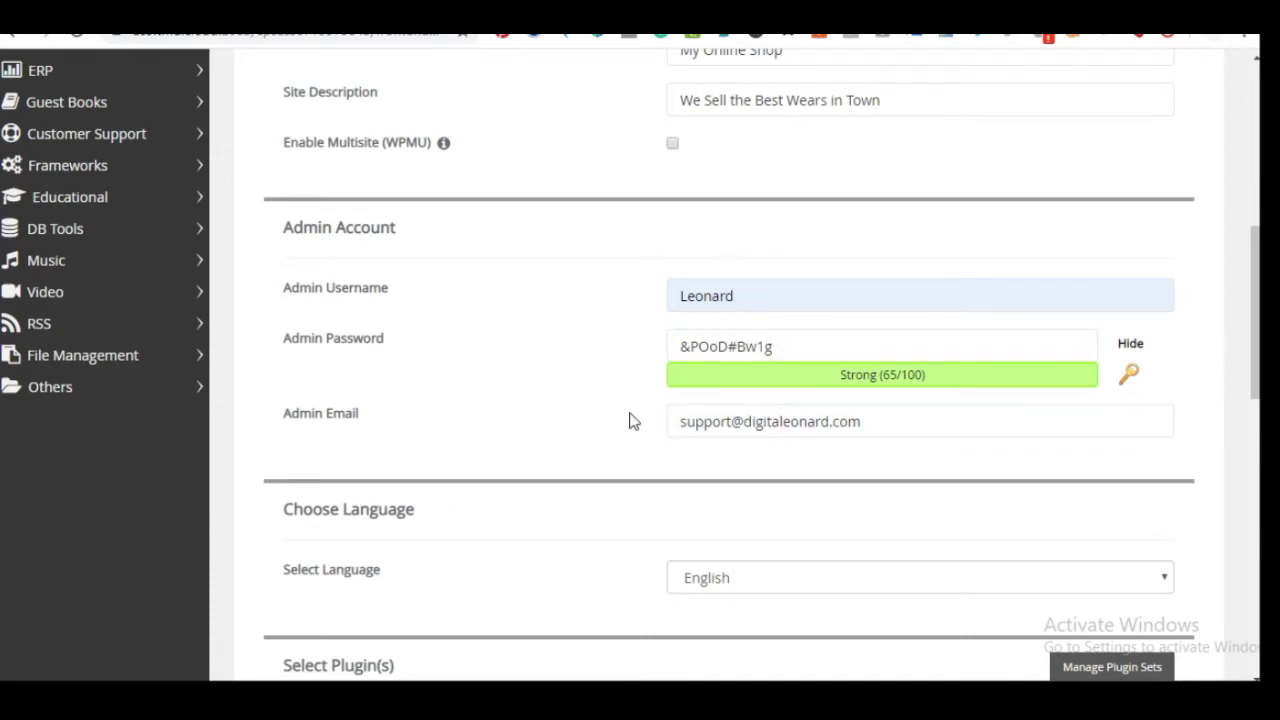
scroll(512, 416, down, 1)
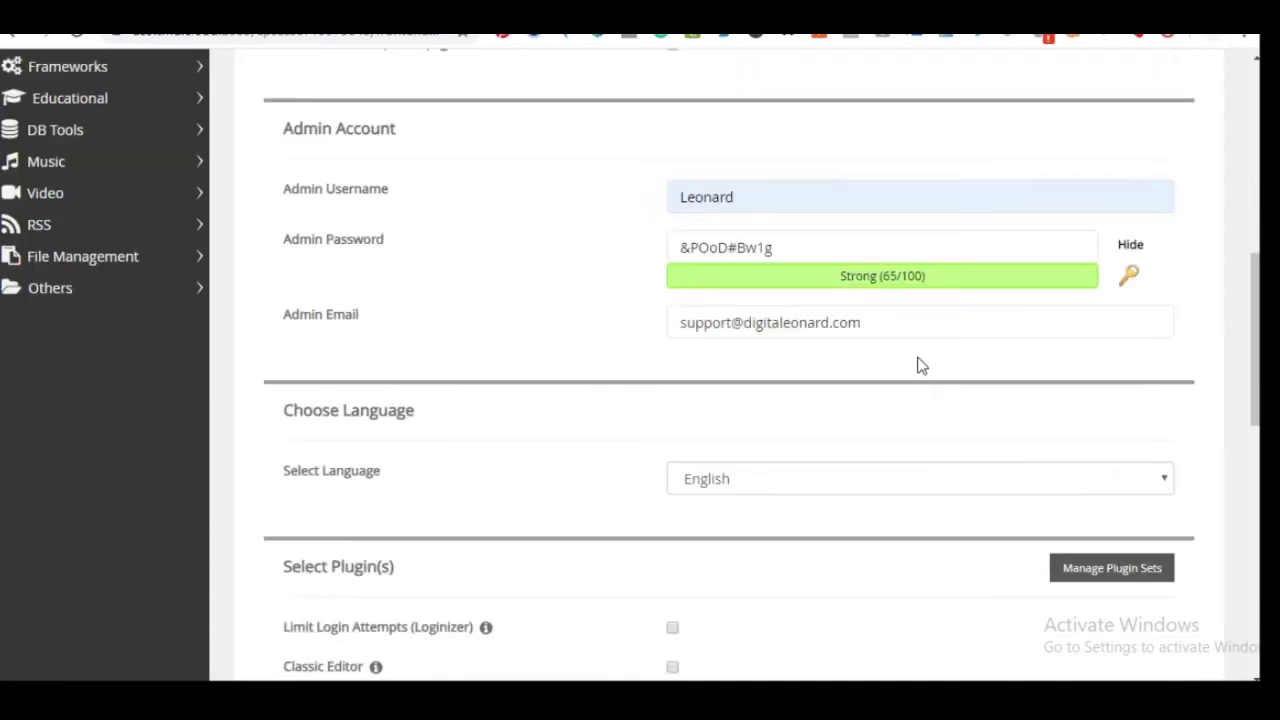
Review the admin username and password entries before the install options
click(902, 244)
click(715, 190)
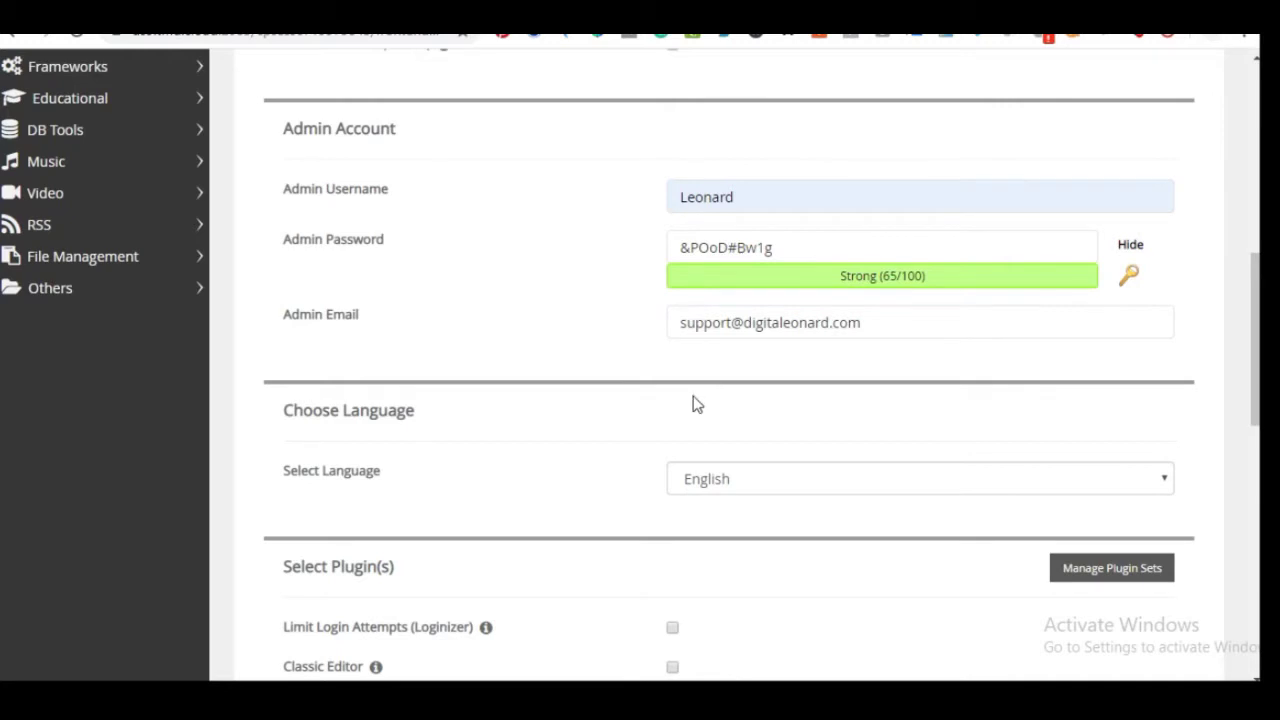
scroll(680, 428, down, 2)
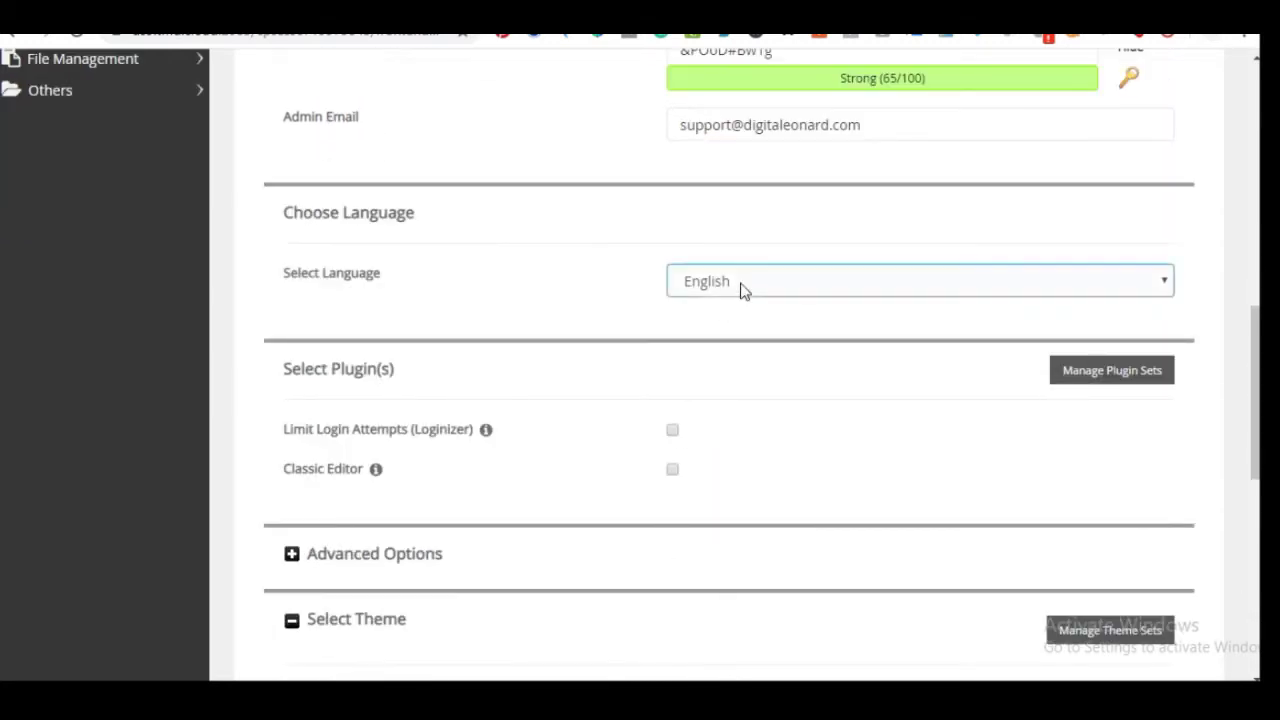
scroll(673, 364, down, 1)
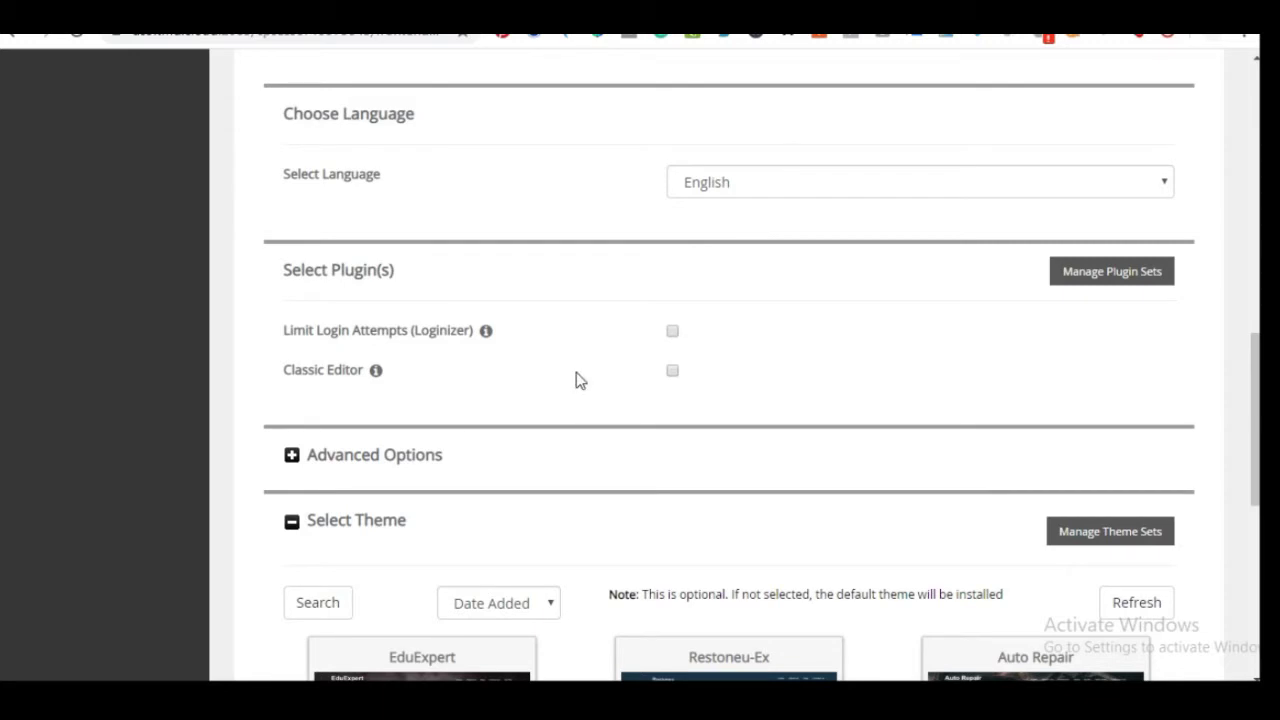
scroll(650, 380, down, 3)
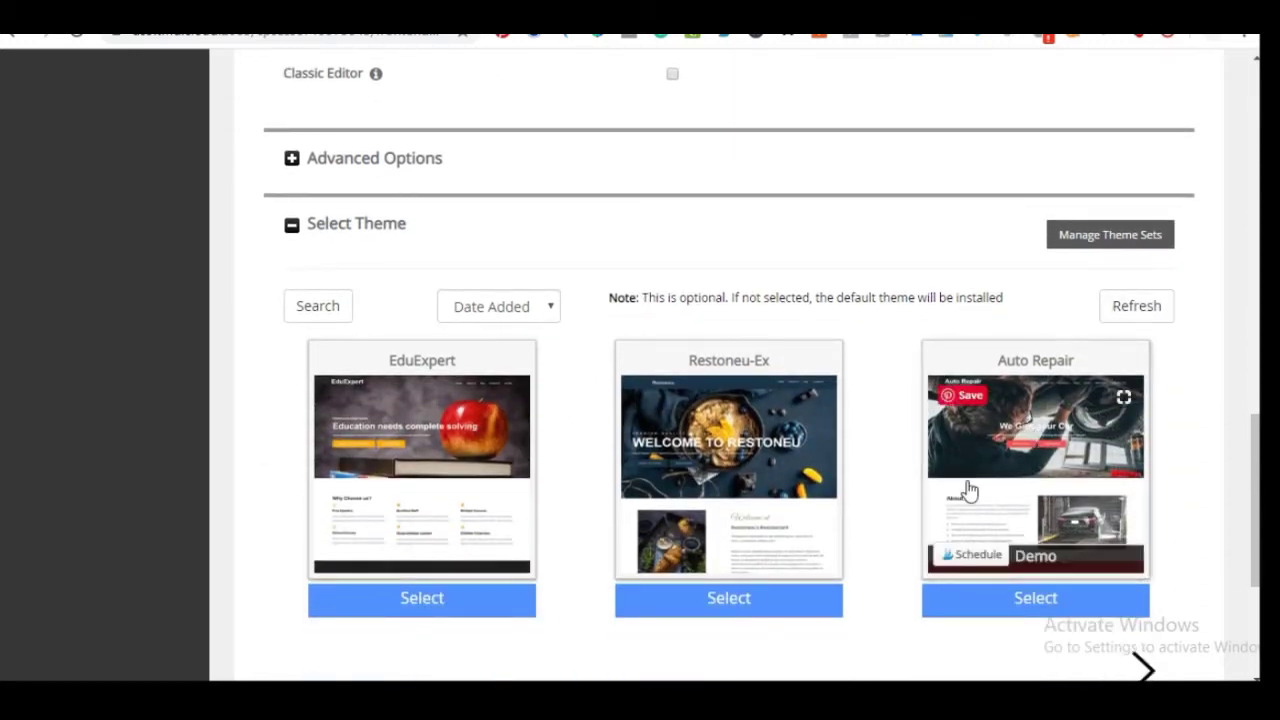
mouse_move(708, 377)
scroll(715, 368, up, 4)
scroll(723, 360, down, 6)
scroll(725, 365, down, 1)
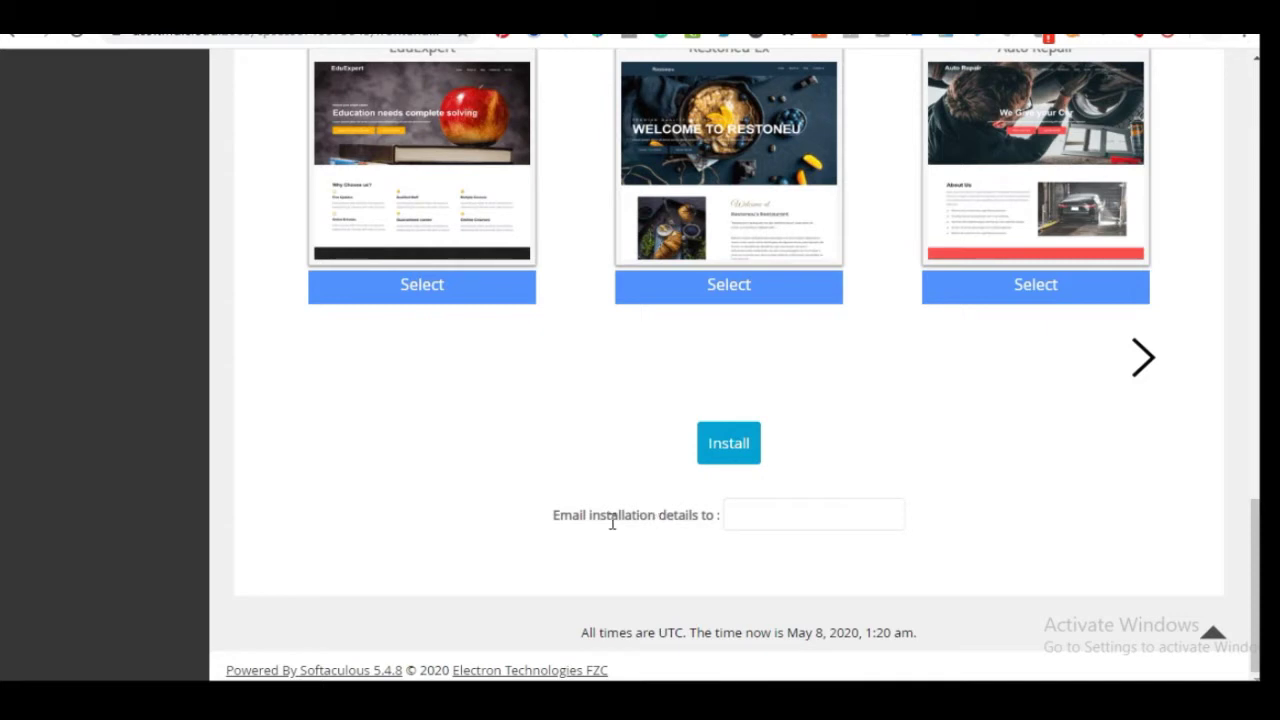
Paste the admin e-mail address into 'Email installation details to'
click(727, 515)
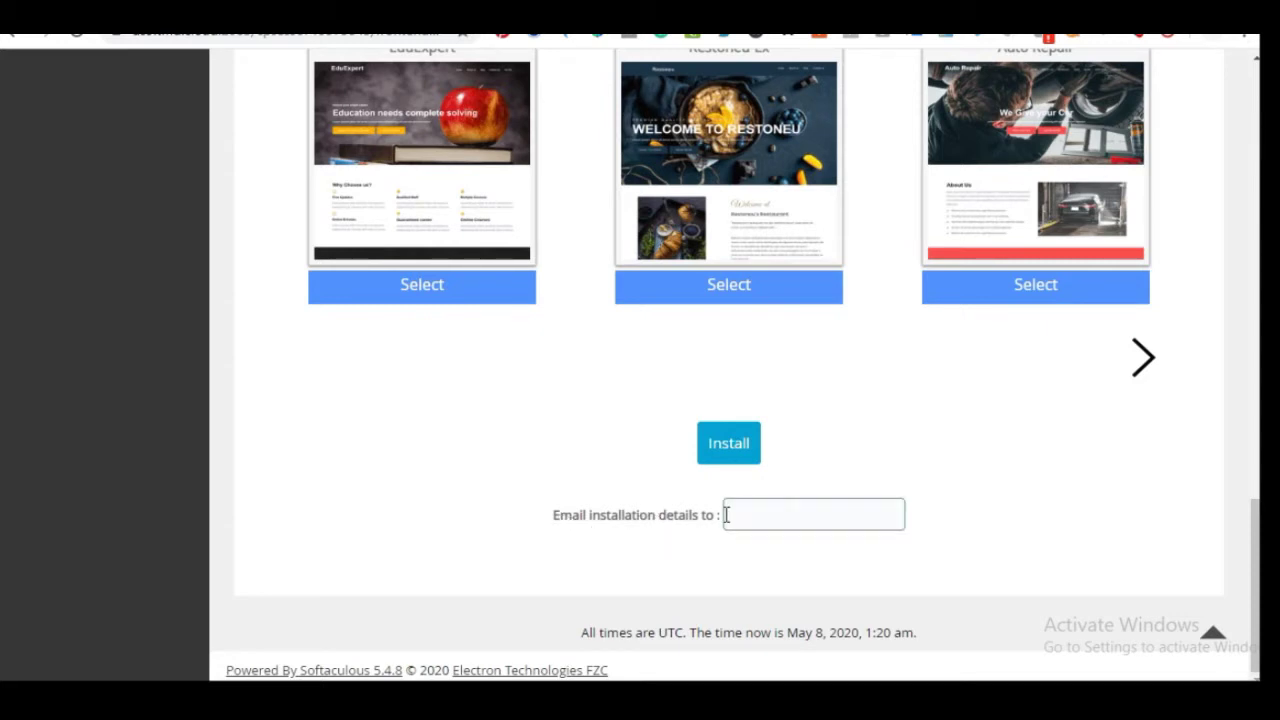
scroll(706, 517, up, 6)
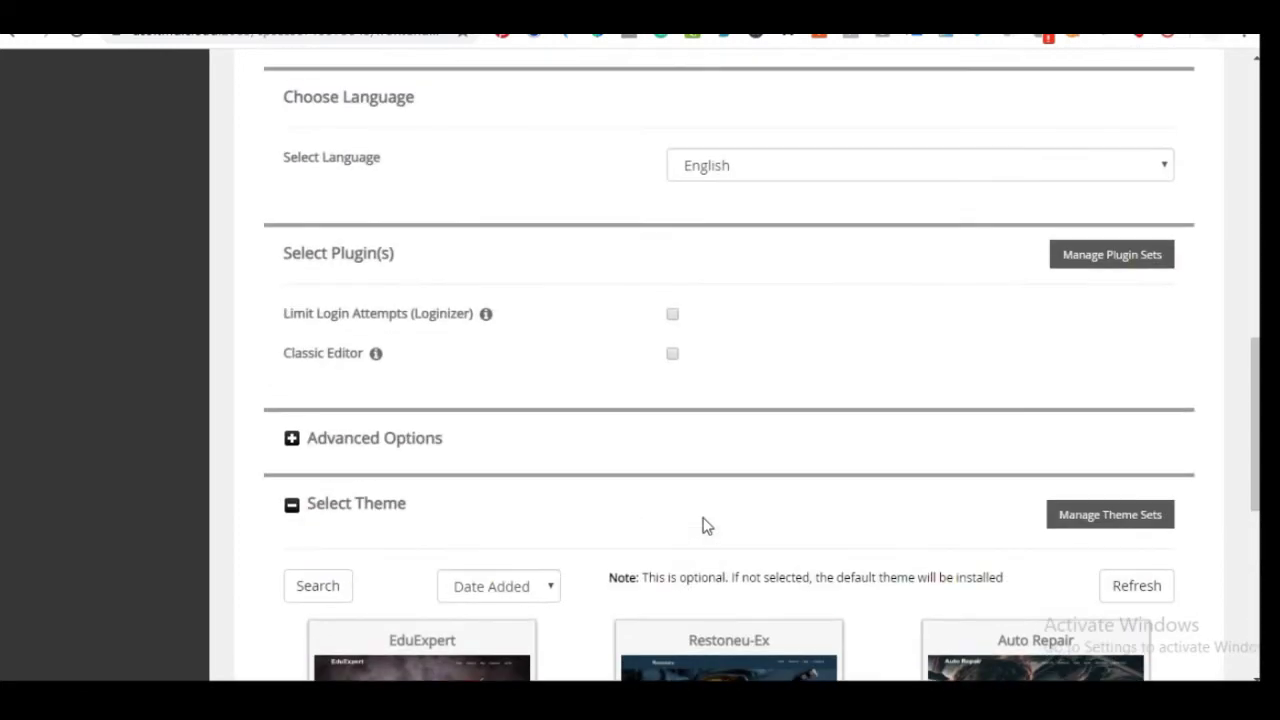
scroll(706, 526, up, 4)
triple_click(805, 410)
key(ctrl+c)
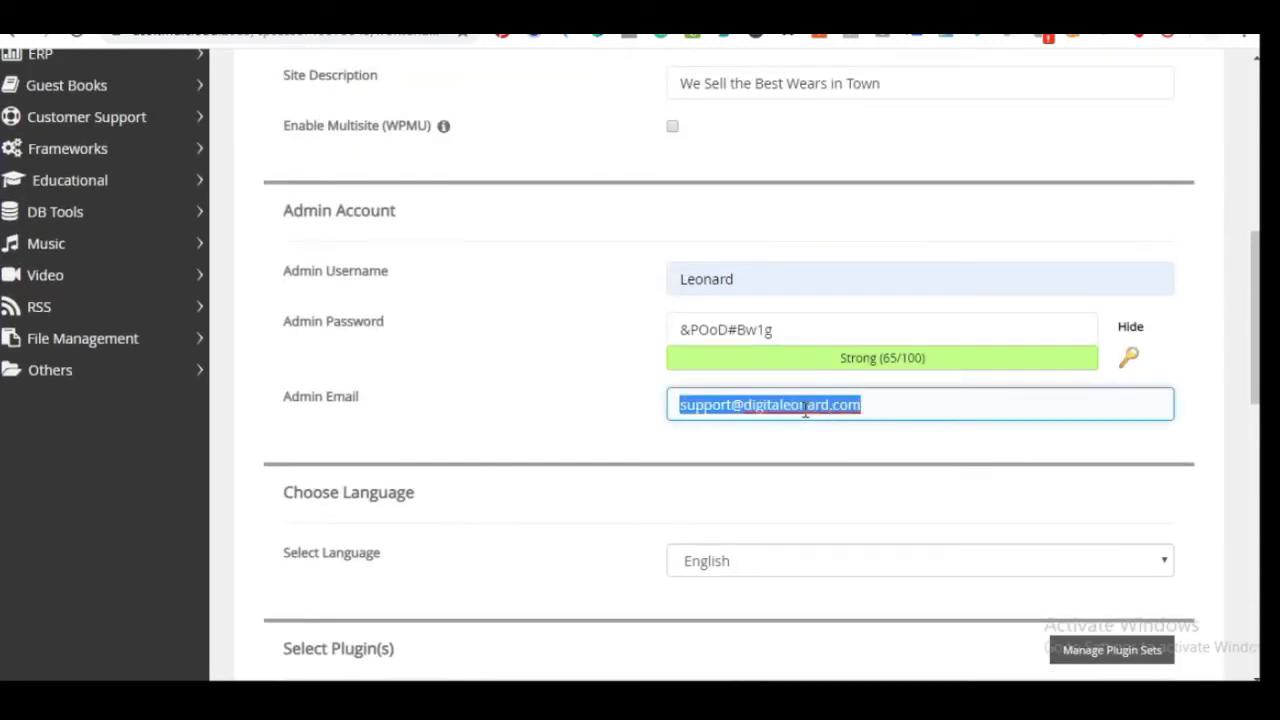
scroll(798, 446, down, 15)
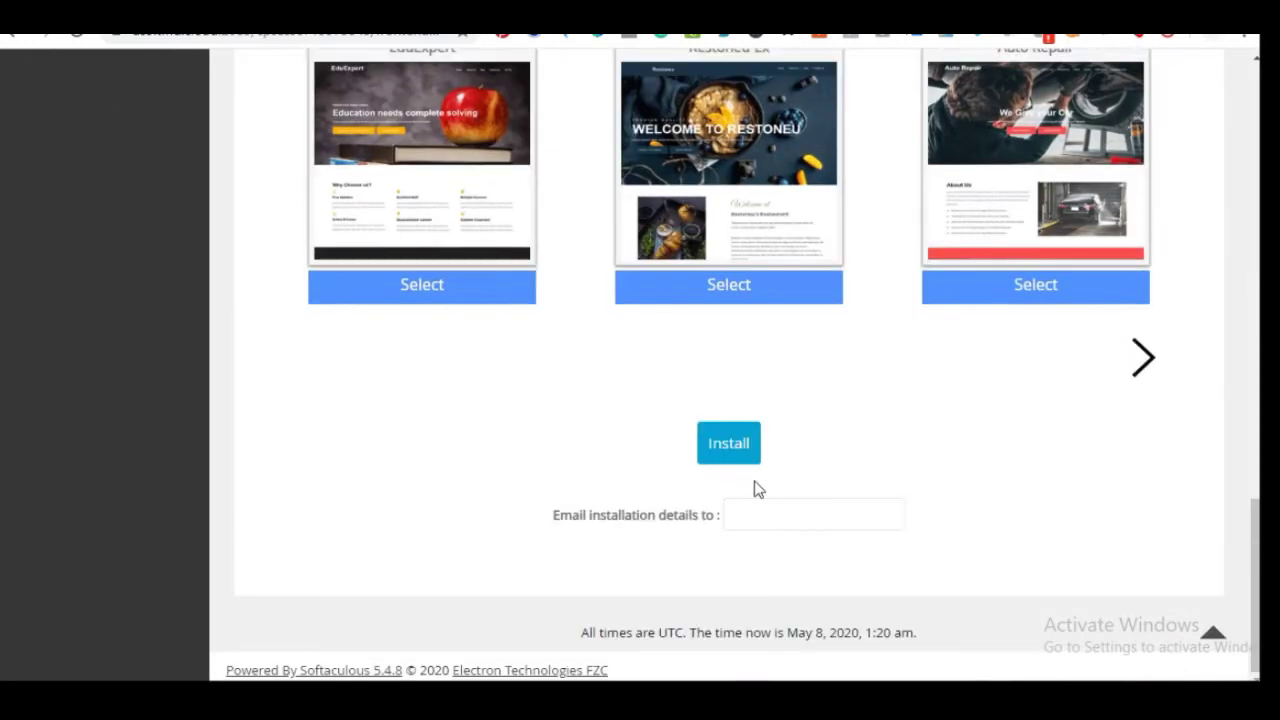
click(769, 508)
key(ctrl+v)
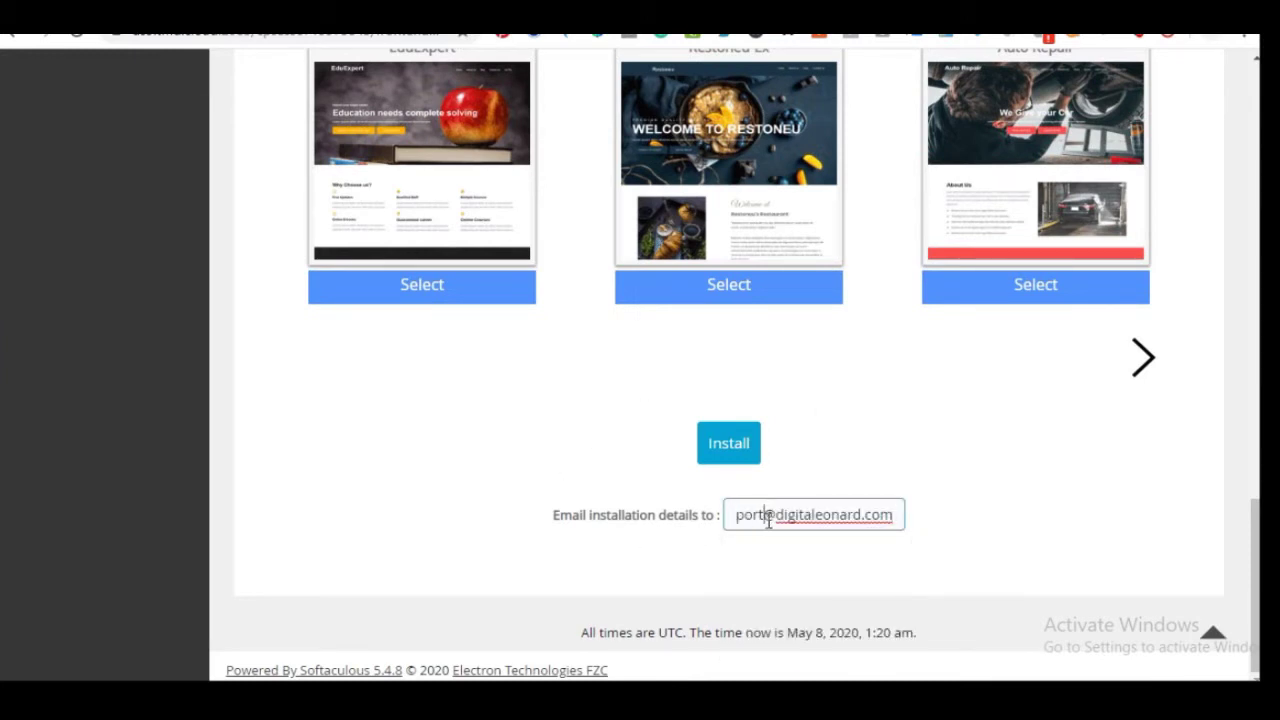
drag(769, 516, 720, 528)
click(518, 502)
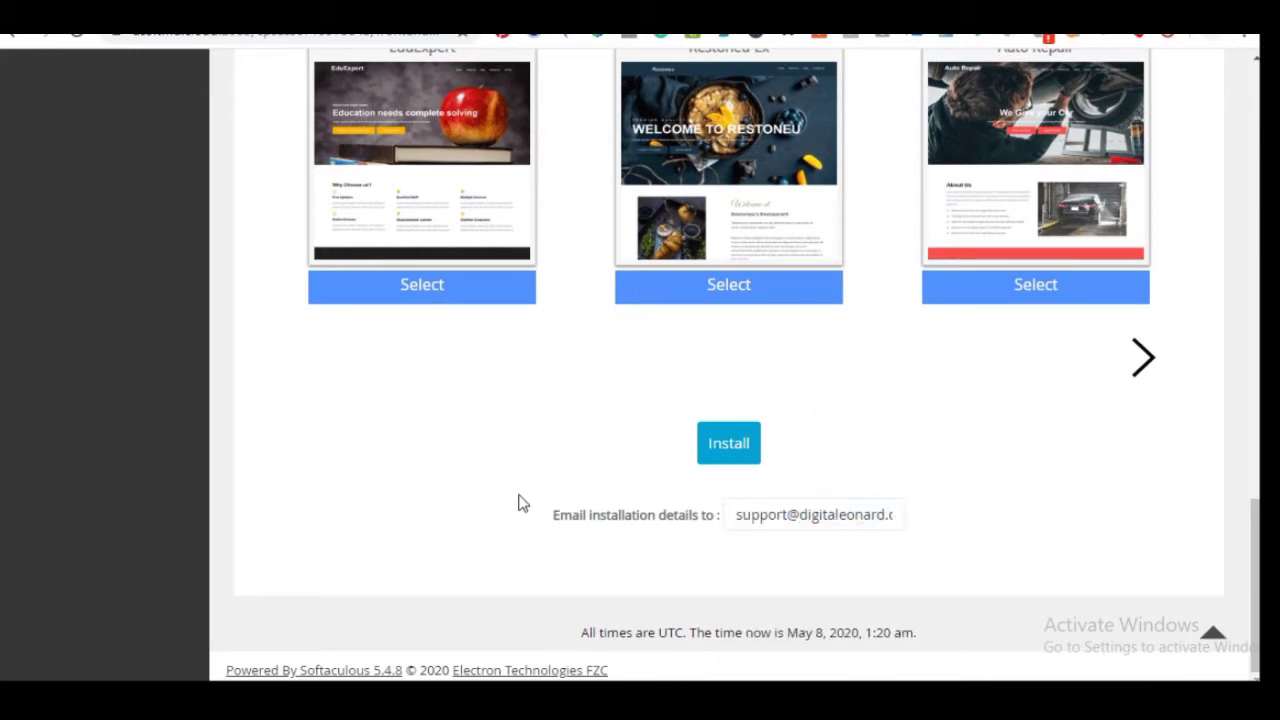
click(833, 515)
click(649, 539)
Install WordPress and wait for the successful-installation page
scroll(631, 508, up, 15)
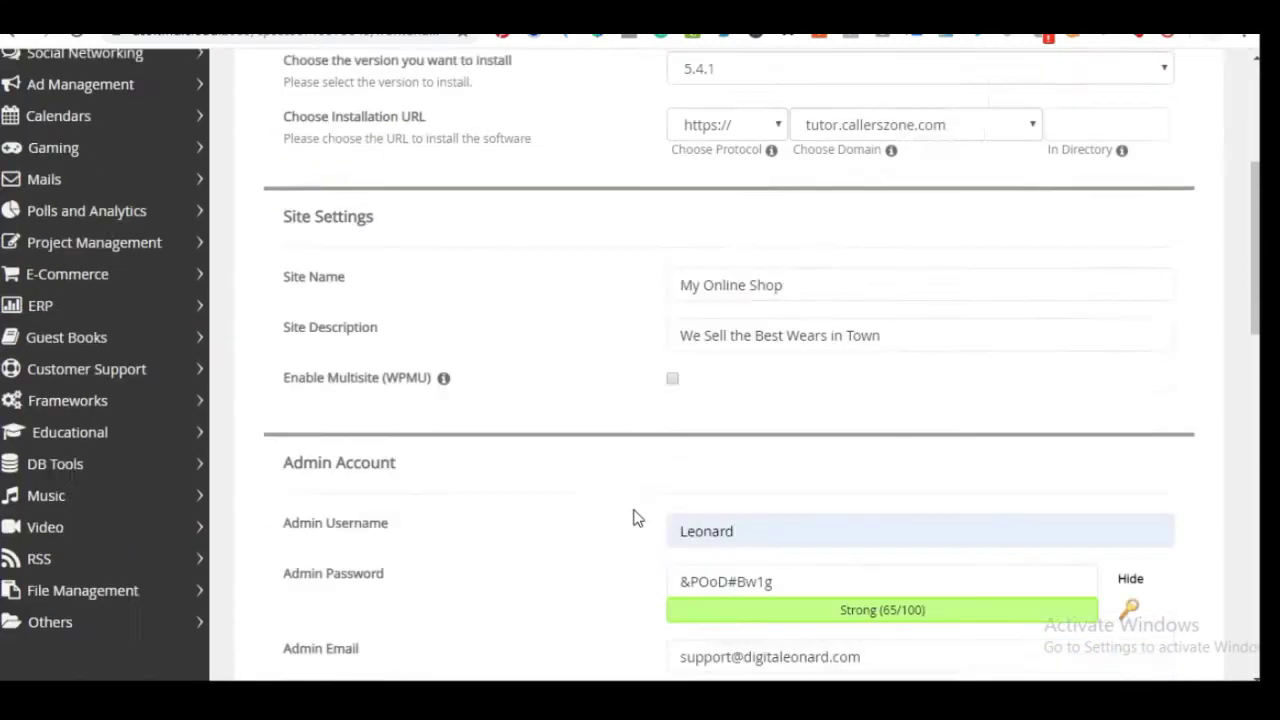
scroll(633, 517, down, 15)
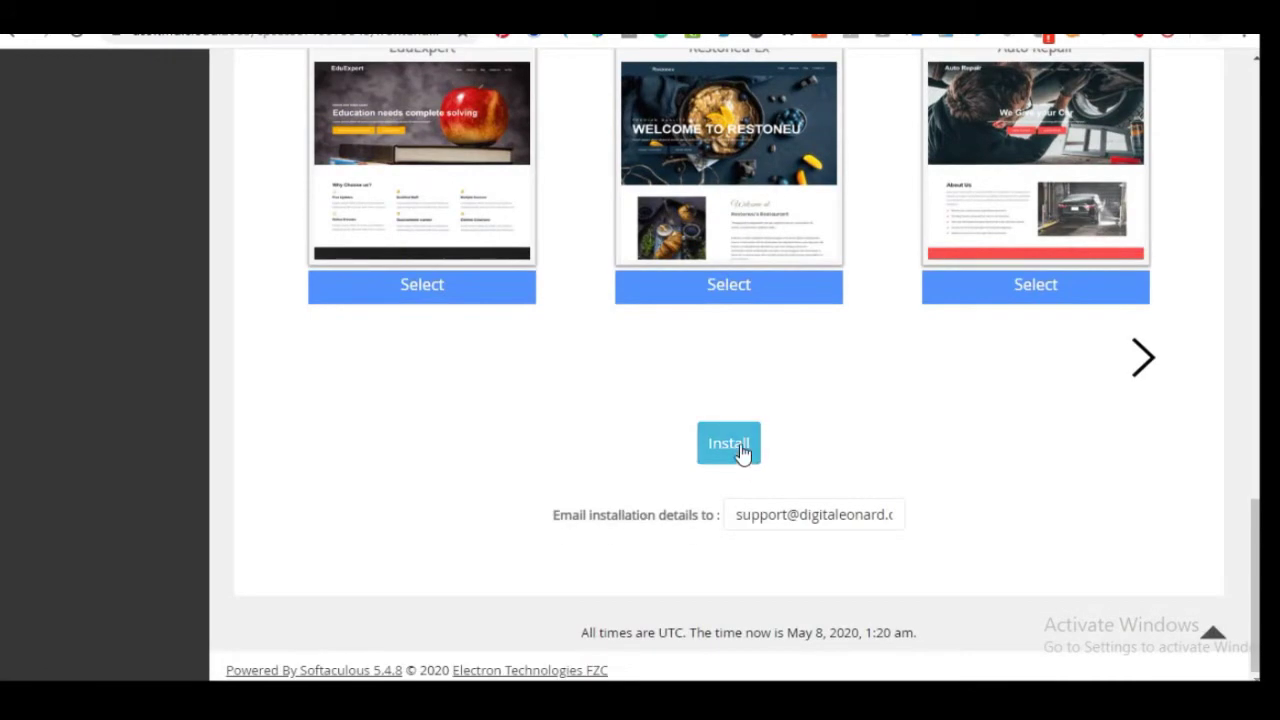
click(740, 450)
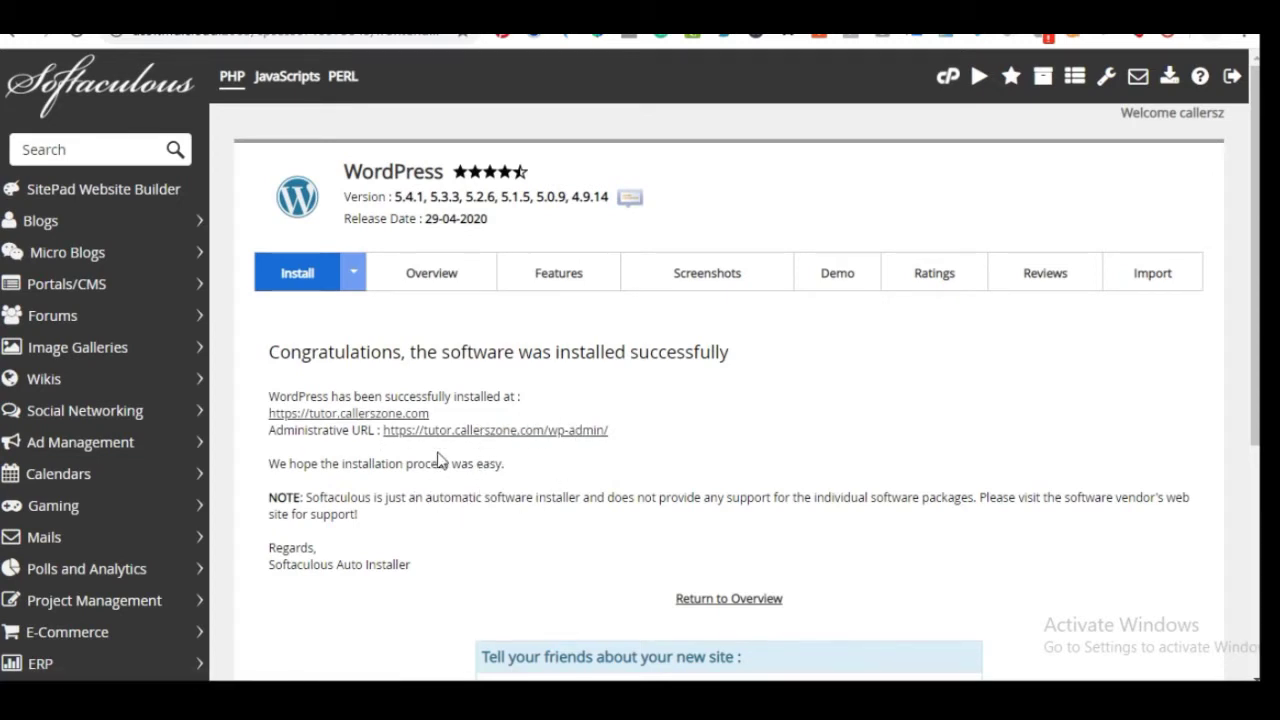
scroll(446, 470, down, 1)
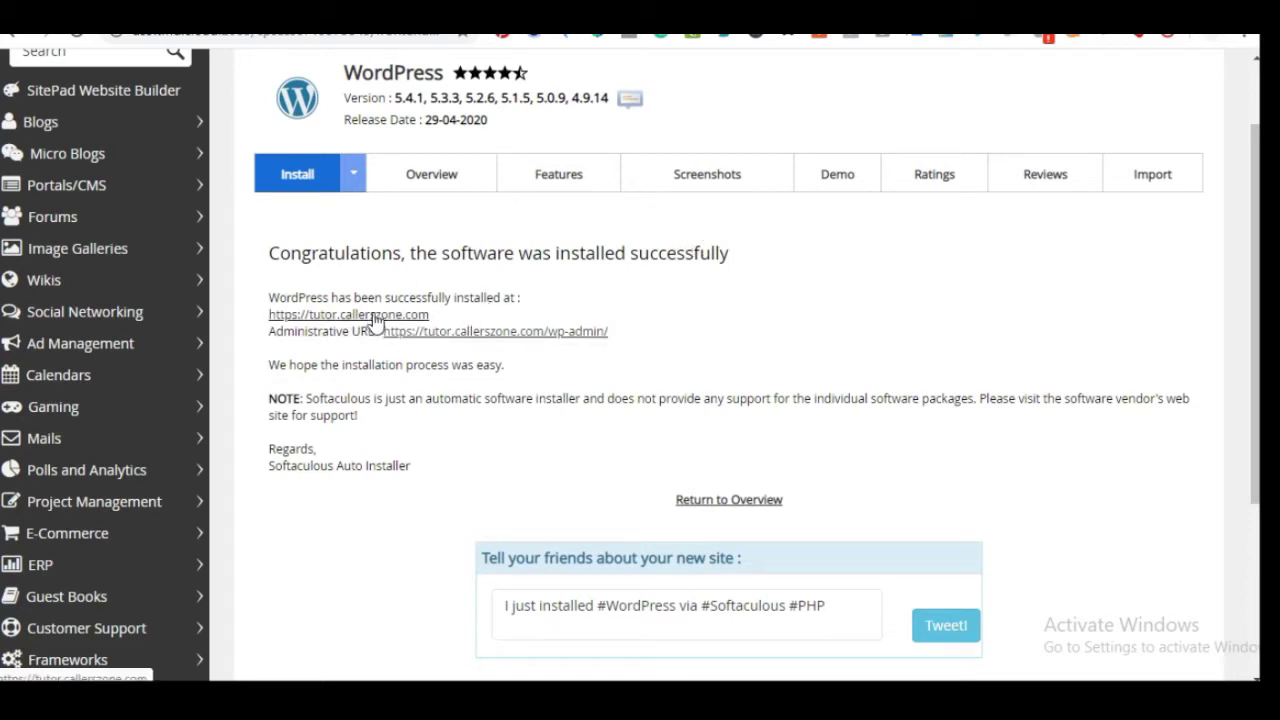
right_click(376, 316)
click(421, 331)
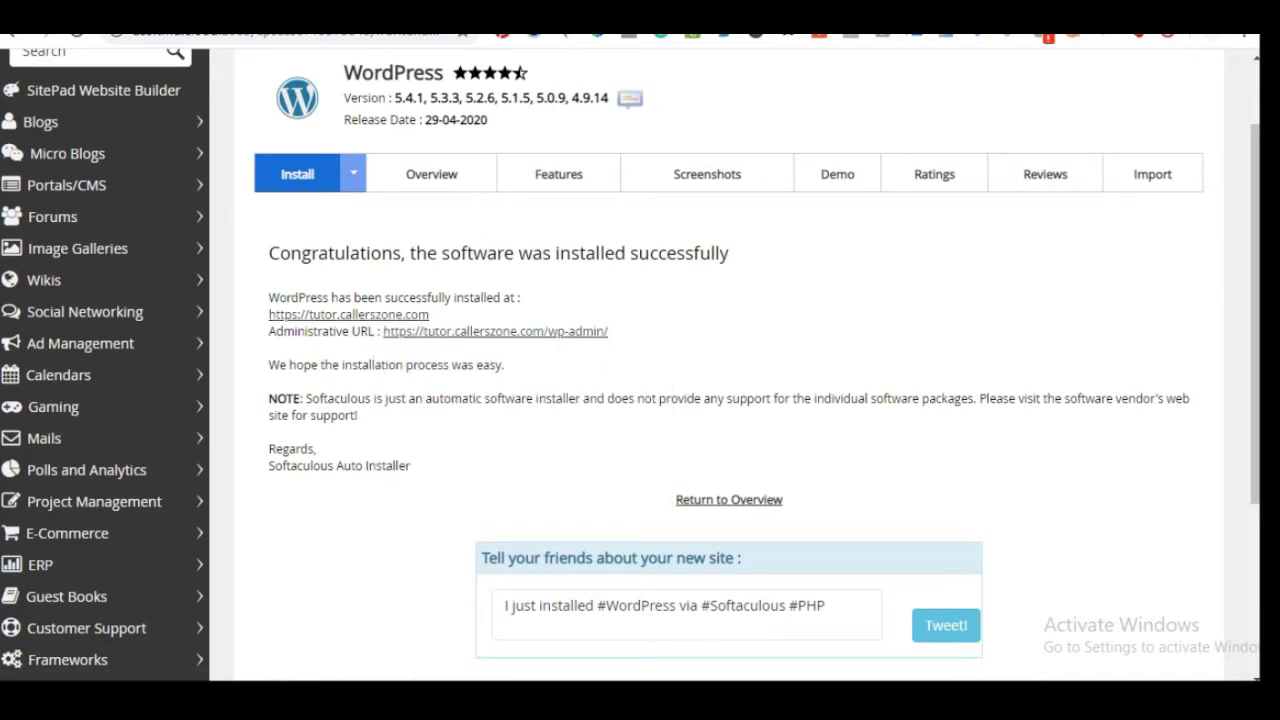
key(ctrl+Tab)
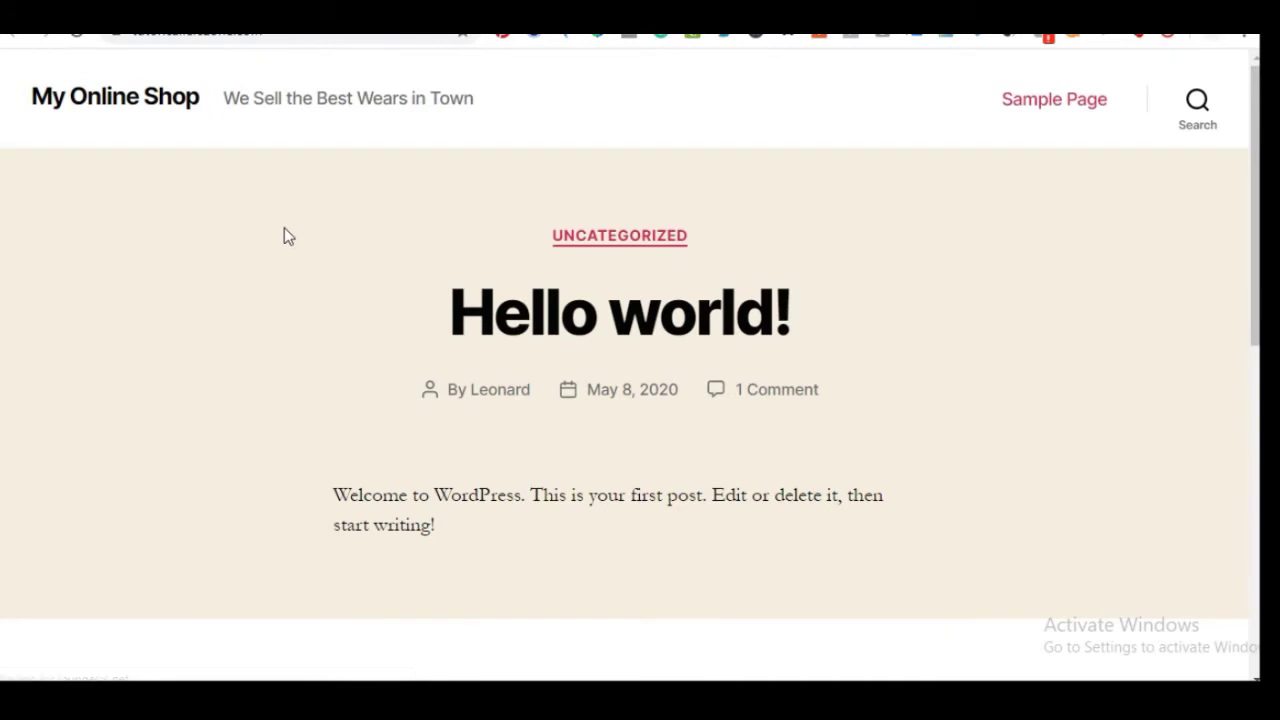
Scroll through the new My Online Shop home page
scroll(402, 408, down, 8)
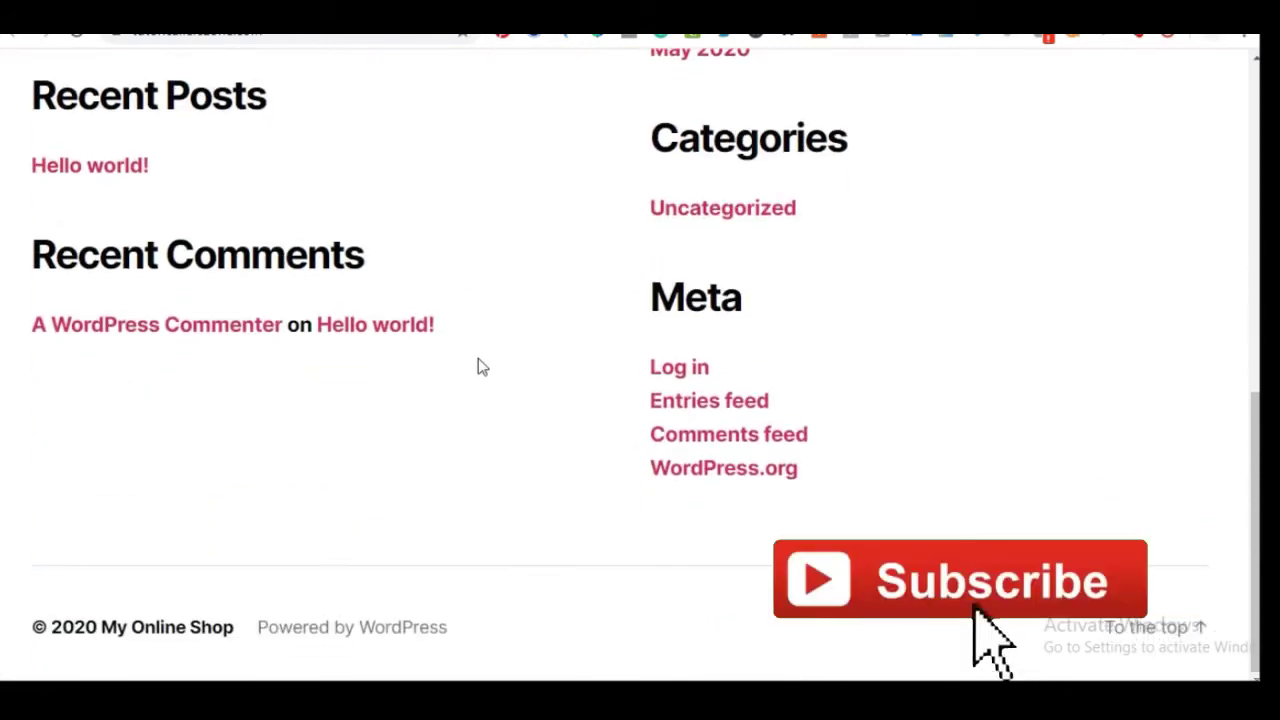
scroll(478, 362, up, 10)
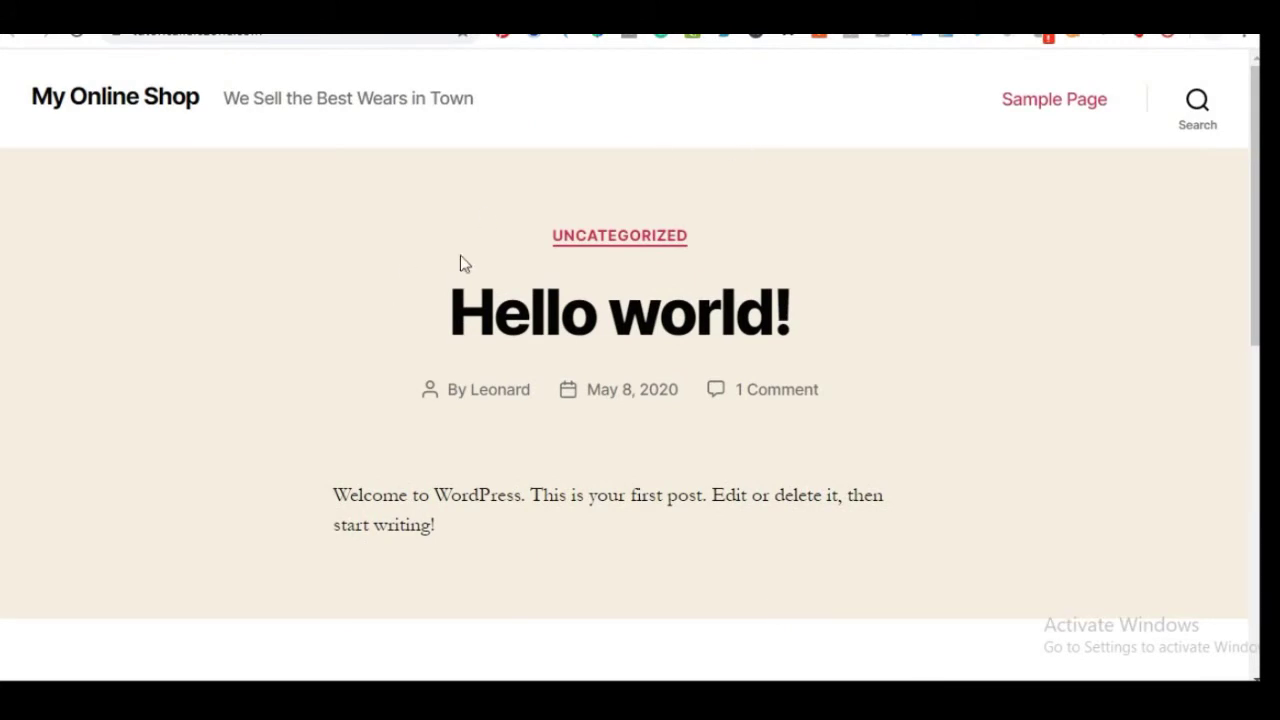
scroll(513, 433, down, 7)
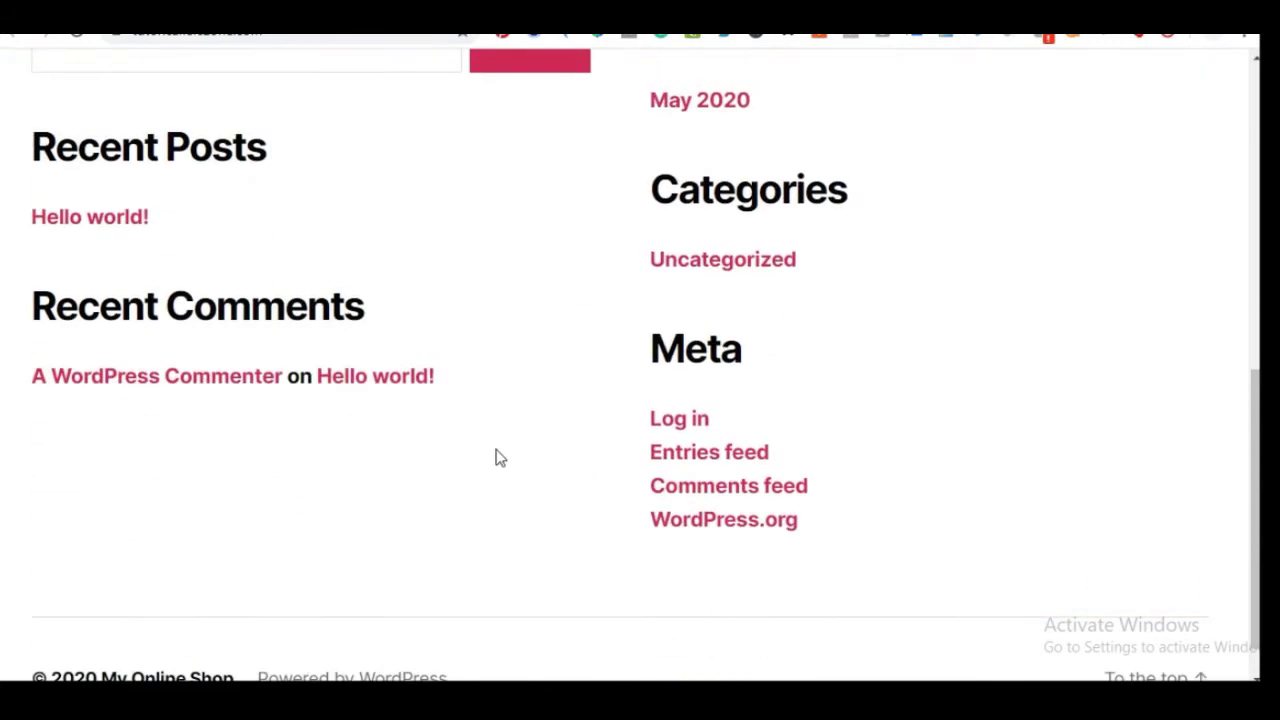
scroll(495, 455, up, 7)
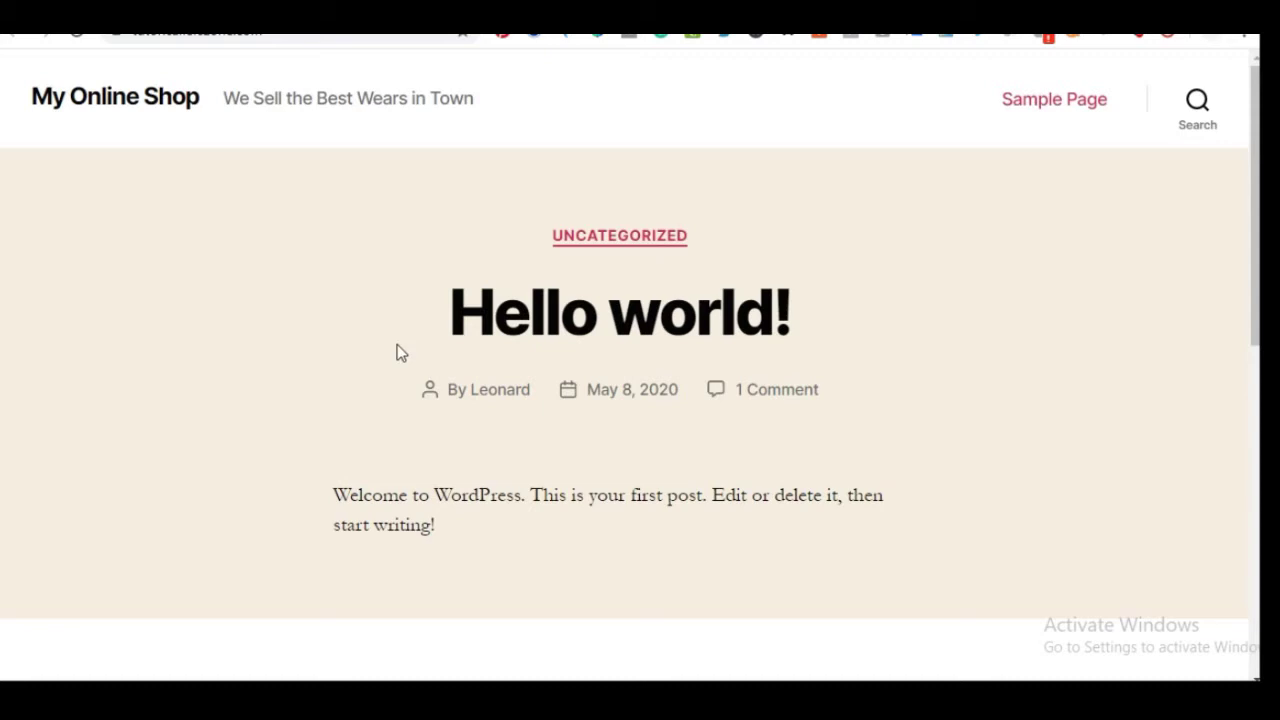
Check the Notepad step list, then bring up link options for the admin URL
key(alt+Tab)
click(578, 283)
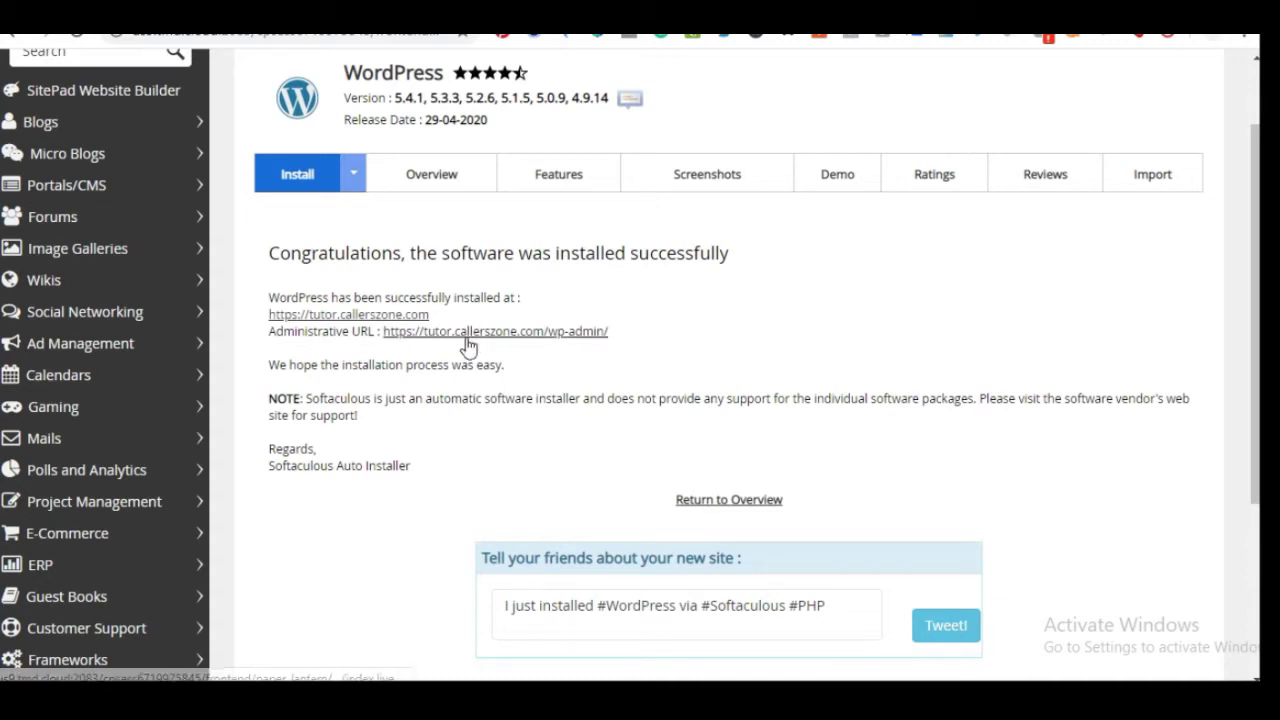
right_click(558, 341)
Open the /wp-admin/ Dashboard in a new tab, comparing it with the success page
click(590, 348)
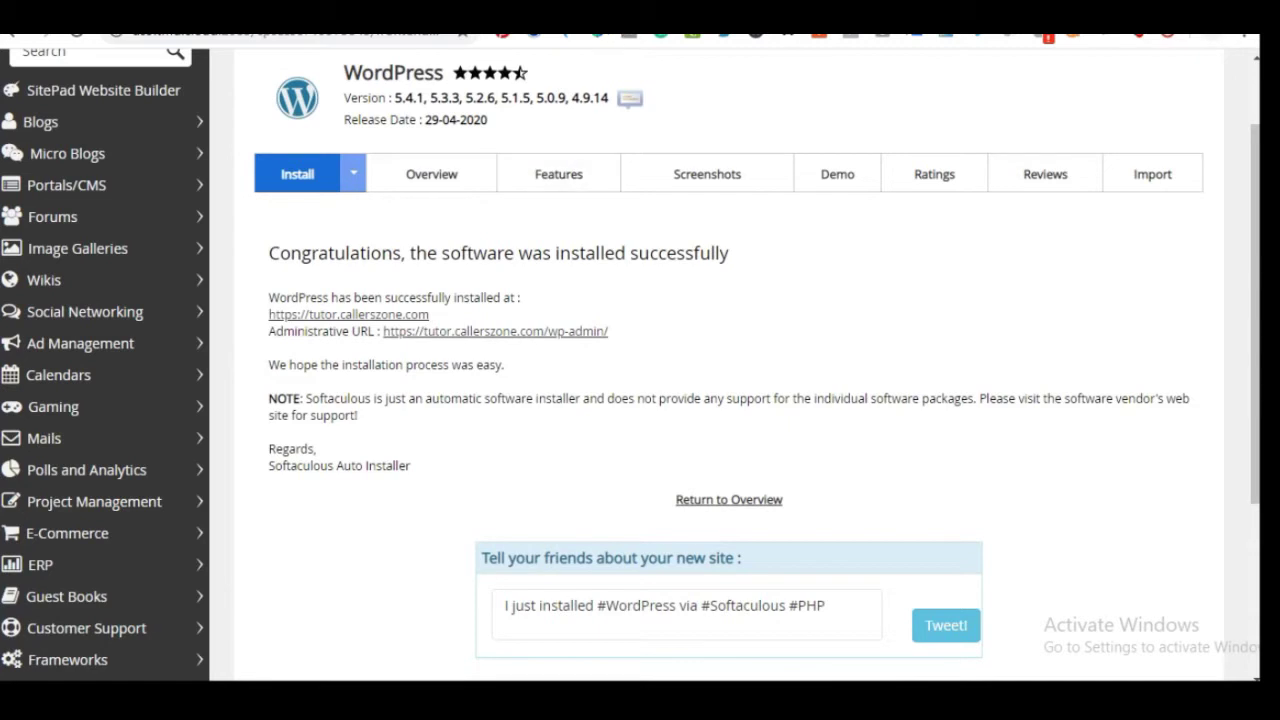
click(620, 20)
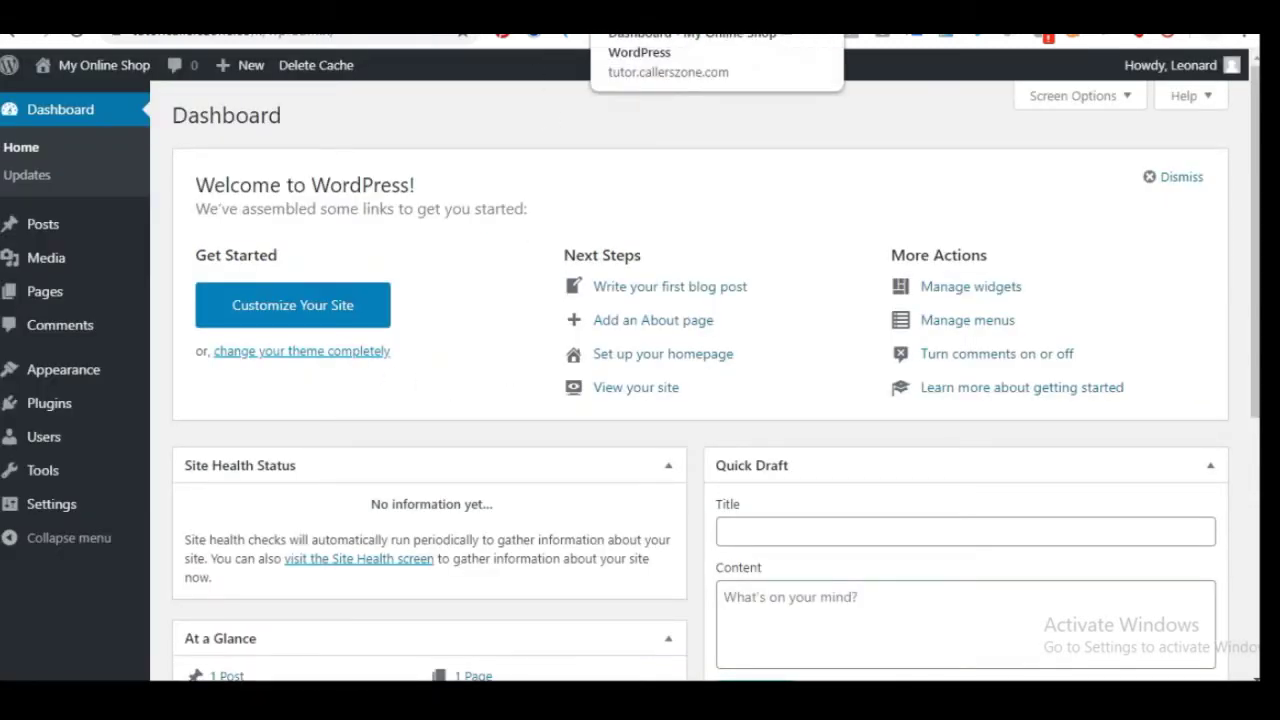
click(430, 20)
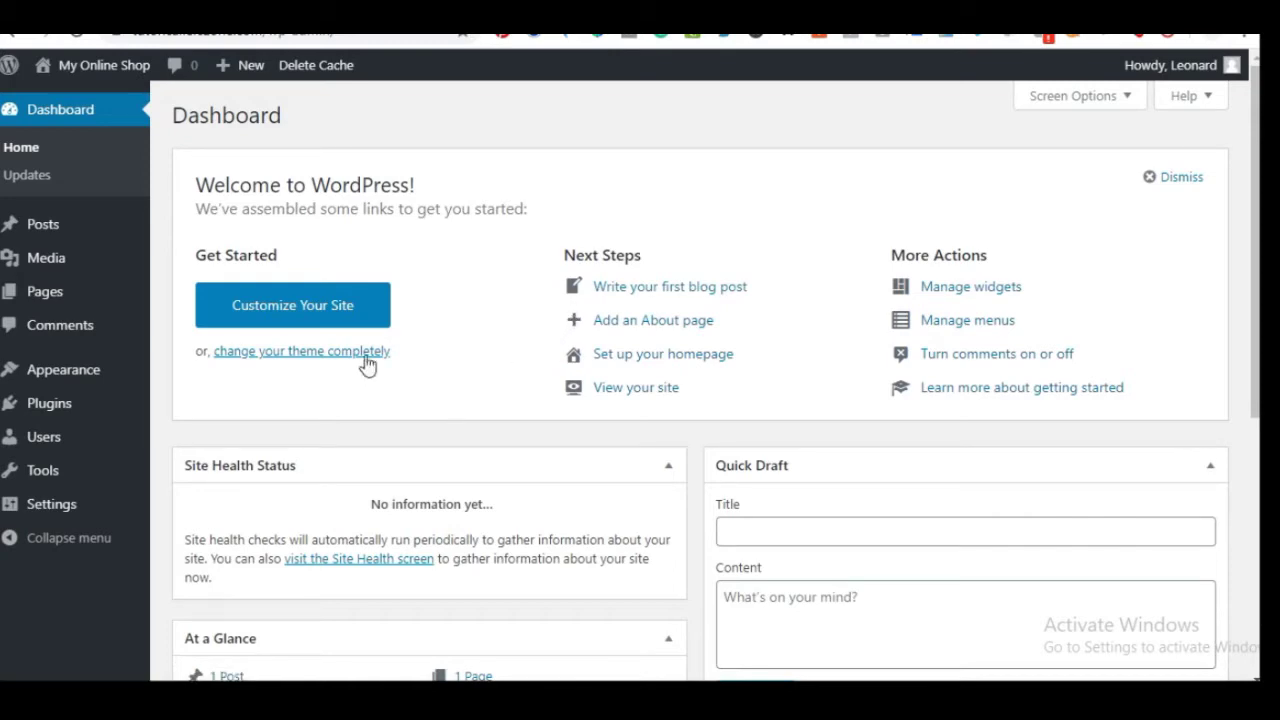
scroll(489, 206, down, 4)
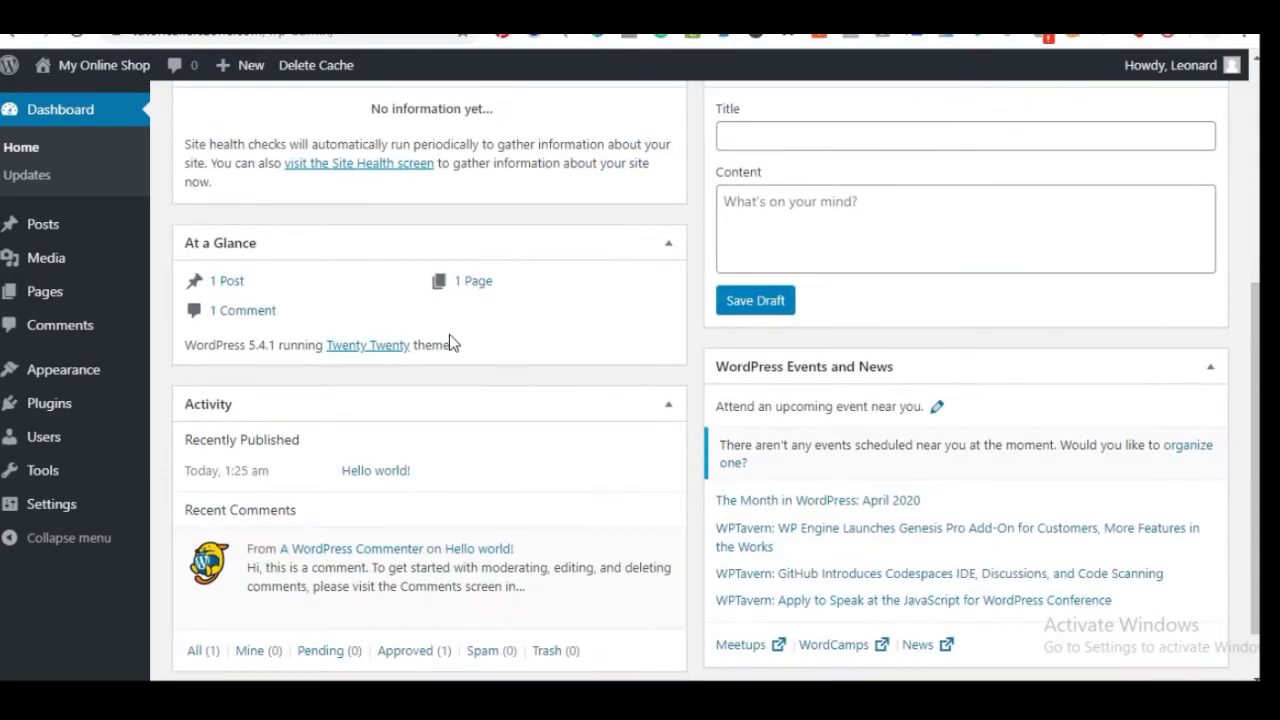
scroll(449, 336, up, 4)
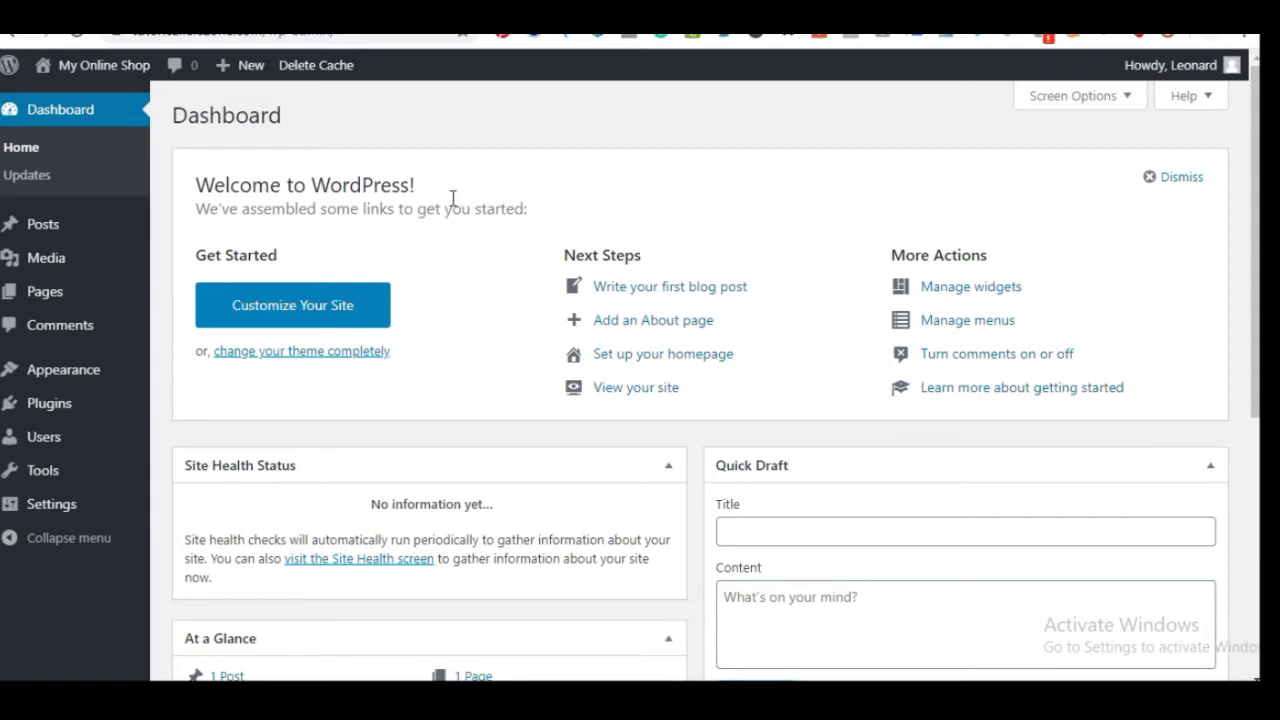
key(ctrl+shift+Tab)
scroll(633, 316, down, 2)
scroll(593, 372, up, 2)
mouse_move(83, 369)
Go to Appearance > Themes > Add New, toggling the Upload Theme panel open and closed
click(199, 374)
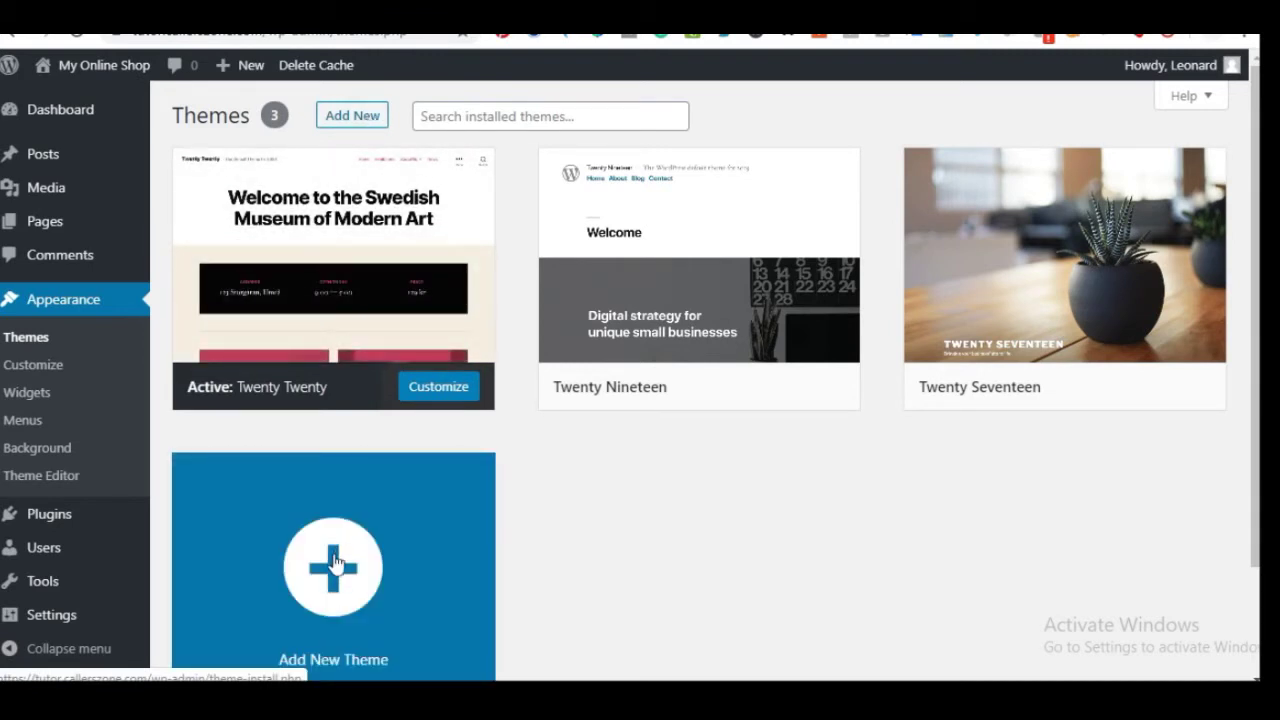
click(306, 586)
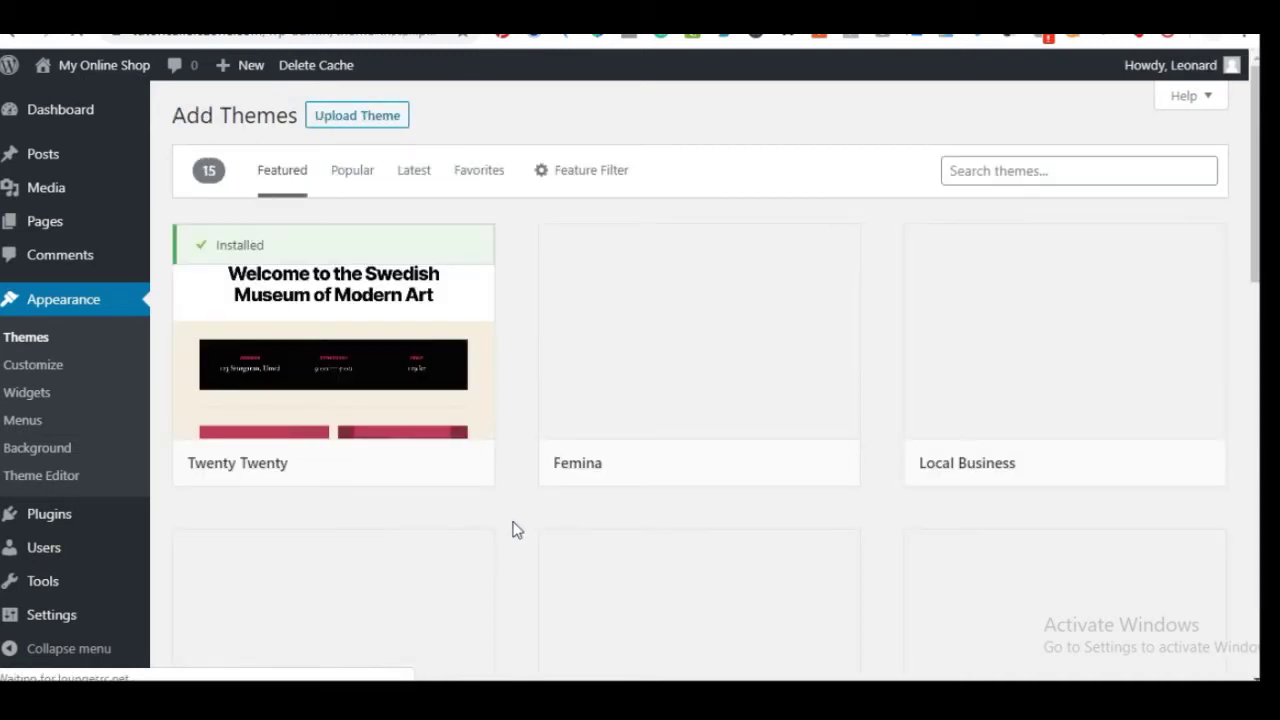
mouse_move(449, 423)
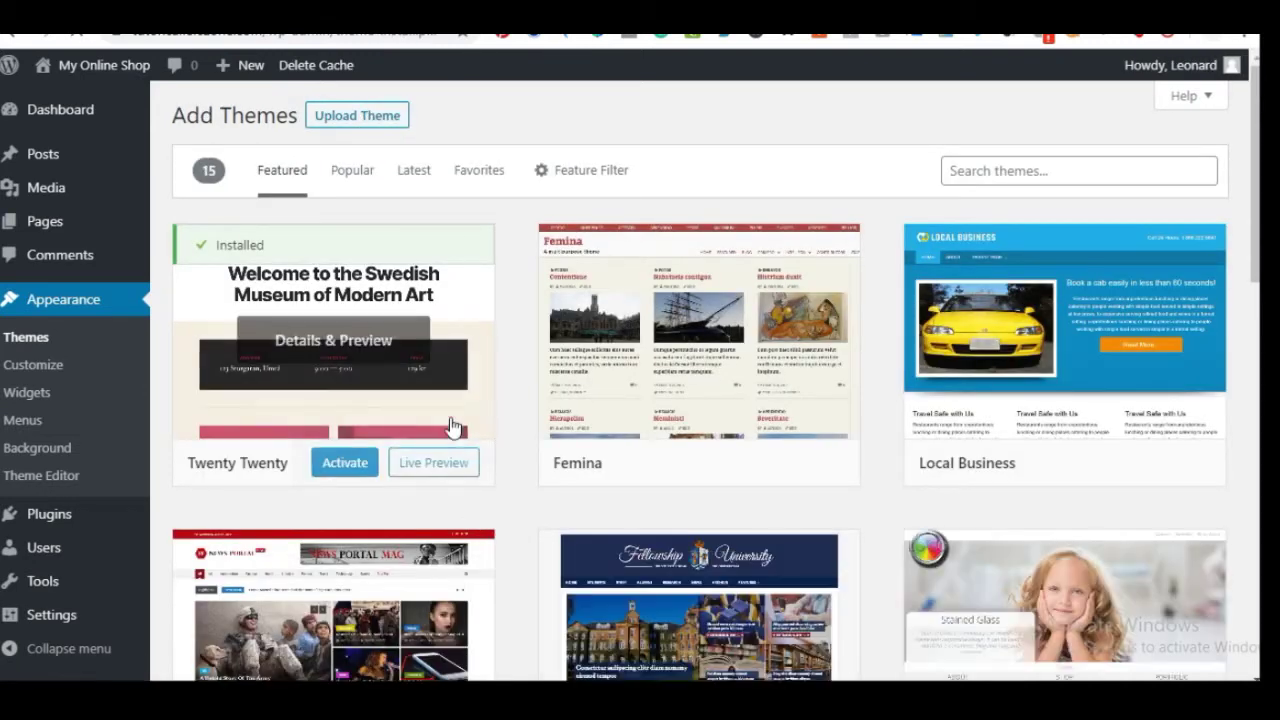
click(355, 118)
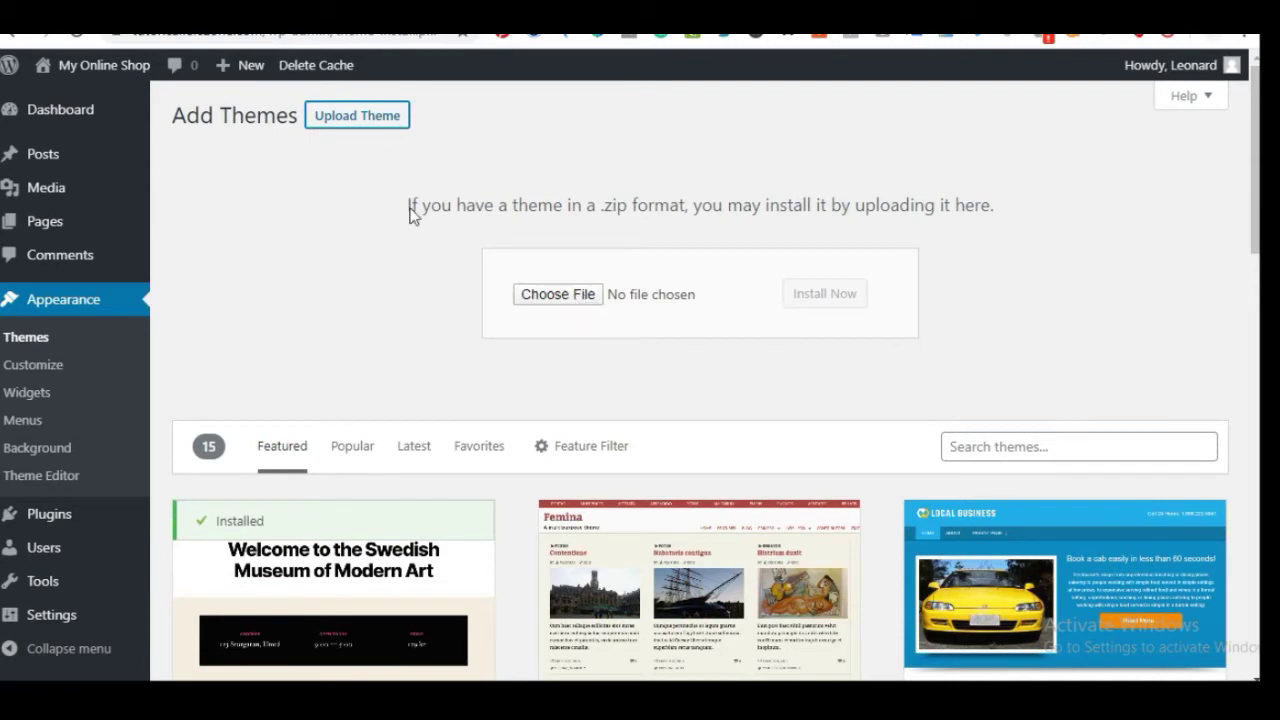
click(343, 114)
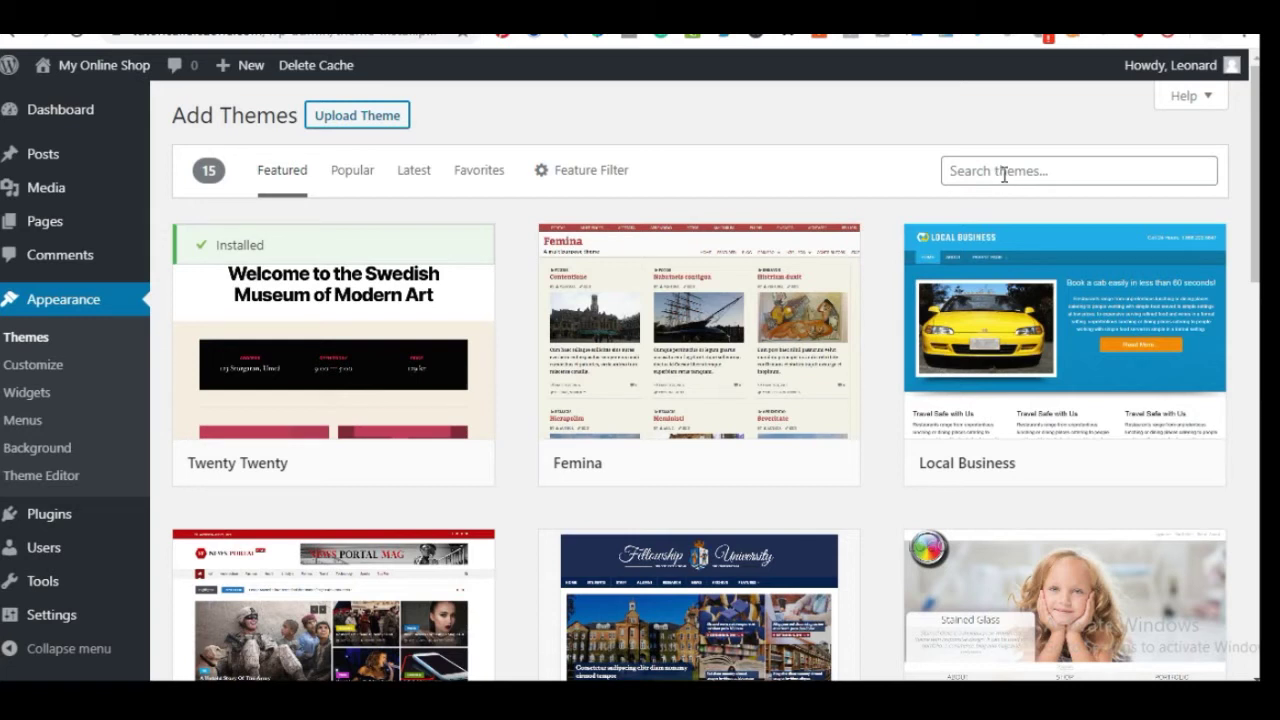
click(1004, 172)
Search themes for 'astra', then install and activate the Astra theme
text(astral)
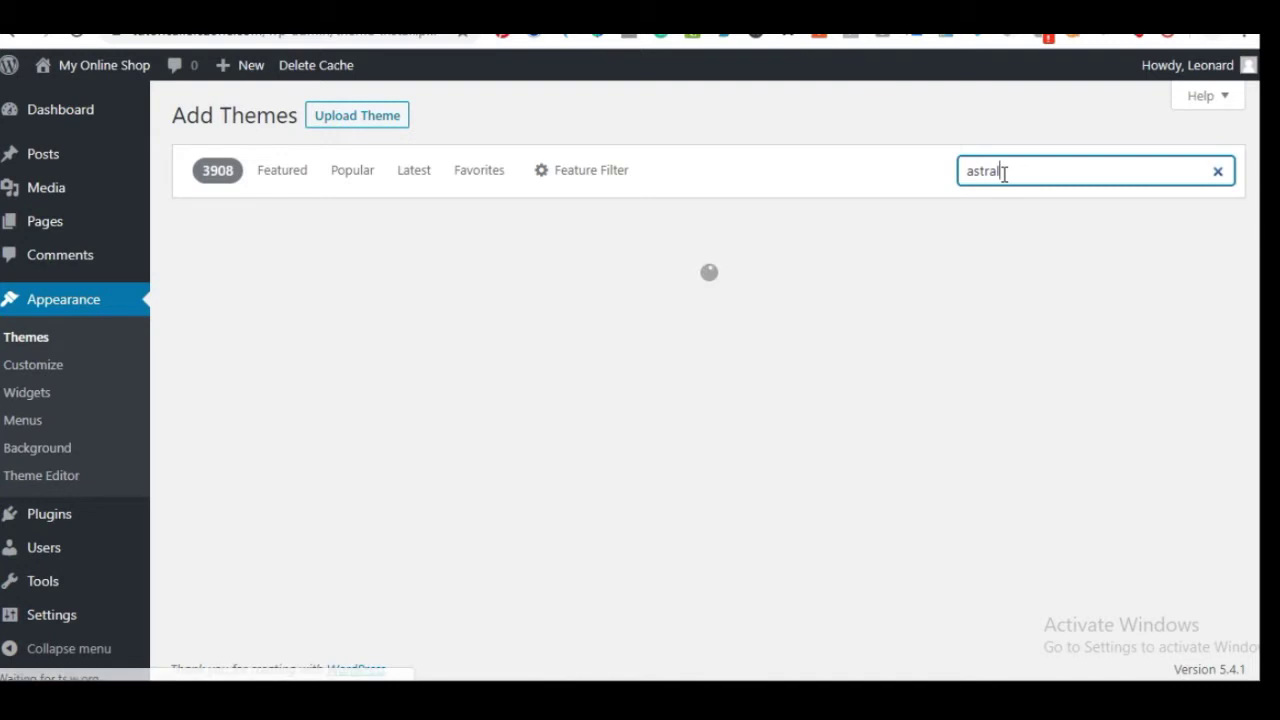
key(BackSpace)
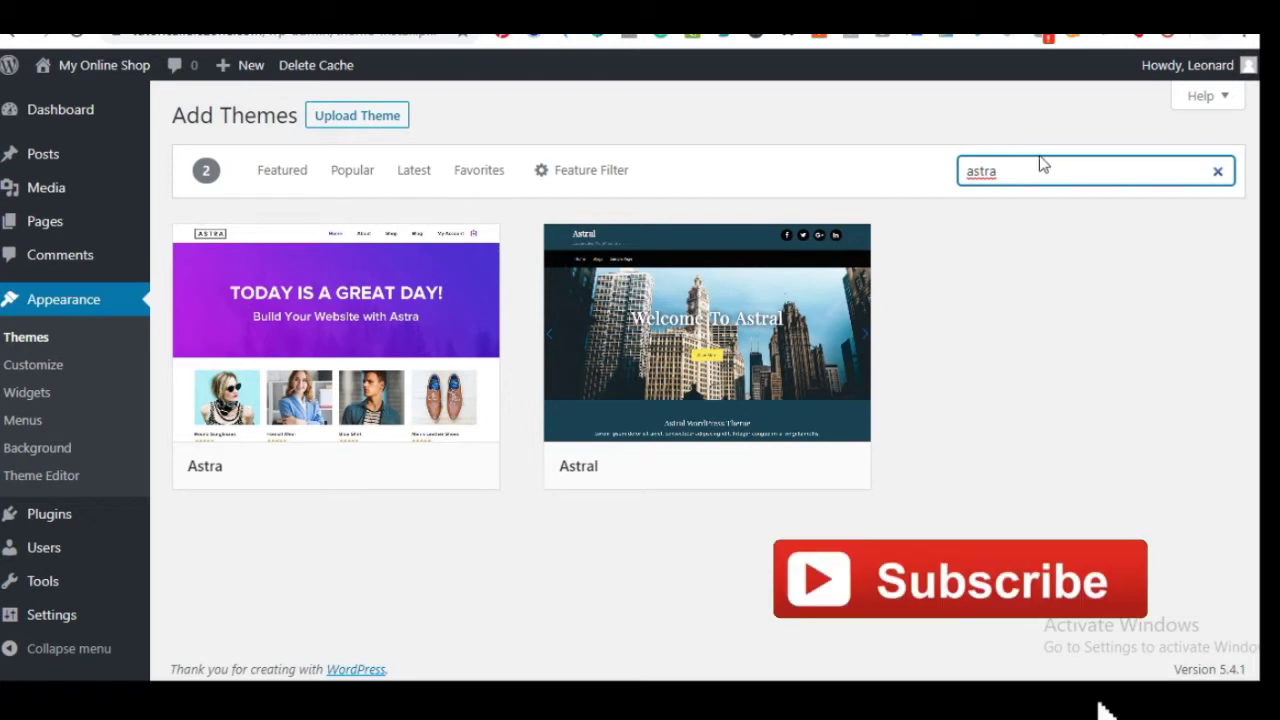
mouse_move(286, 357)
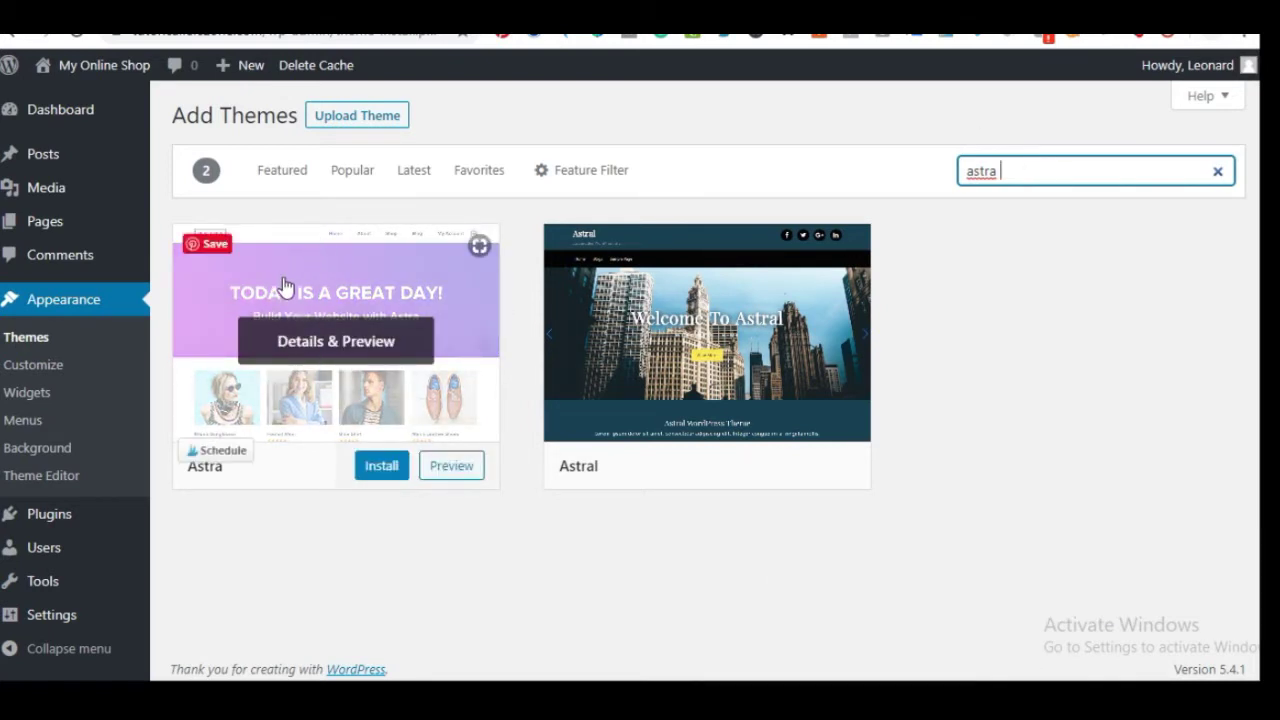
click(390, 466)
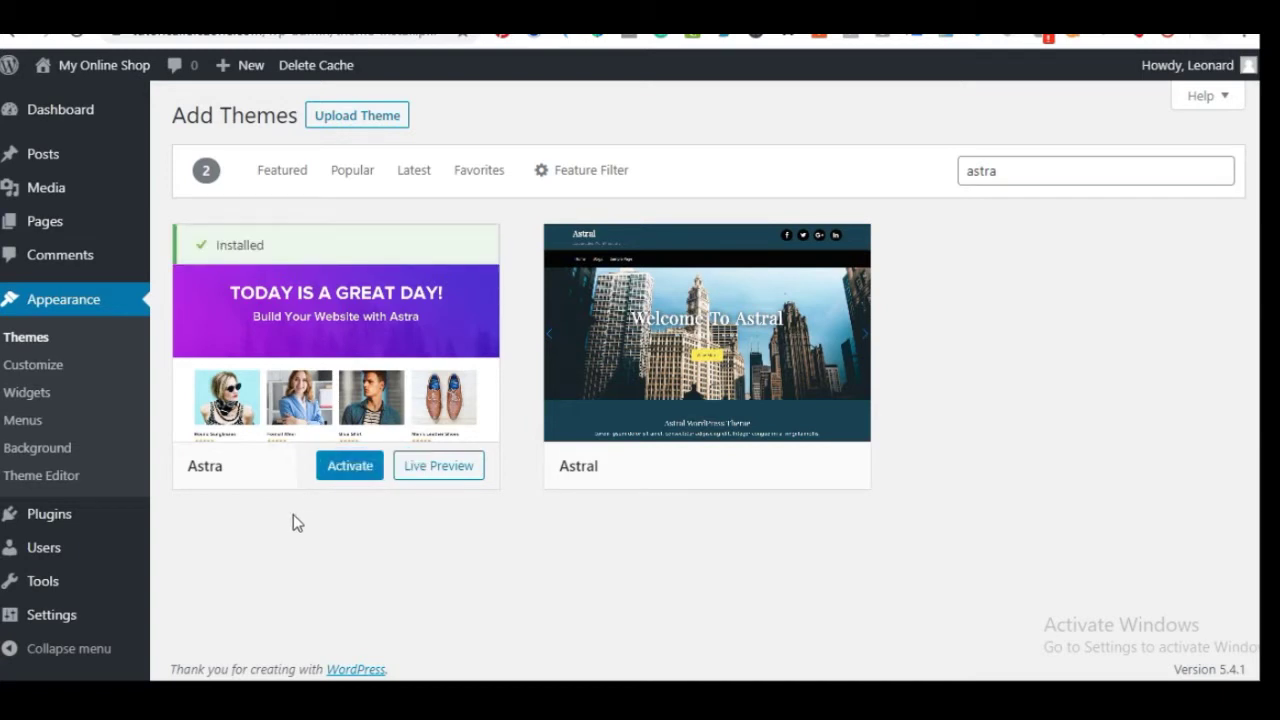
click(352, 470)
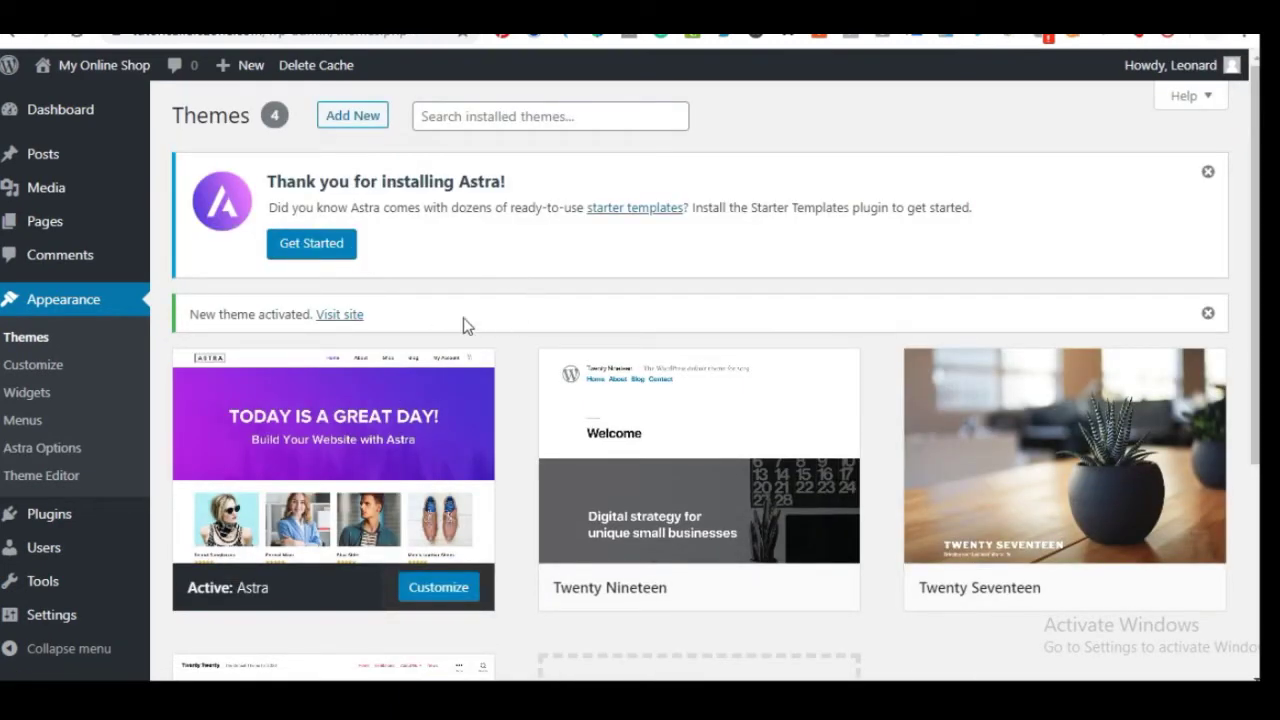
mouse_move(370, 487)
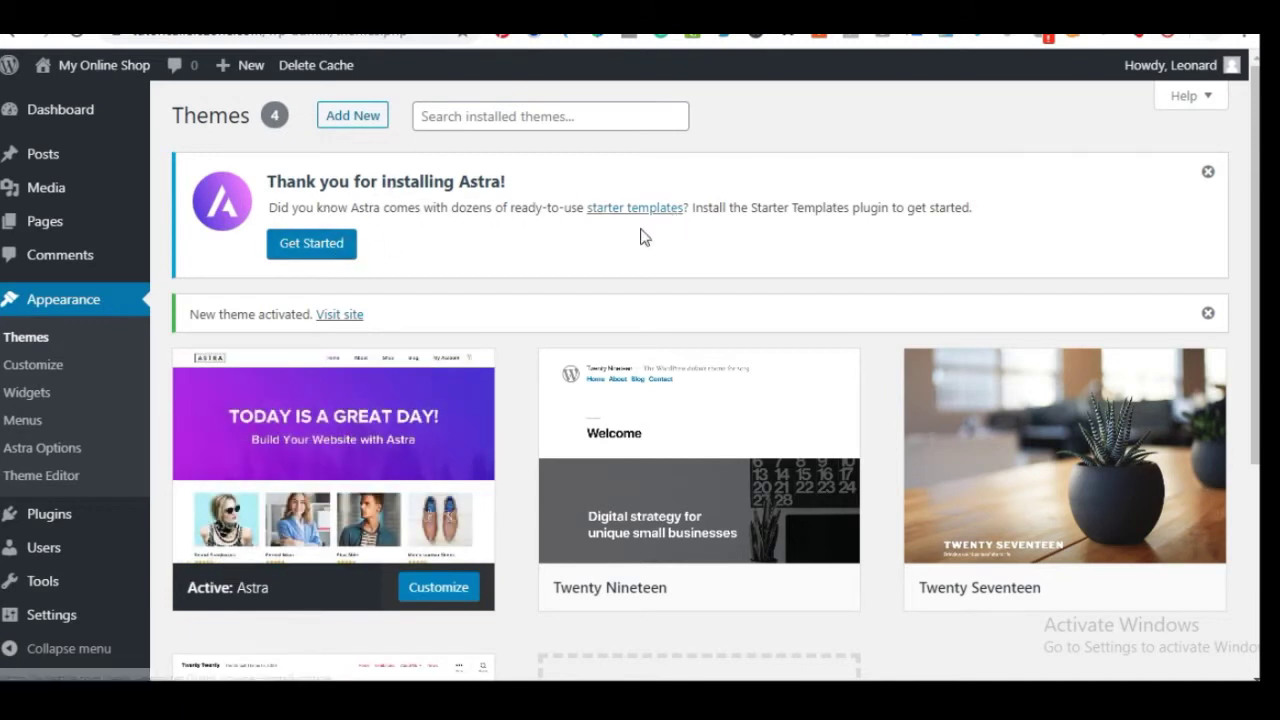
click(303, 250)
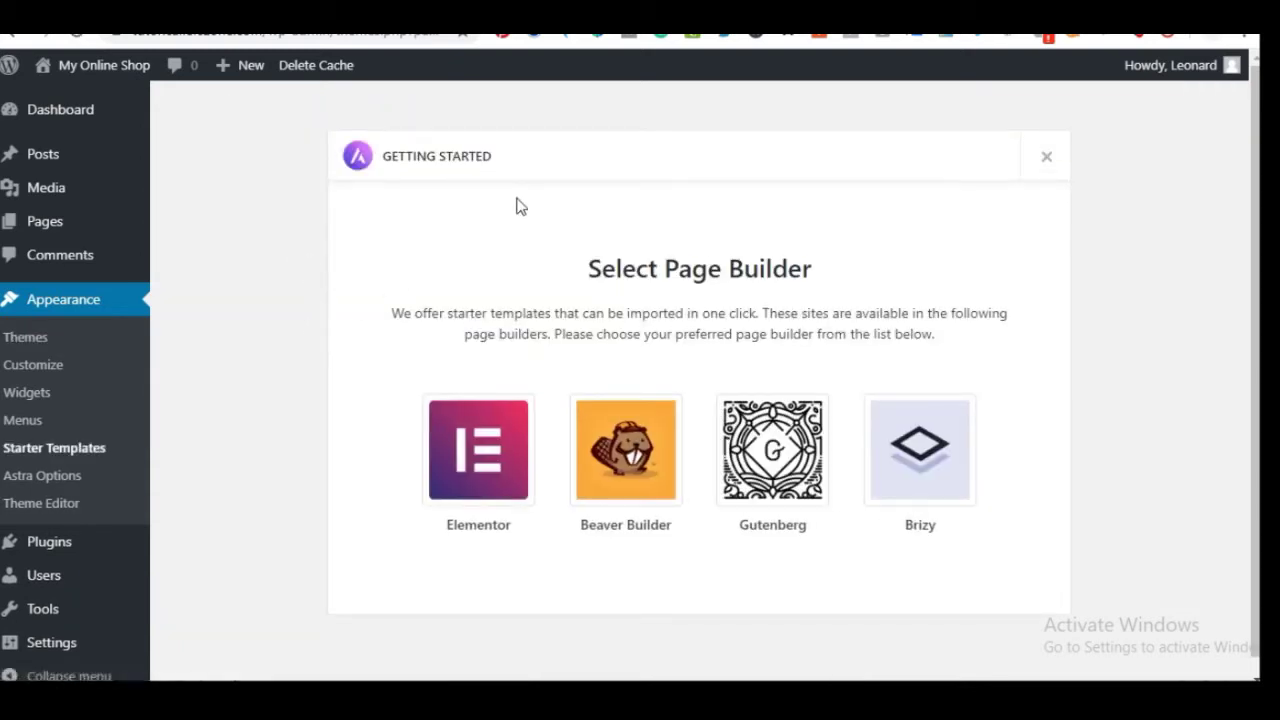
Pick Elementor as page builder, browse its site templates, and open the category filter
click(465, 458)
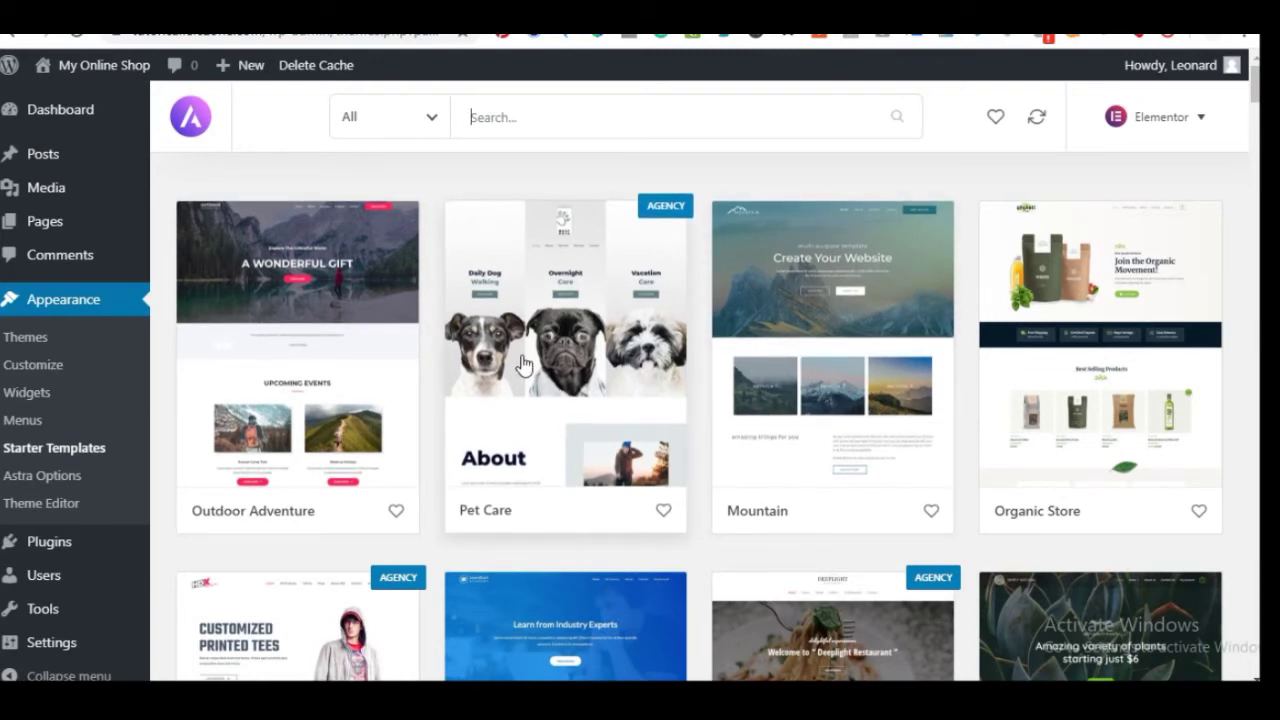
scroll(523, 380, down, 3)
scroll(526, 383, down, 4)
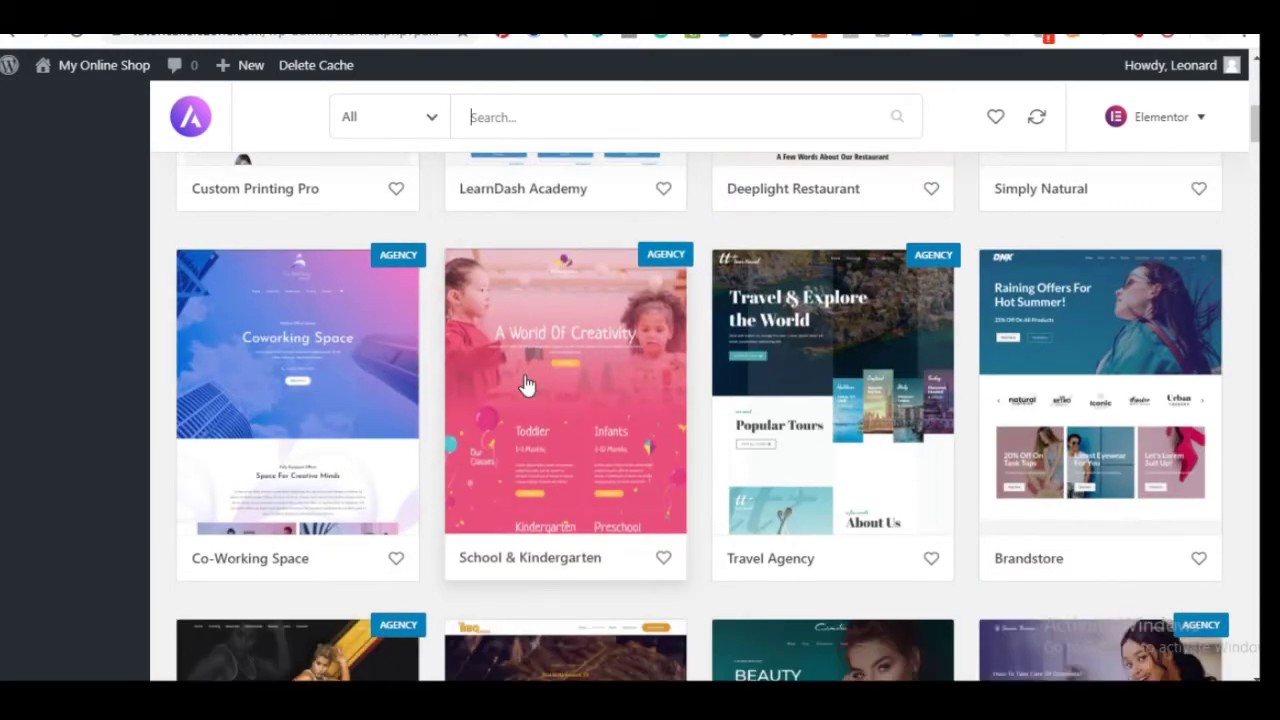
scroll(550, 343, up, 5)
scroll(555, 345, down, 6)
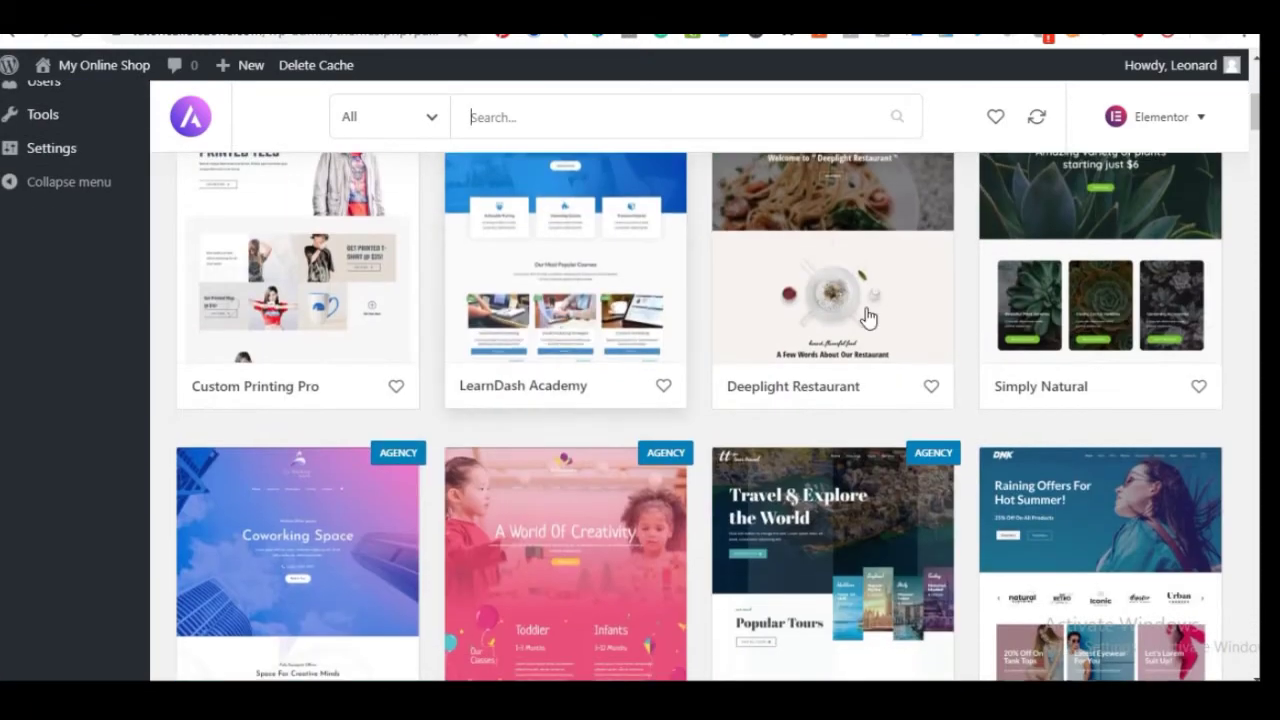
scroll(810, 366, up, 10)
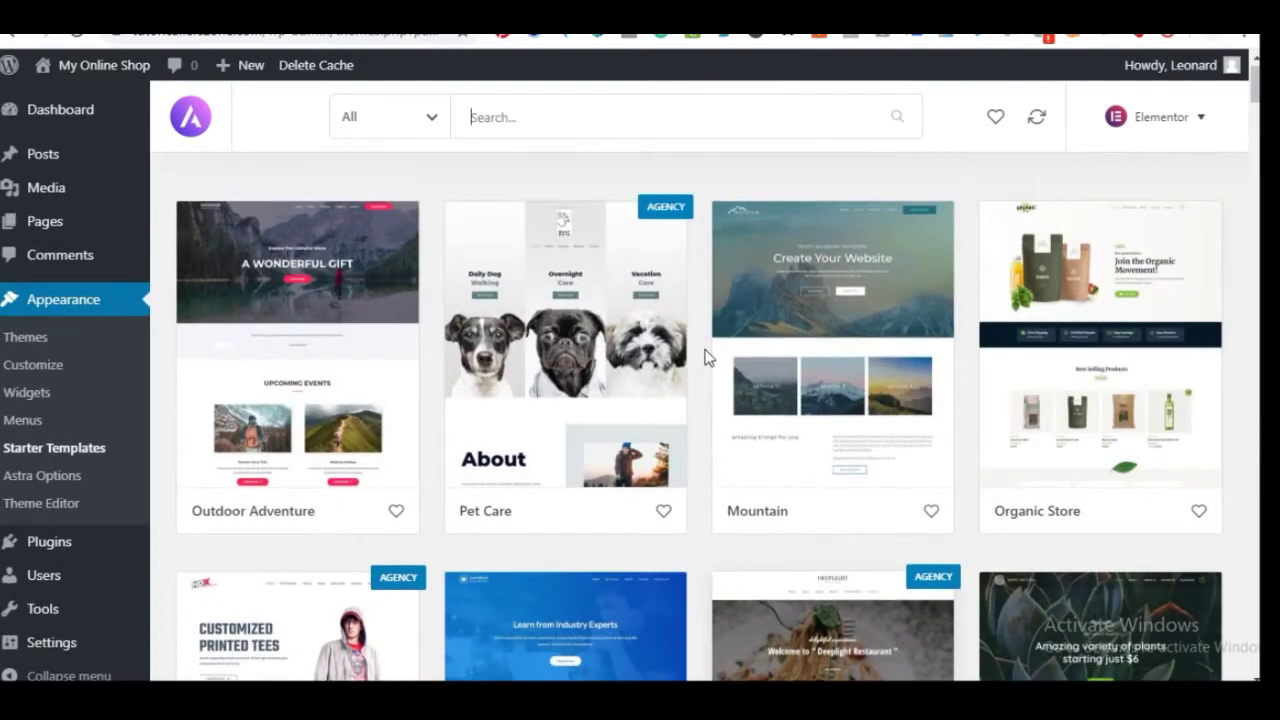
click(431, 119)
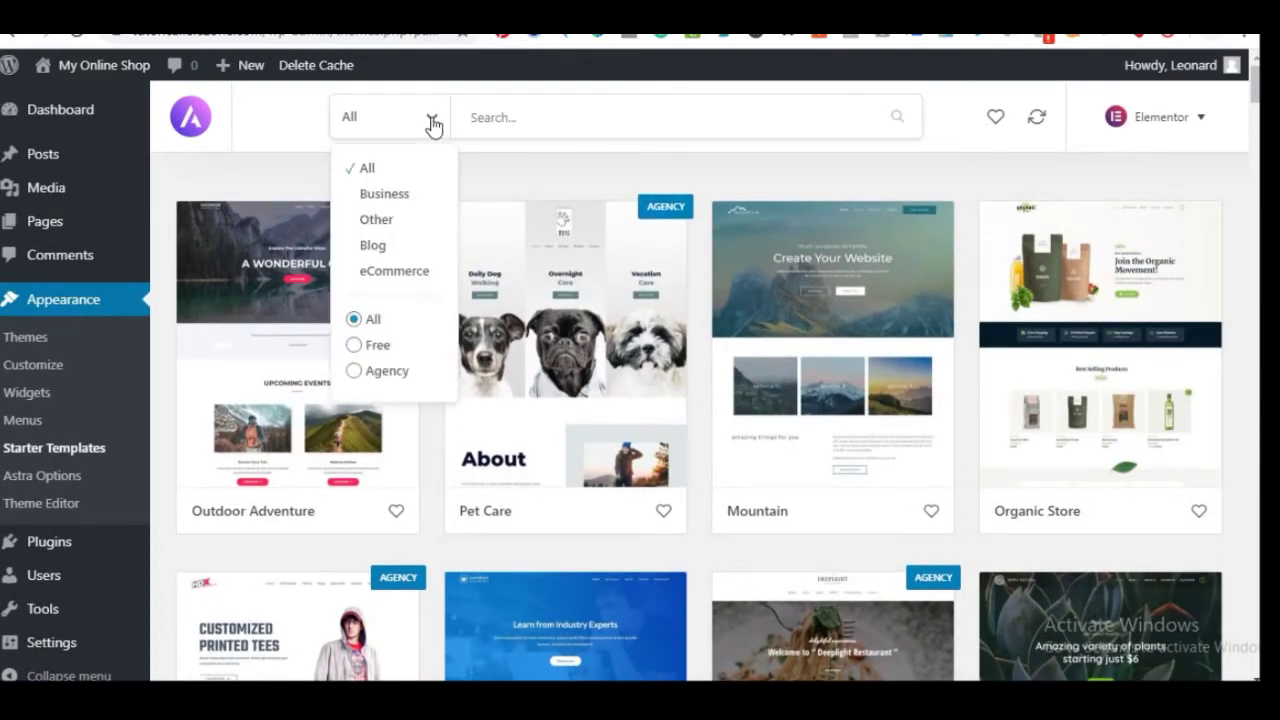
Filter templates to eCommerce, open the Brandstore template and start importing the complete site
click(392, 276)
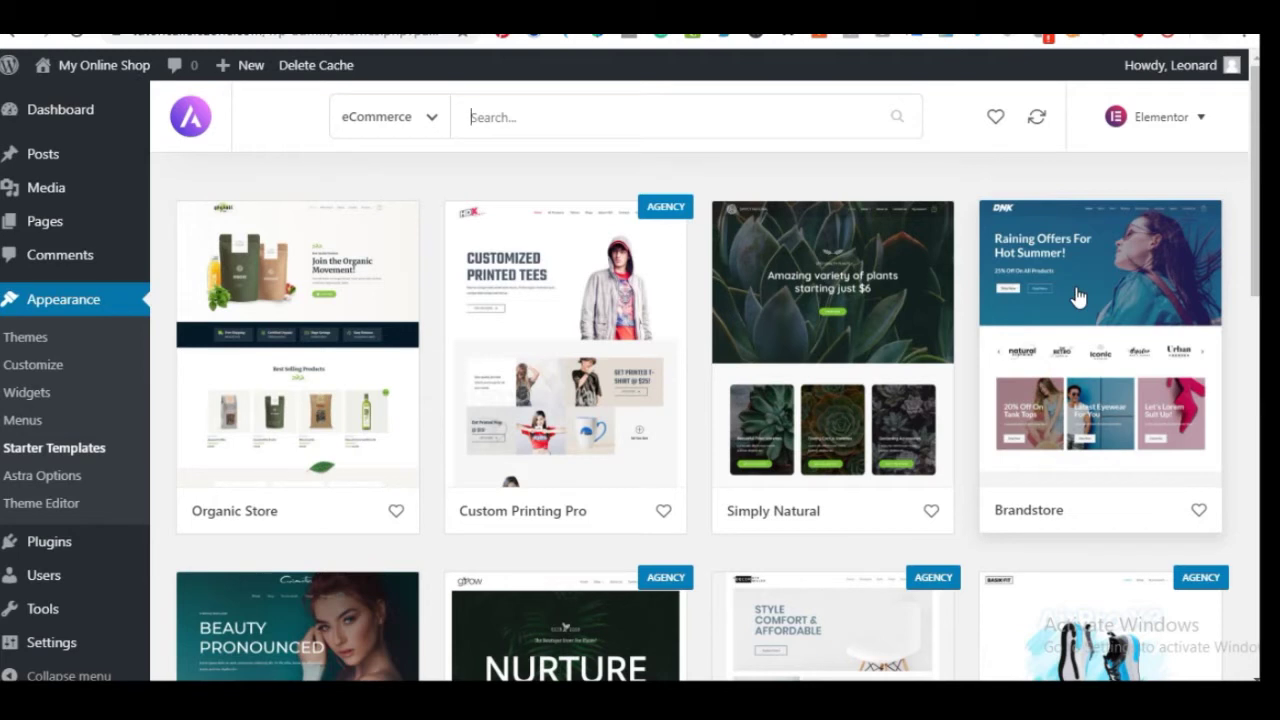
click(1078, 297)
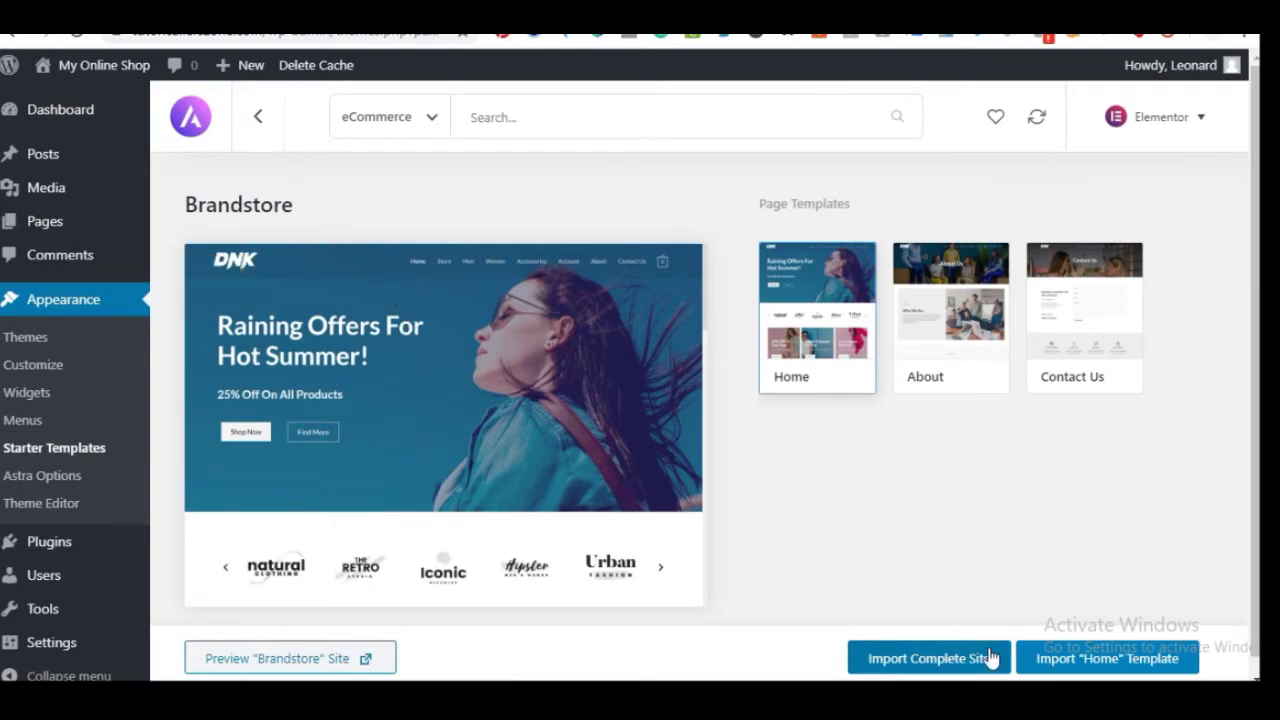
click(922, 660)
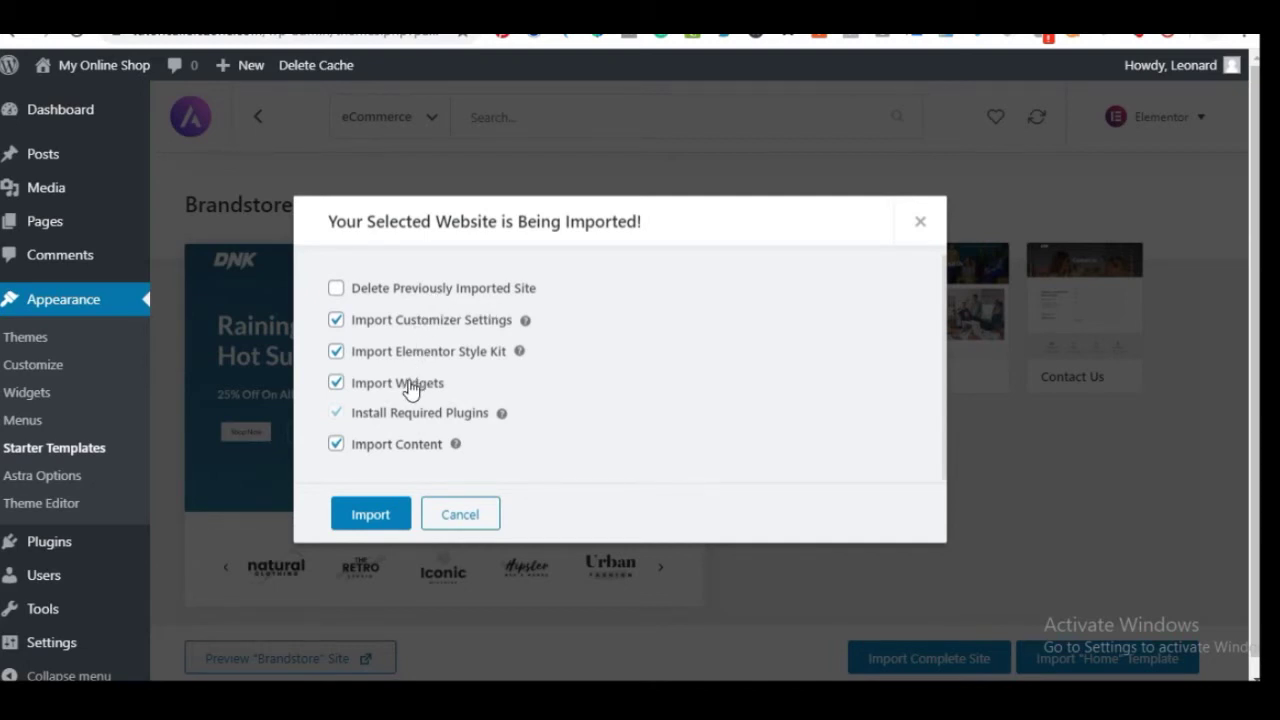
Import the Brandstore site with the default options until 'Imported Successfully!' appears
click(372, 515)
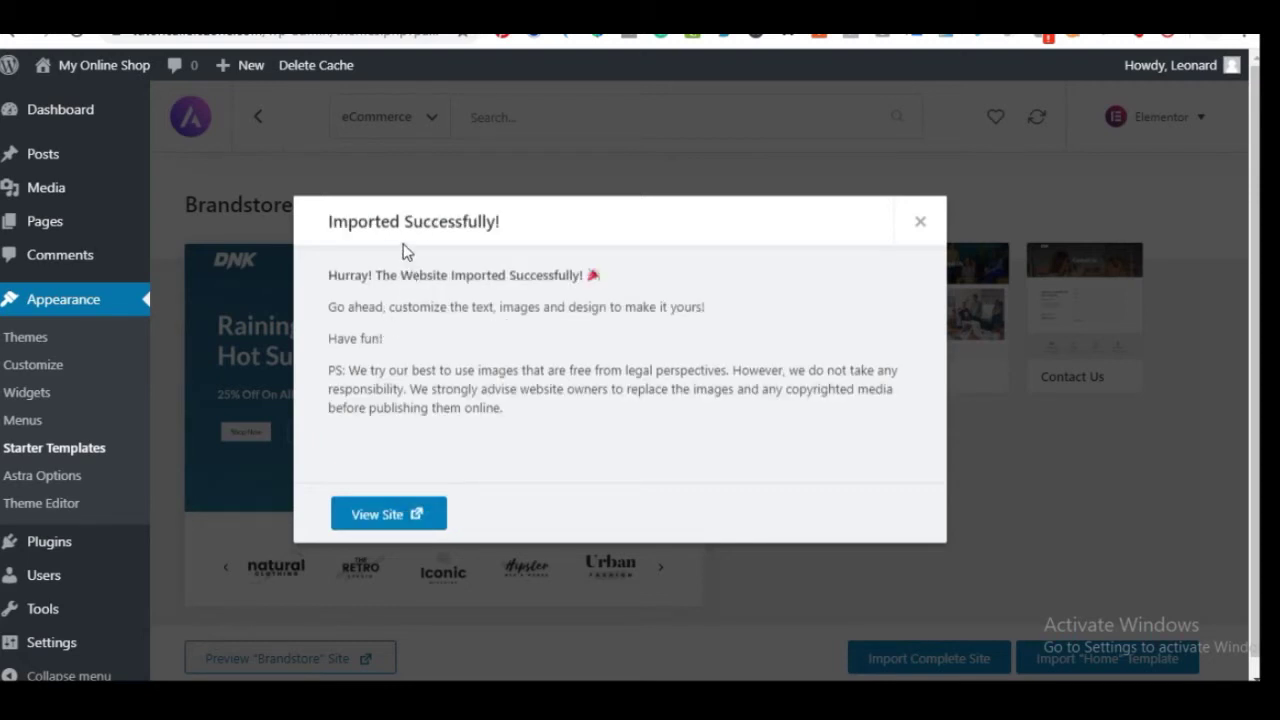
View the newly imported Brandstore storefront and scroll through its home page
click(400, 515)
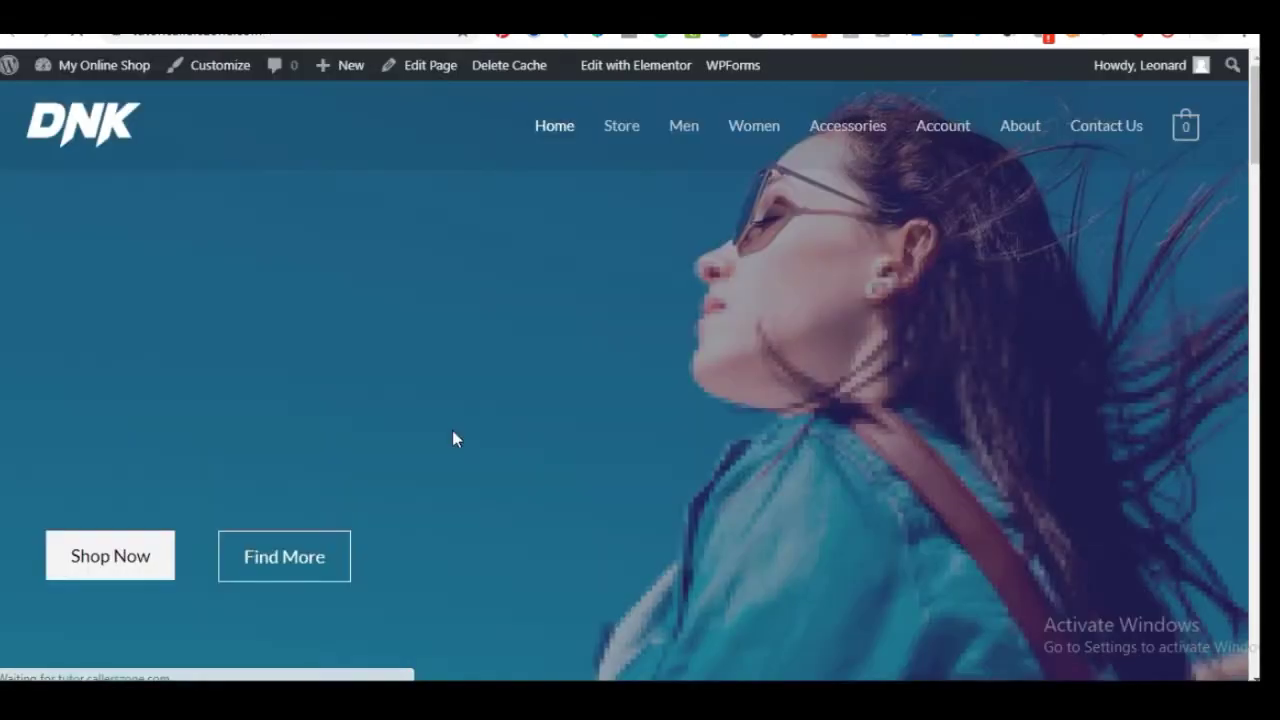
scroll(452, 430, down, 4)
scroll(459, 439, up, 4)
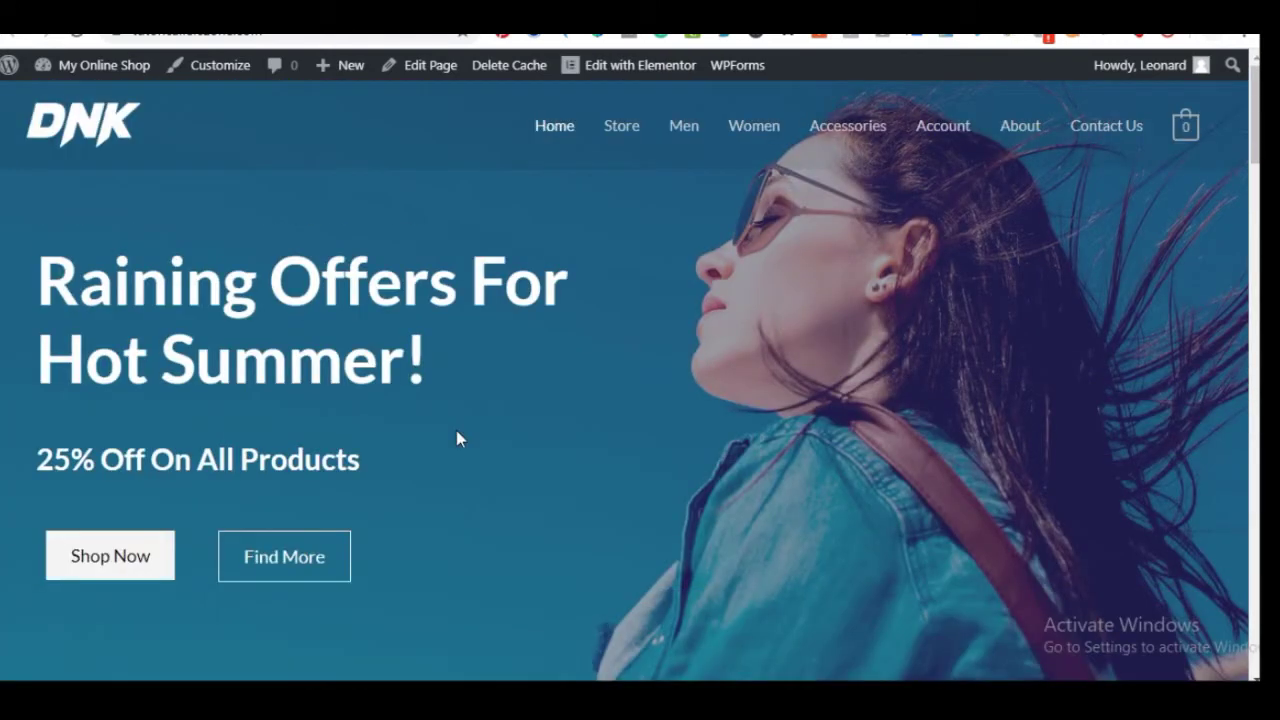
scroll(455, 438, down, 10)
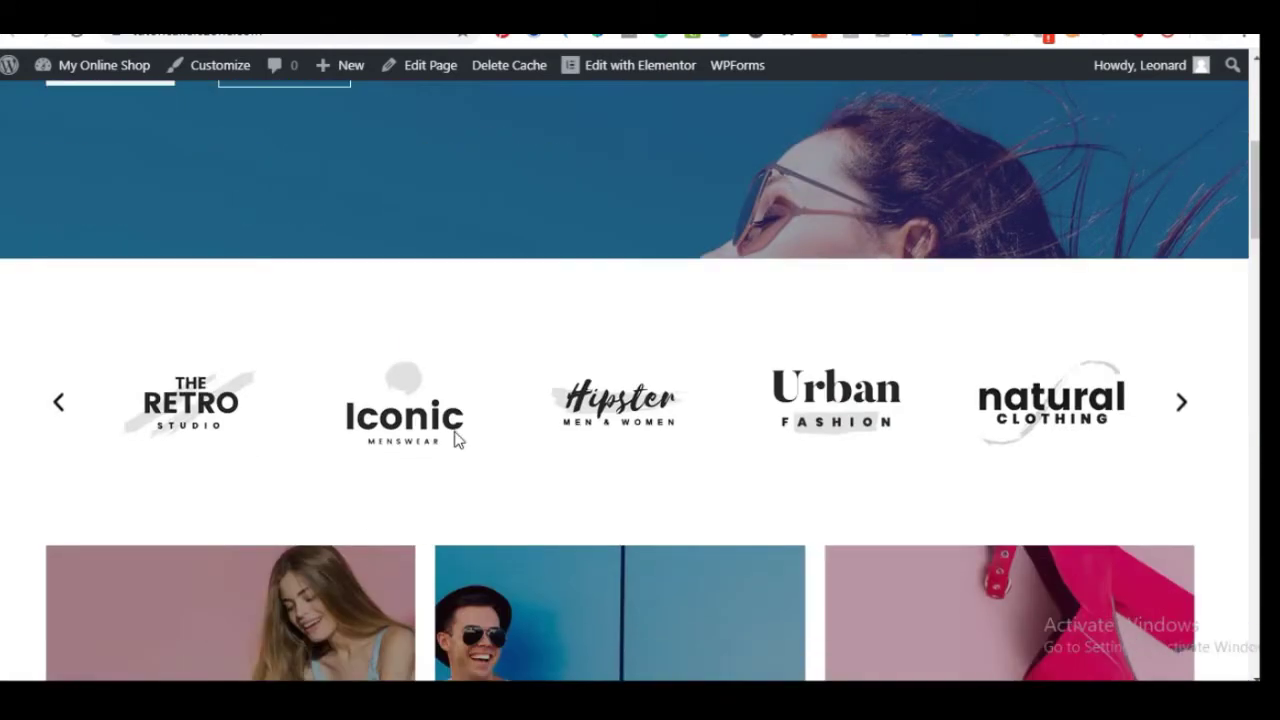
scroll(455, 438, down, 5)
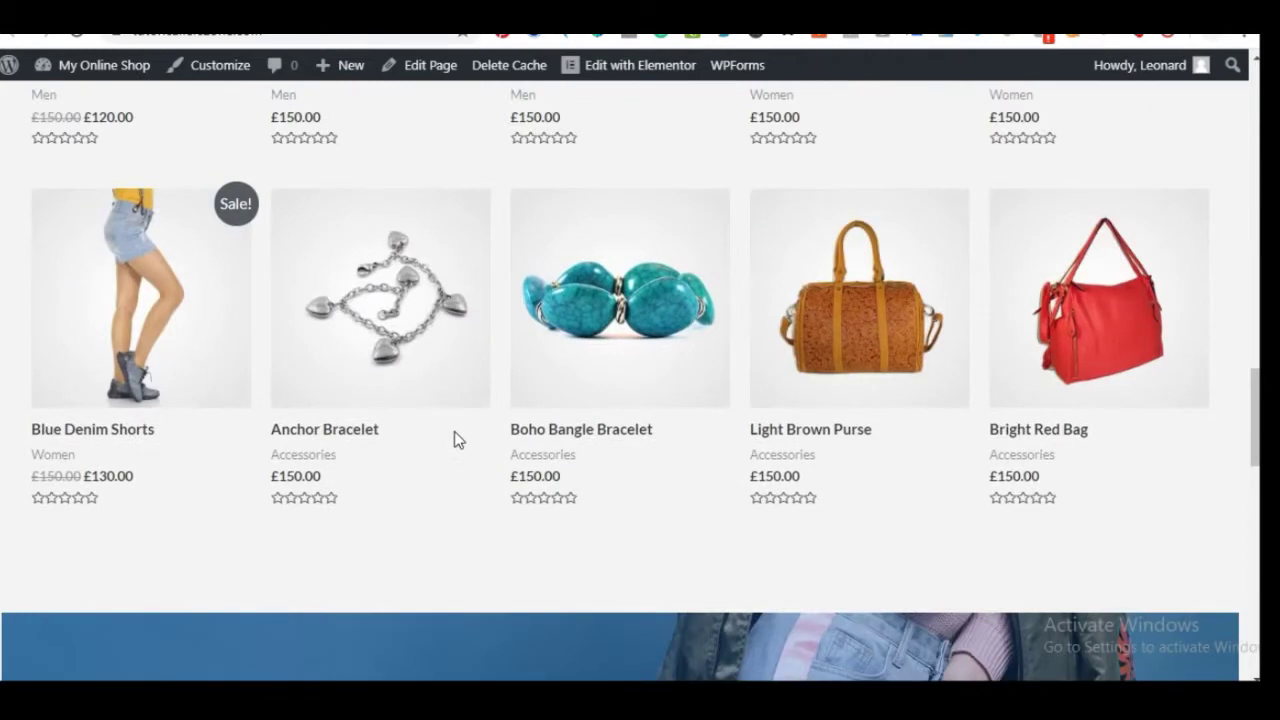
scroll(455, 440, up, 4)
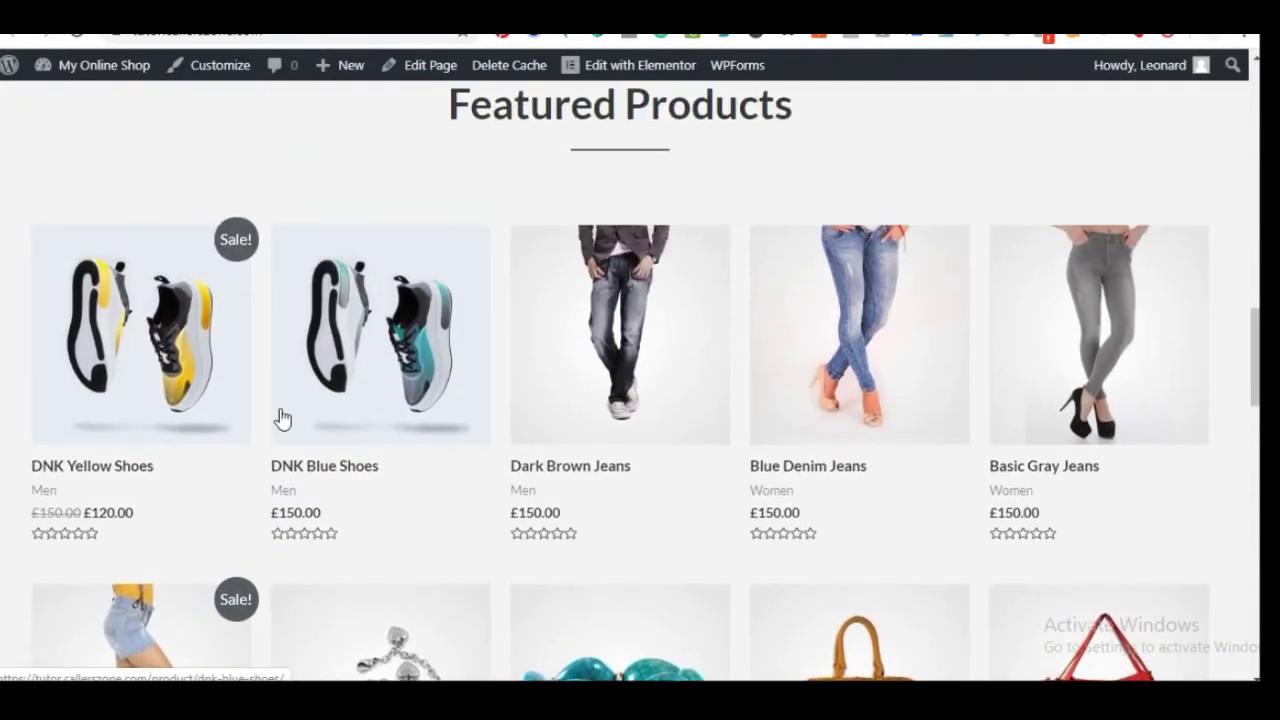
scroll(560, 449, down, 3)
scroll(532, 492, down, 3)
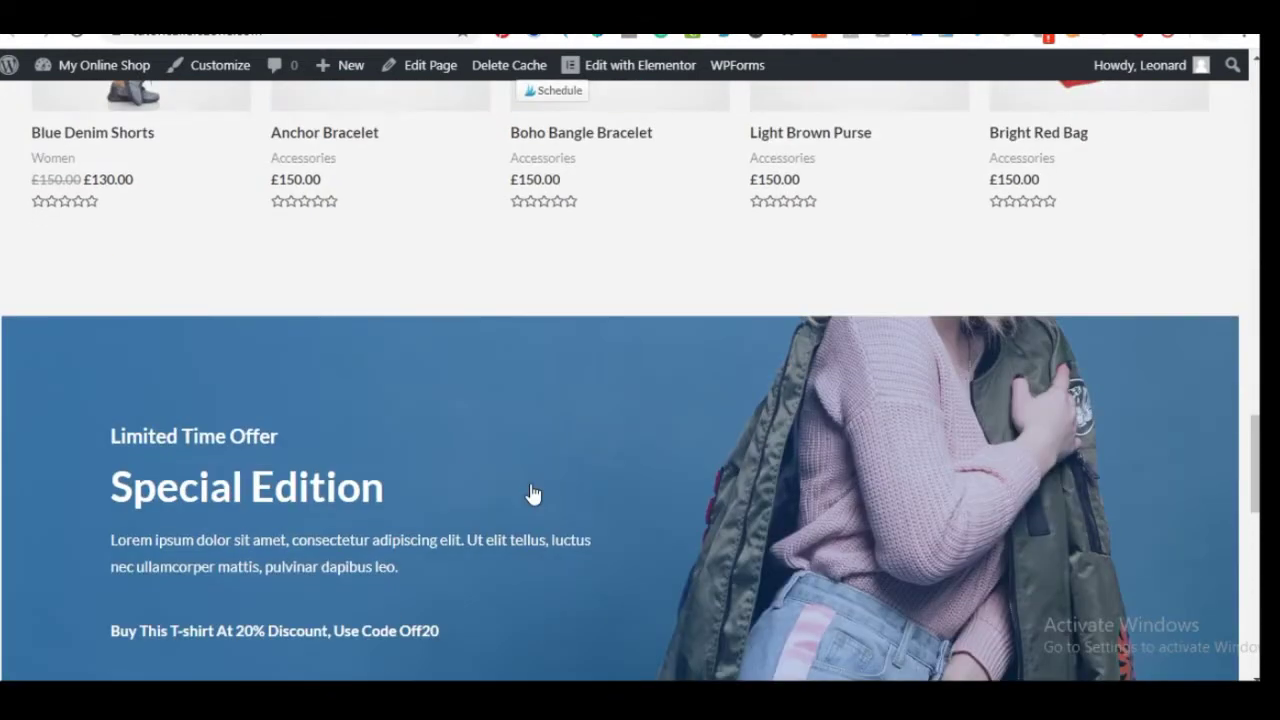
scroll(532, 492, down, 10)
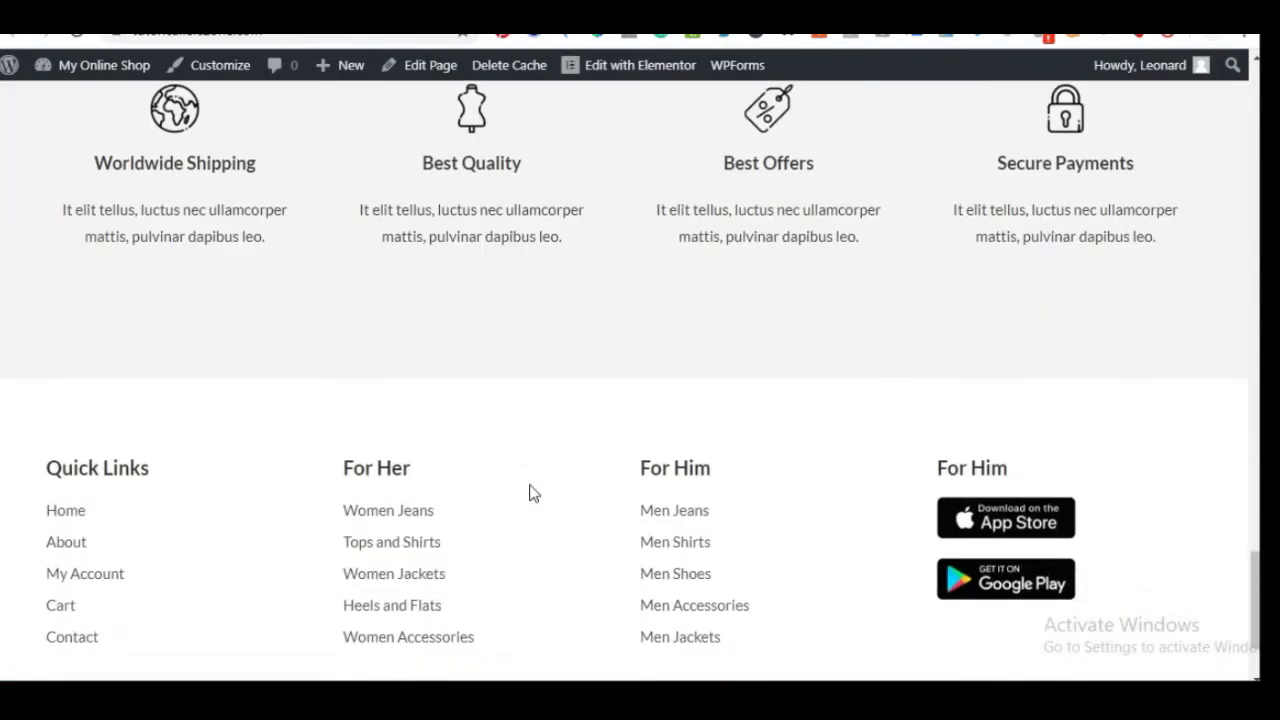
scroll(525, 475, up, 15)
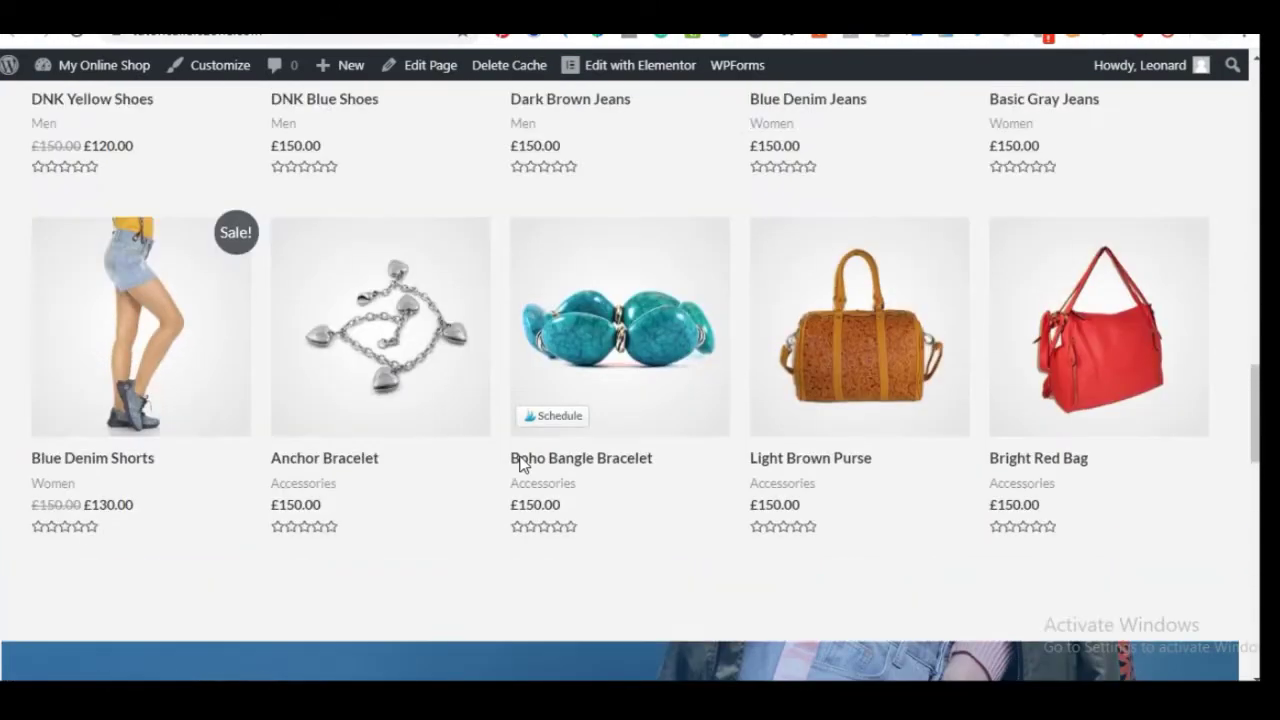
scroll(519, 458, up, 6)
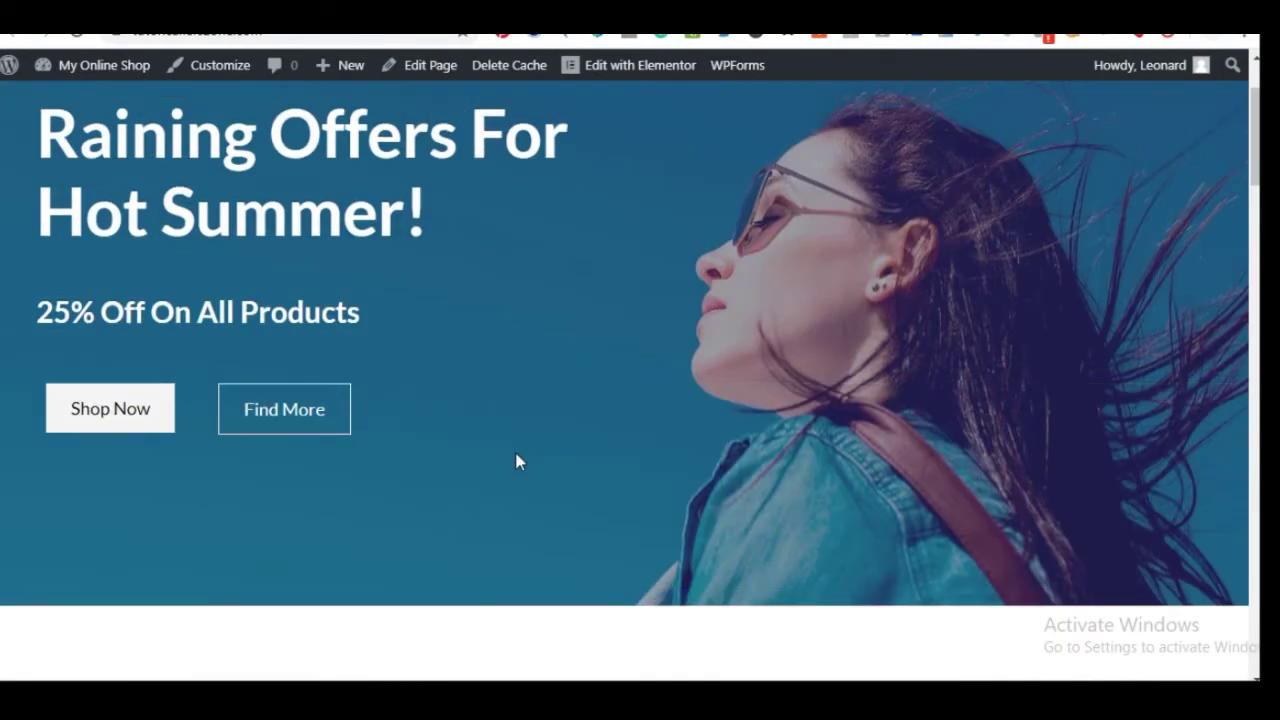
scroll(518, 461, up, 2)
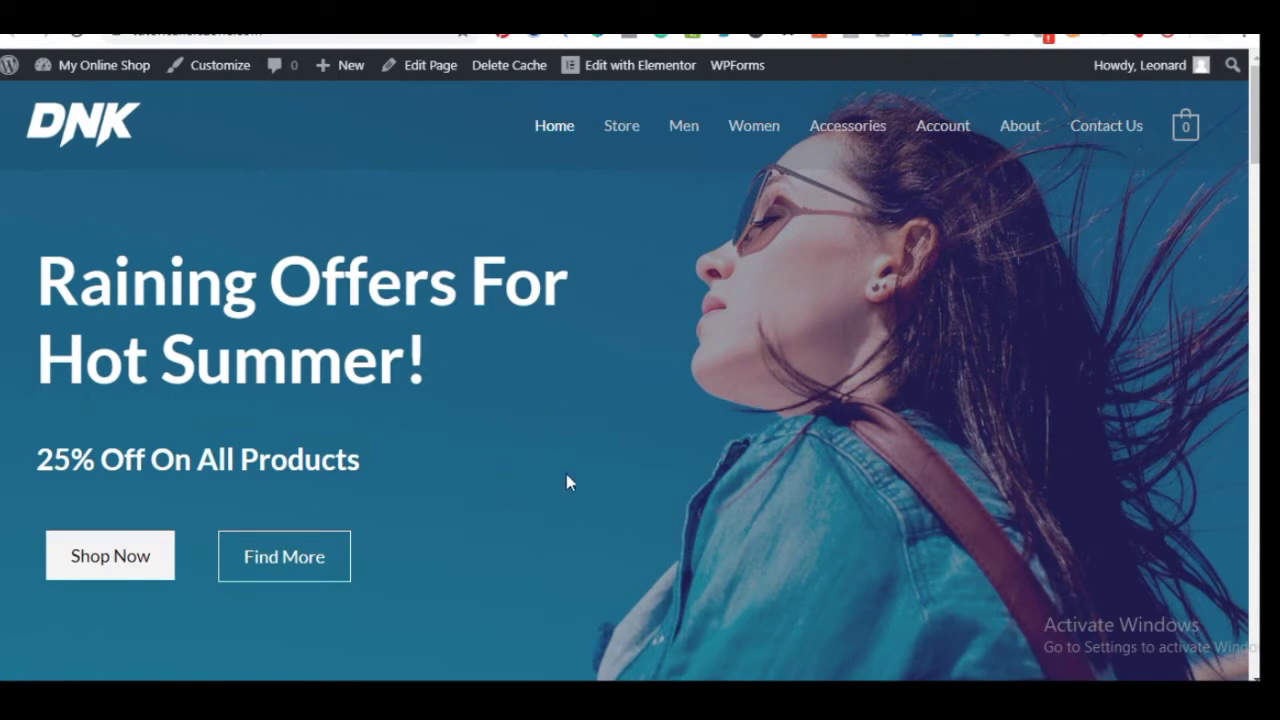
Return to the top and open the home page in Elementor via Edit with Elementor
scroll(556, 478, down, 7)
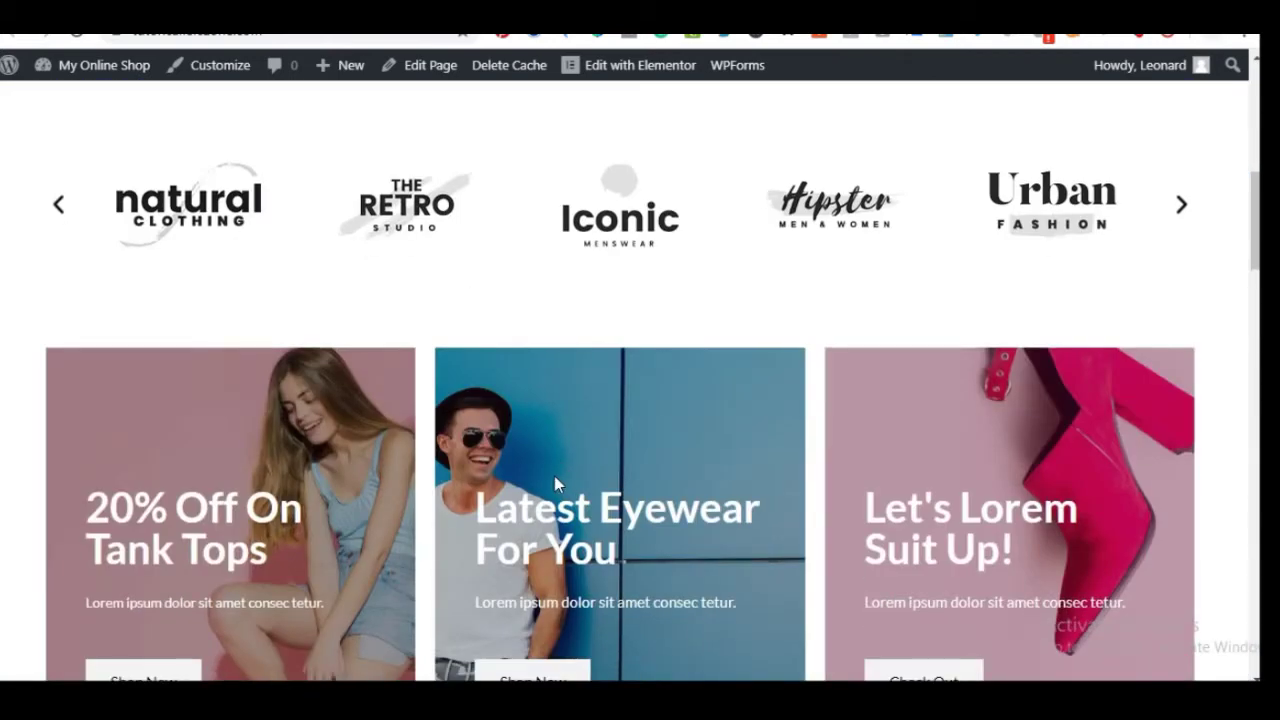
scroll(554, 476, up, 8)
mouse_move(634, 78)
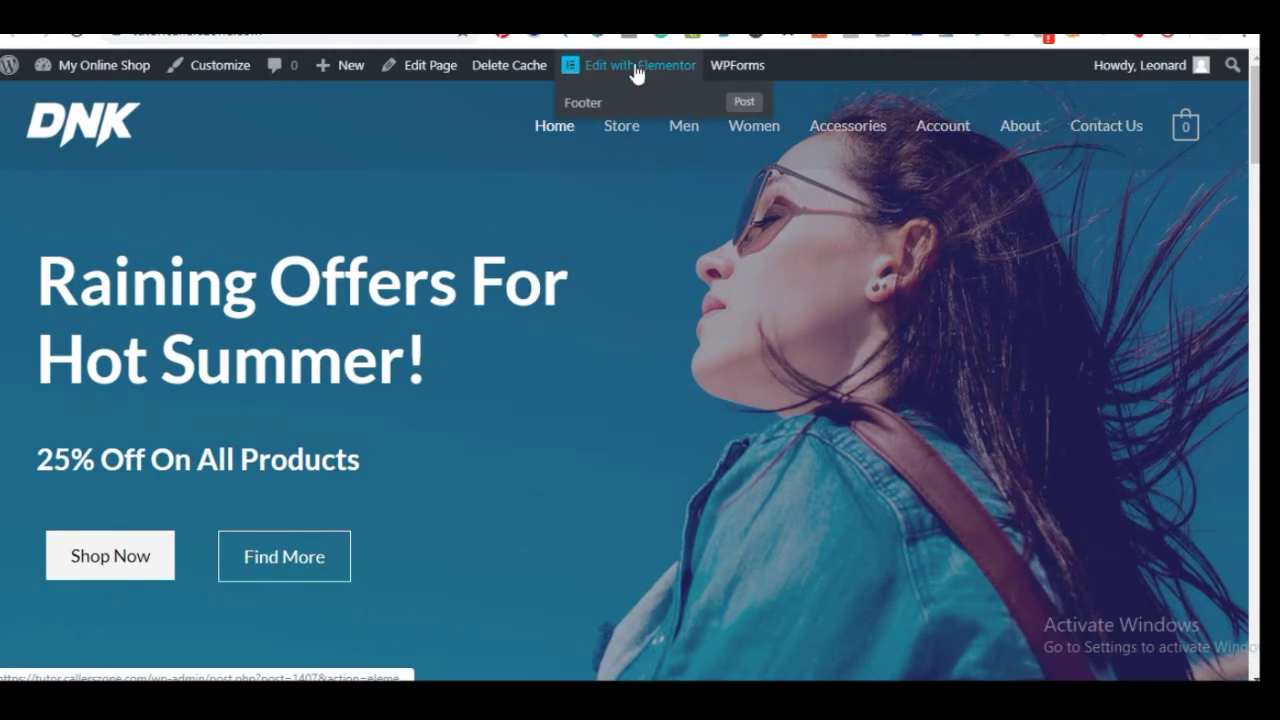
click(636, 68)
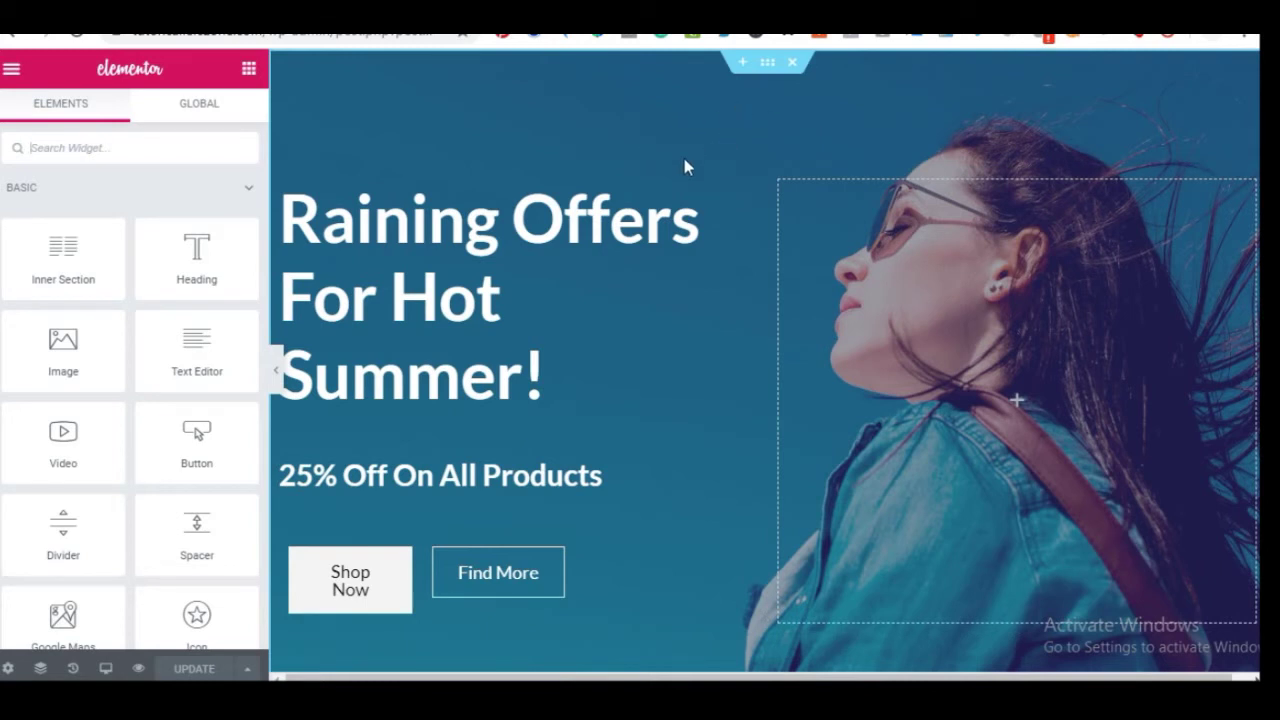
Open the hero section's Edit Section settings and dismiss the Meet Right Click tip
click(767, 64)
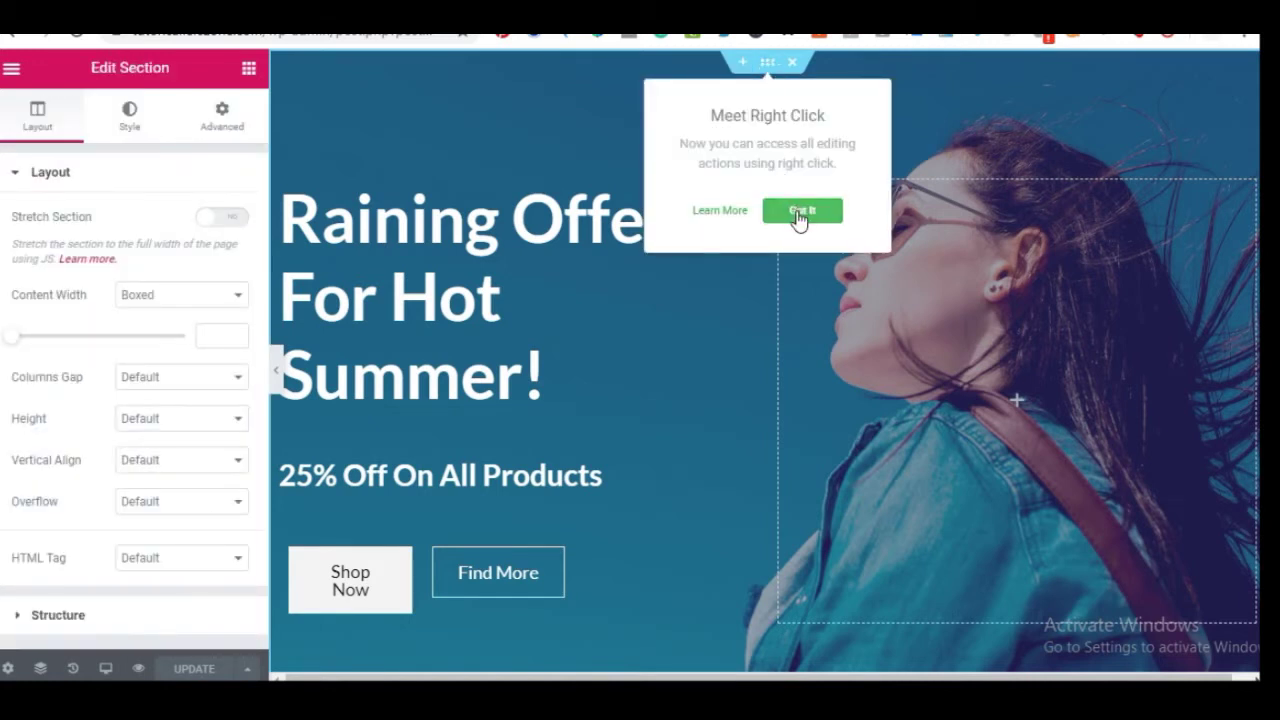
click(801, 212)
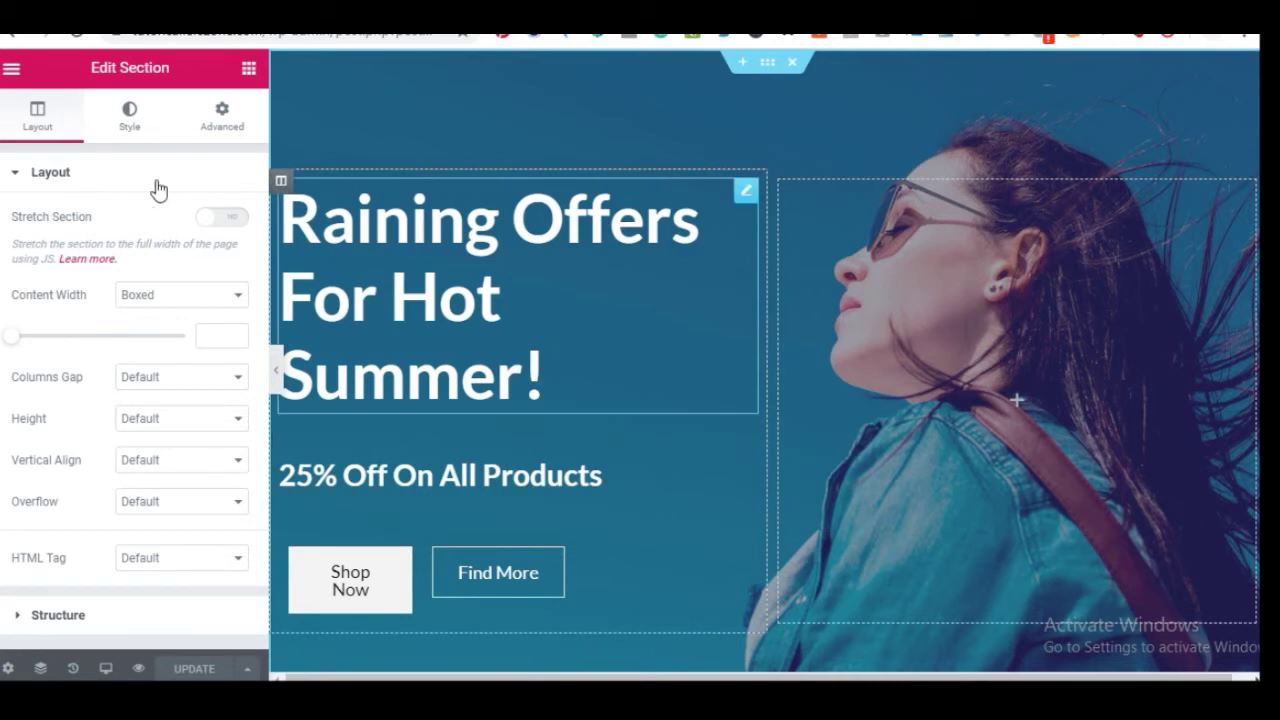
Set banner-03.jpg from the media library as the hero section's background image
click(130, 130)
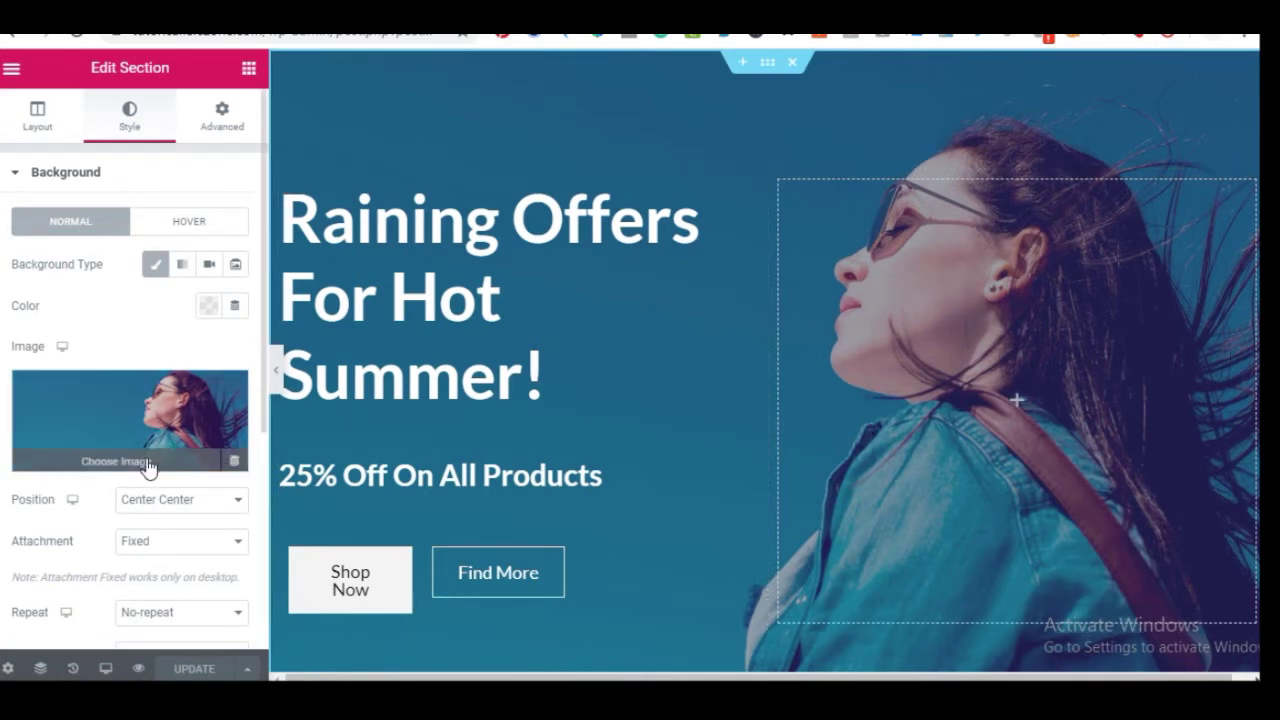
click(140, 406)
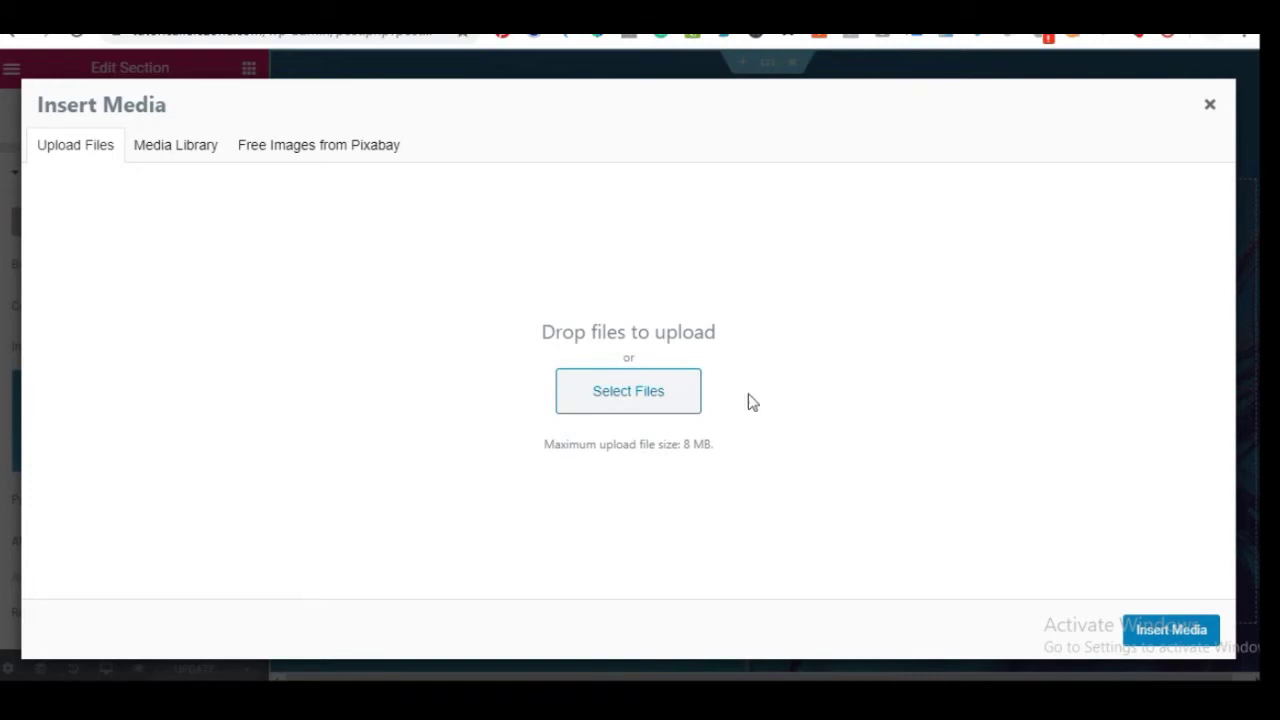
click(174, 156)
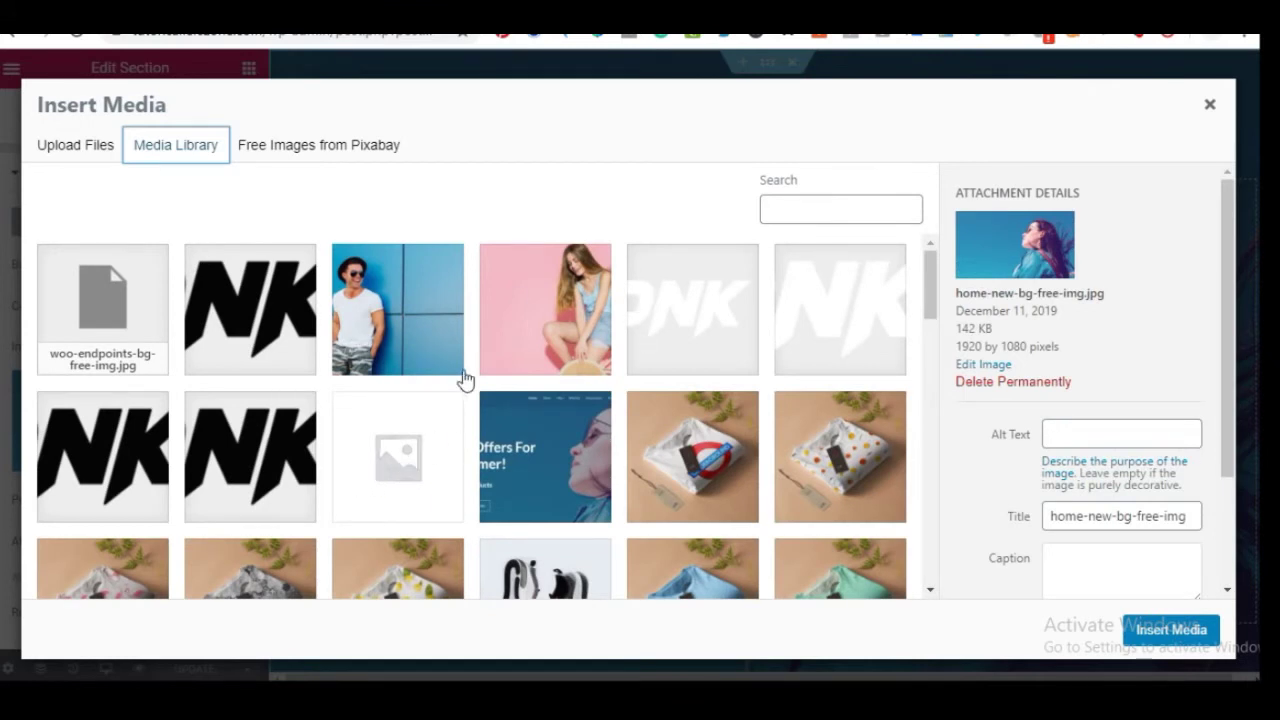
click(378, 304)
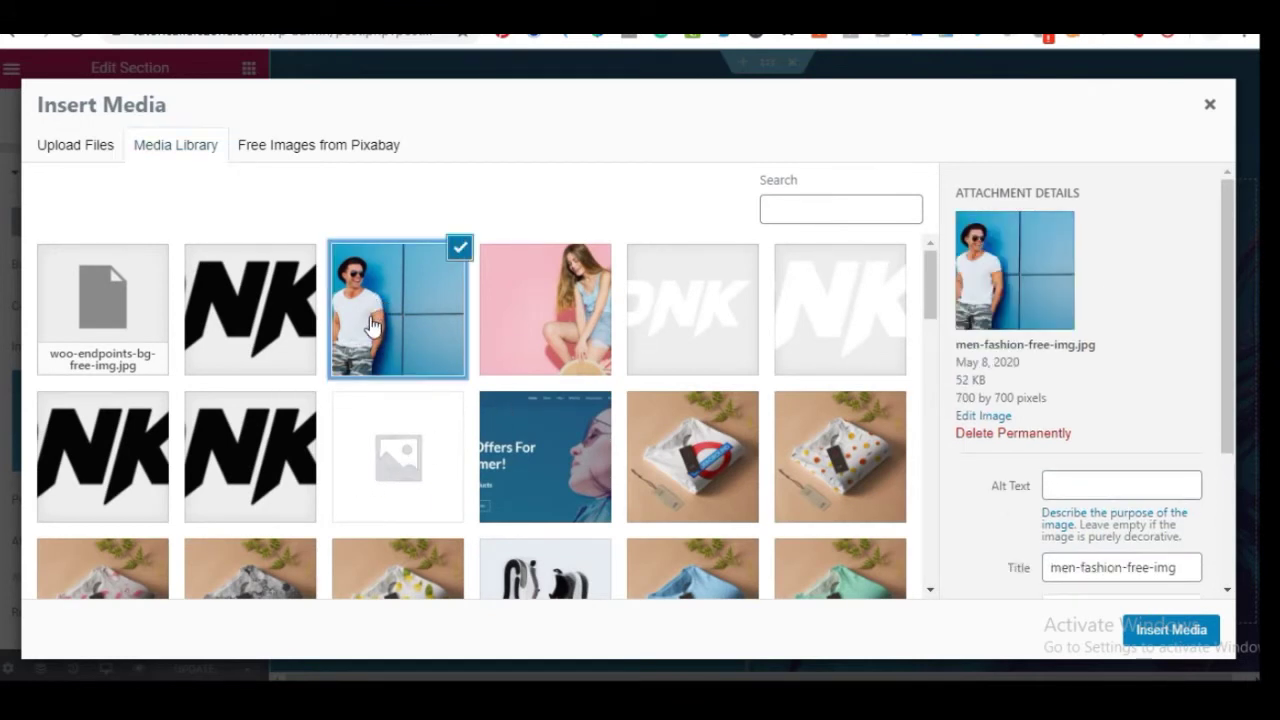
click(568, 318)
scroll(543, 371, down, 3)
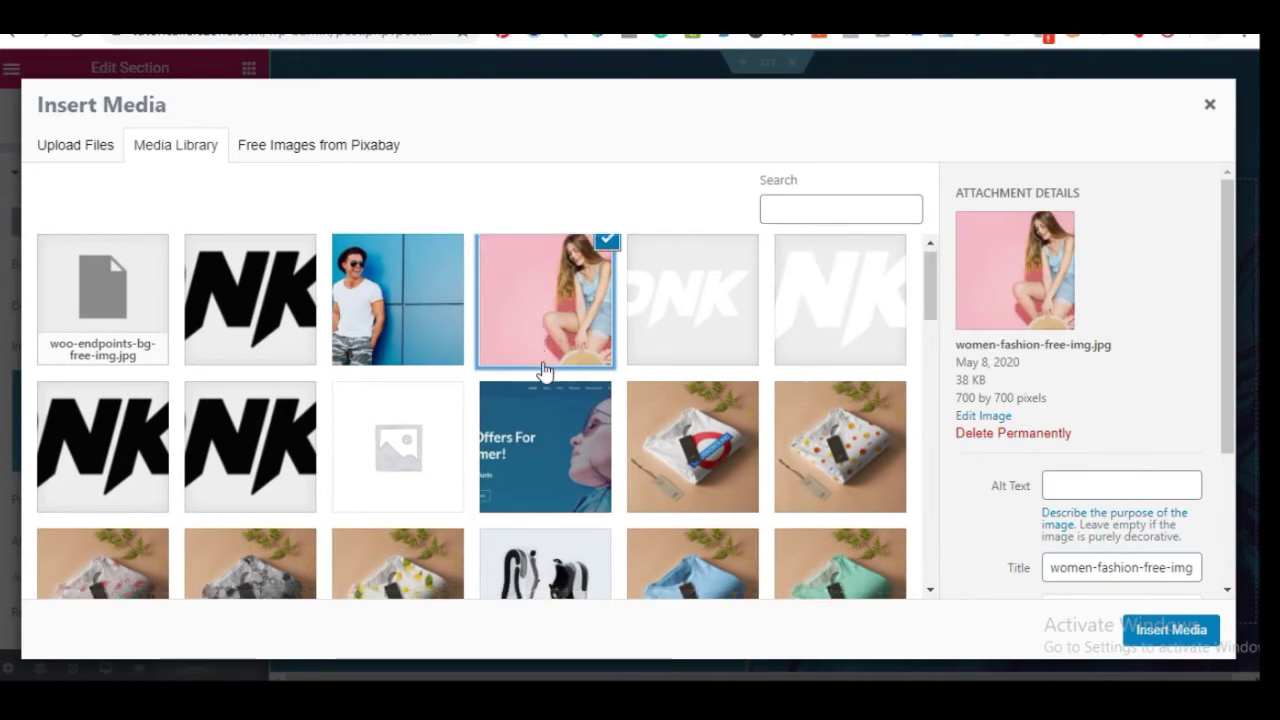
scroll(490, 384, down, 10)
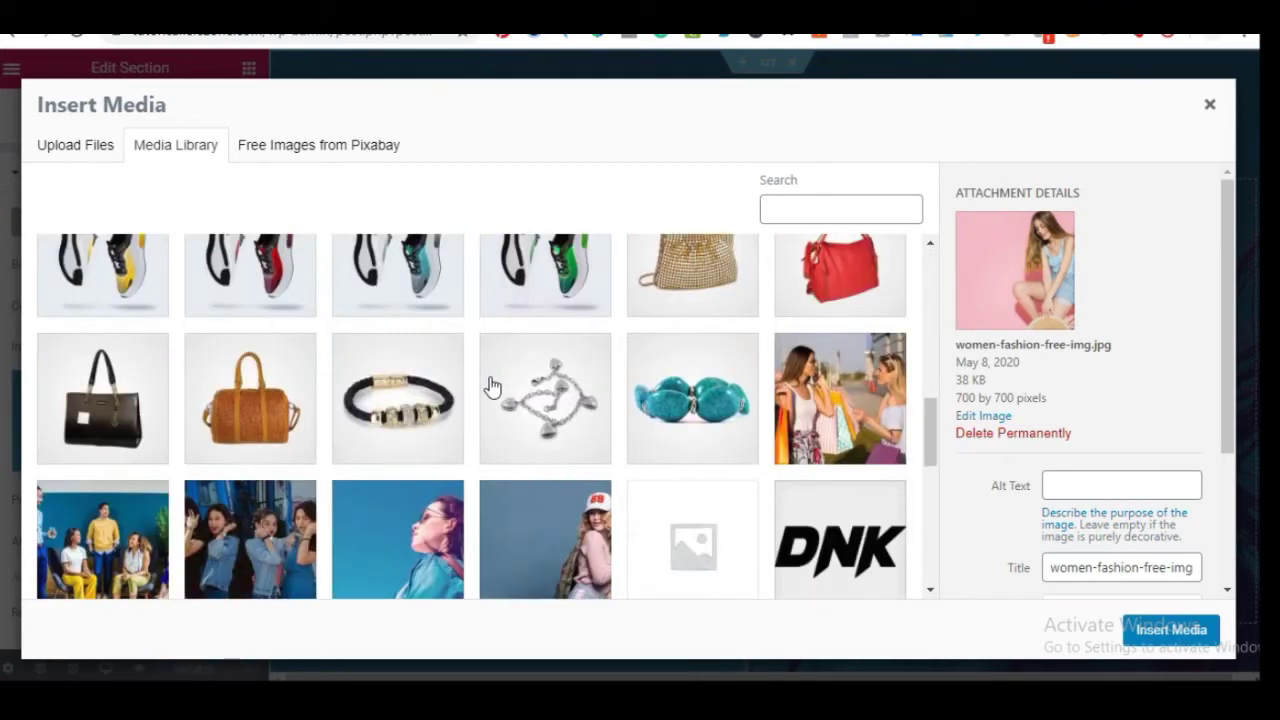
scroll(477, 395, down, 1)
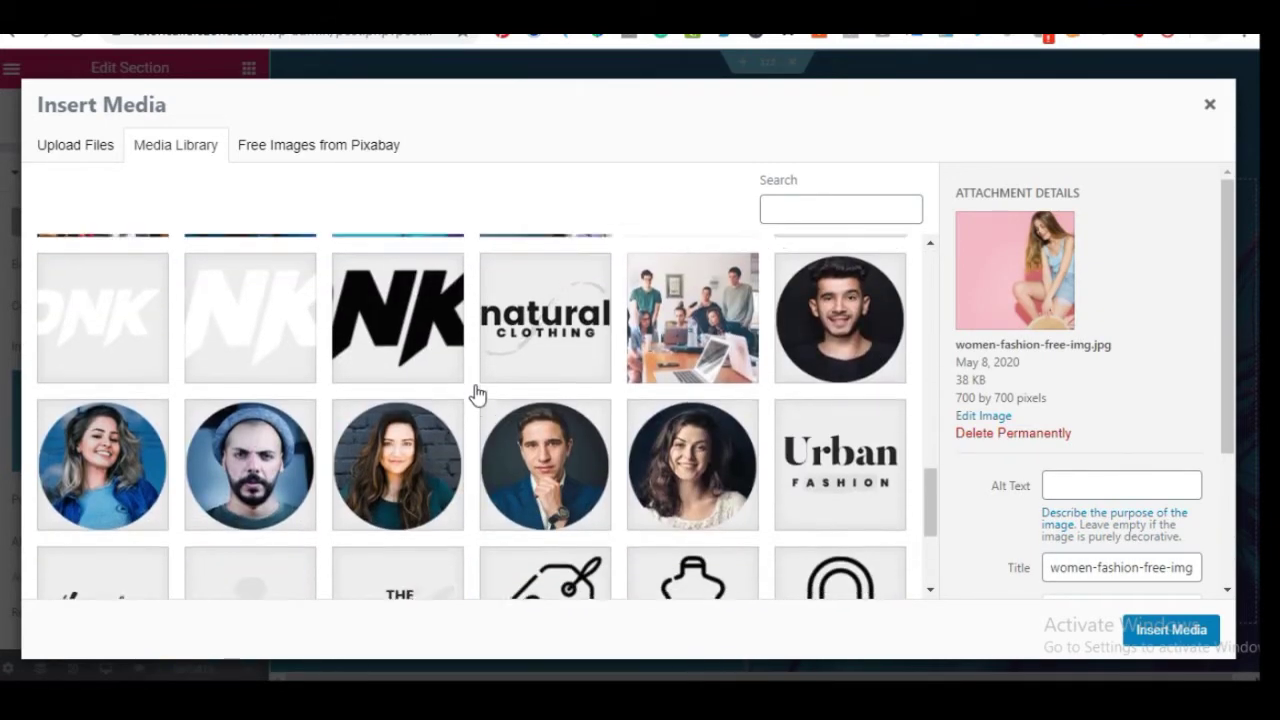
scroll(490, 450, up, 3)
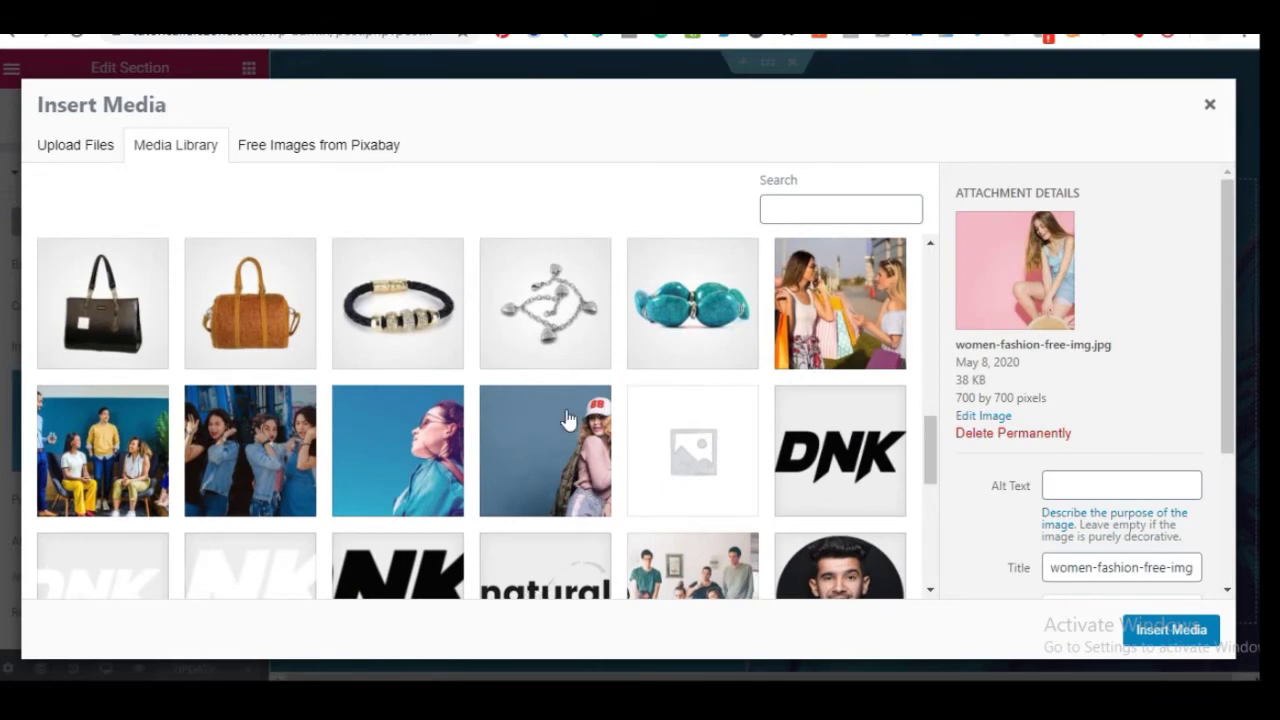
scroll(571, 414, up, 5)
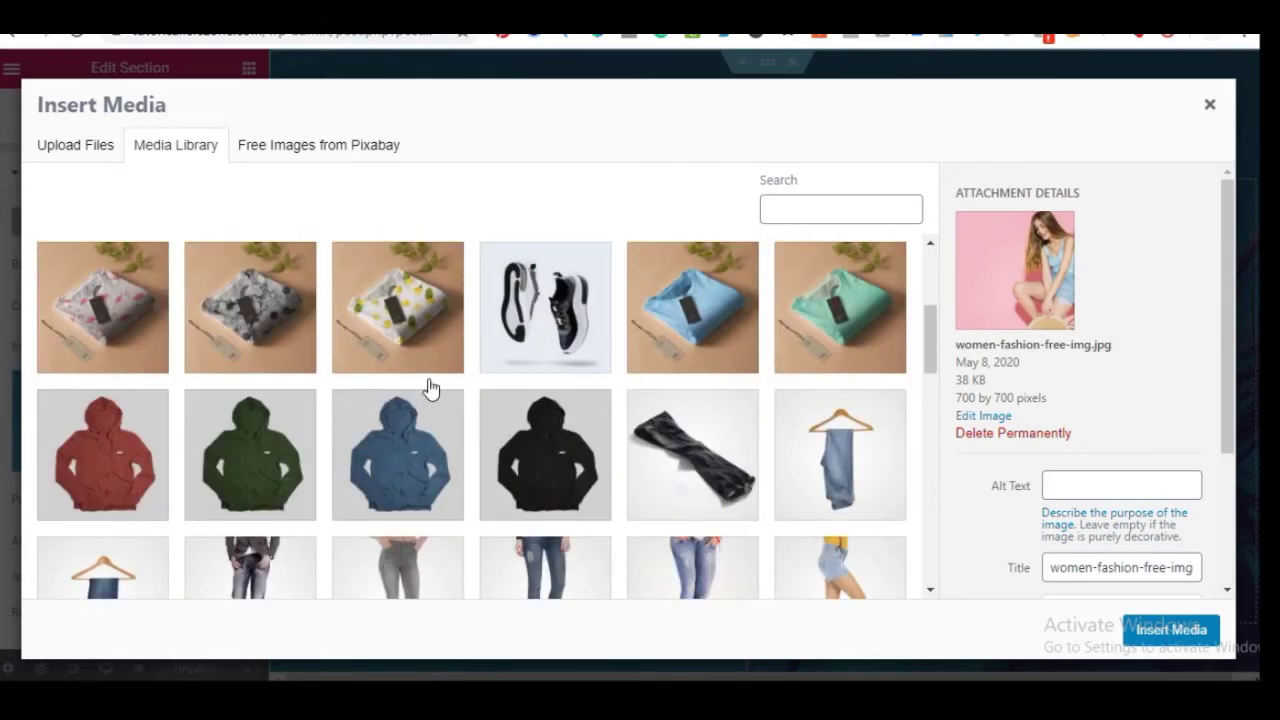
scroll(402, 398, up, 3)
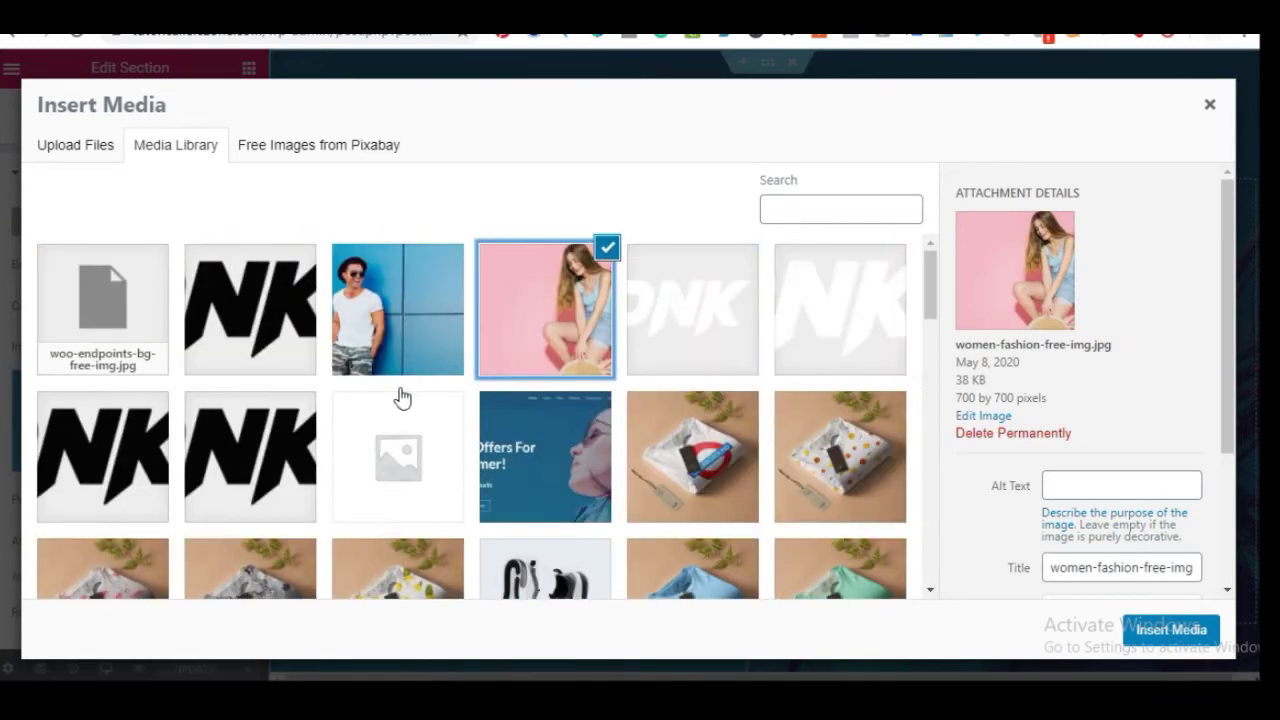
scroll(400, 410, down, 10)
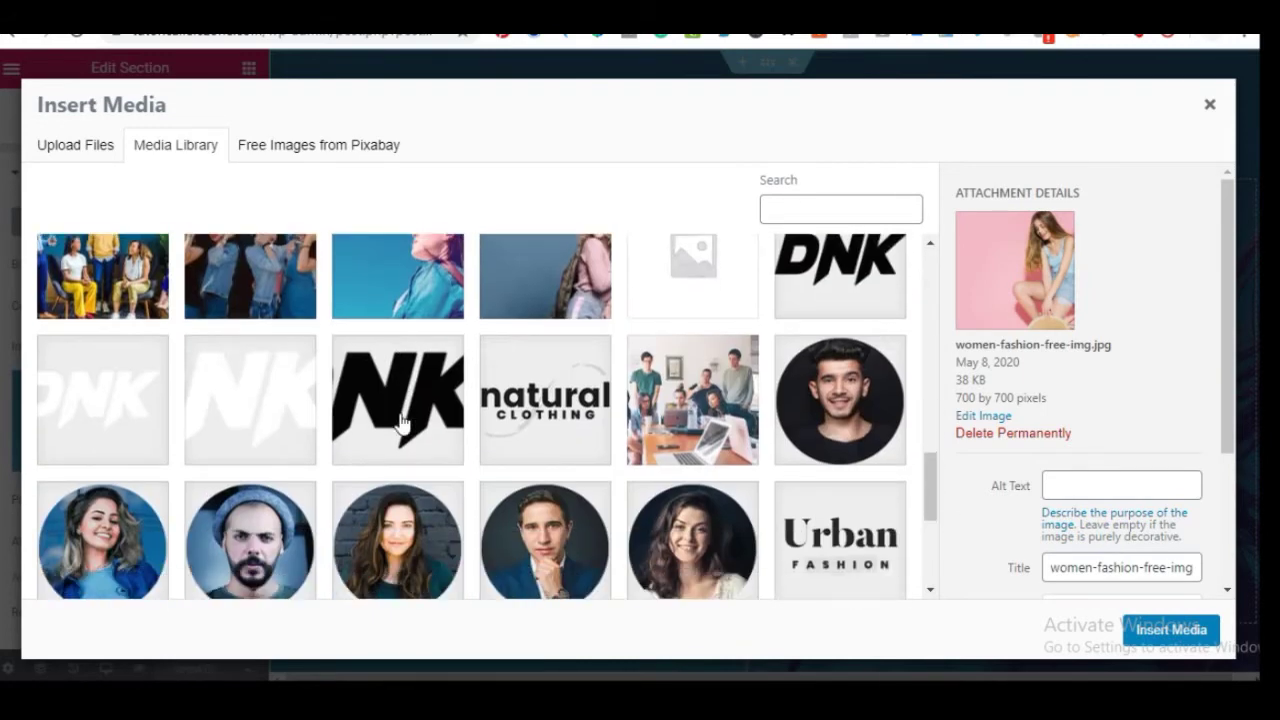
scroll(405, 420, up, 3)
scroll(386, 480, down, 3)
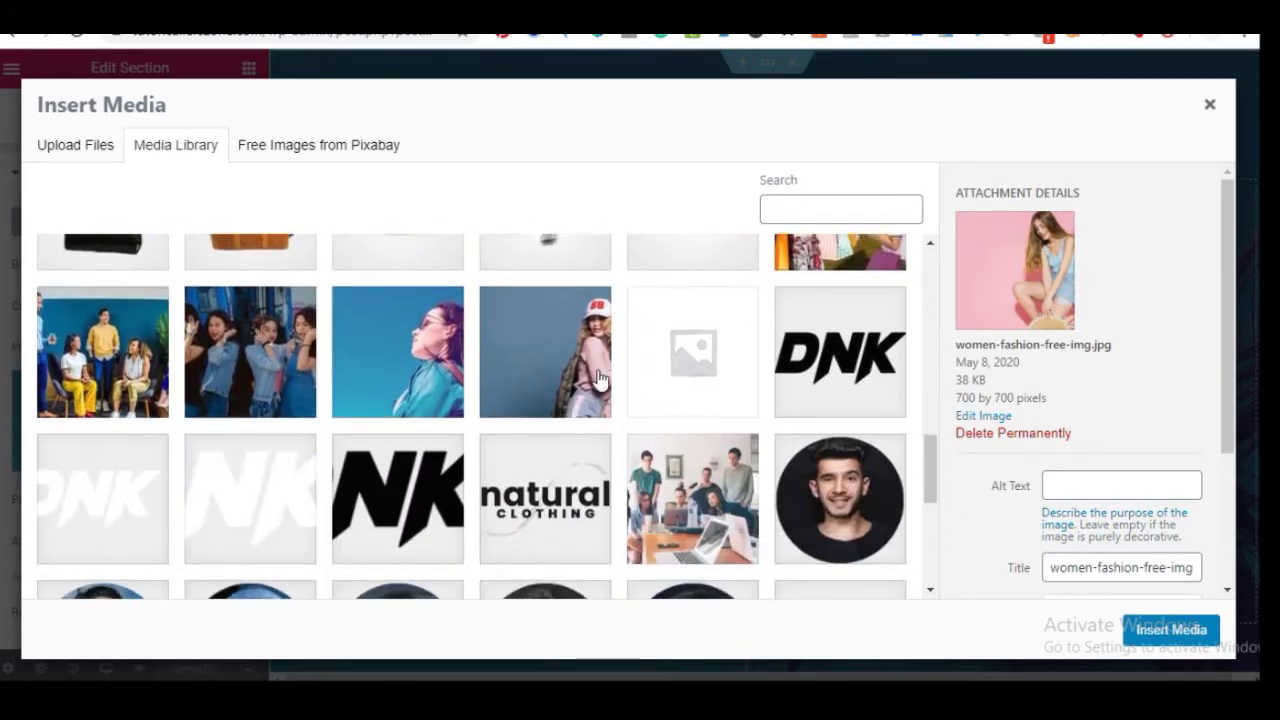
click(575, 370)
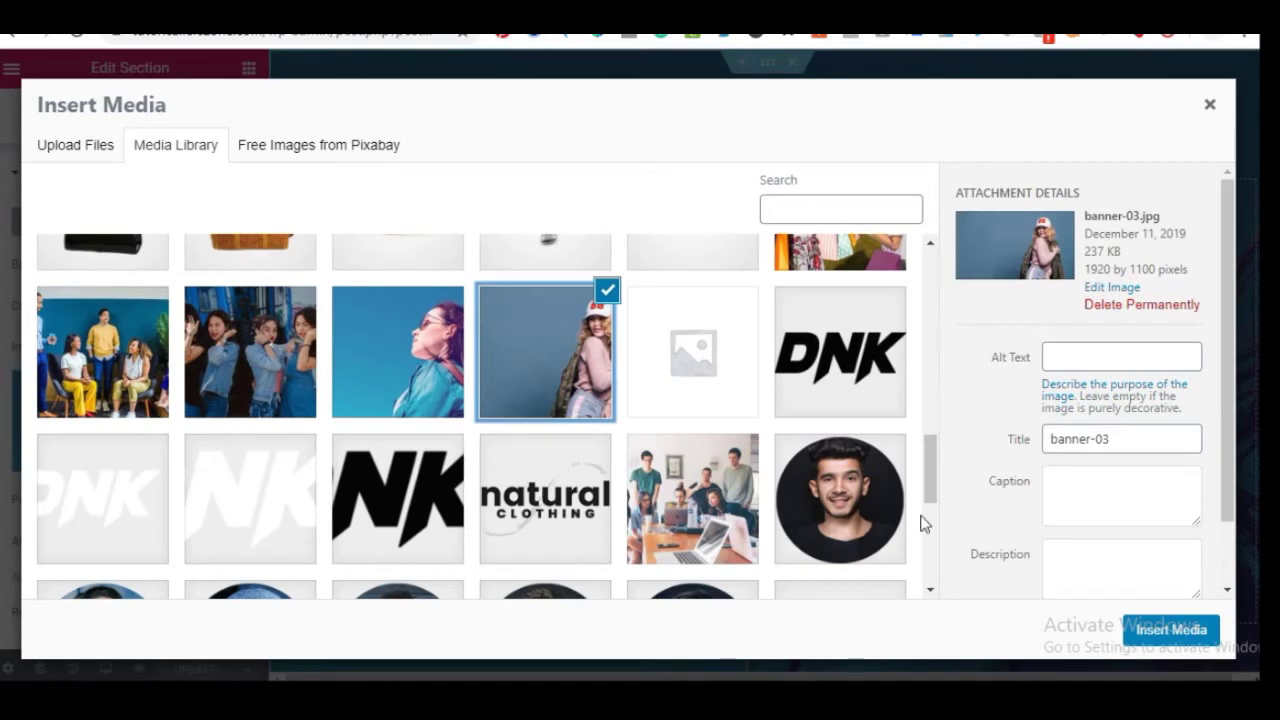
click(1152, 630)
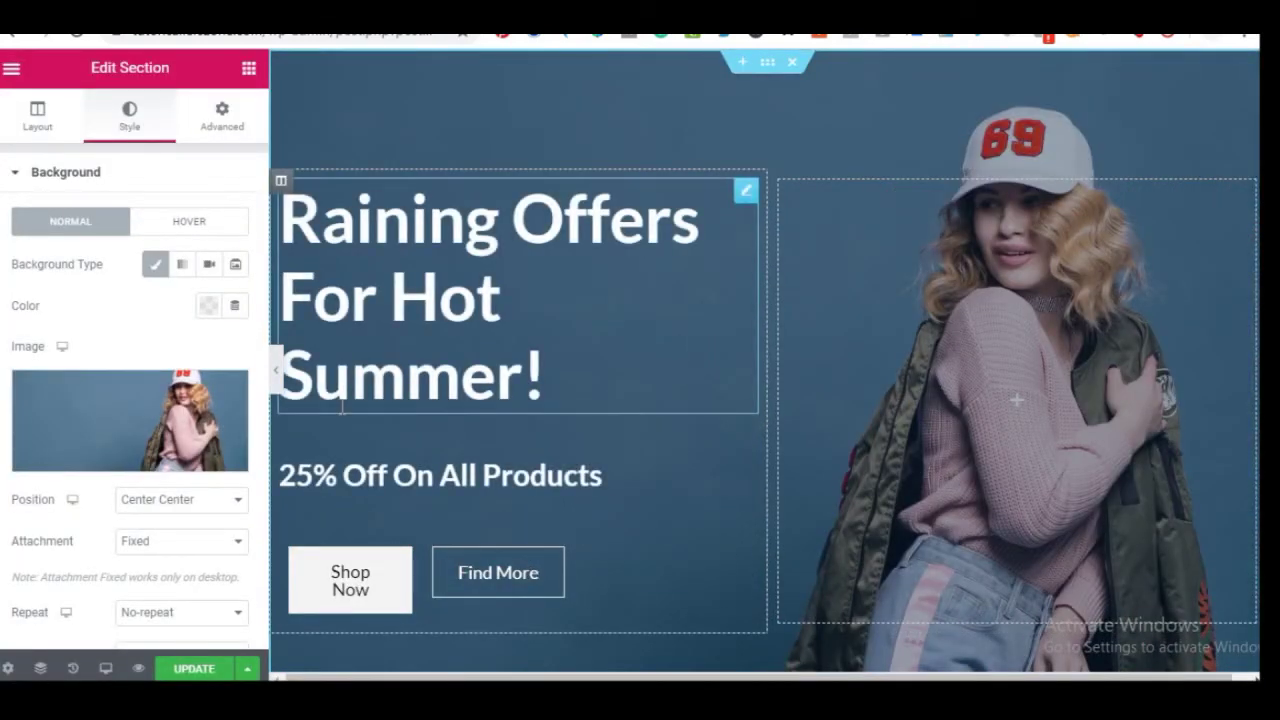
Restore home-new-bg-free-img.jpg as the hero section's background image
click(131, 429)
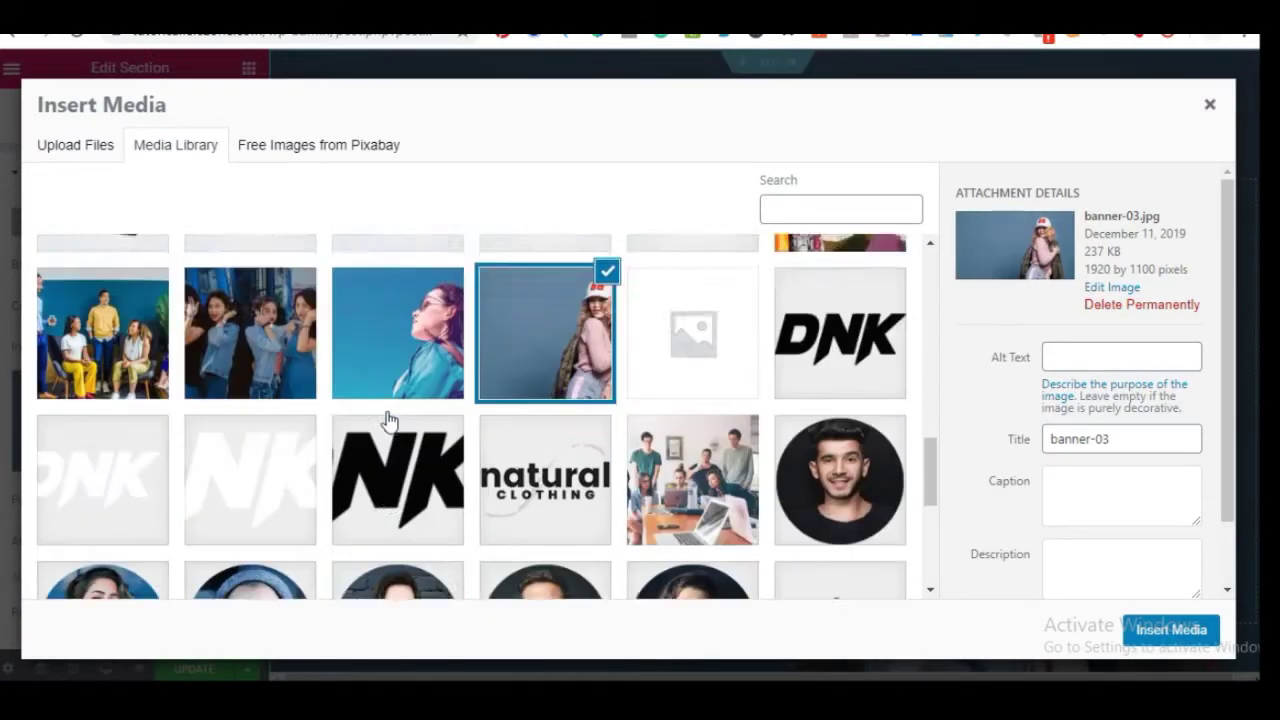
click(381, 441)
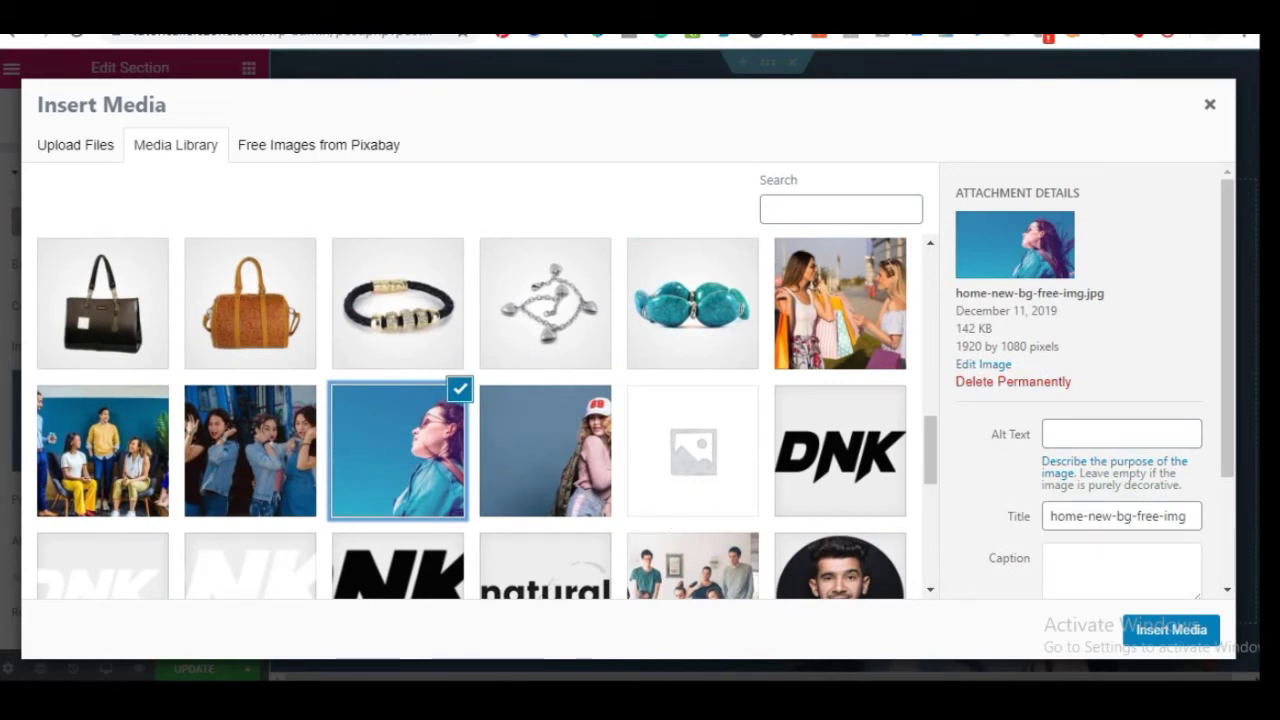
click(1167, 631)
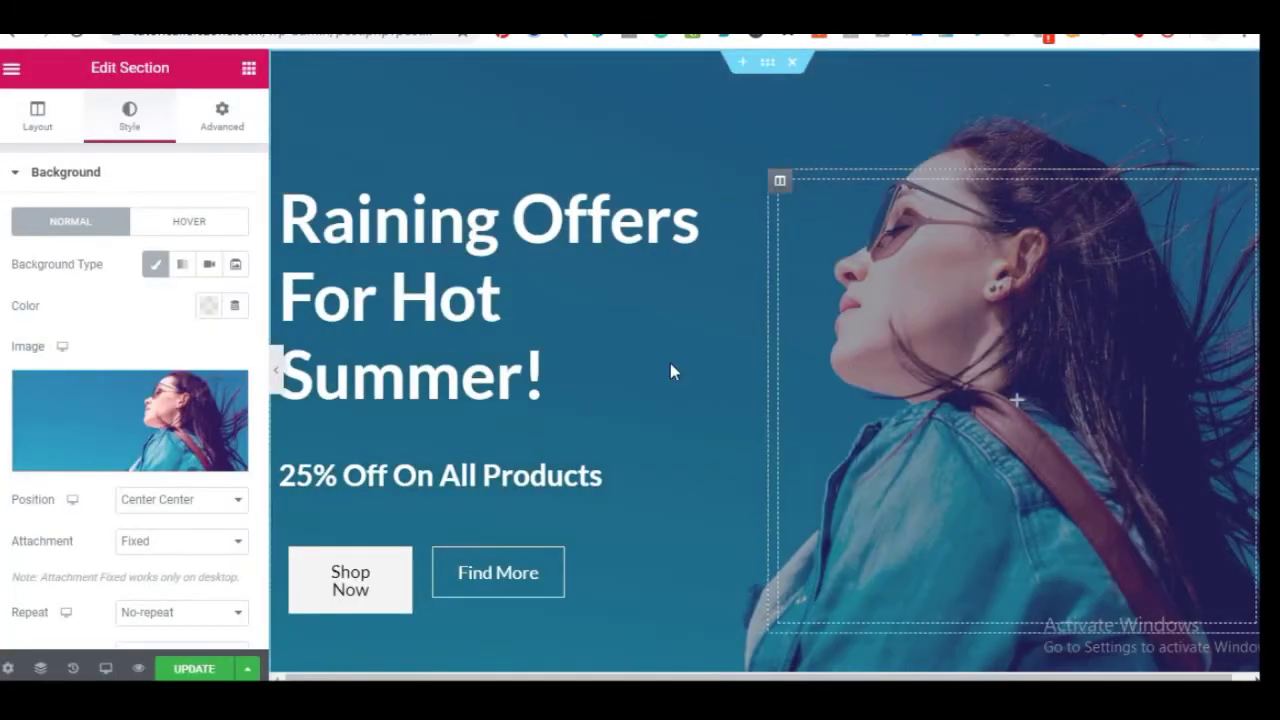
click(115, 425)
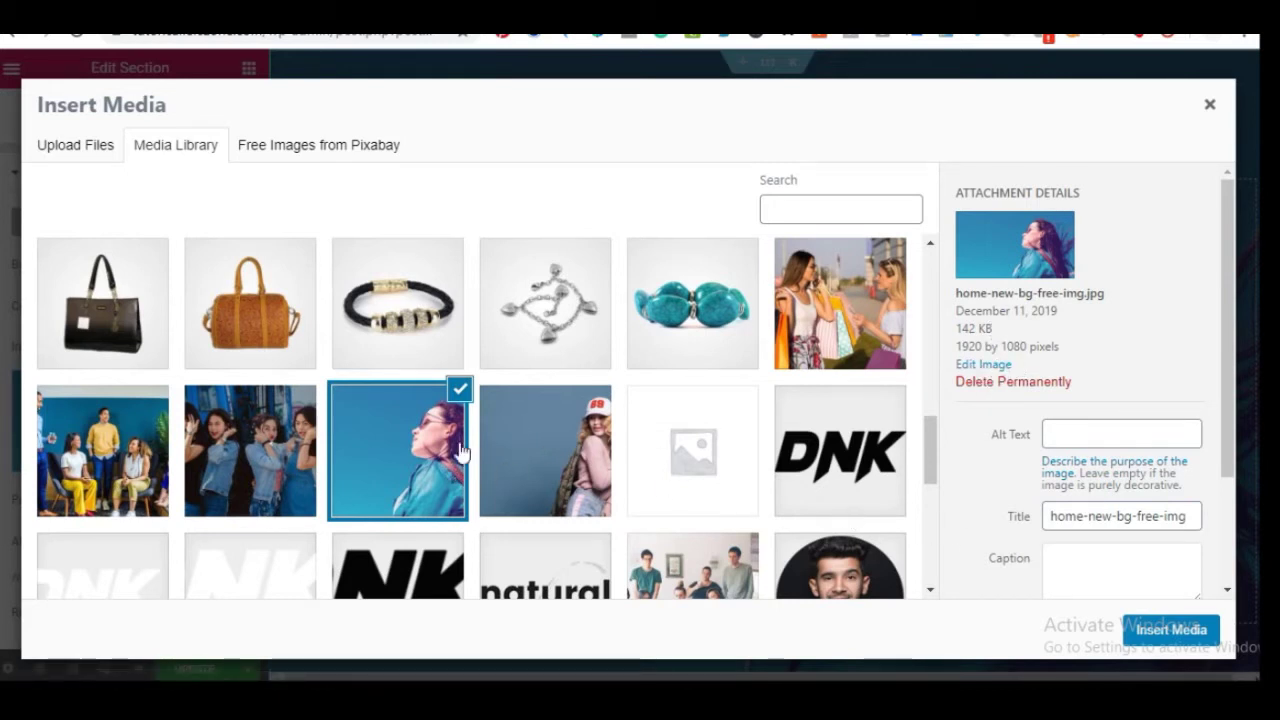
click(84, 152)
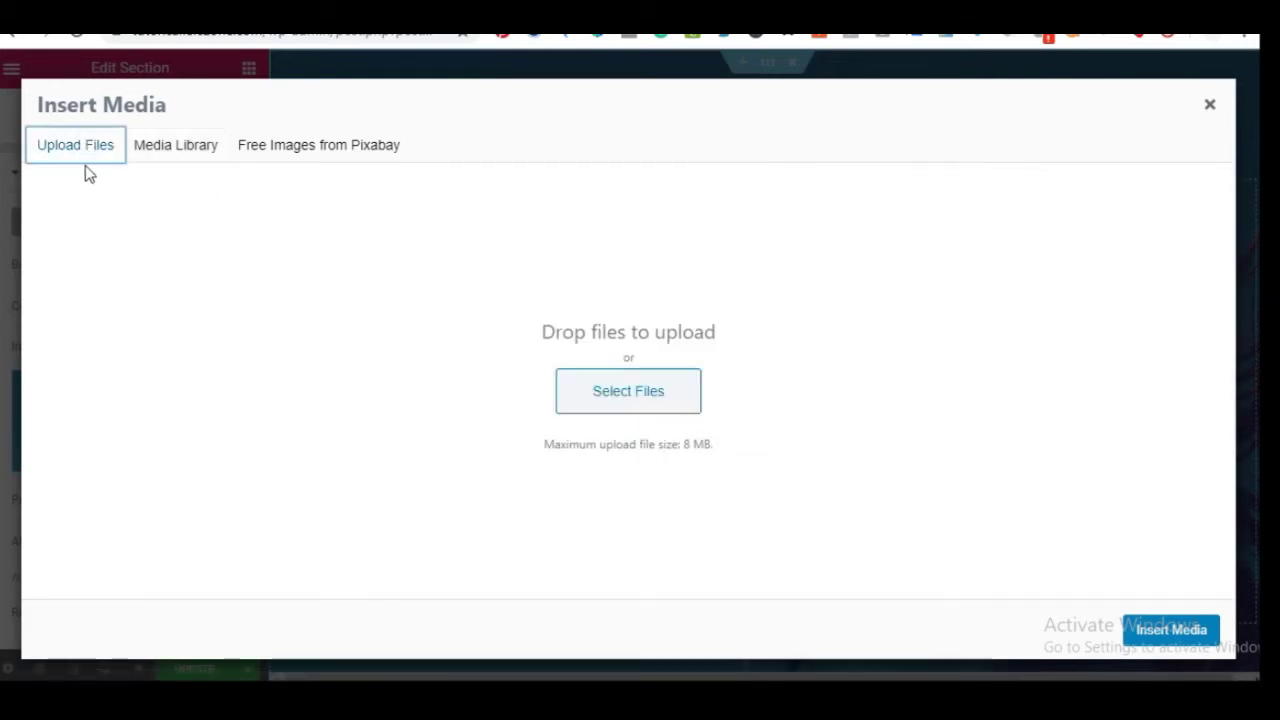
click(197, 152)
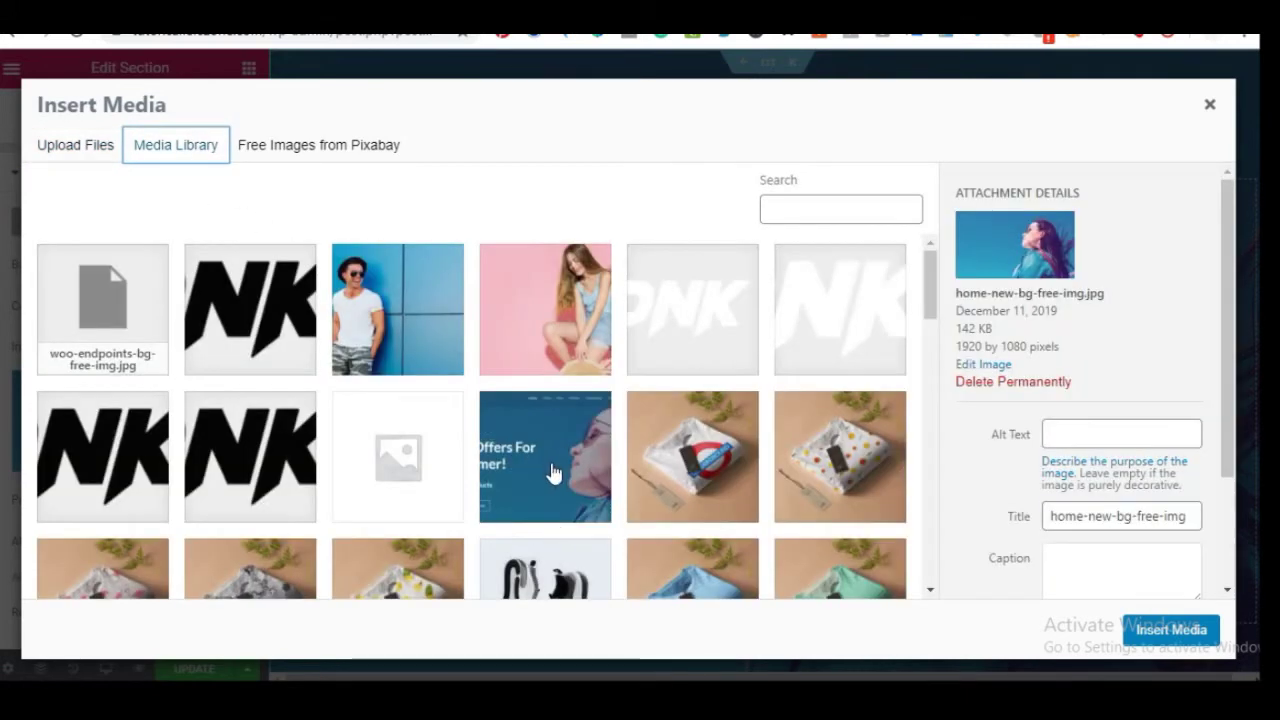
scroll(553, 472, down, 15)
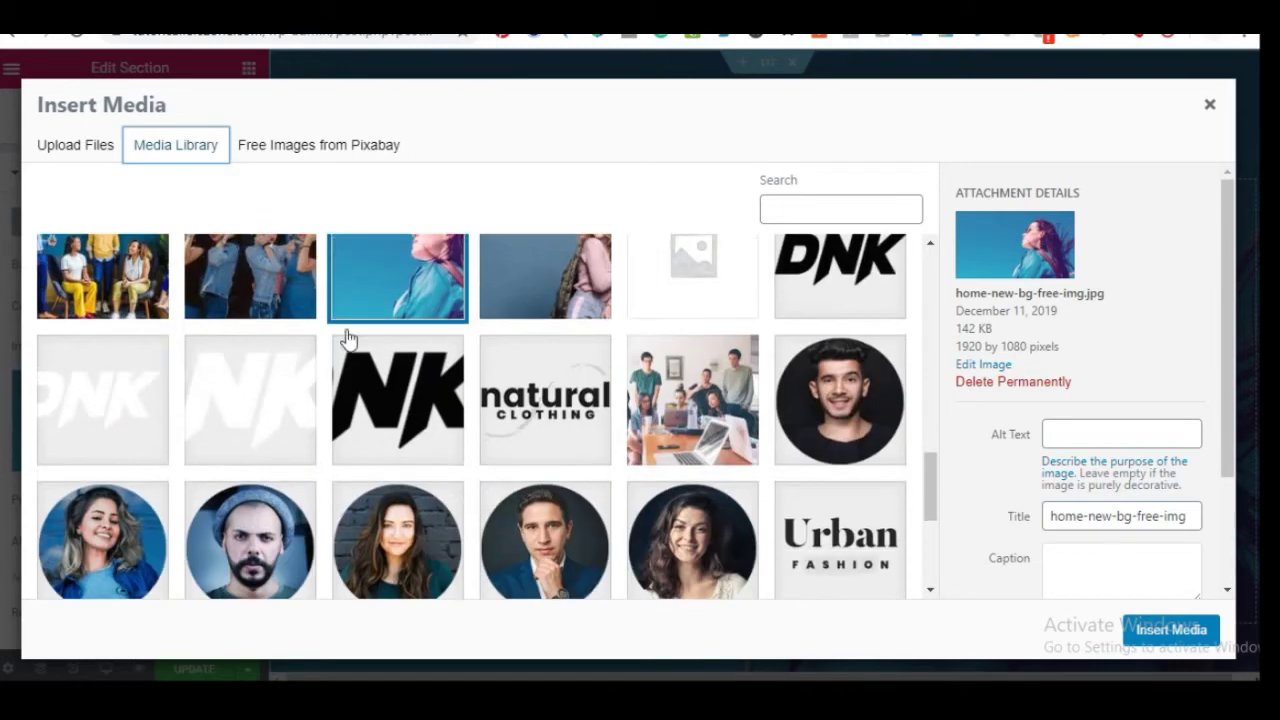
click(1162, 632)
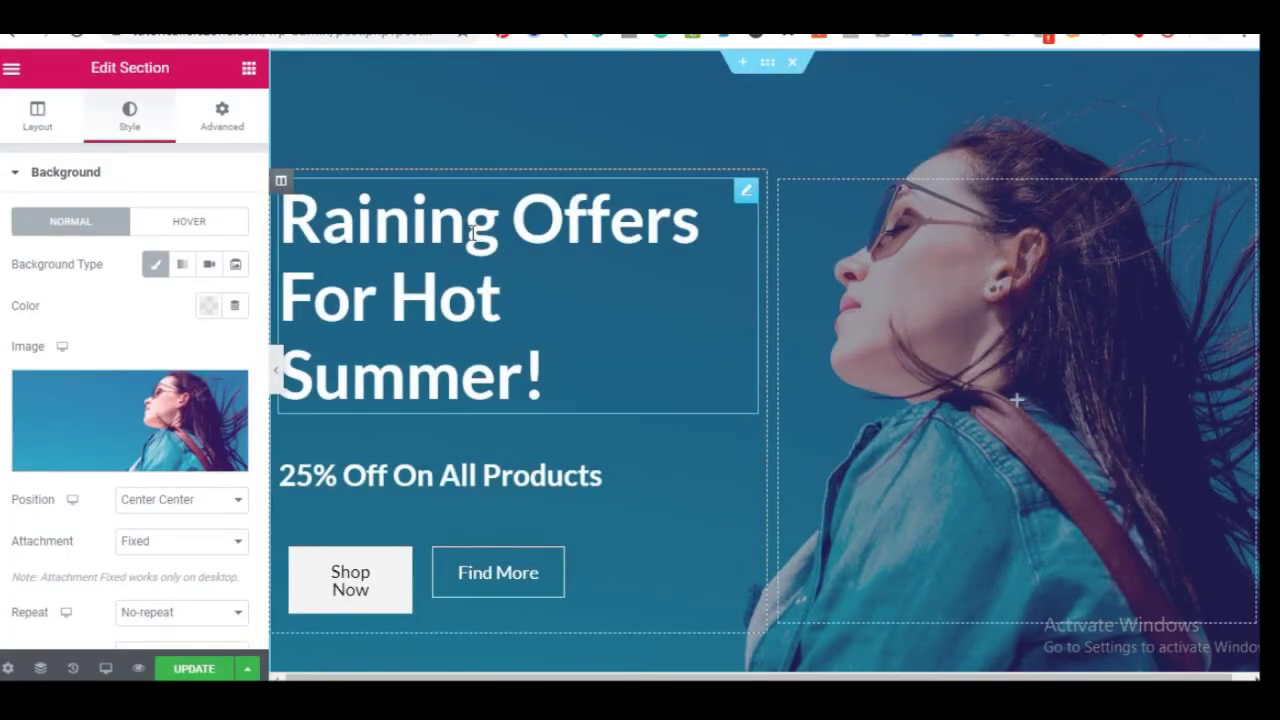
Replace the 'Raining Offers For Hot Summer!' heading title with 'My Online Store is LIVE'
click(404, 222)
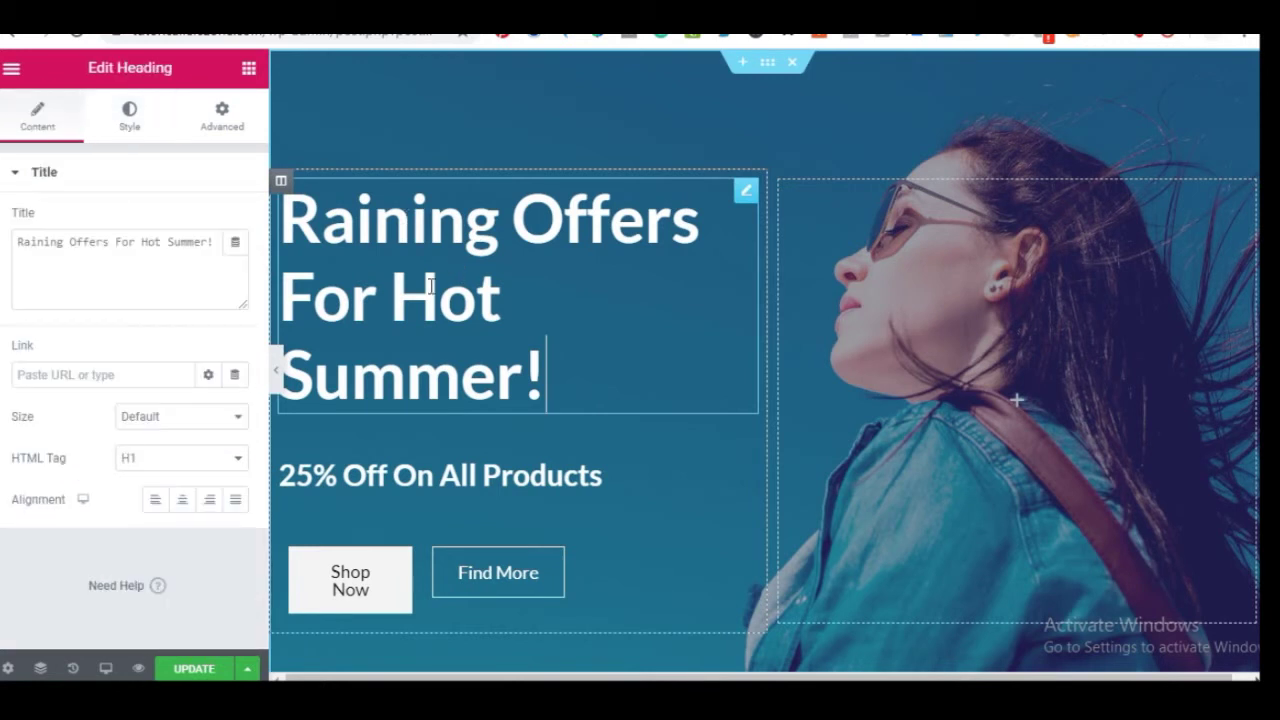
triple_click(390, 256)
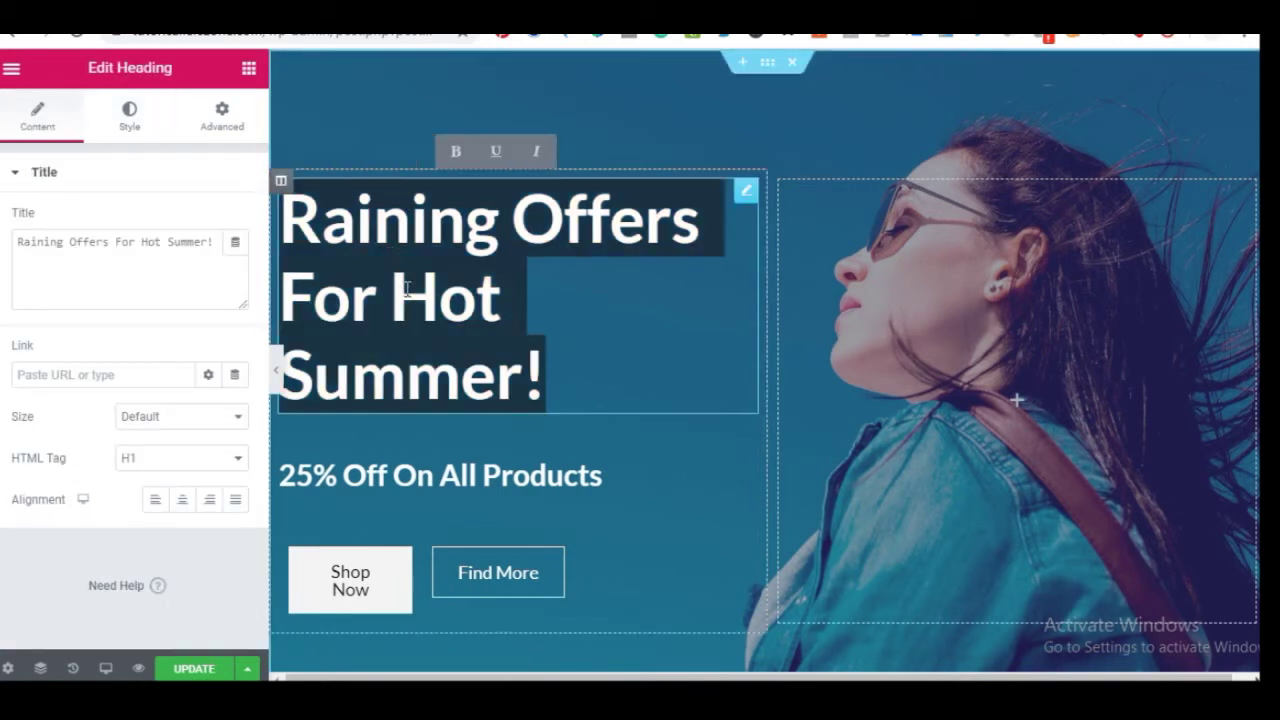
click(148, 251)
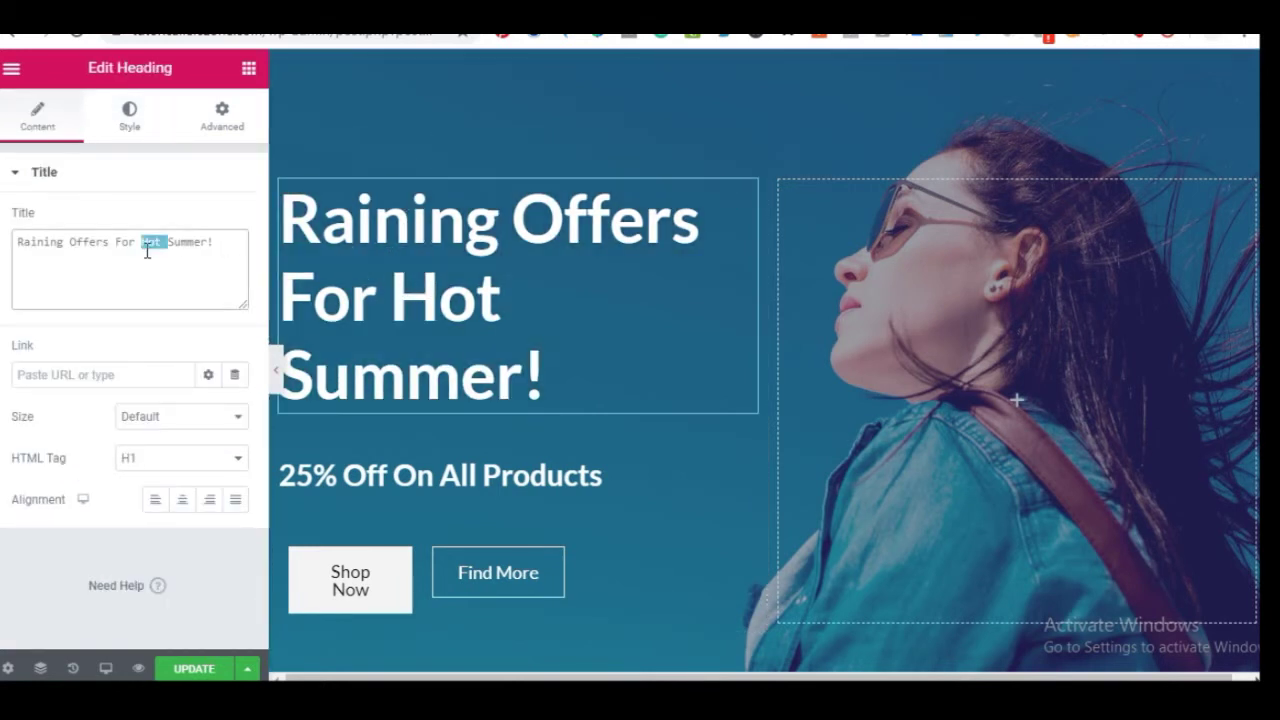
triple_click(147, 251)
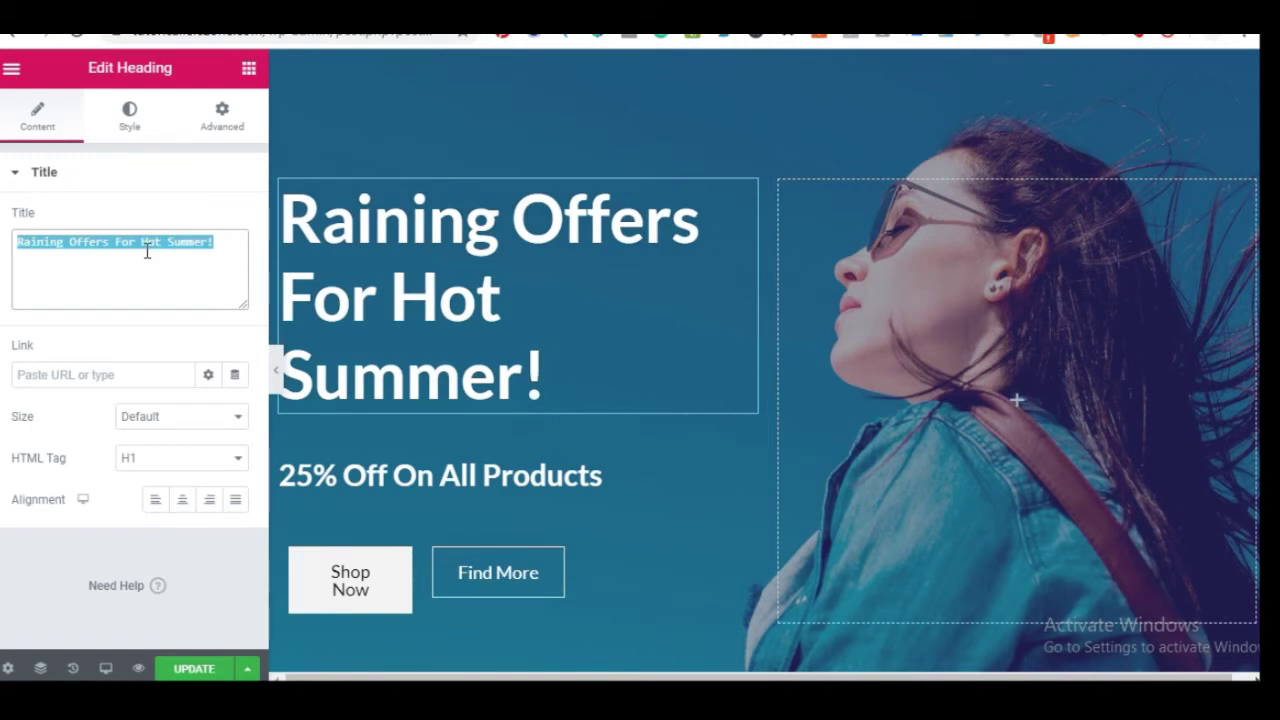
text(My O)
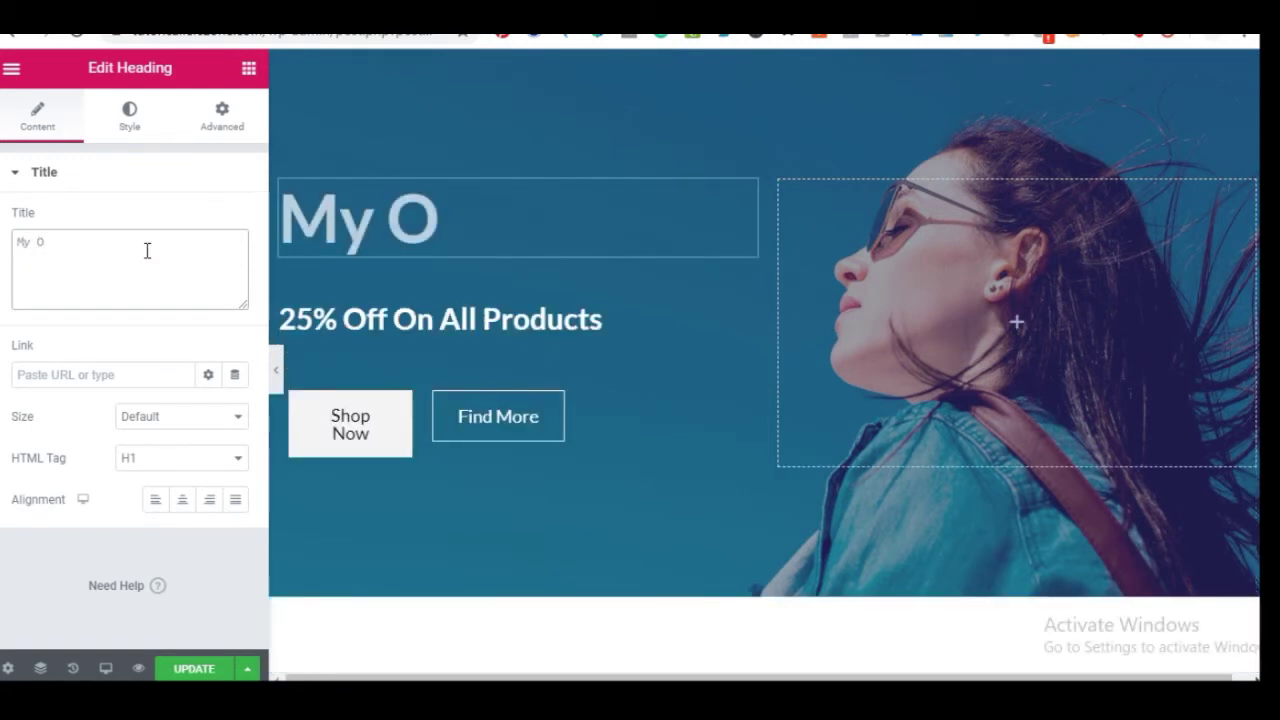
text(nli)
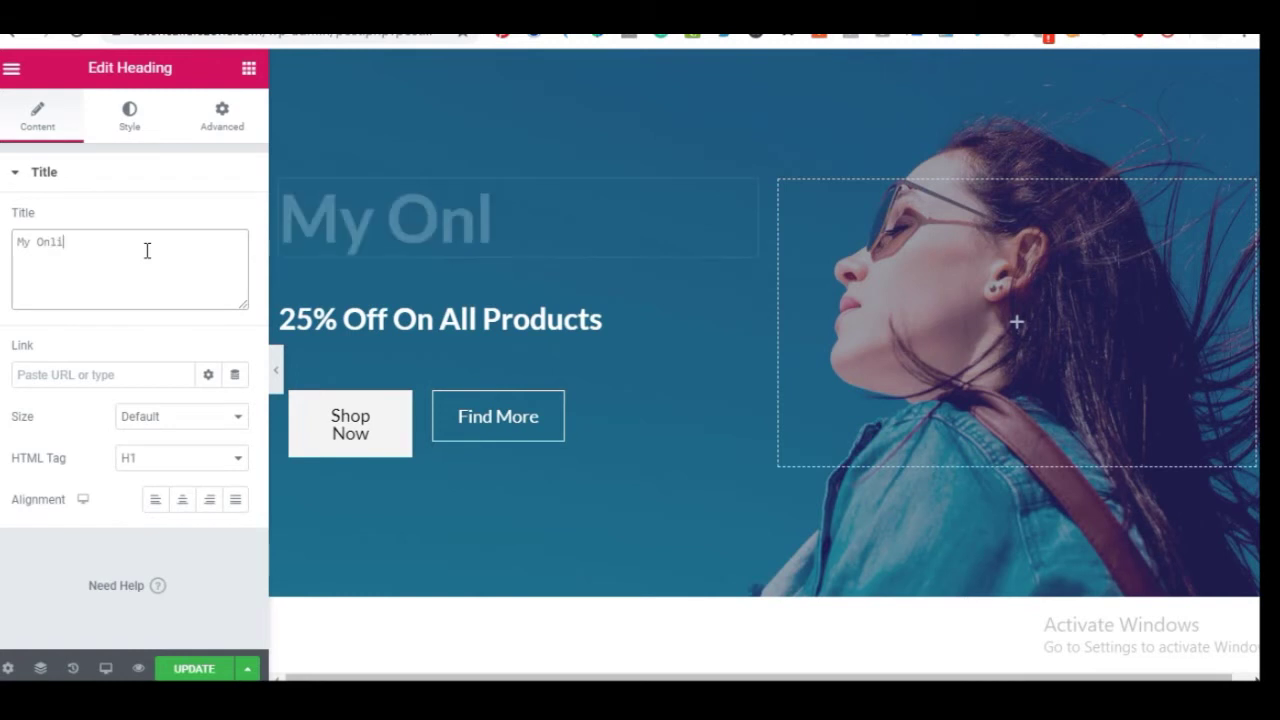
text(ne )
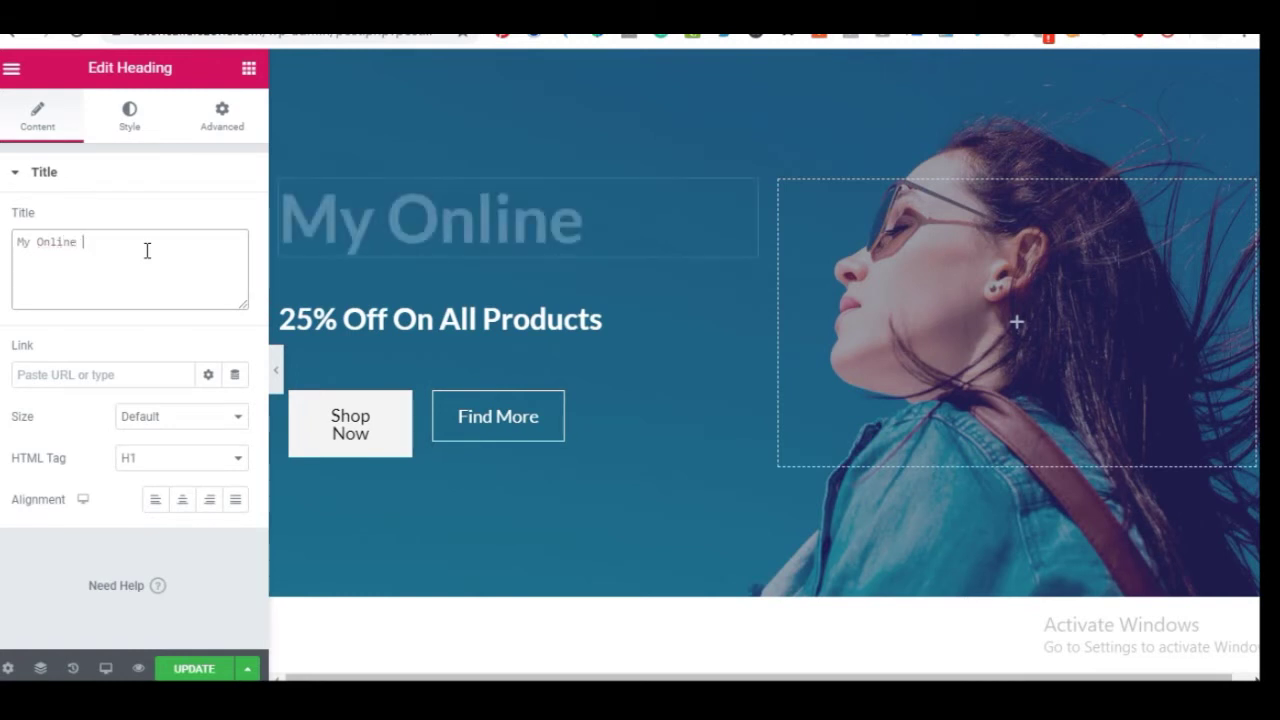
text(Store)
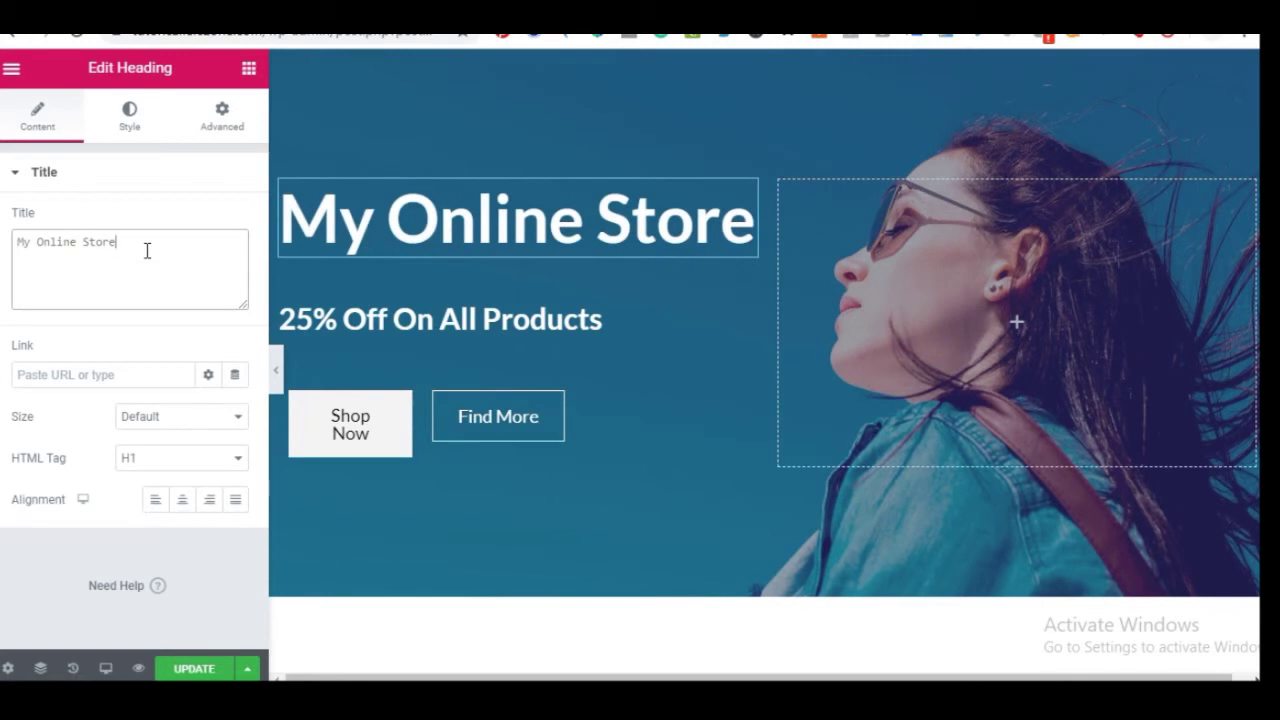
text(is)
key(BackSpace)
key(BackSpace)
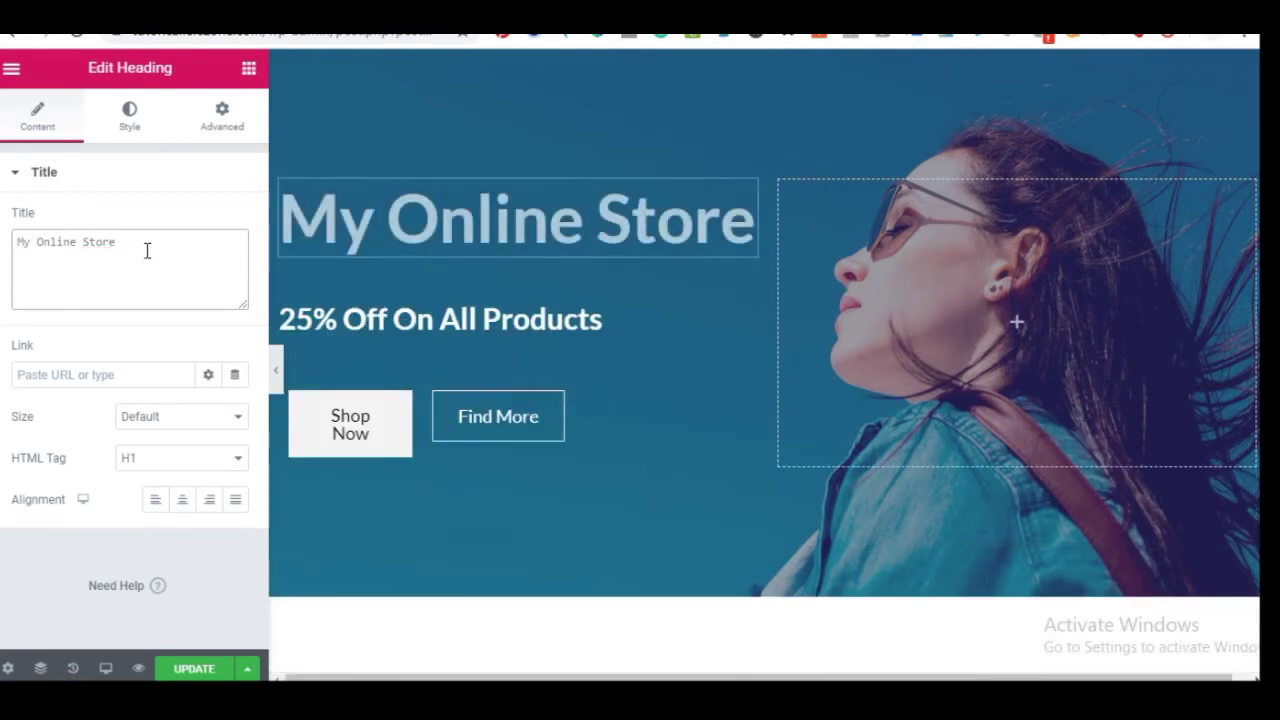
text(is LI)
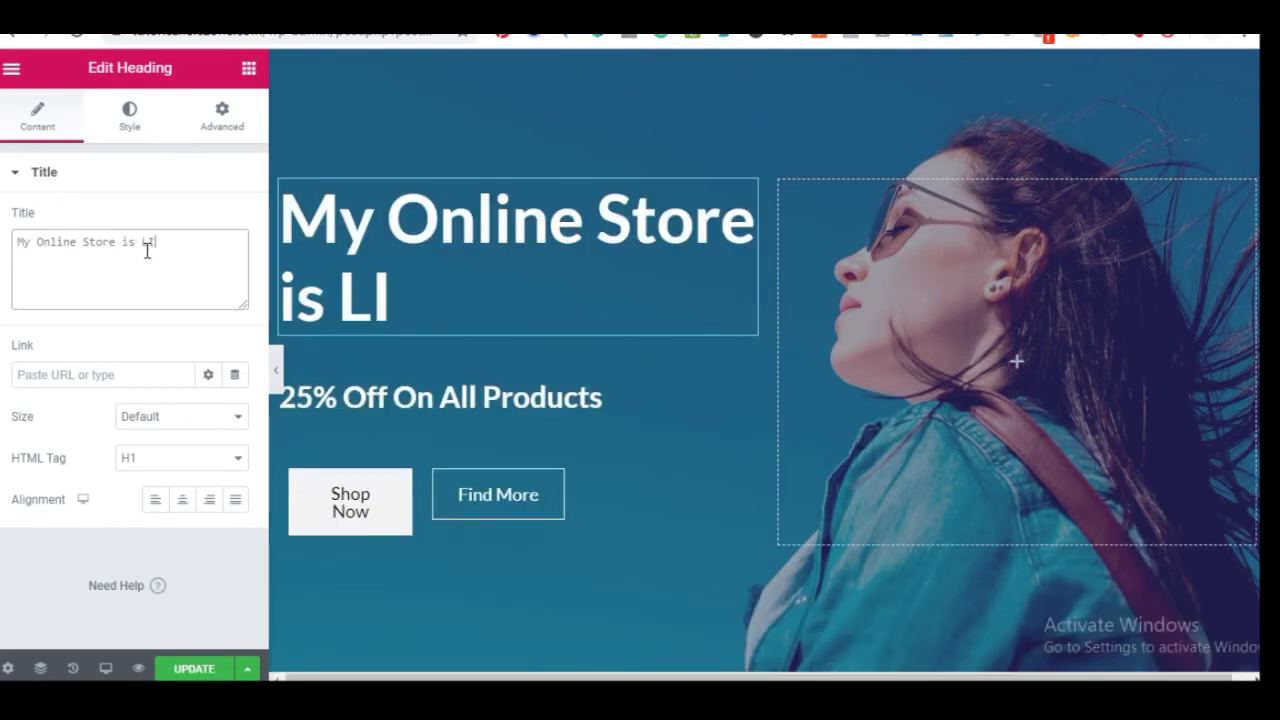
text(VE)
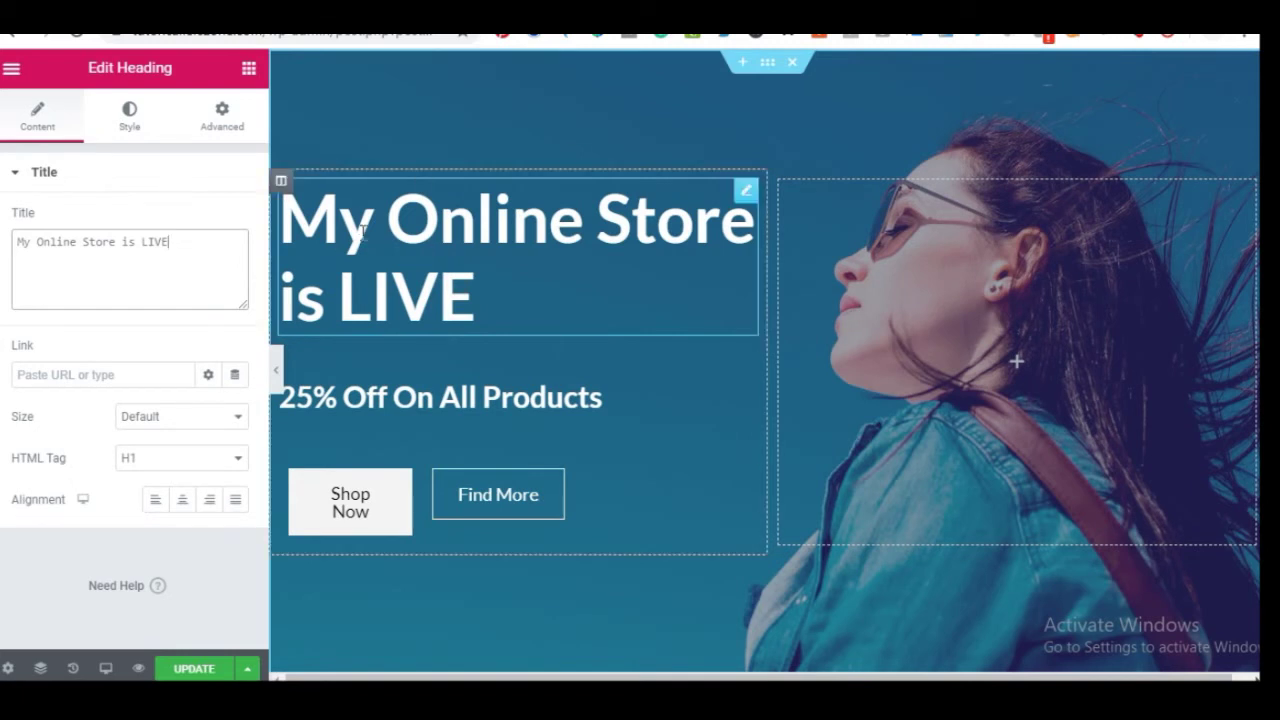
click(397, 398)
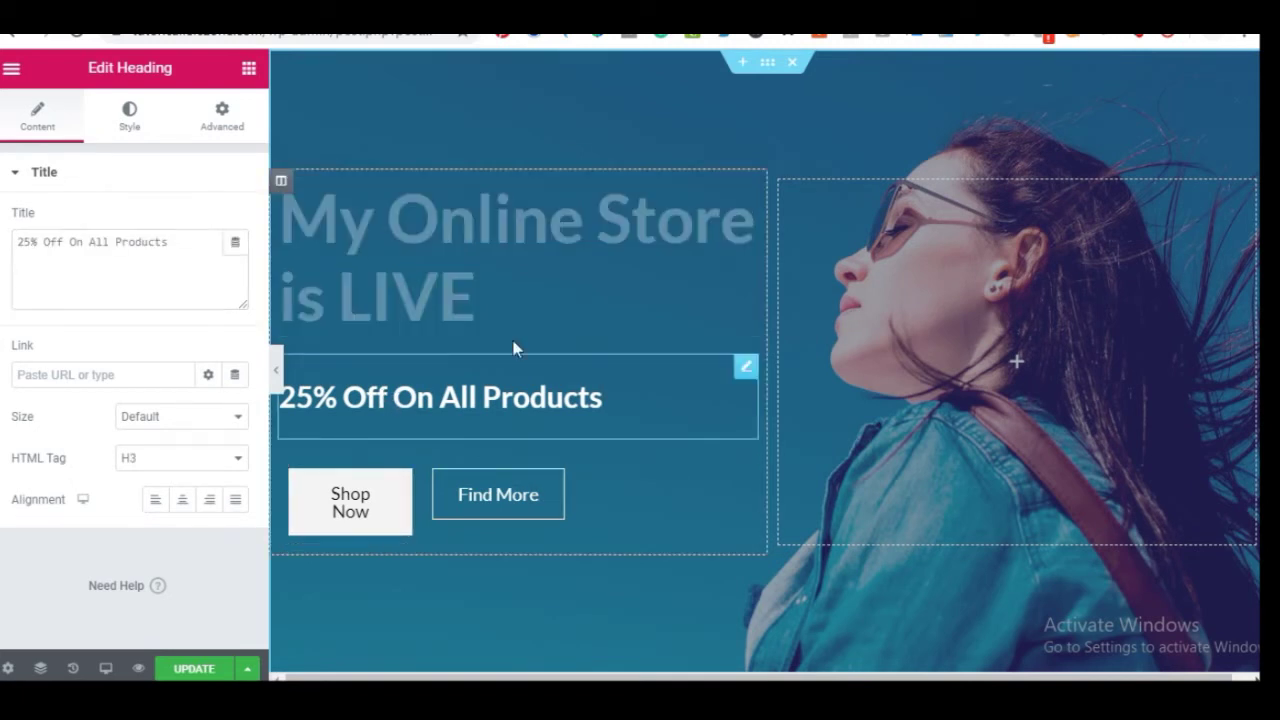
triple_click(460, 398)
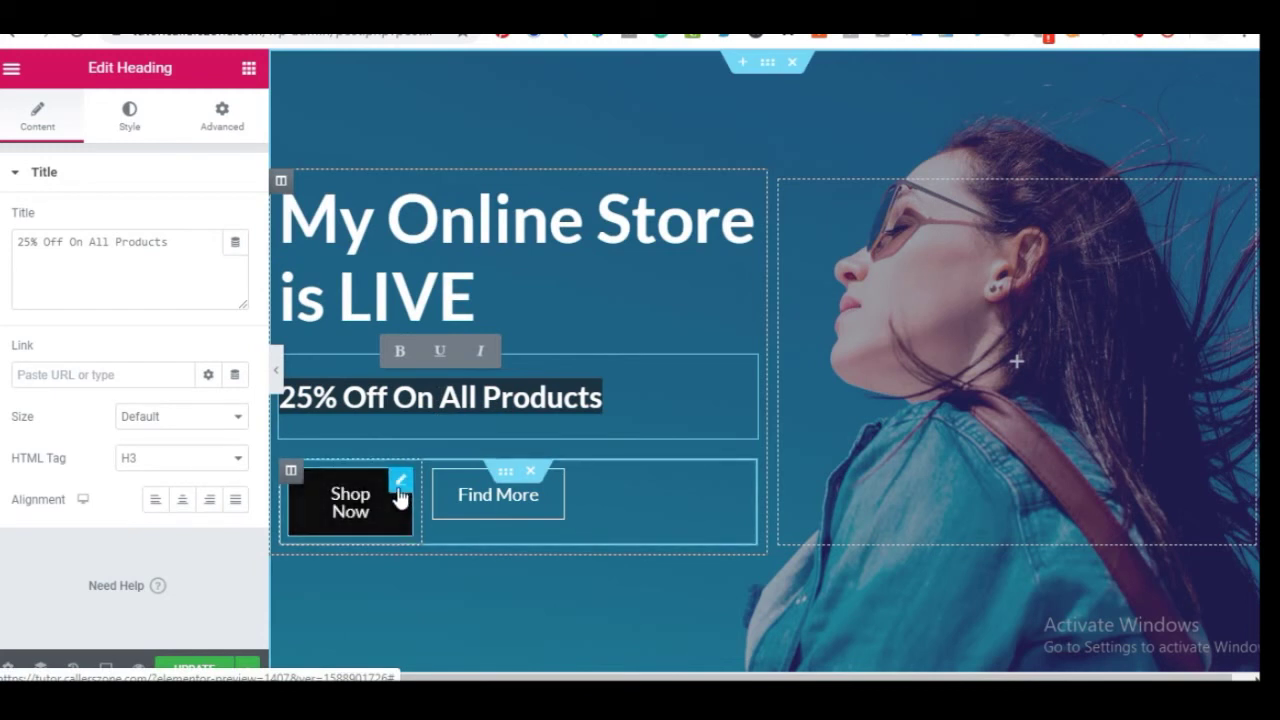
click(399, 488)
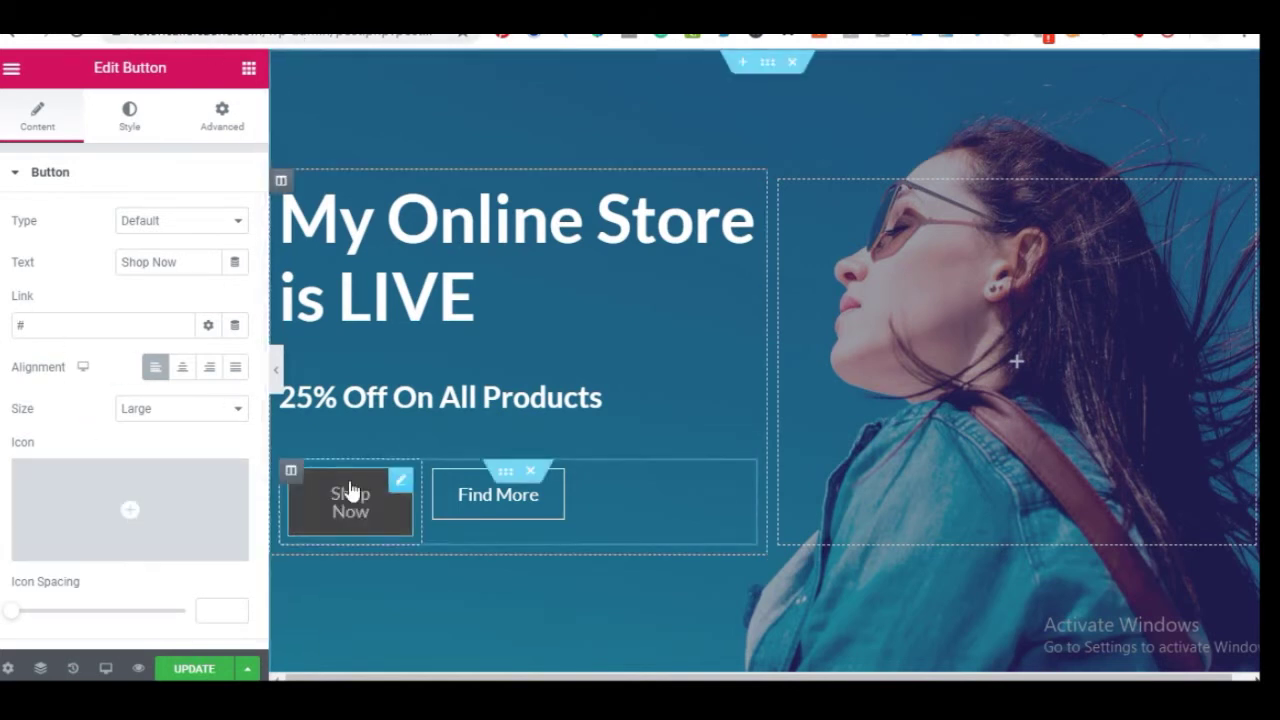
scroll(497, 436, down, 10)
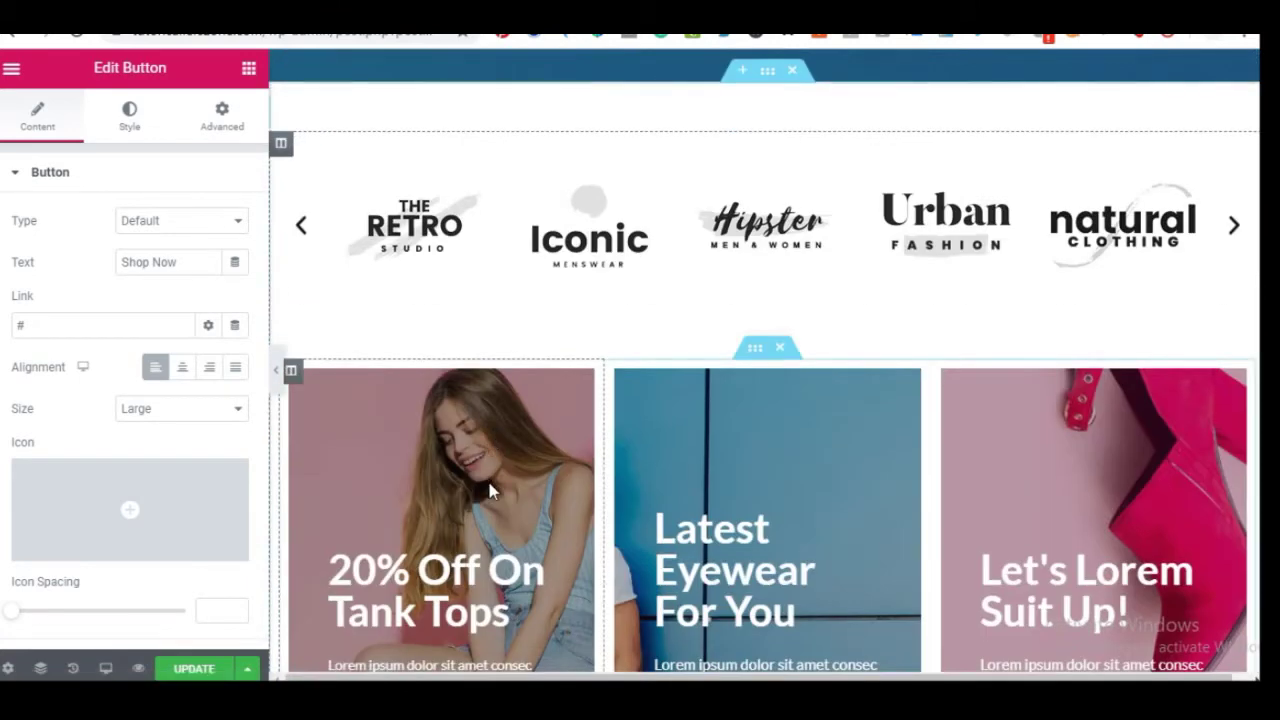
scroll(700, 563, up, 10)
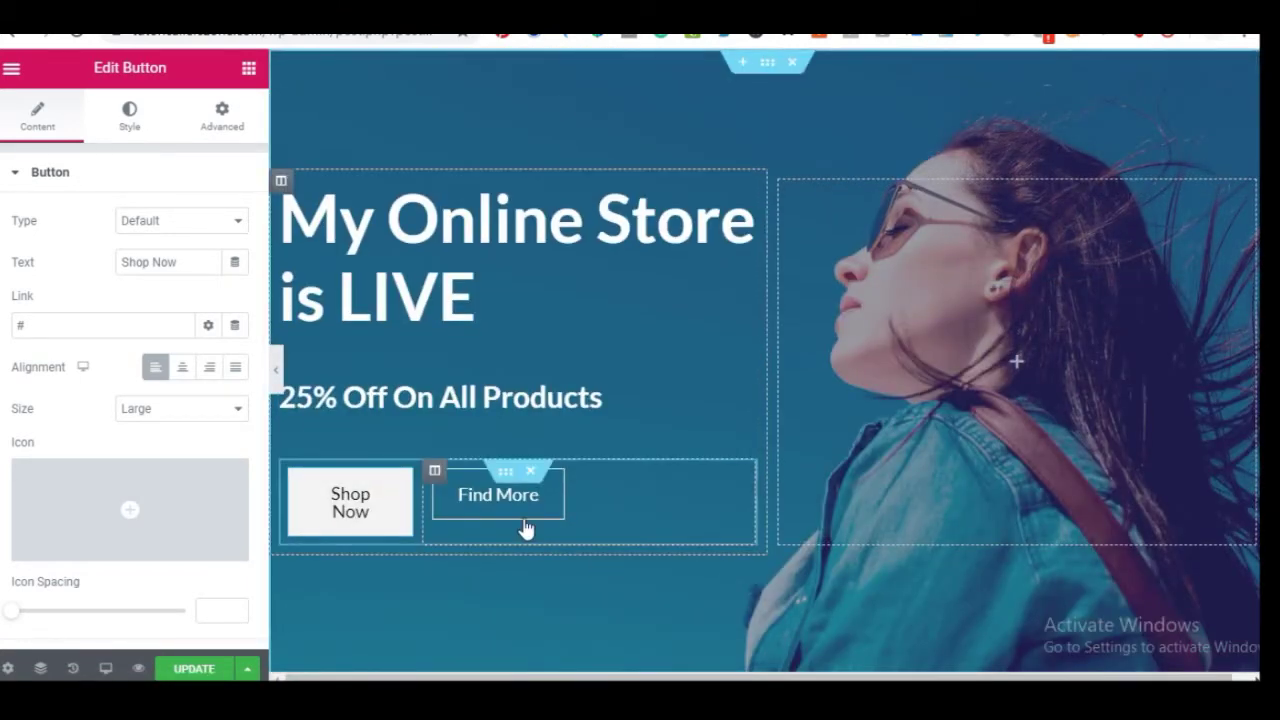
click(535, 508)
click(54, 326)
scroll(490, 457, down, 3)
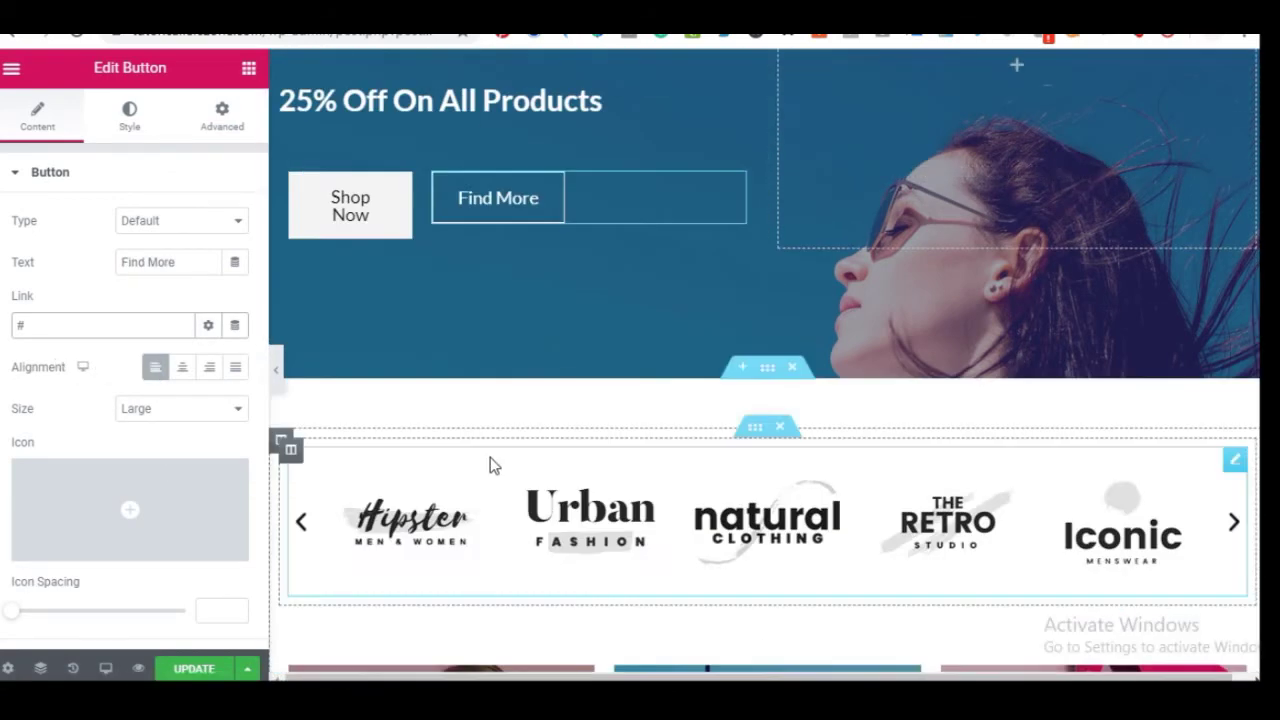
scroll(636, 438, down, 2)
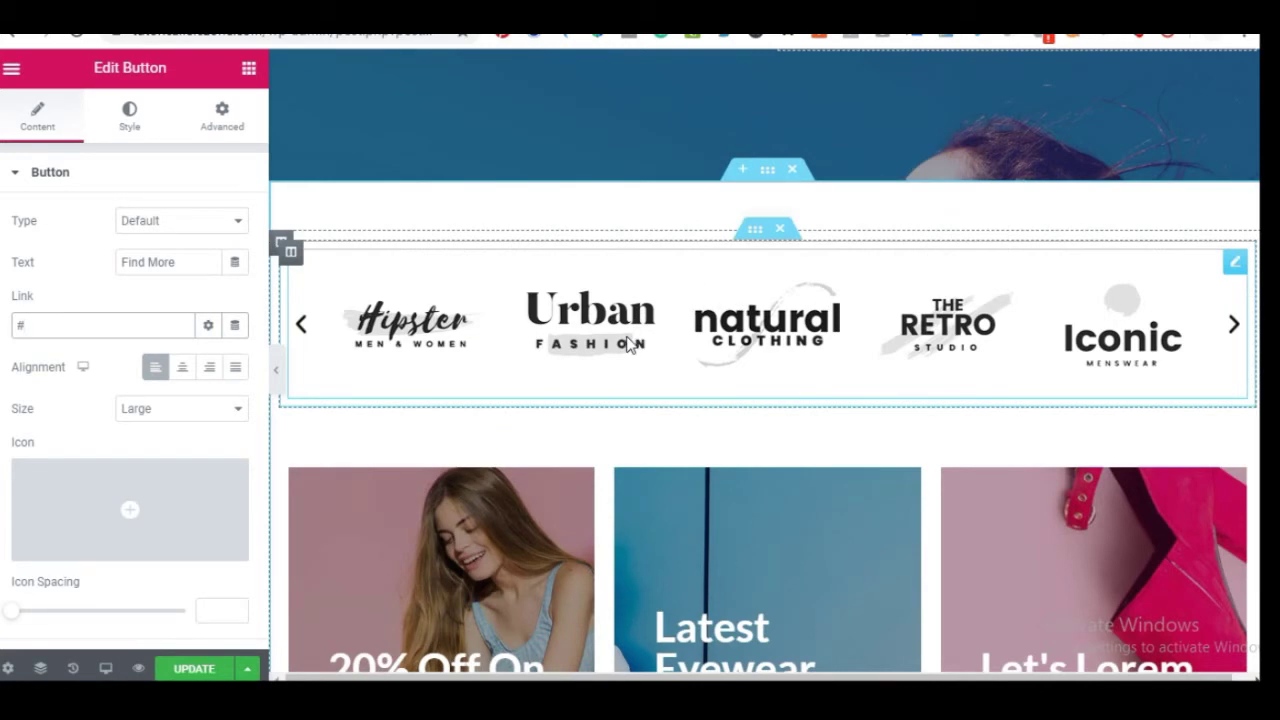
click(630, 345)
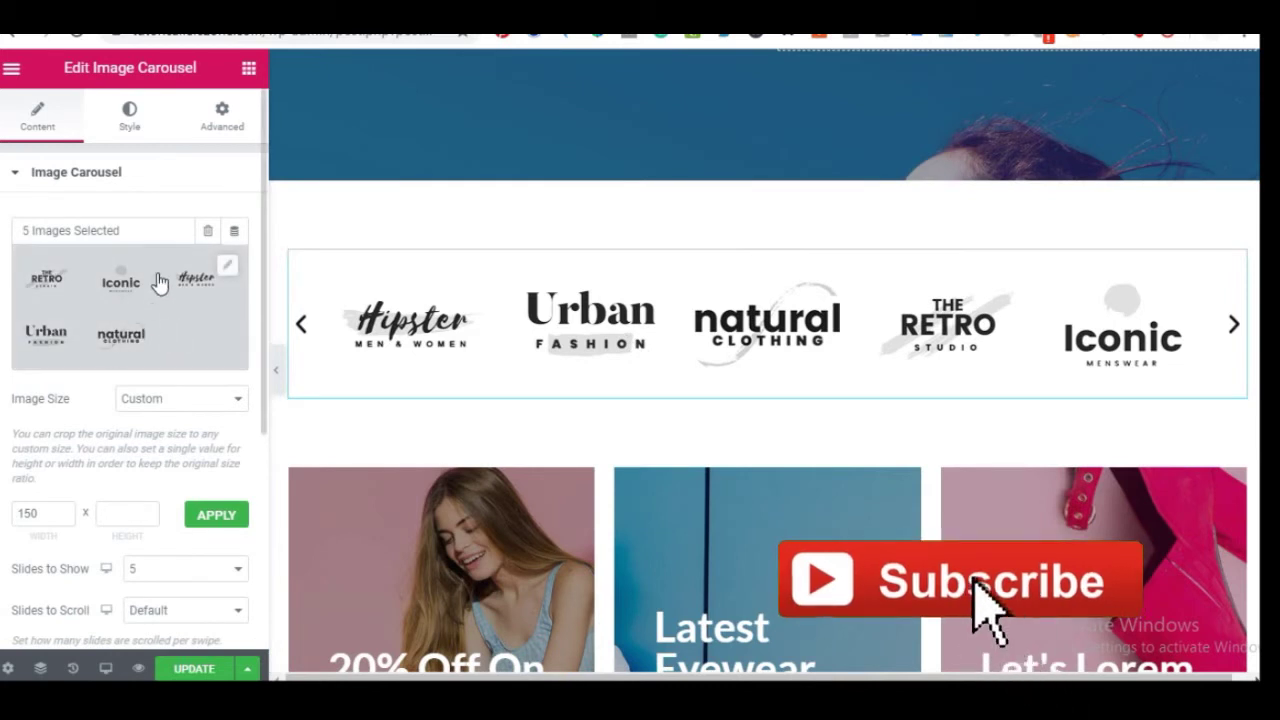
click(227, 268)
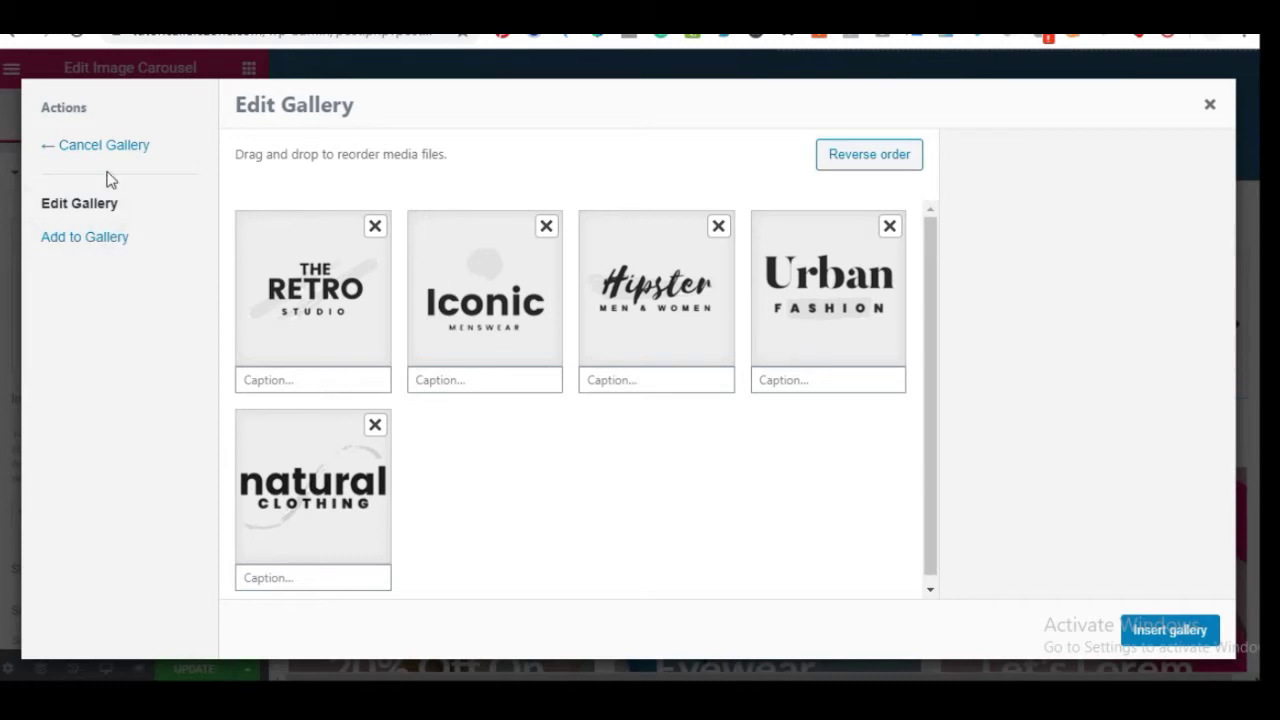
drag(289, 449, 455, 268)
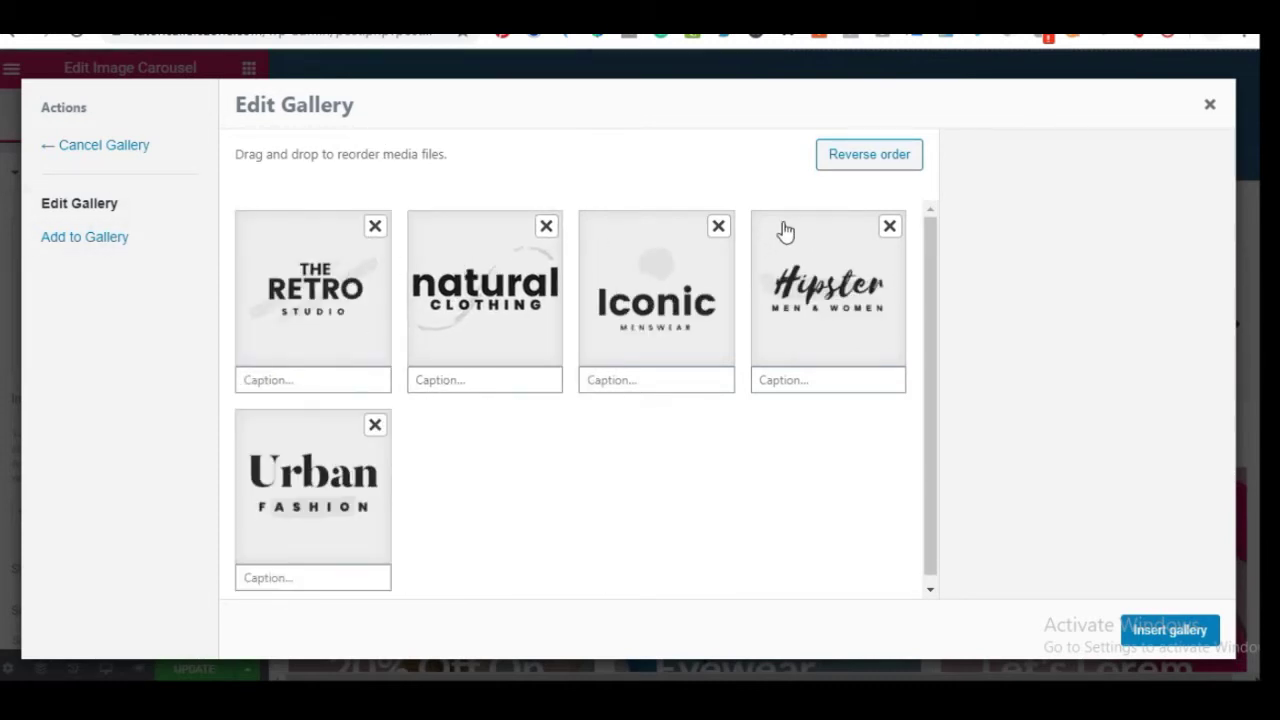
click(80, 240)
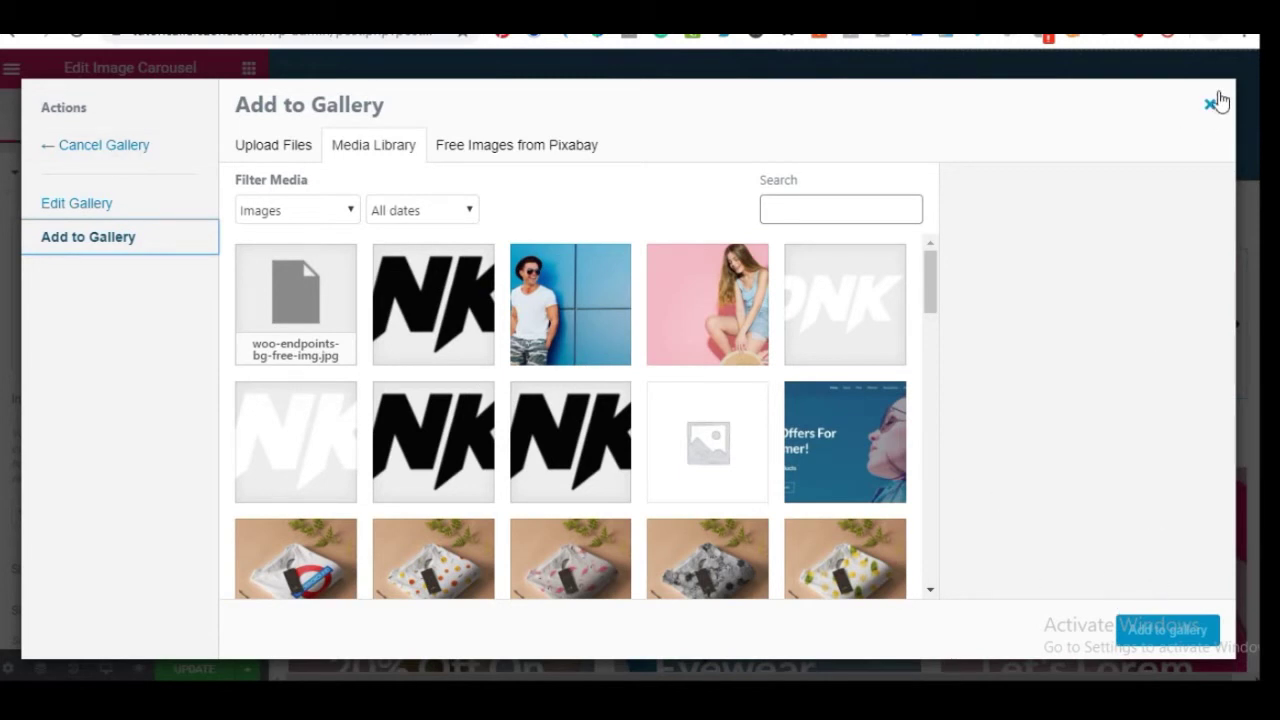
click(60, 145)
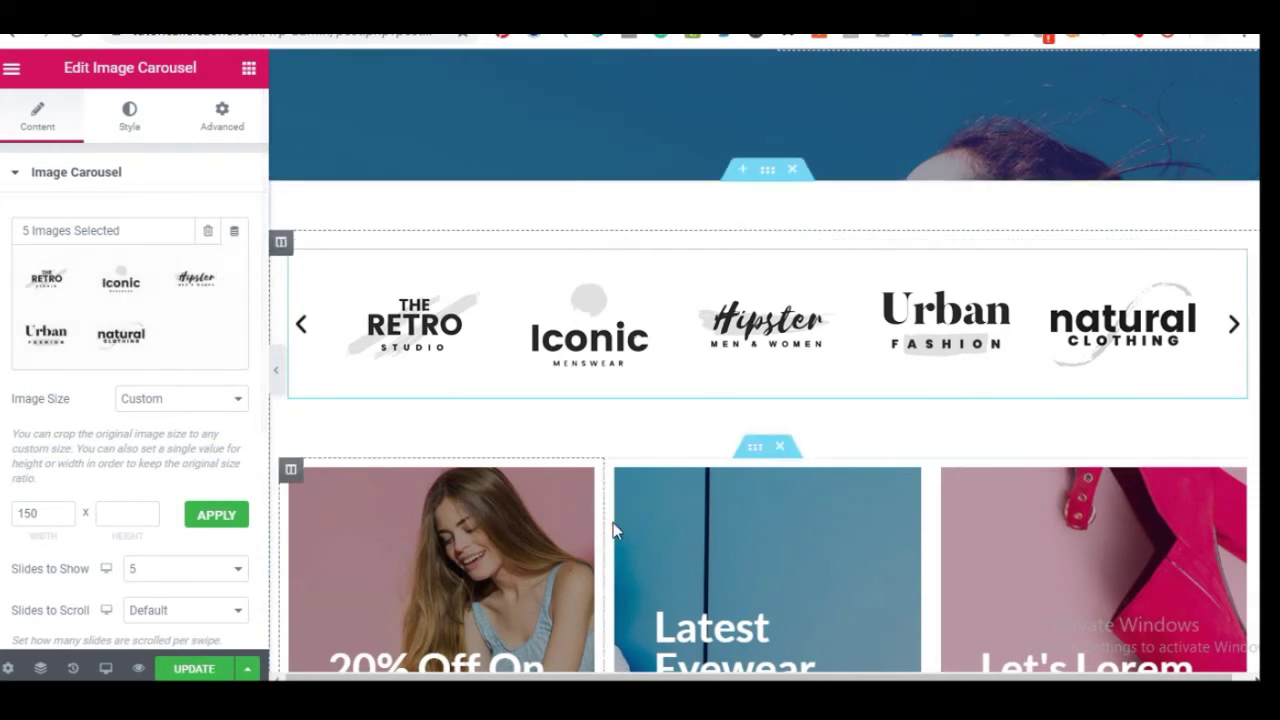
Inspect the first promo column's background image in the media library without changing it
scroll(404, 293, down, 3)
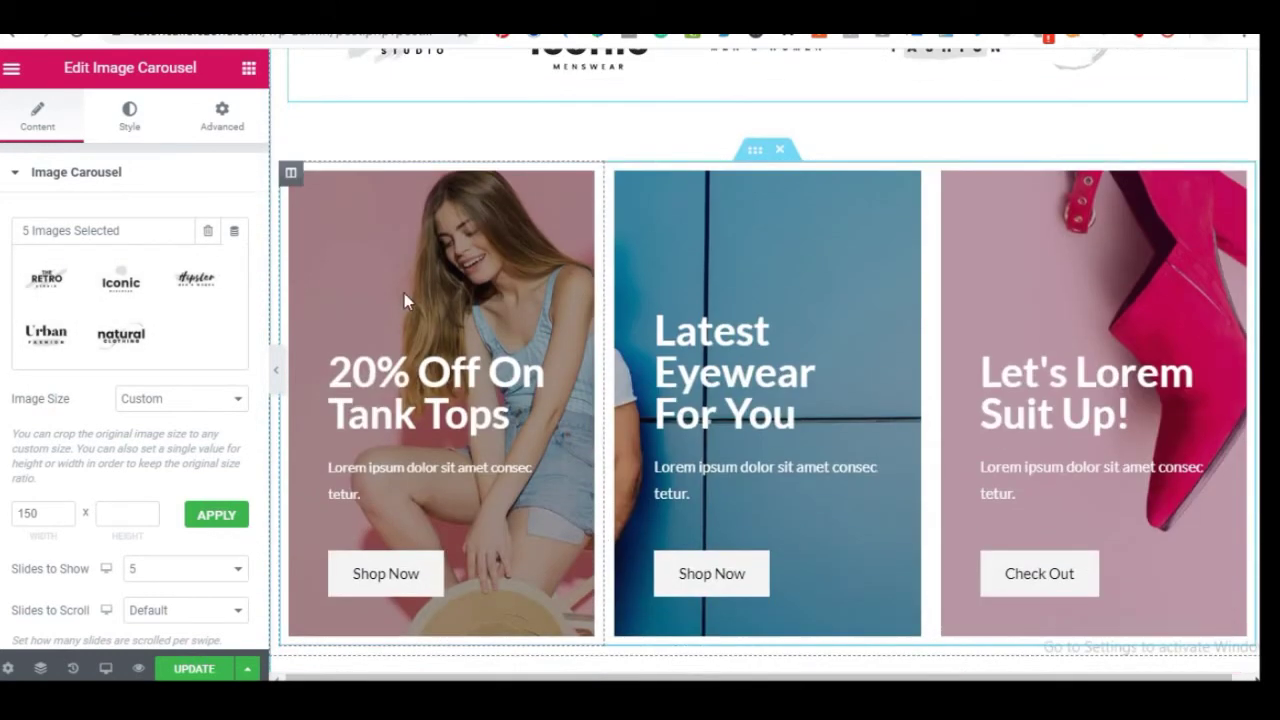
click(290, 175)
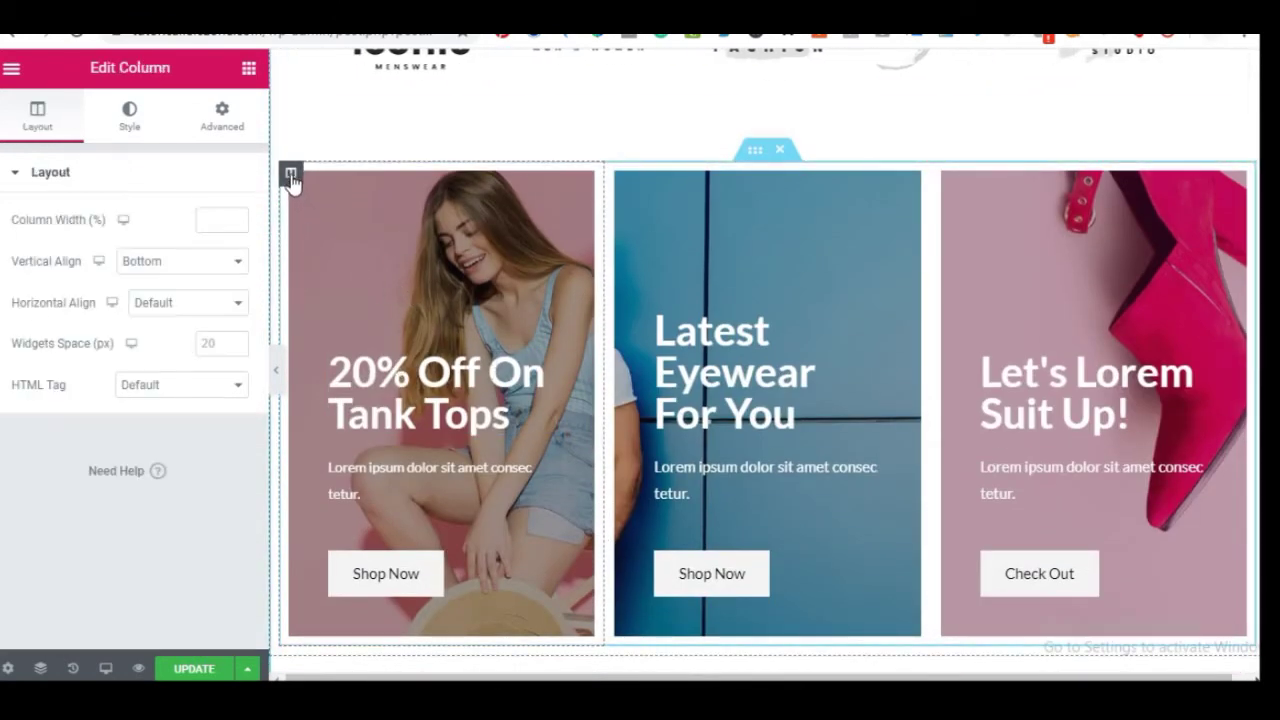
click(130, 118)
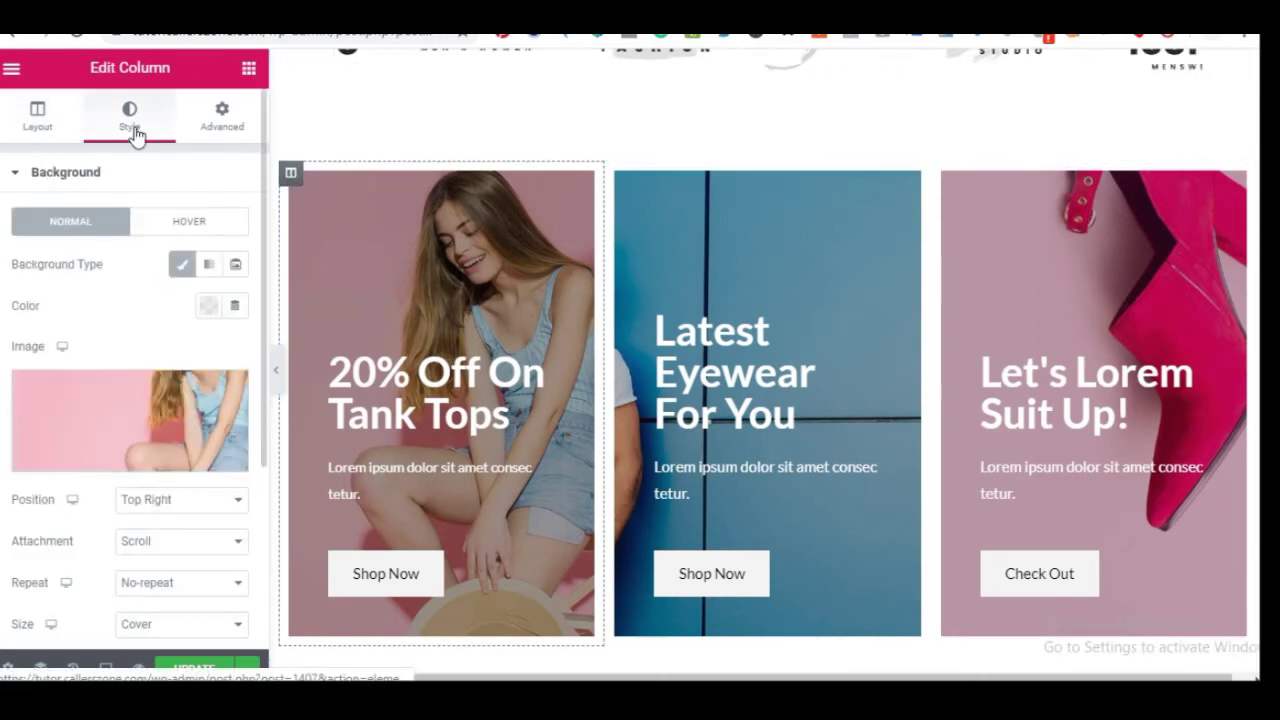
click(106, 412)
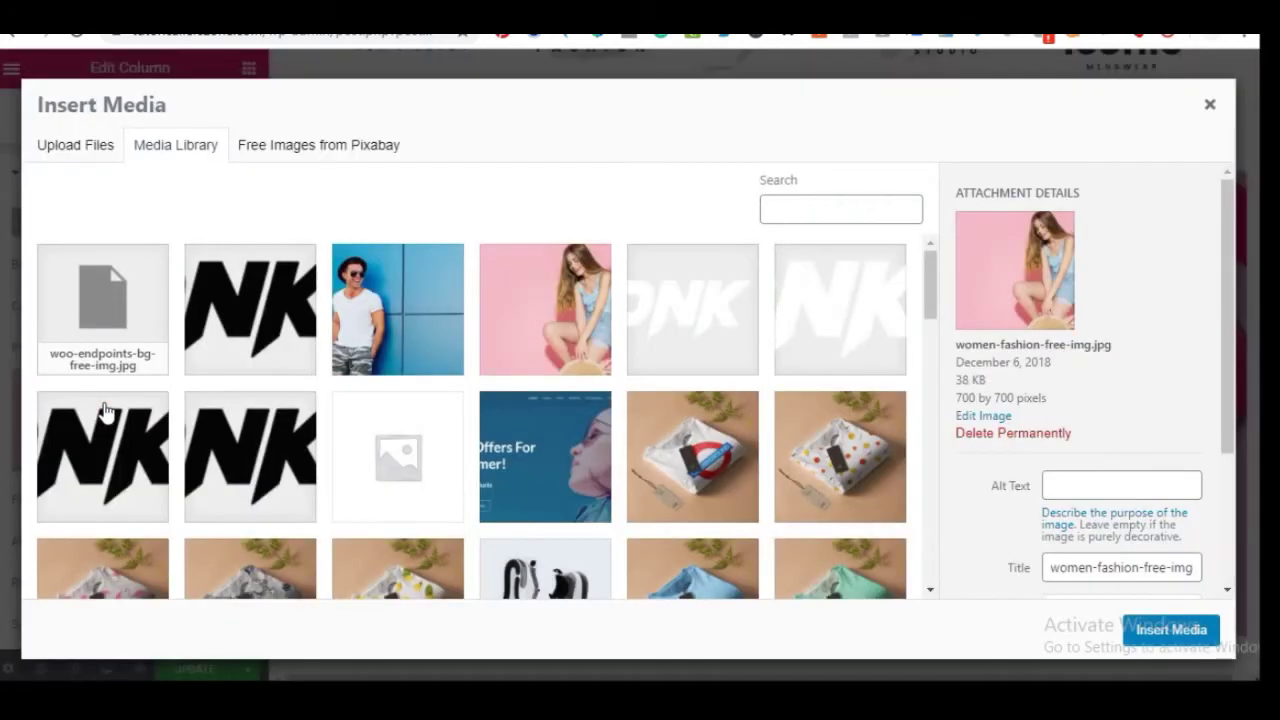
click(1210, 104)
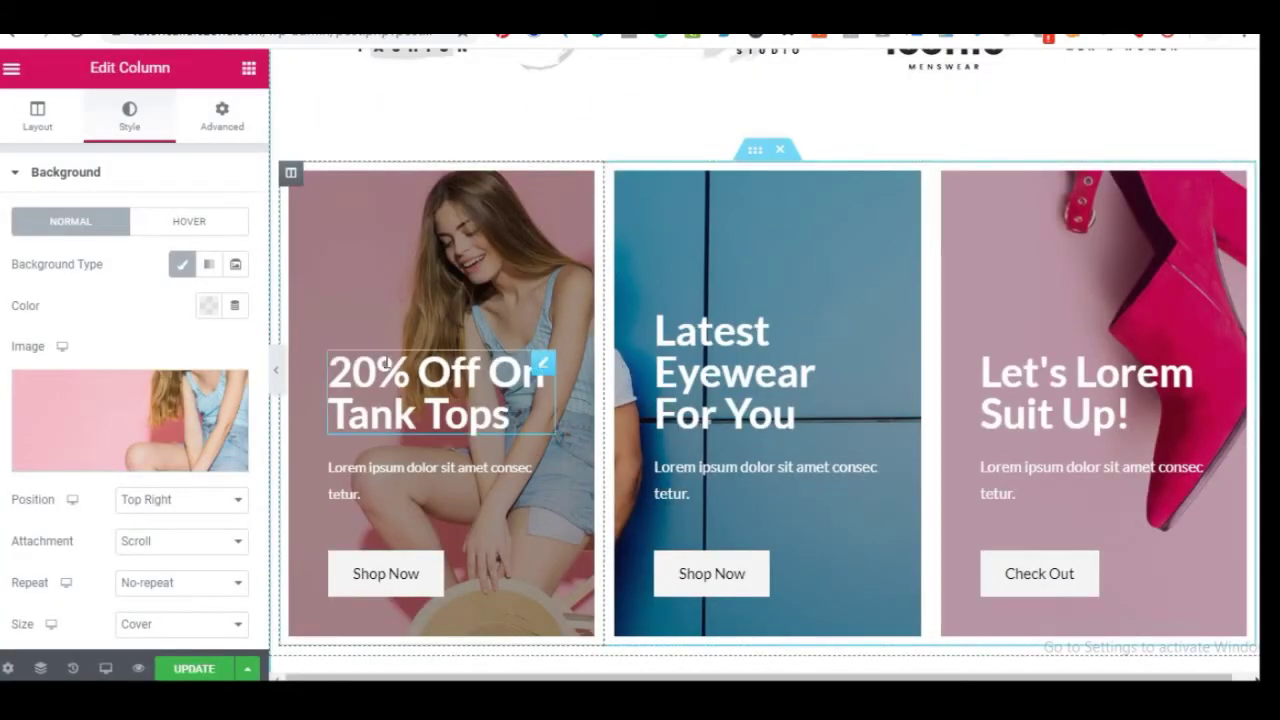
Check the Tank Tops heading, middle column background, and the Shop Now button's link
click(386, 362)
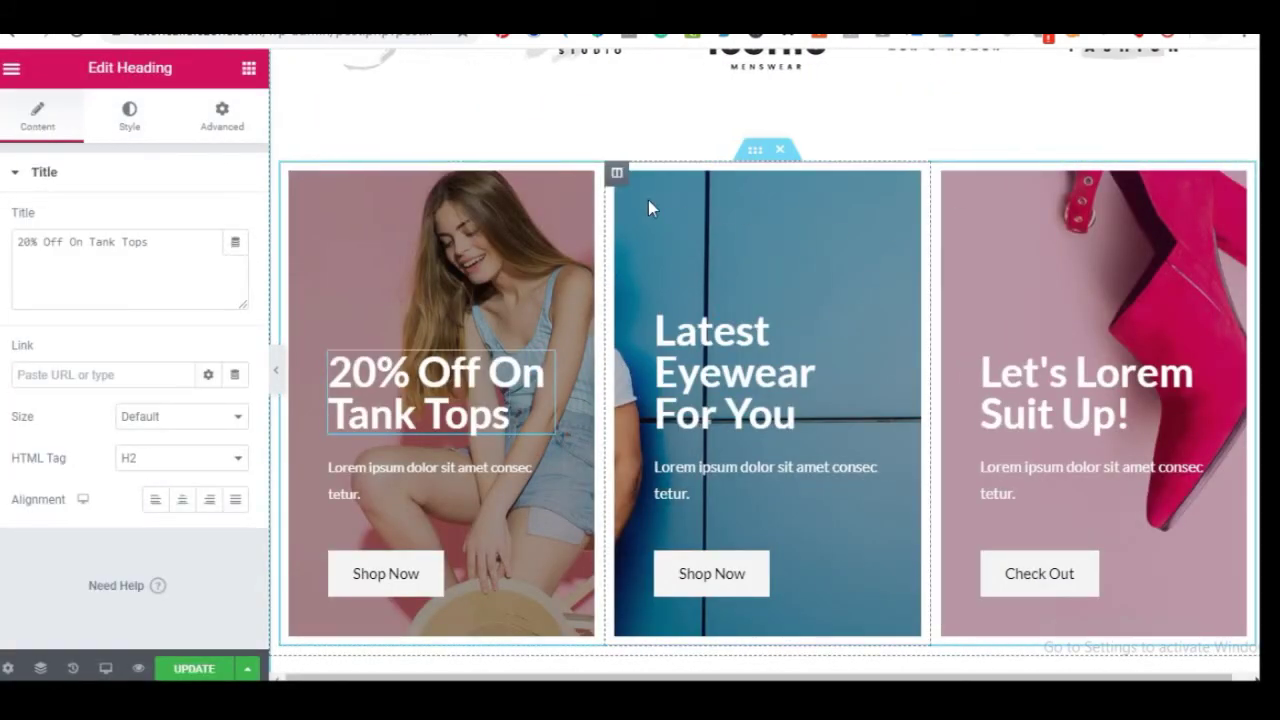
click(617, 176)
click(127, 124)
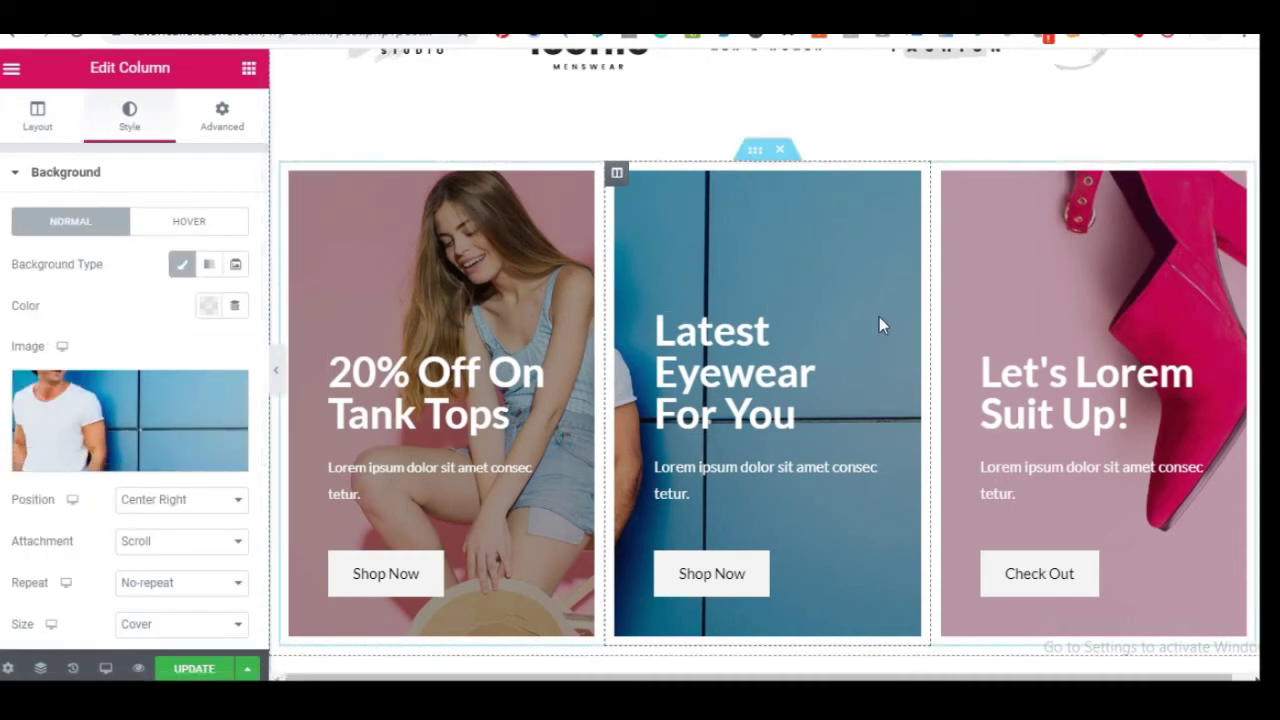
scroll(992, 533, down, 2)
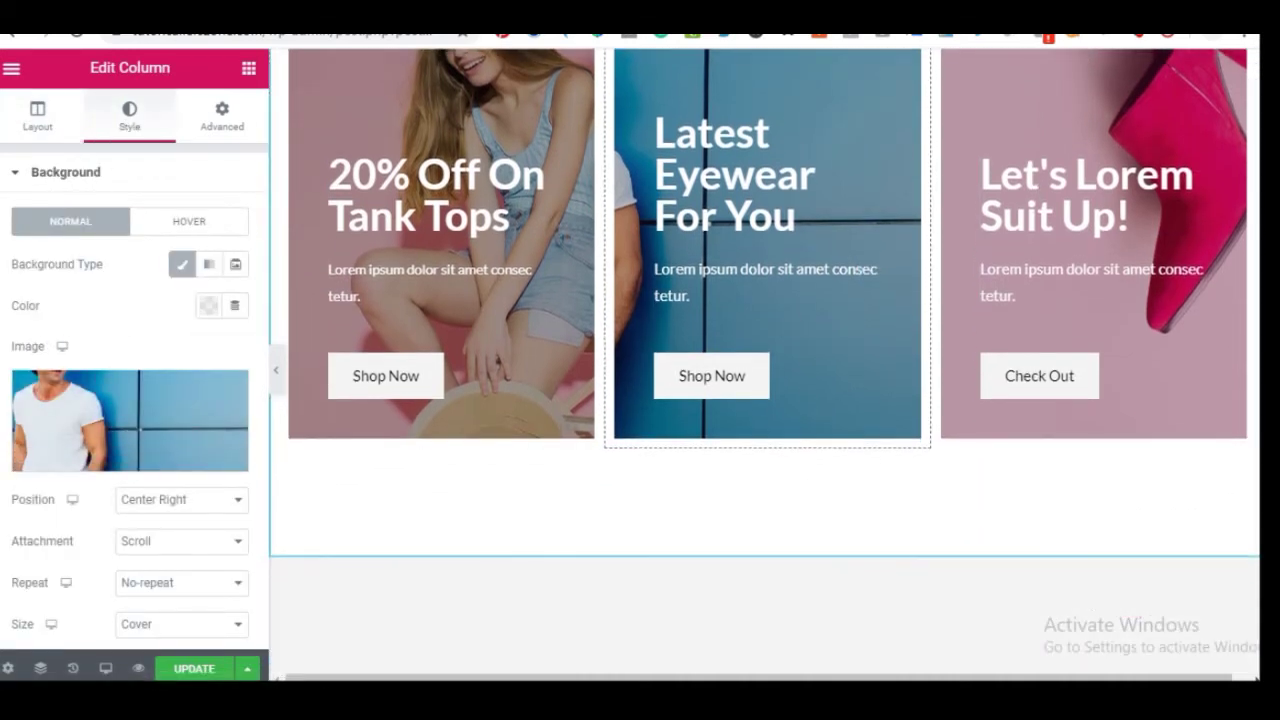
click(423, 378)
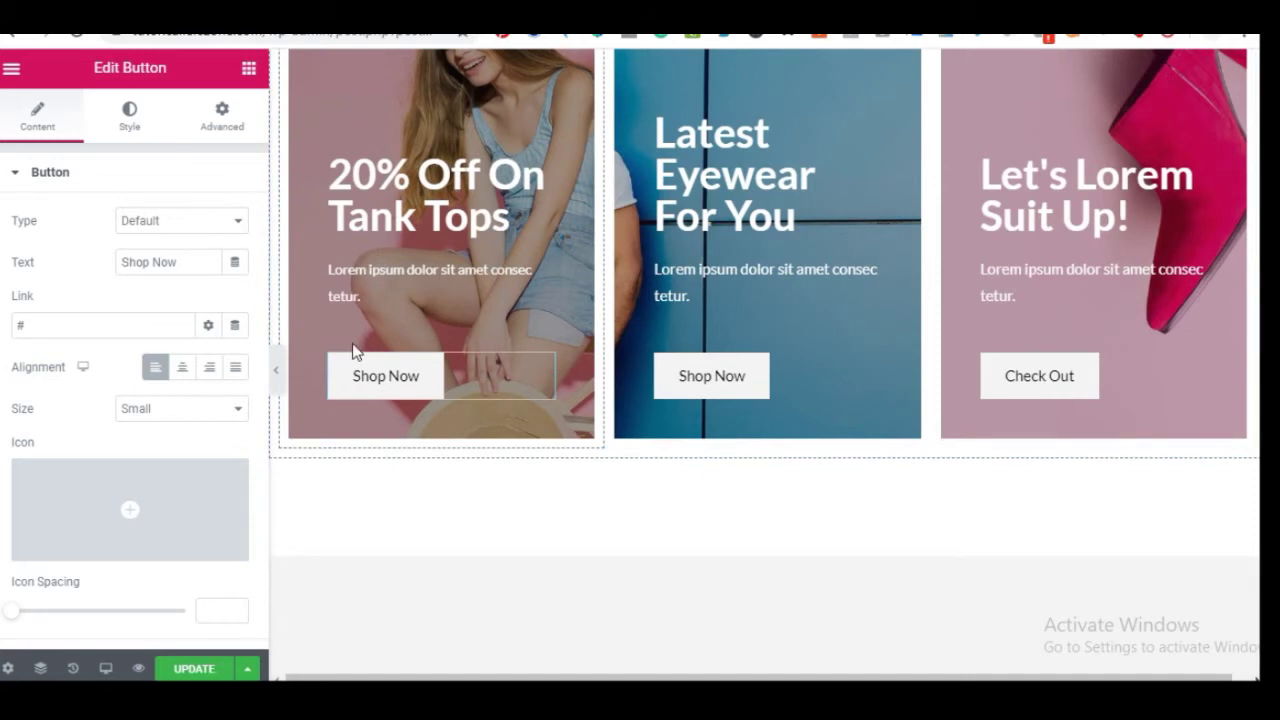
click(40, 326)
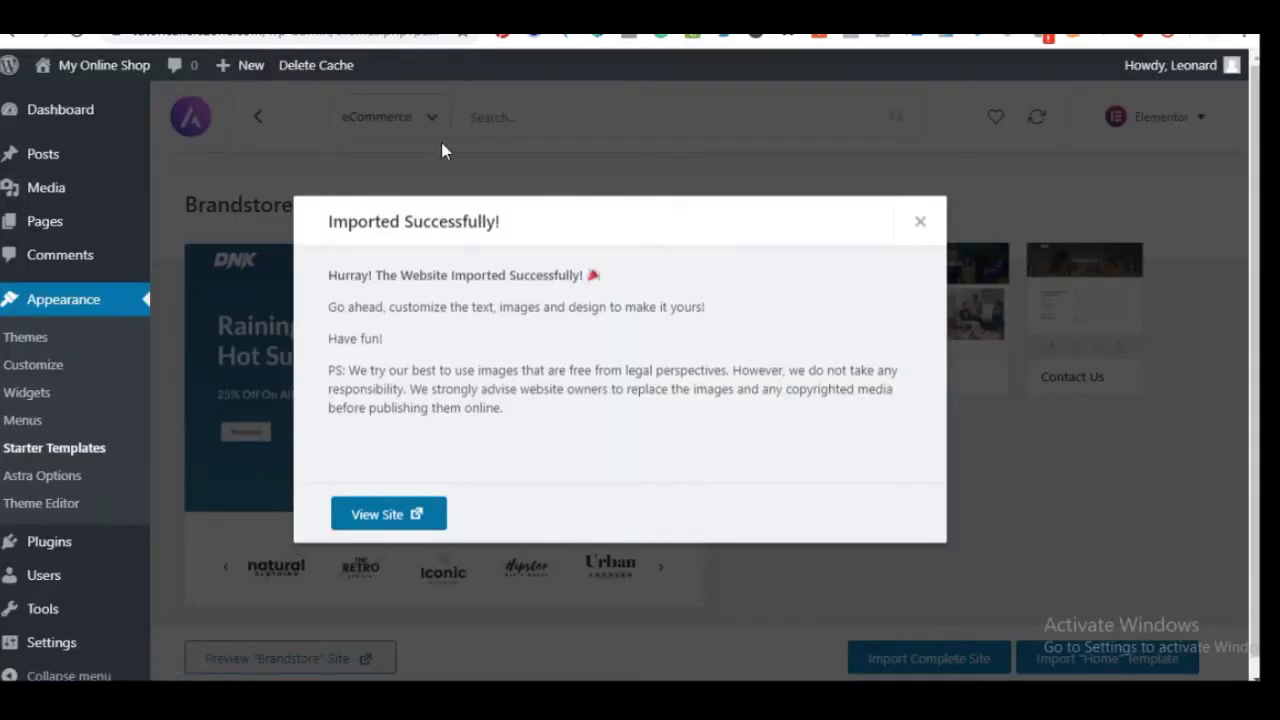
Open the live site's Store page in a new tab and select its URL to copy
right_click(126, 70)
click(190, 84)
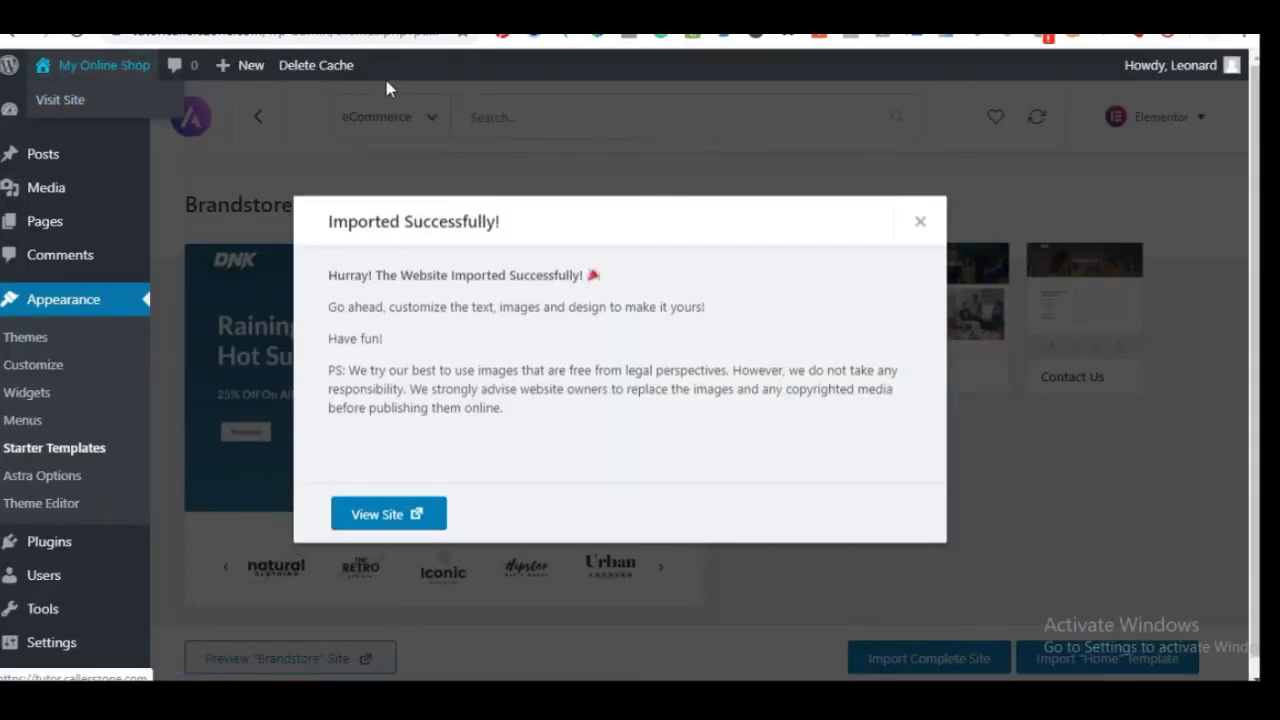
key(ctrl+Tab)
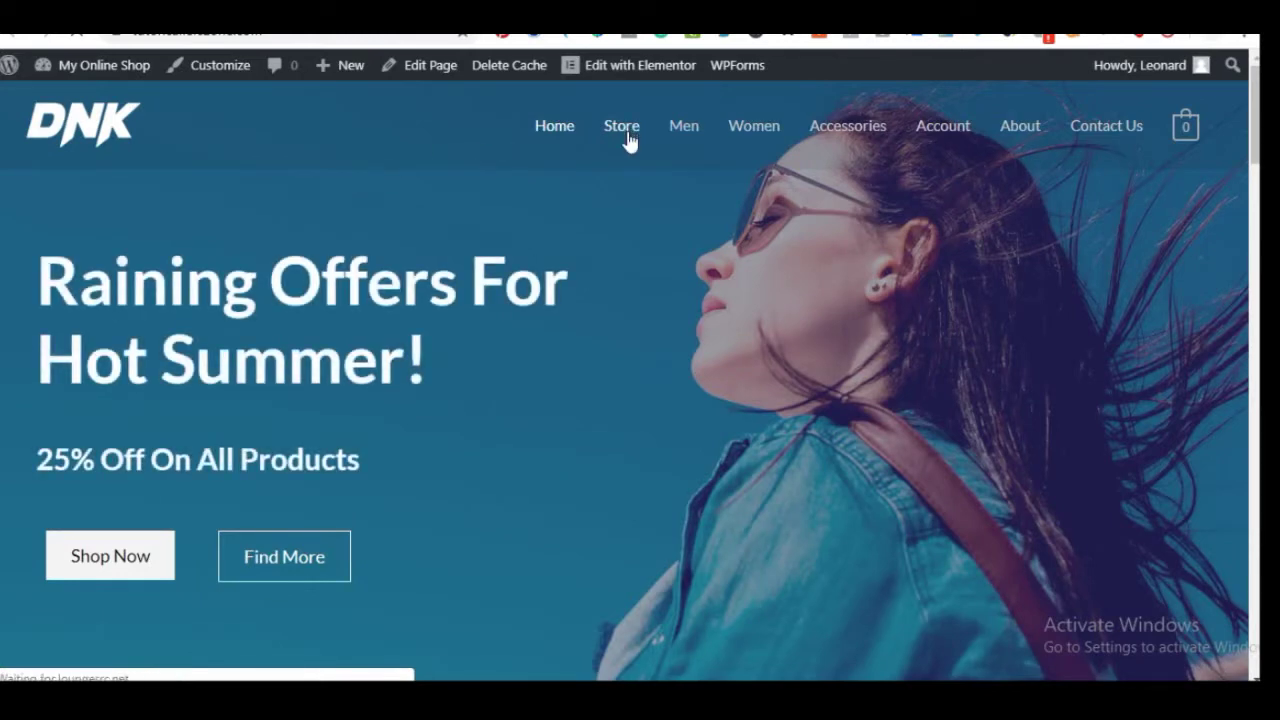
click(624, 130)
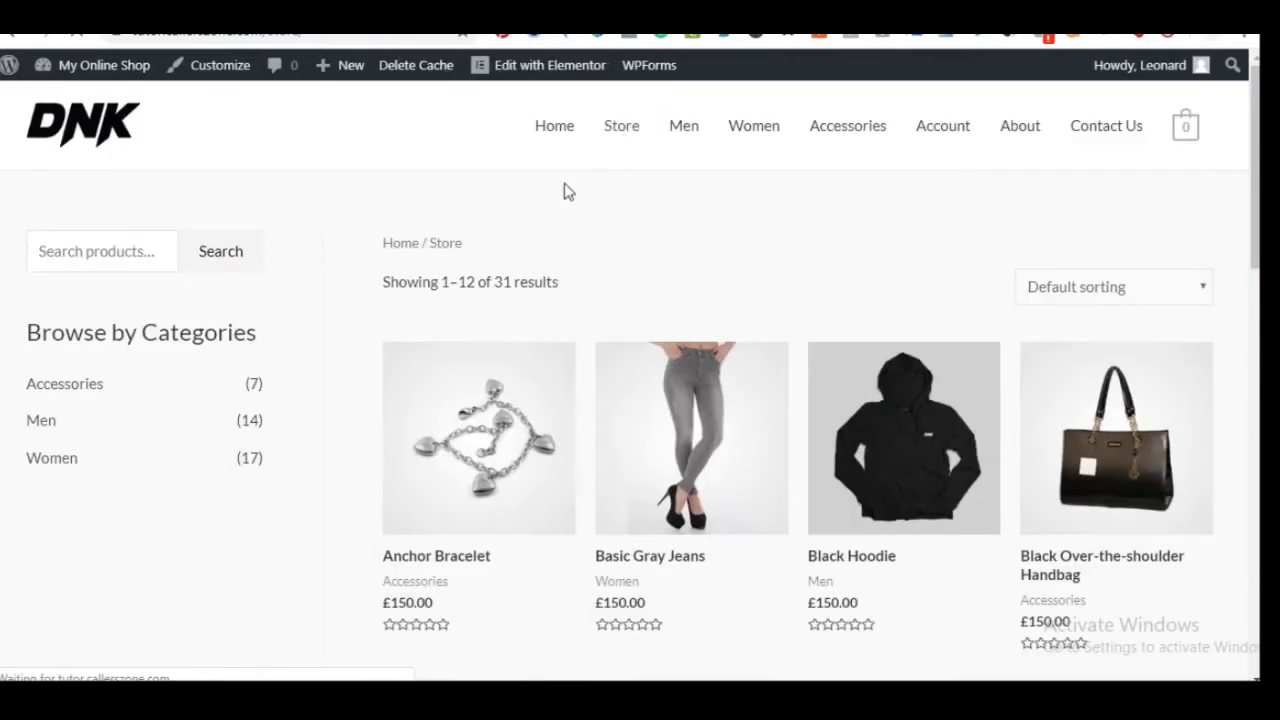
scroll(534, 480, down, 5)
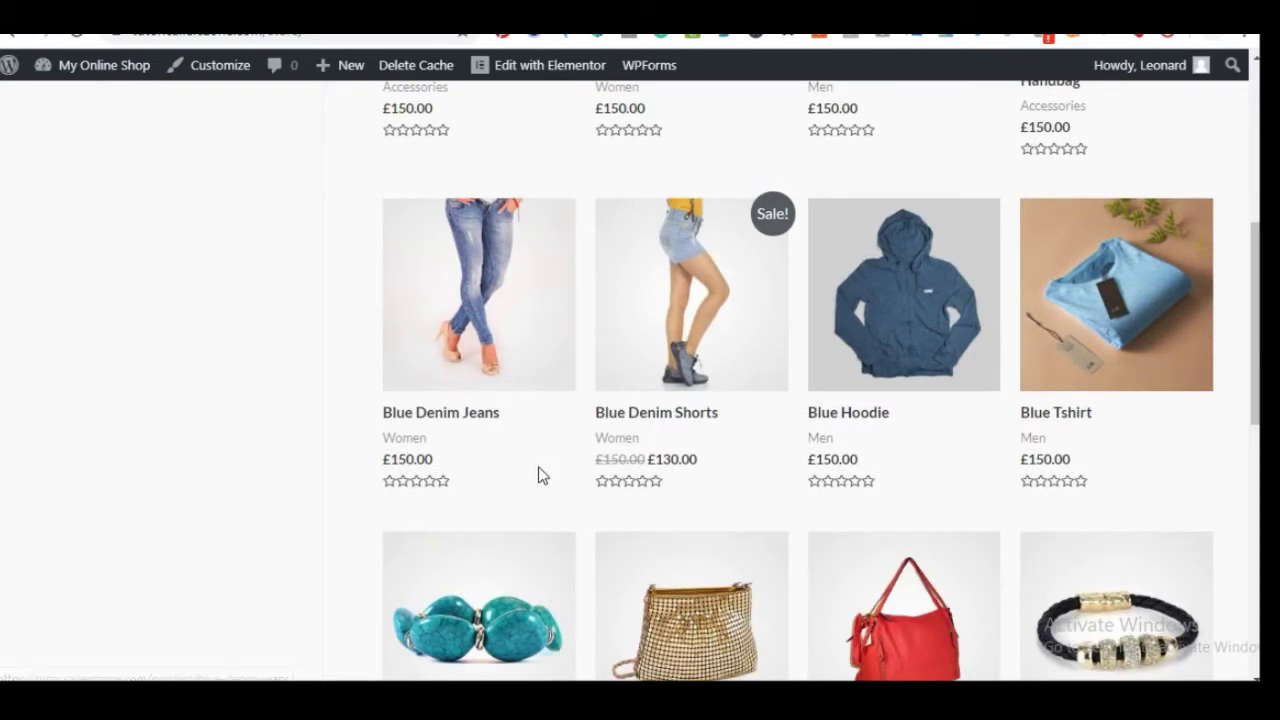
scroll(537, 471, up, 5)
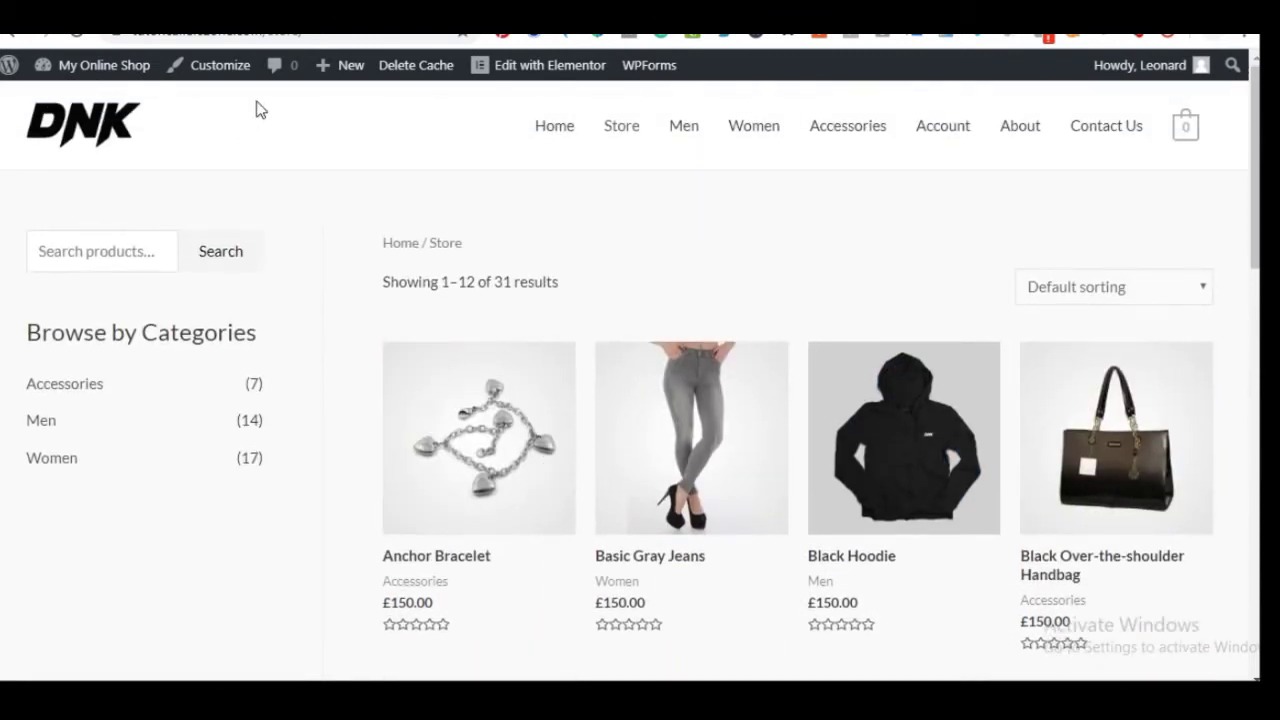
click(230, 32)
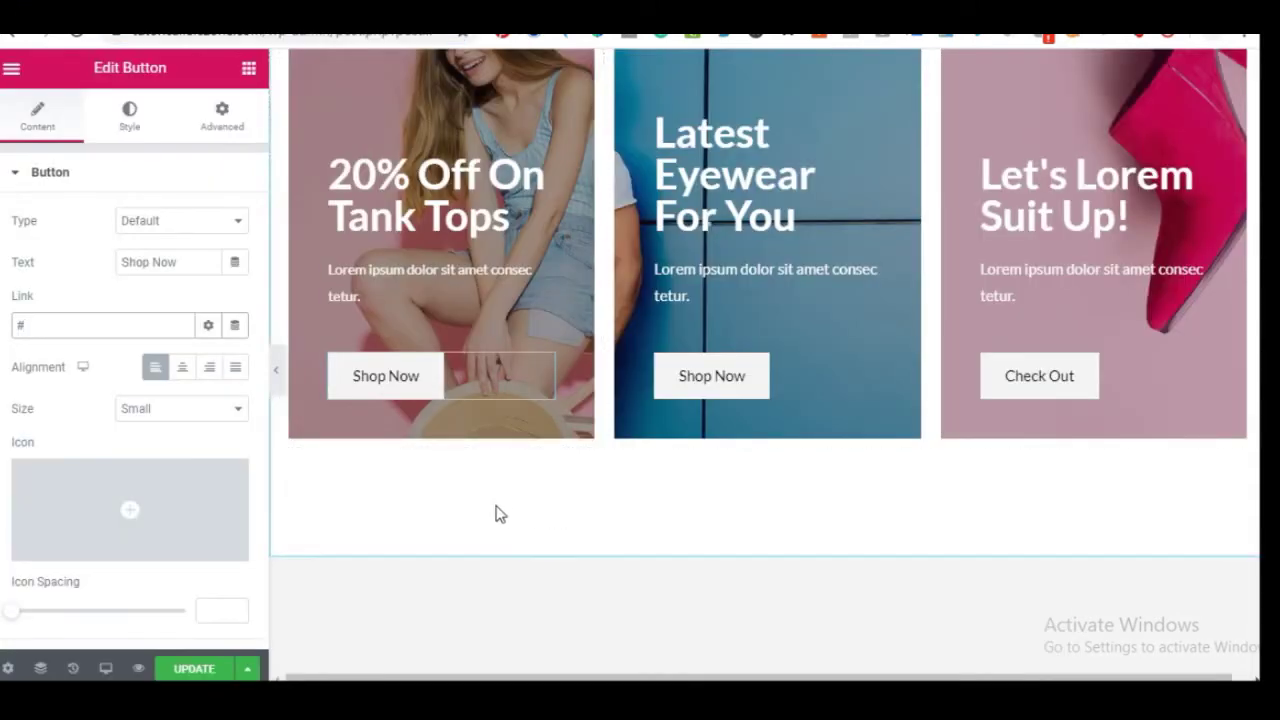
Paste the Store page URL as the hero Shop Now button's link
scroll(450, 405, up, 5)
scroll(450, 410, up, 3)
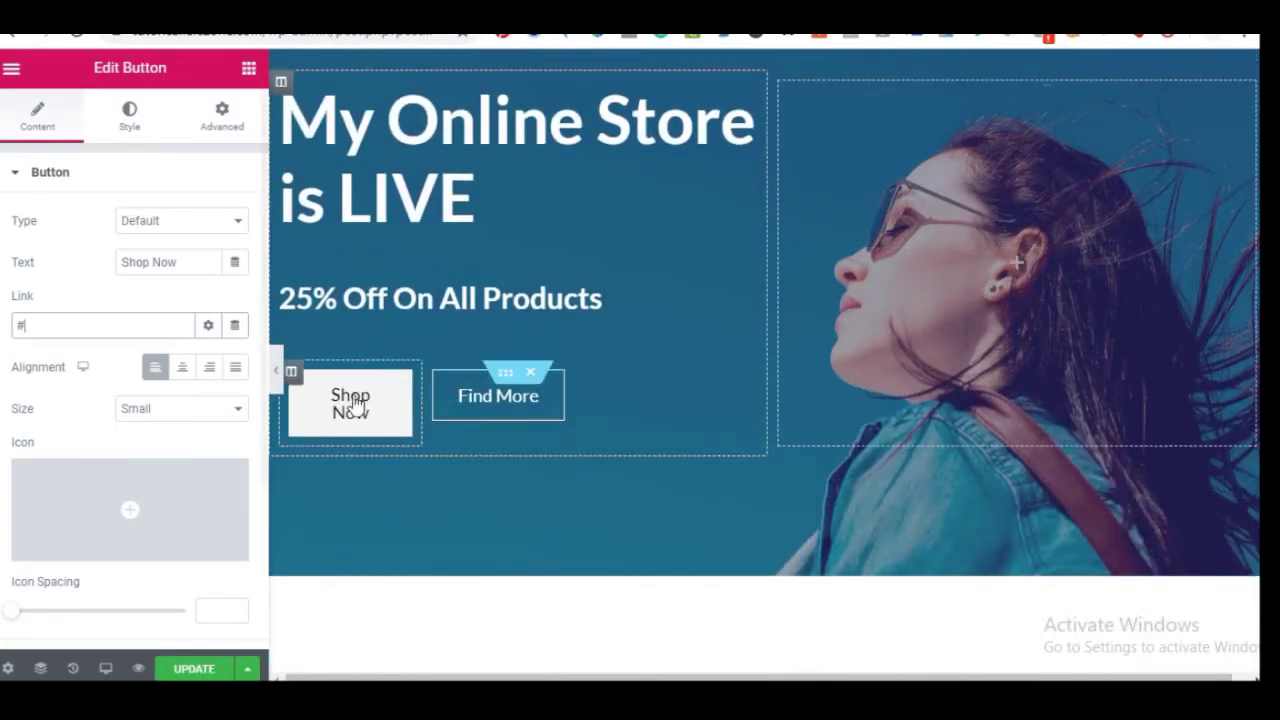
click(400, 383)
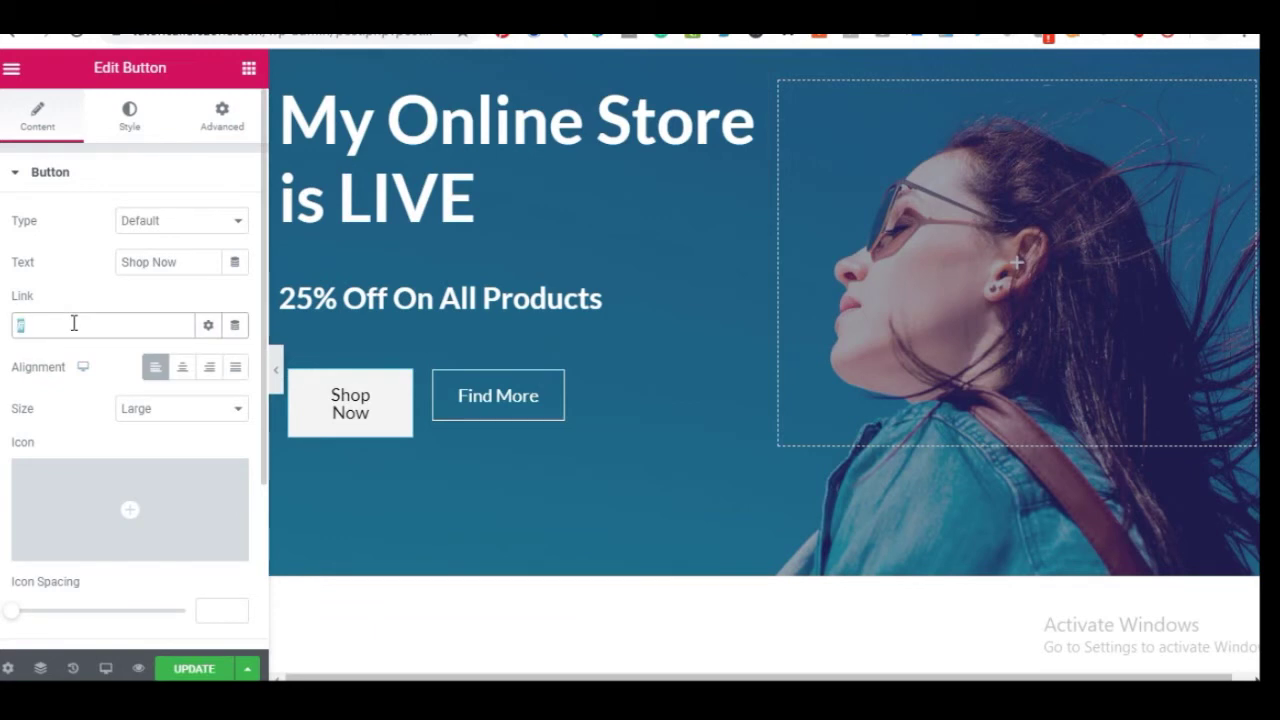
key(ctrl+v)
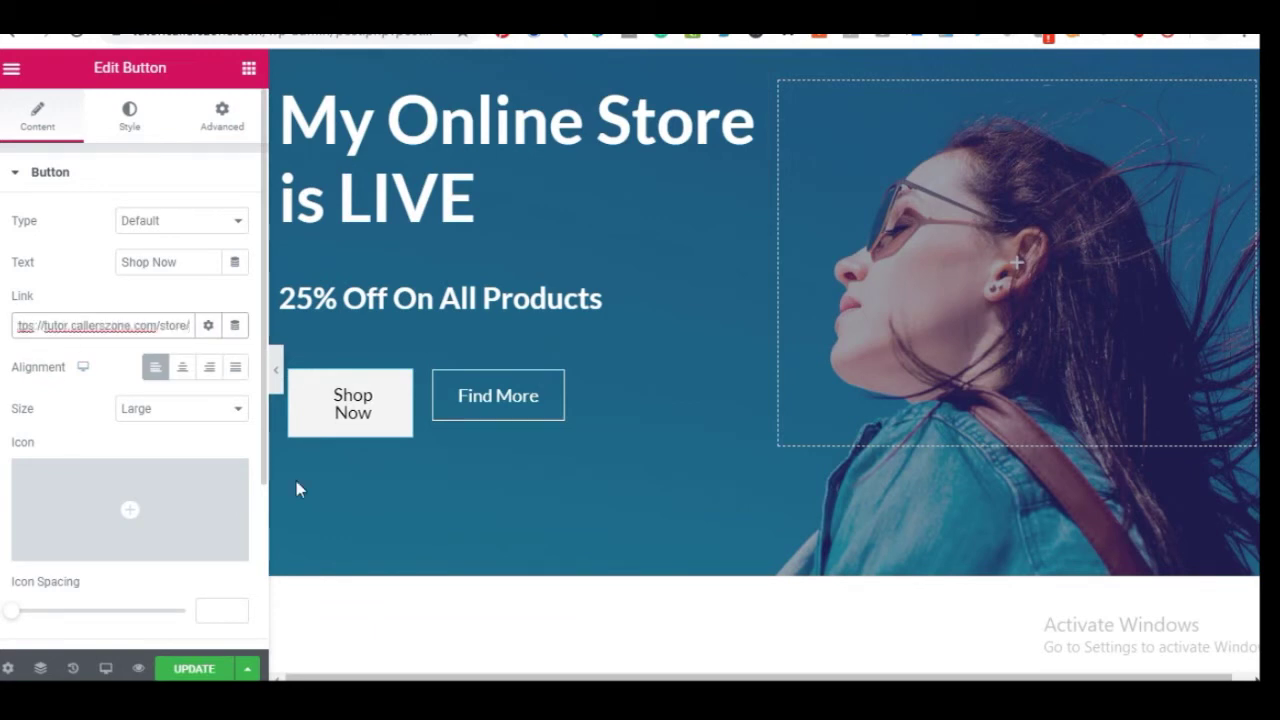
Replace the '#' link of the Tank Tops card's Shop Now button with the Store URL
scroll(371, 505, down, 10)
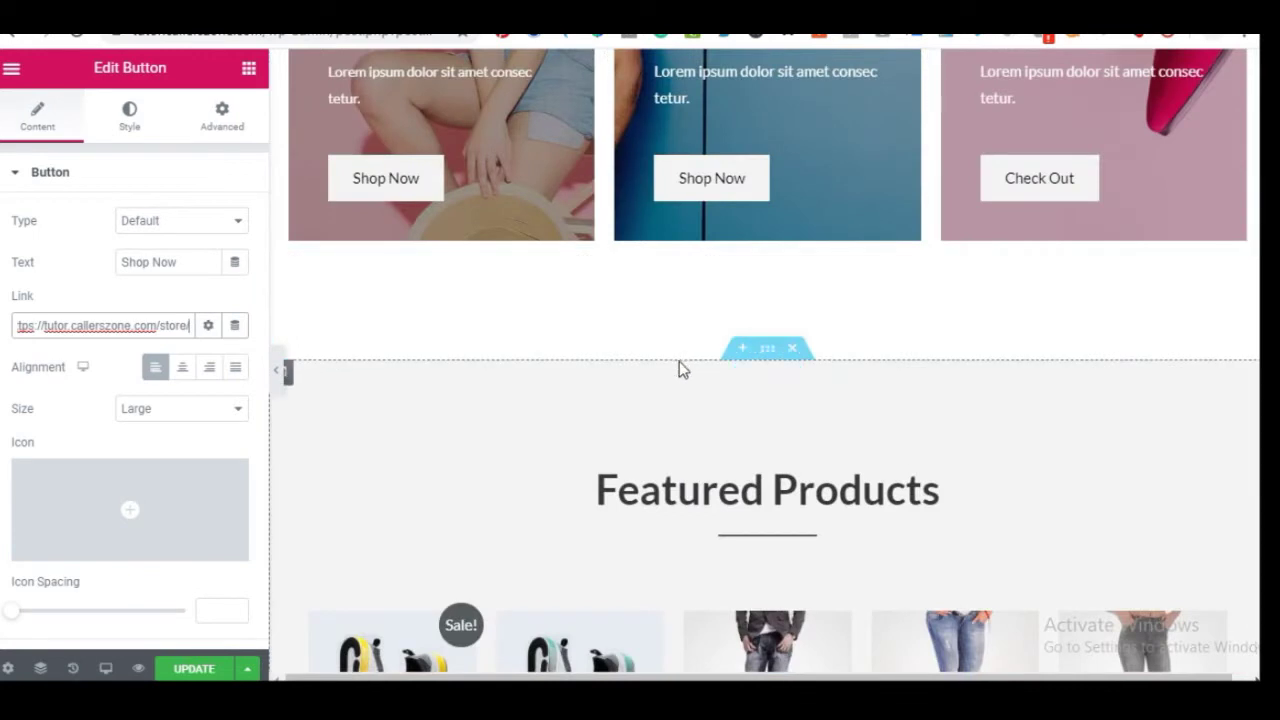
click(414, 194)
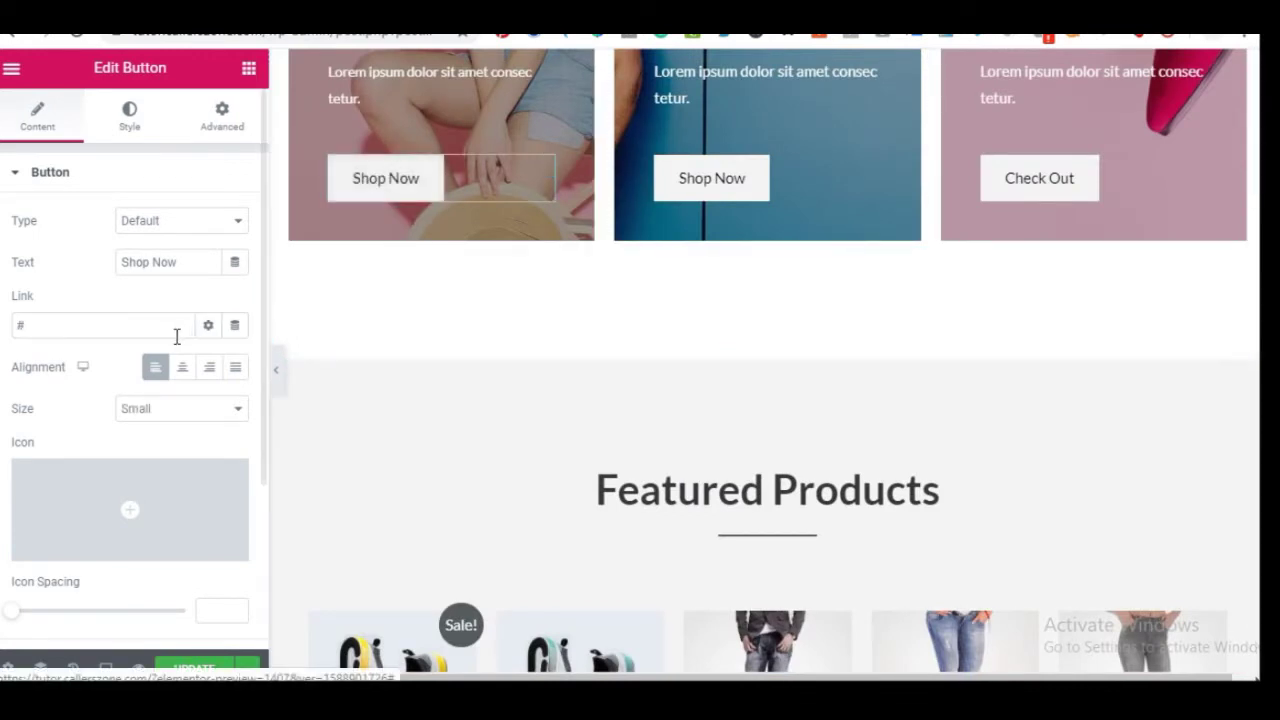
double_click(99, 323)
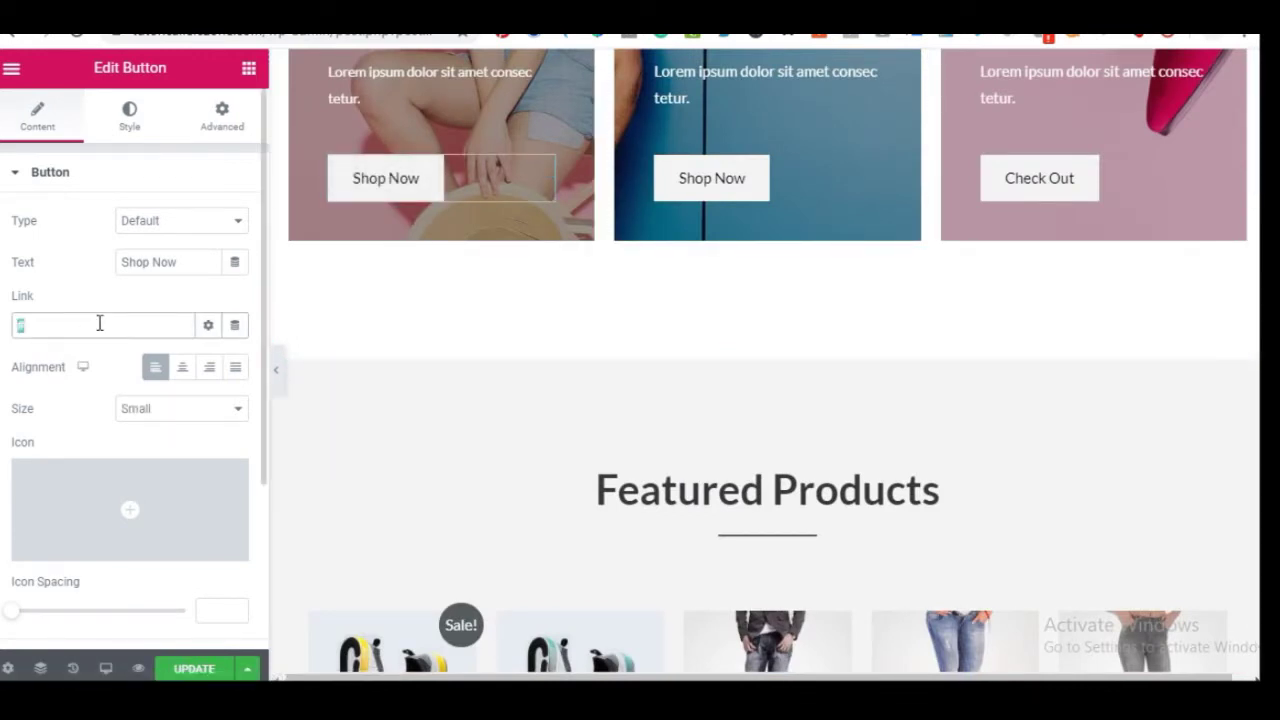
text(https://tutor.callerszone.com/store/)
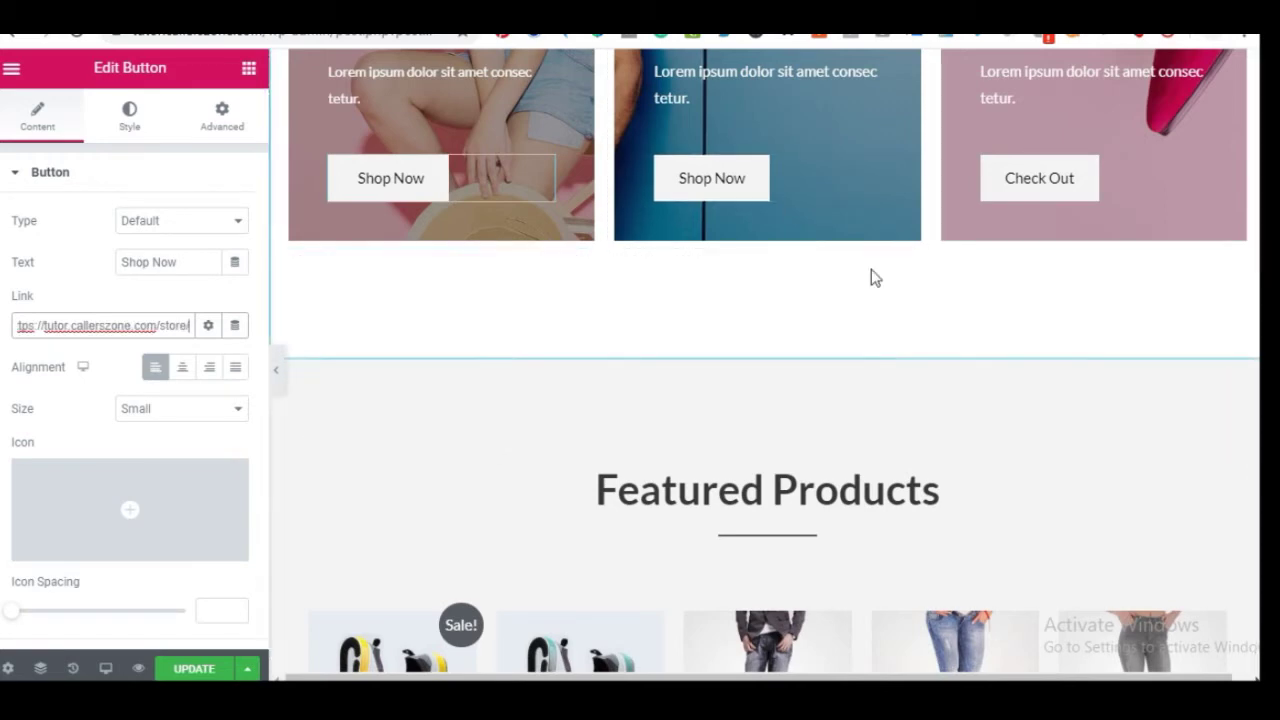
scroll(840, 310, down, 3)
scroll(716, 240, up, 3)
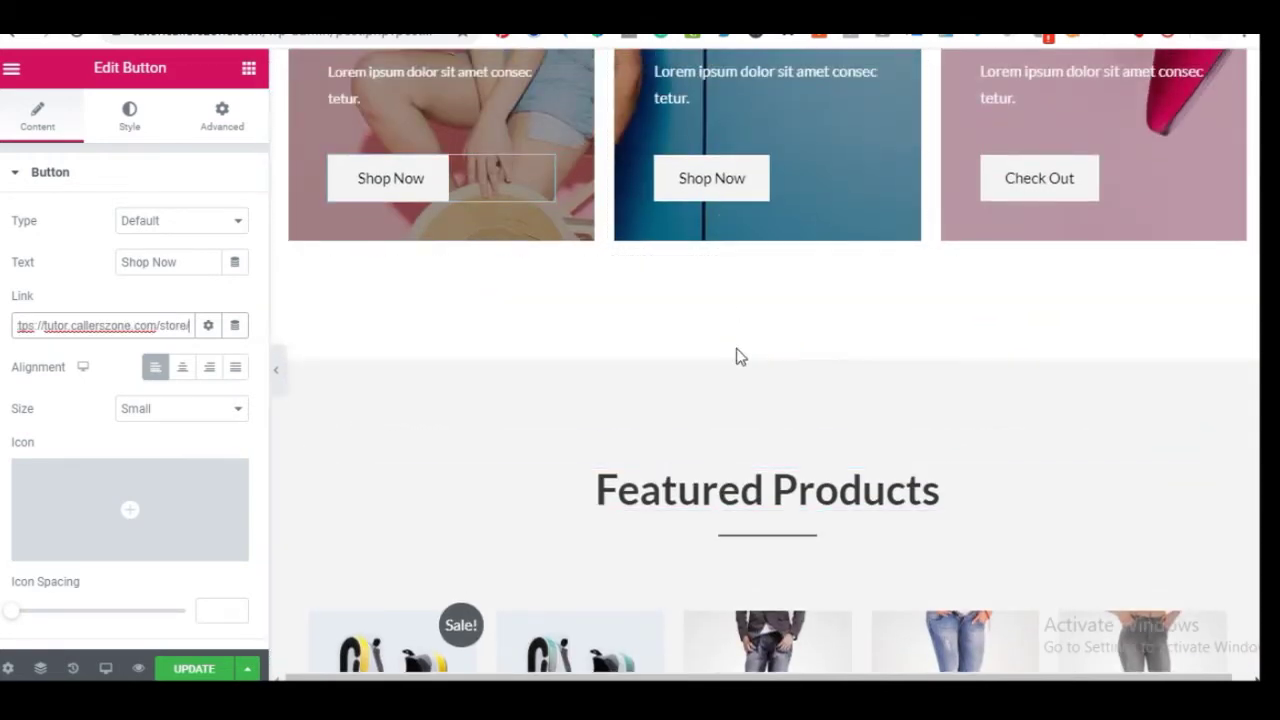
scroll(855, 430, down, 2)
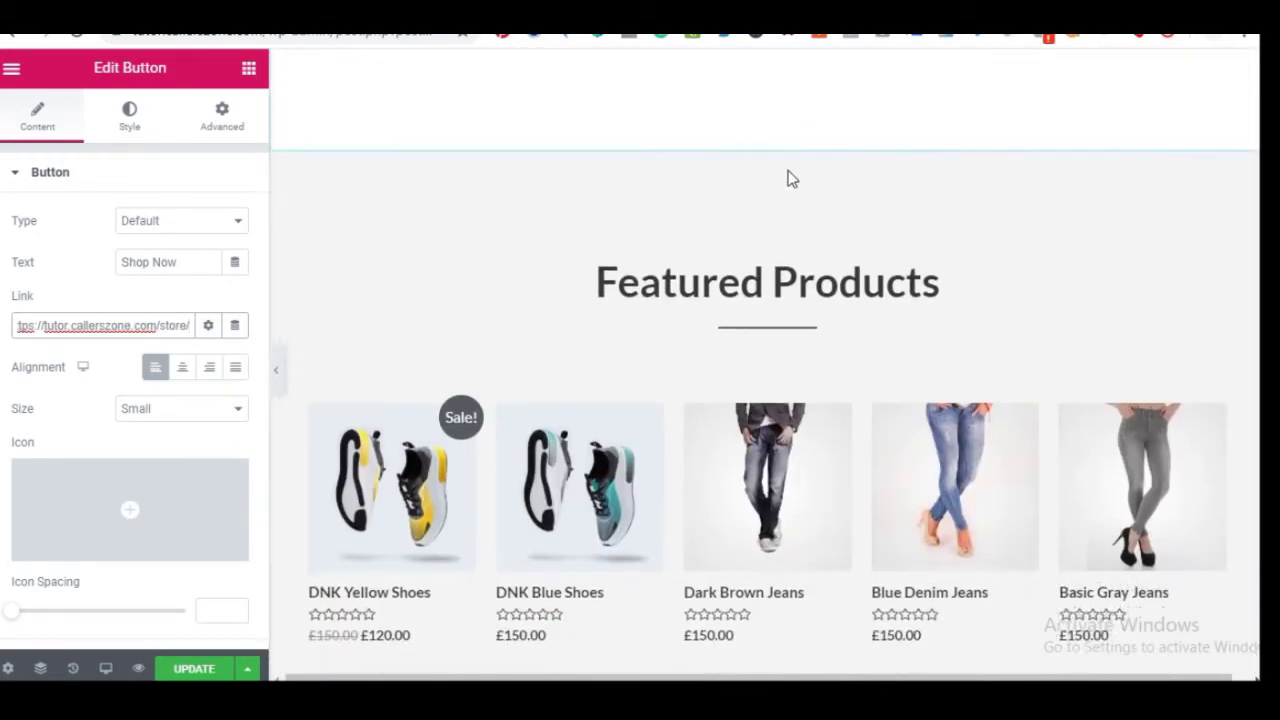
scroll(650, 186, down, 2)
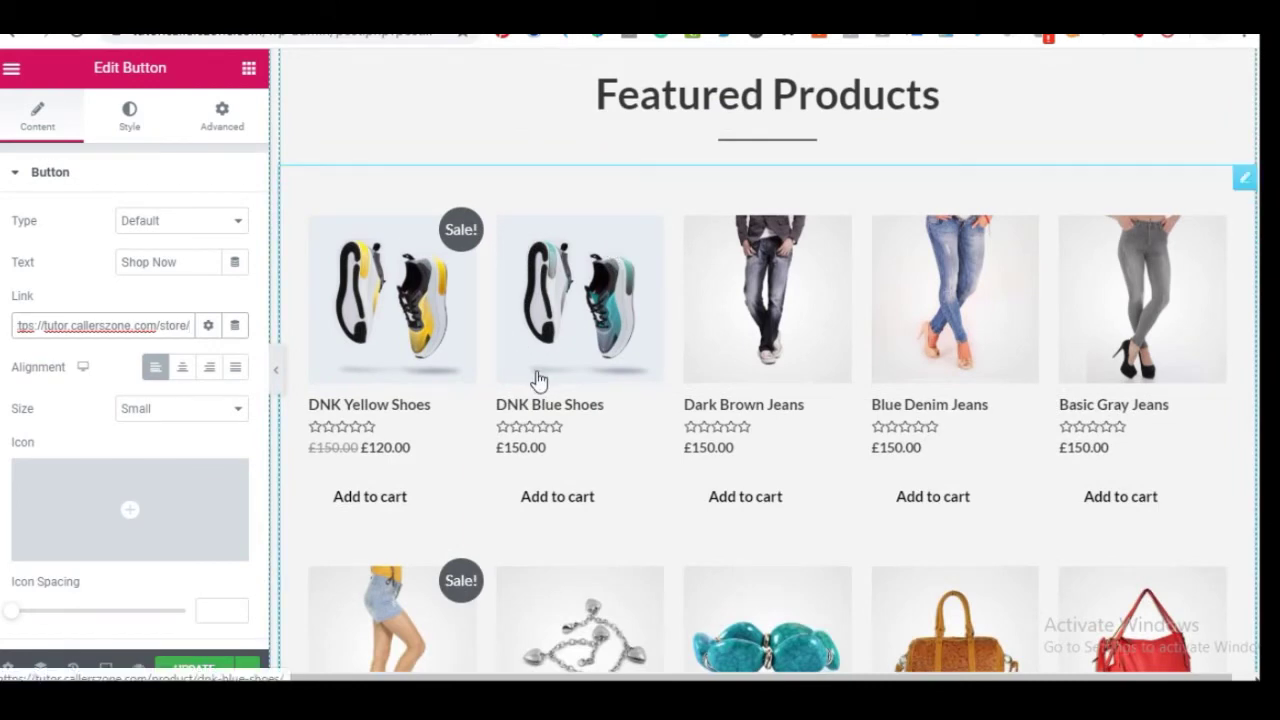
scroll(537, 422, down, 3)
scroll(700, 250, up, 3)
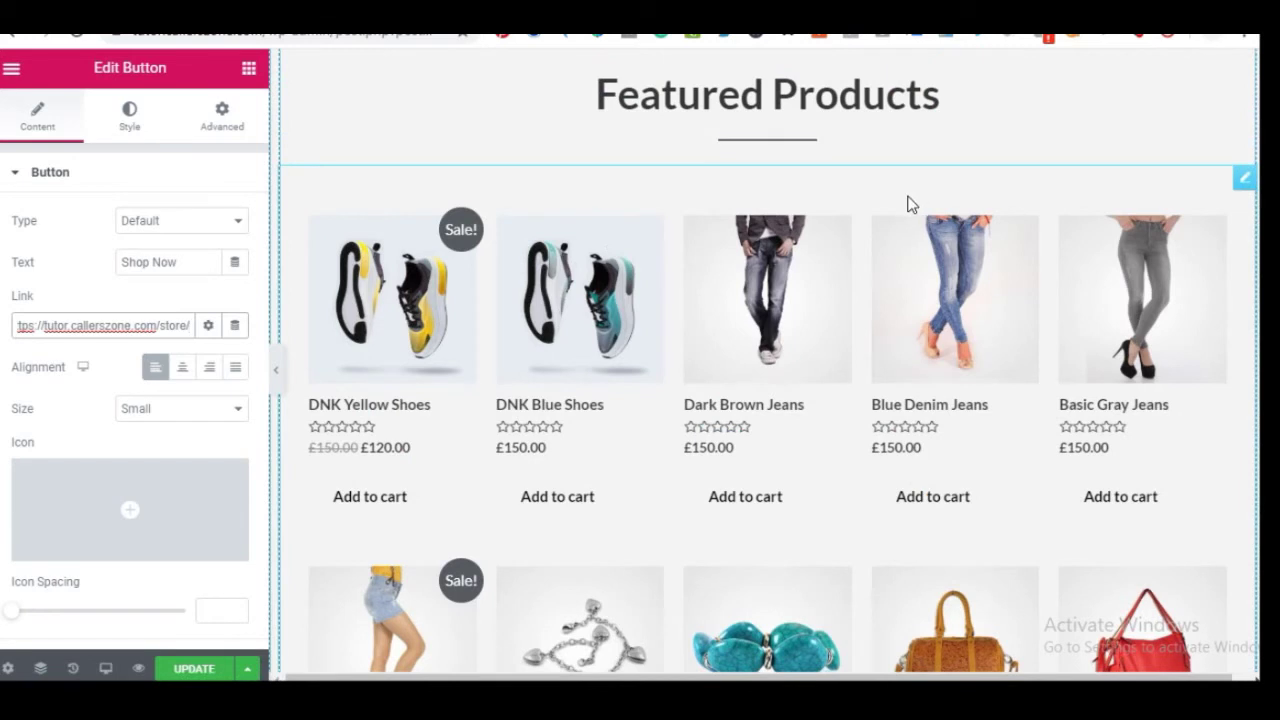
click(952, 187)
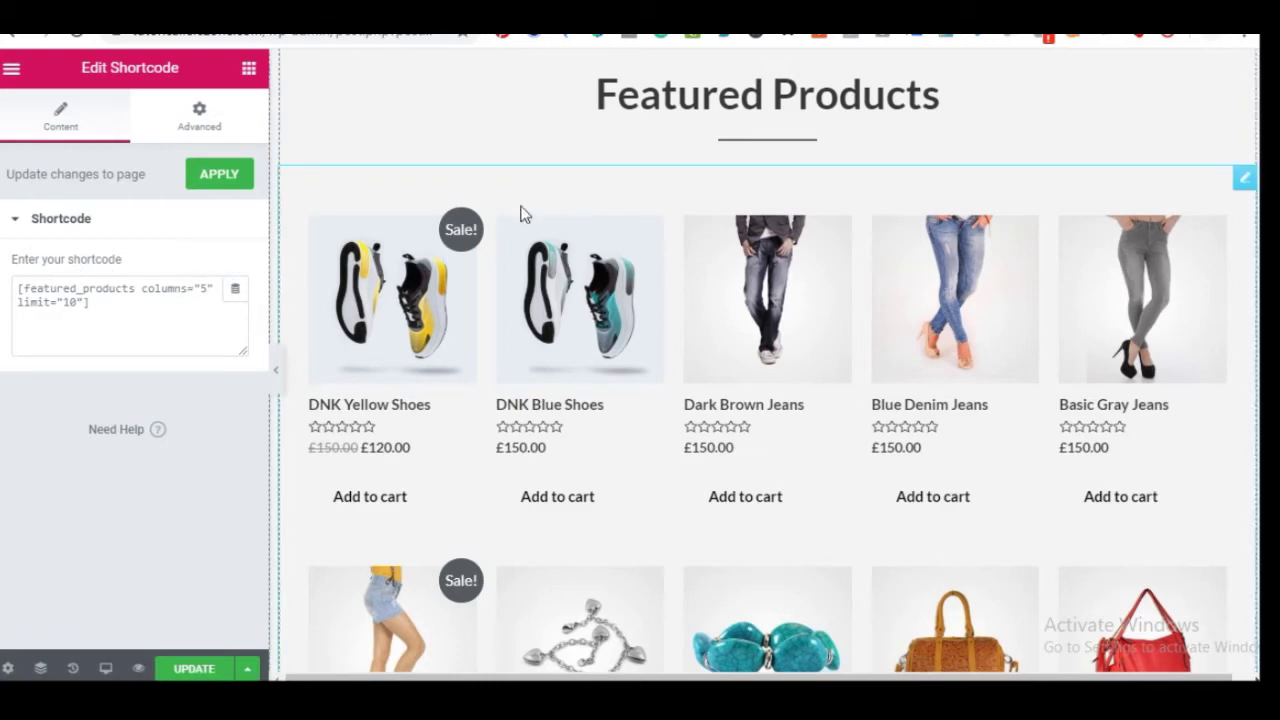
scroll(797, 330, down, 3)
scroll(627, 362, down, 5)
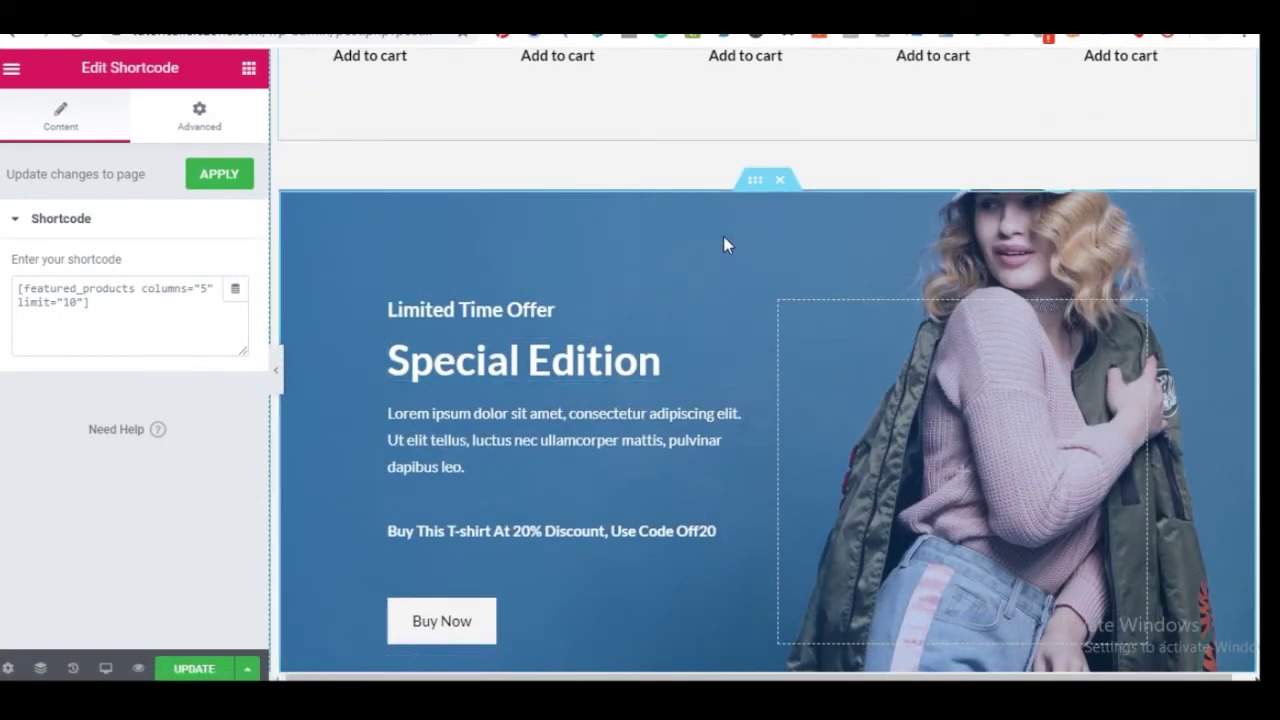
scroll(919, 227, down, 2)
scroll(826, 263, up, 2)
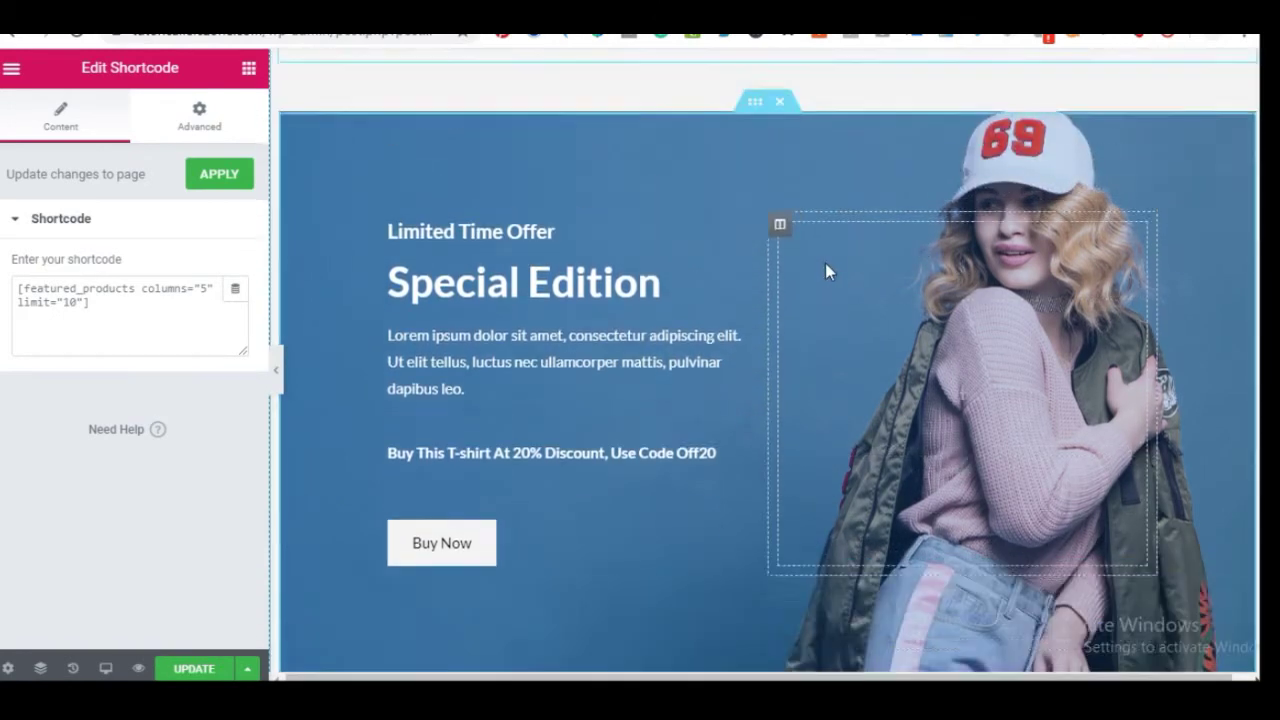
click(756, 182)
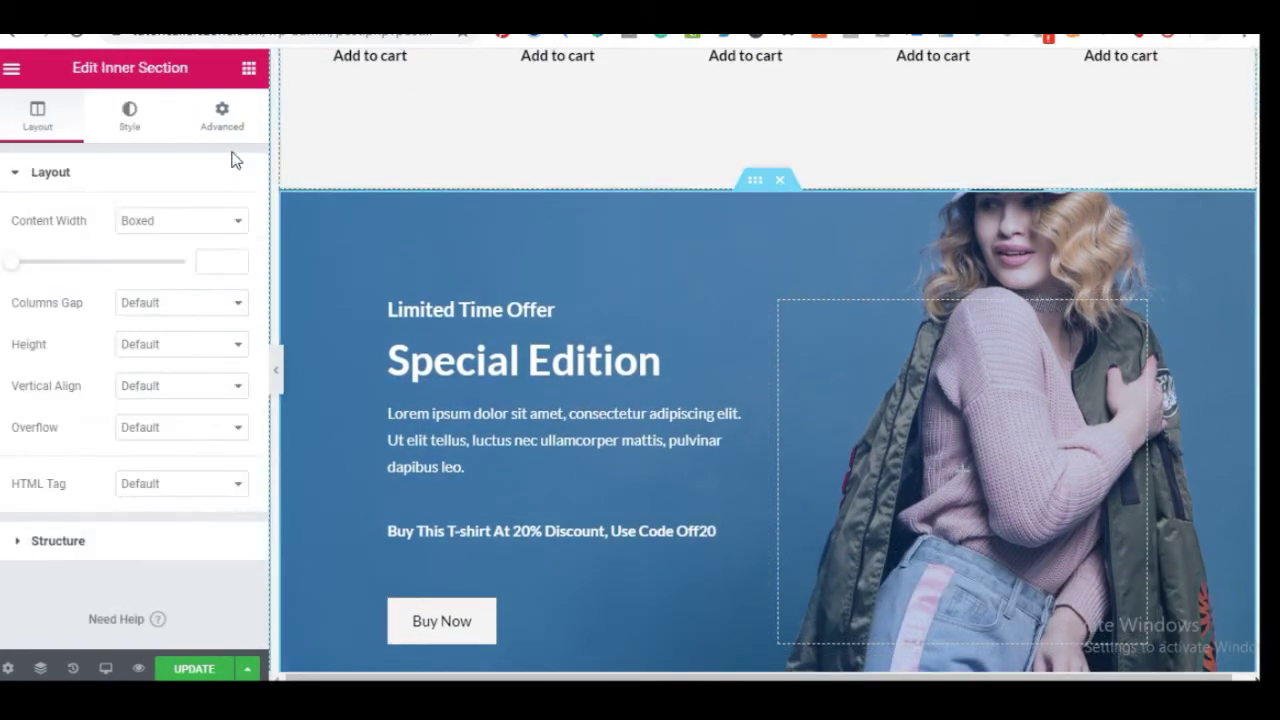
click(124, 138)
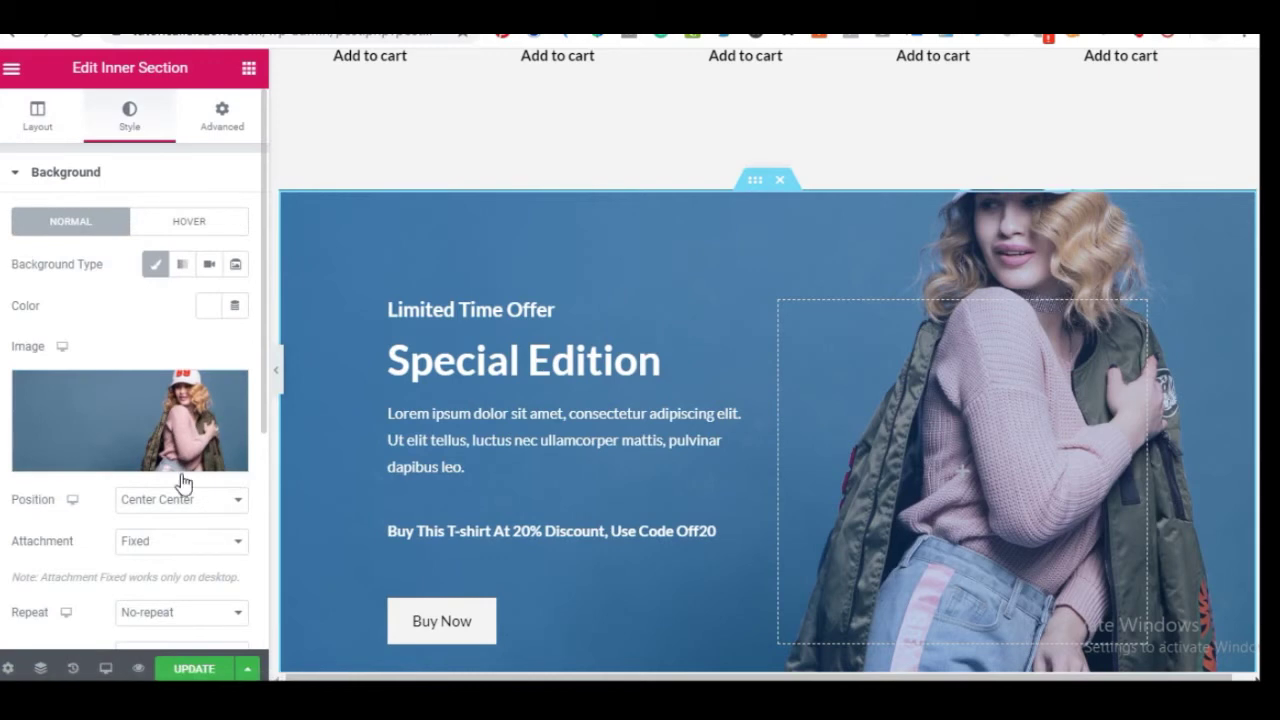
click(481, 369)
scroll(484, 380, down, 2)
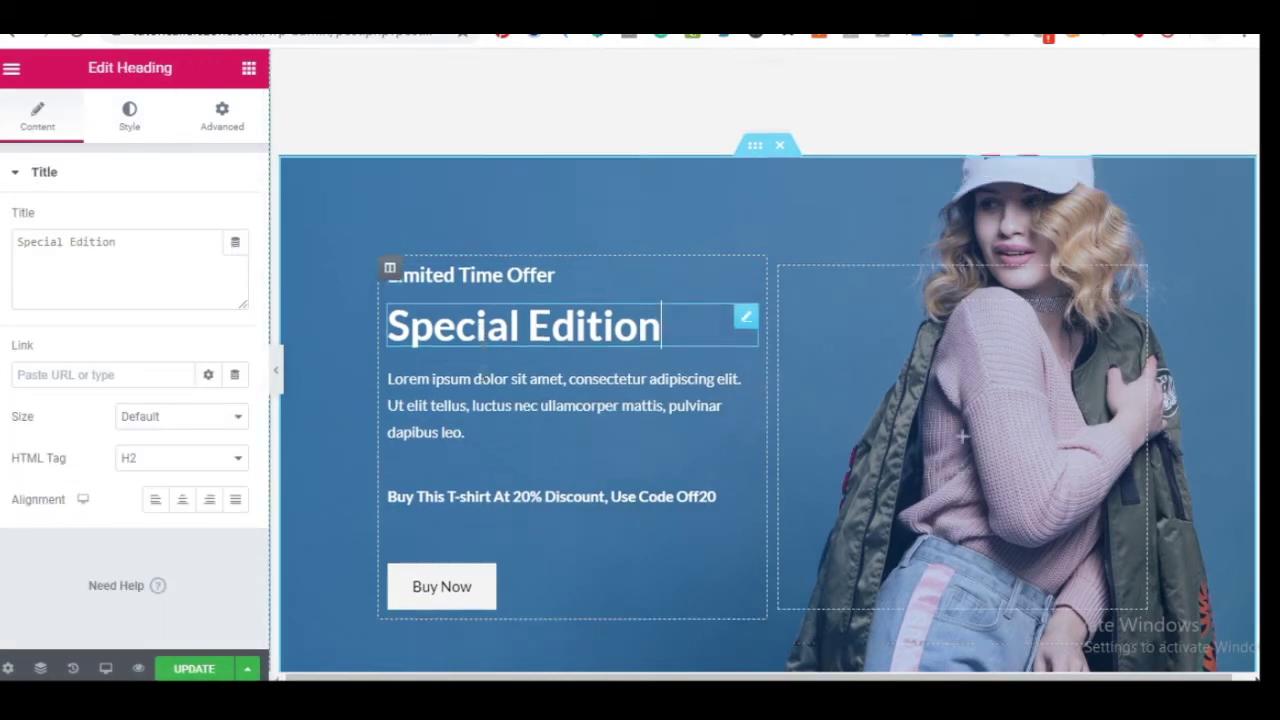
scroll(545, 390, down, 4)
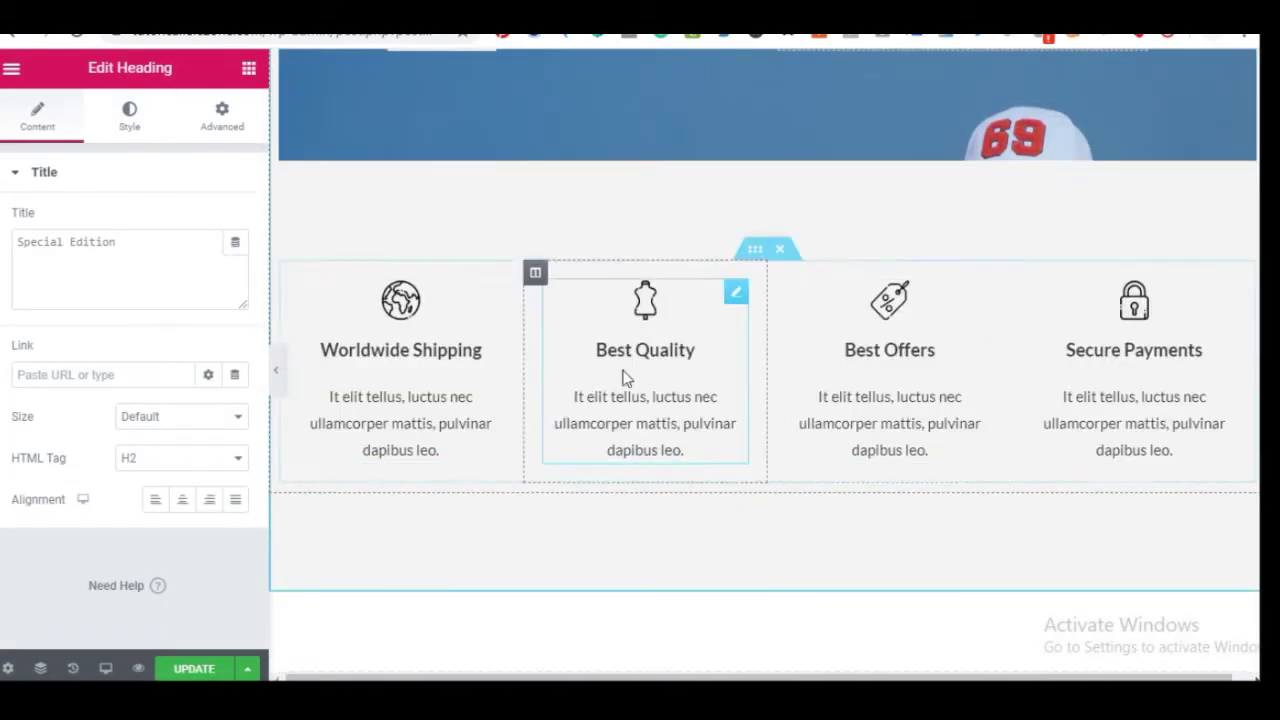
click(425, 380)
click(737, 380)
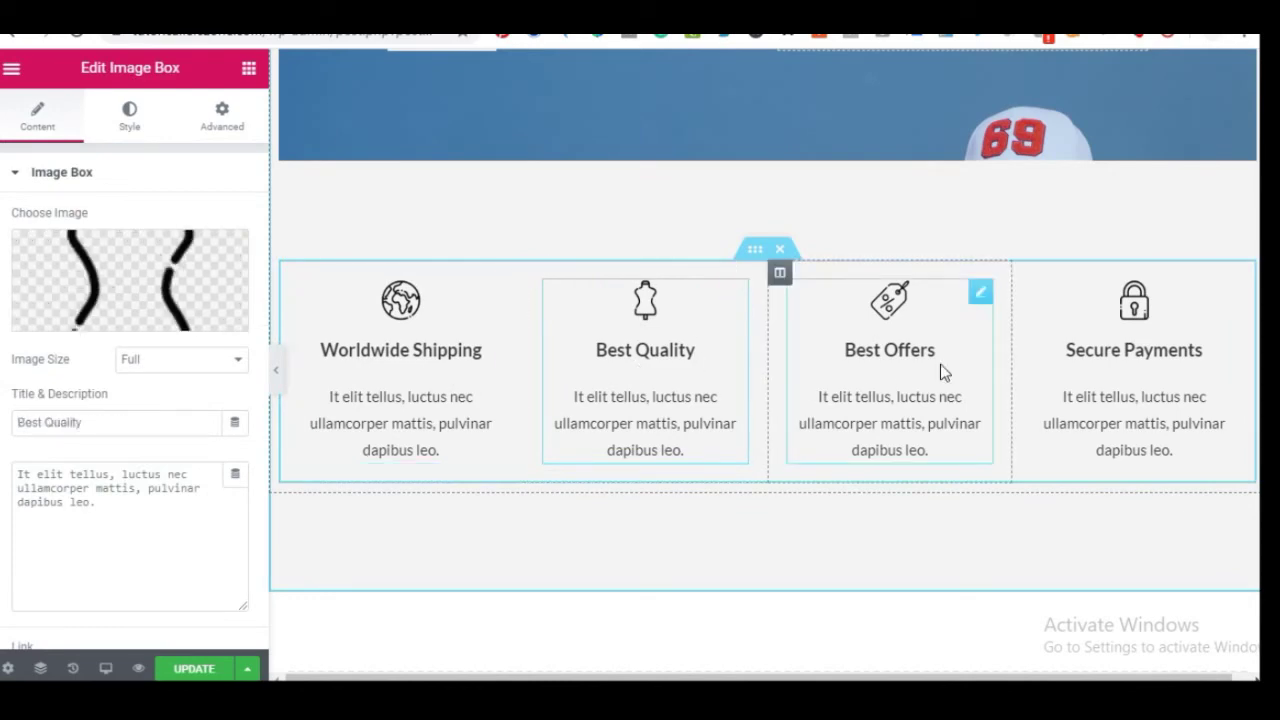
click(940, 366)
click(1097, 366)
scroll(943, 429, down, 7)
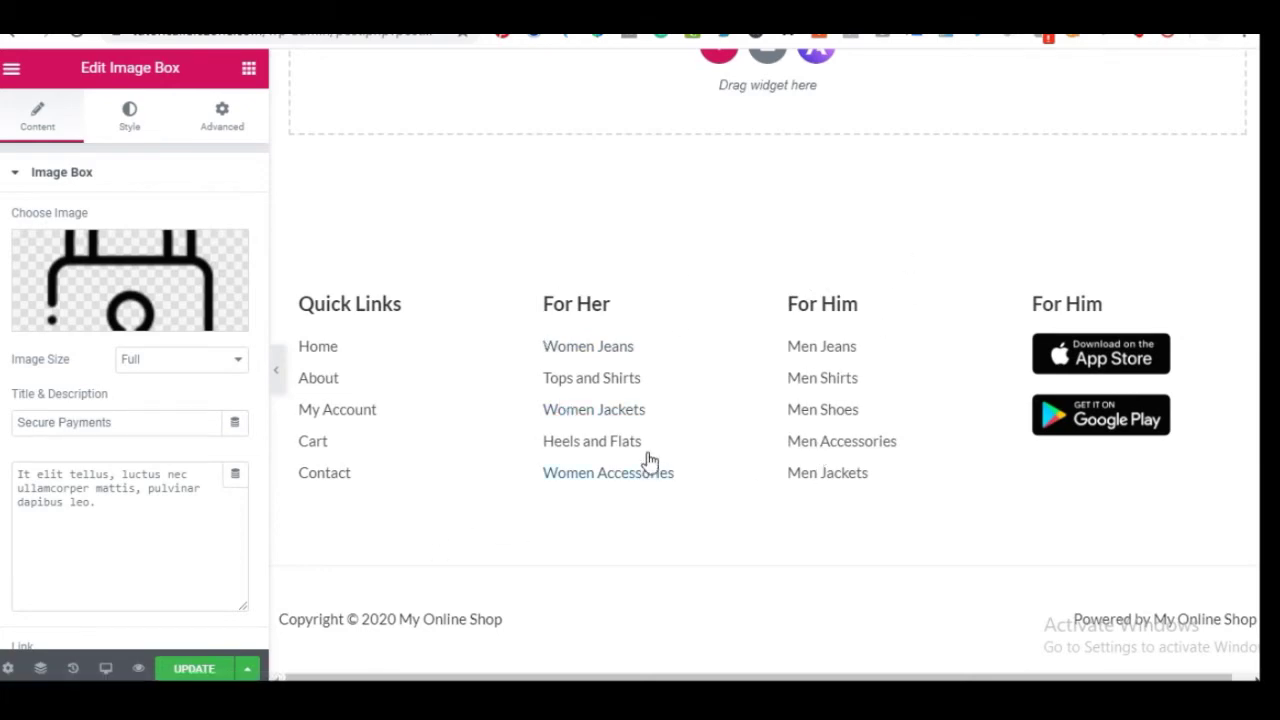
scroll(650, 460, up, 15)
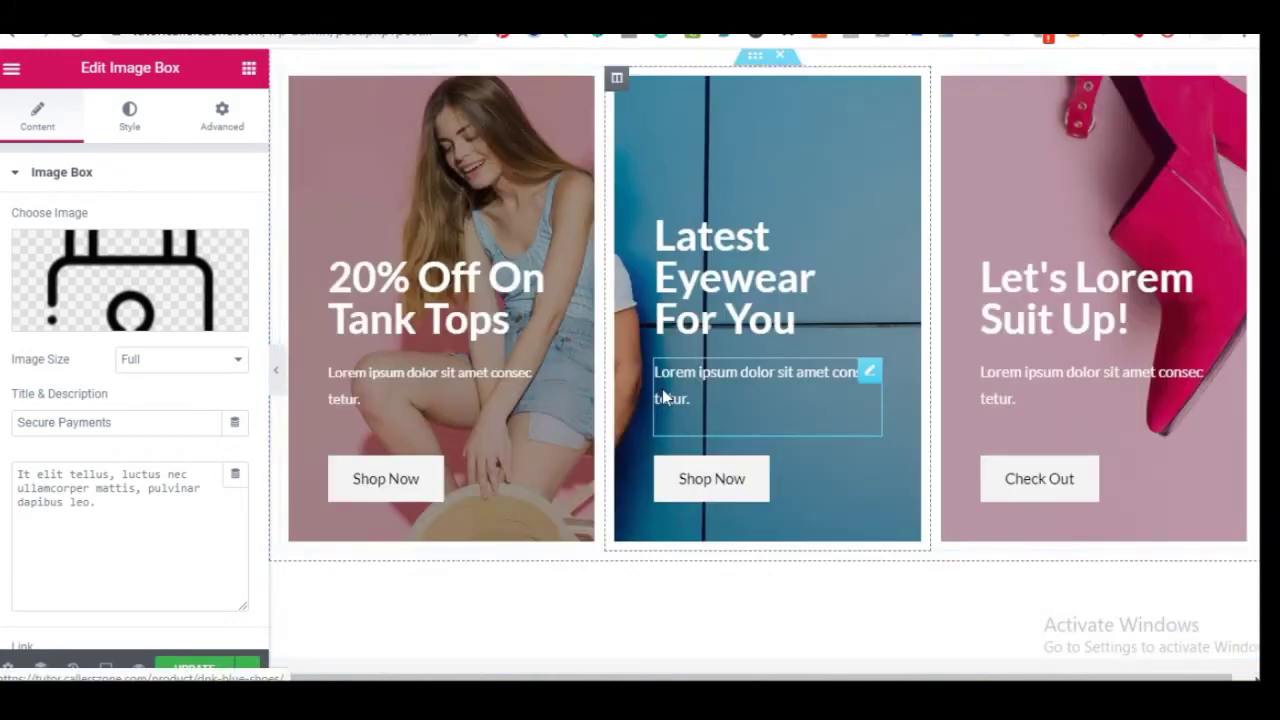
scroll(662, 397, up, 8)
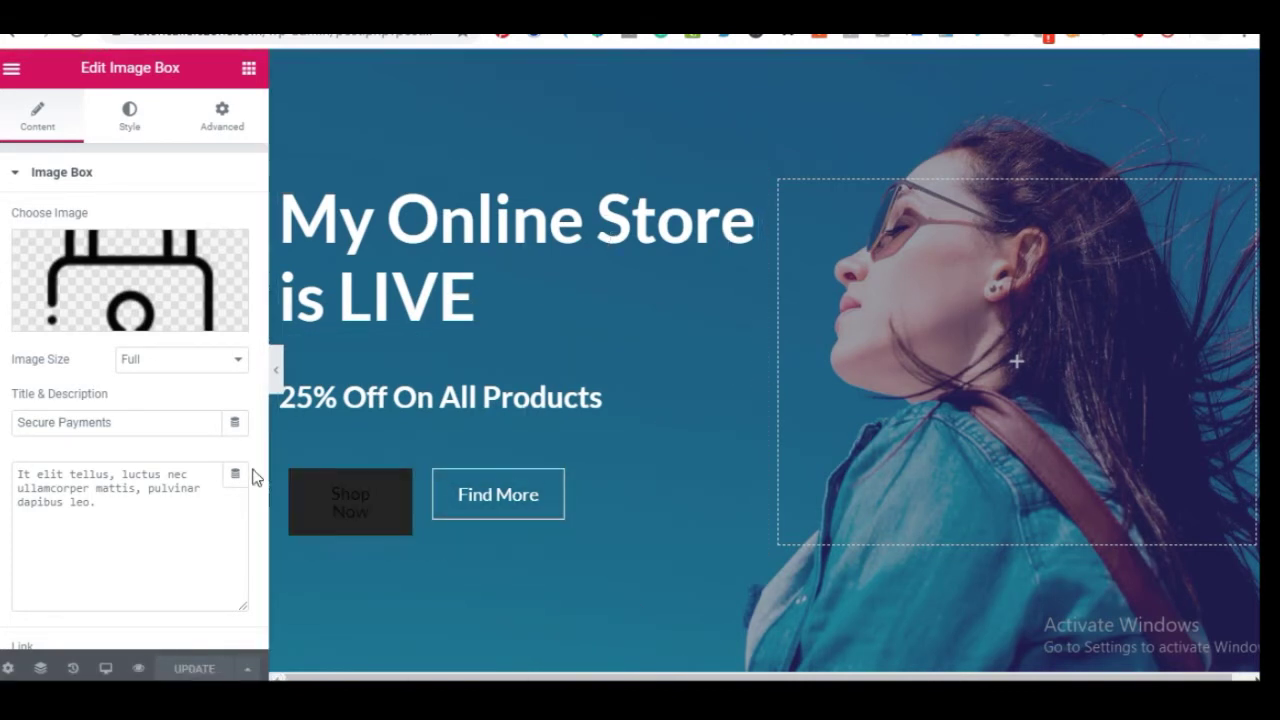
click(11, 70)
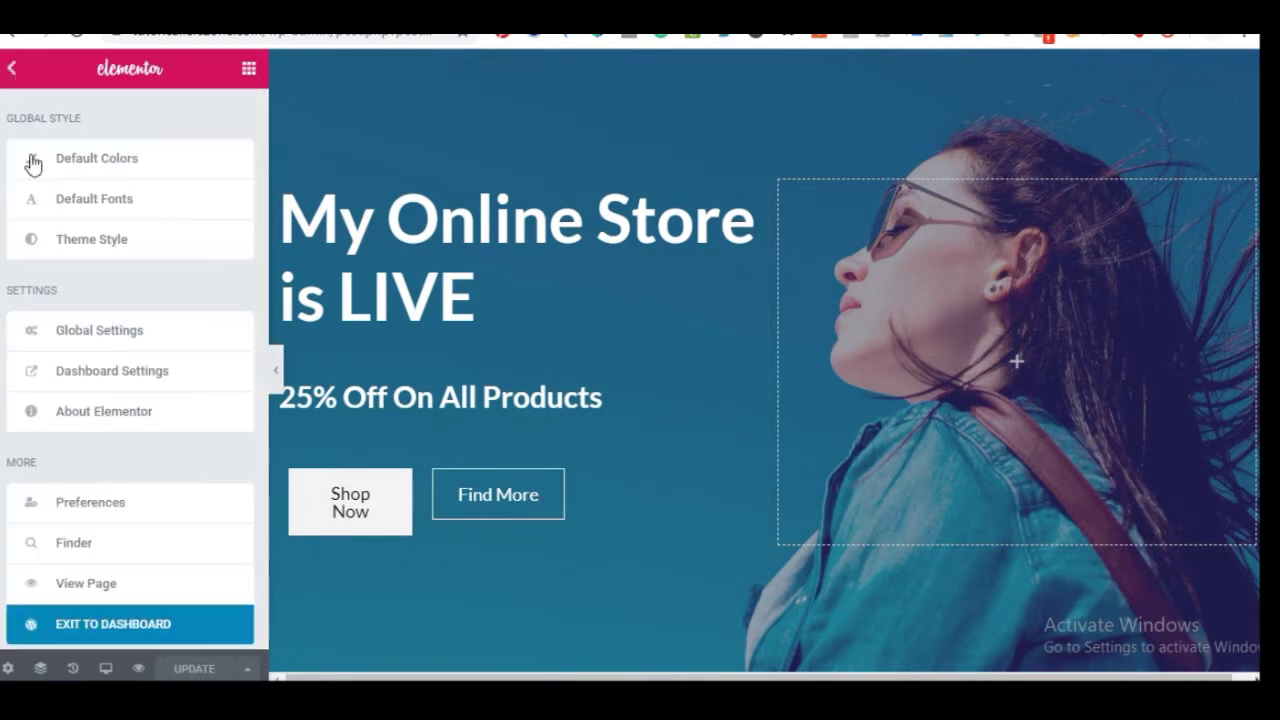
click(107, 634)
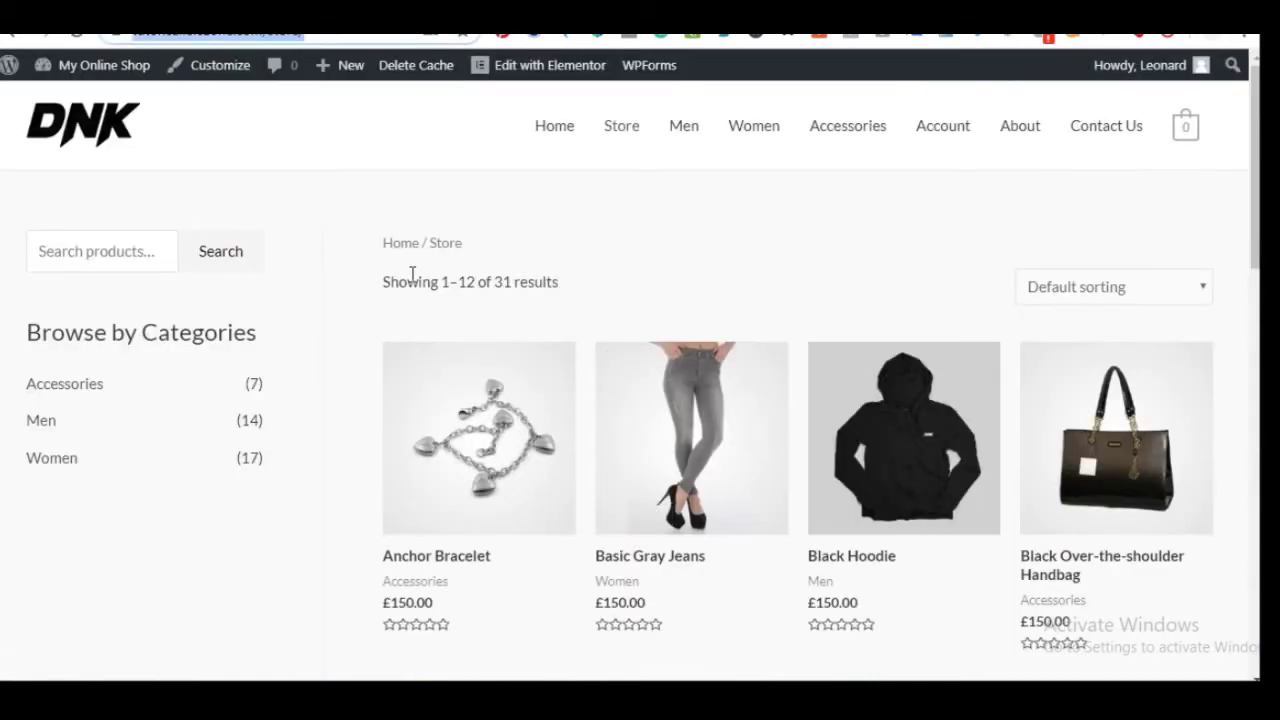
click(552, 133)
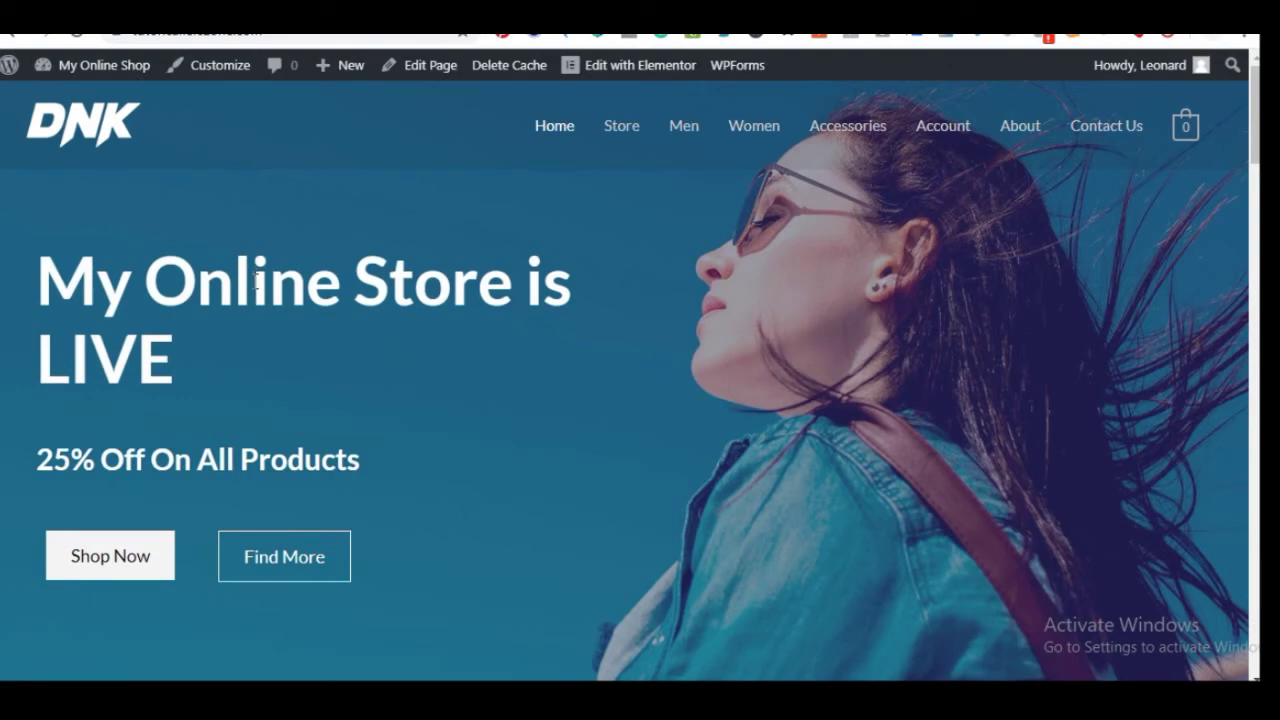
scroll(258, 284, down, 3)
scroll(555, 390, down, 20)
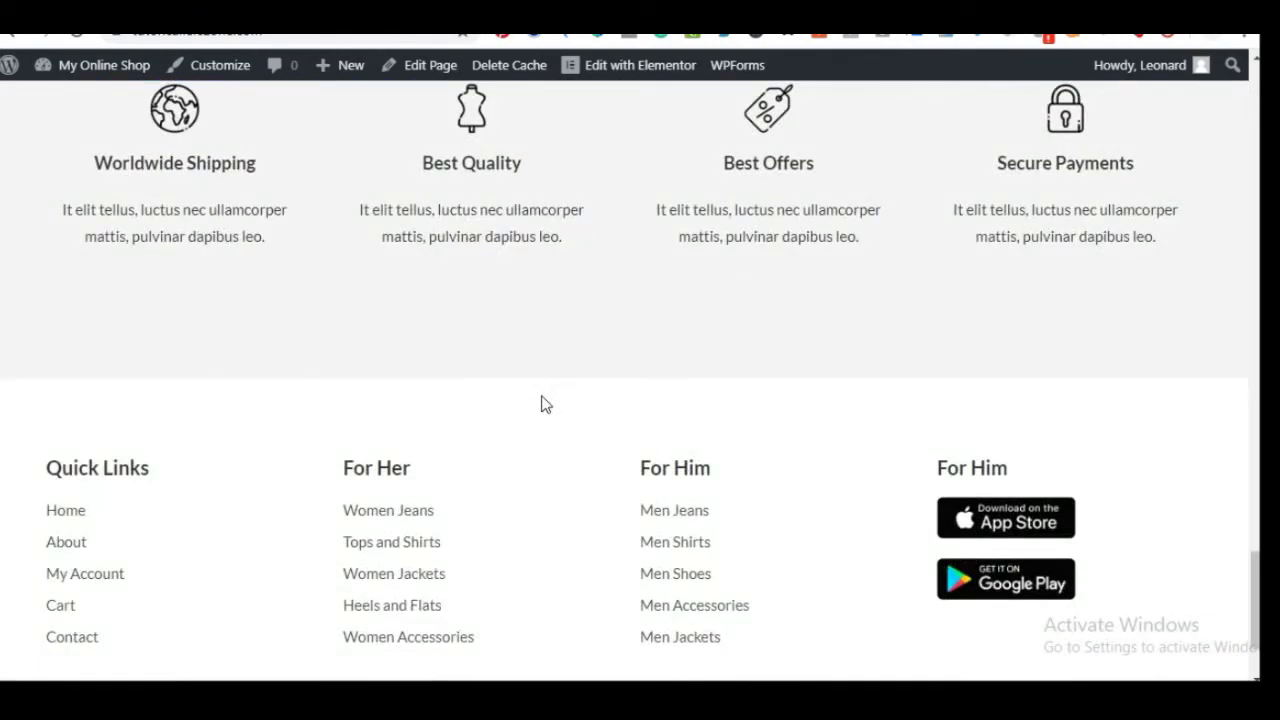
scroll(545, 400, up, 20)
scroll(541, 395, up, 8)
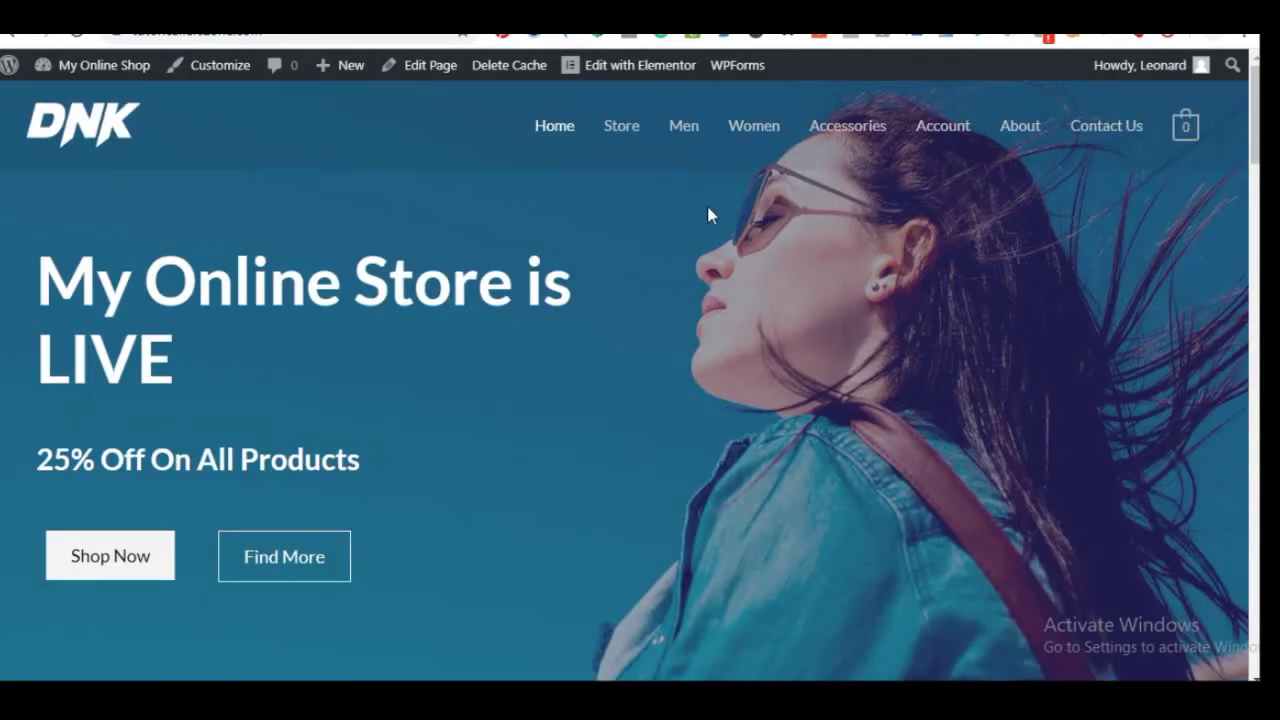
click(1019, 124)
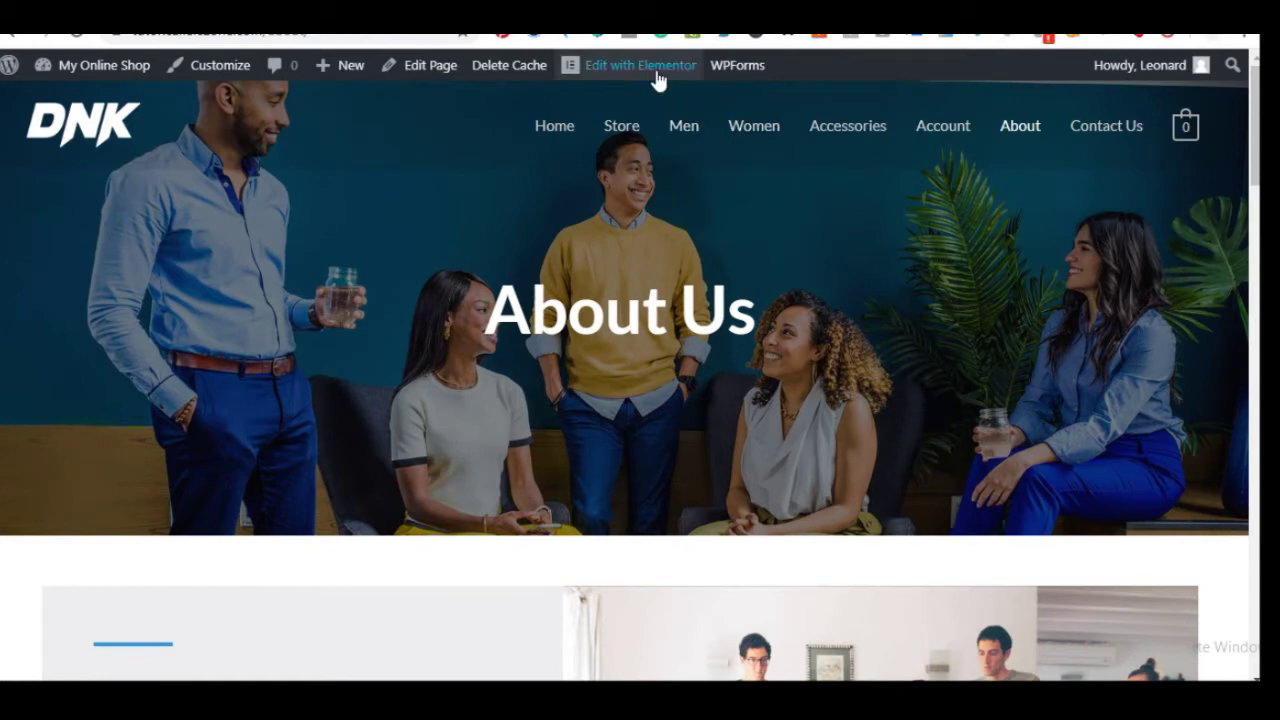
mouse_move(658, 70)
scroll(688, 454, down, 8)
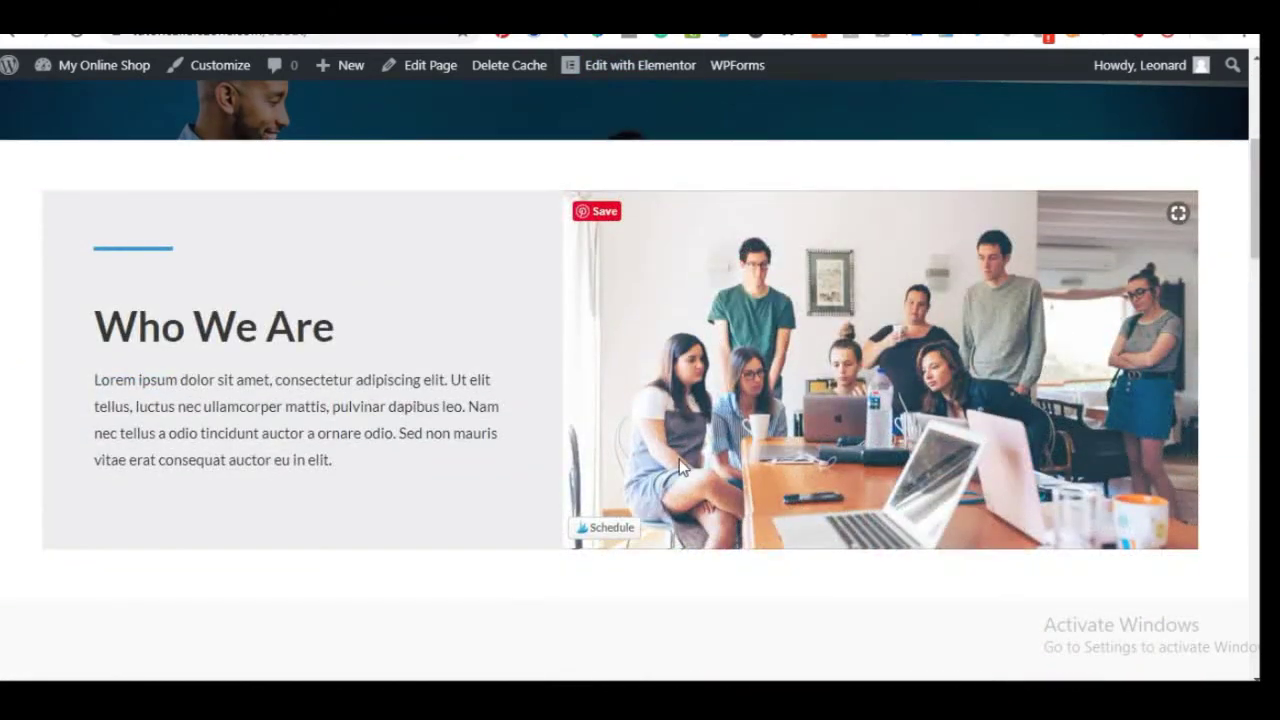
scroll(578, 466, down, 4)
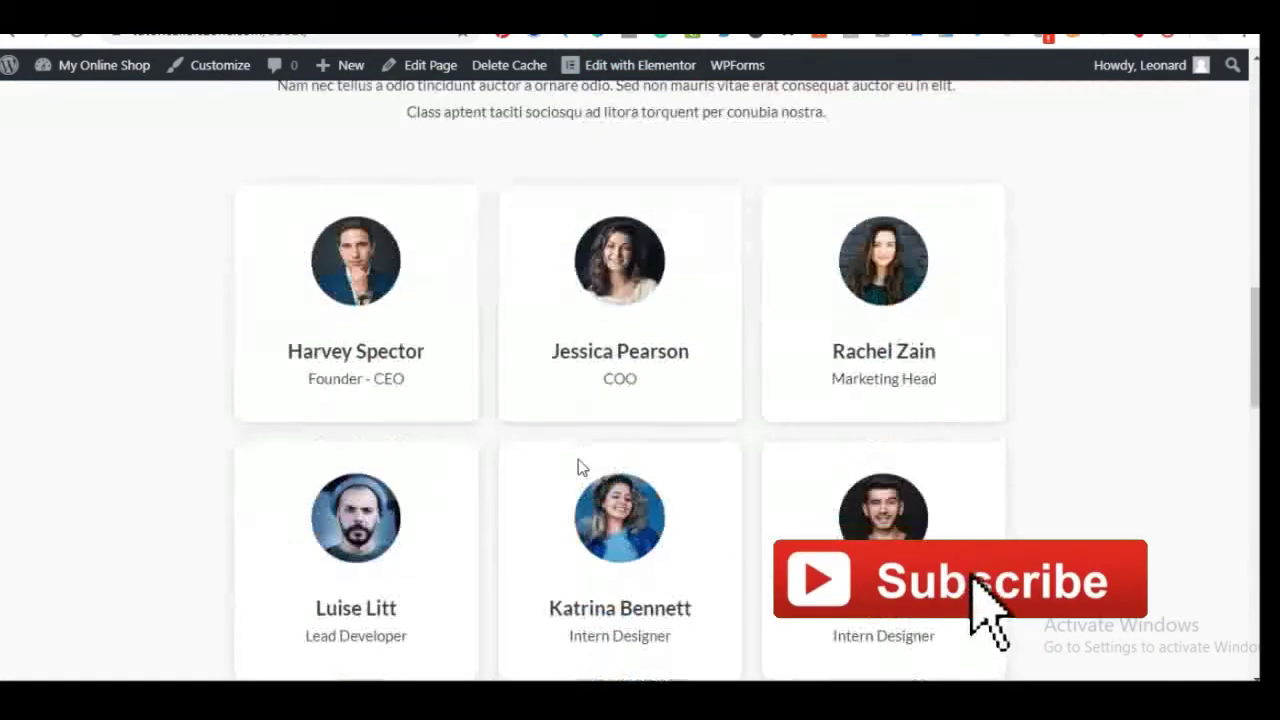
scroll(576, 461, down, 3)
scroll(552, 459, up, 15)
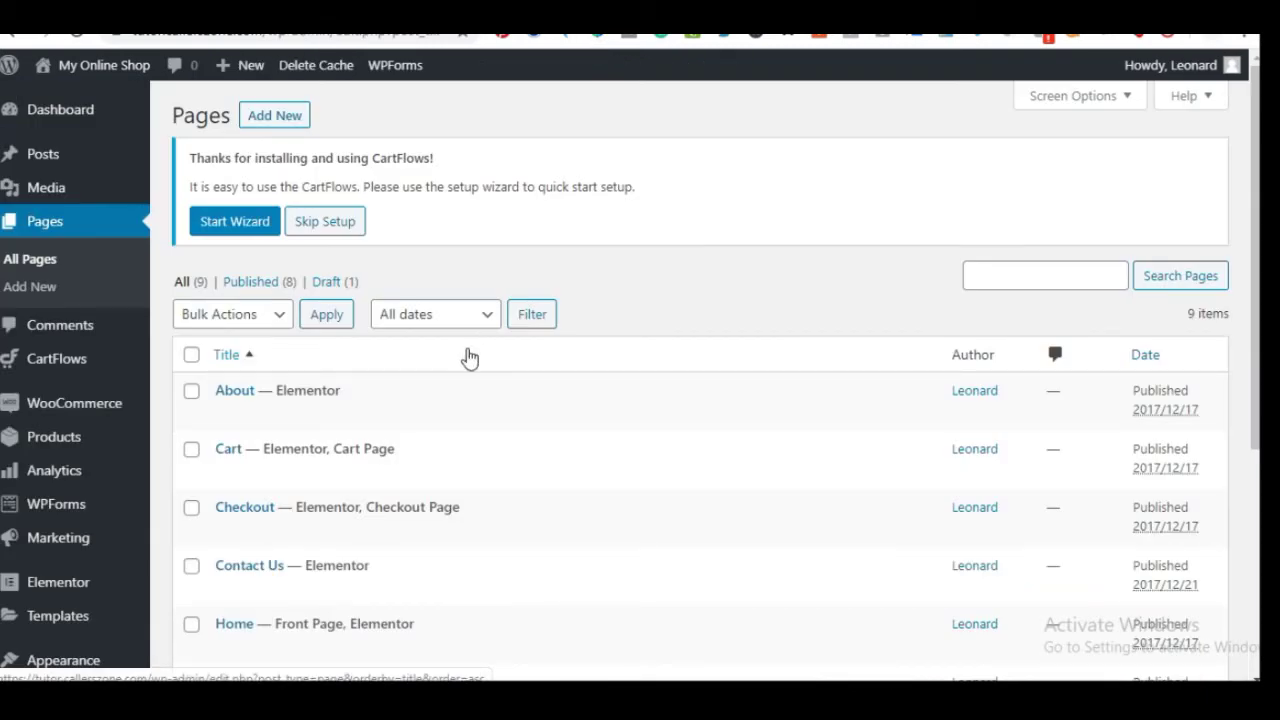
Go to the wp-admin Dashboard and open the full Products list from the sidebar
scroll(465, 355, down, 2)
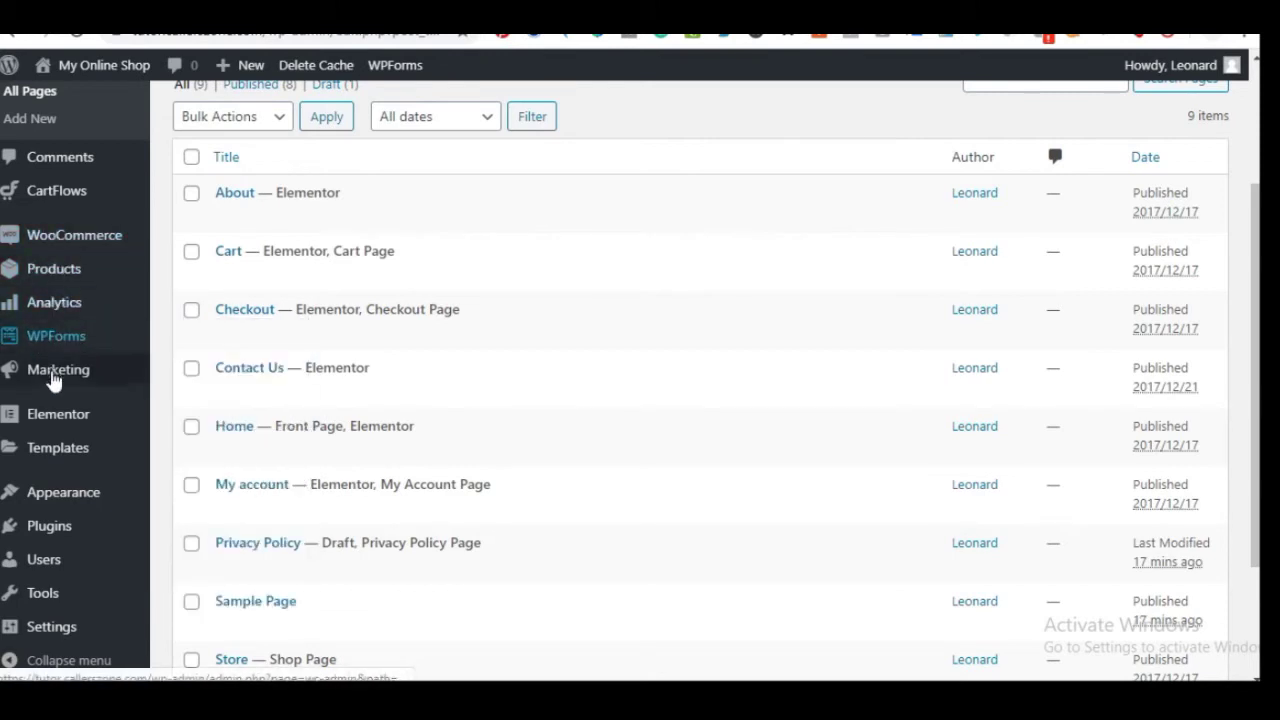
mouse_move(58, 245)
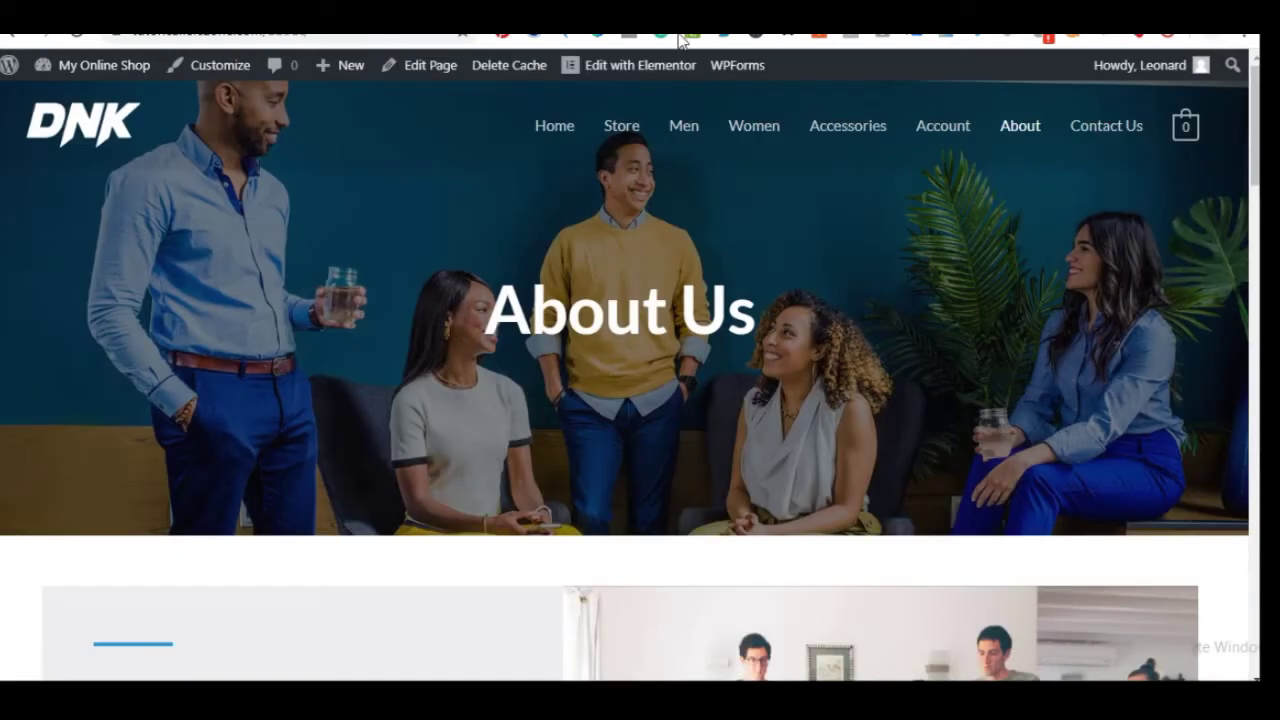
scroll(463, 403, down, 10)
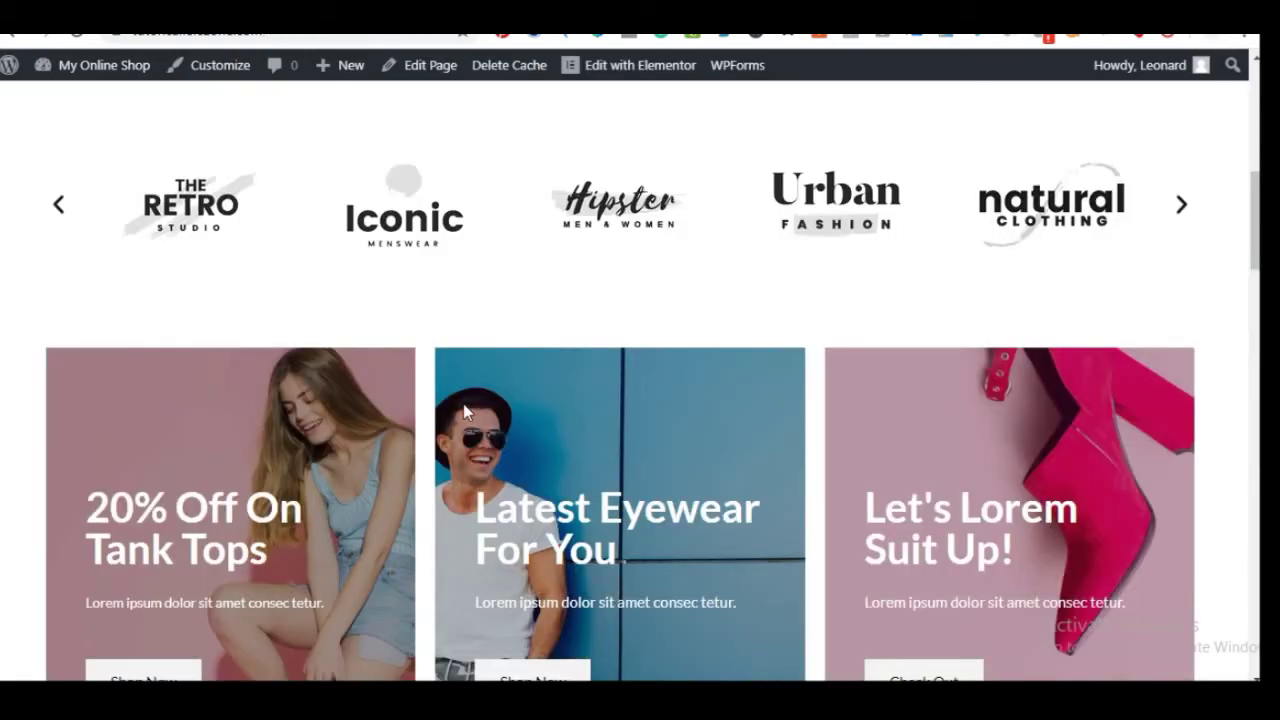
scroll(463, 403, down, 10)
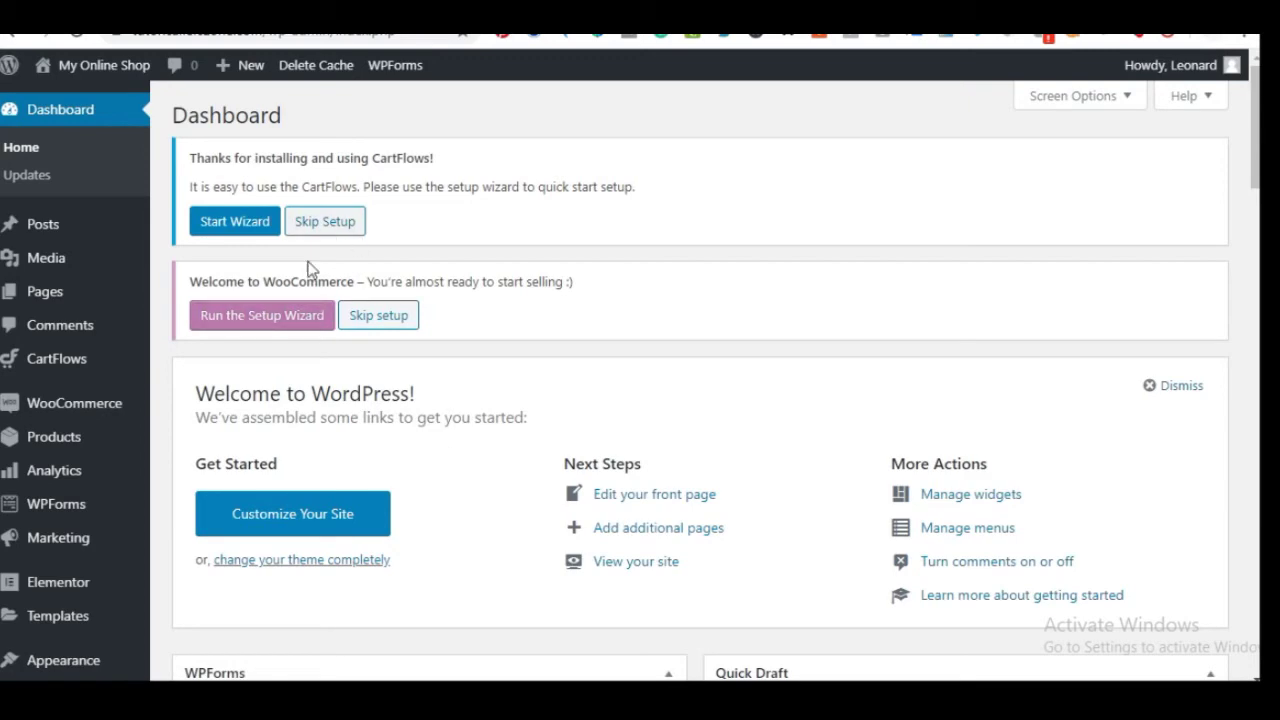
scroll(315, 385, down, 2)
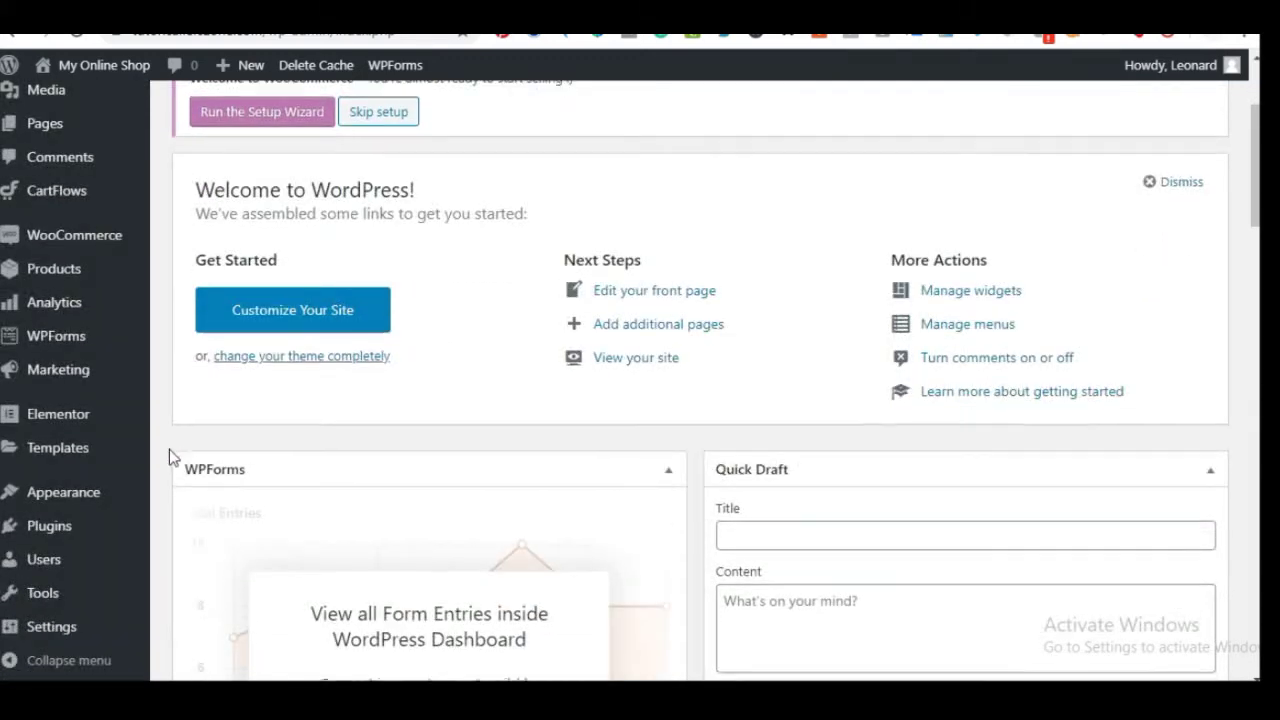
scroll(168, 449, down, 3)
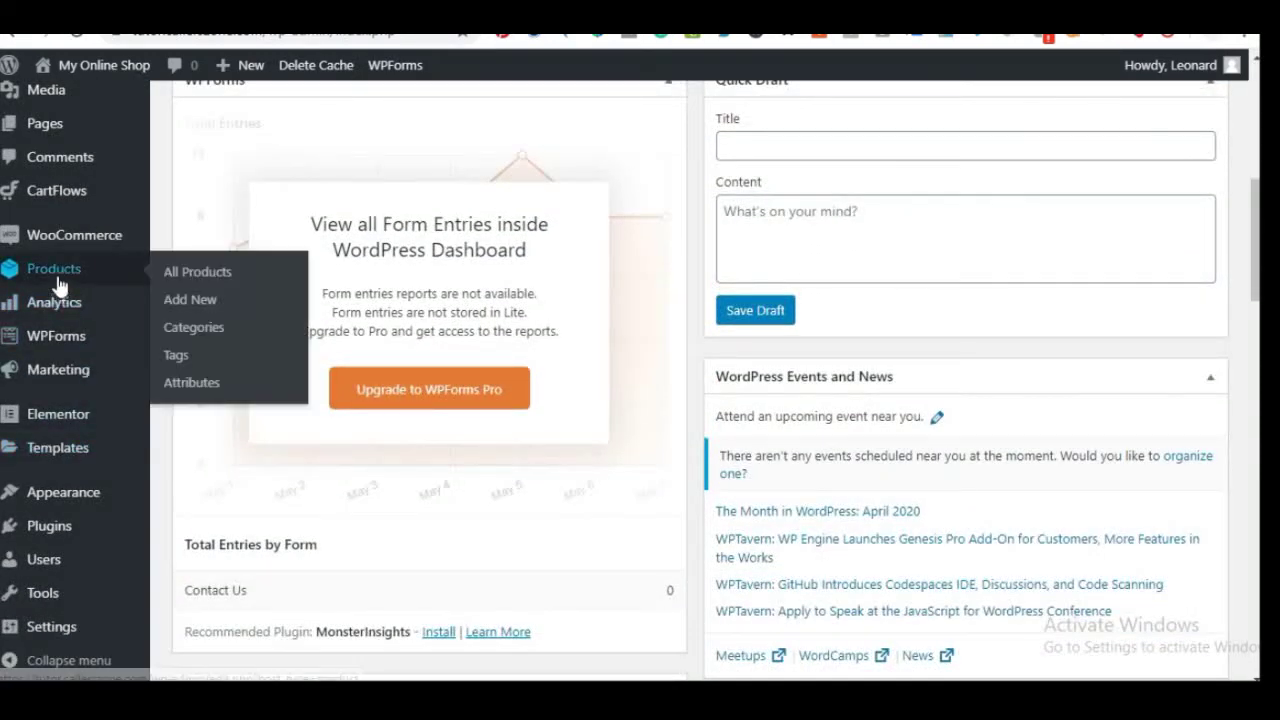
mouse_move(66, 272)
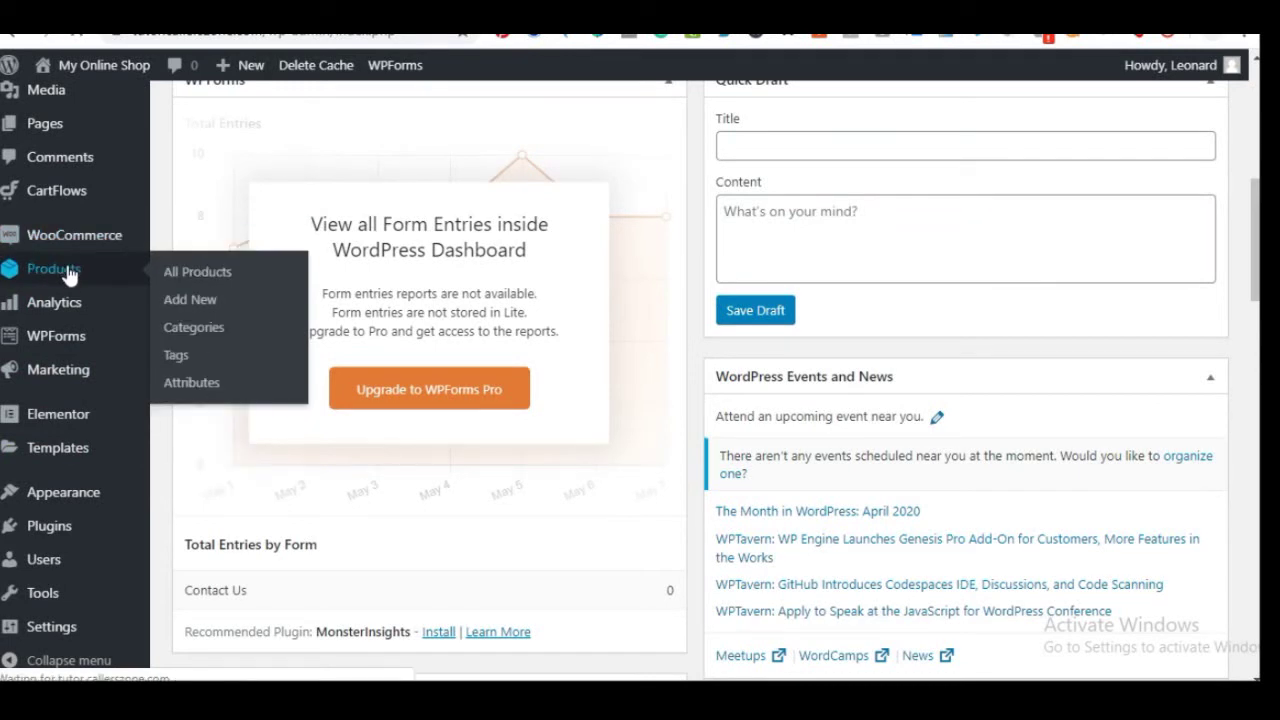
click(195, 272)
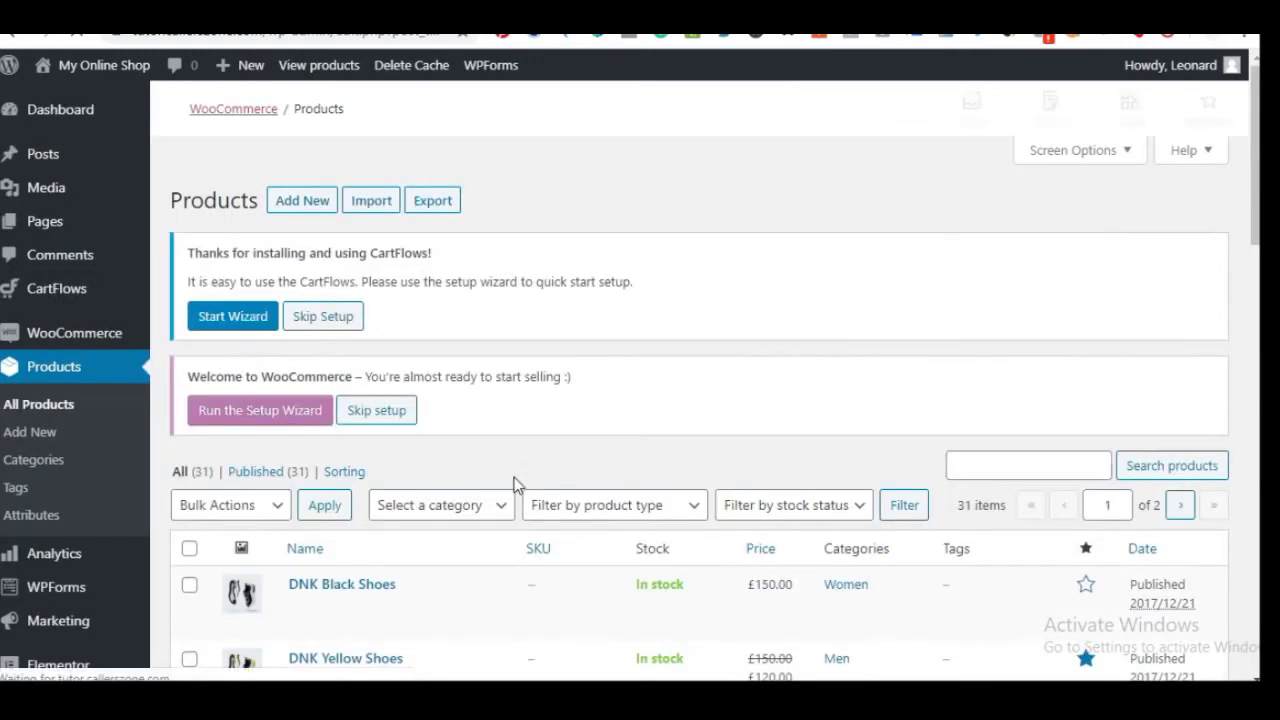
Browse the WooCommerce product list, then start adding a new product
scroll(508, 500, down, 3)
scroll(473, 456, down, 6)
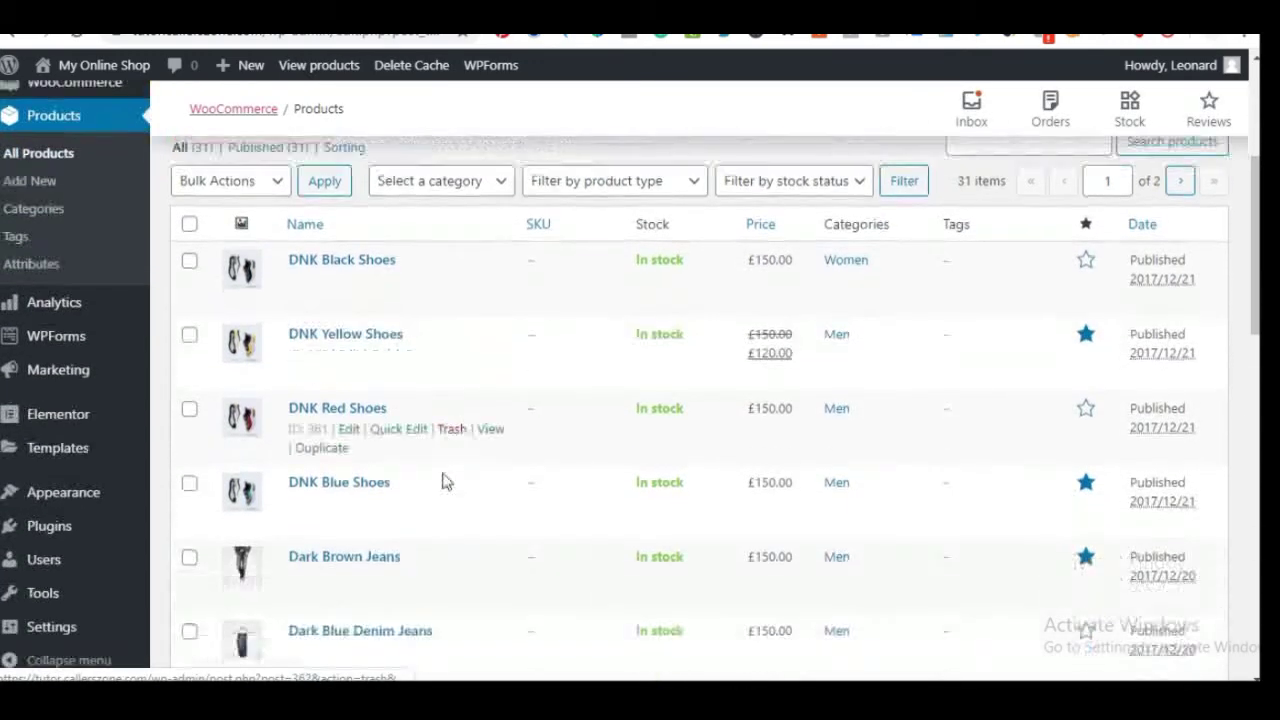
scroll(443, 535, down, 7)
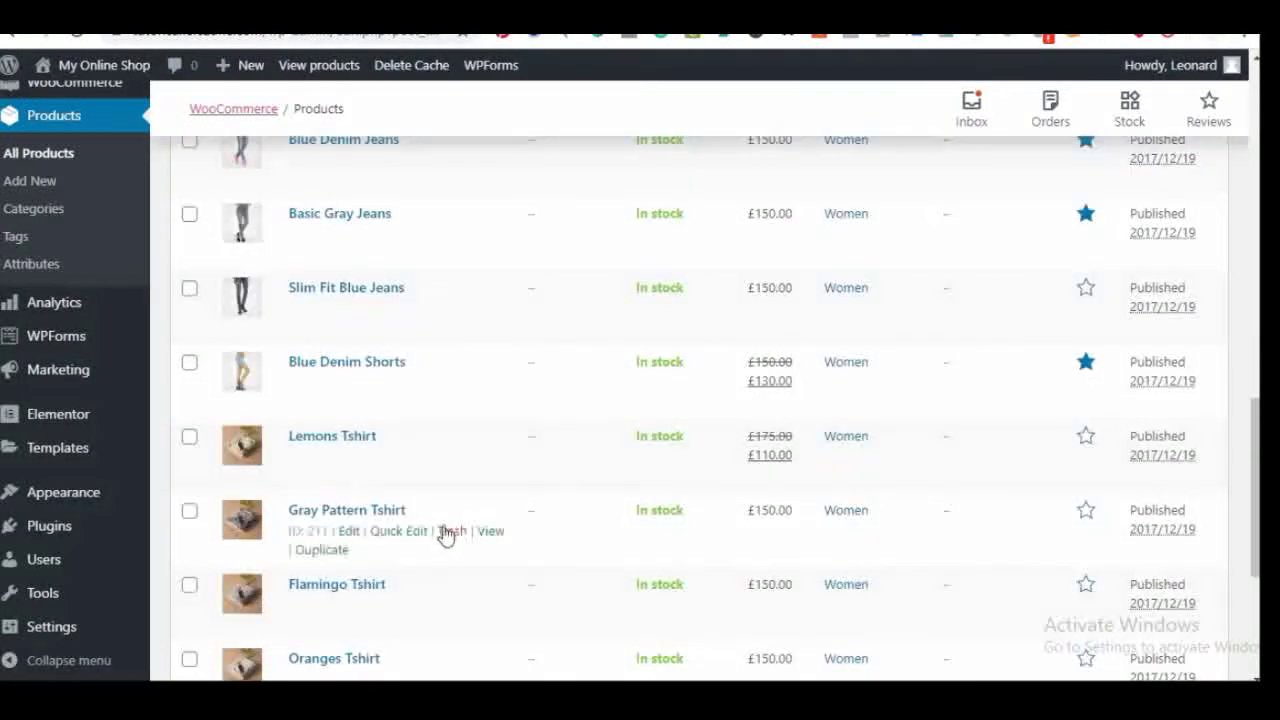
scroll(445, 525, up, 6)
scroll(445, 525, up, 6)
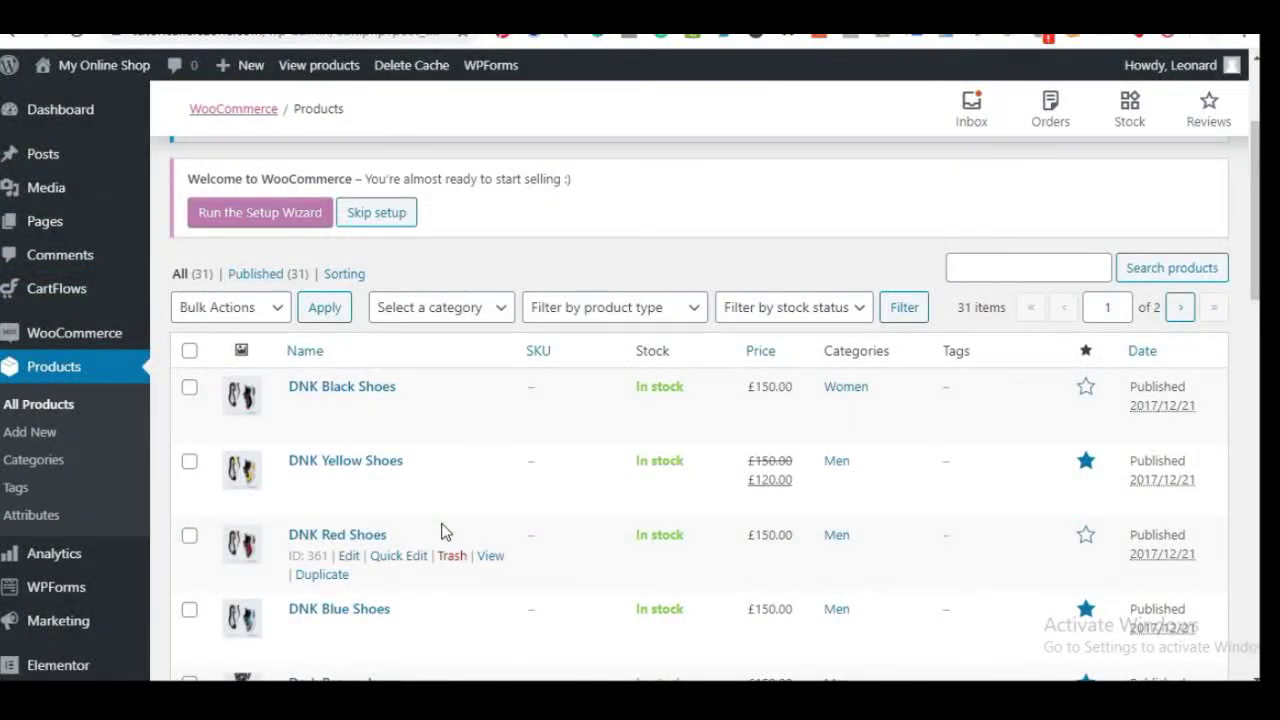
scroll(420, 510, up, 2)
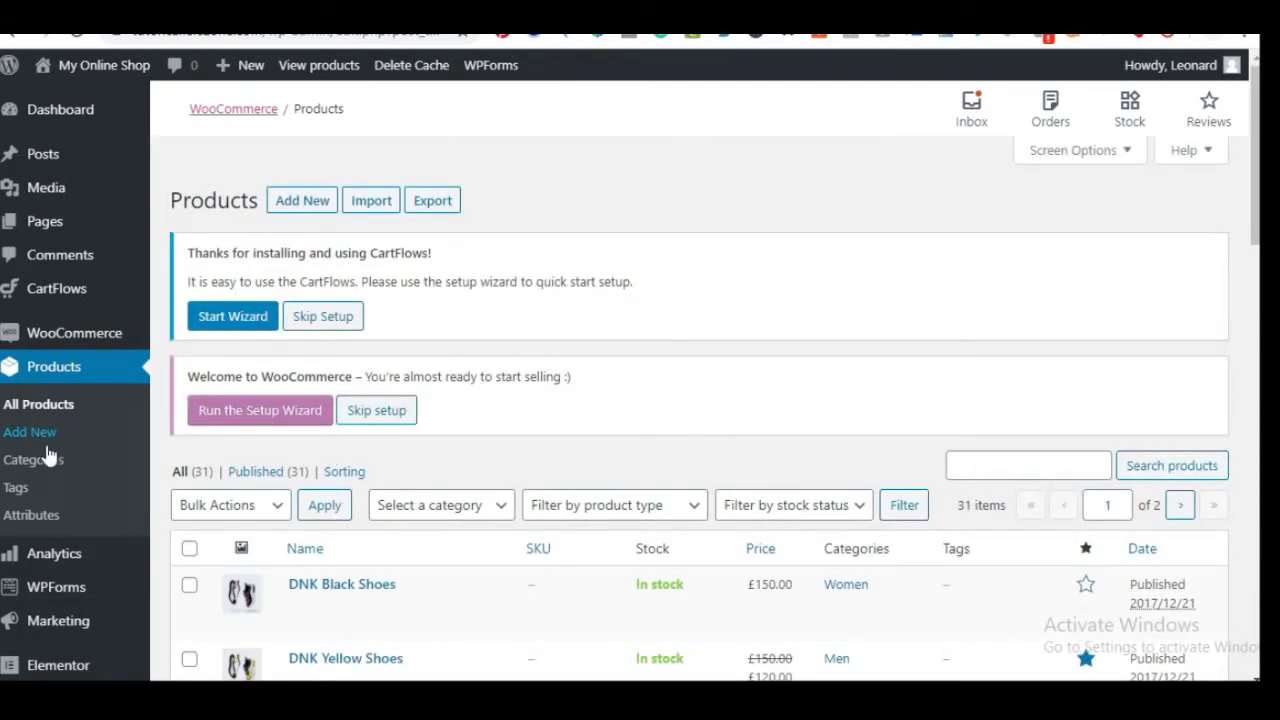
click(300, 203)
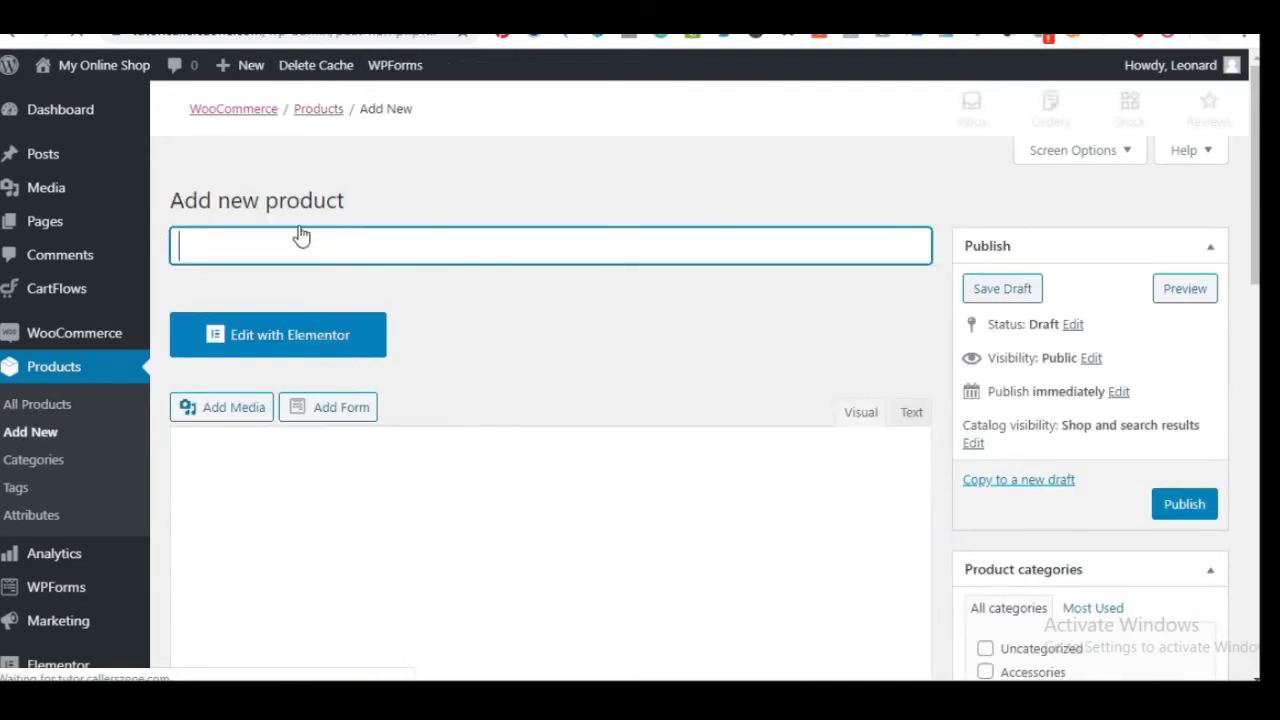
Begin typing the product name, correcting a mistyped first letter
scroll(343, 497, down, 3)
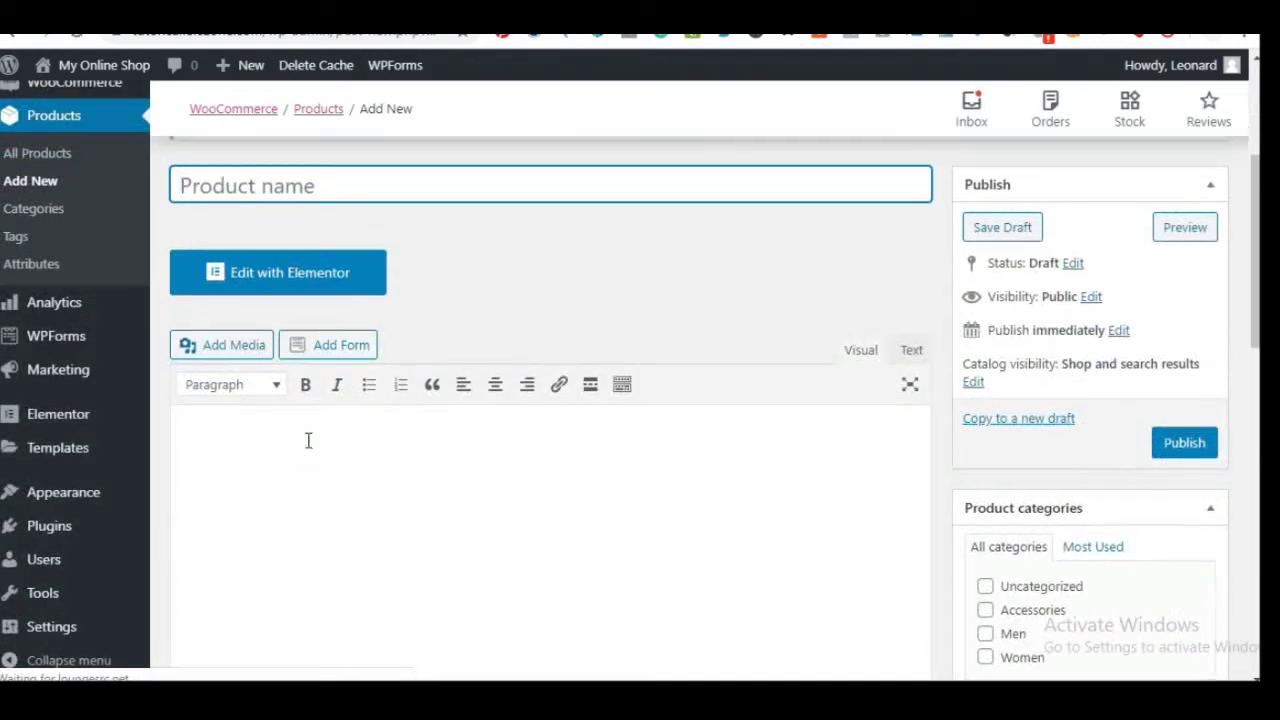
scroll(309, 440, up, 1)
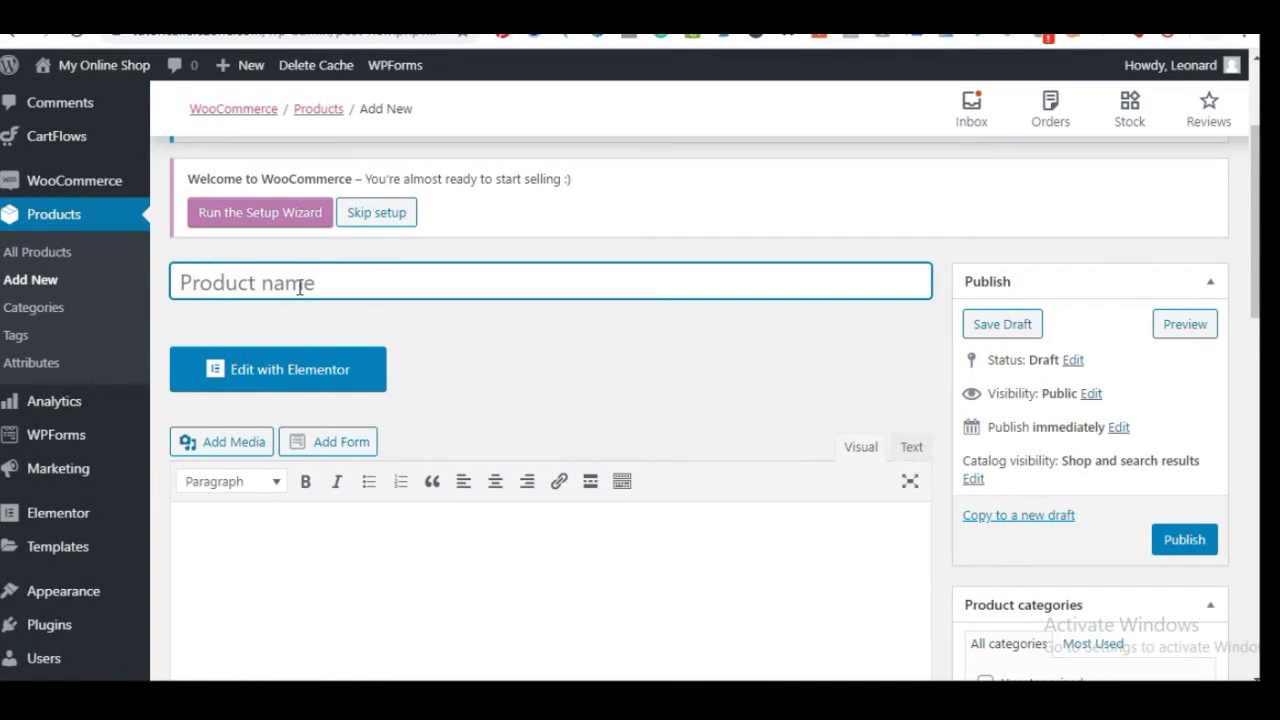
text(O)
key(BackSpace)
text(Product Name Here)
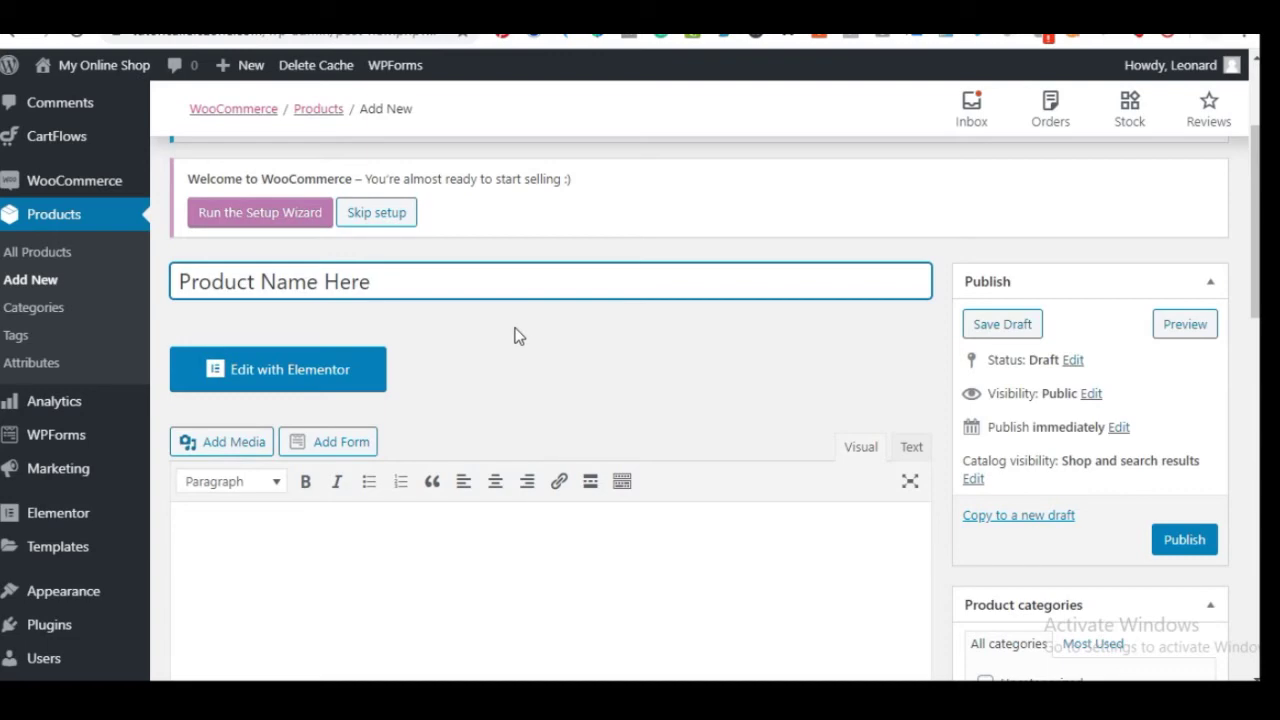
Go to Product data and focus the empty Regular price field, dismissing its suggestions
scroll(521, 360, down, 2)
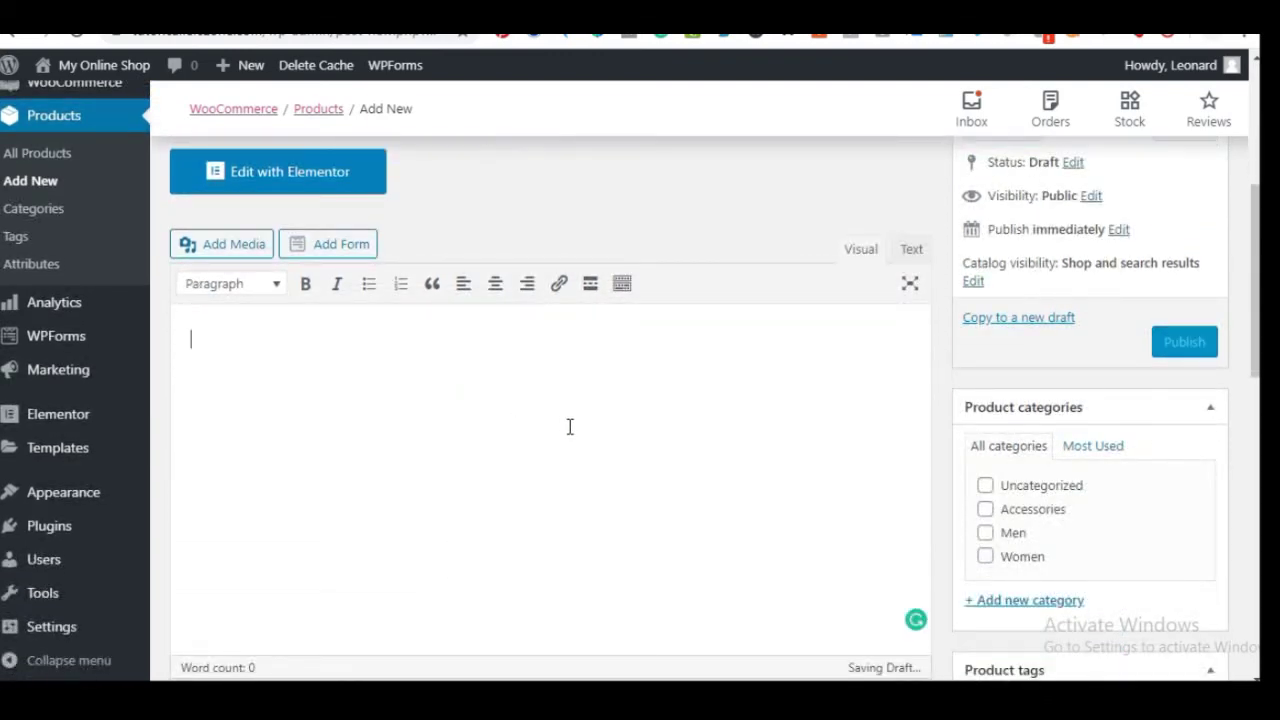
scroll(580, 420, down, 6)
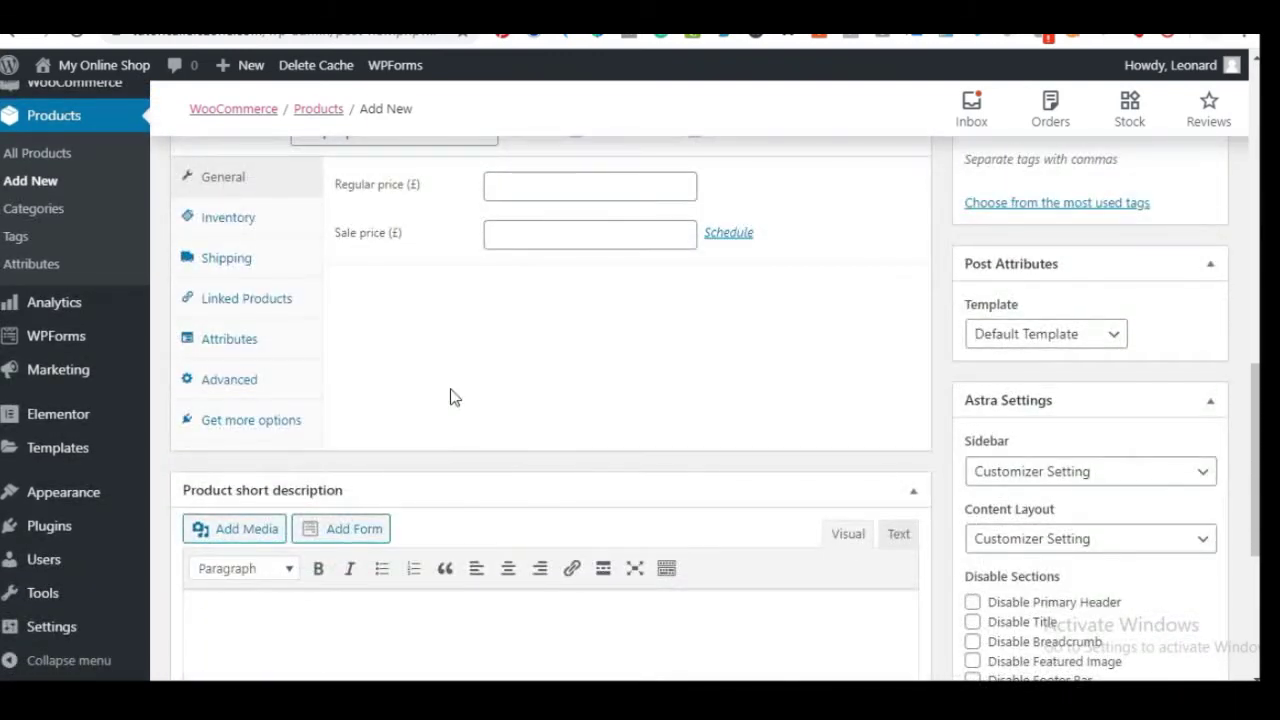
scroll(455, 400, up, 3)
click(533, 483)
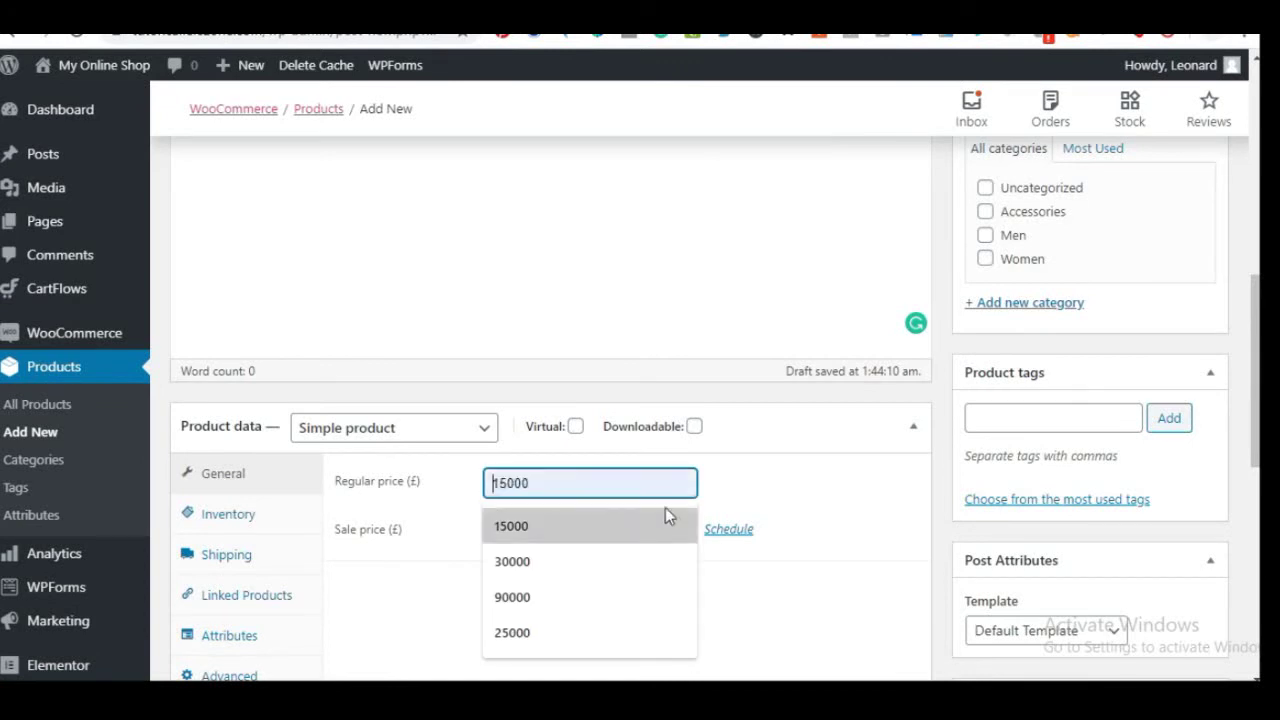
click(790, 495)
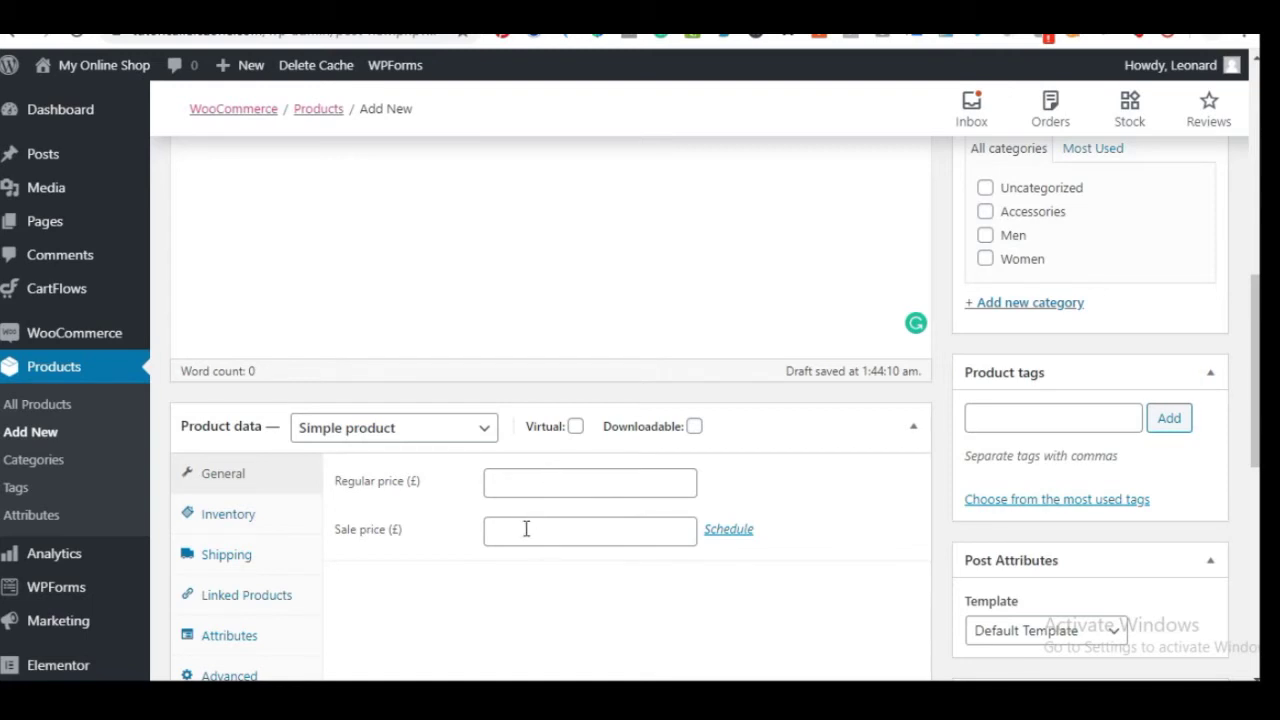
scroll(451, 499, down, 1)
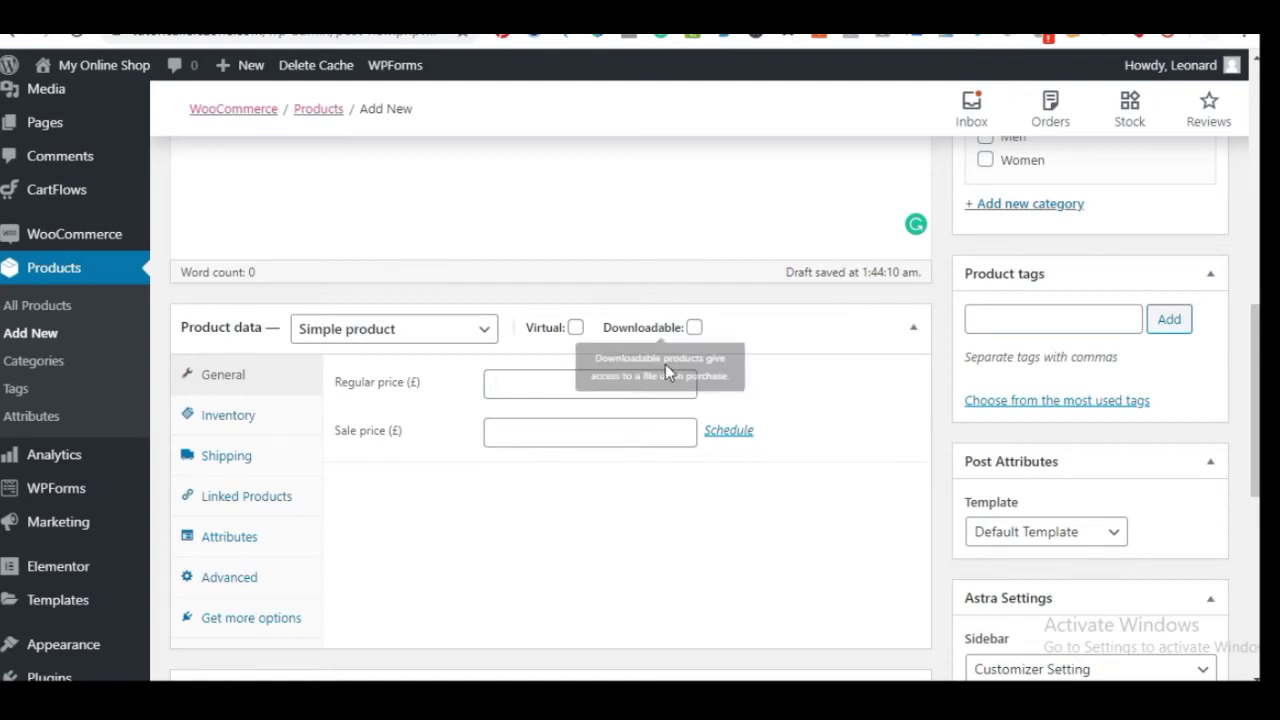
click(695, 328)
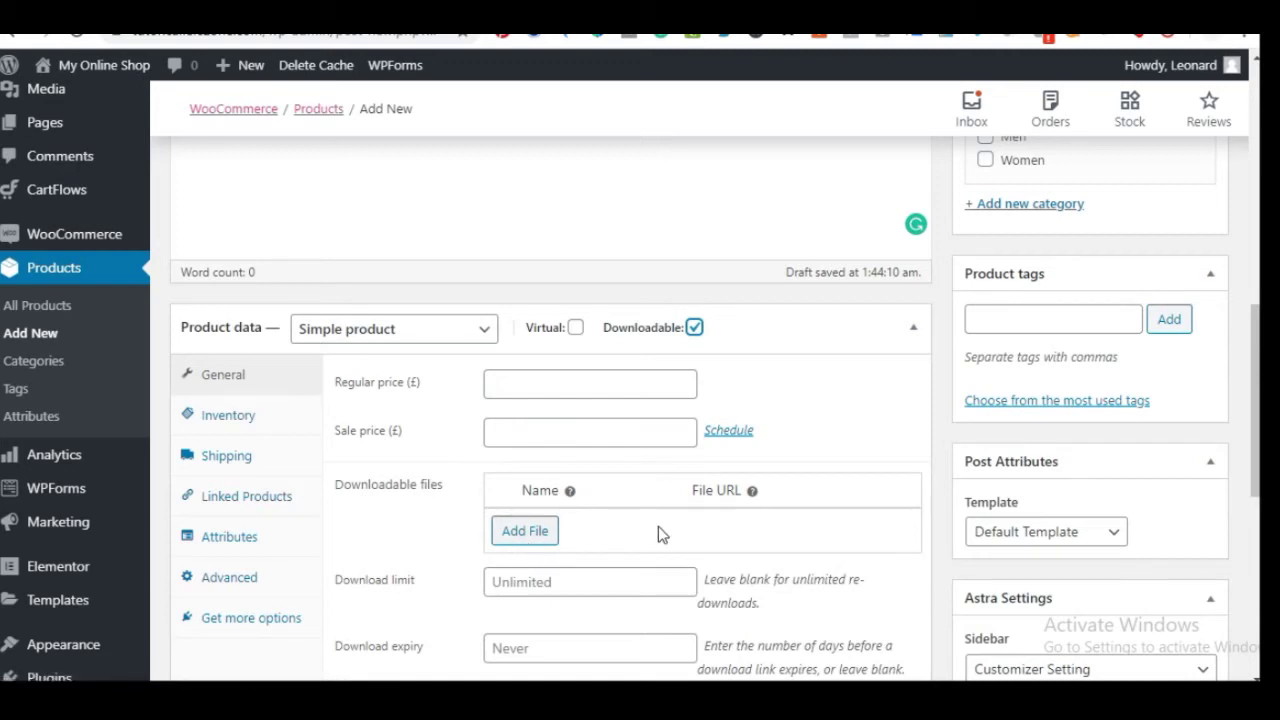
scroll(633, 548, down, 2)
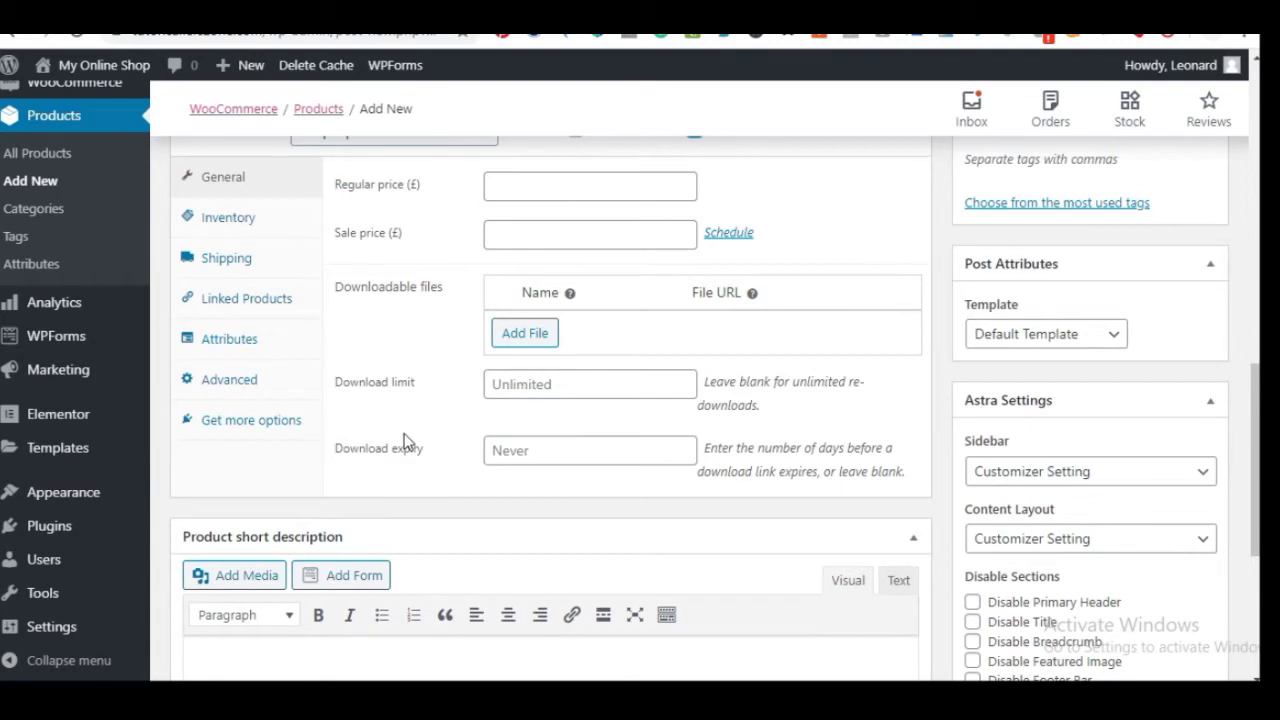
scroll(403, 443, up, 2)
click(692, 331)
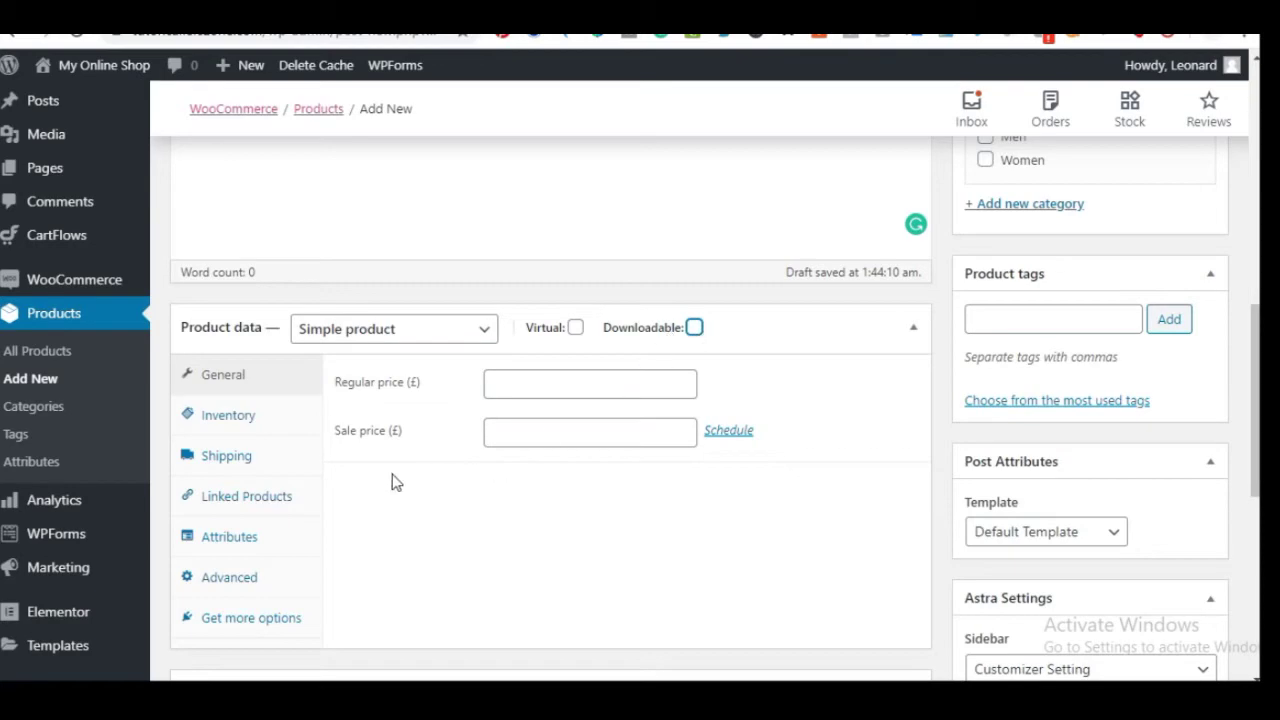
scroll(577, 494, down, 6)
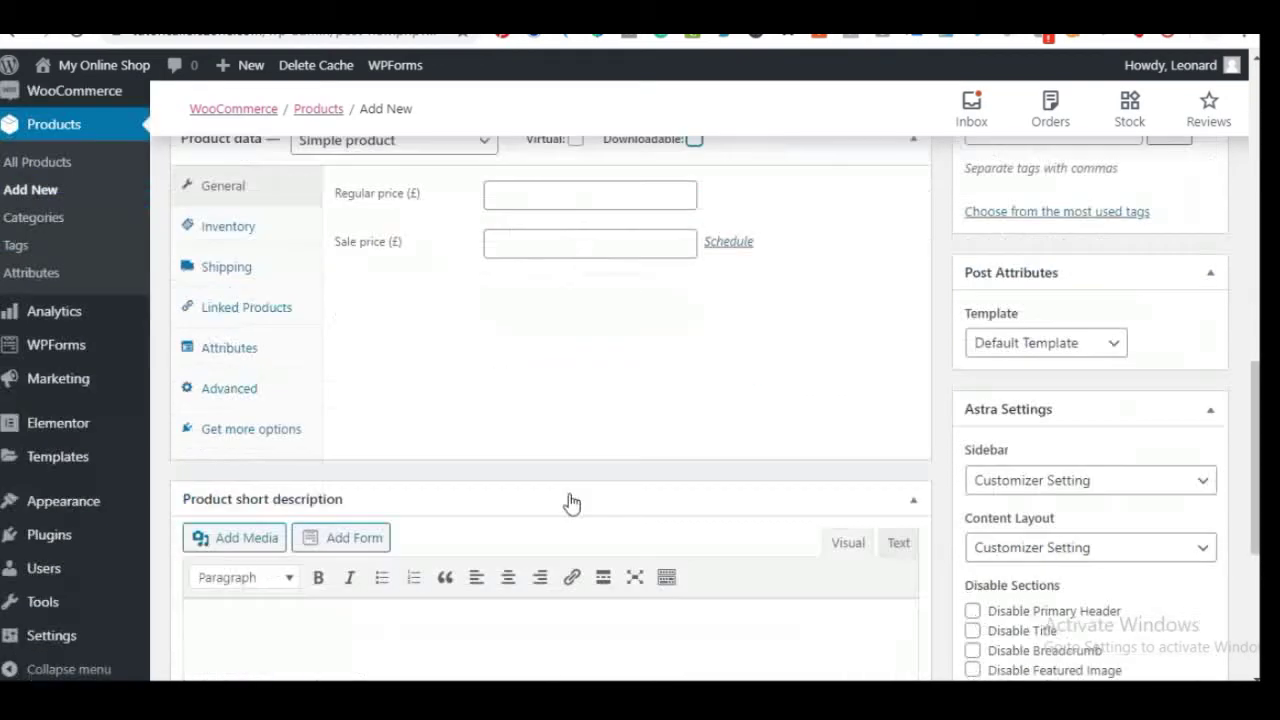
scroll(568, 446, up, 3)
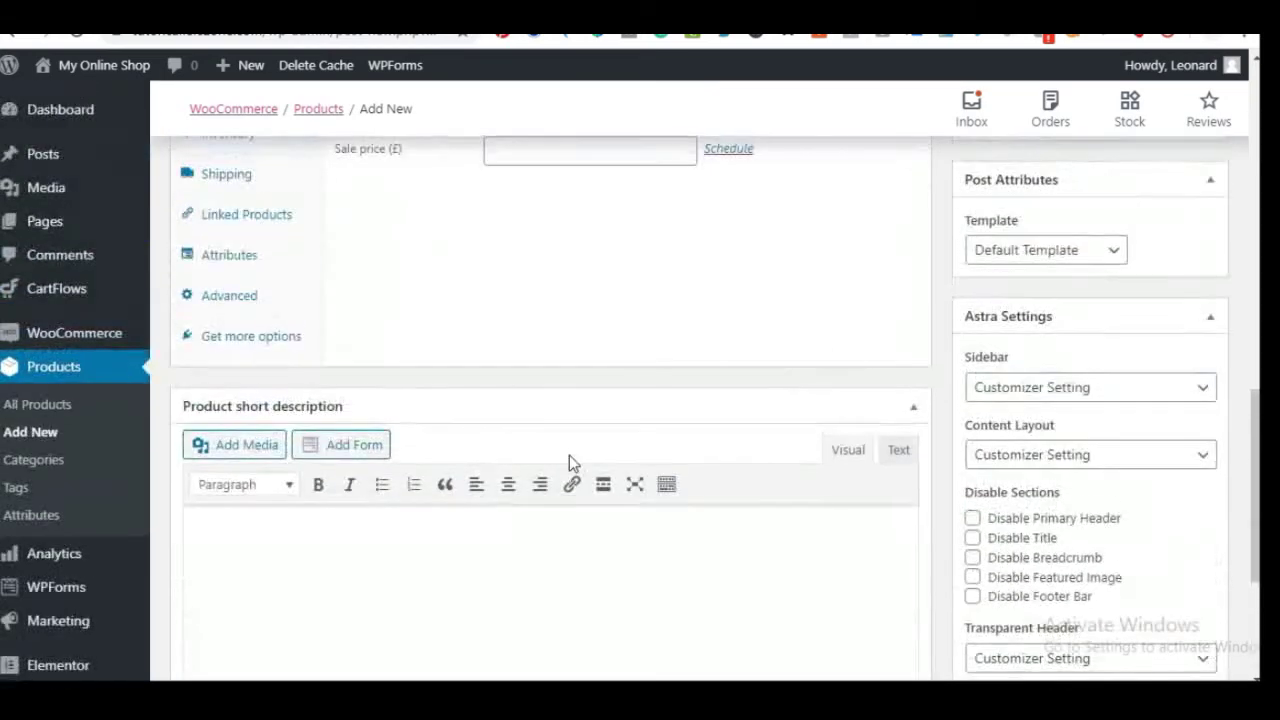
scroll(878, 477, down, 3)
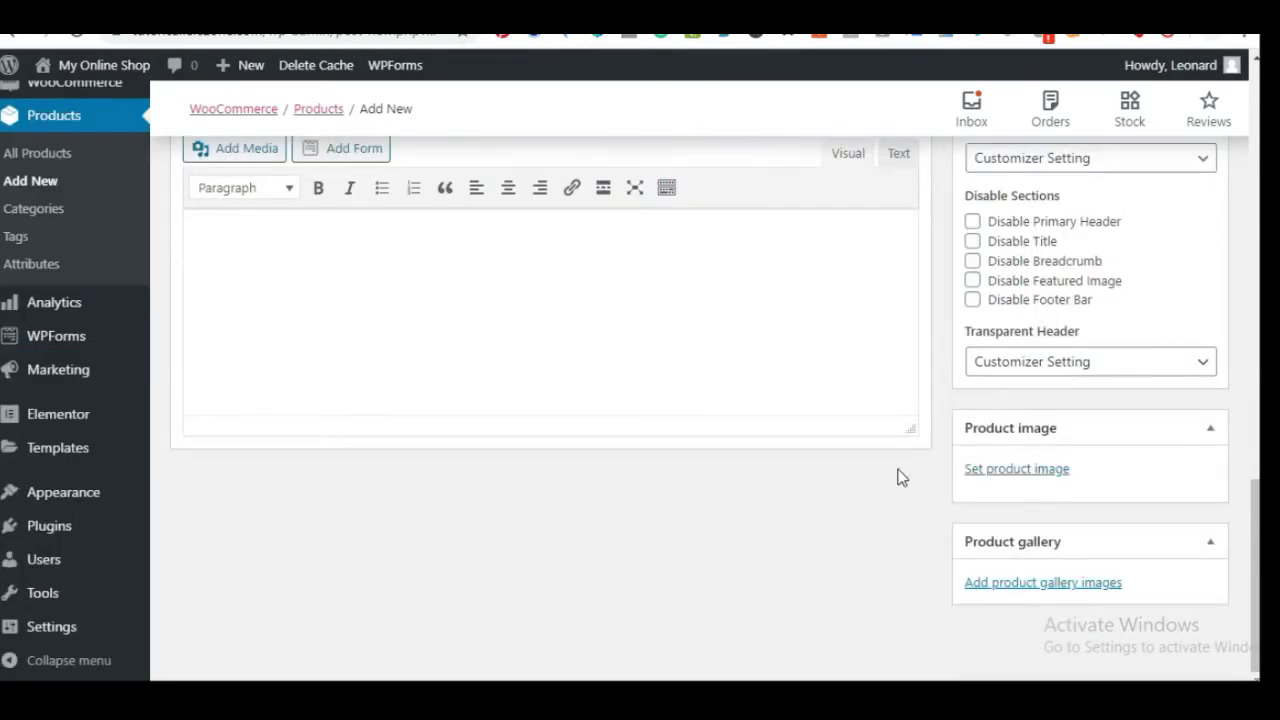
scroll(761, 324, up, 3)
scroll(761, 324, down, 3)
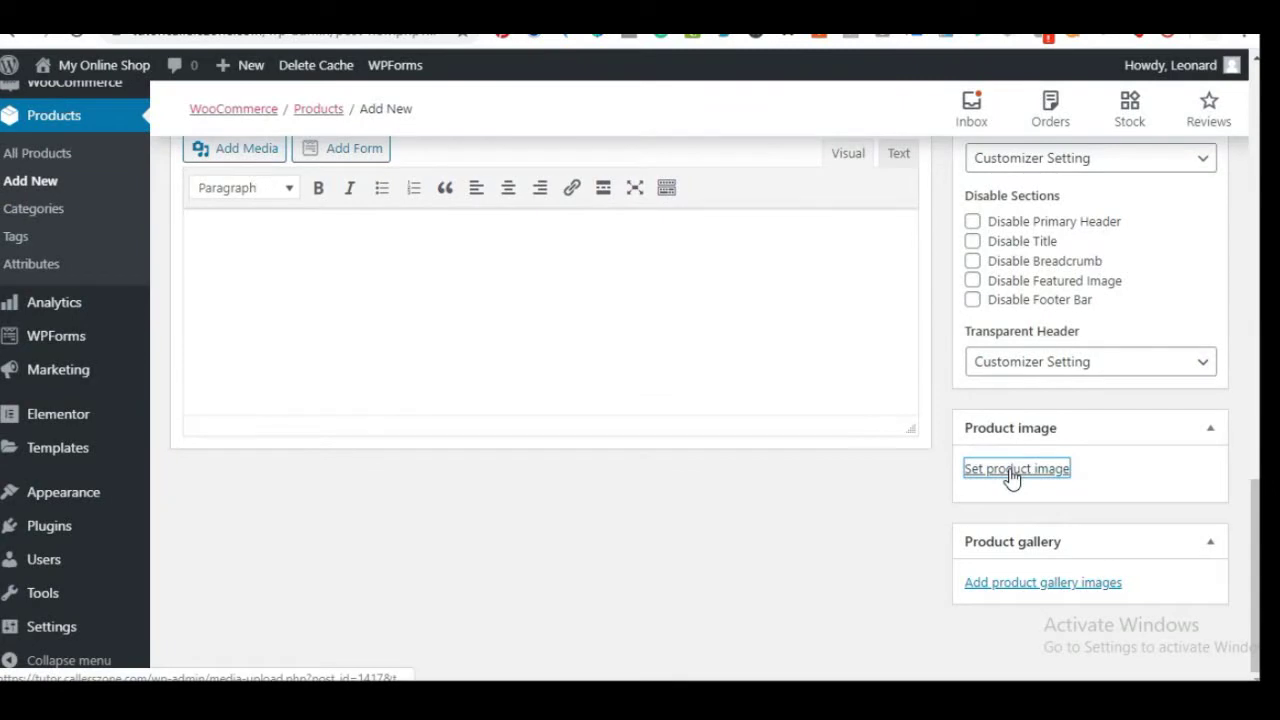
Choose the turquoise bracelet photo from the Media Library as the product image
click(1015, 469)
scroll(440, 344, down, 3)
scroll(290, 405, down, 2)
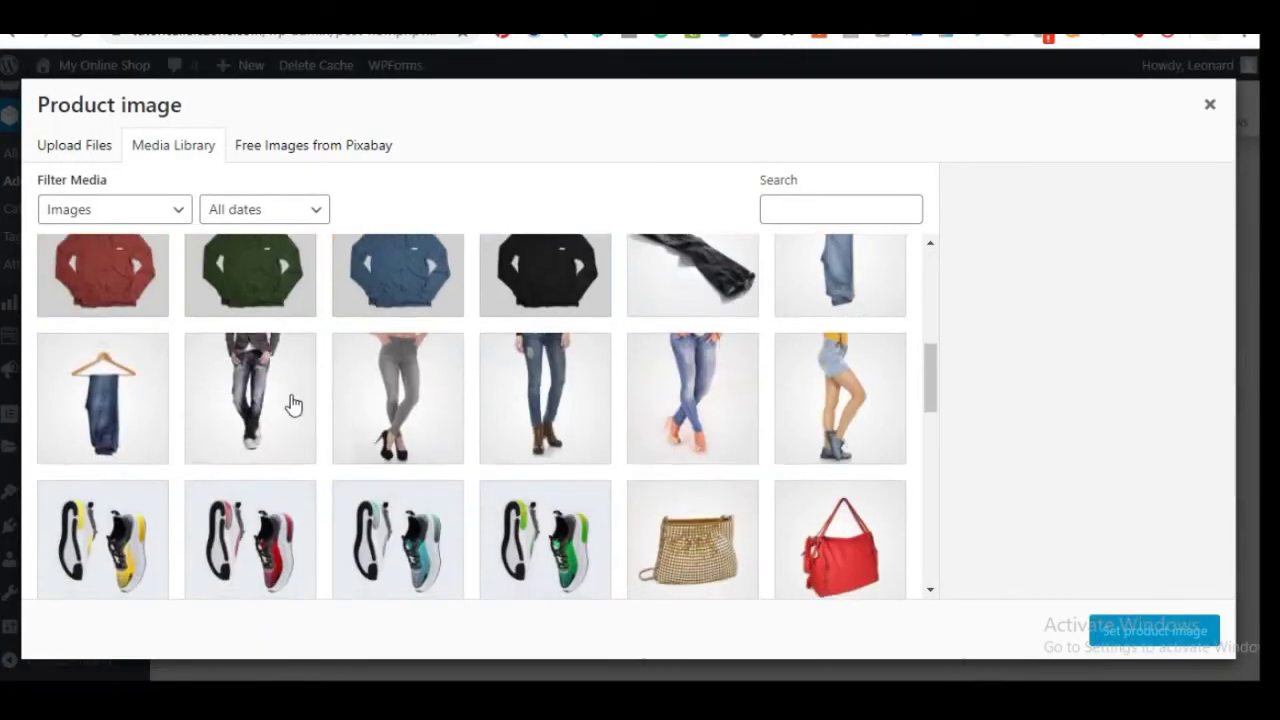
scroll(290, 405, down, 1)
scroll(517, 349, down, 3)
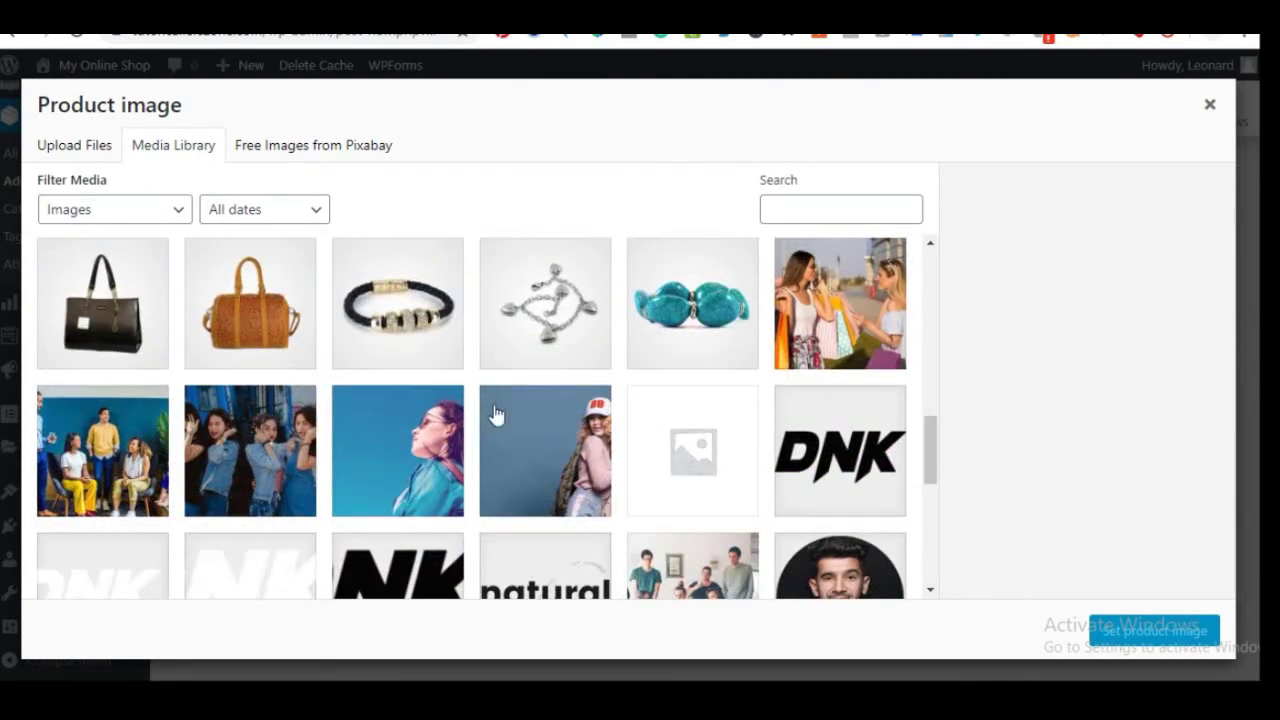
click(676, 305)
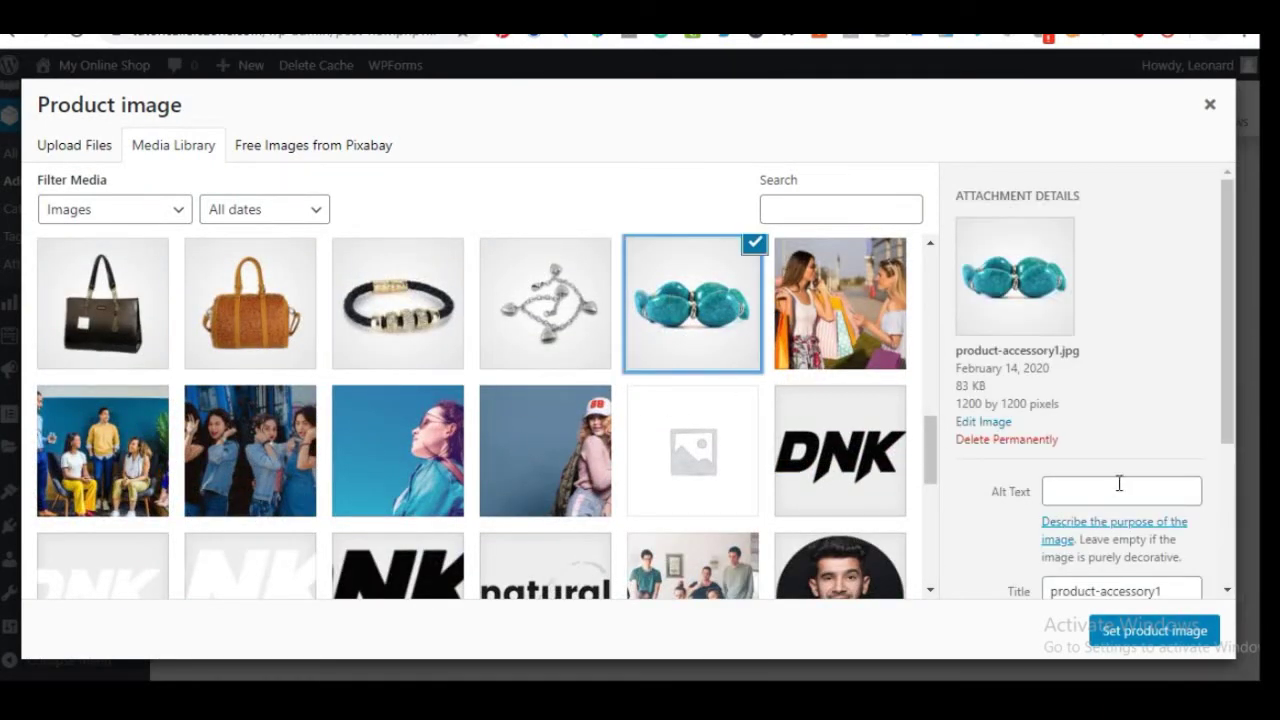
click(1154, 640)
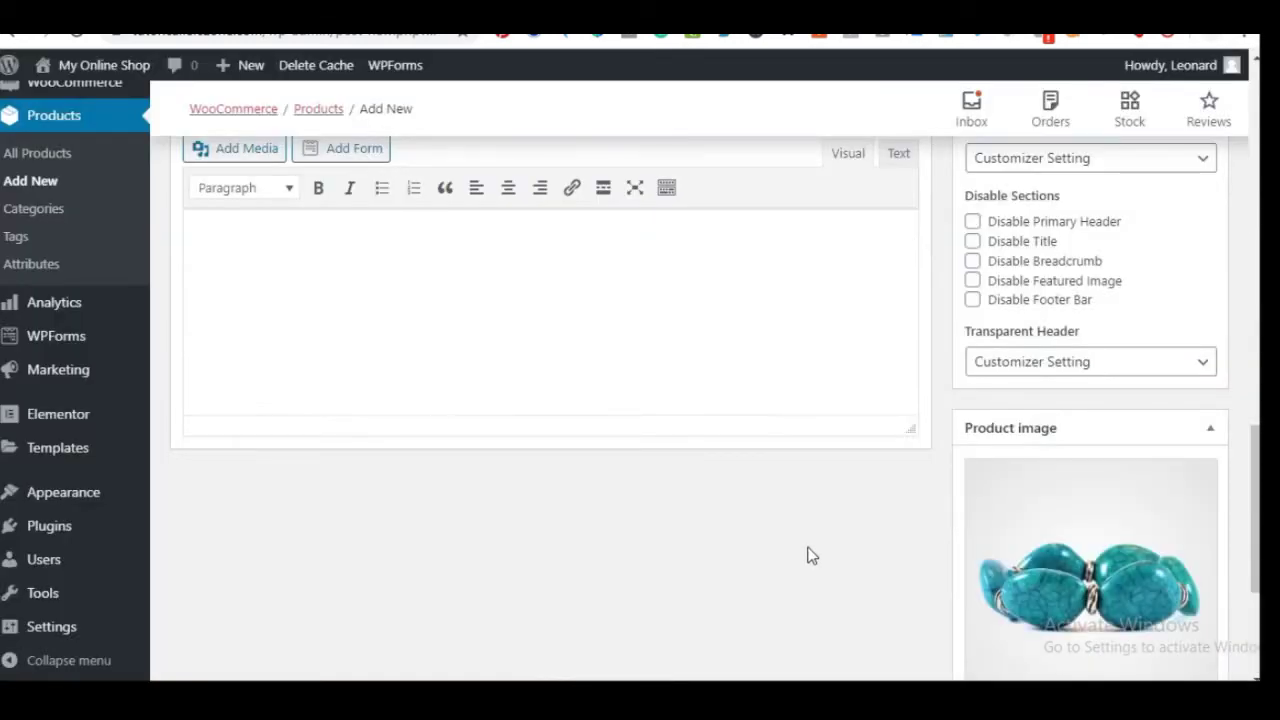
scroll(806, 417, up, 5)
scroll(806, 417, down, 10)
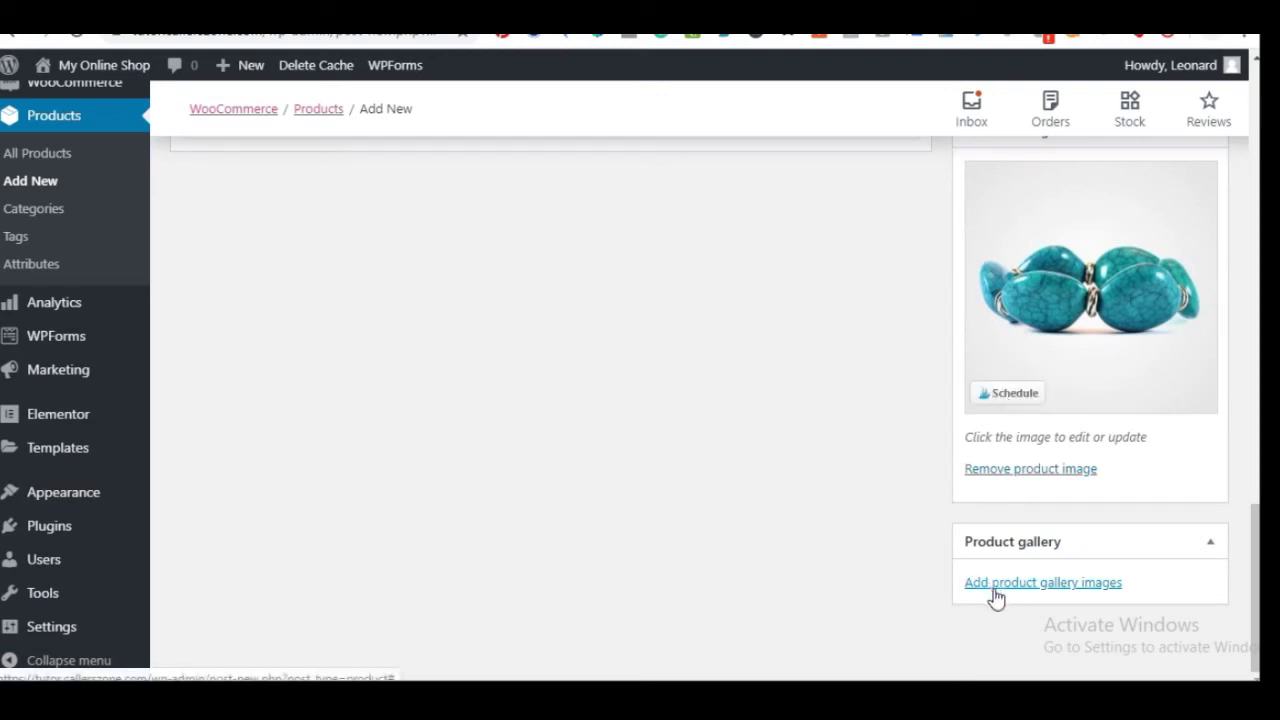
Add the blue hoodie photo to the product gallery
click(1015, 588)
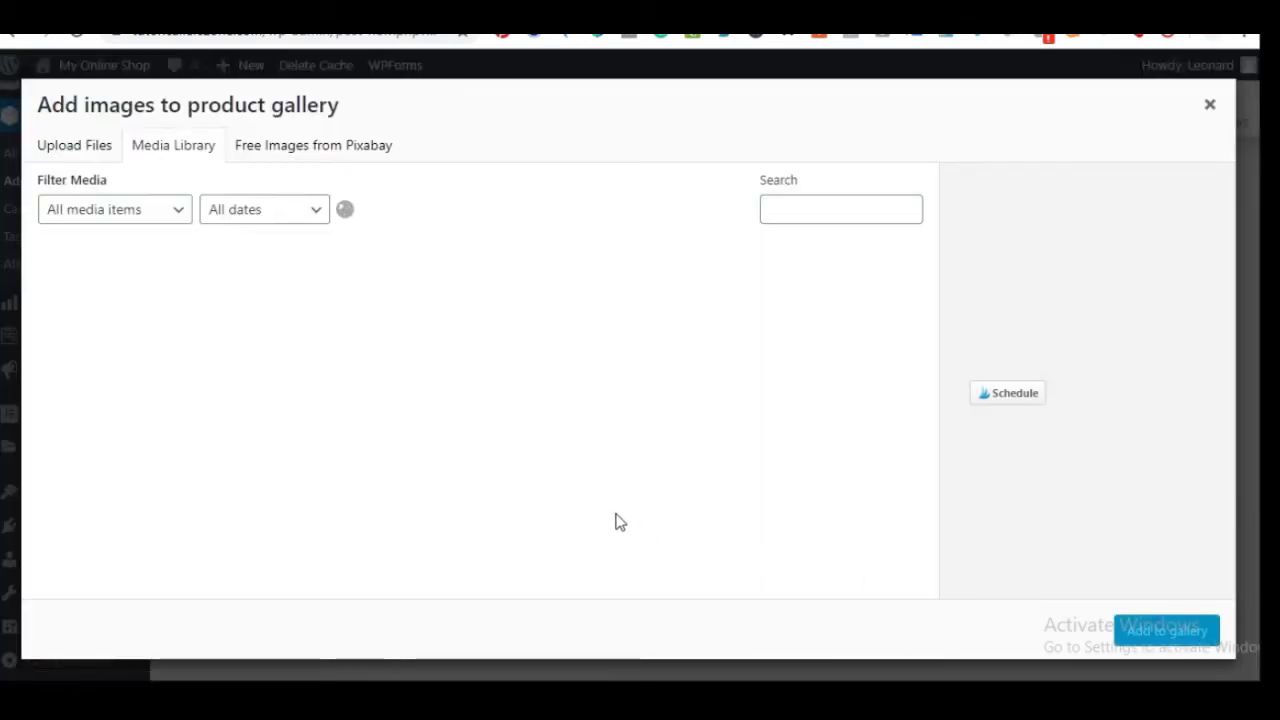
scroll(437, 360, down, 7)
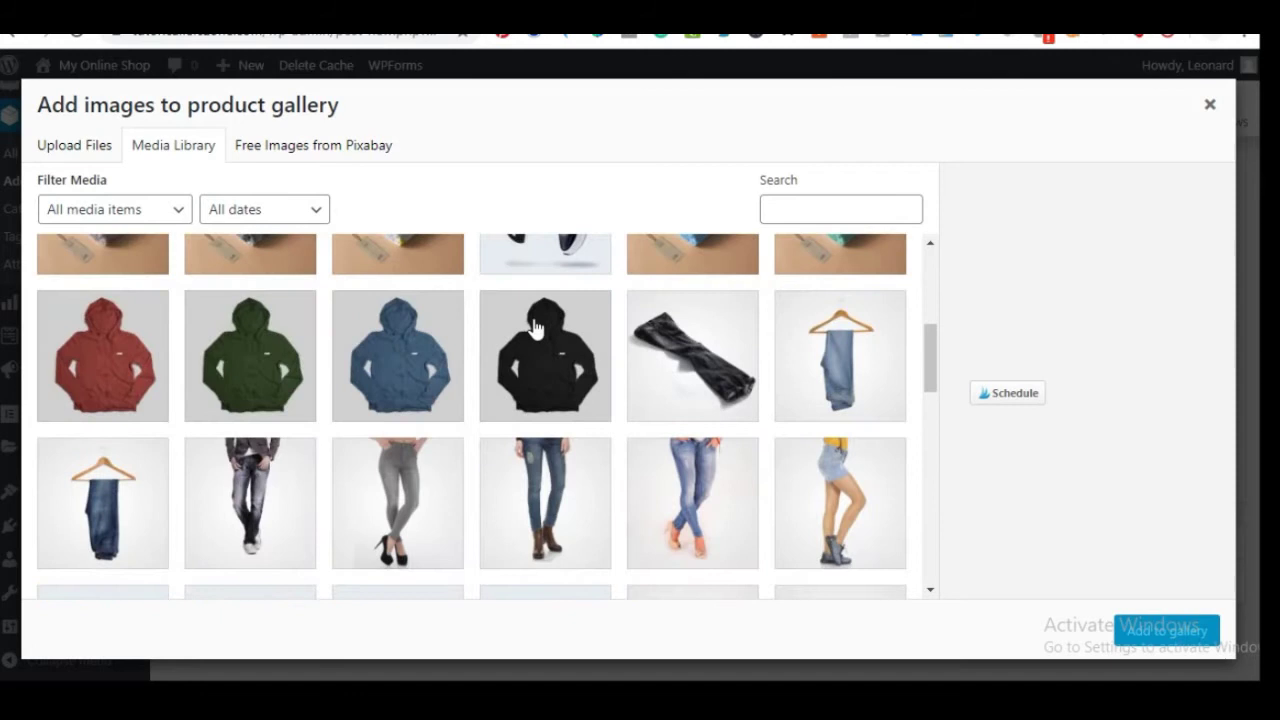
click(525, 345)
click(400, 355)
click(549, 360)
click(690, 355)
click(372, 369)
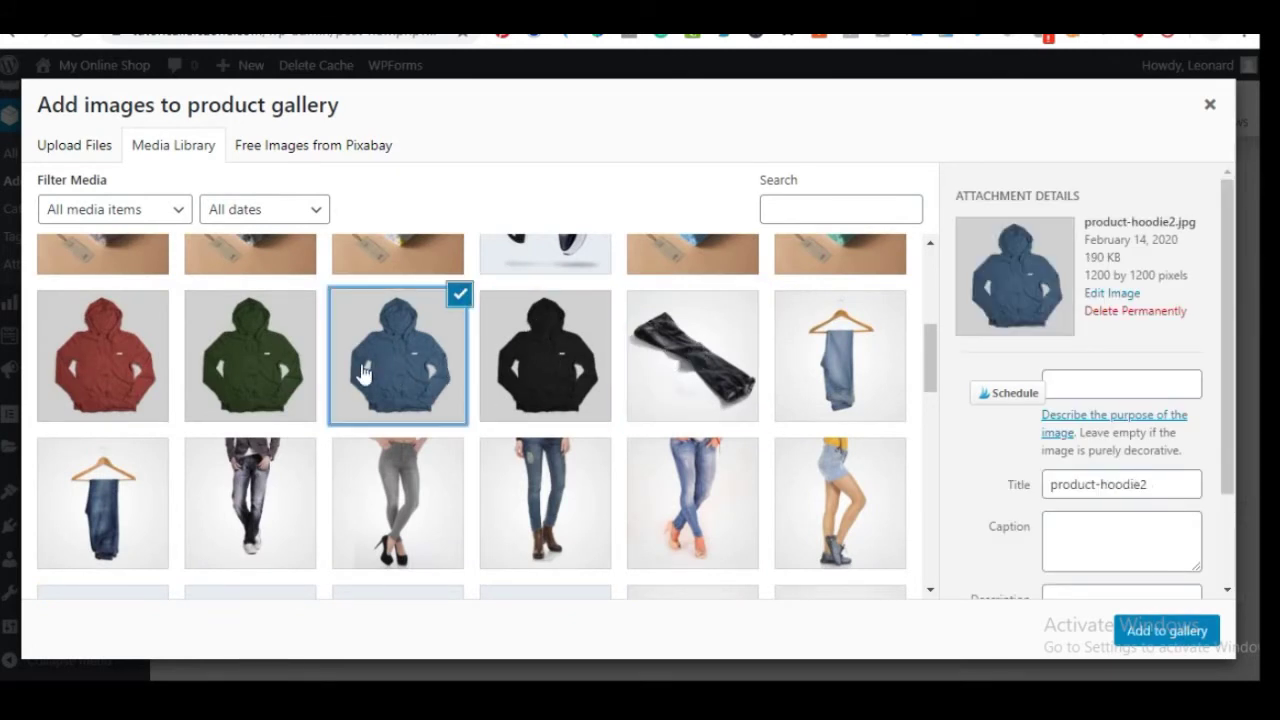
click(275, 392)
click(393, 400)
click(1166, 630)
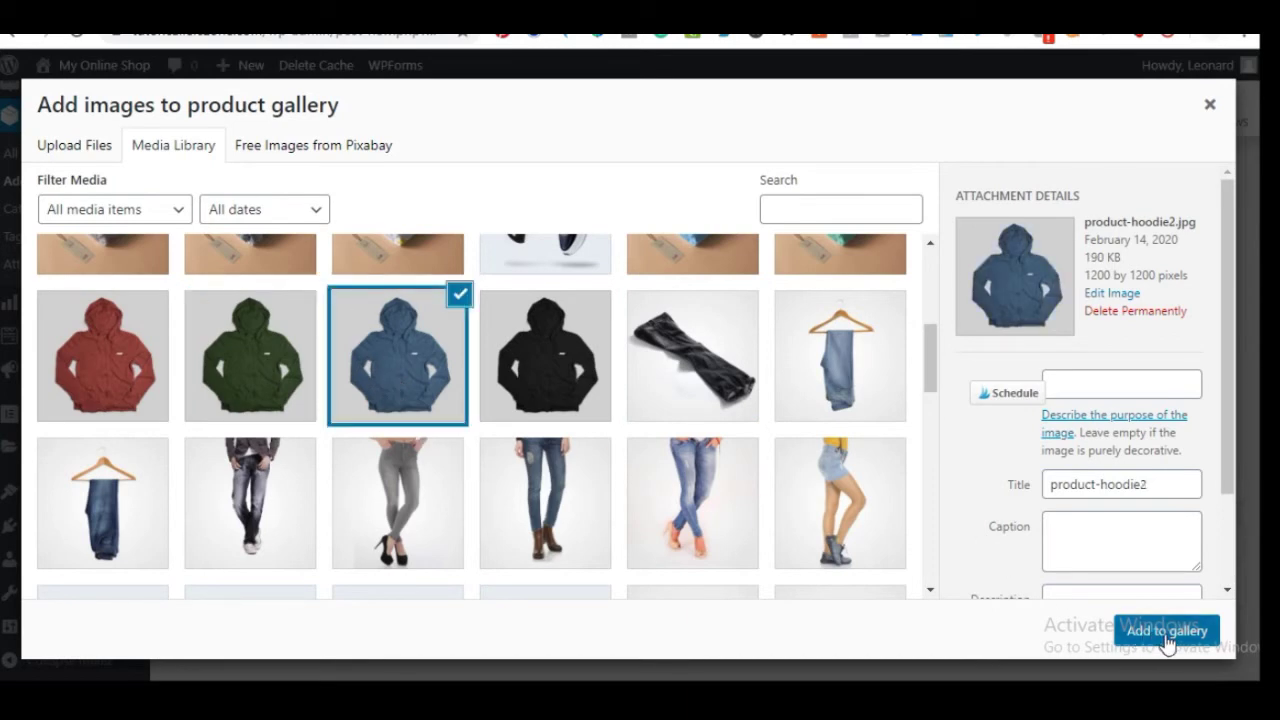
scroll(856, 533, down, 1)
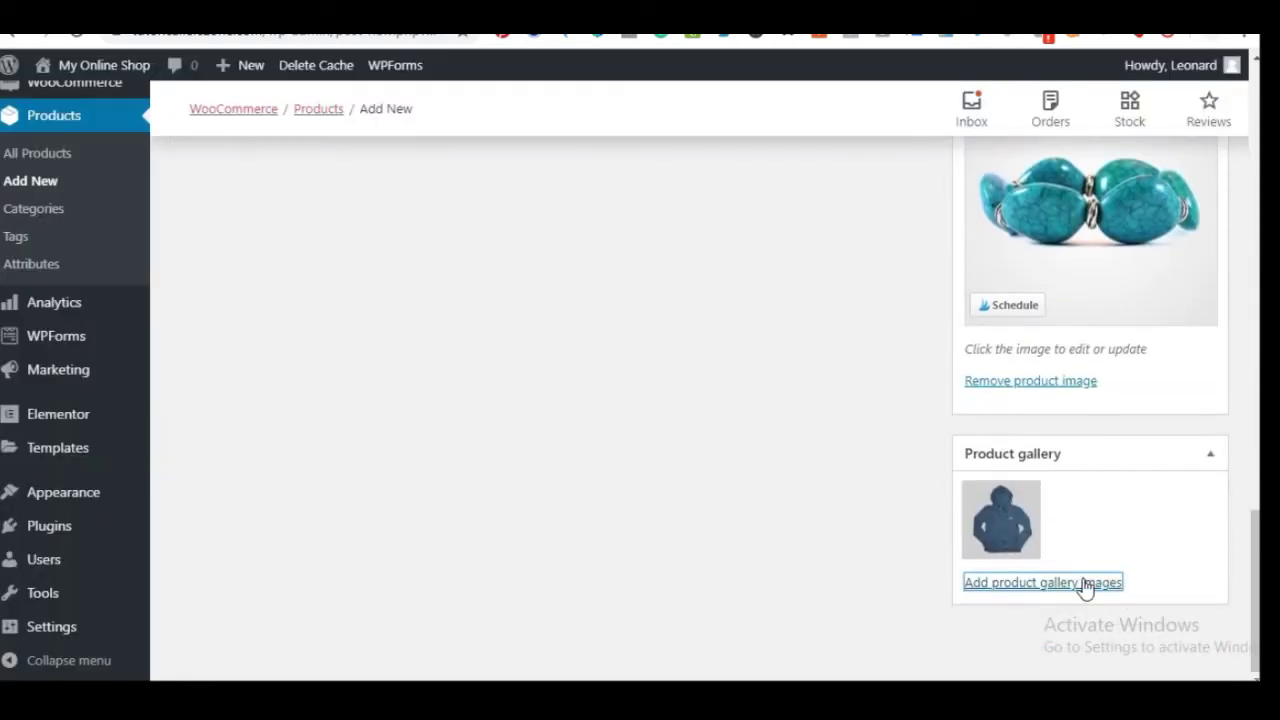
Add the green hoodie photo to the product gallery
click(1082, 585)
click(589, 405)
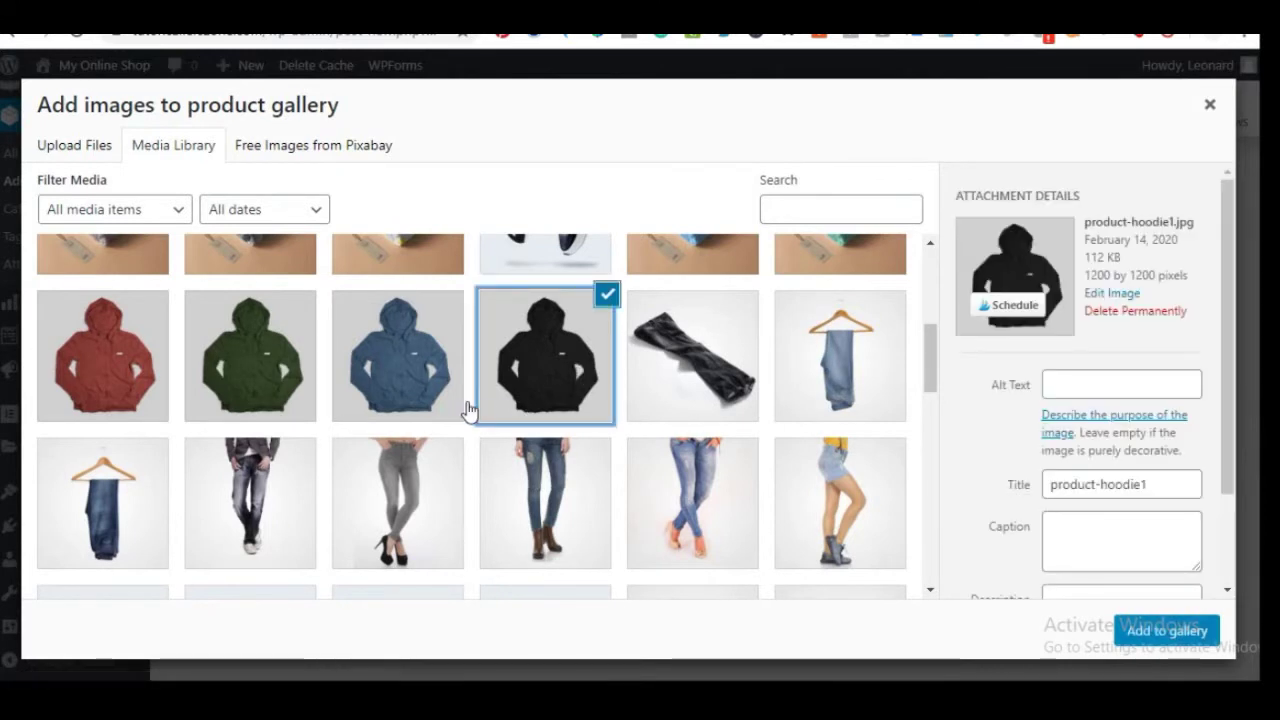
click(428, 395)
click(304, 384)
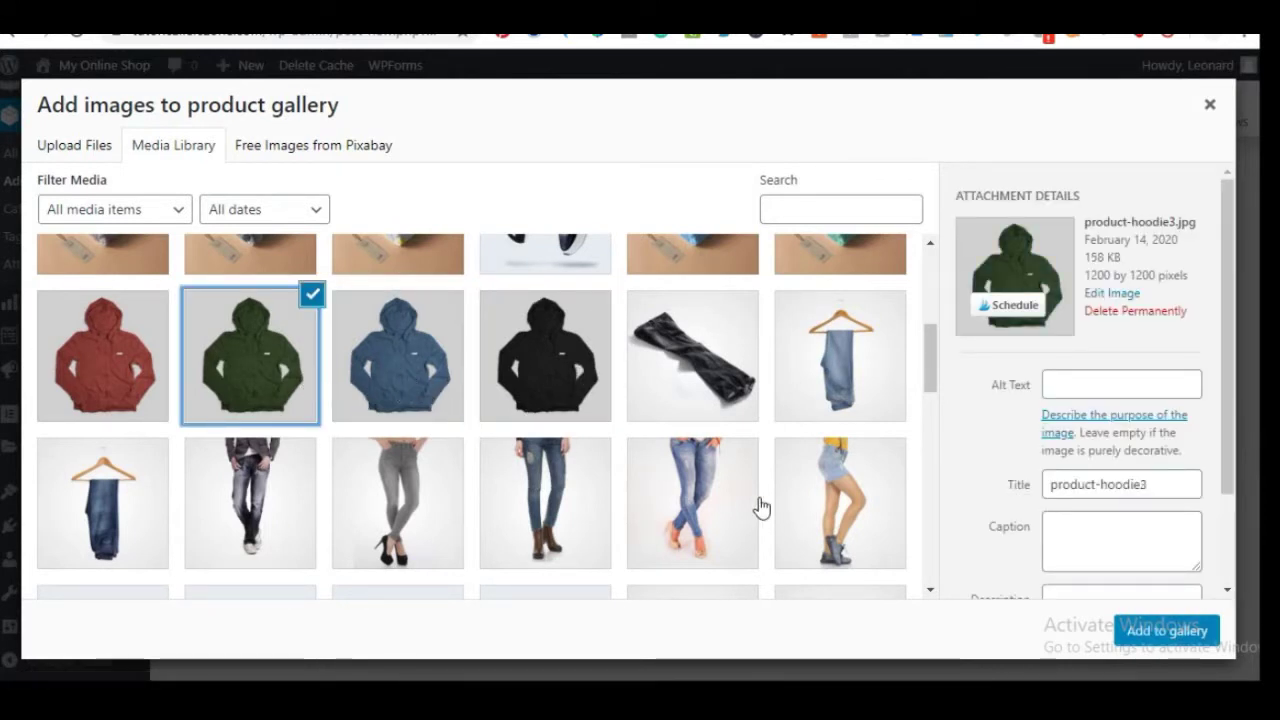
click(1167, 631)
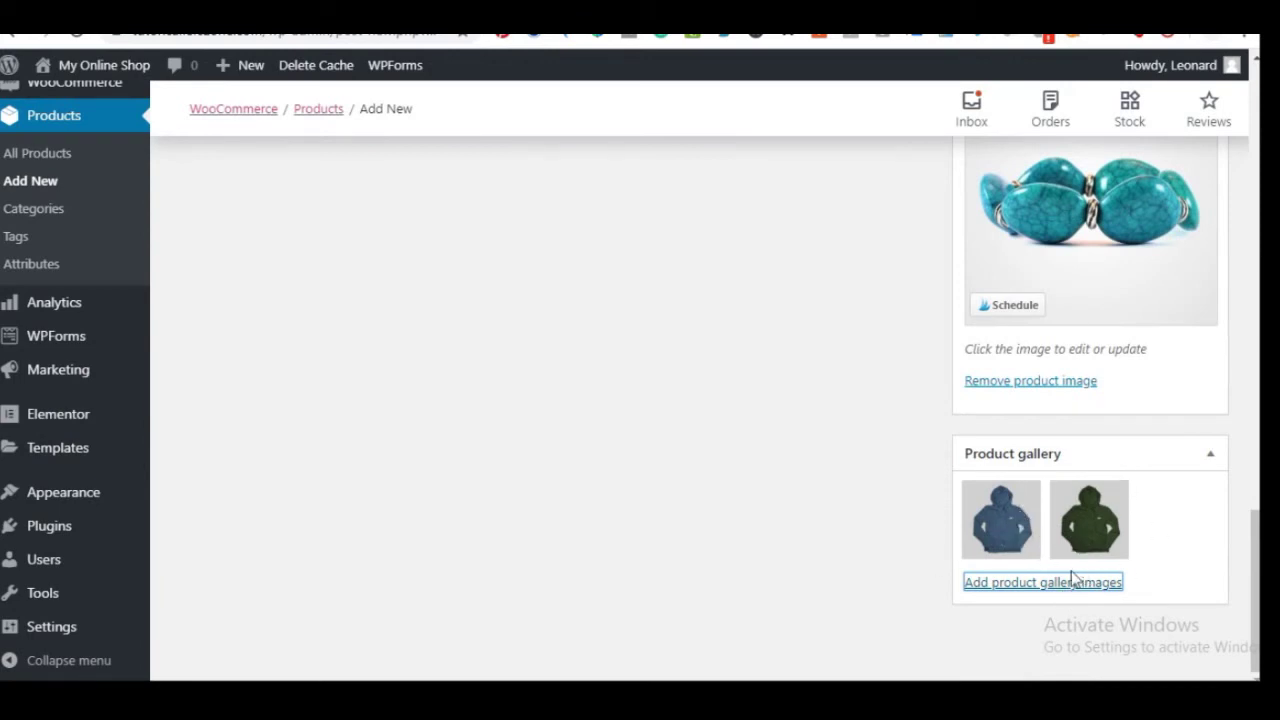
Add the crossed-legs jeans, denim shorts, brown-boots jeans and grey jeans photos to the gallery
click(1063, 585)
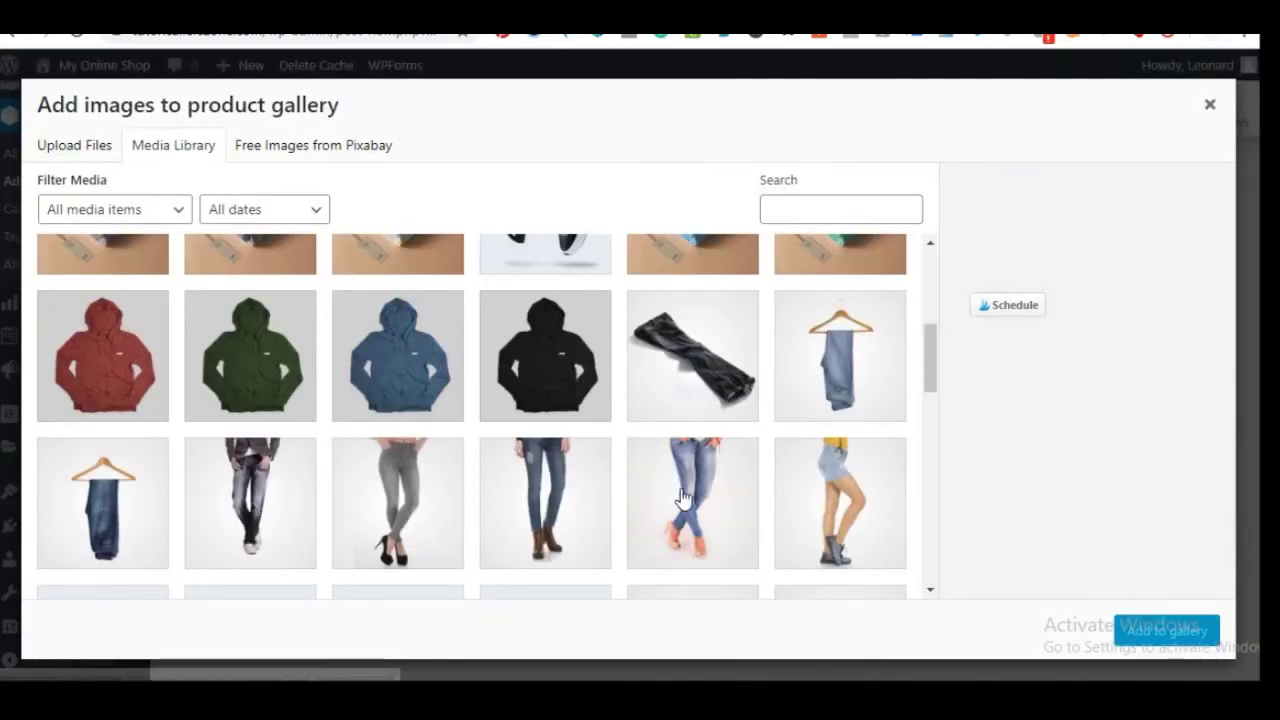
click(708, 512)
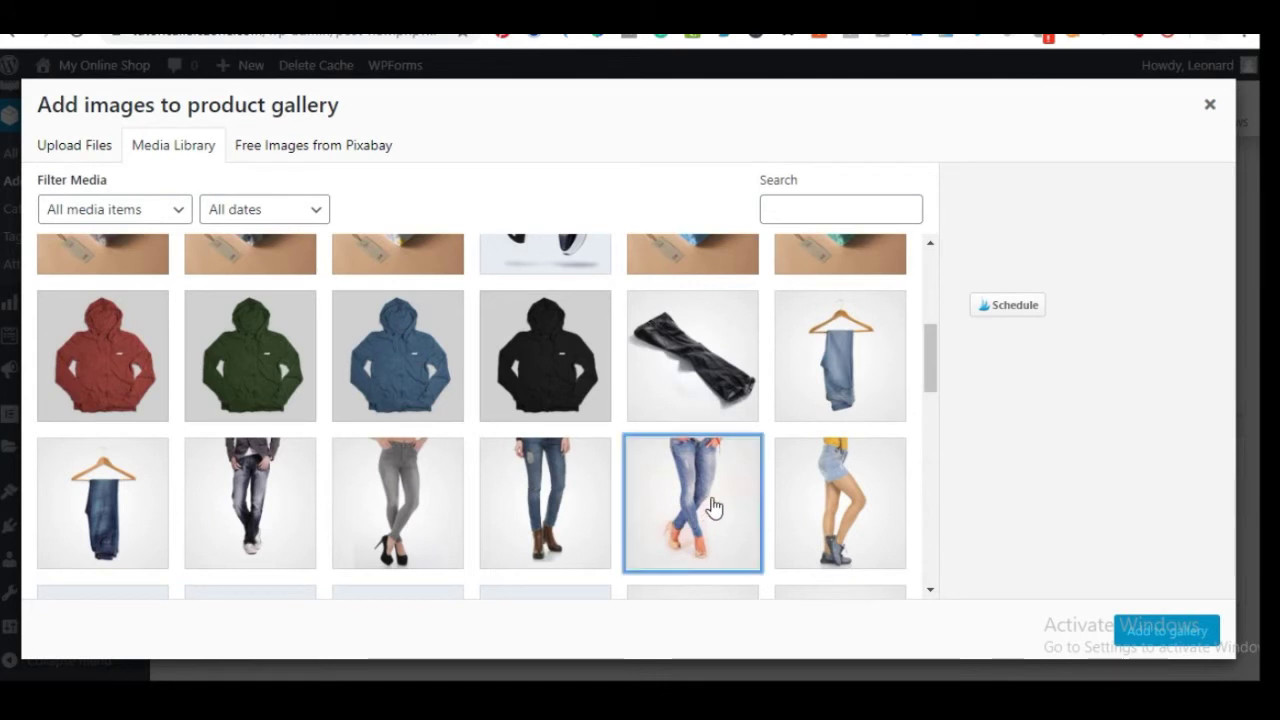
click(790, 518)
click(560, 491)
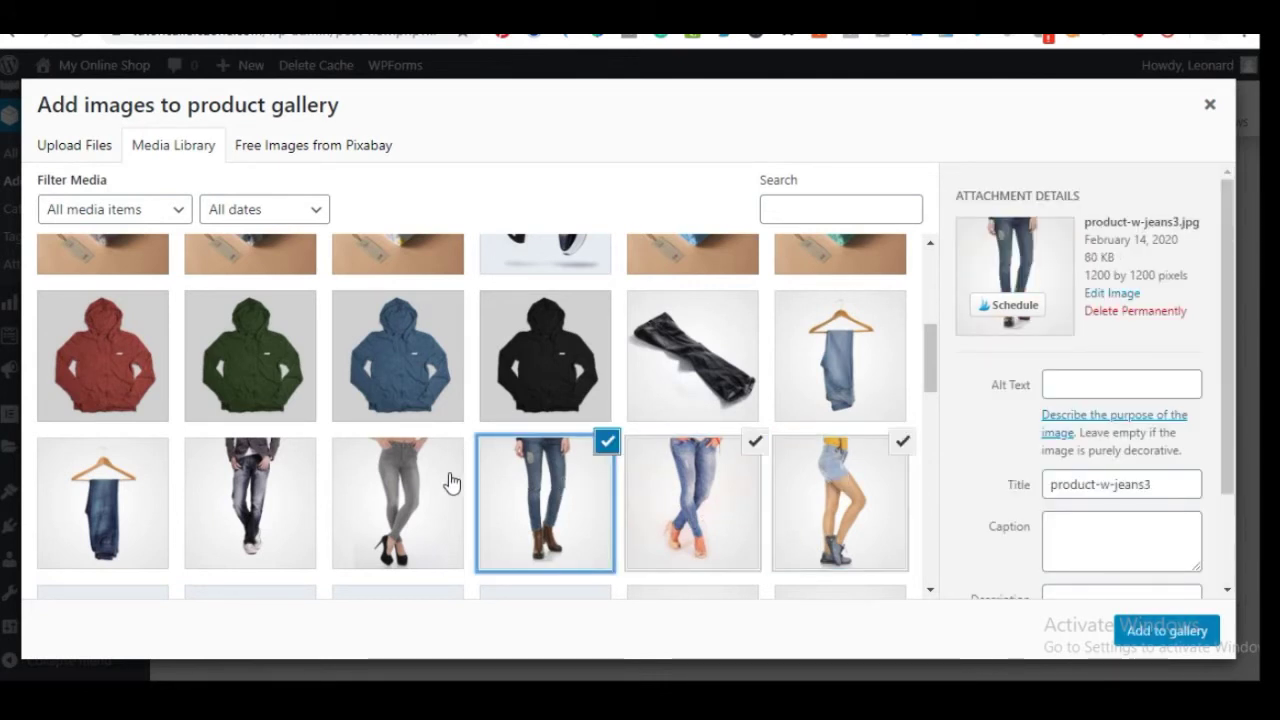
click(423, 474)
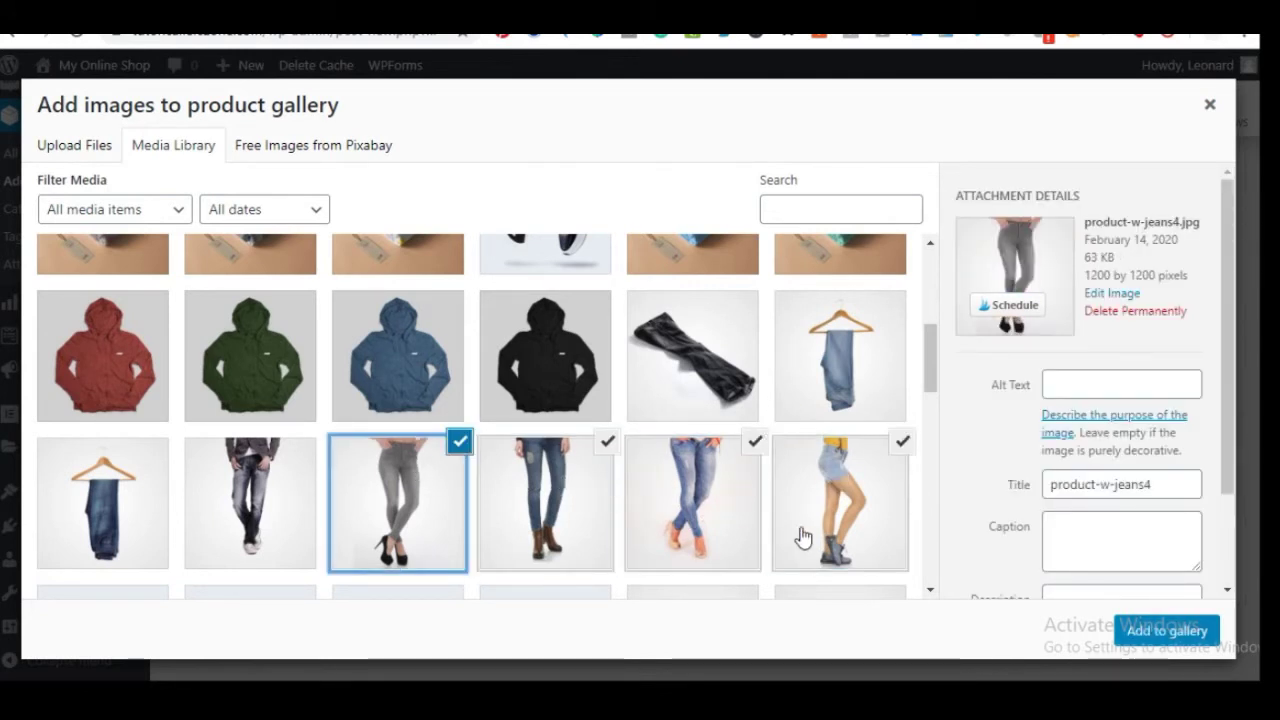
click(1160, 628)
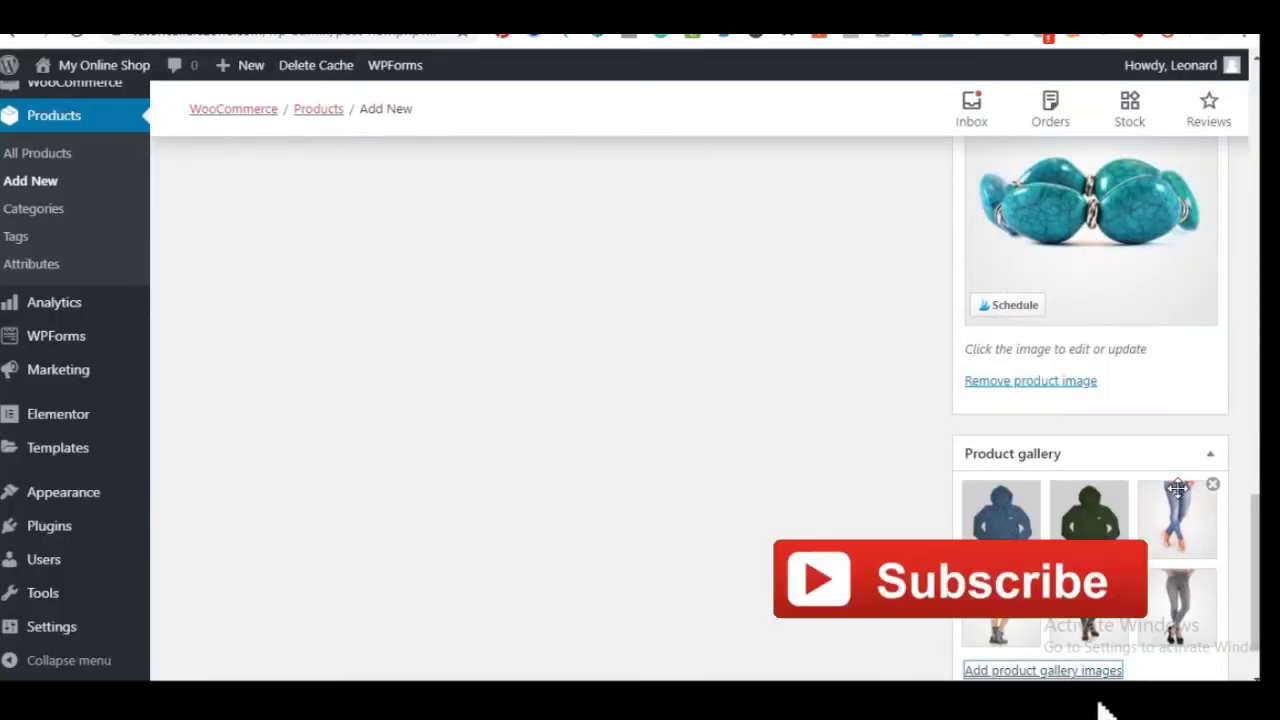
Review the product's image, gallery and data on the edit page
scroll(1112, 634, down, 1)
scroll(989, 500, up, 15)
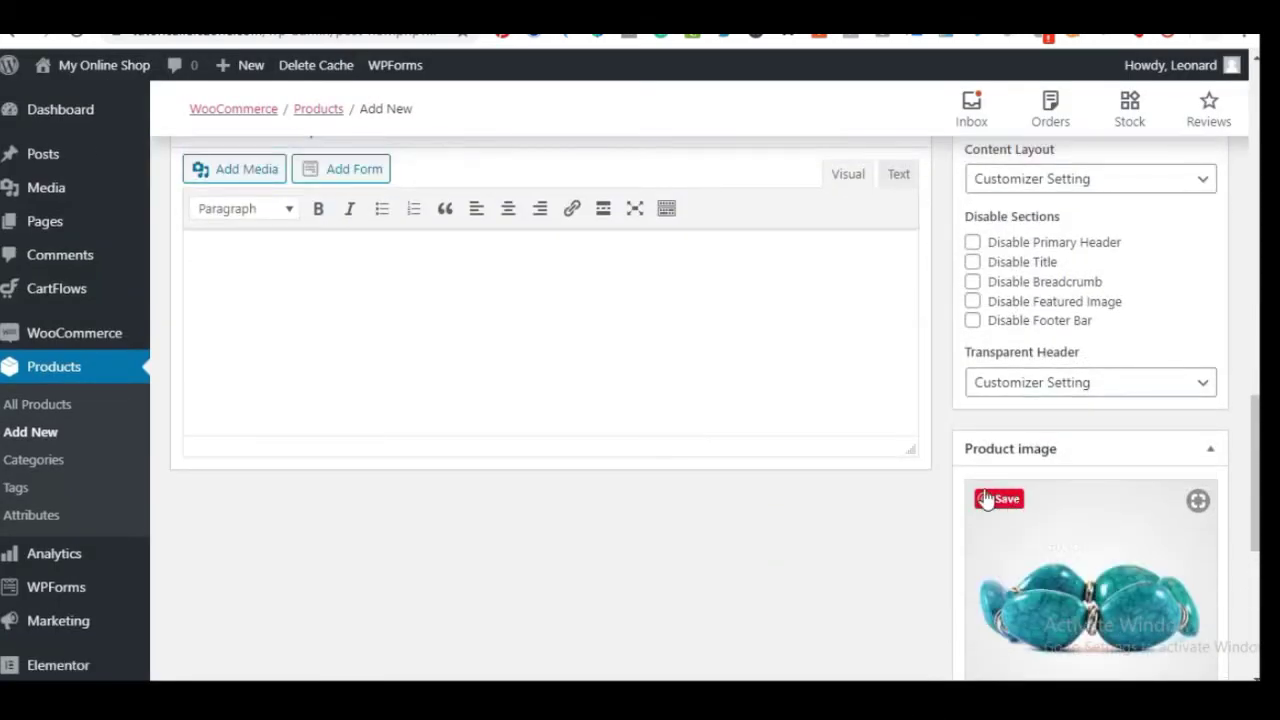
scroll(658, 420, up, 2)
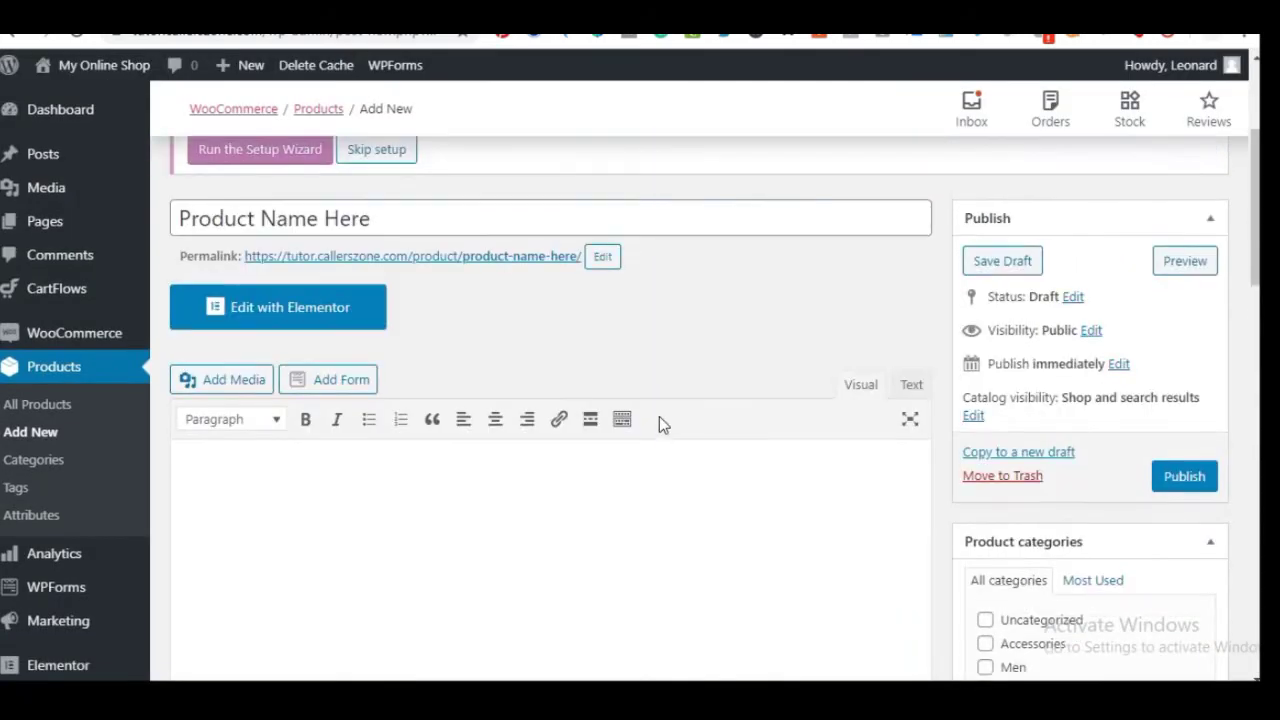
scroll(640, 395, down, 1)
scroll(500, 310, down, 6)
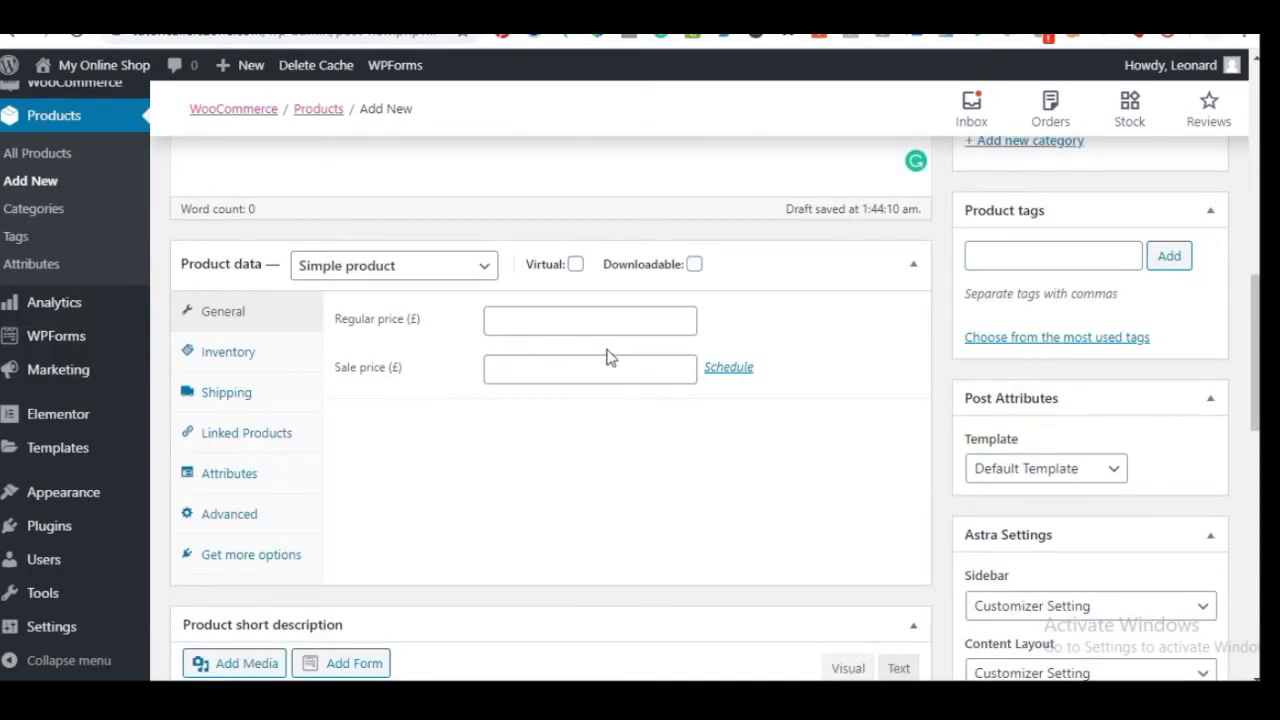
scroll(552, 431, down, 8)
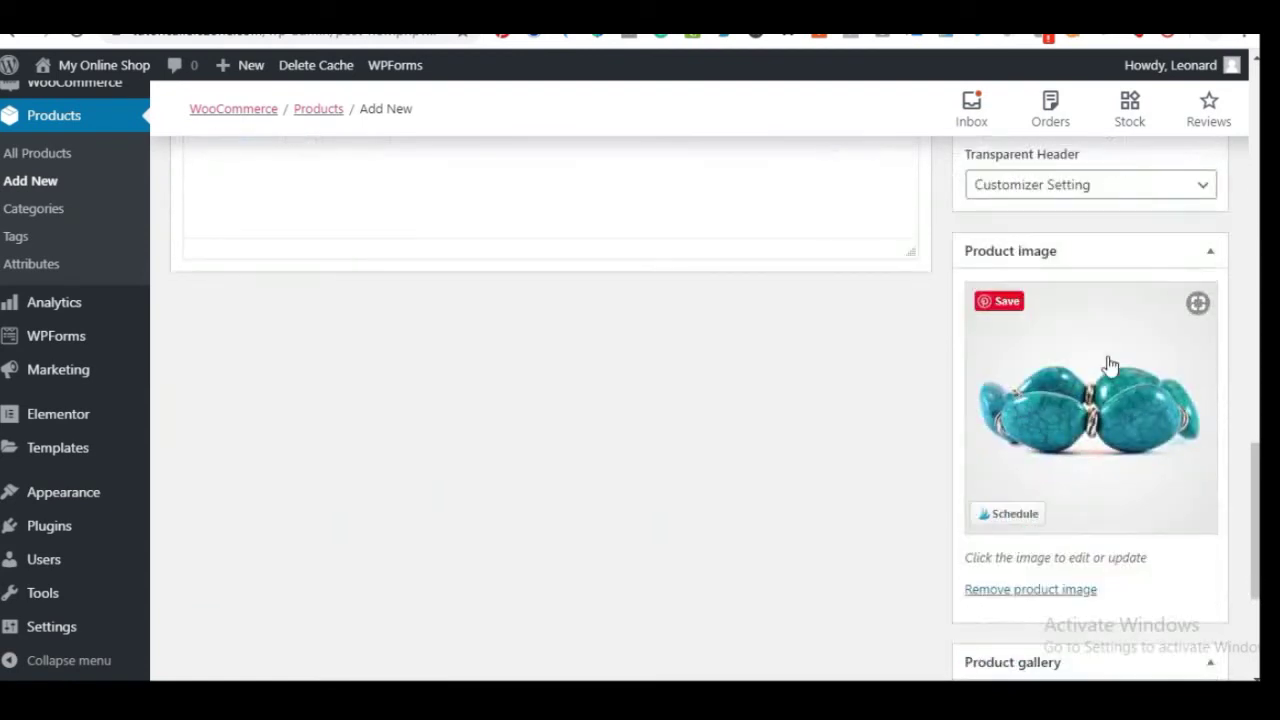
scroll(1110, 400, down, 3)
scroll(830, 400, up, 5)
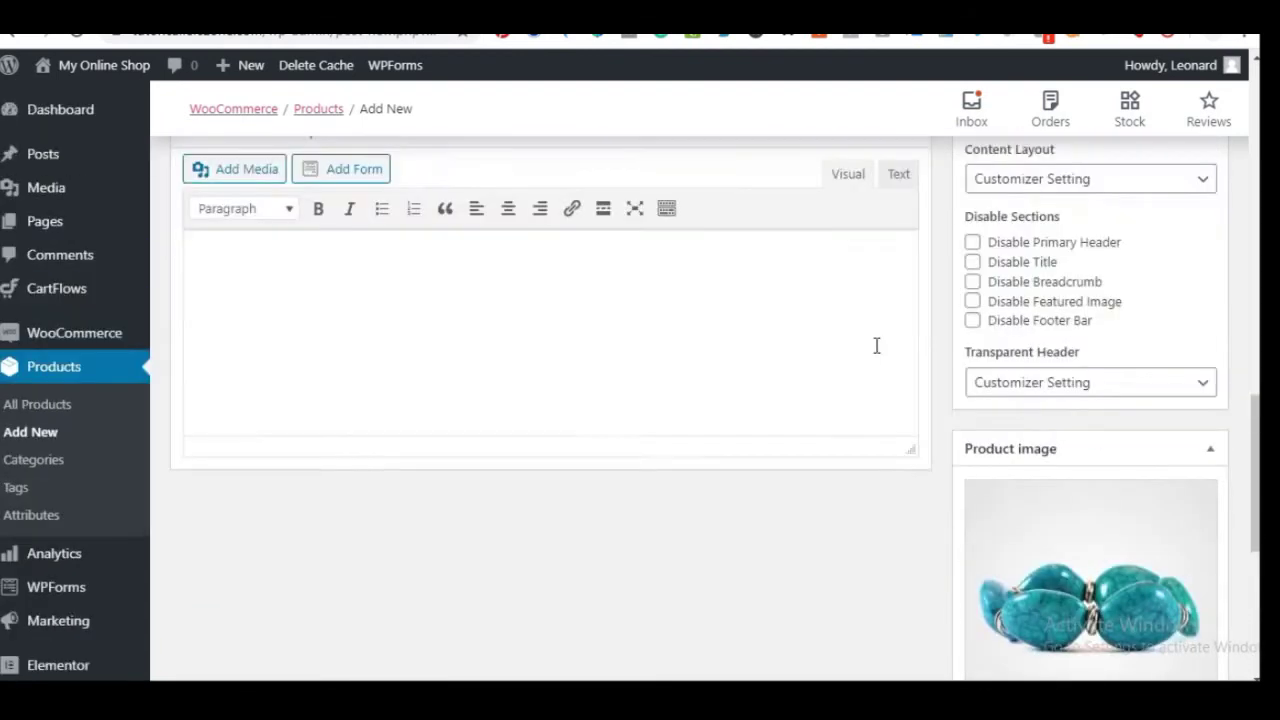
scroll(880, 340, up, 5)
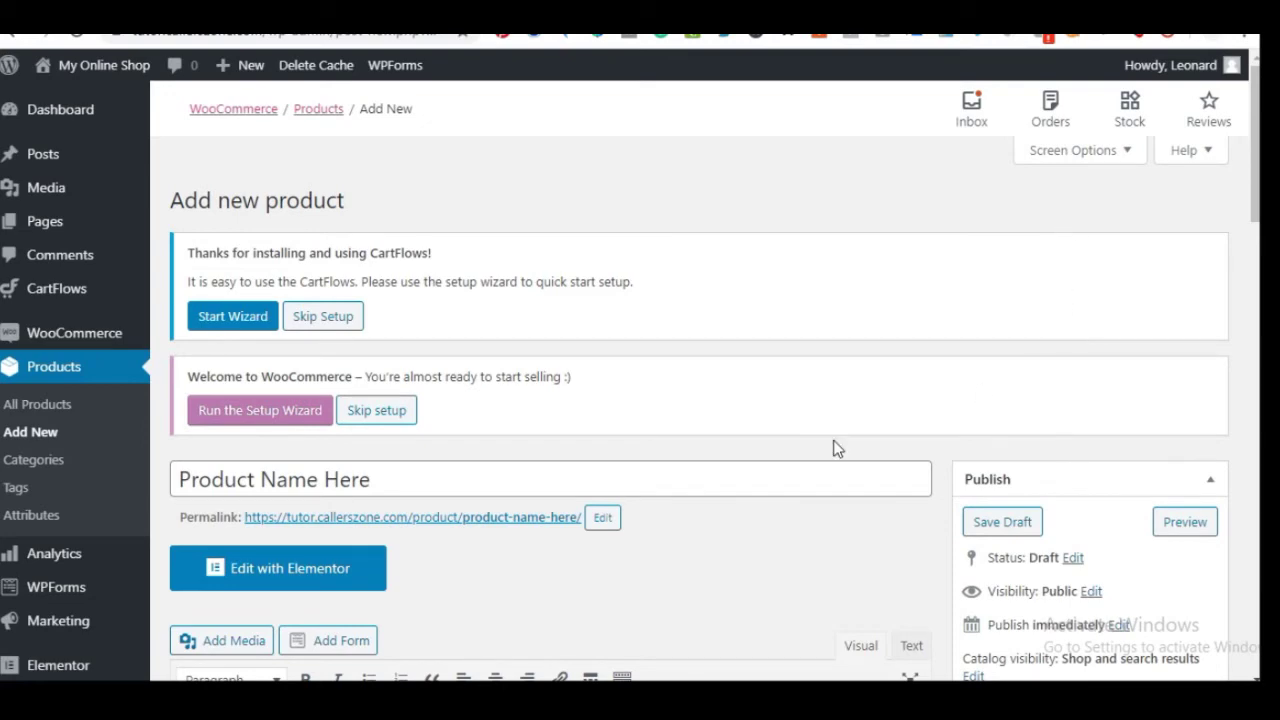
scroll(815, 453, down, 4)
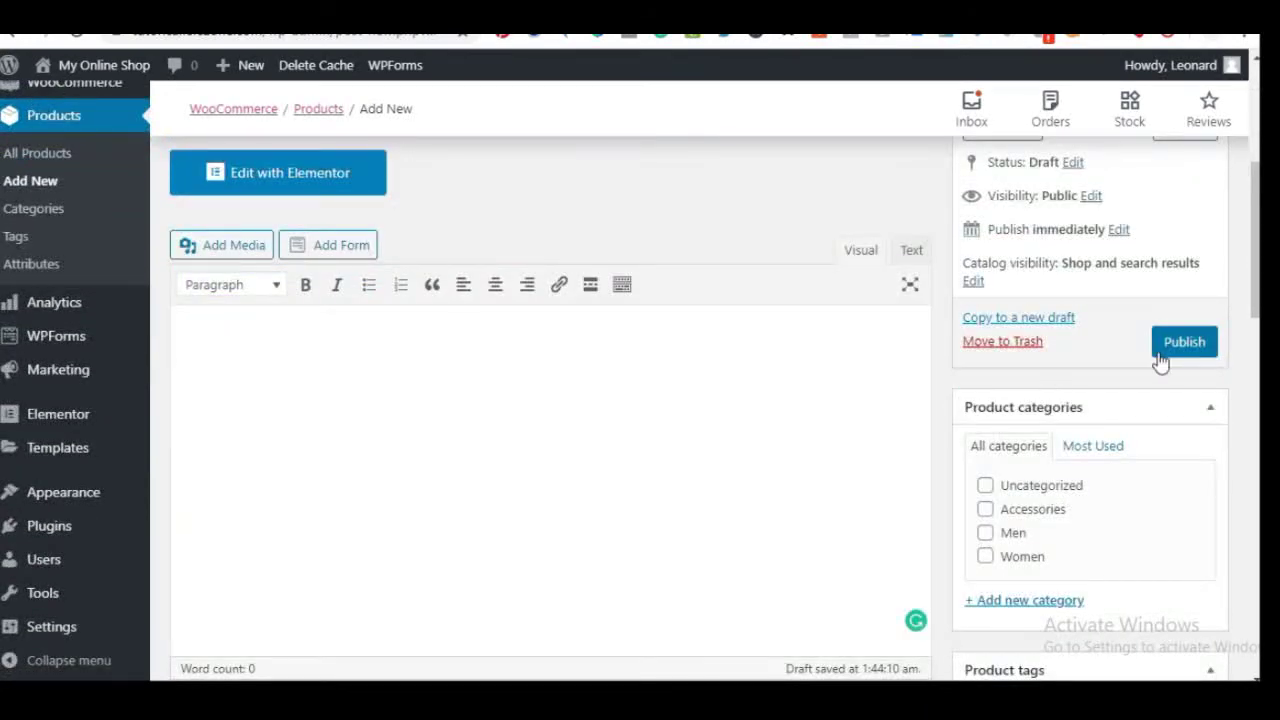
Publish the product and return to the All Products list
click(1186, 343)
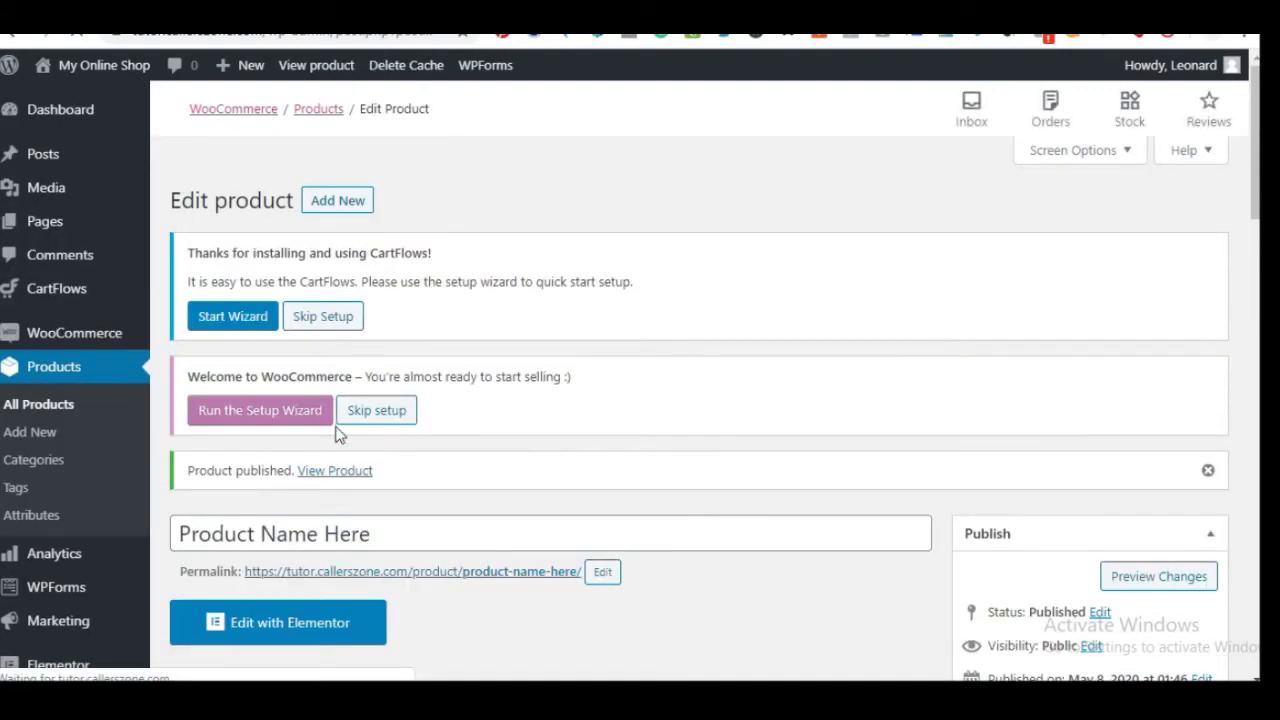
scroll(460, 470, down, 2)
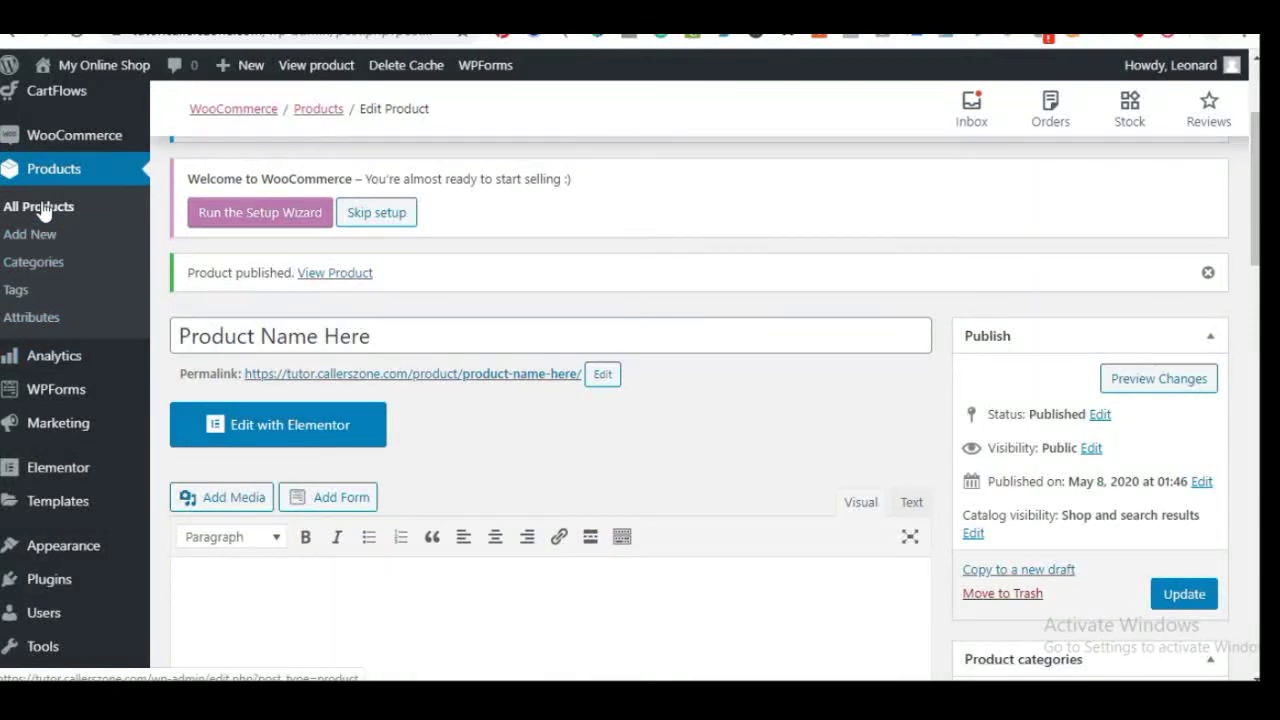
click(42, 207)
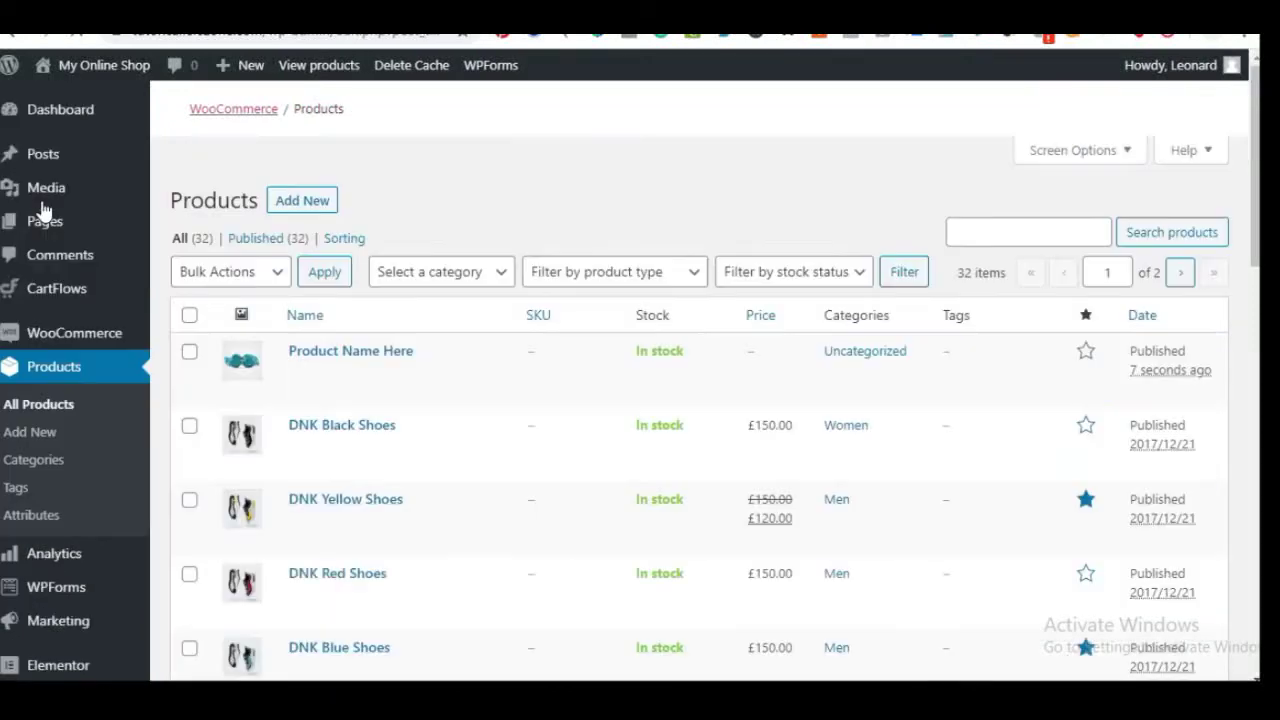
Browse the storefront Store page's product grid and pagination, then return to admin Products
scroll(383, 500, down, 3)
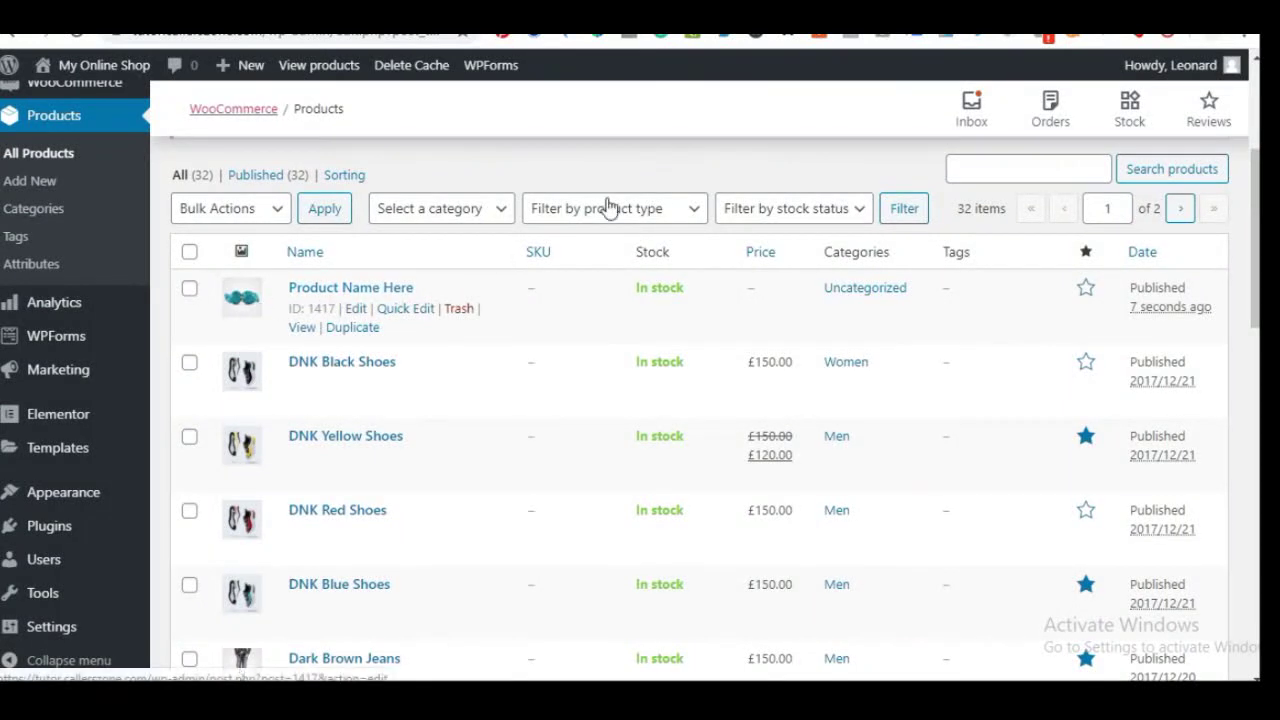
key(ctrl+Tab)
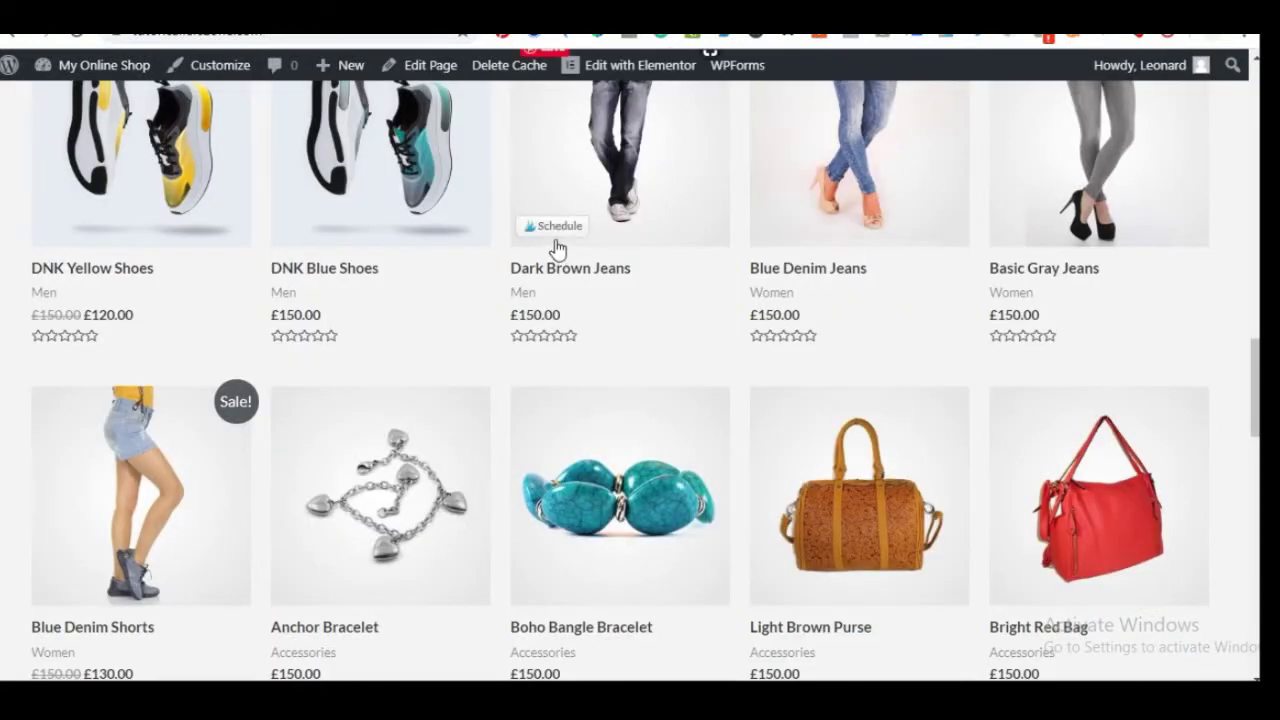
scroll(554, 249, up, 10)
scroll(614, 221, up, 4)
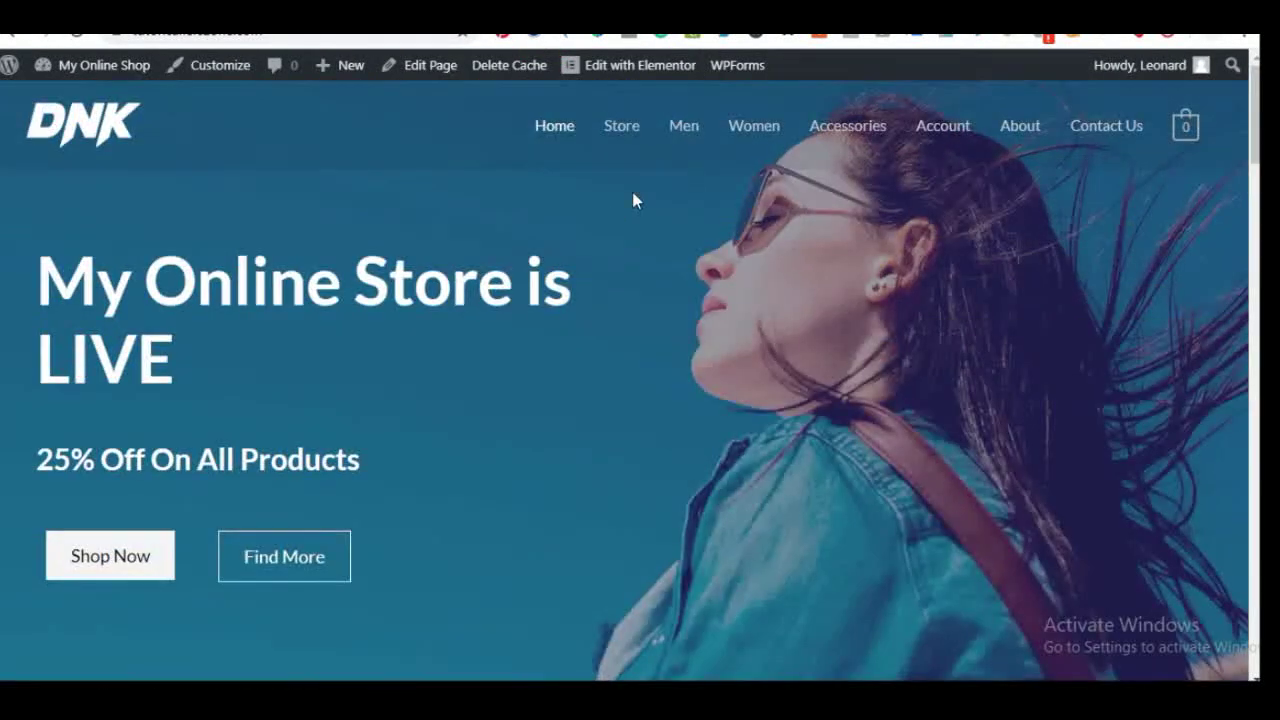
click(622, 130)
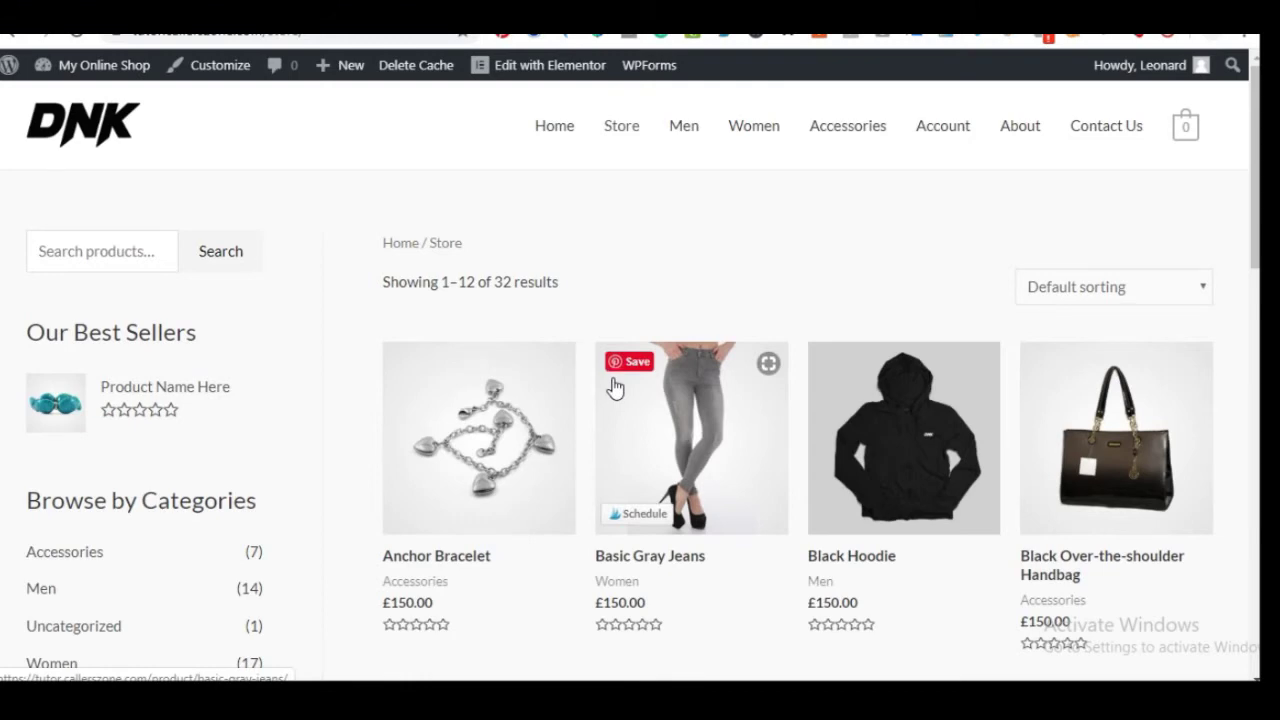
scroll(614, 388, down, 10)
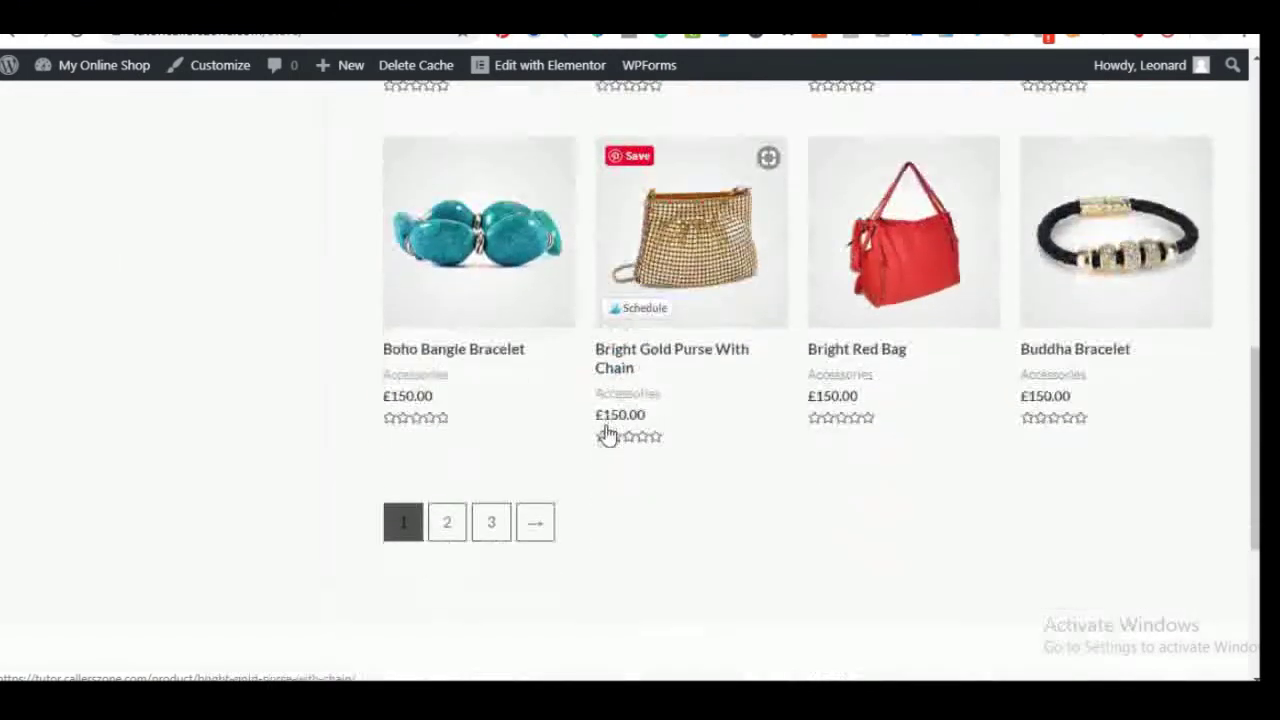
scroll(536, 478, down, 4)
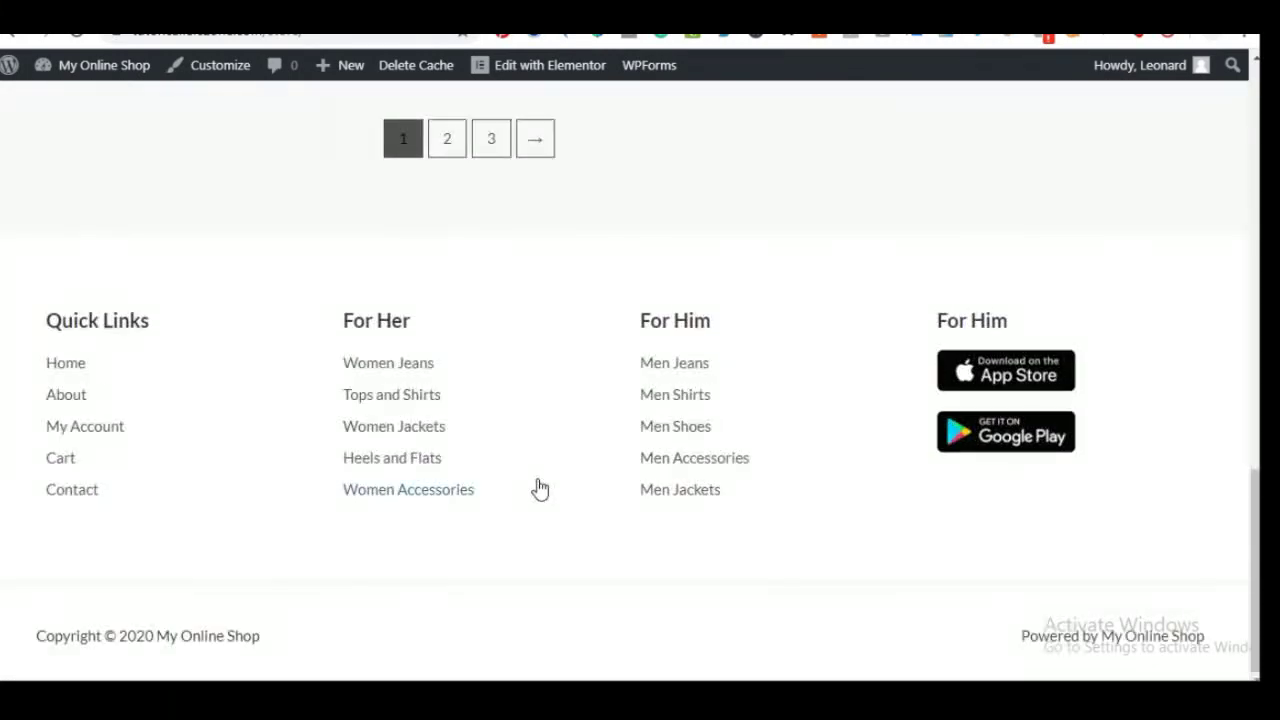
scroll(540, 488, up, 14)
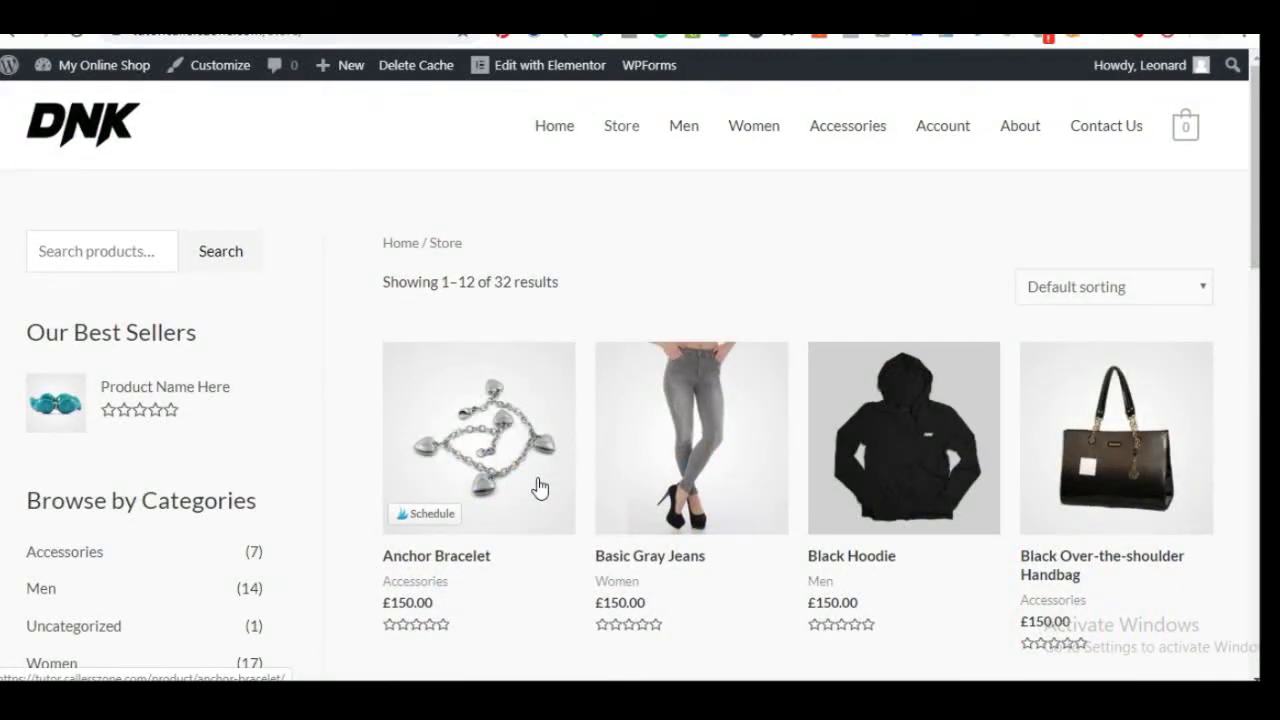
scroll(538, 488, down, 2)
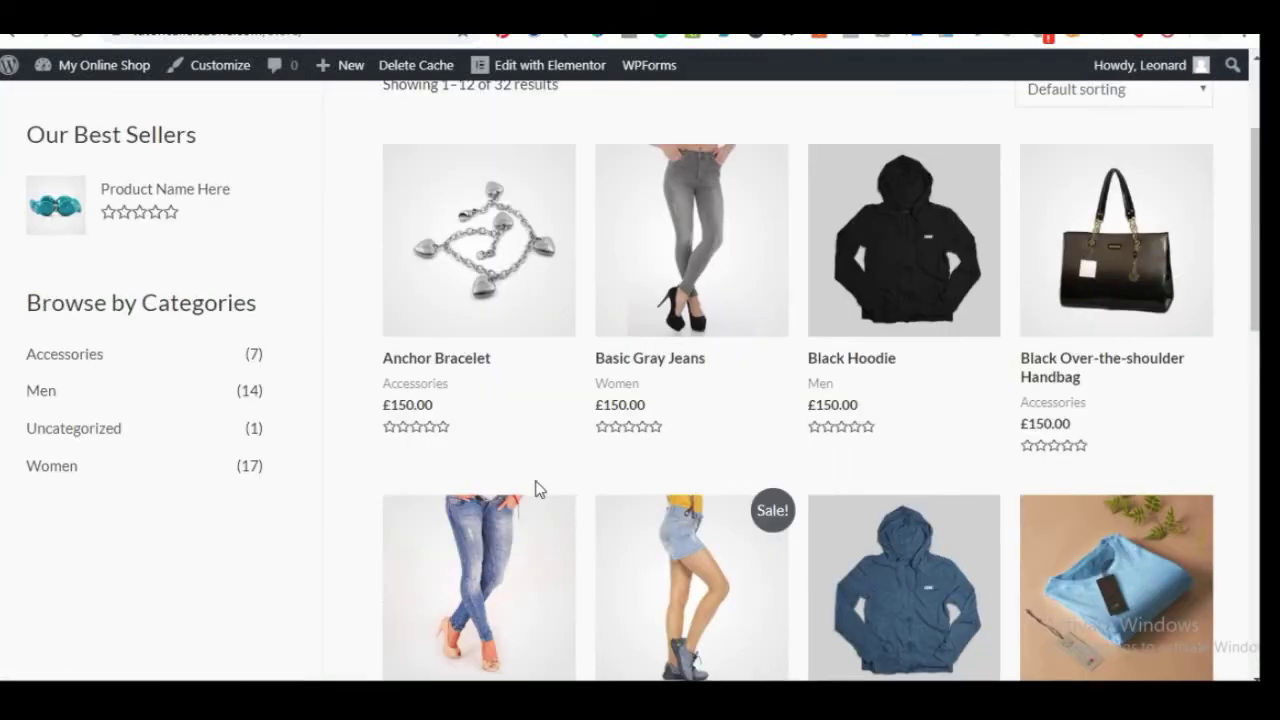
scroll(536, 488, up, 2)
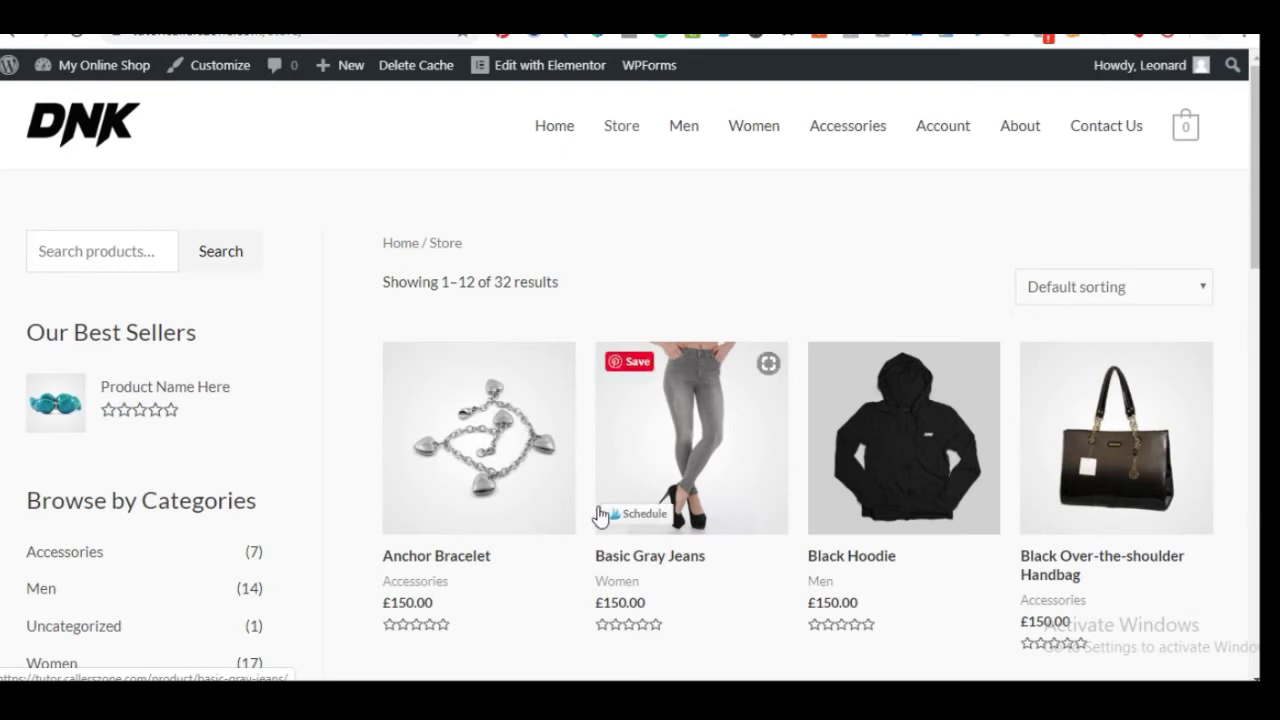
click(550, 44)
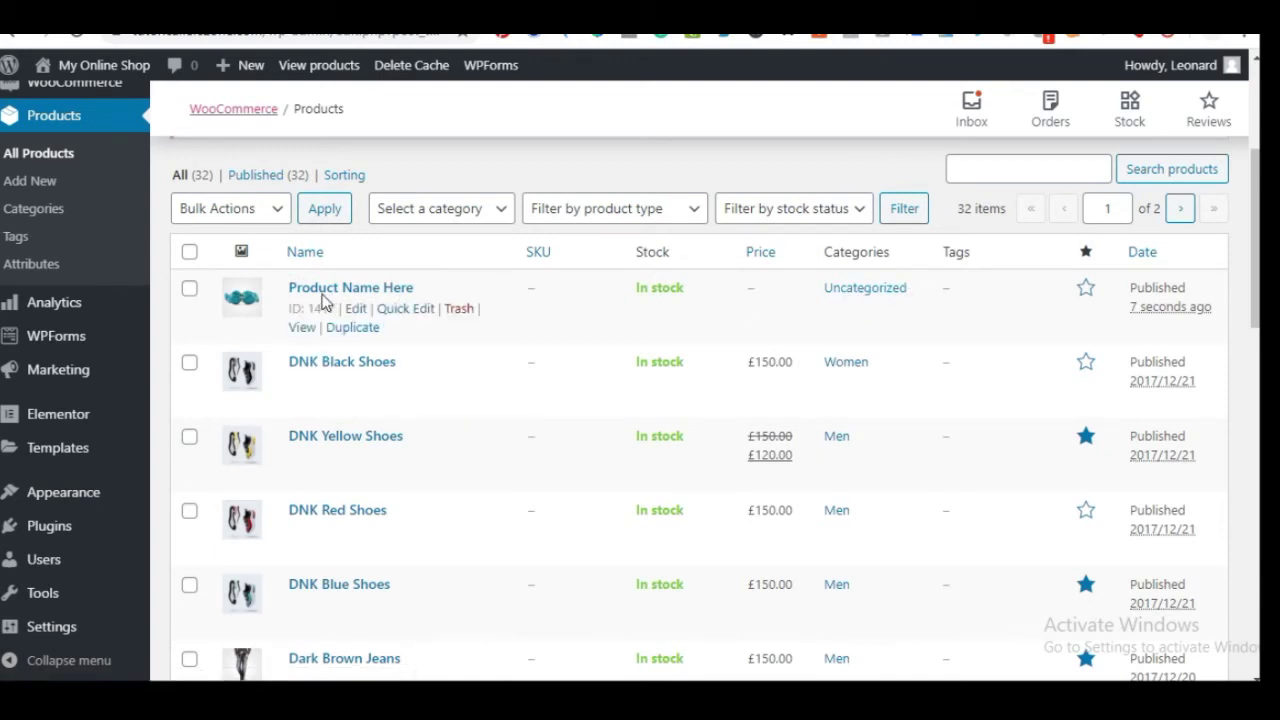
Quick-edit 'Product Name Here', switch its category from Uncategorized to Women, and update
click(409, 318)
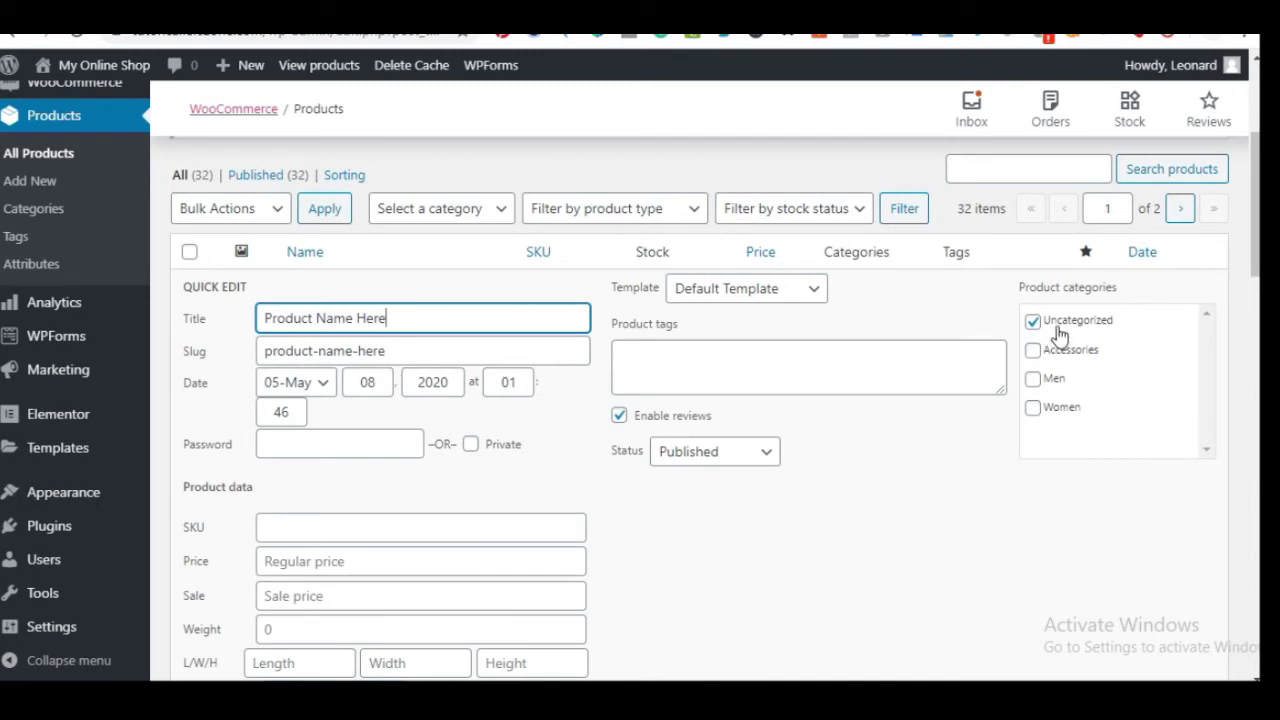
click(1033, 380)
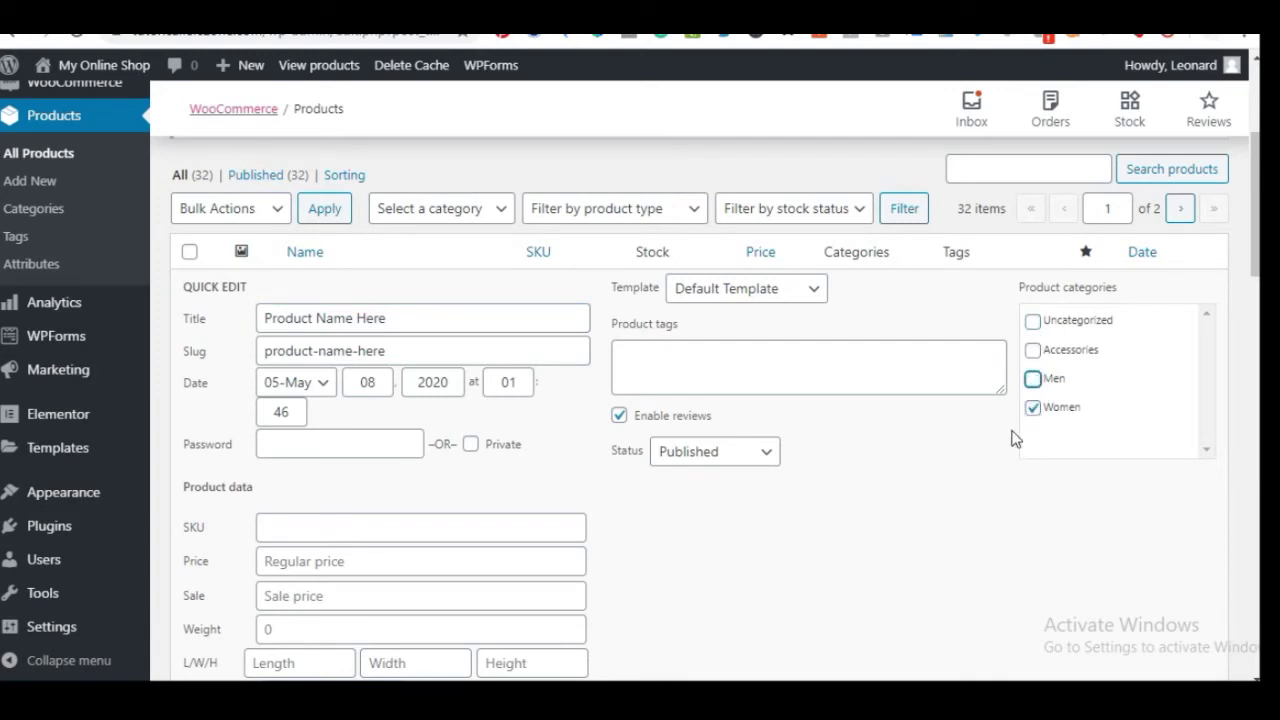
scroll(854, 457, down, 5)
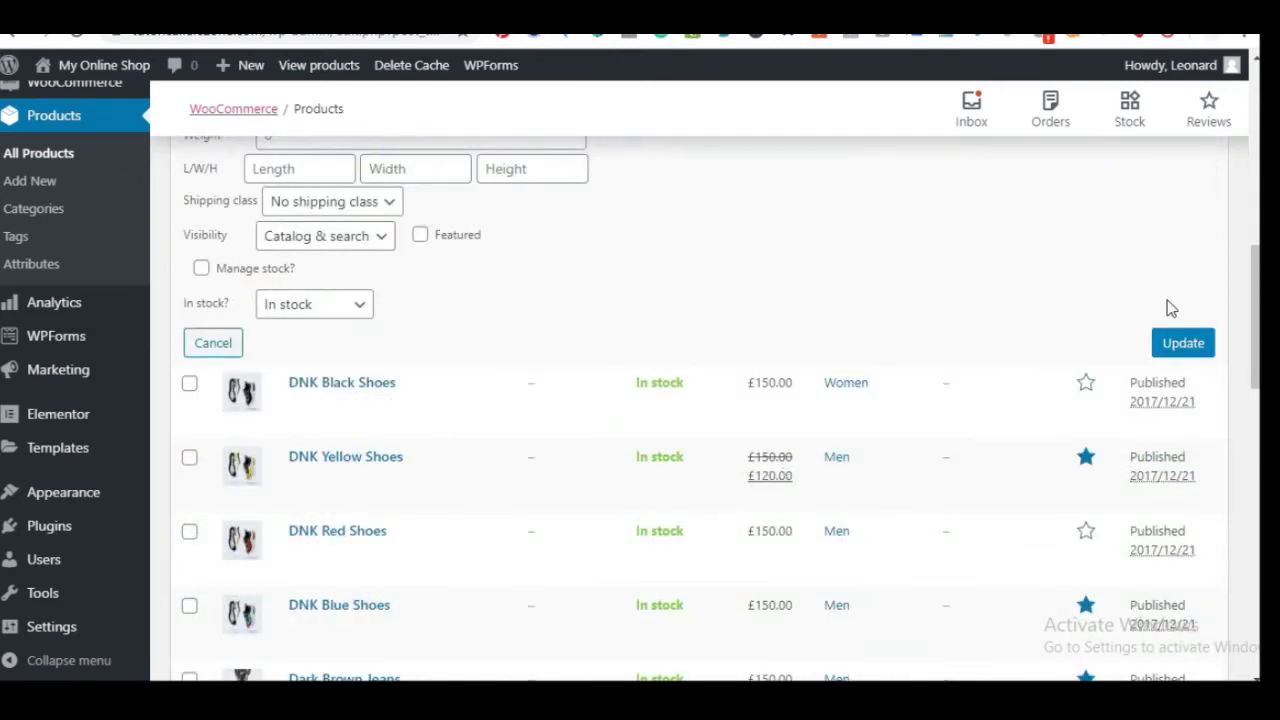
click(1187, 341)
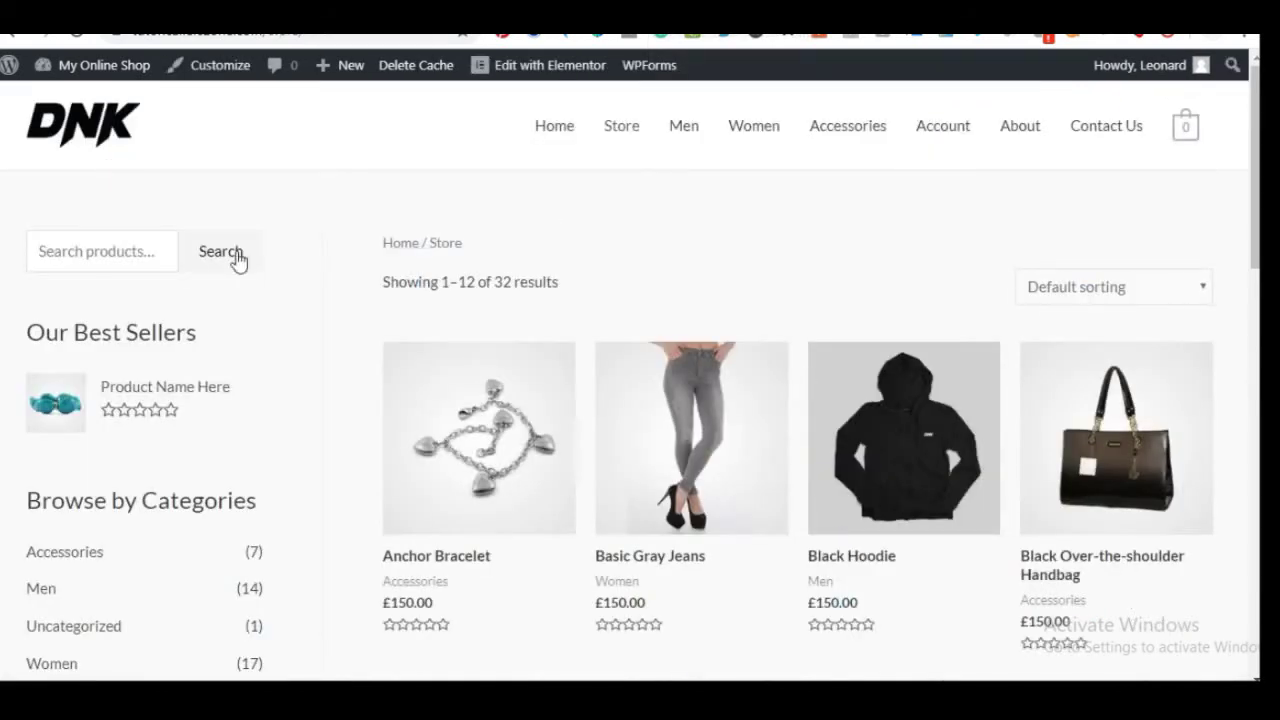
Reload the Store page and view the Men, then Women category listings
right_click(232, 210)
click(323, 265)
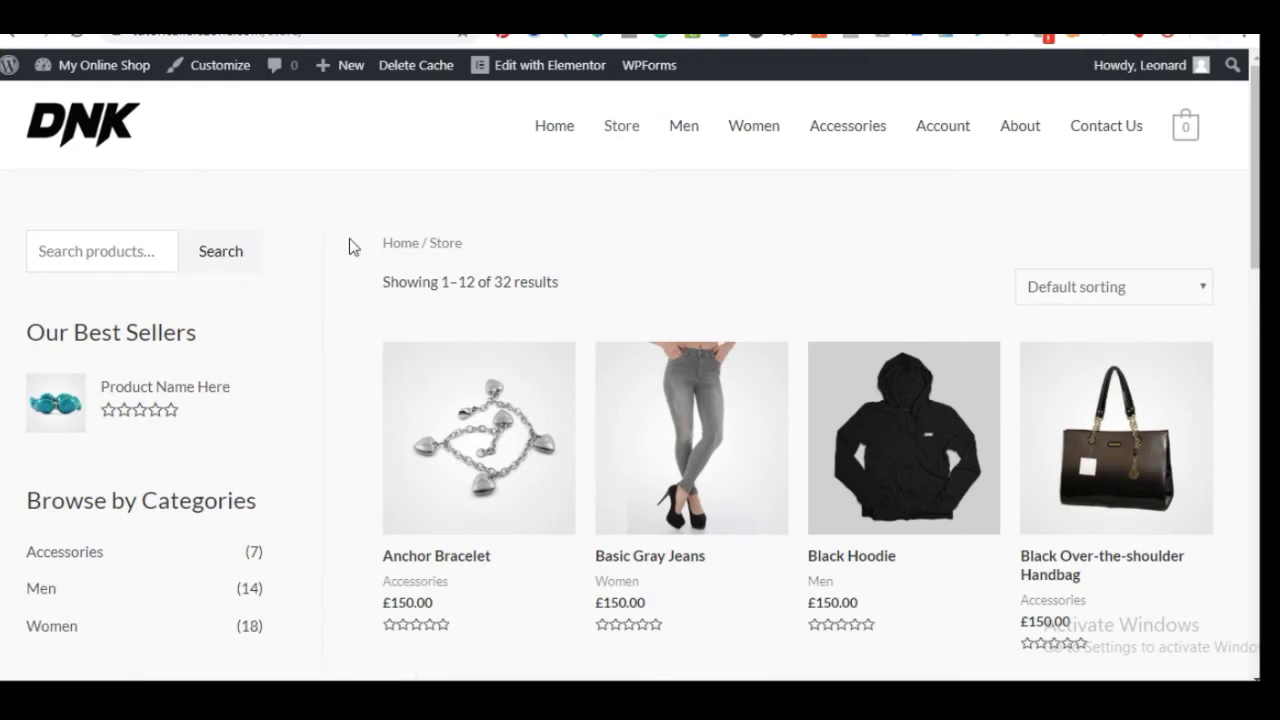
scroll(313, 474, down, 3)
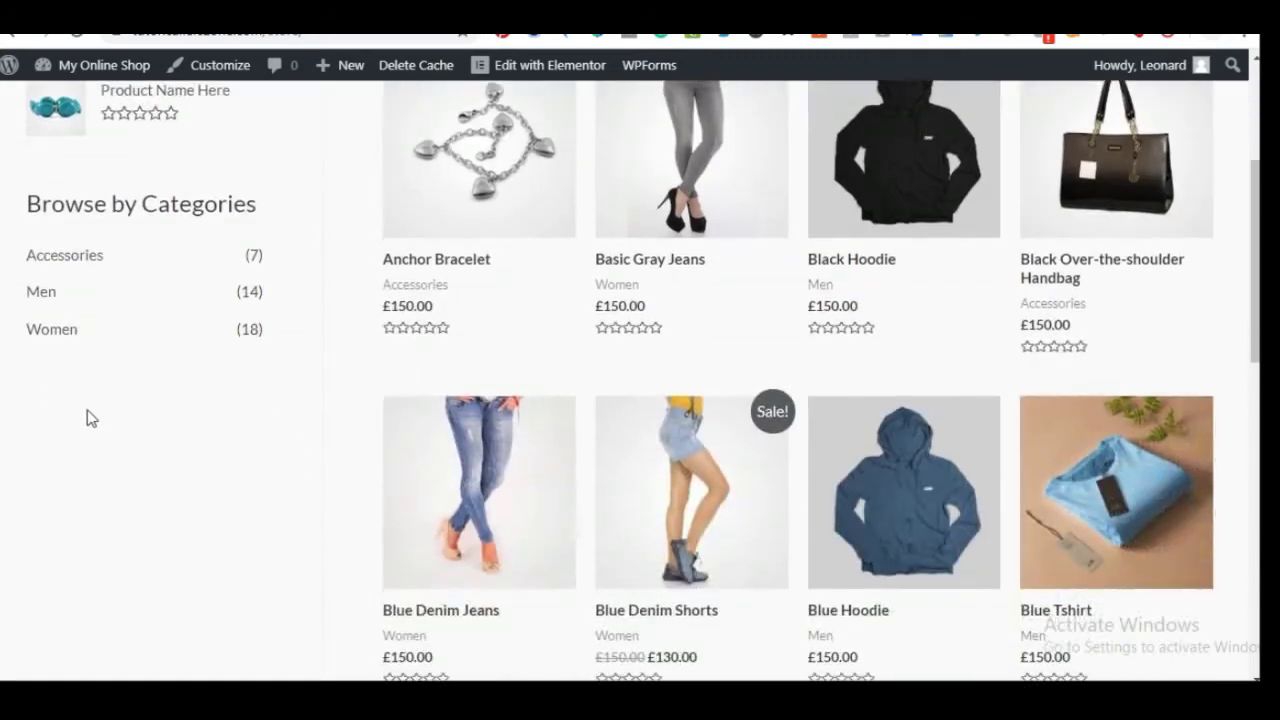
click(46, 305)
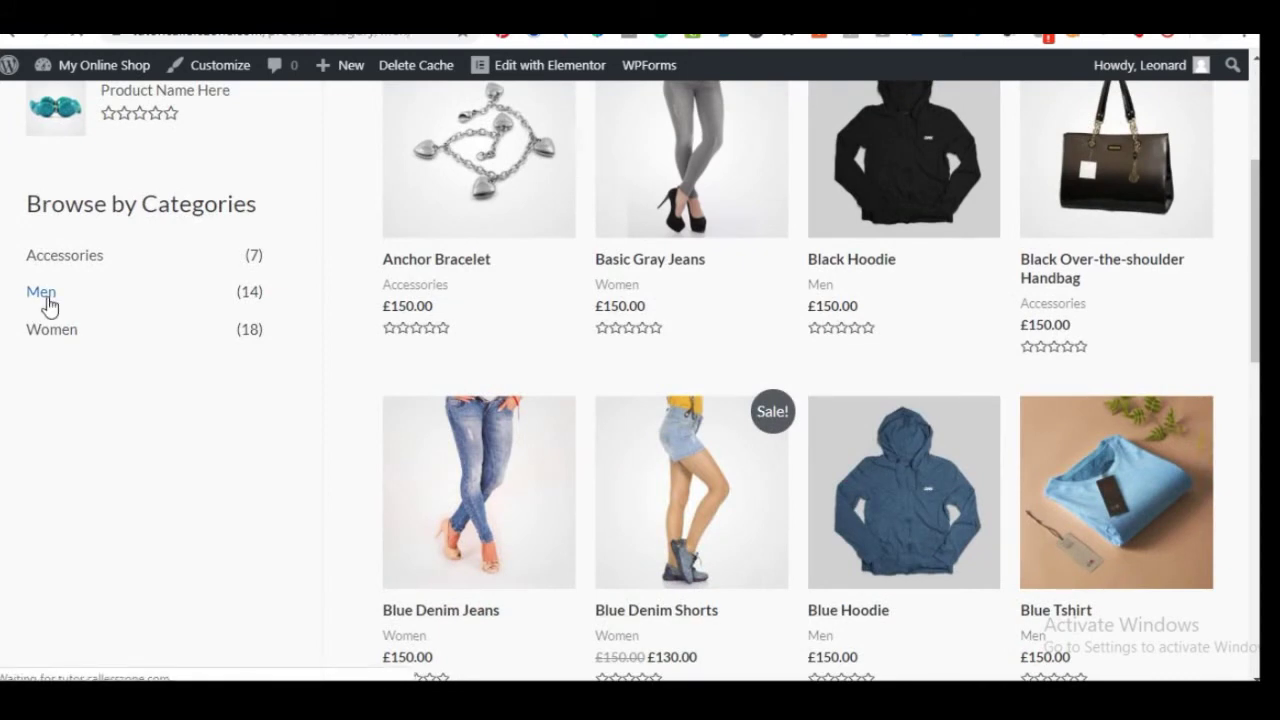
scroll(115, 395, down, 3)
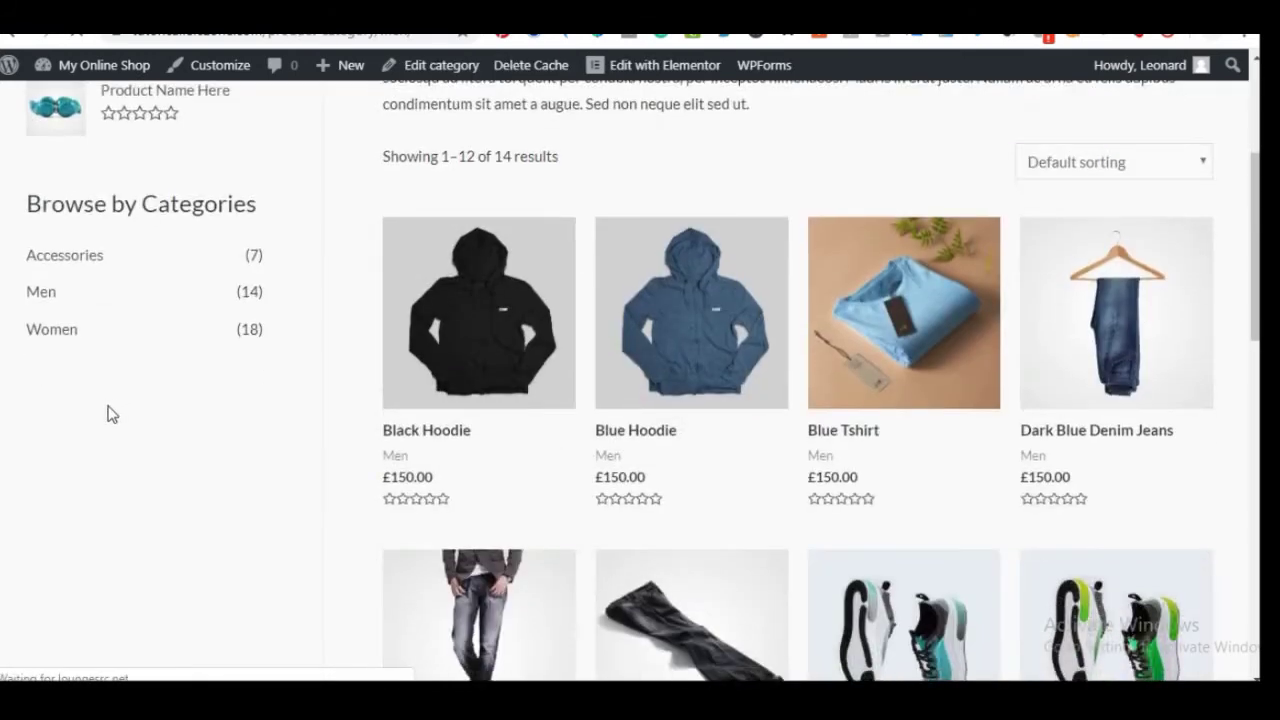
click(60, 343)
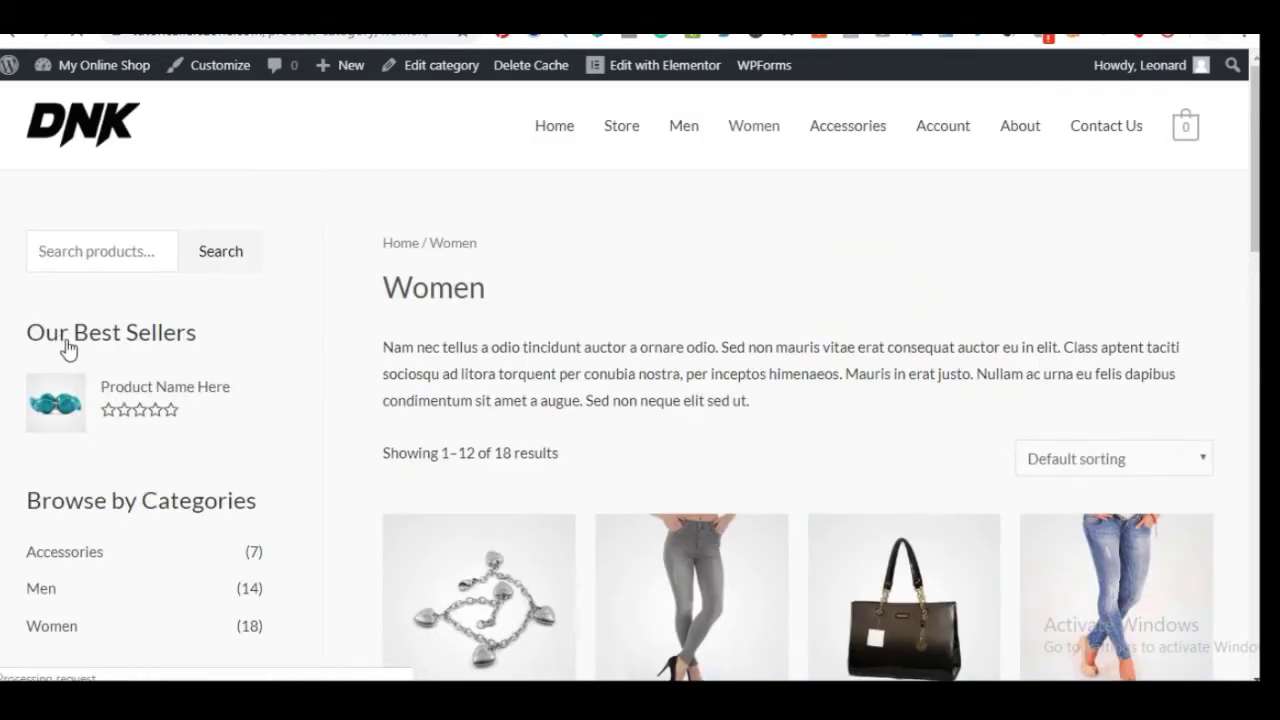
Find the new product on page 2 of Women, then return to the admin Products tab
scroll(503, 374, down, 6)
scroll(566, 477, down, 6)
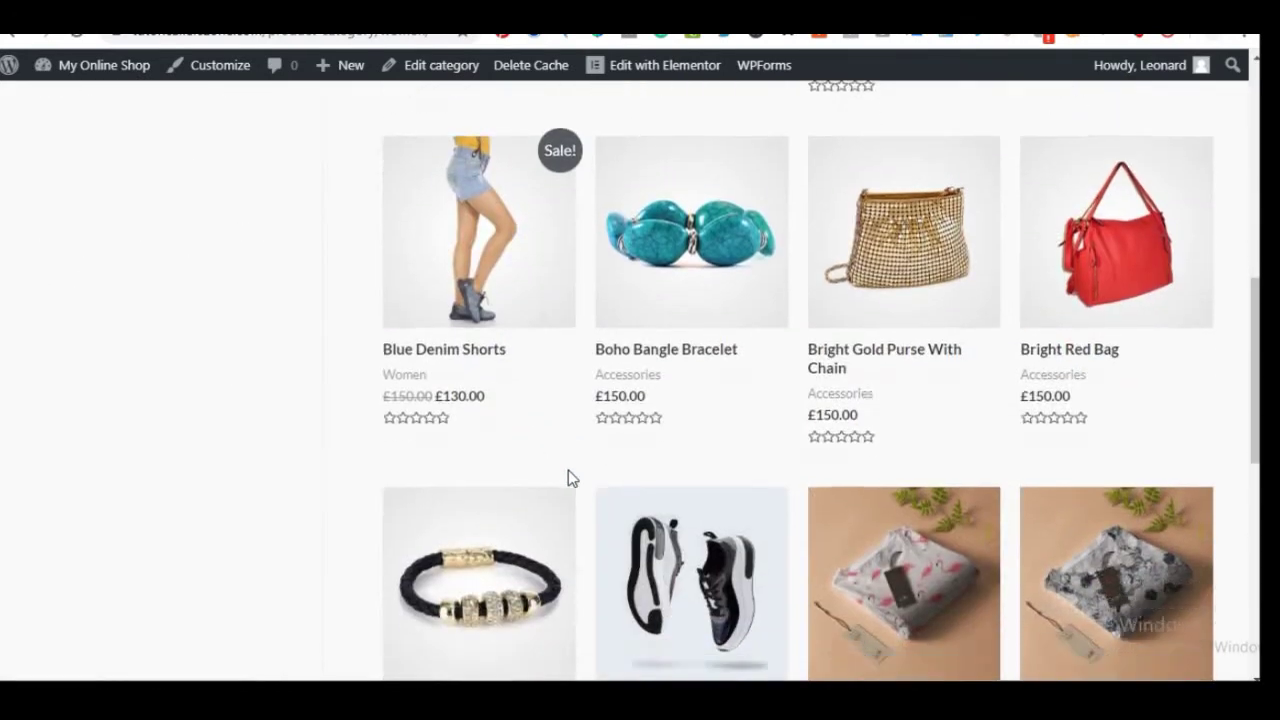
scroll(569, 477, up, 1)
click(448, 405)
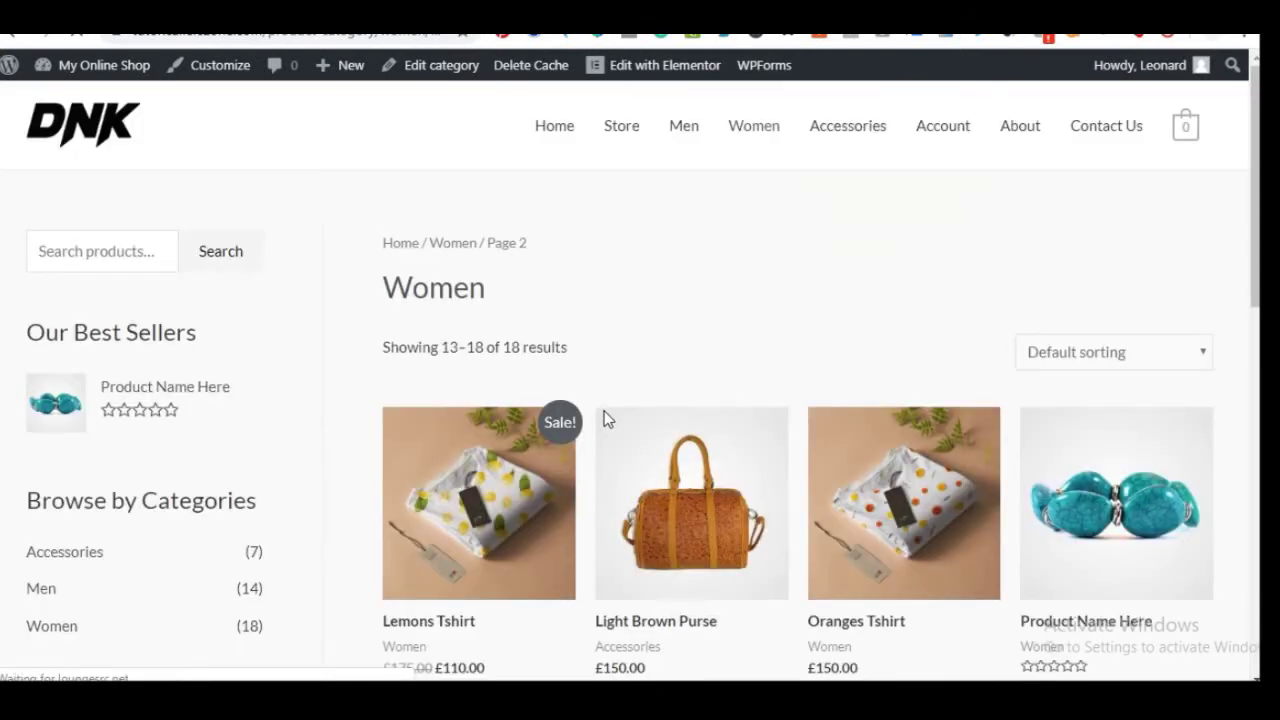
scroll(1153, 337, down, 3)
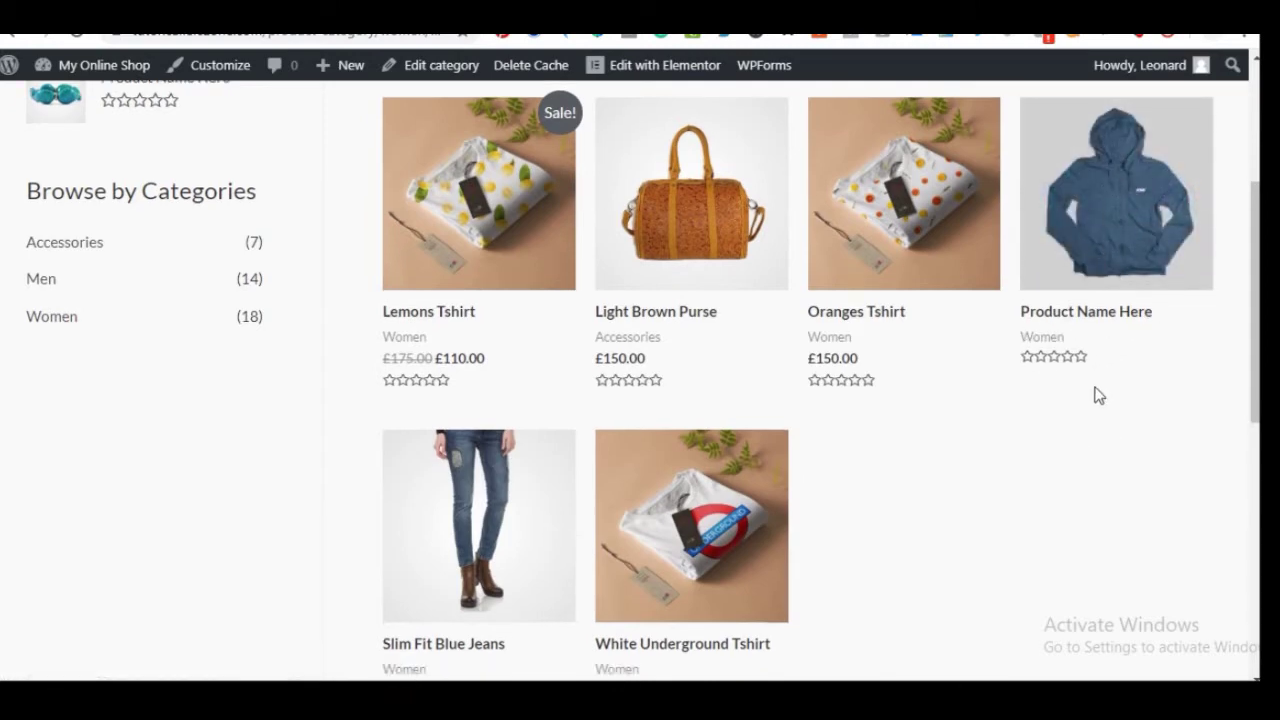
scroll(757, 480, down, 3)
scroll(669, 466, up, 4)
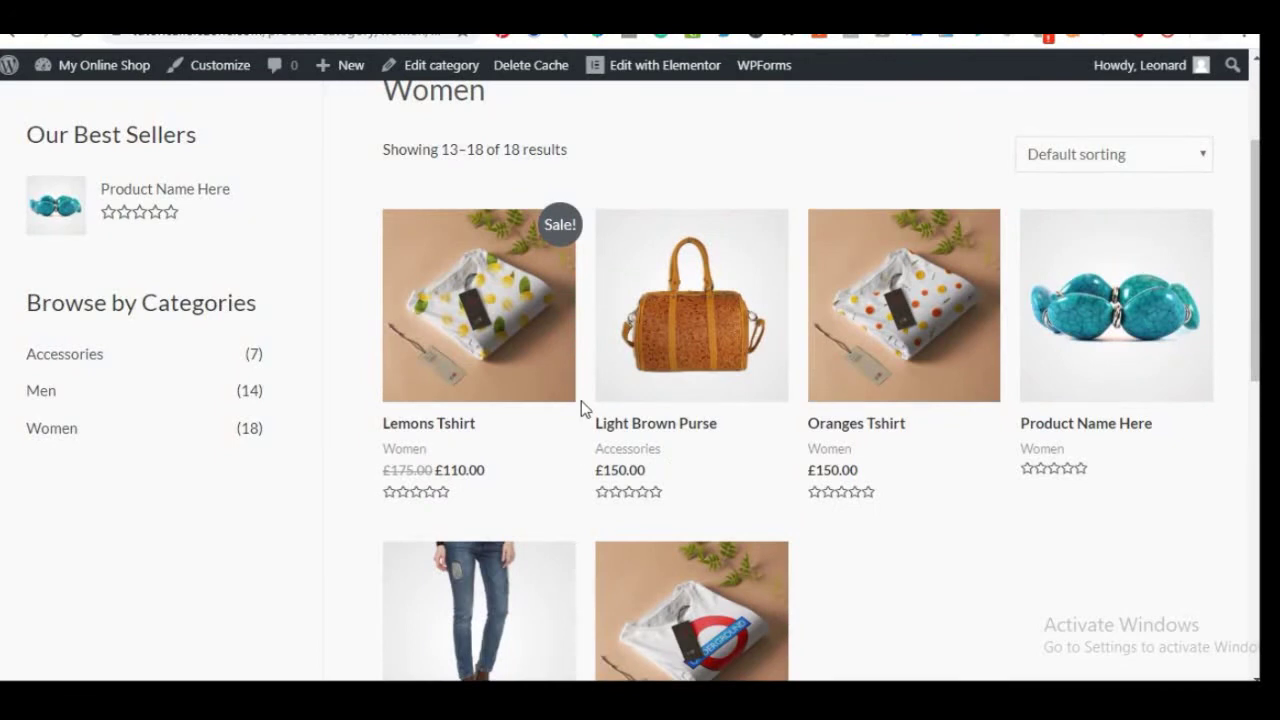
key(ctrl+Tab)
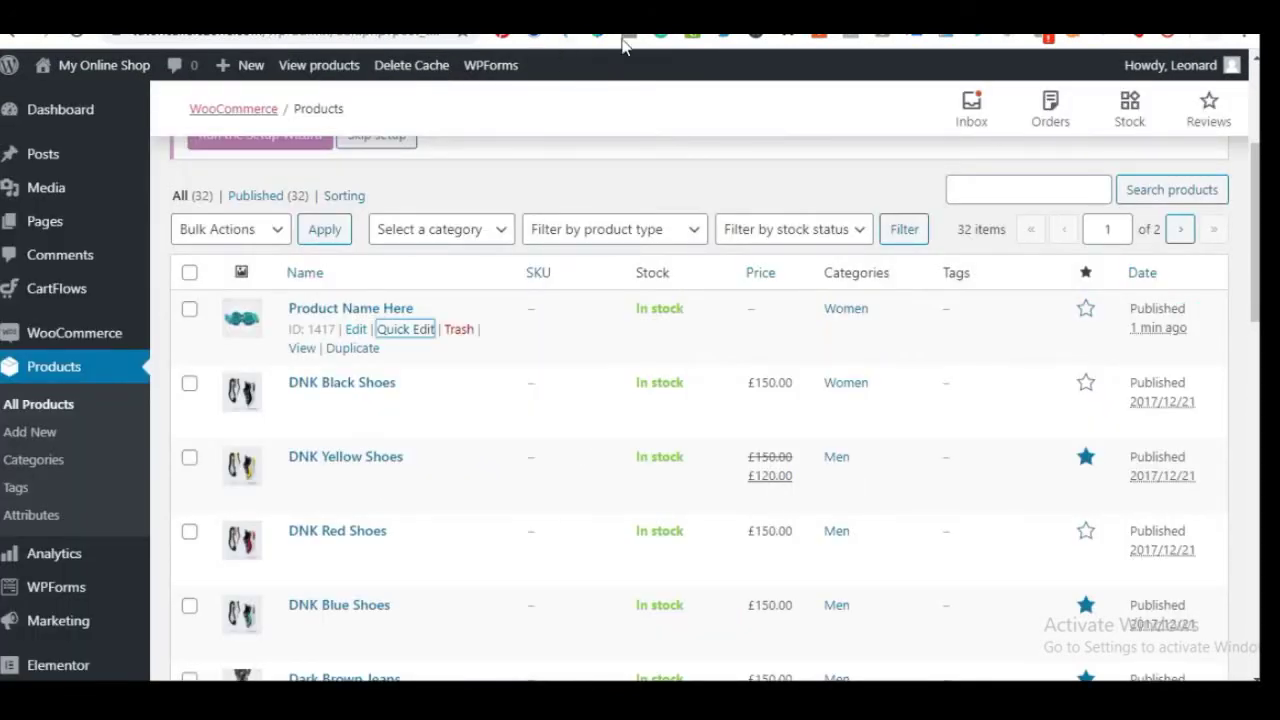
key(ctrl+shift+Tab)
scroll(640, 360, up, 2)
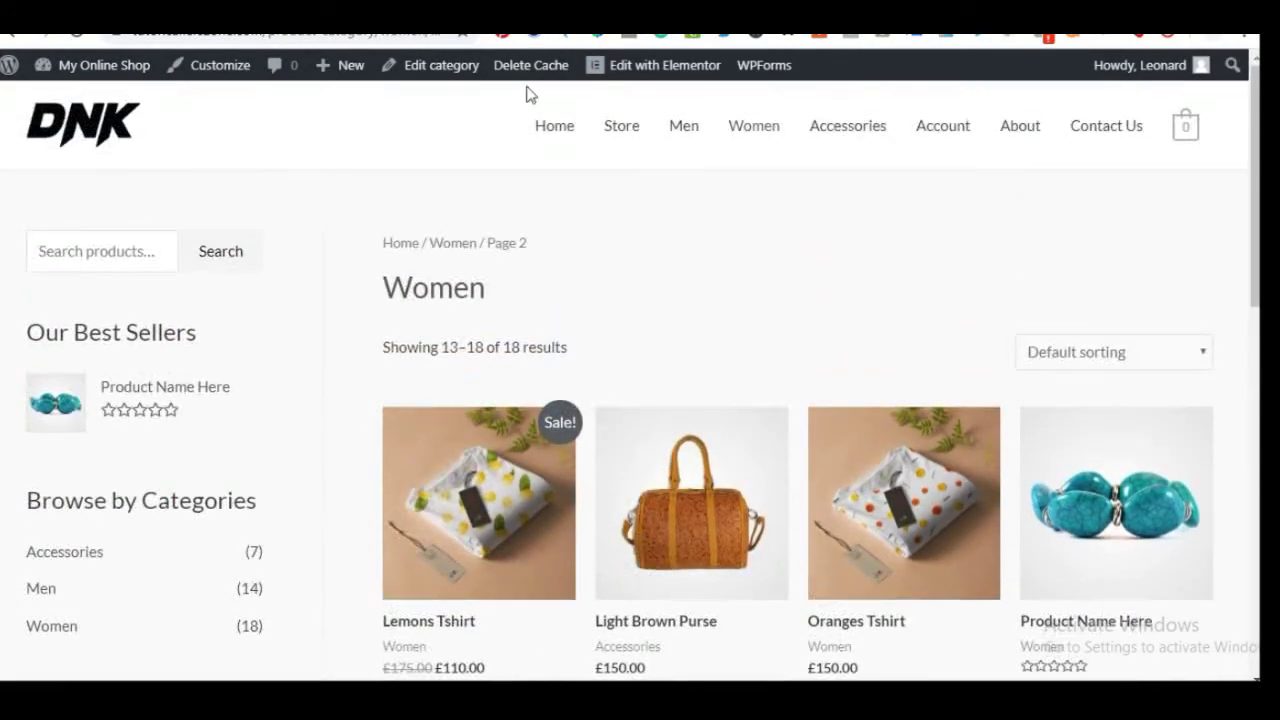
click(556, 132)
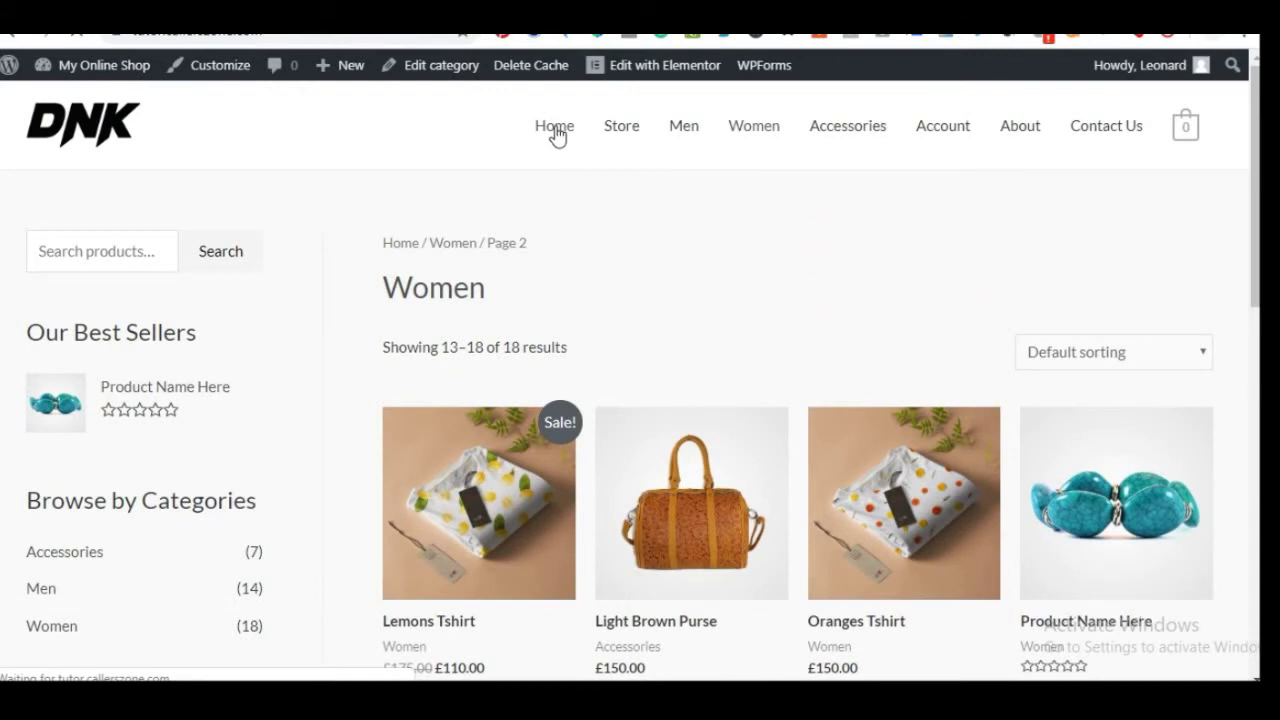
scroll(585, 380, down, 9)
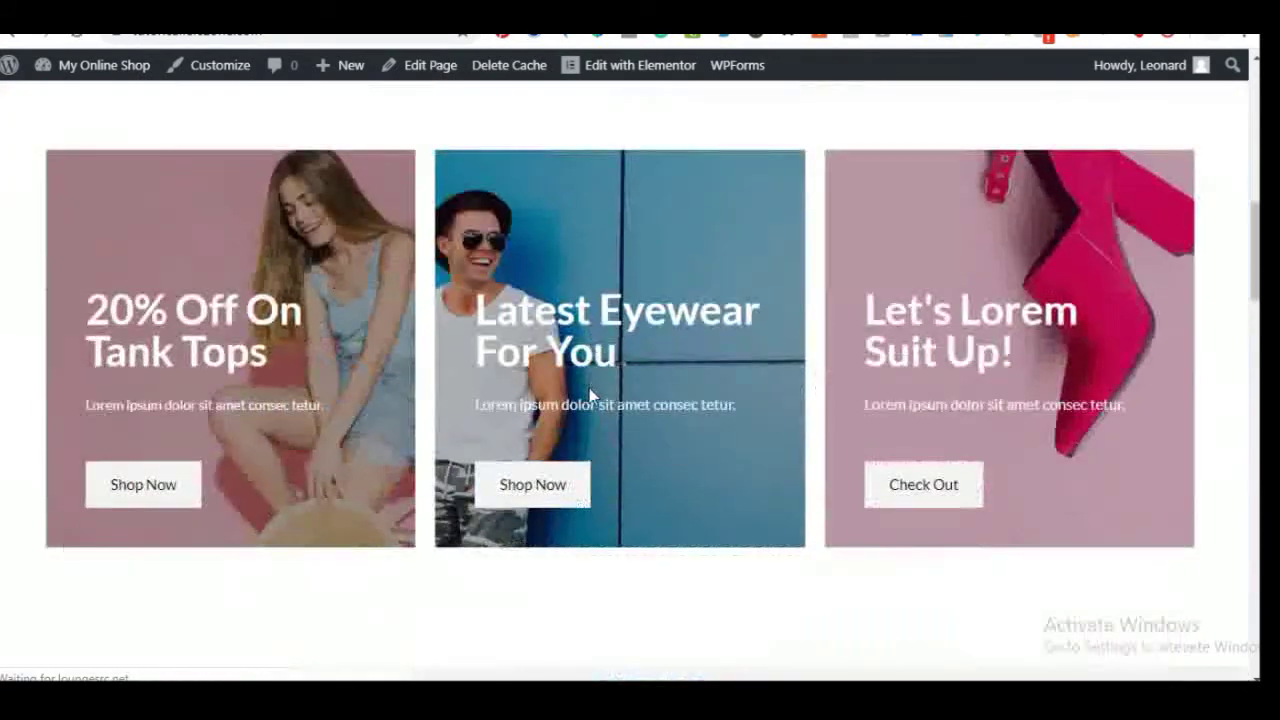
scroll(589, 388, down, 8)
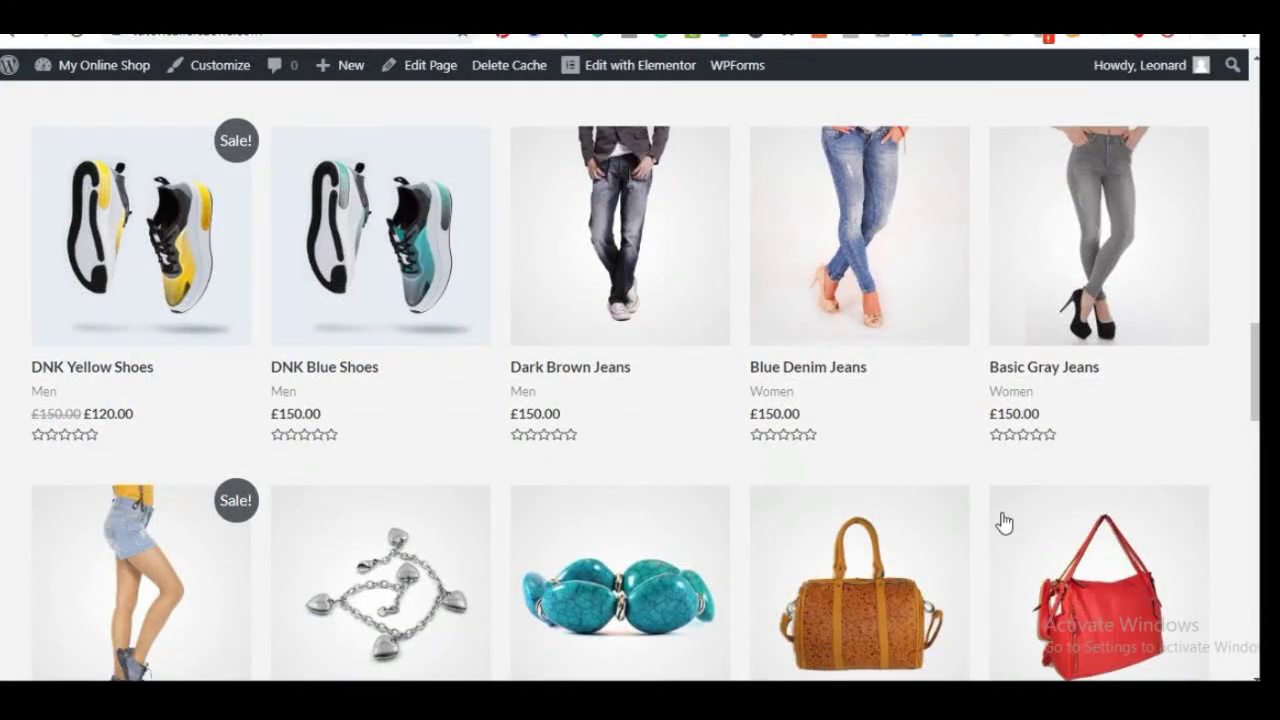
scroll(600, 517, down, 4)
scroll(600, 509, up, 5)
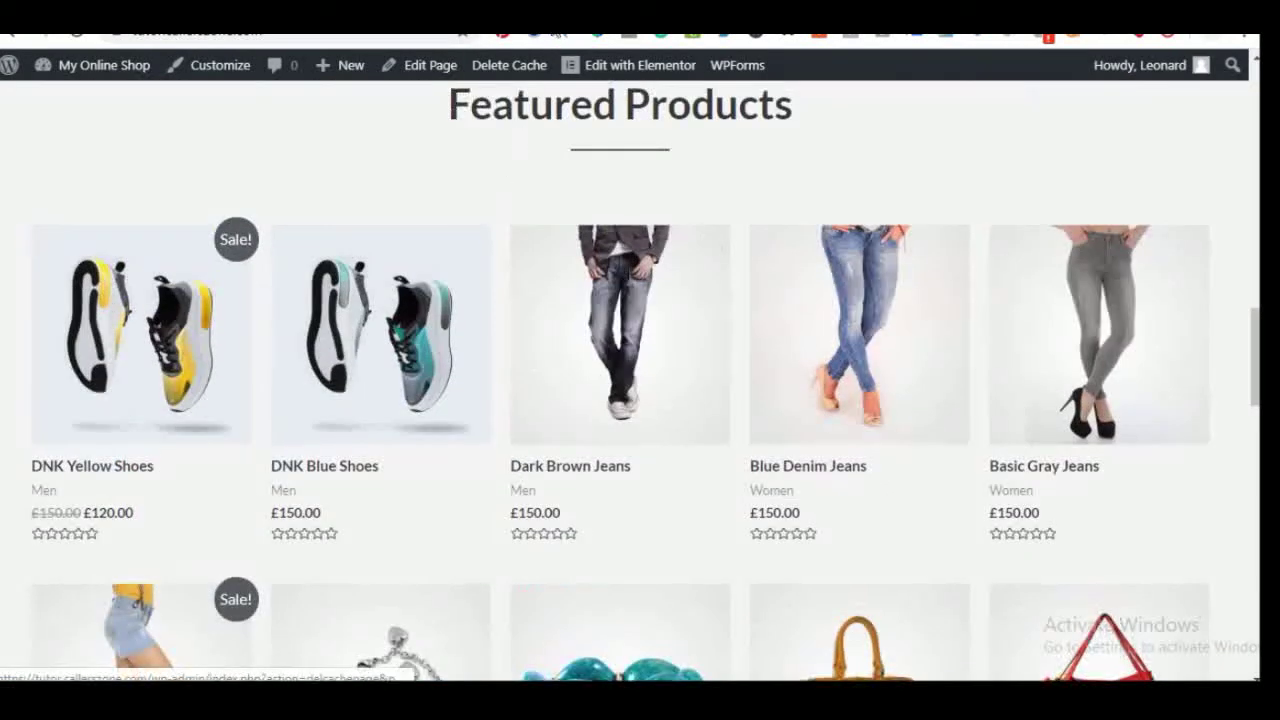
key(ctrl+Tab)
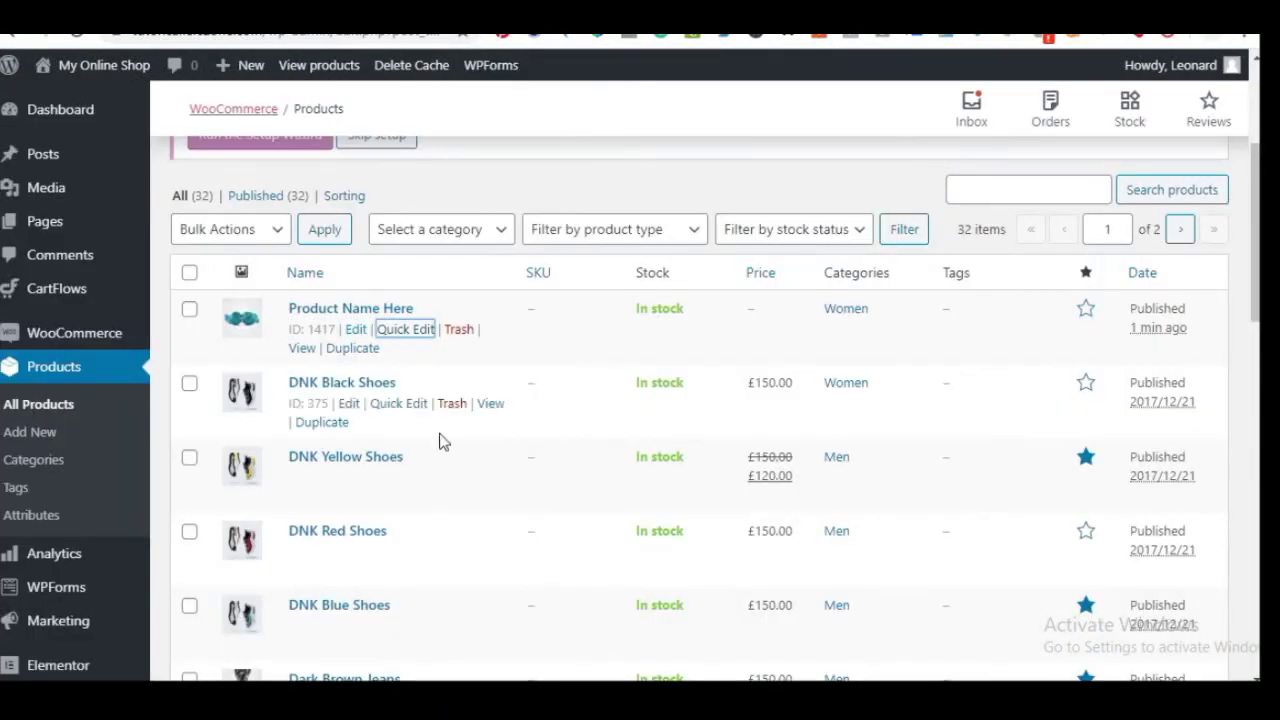
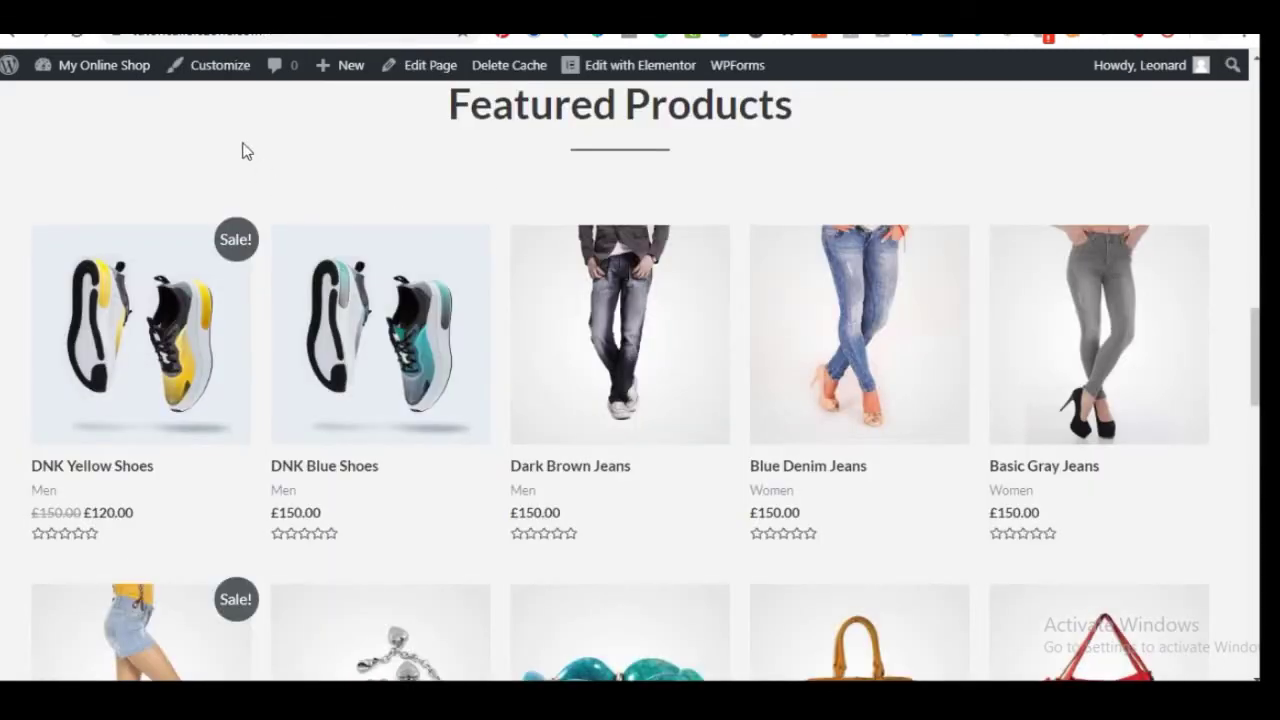
Reload the Products admin page and compare its list with the shop's featured products
right_click(247, 151)
click(290, 198)
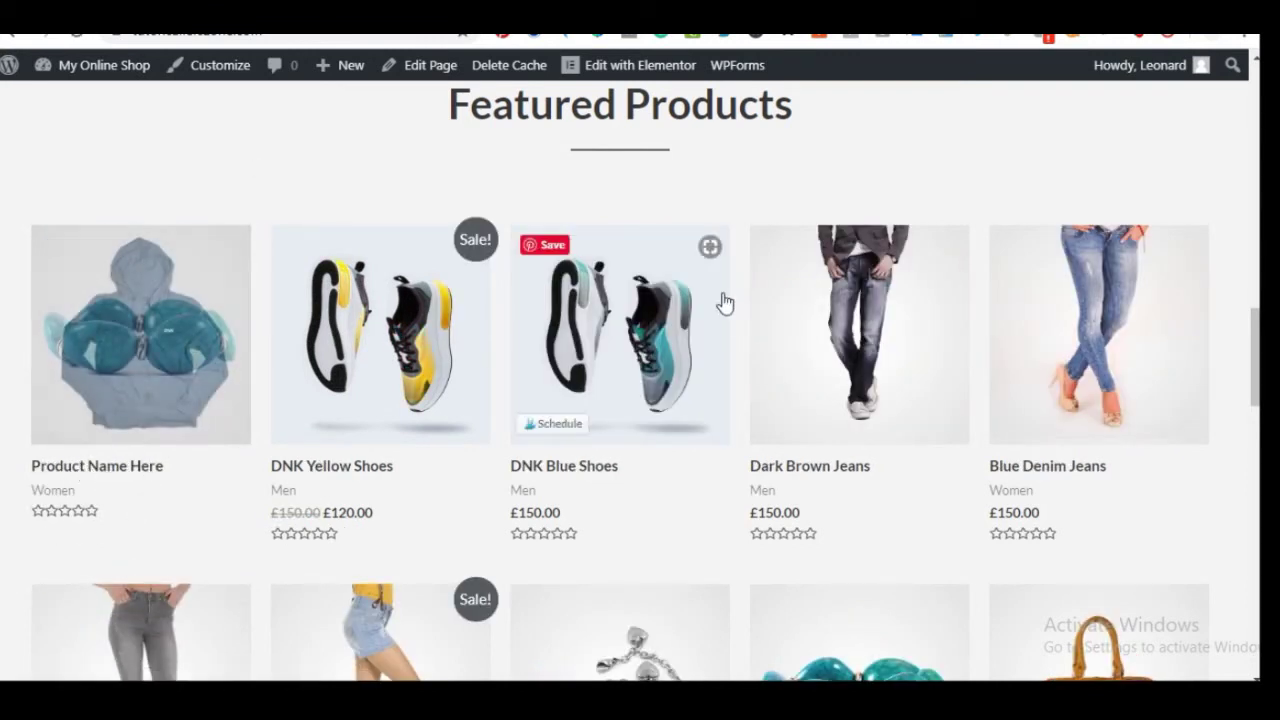
scroll(666, 460, down, 3)
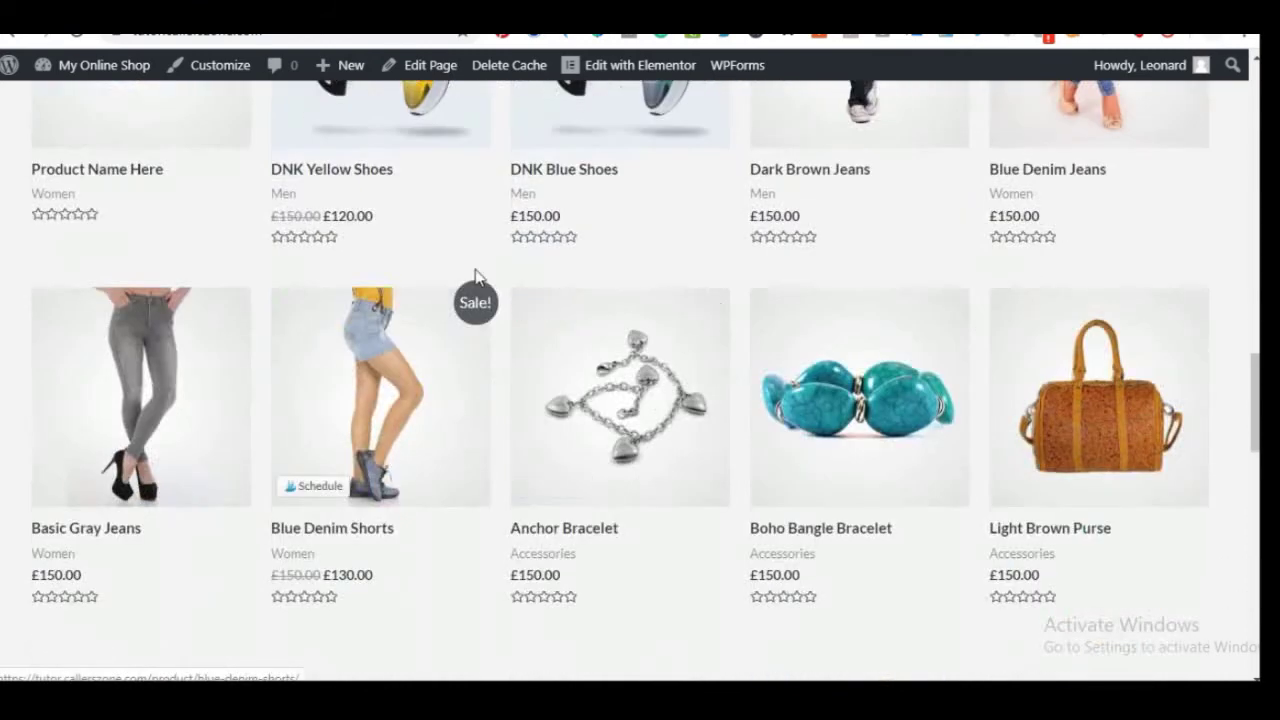
scroll(672, 370, up, 4)
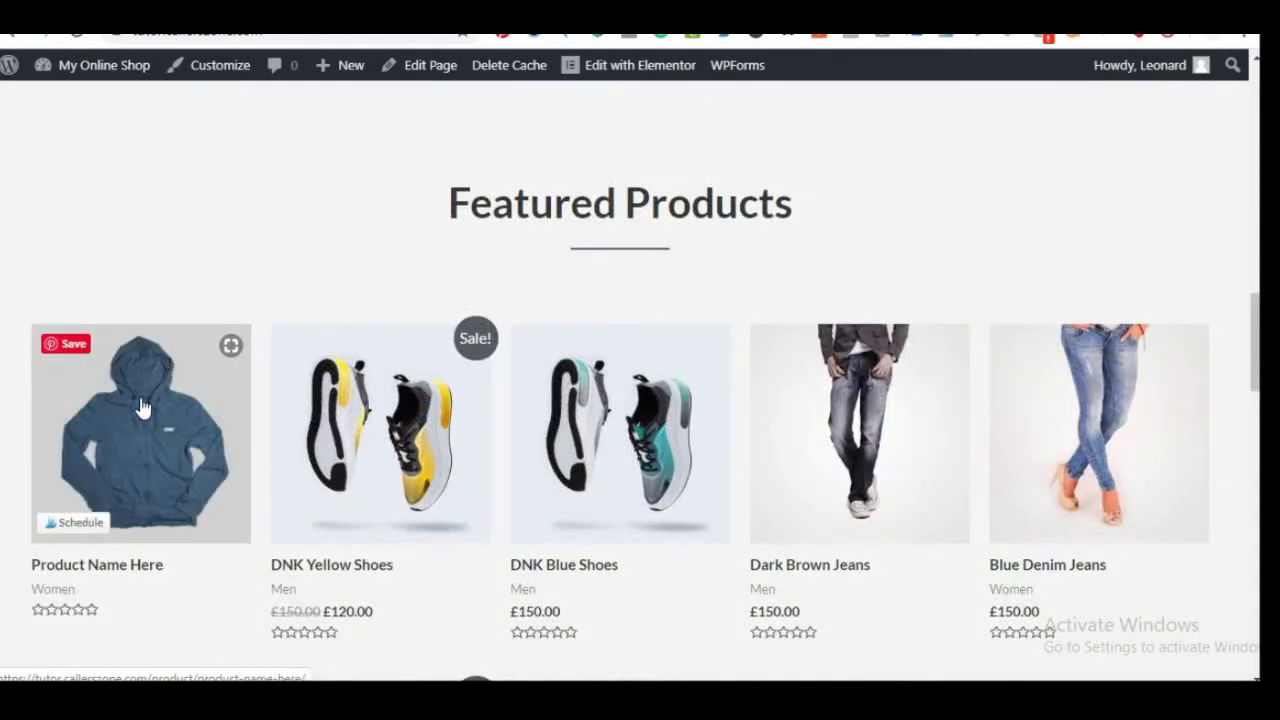
key(ctrl+Tab)
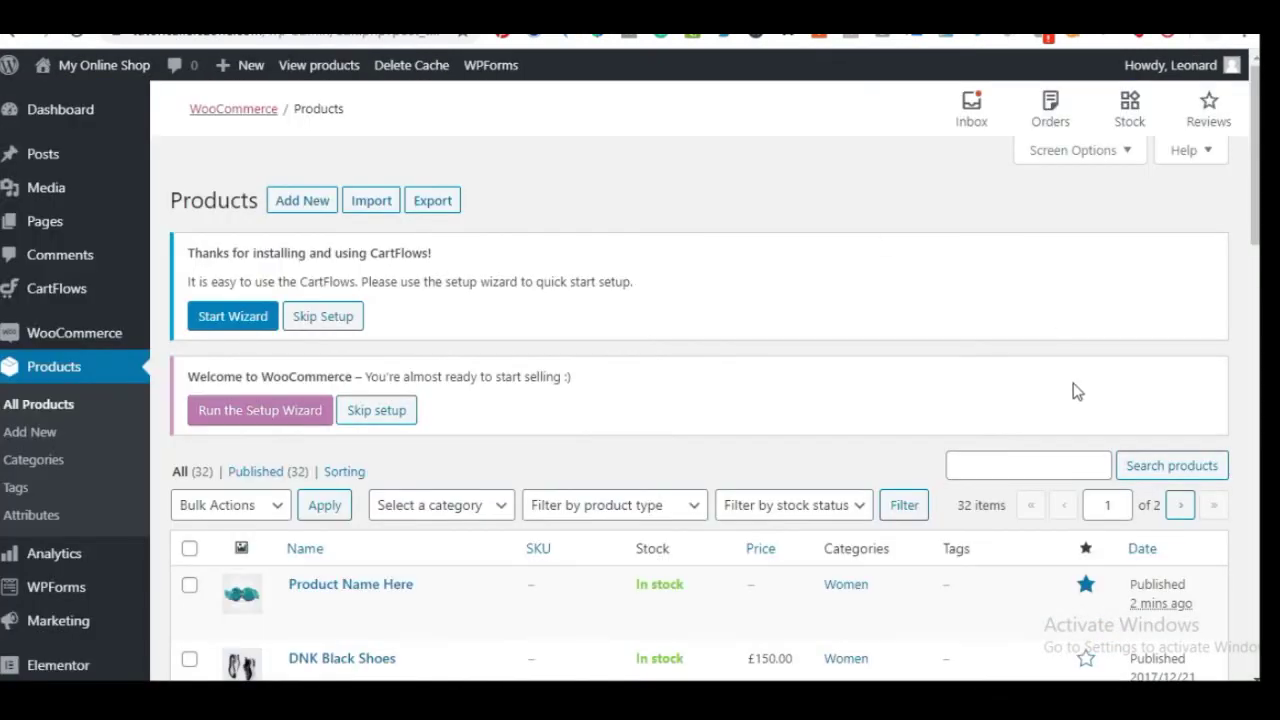
scroll(1076, 391, down, 2)
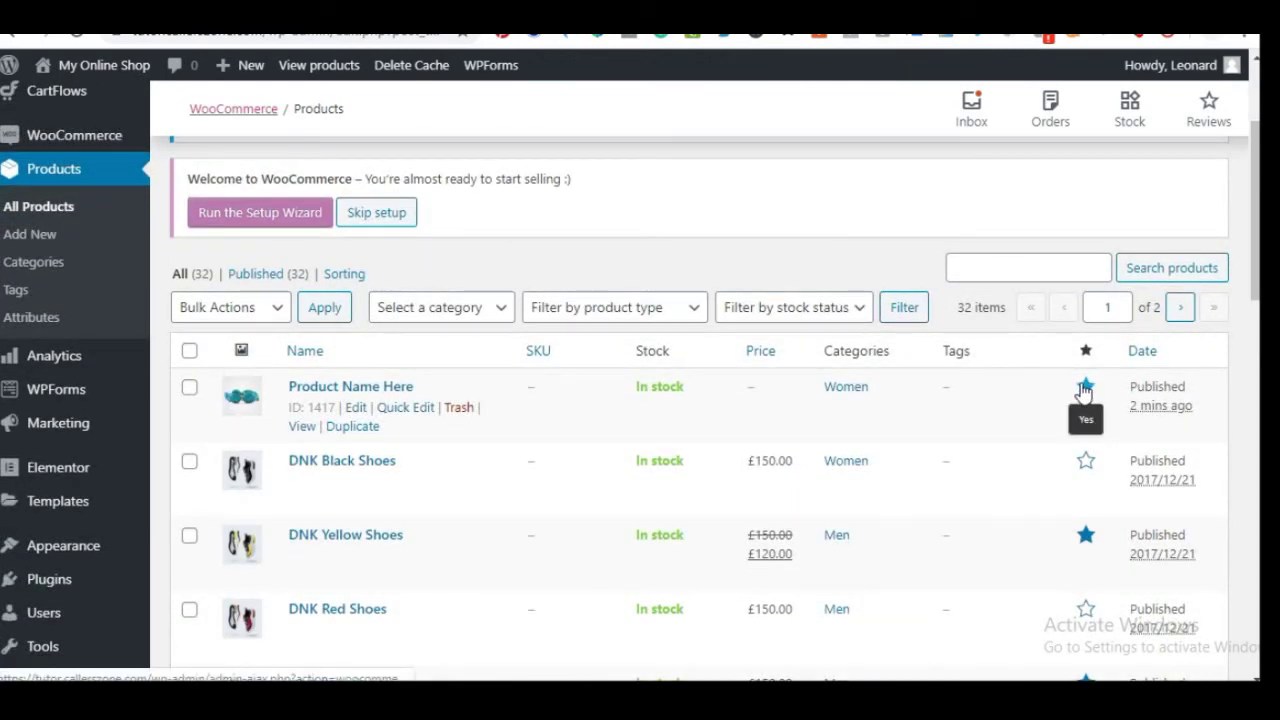
scroll(977, 463, down, 2)
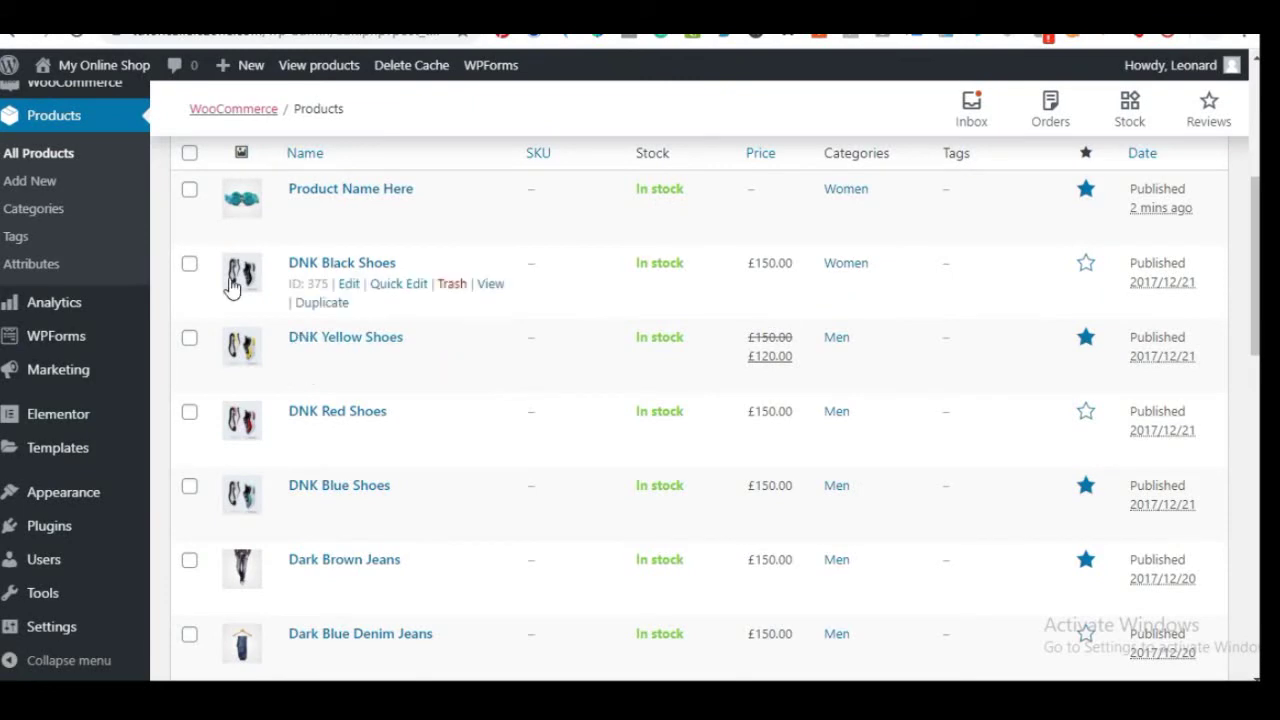
scroll(981, 354, down, 2)
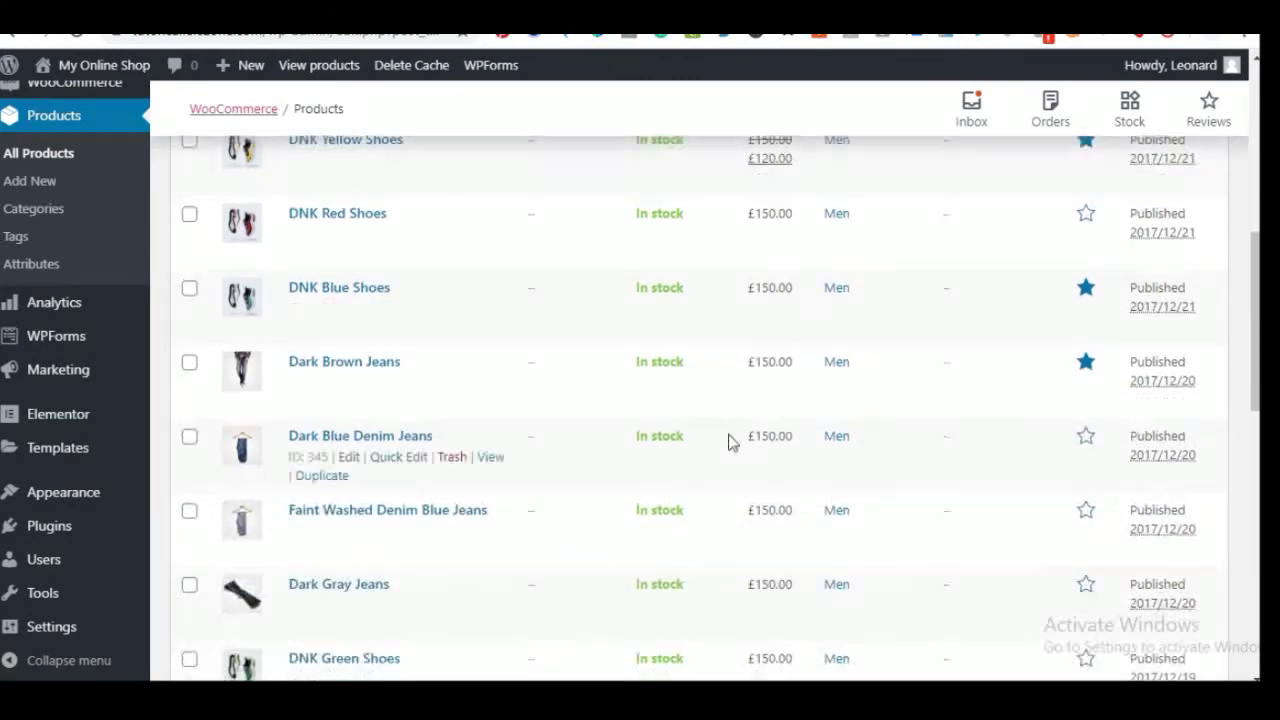
scroll(727, 447, down, 2)
scroll(1037, 434, down, 3)
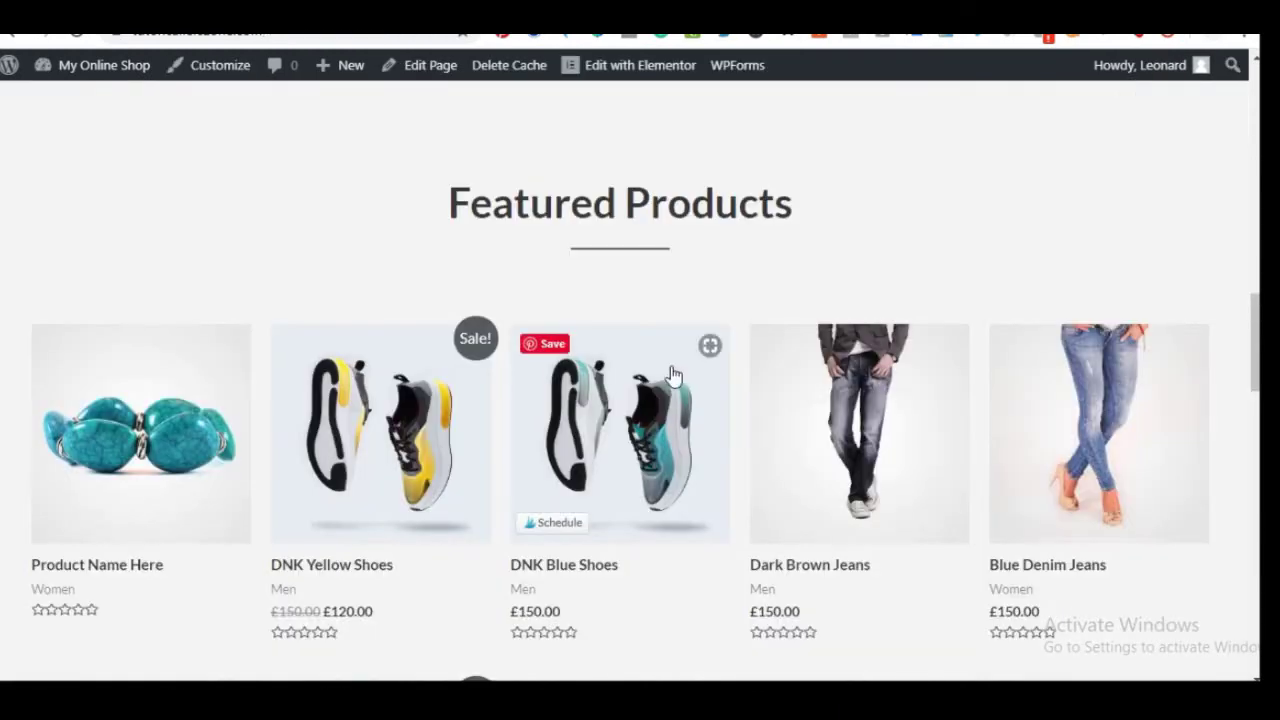
scroll(668, 371, down, 3)
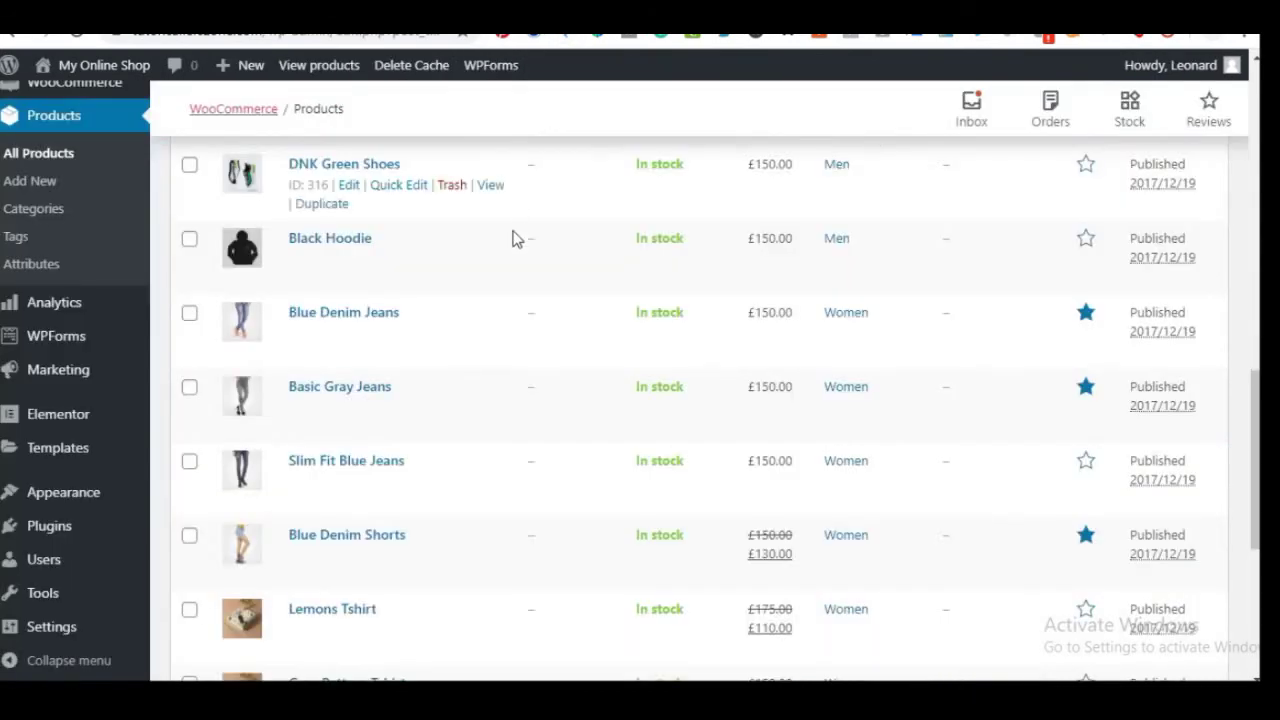
scroll(567, 437, up, 5)
scroll(557, 440, up, 2)
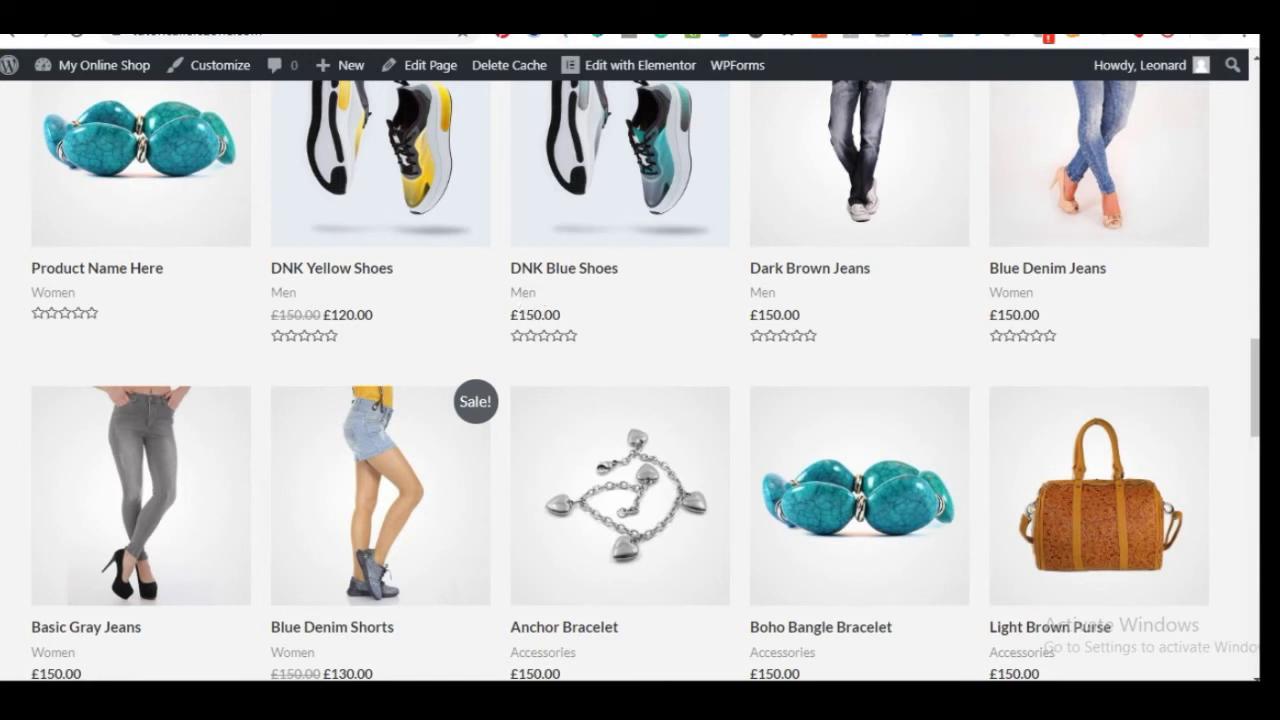
Go to WooCommerce > Settings from the admin sidebar
mouse_move(574, 66)
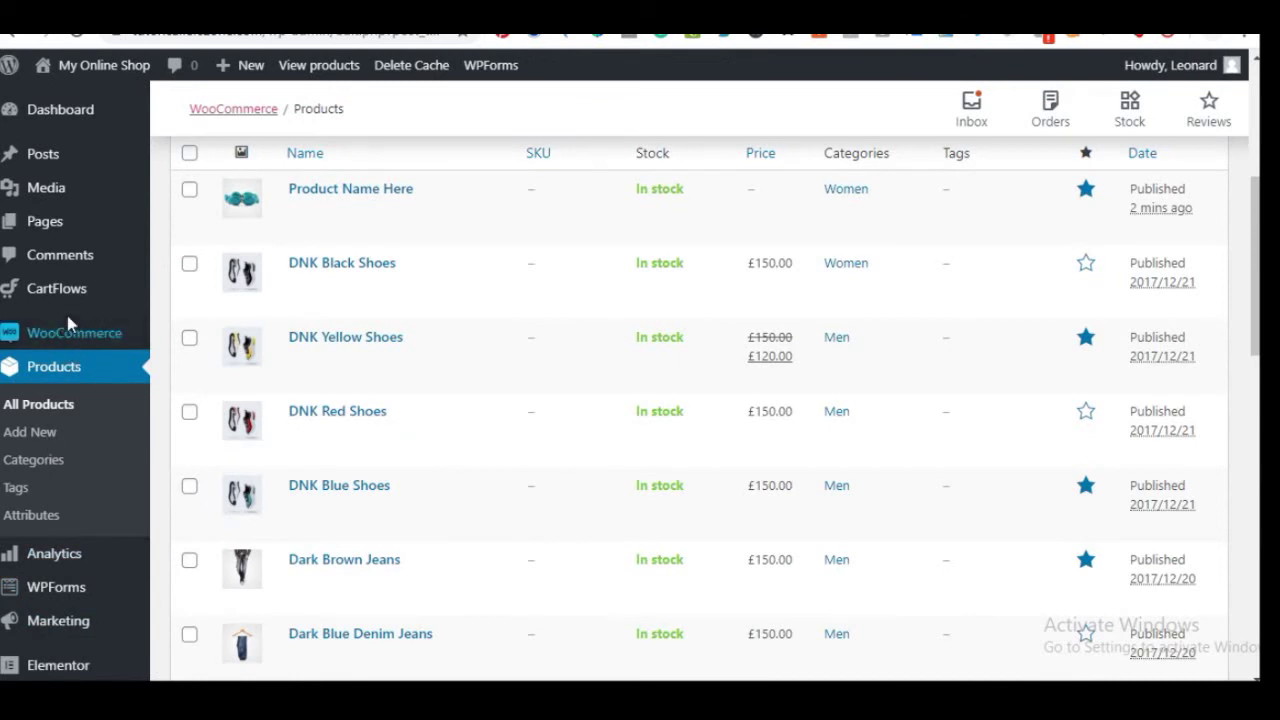
mouse_move(80, 340)
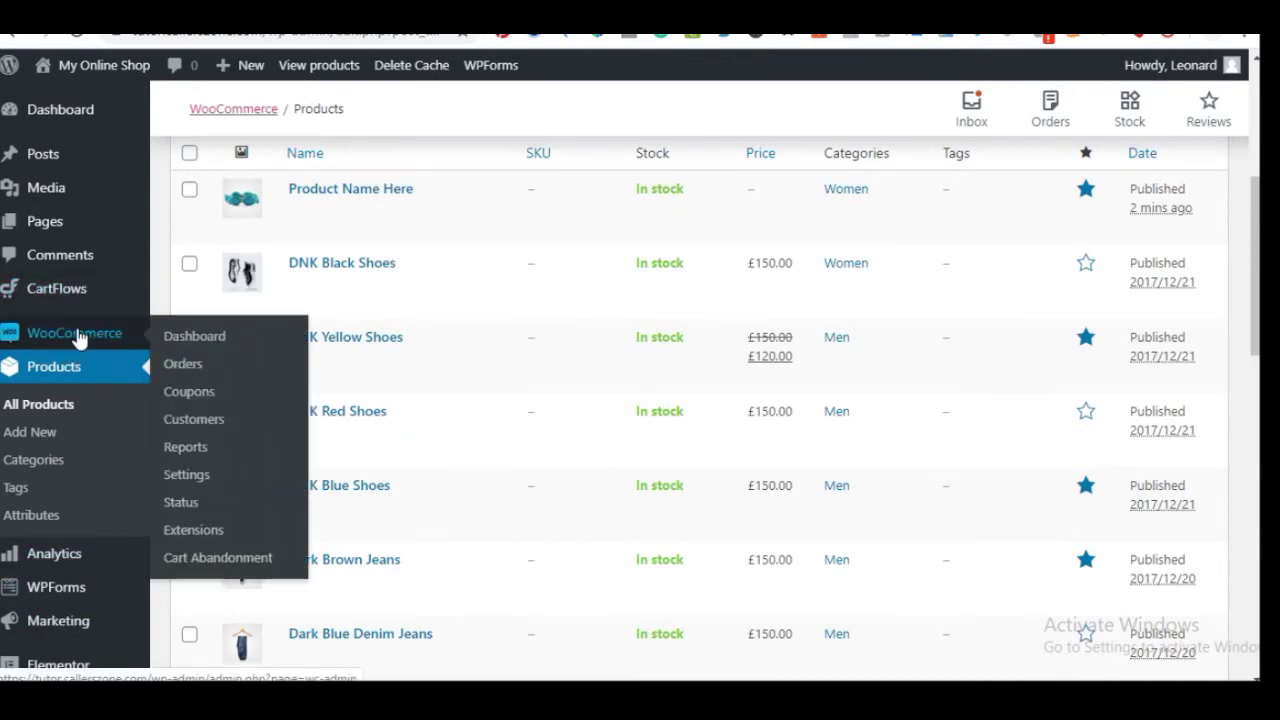
click(188, 480)
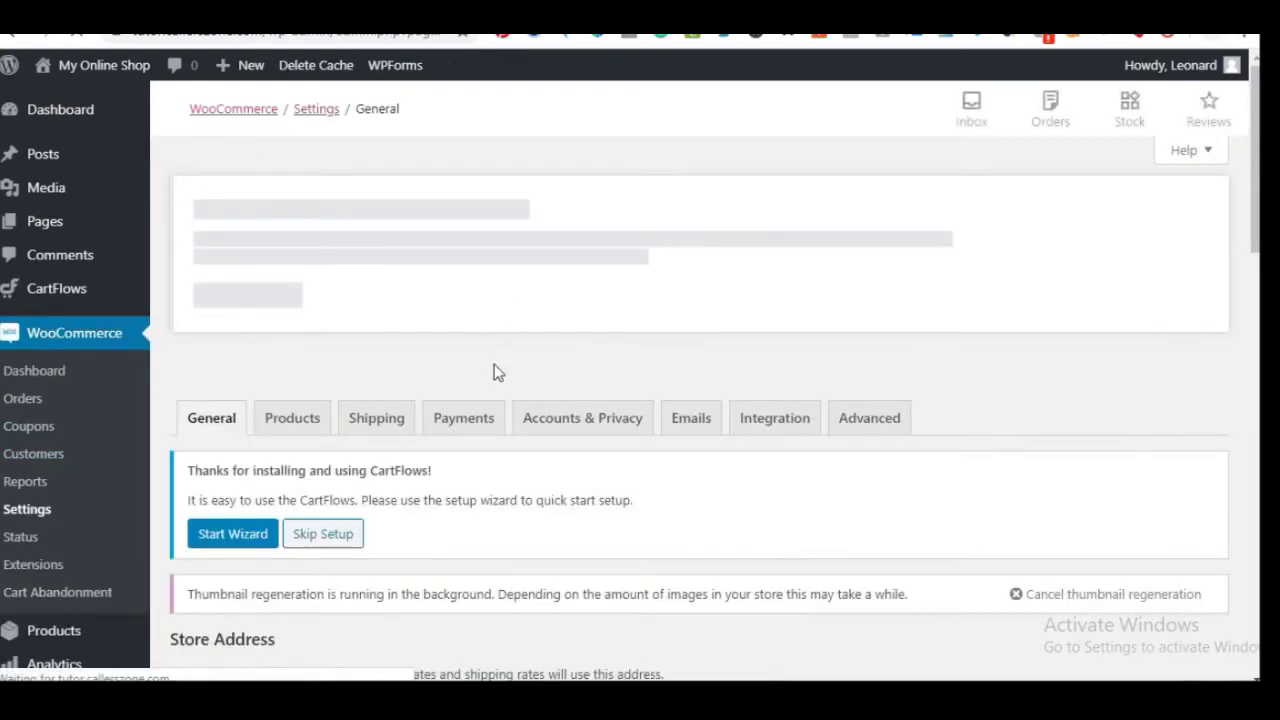
Scroll past the store address and show the Selling location(s) choices
scroll(494, 393, down, 4)
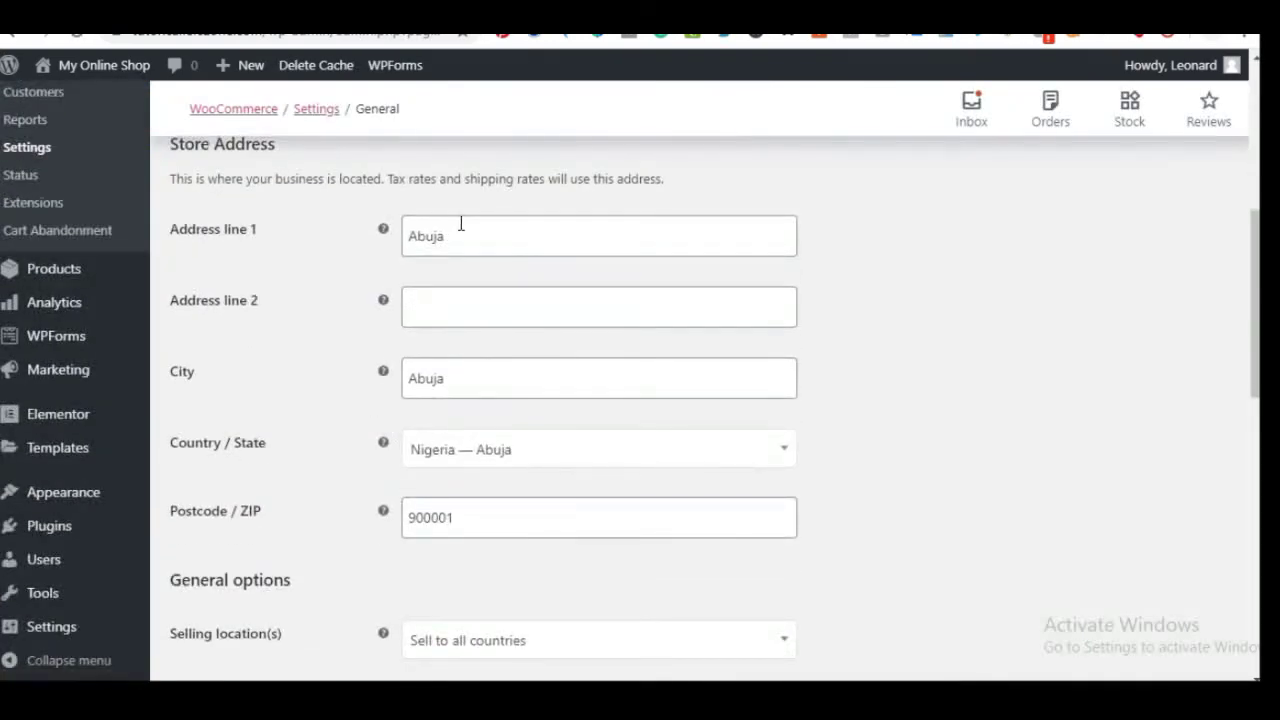
scroll(416, 390, down, 1)
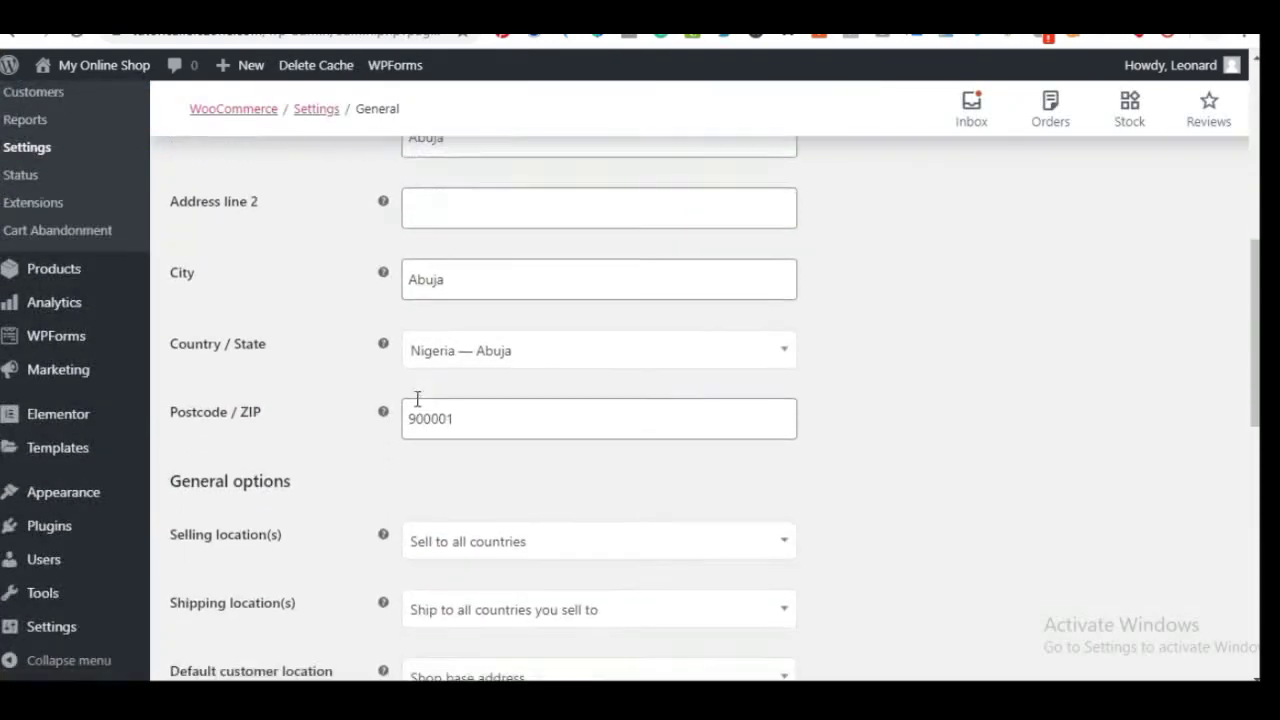
scroll(367, 449, down, 2)
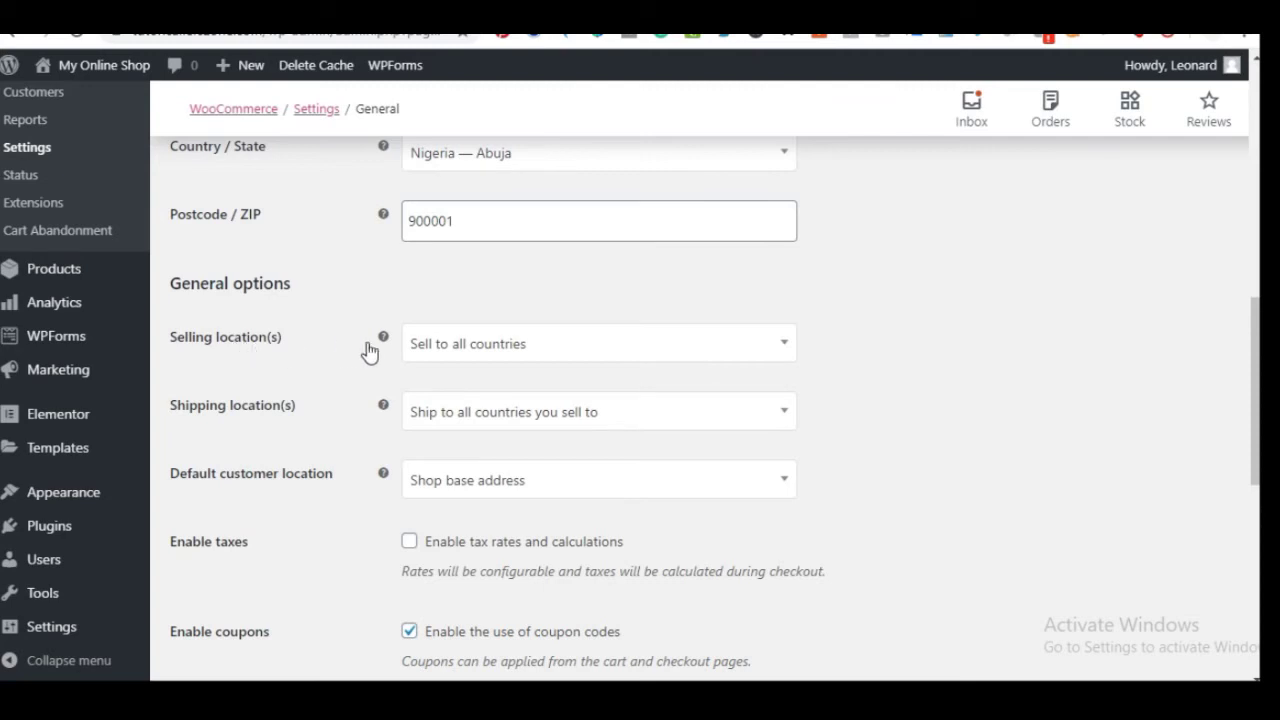
click(475, 348)
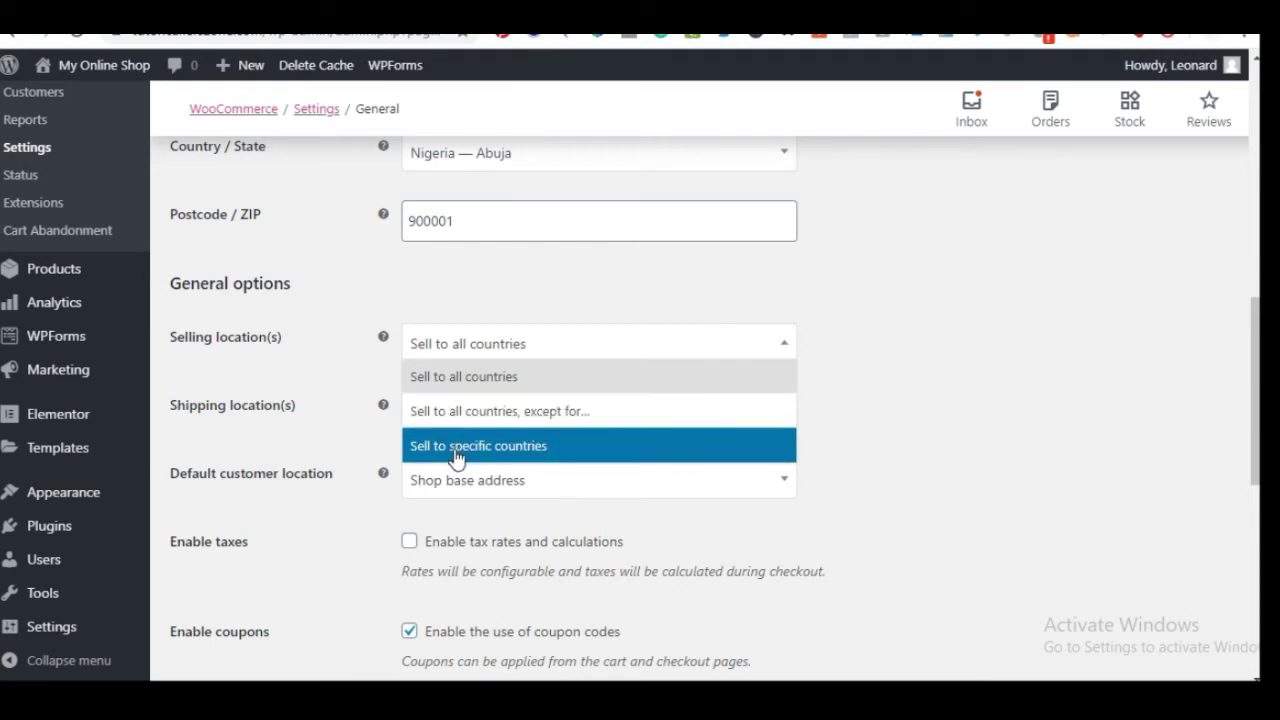
Set Selling location(s) to 'Sell to specific countries' with Nigeria as the only country
click(456, 452)
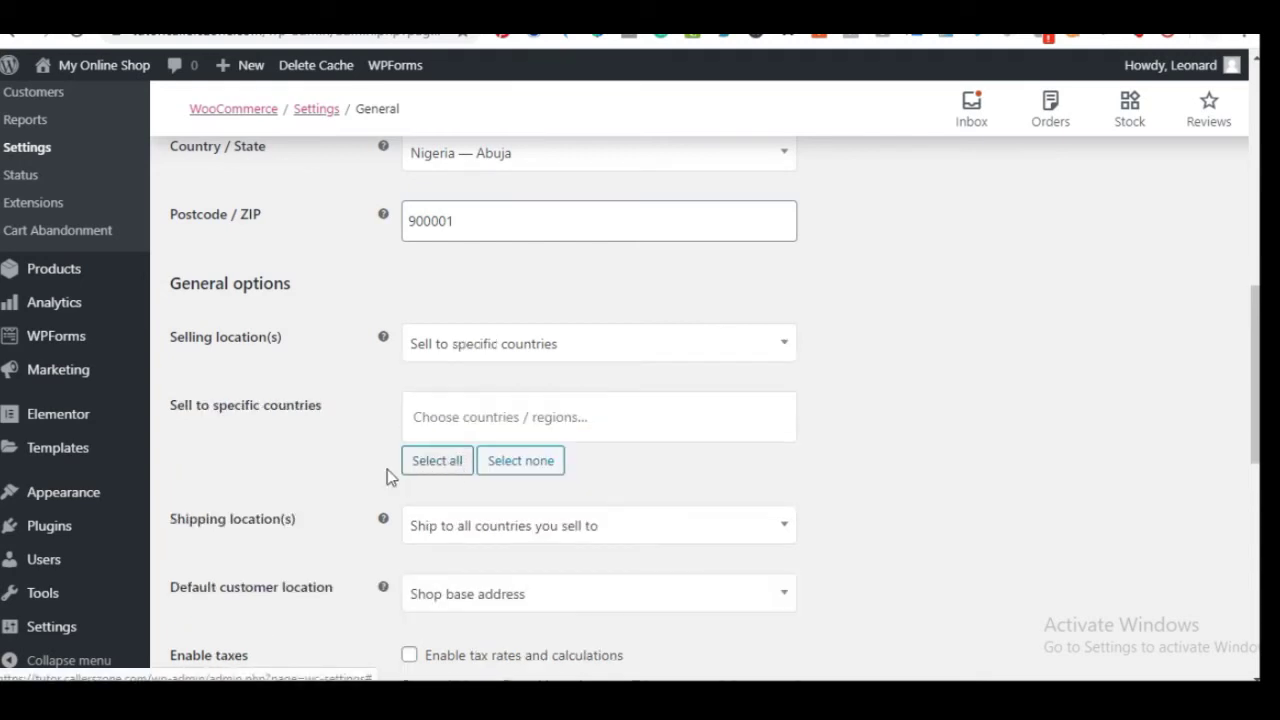
click(465, 421)
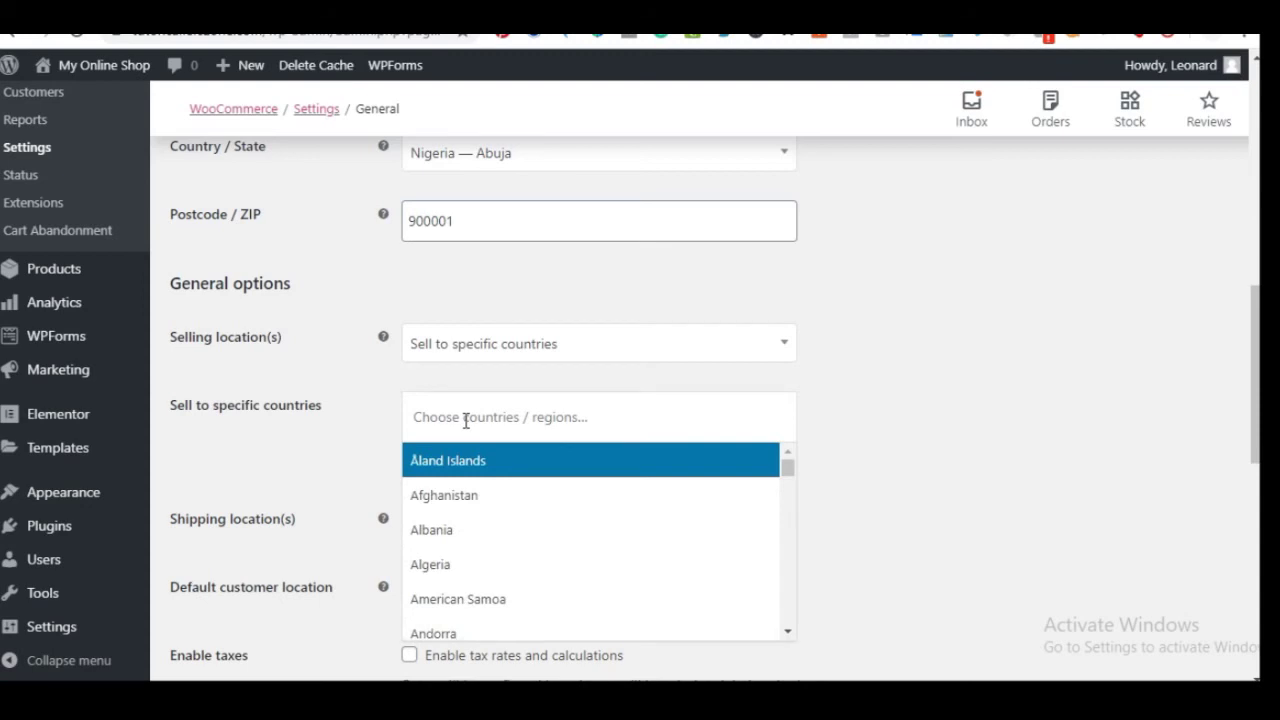
text(ni)
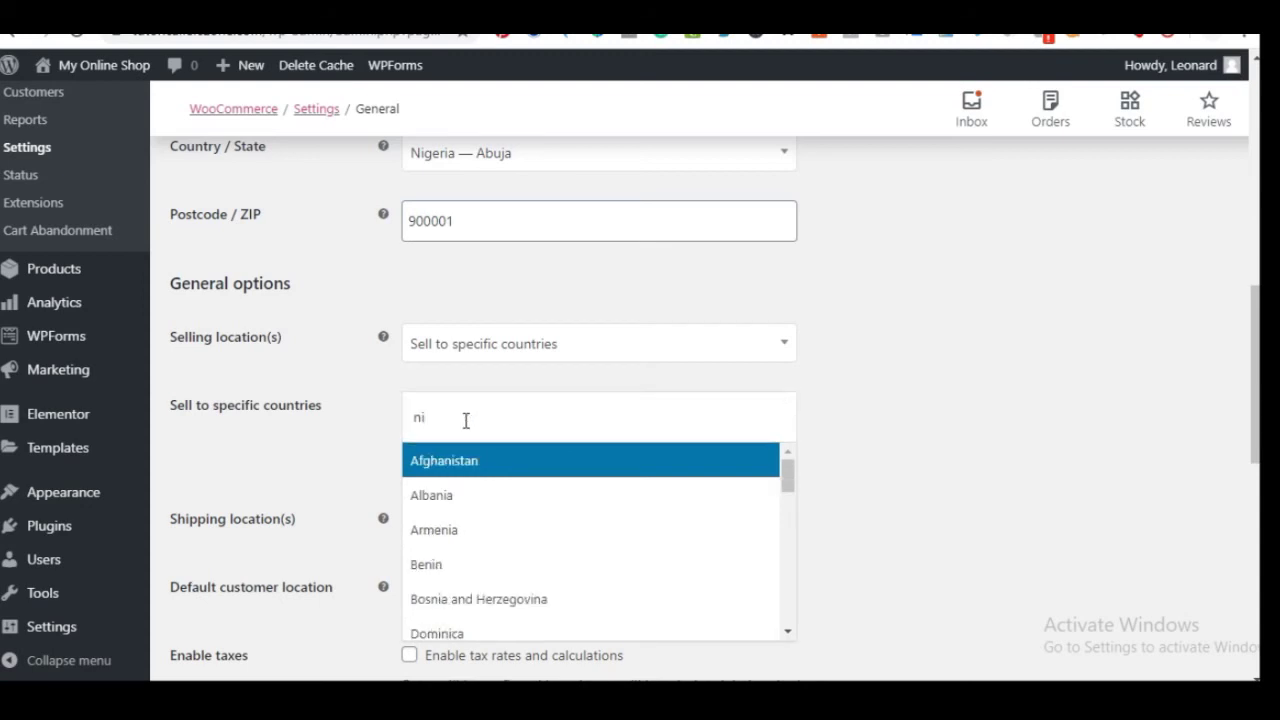
text(g)
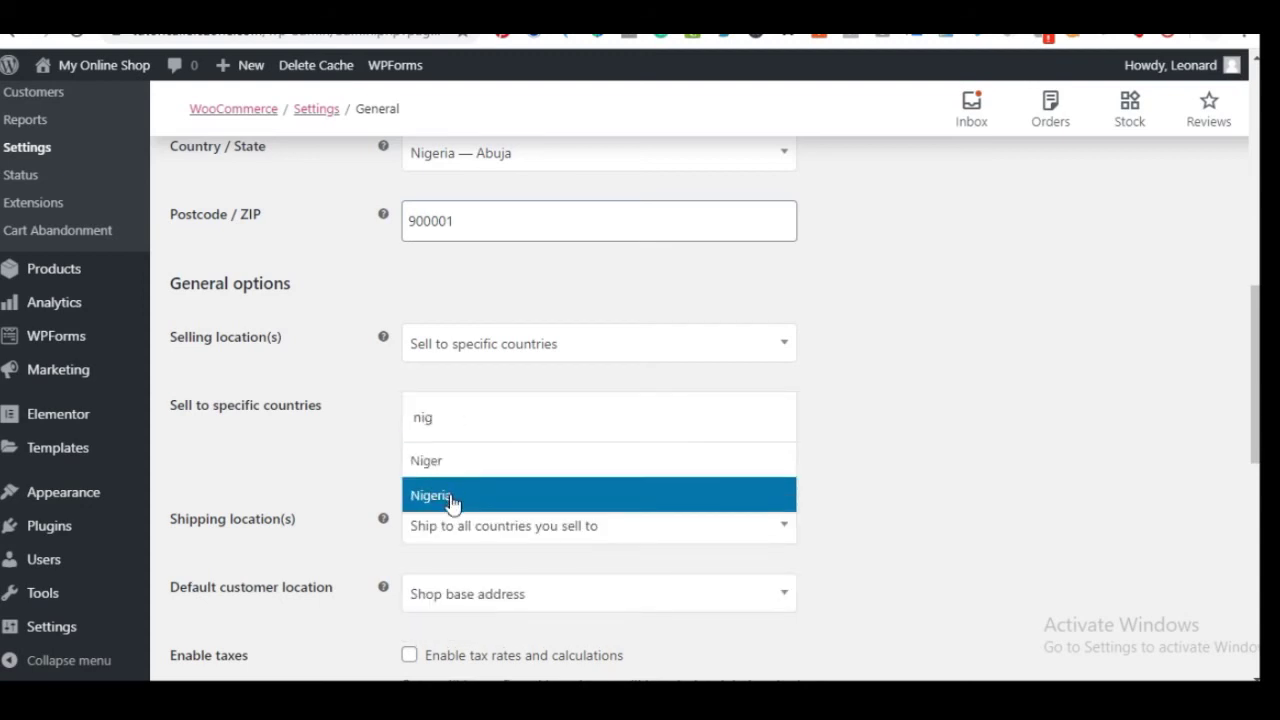
click(425, 496)
click(863, 473)
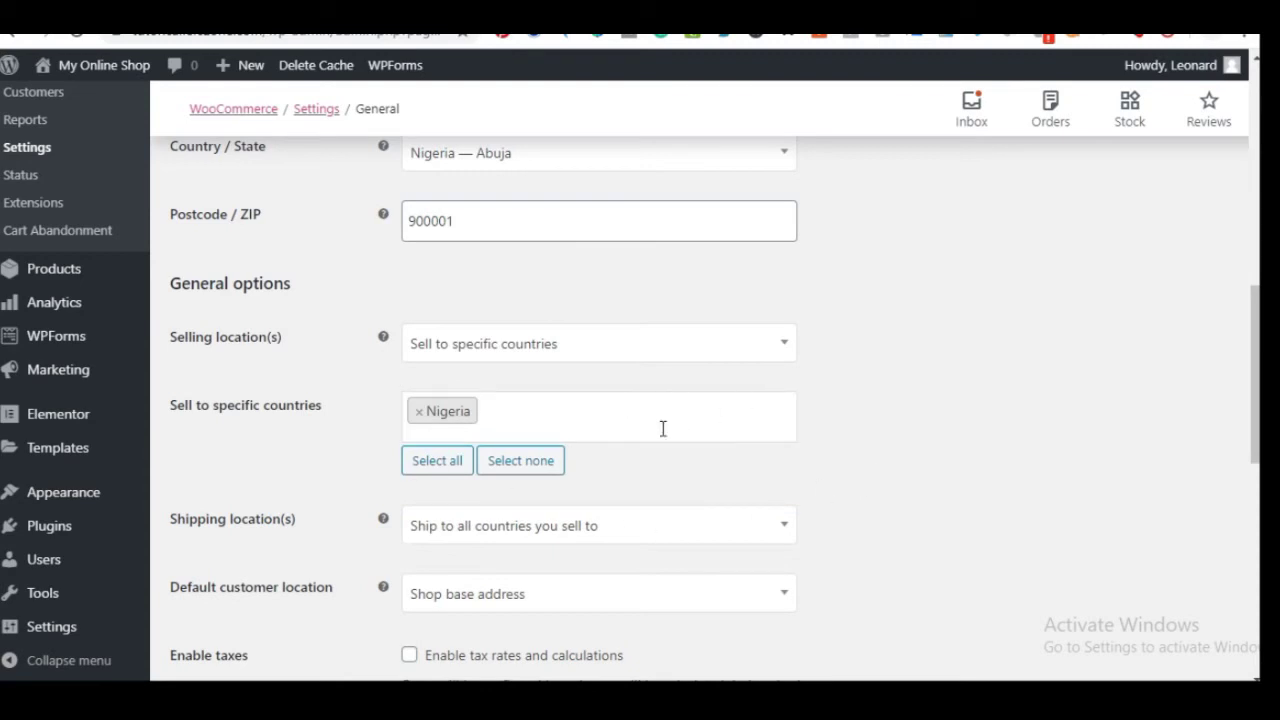
scroll(640, 450, down, 2)
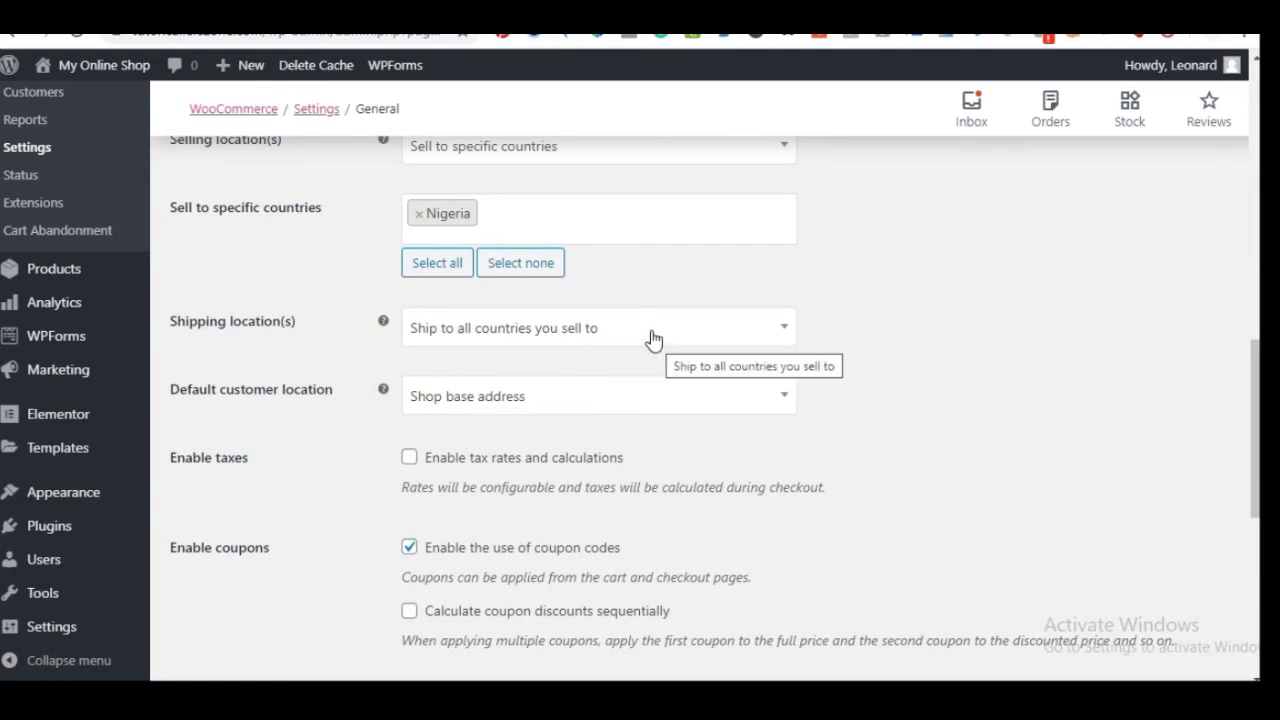
scroll(625, 506, down, 2)
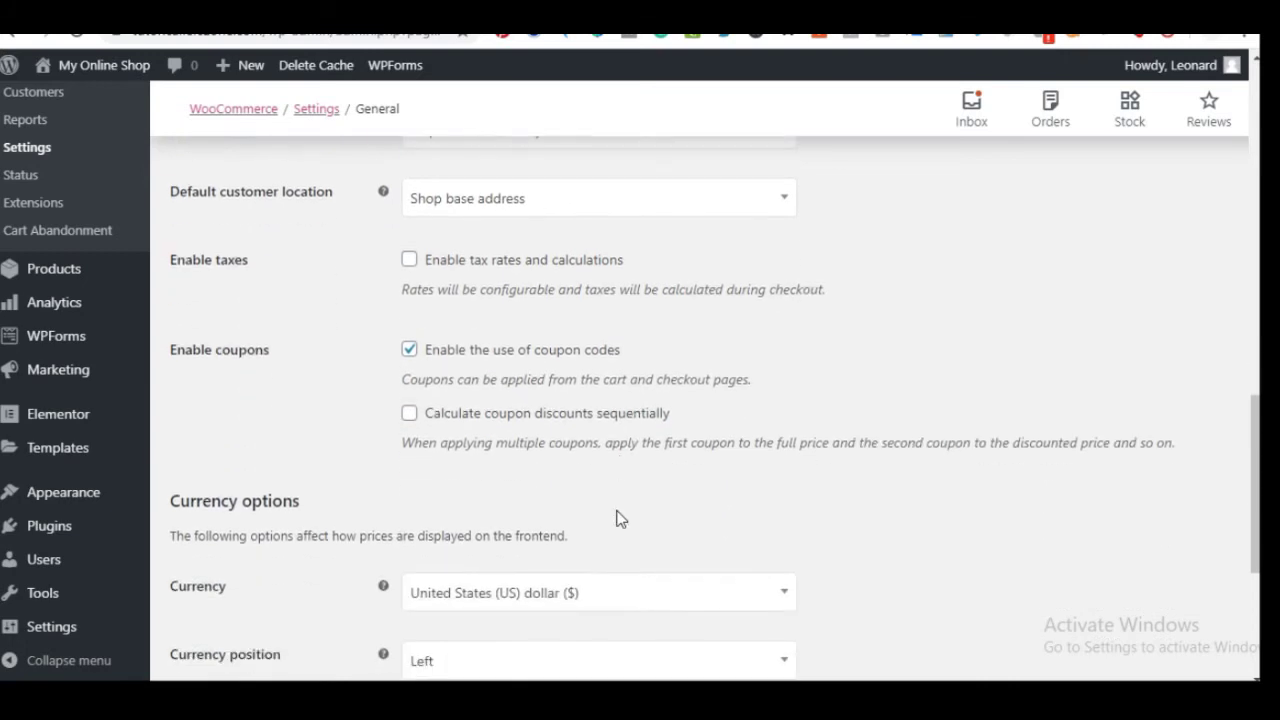
scroll(615, 523, down, 2)
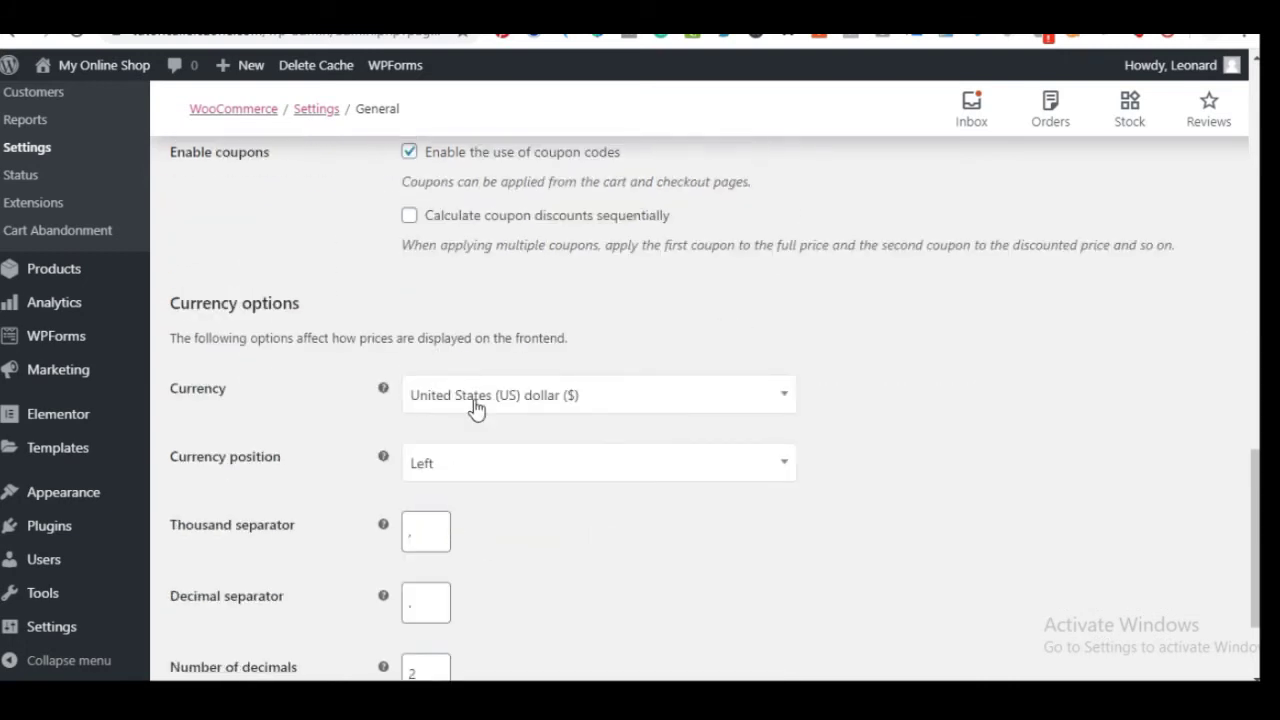
Choose Nigerian naira (₦) as the store currency and save the changes
click(540, 404)
click(510, 439)
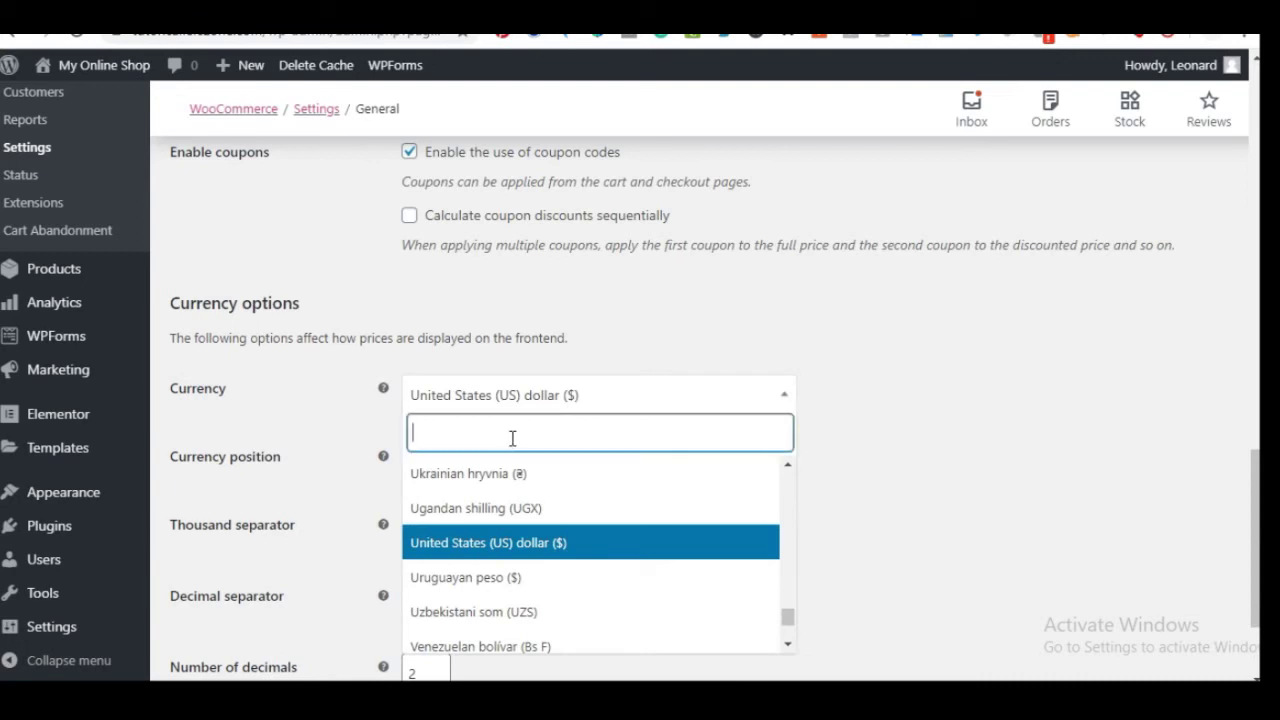
text(nig)
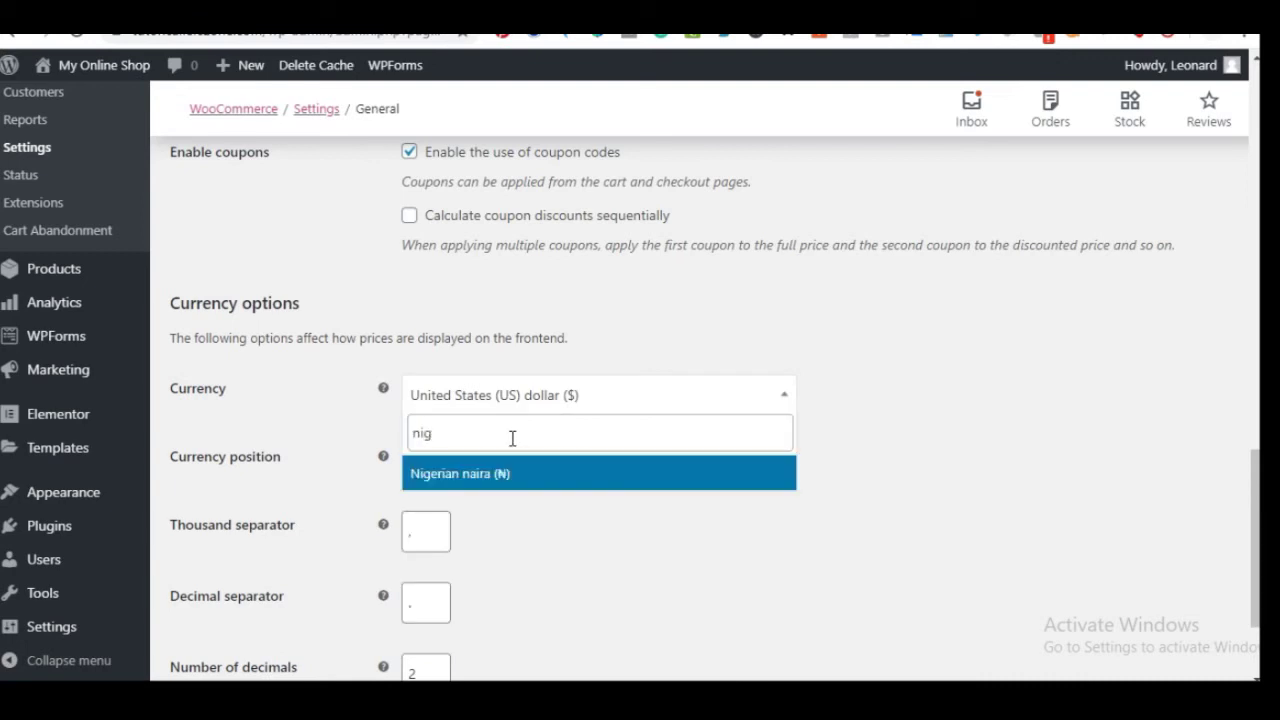
click(500, 474)
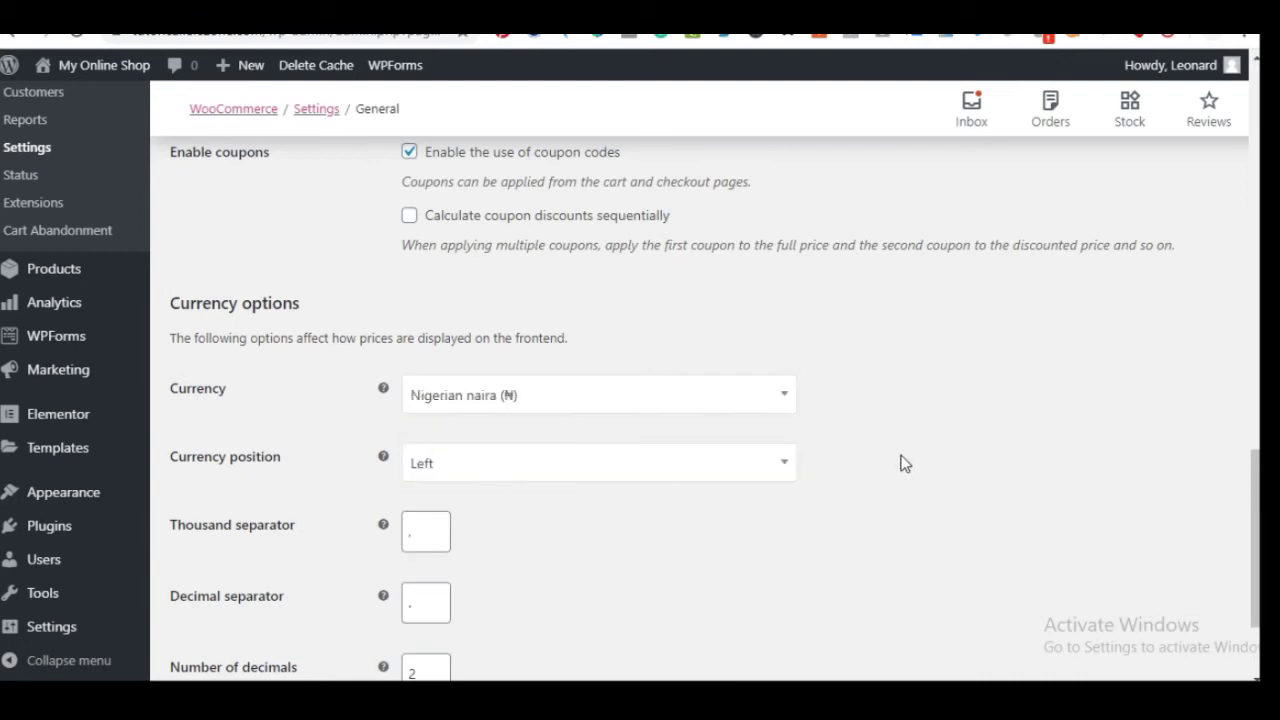
scroll(422, 410, down, 2)
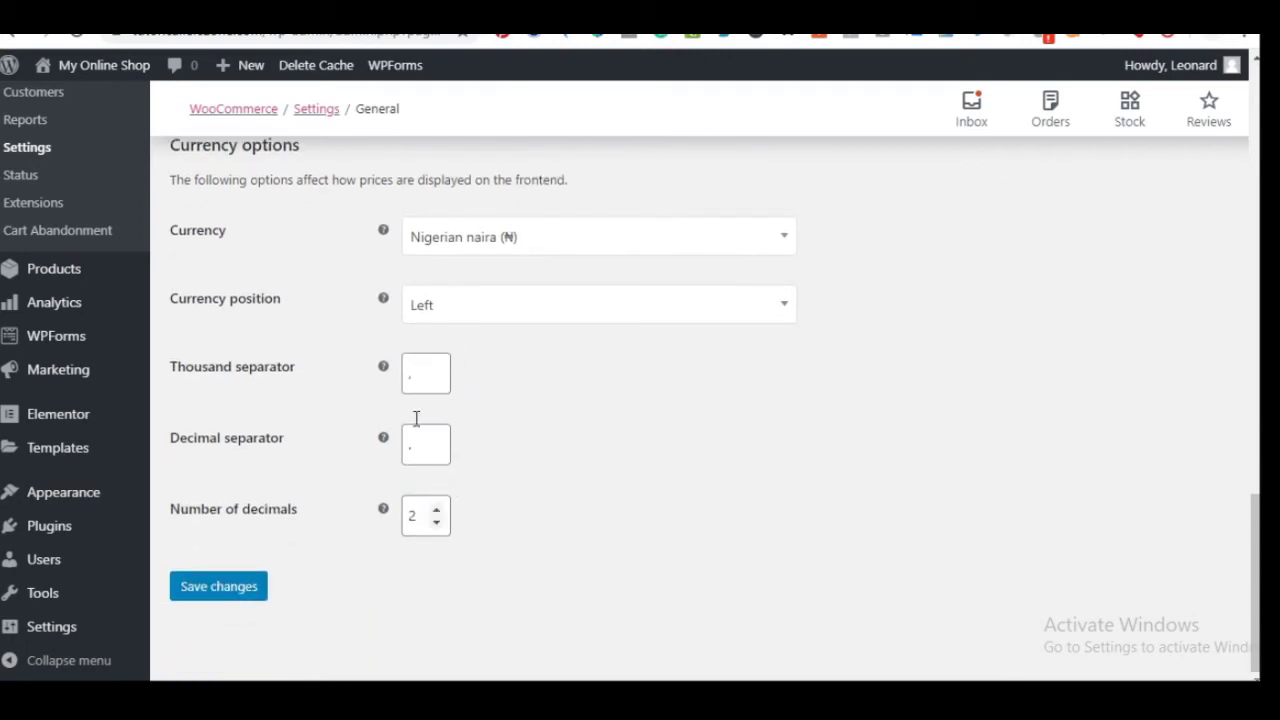
click(225, 588)
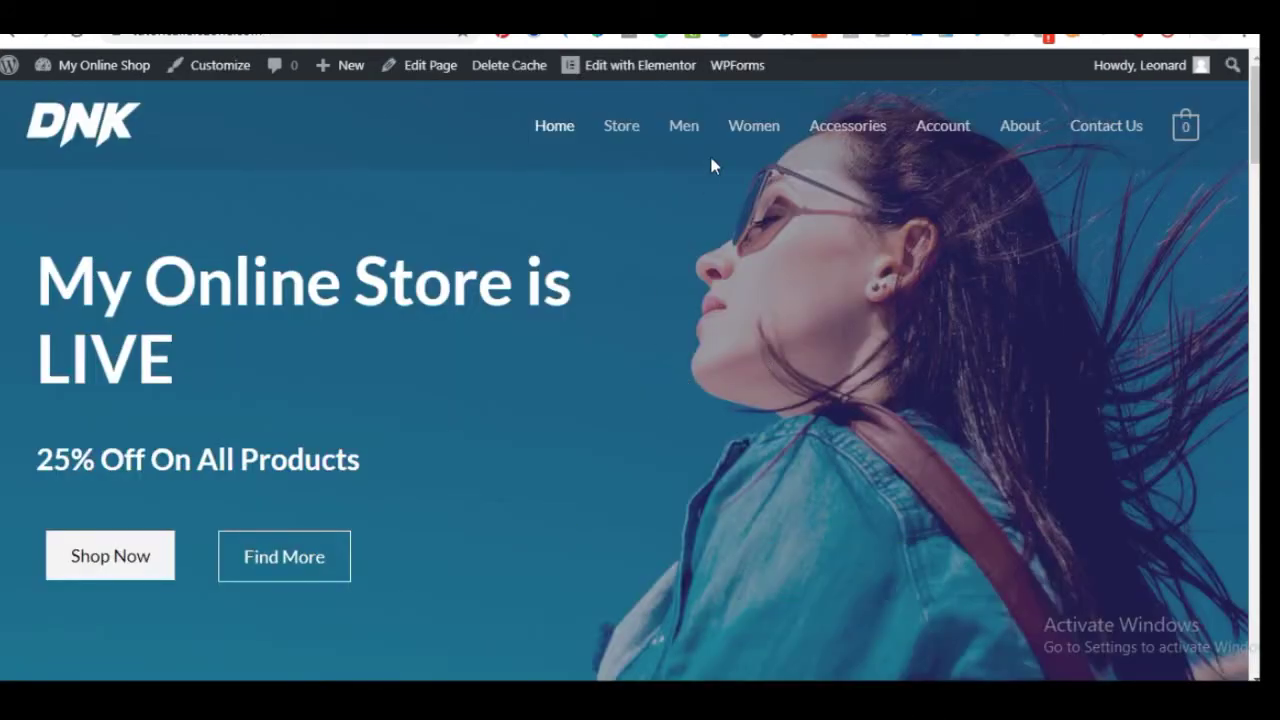
Check the Store page shows ₦150.00 prices, then return to the General settings tab
click(622, 128)
scroll(590, 360, down, 1)
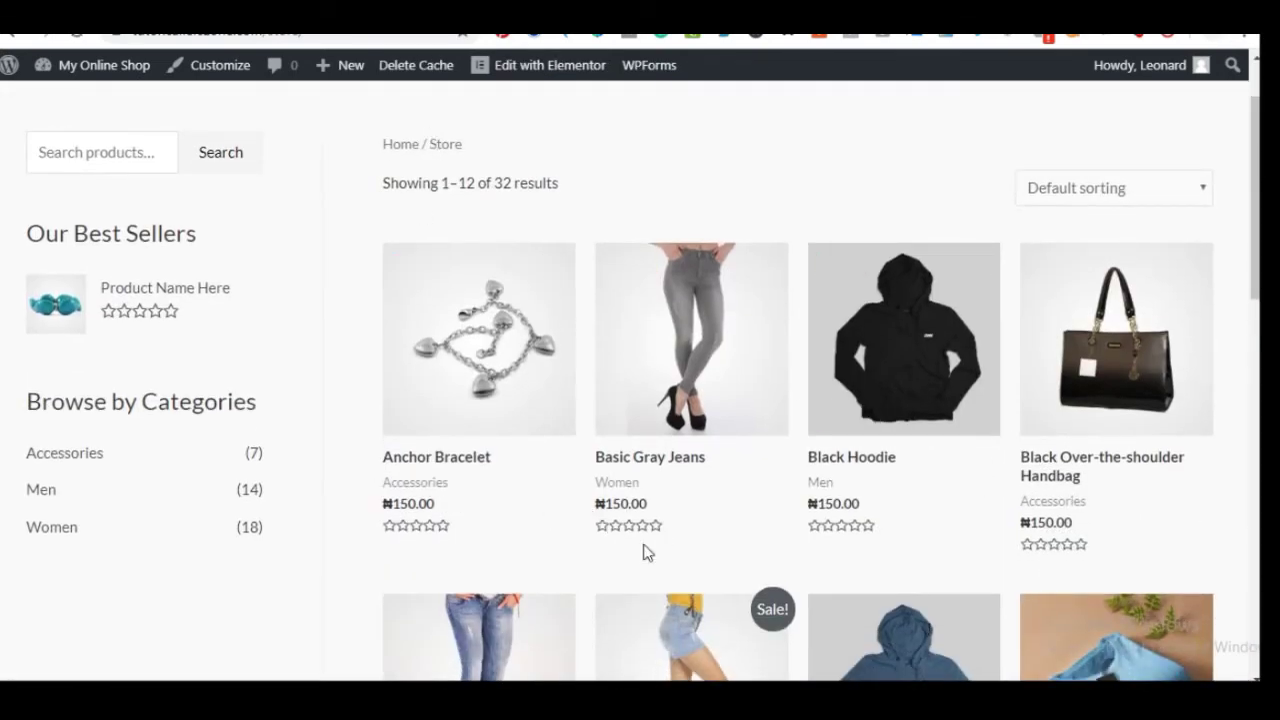
scroll(640, 500, down, 5)
scroll(692, 525, up, 4)
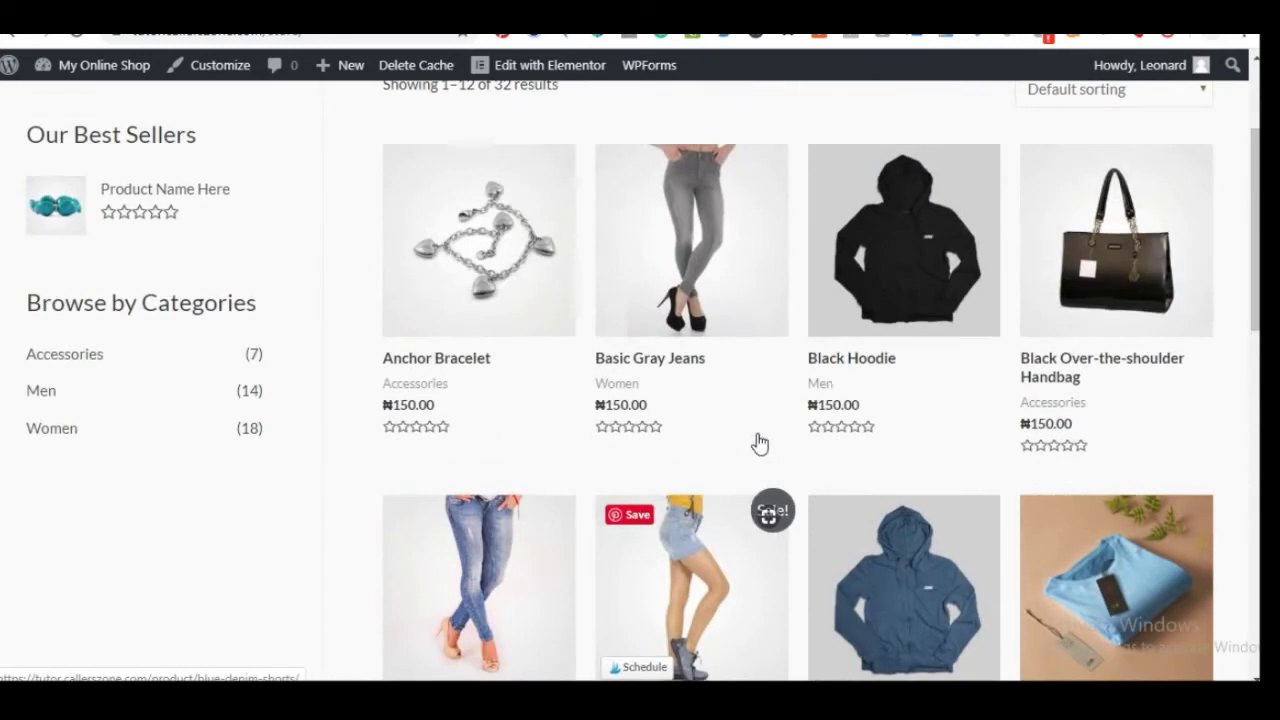
scroll(565, 441, up, 2)
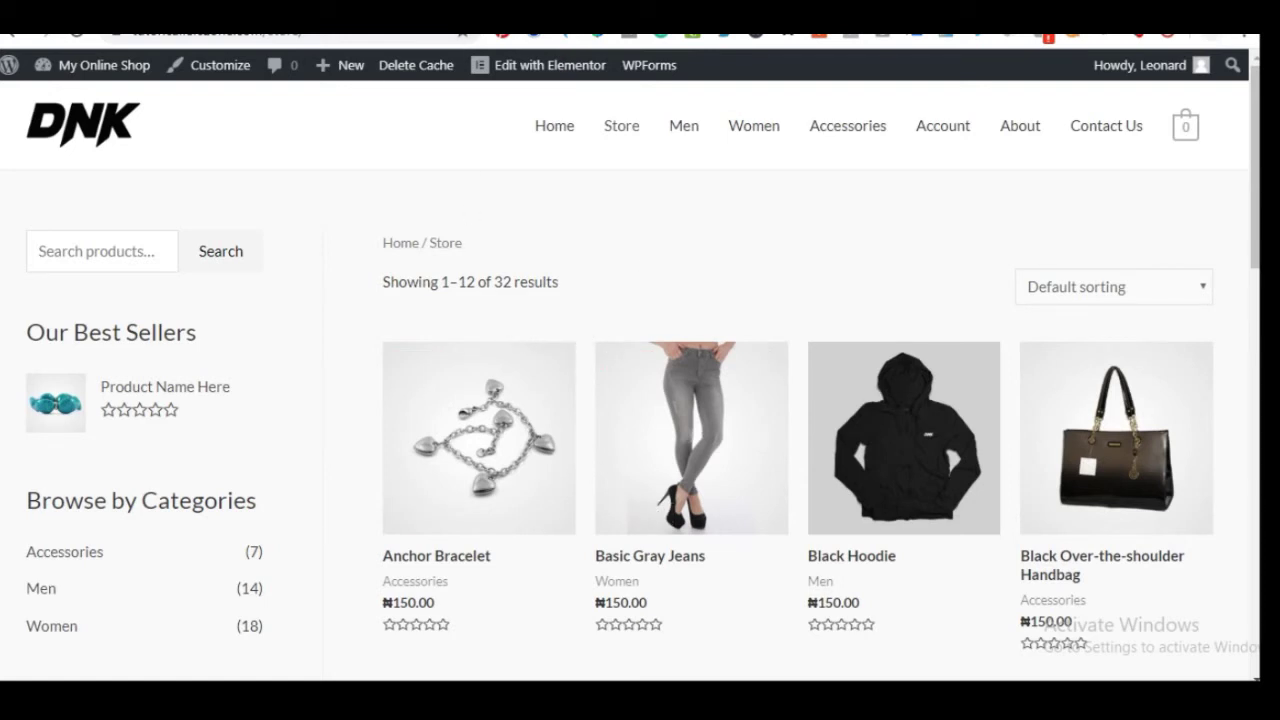
key(ctrl+Tab)
scroll(417, 480, down, 1)
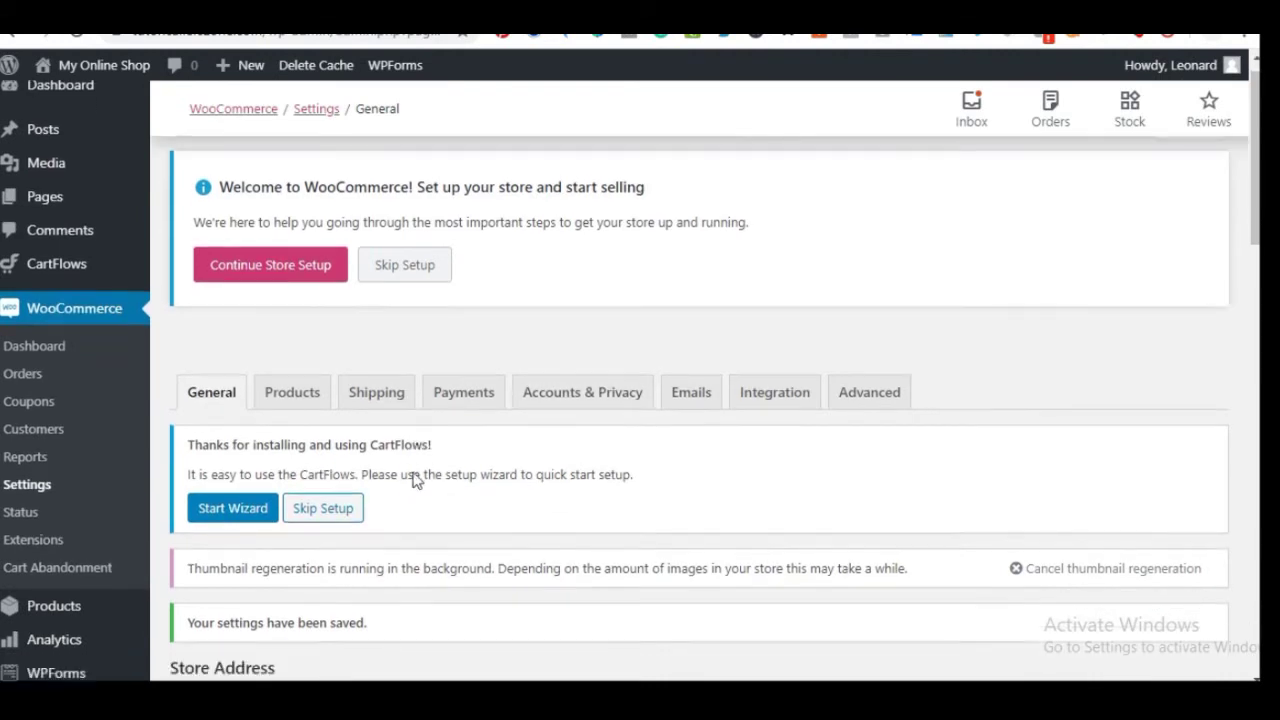
scroll(417, 480, down, 2)
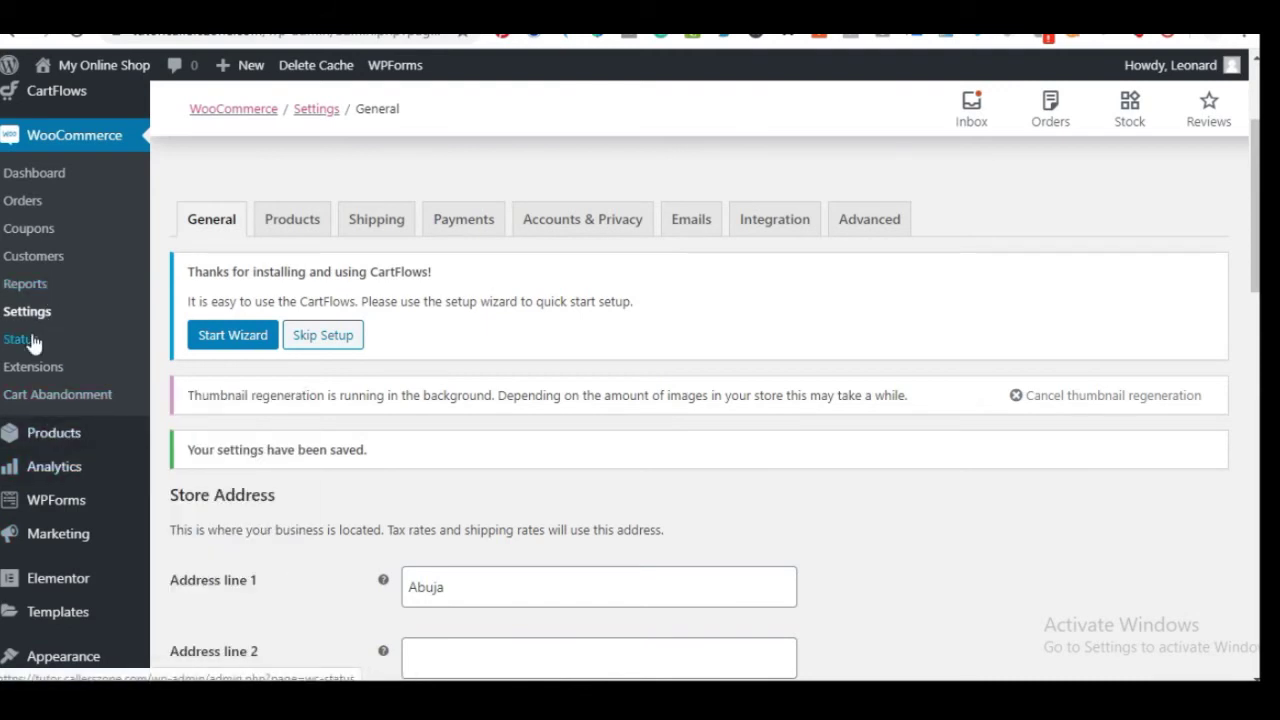
Show the Payments tab listing bank transfer, check, cash on delivery and PayPal, all disabled
click(468, 221)
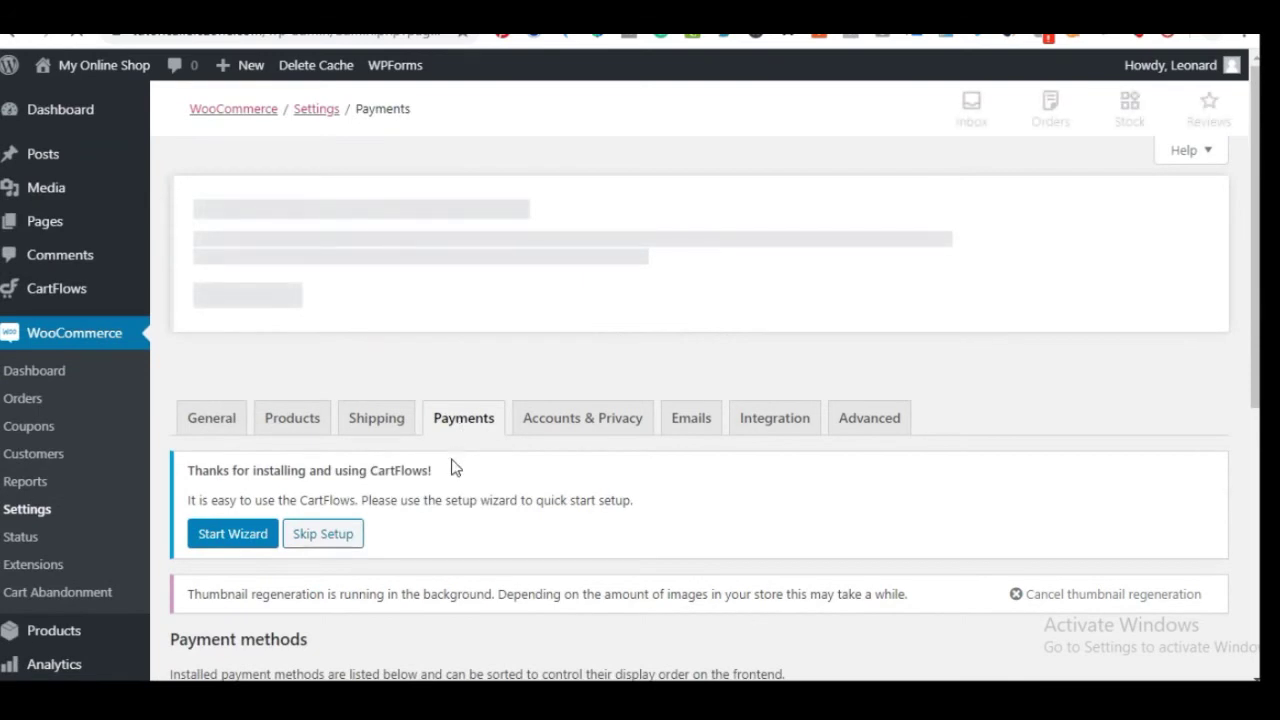
scroll(452, 470, down, 4)
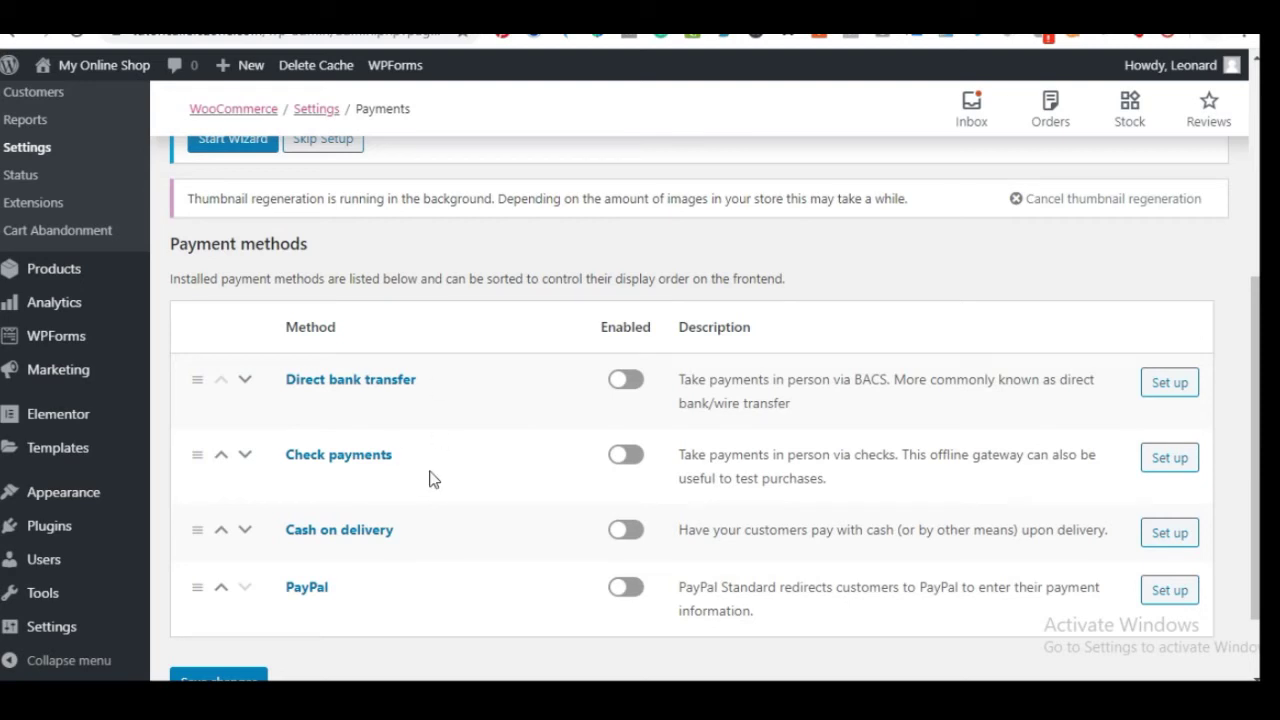
scroll(430, 479, down, 1)
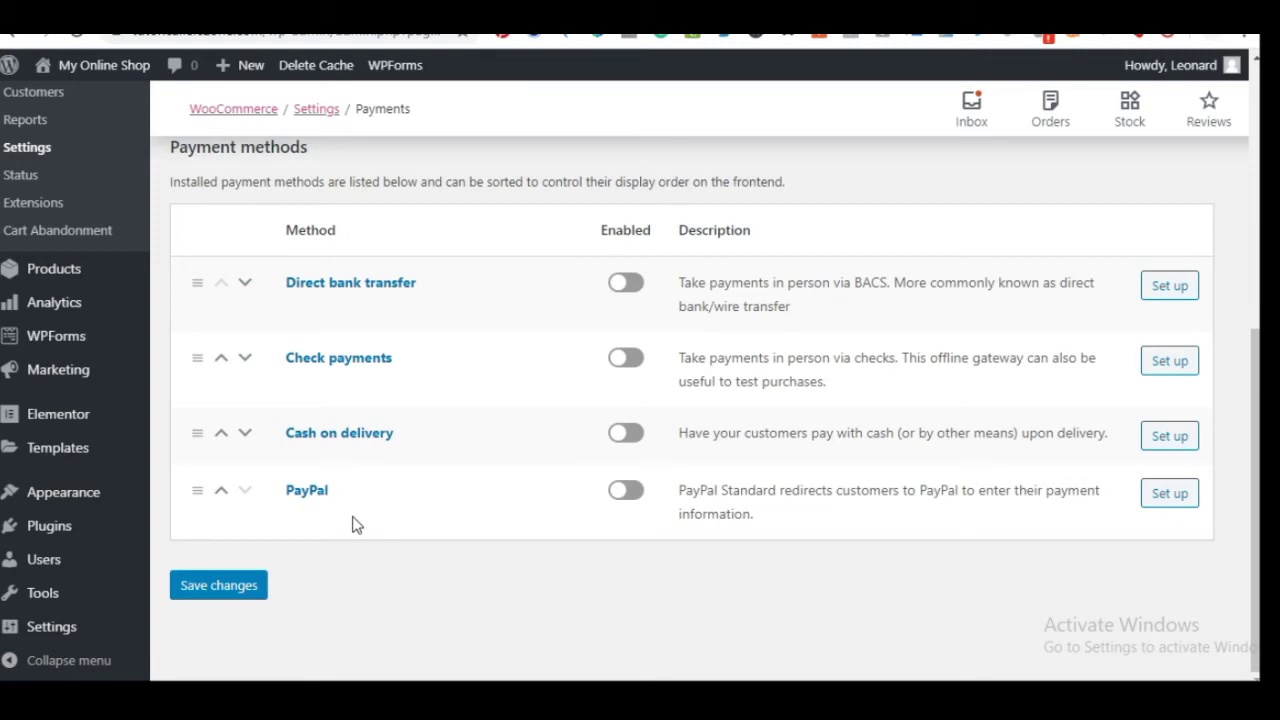
mouse_move(55, 530)
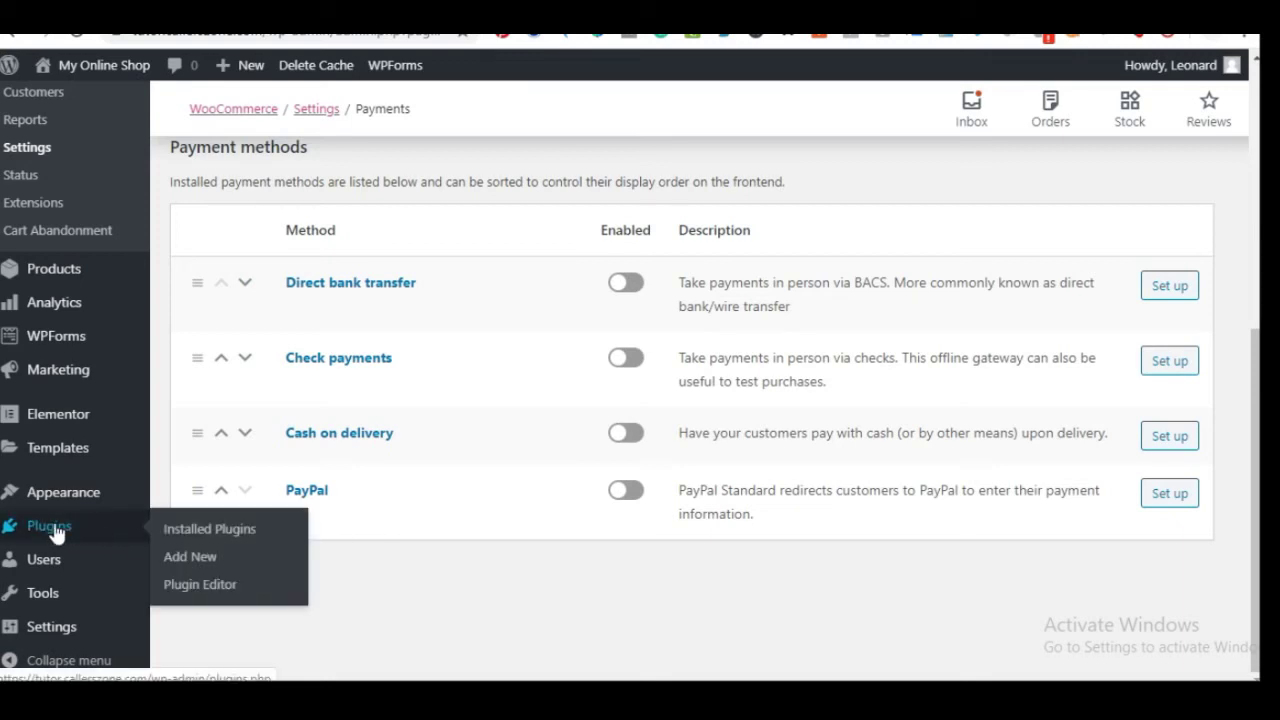
Search 'rav' in Add New Plugins, then install and activate WooCommerce Rave Payment Gateway
click(195, 557)
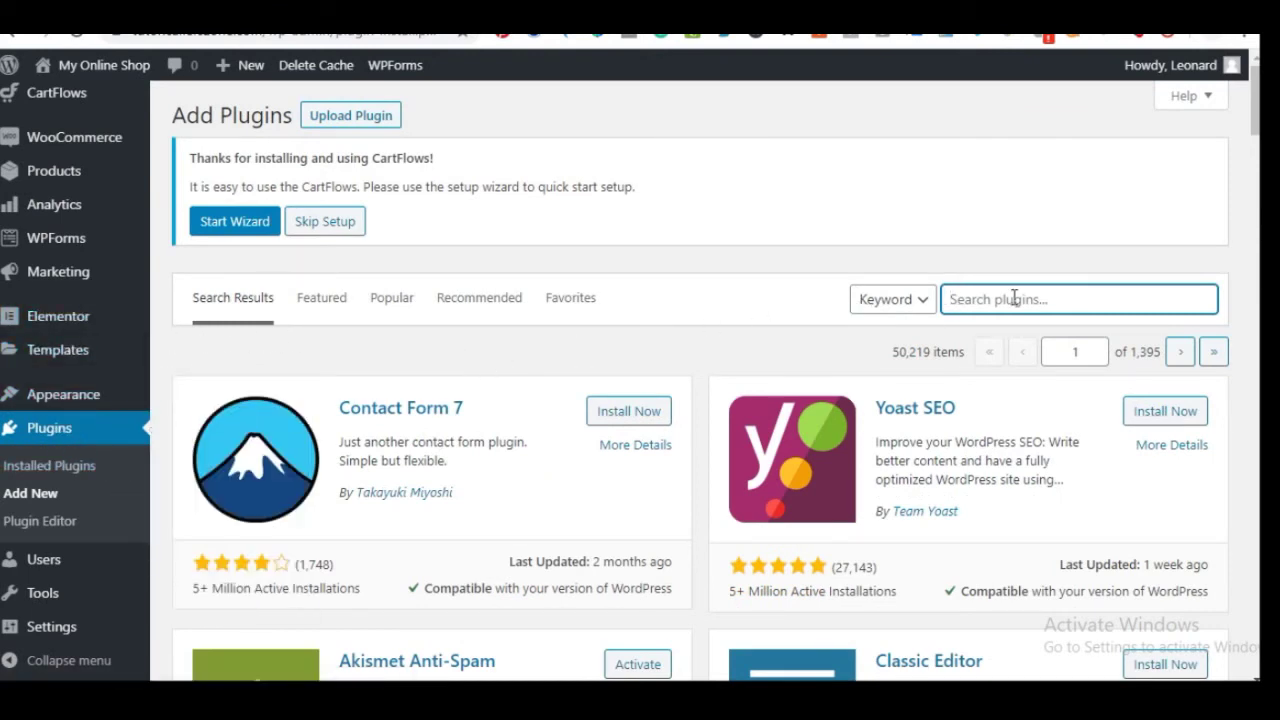
text(rave)
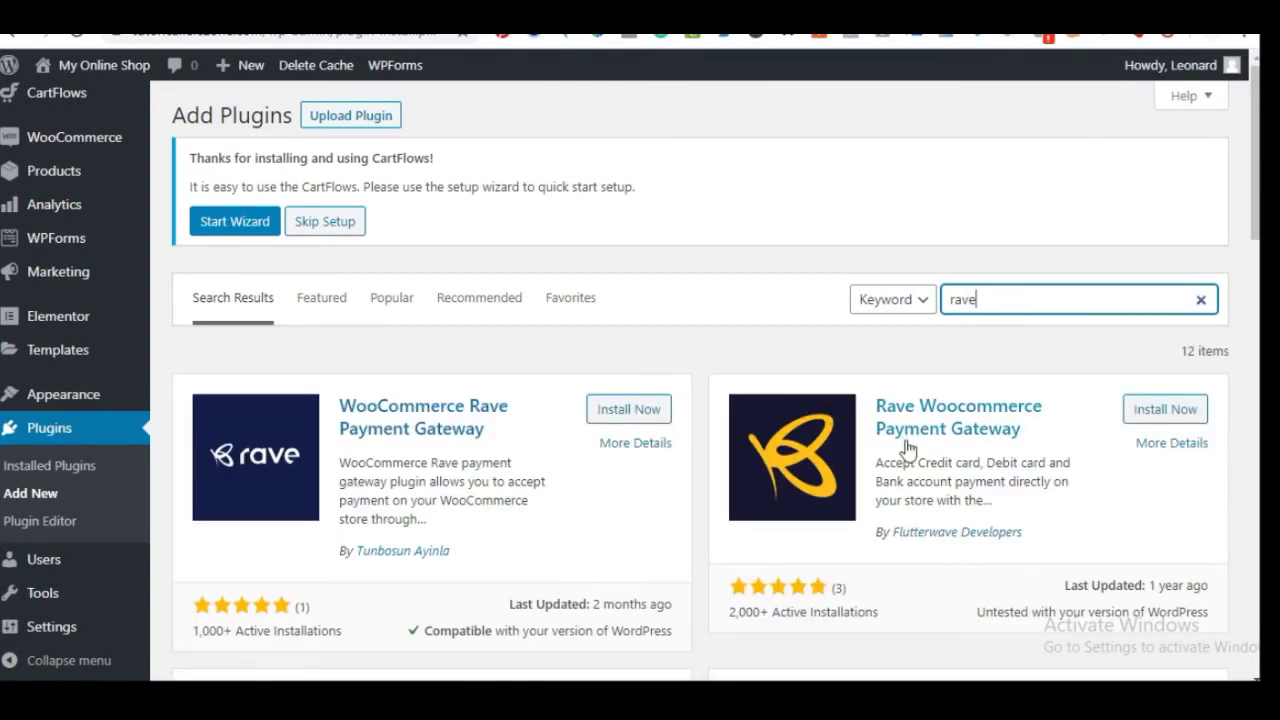
scroll(893, 460, down, 1)
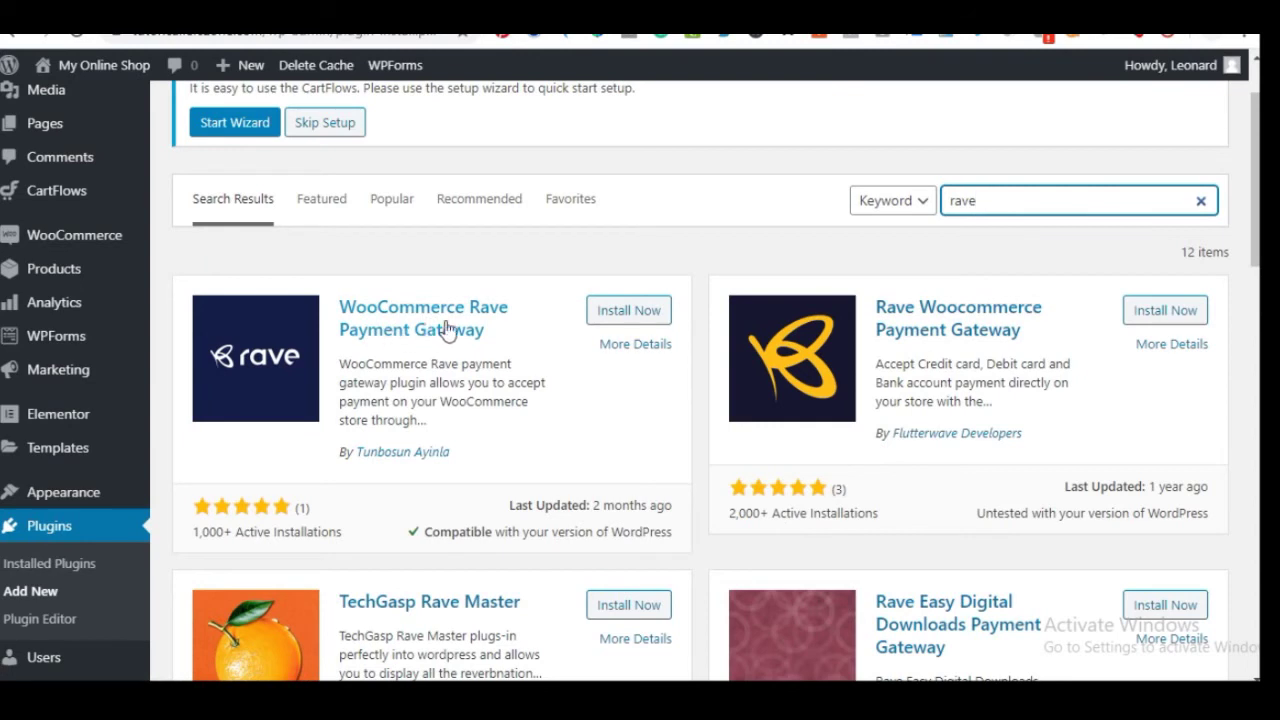
click(615, 318)
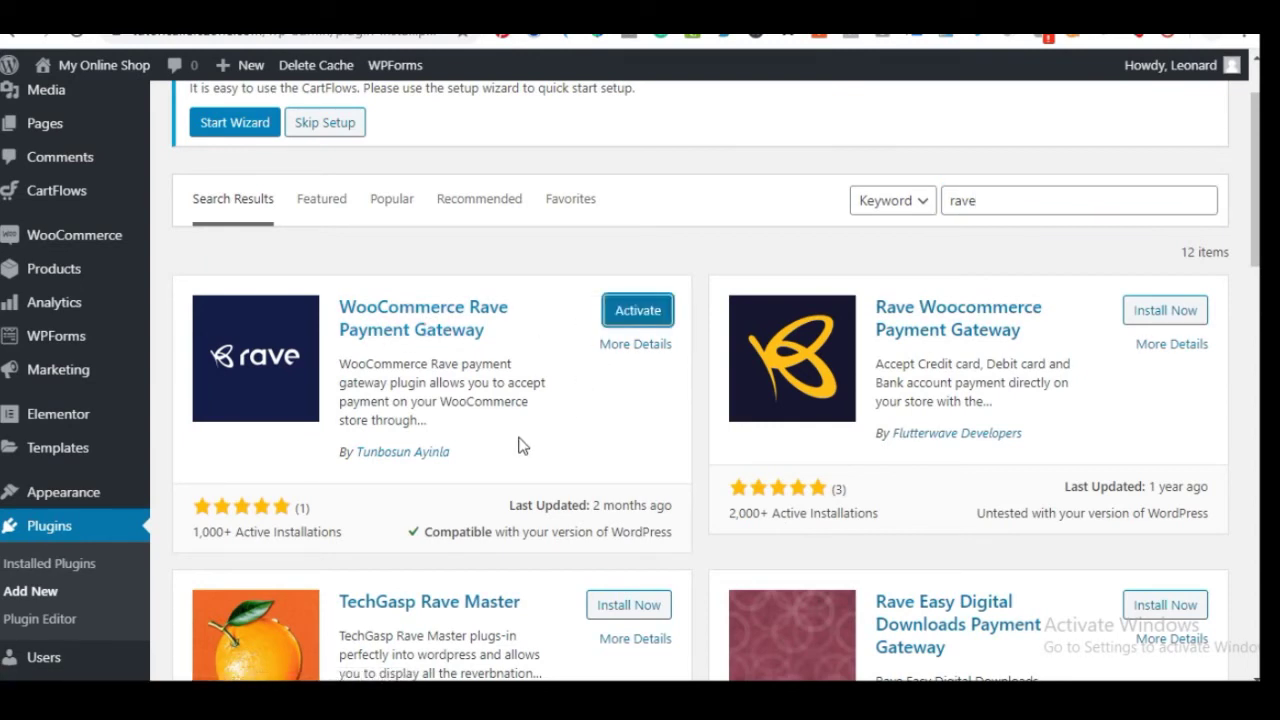
click(635, 312)
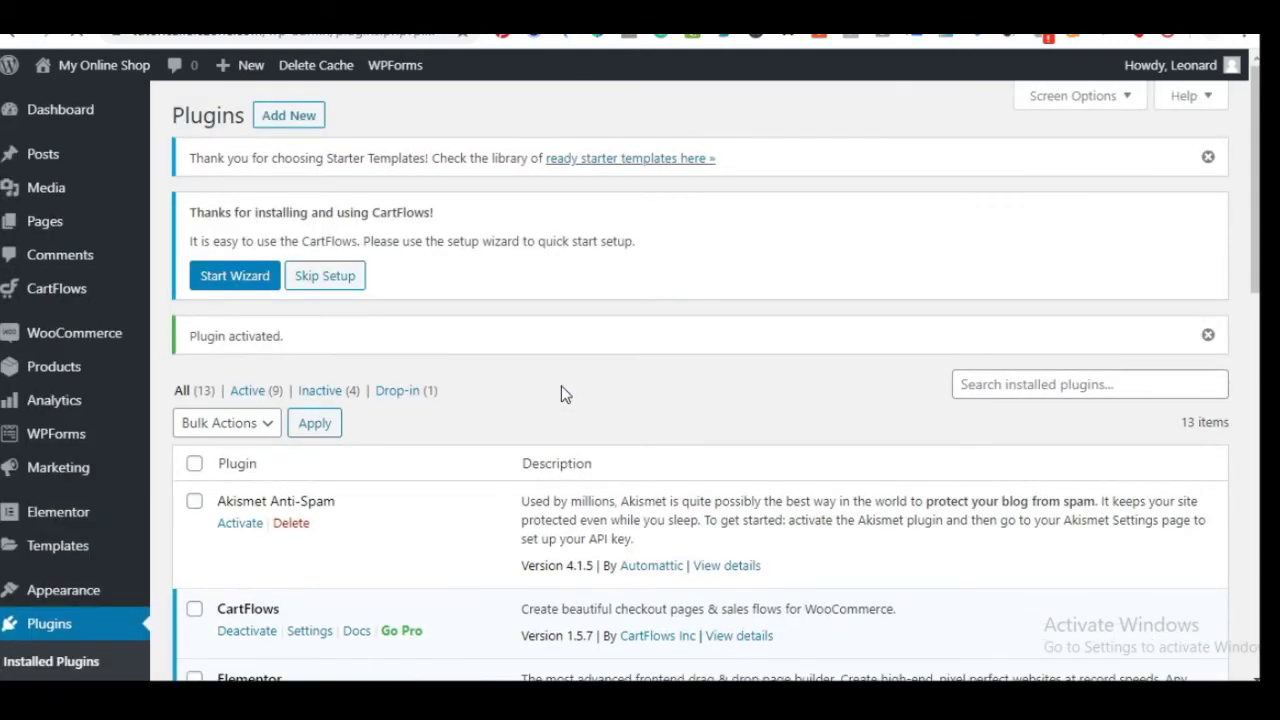
scroll(526, 420, down, 5)
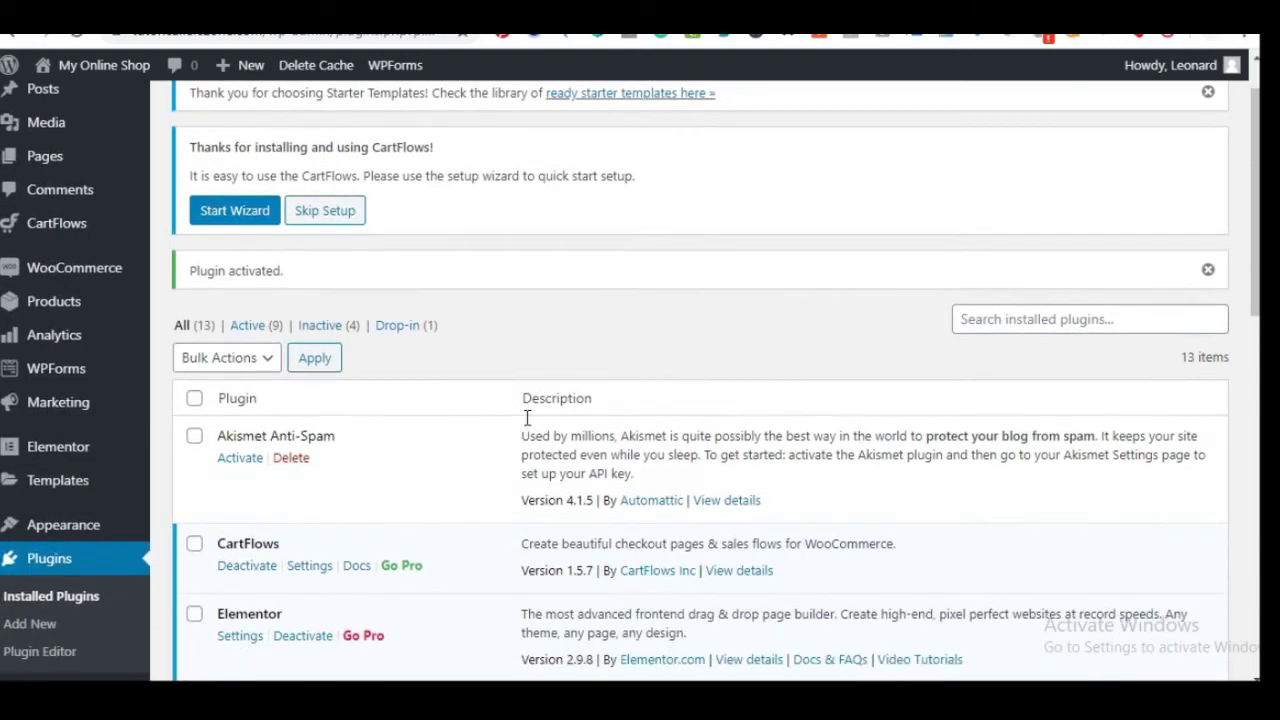
scroll(508, 399, up, 5)
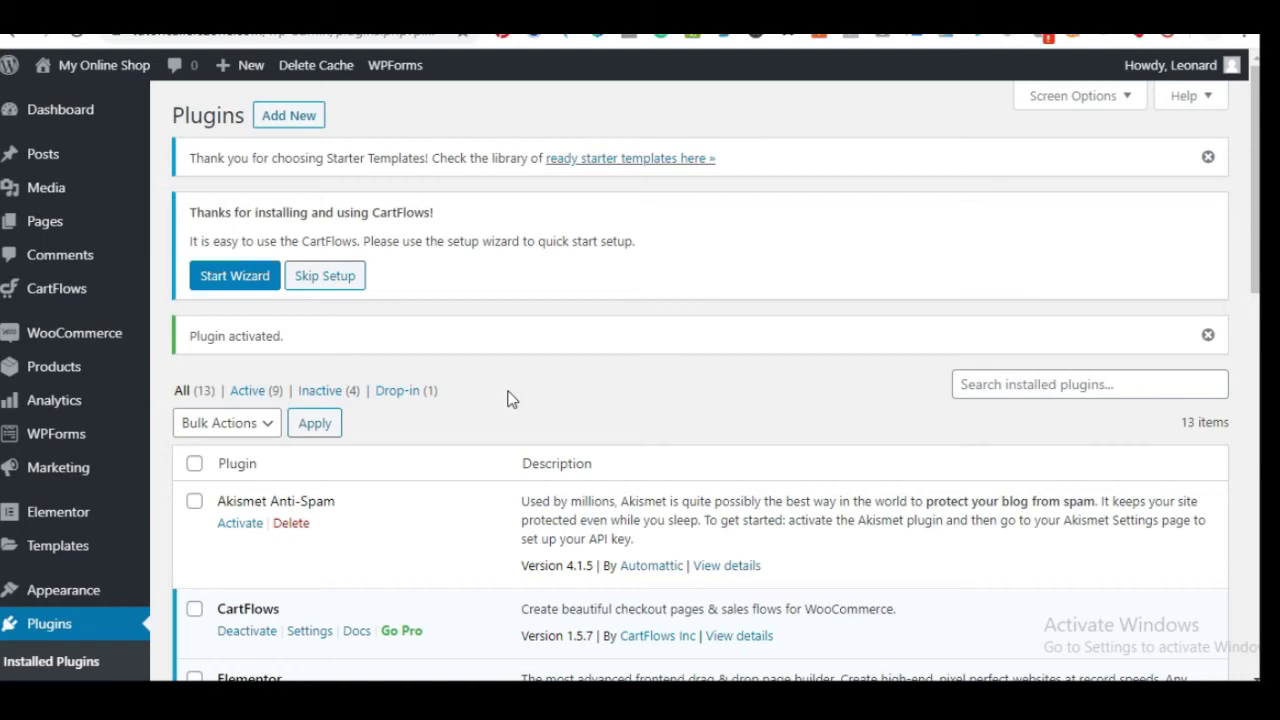
scroll(484, 418, down, 5)
scroll(449, 454, up, 5)
mouse_move(80, 345)
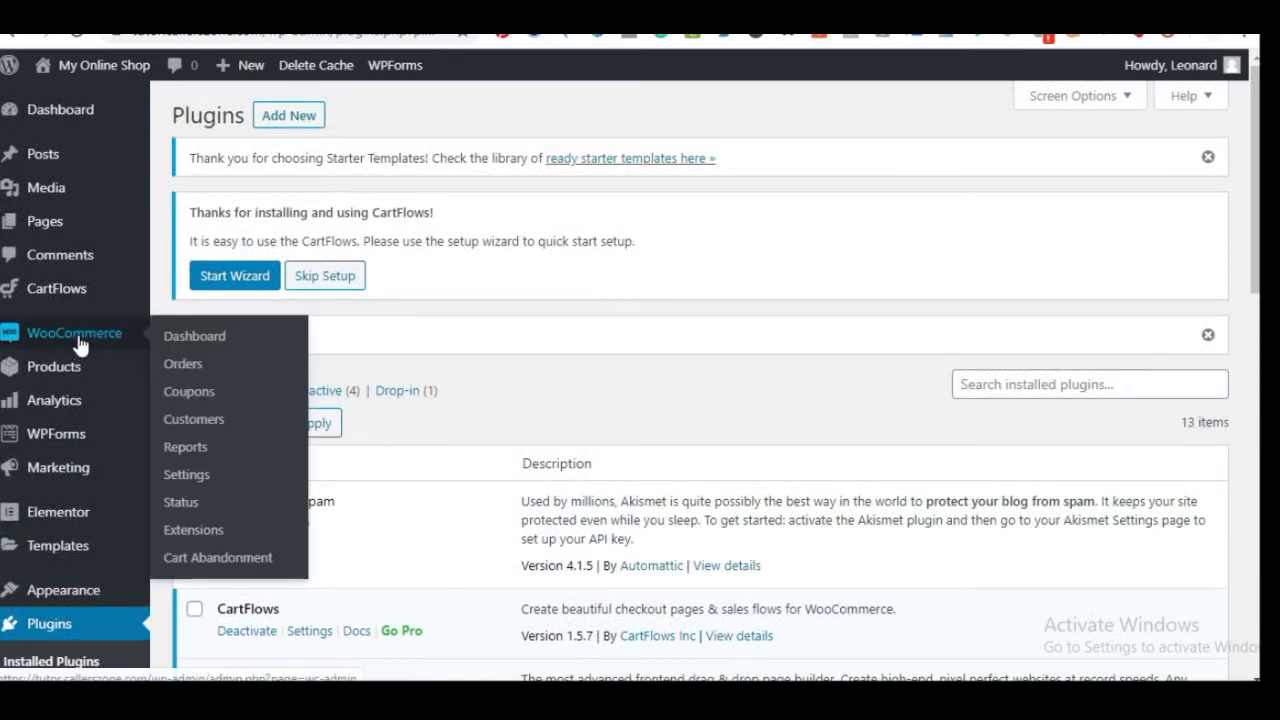
click(203, 472)
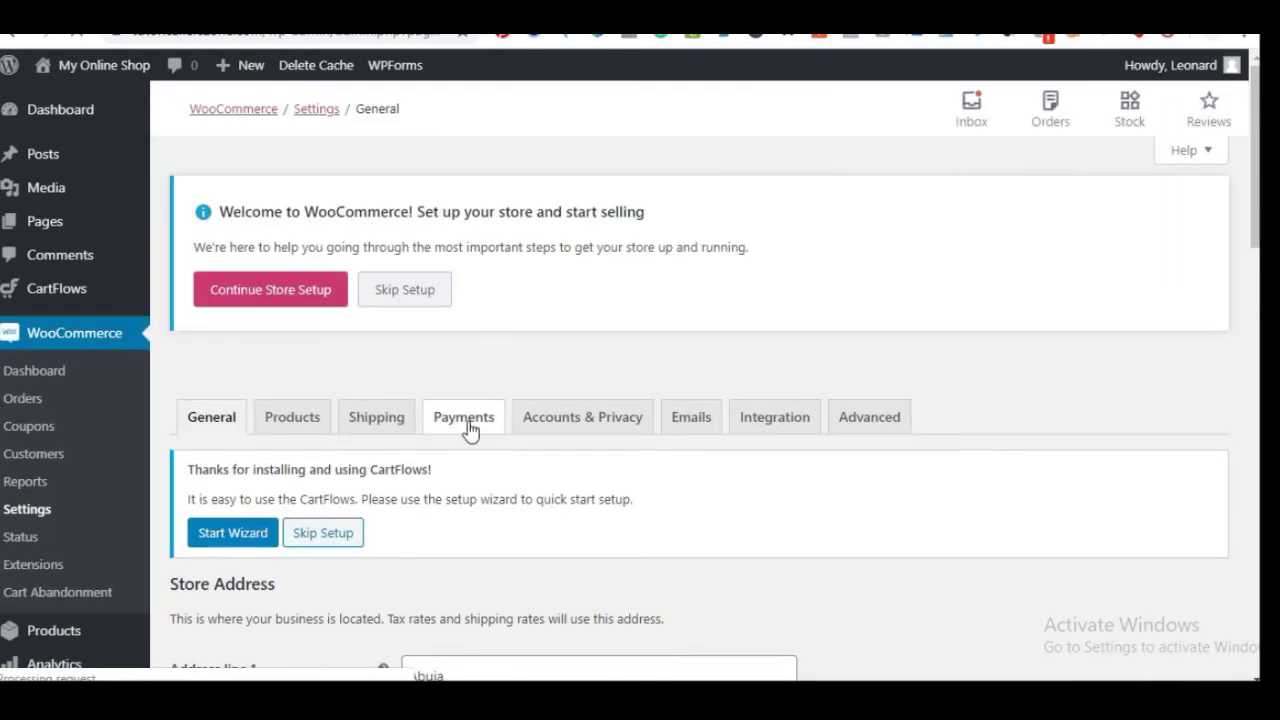
Switch on the Enabled toggle for Rave by Flutterwave in the Payments tab and view its settings
click(466, 426)
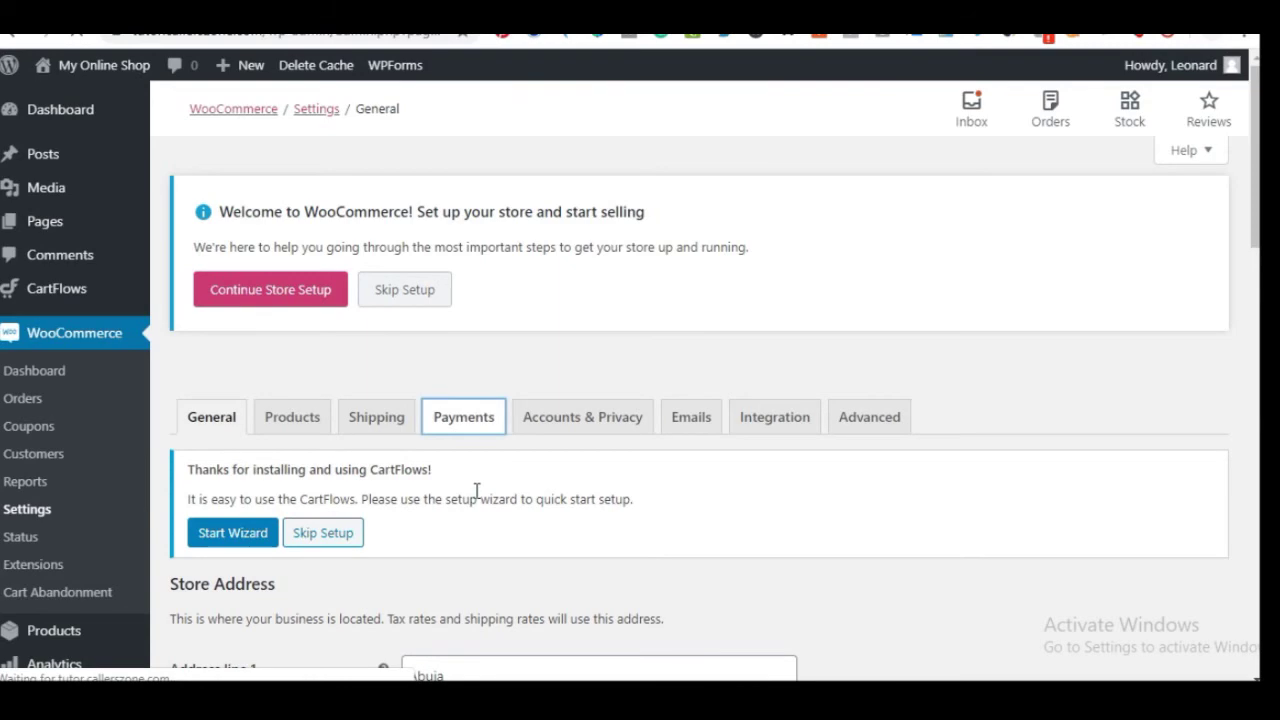
scroll(477, 495, down, 4)
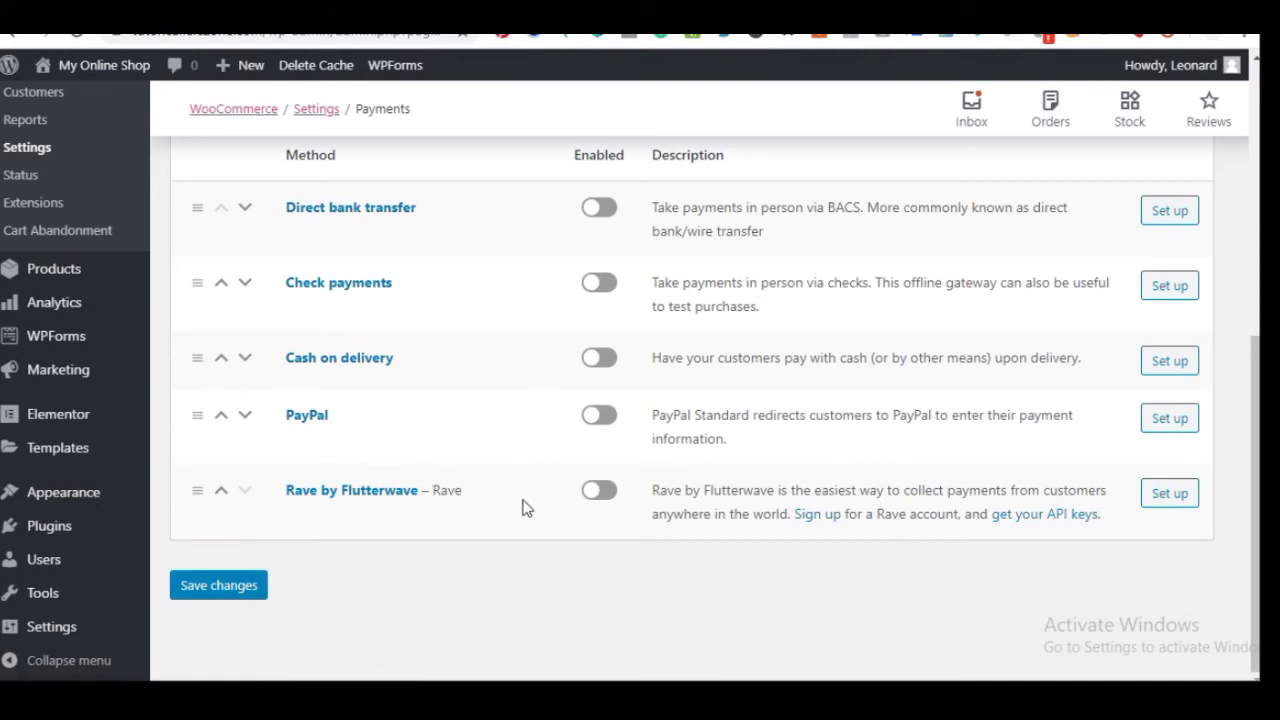
click(596, 495)
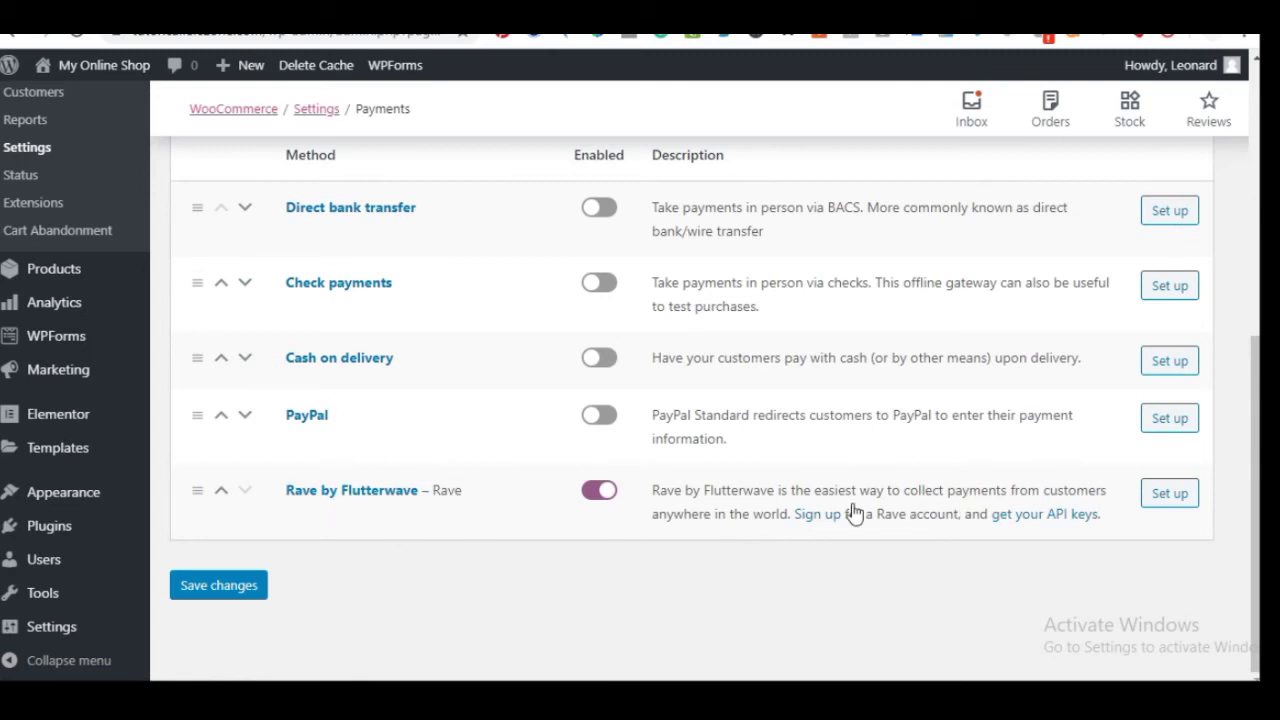
click(1170, 494)
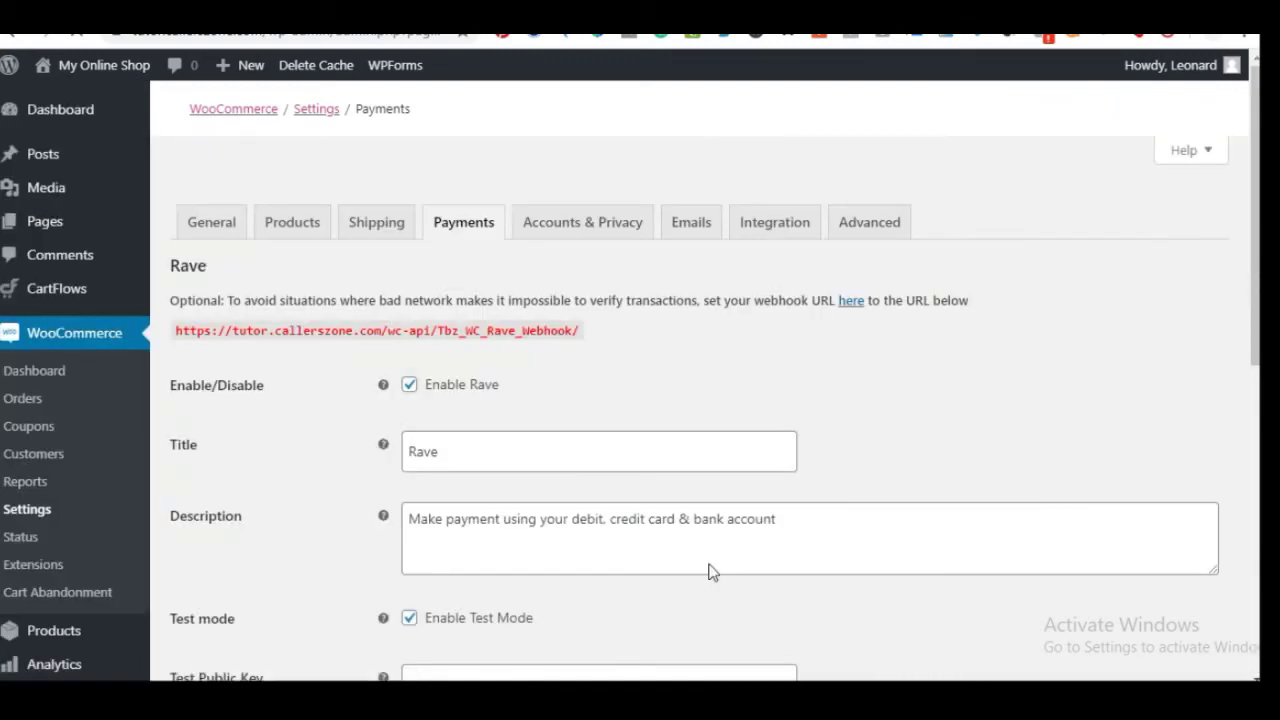
Review the Rave settings (test mode on, key fields empty), then switch to the Flutterwave tab
scroll(548, 574, down, 4)
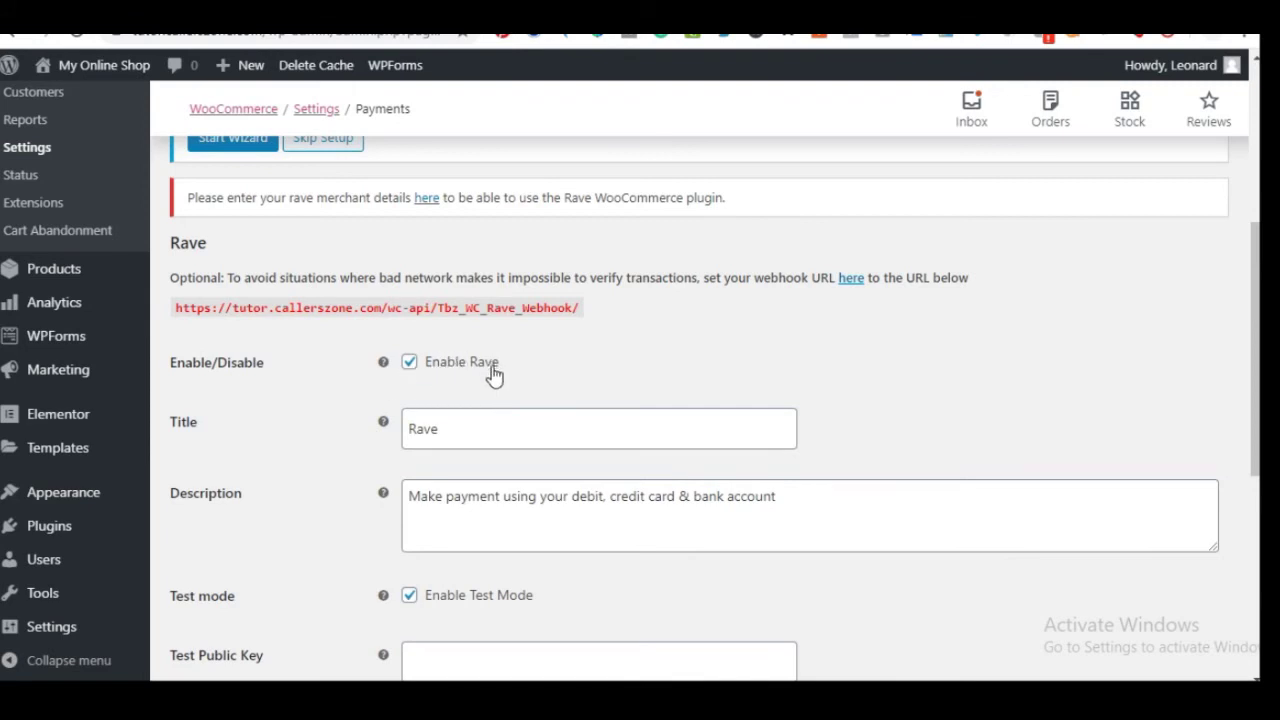
scroll(487, 368, down, 1)
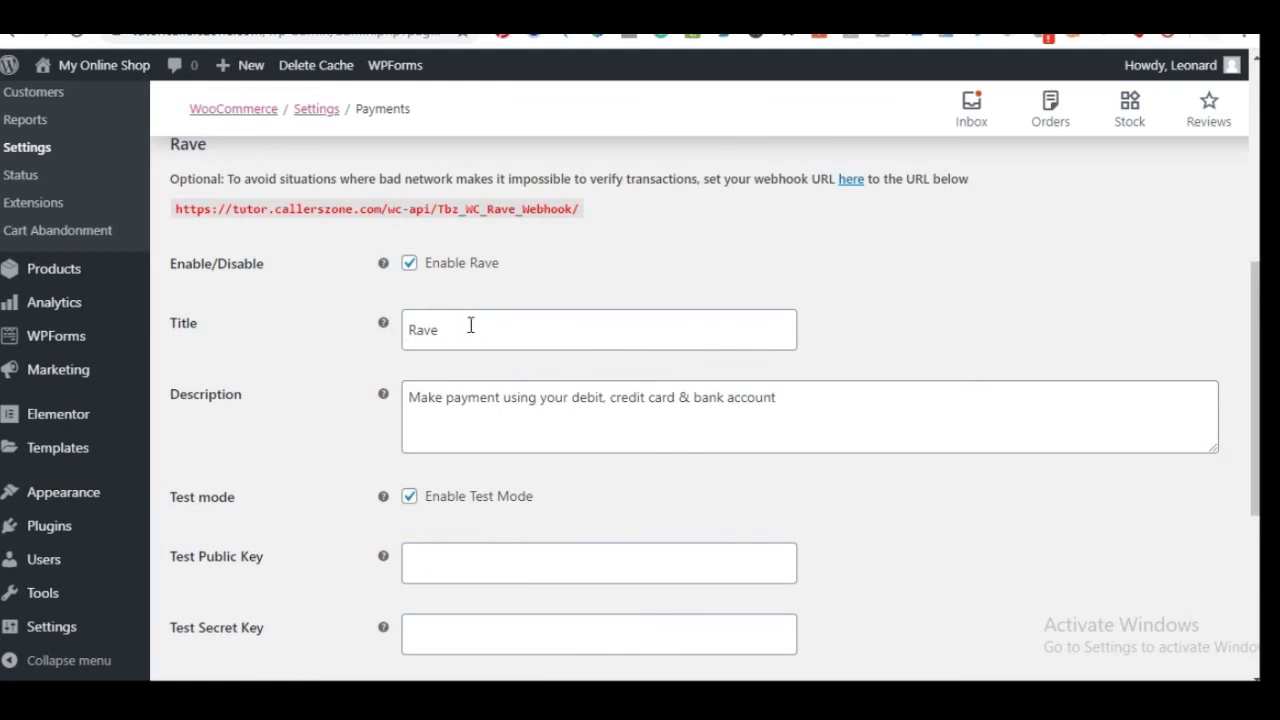
scroll(483, 399, down, 1)
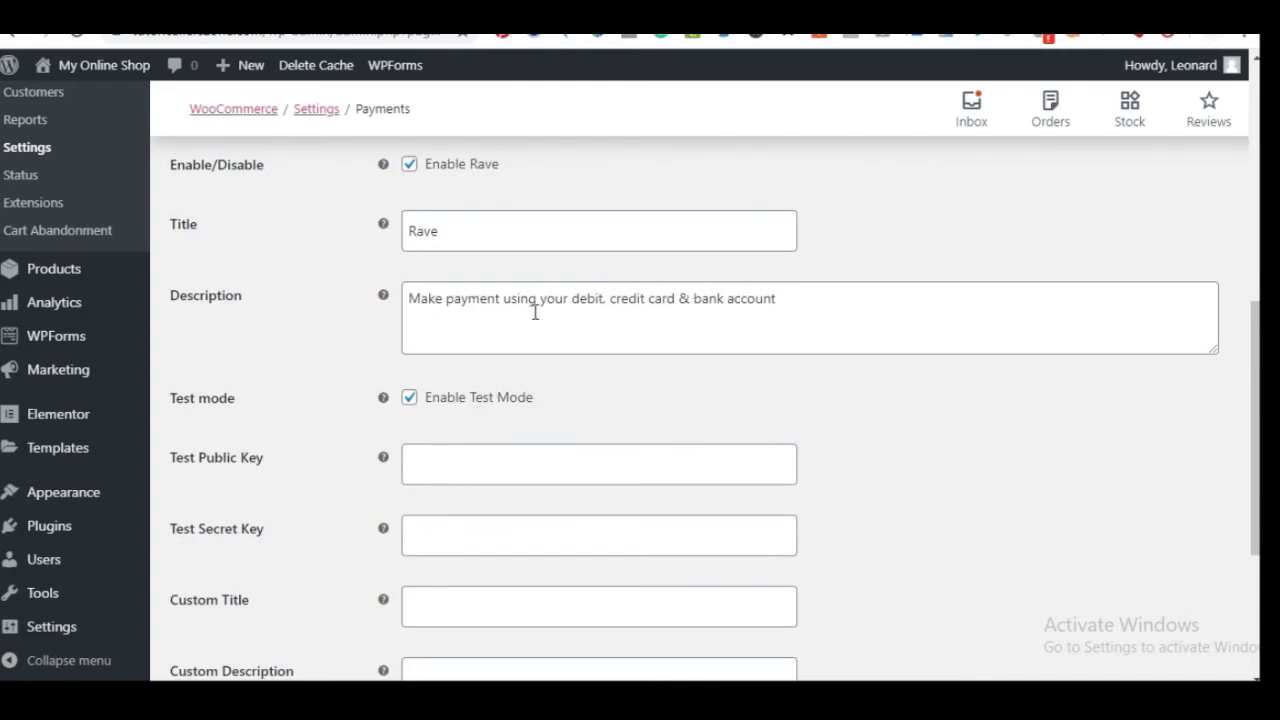
scroll(477, 346, down, 1)
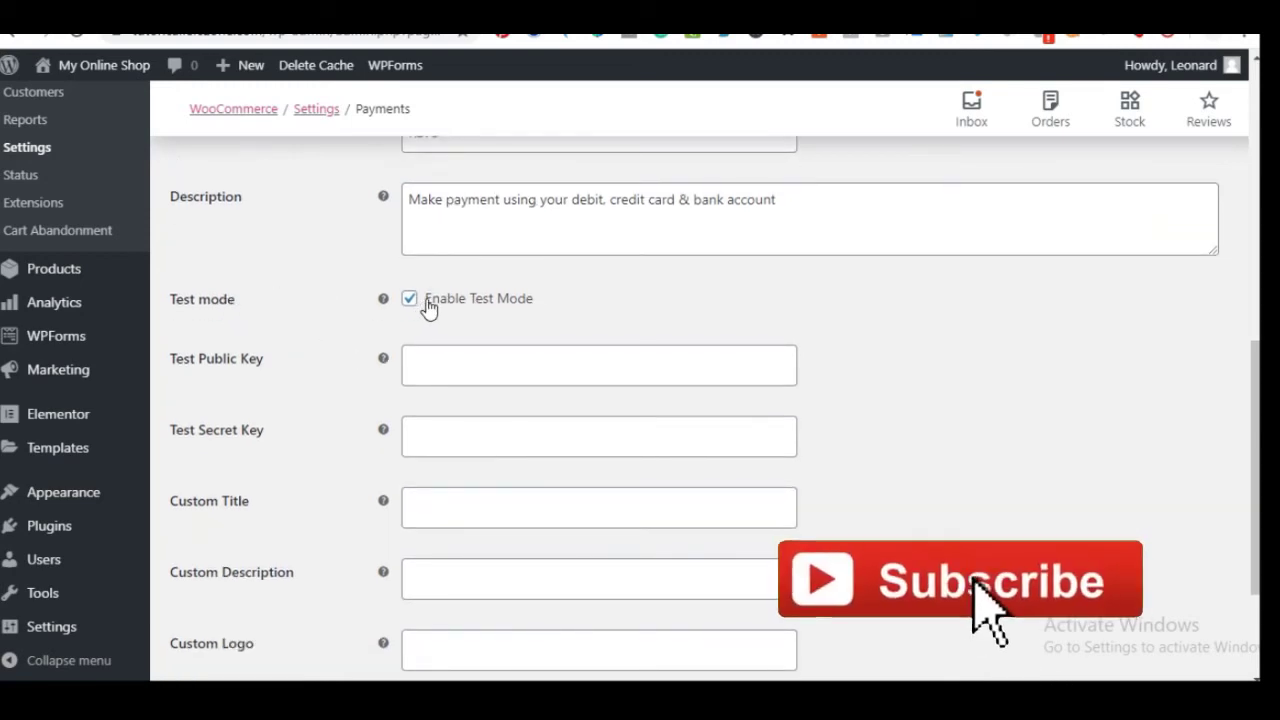
scroll(428, 340, down, 2)
scroll(428, 366, up, 2)
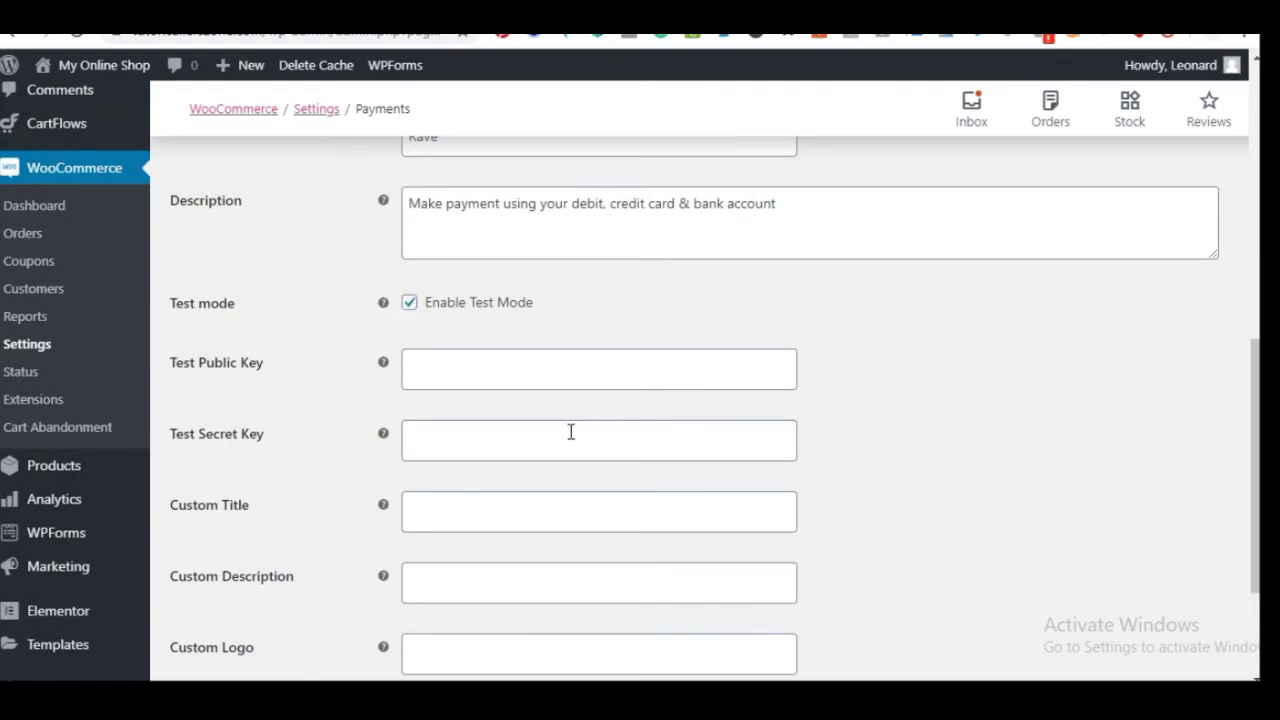
scroll(473, 419, down, 1)
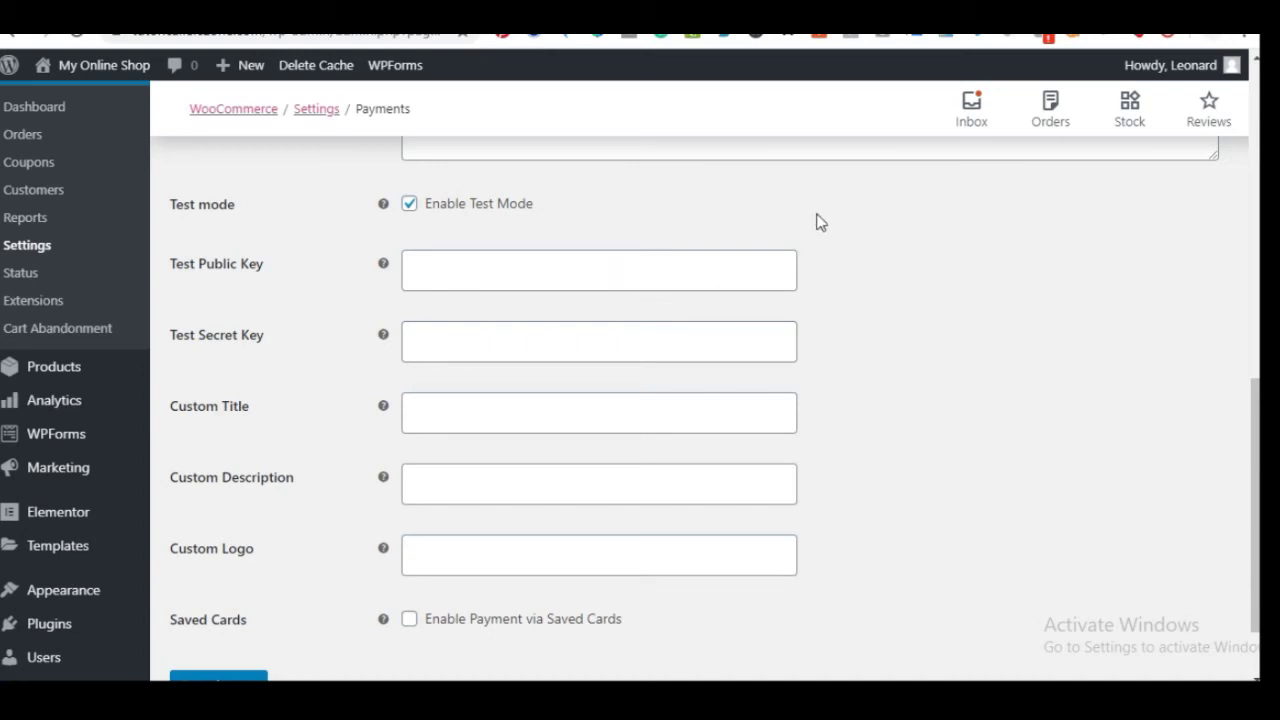
key(ctrl+Tab)
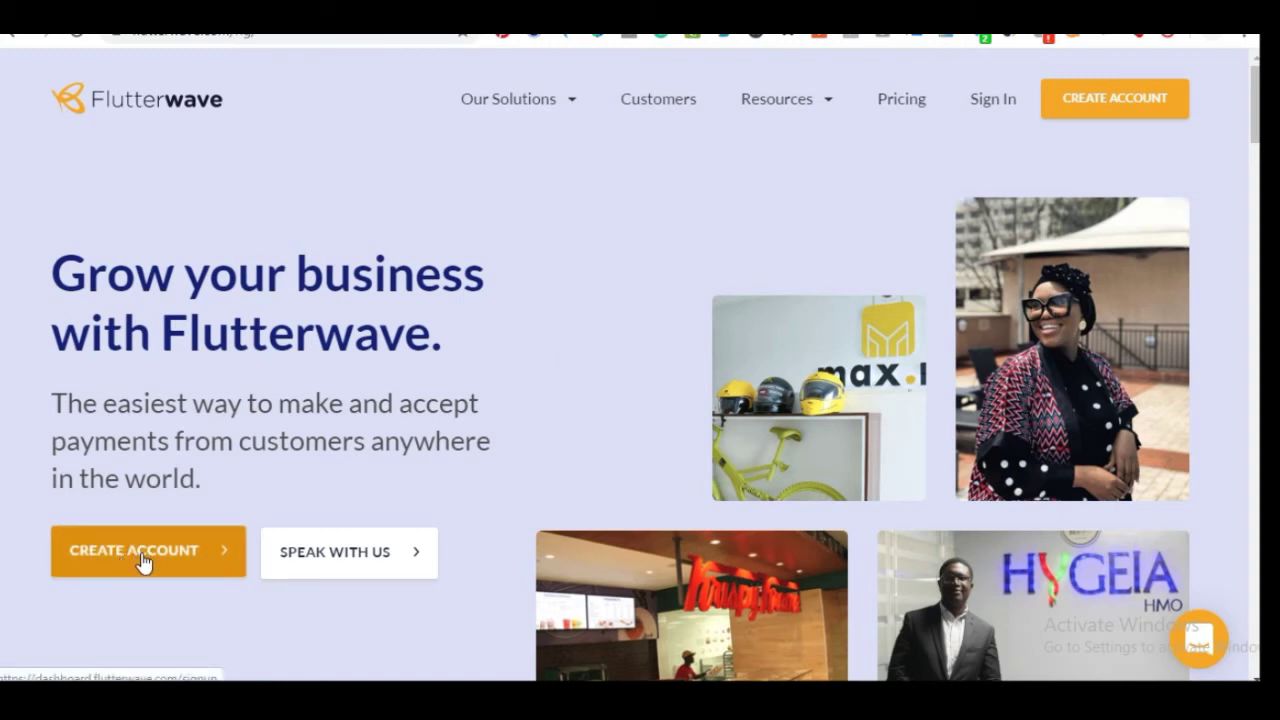
Sign in from the Flutterwave homepage to reach the dashboard's API keys settings
scroll(394, 406, down, 3)
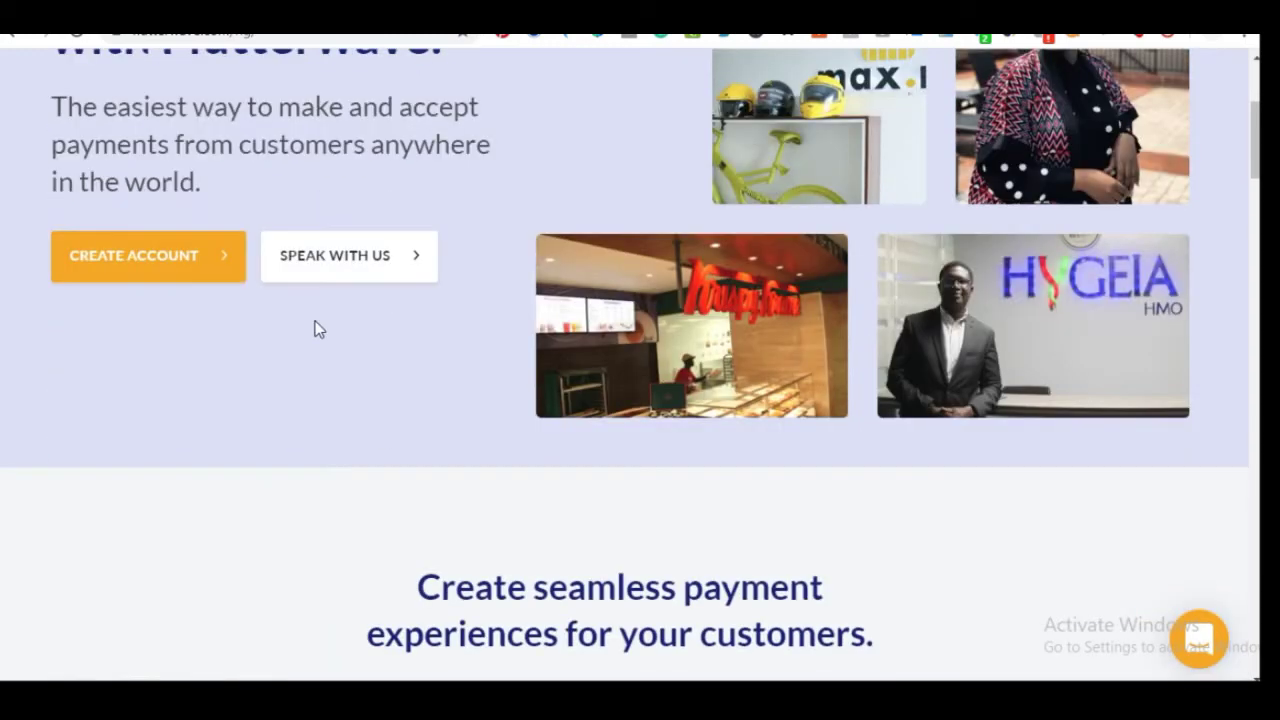
scroll(231, 385, up, 3)
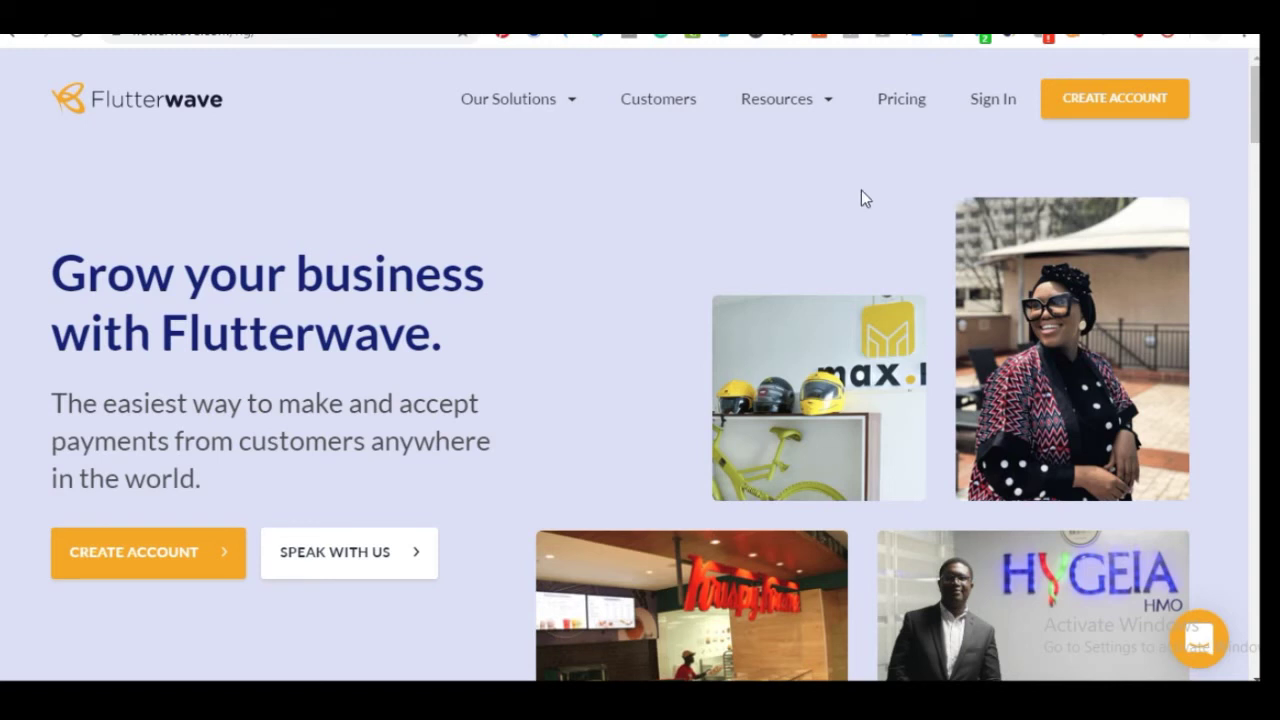
click(989, 104)
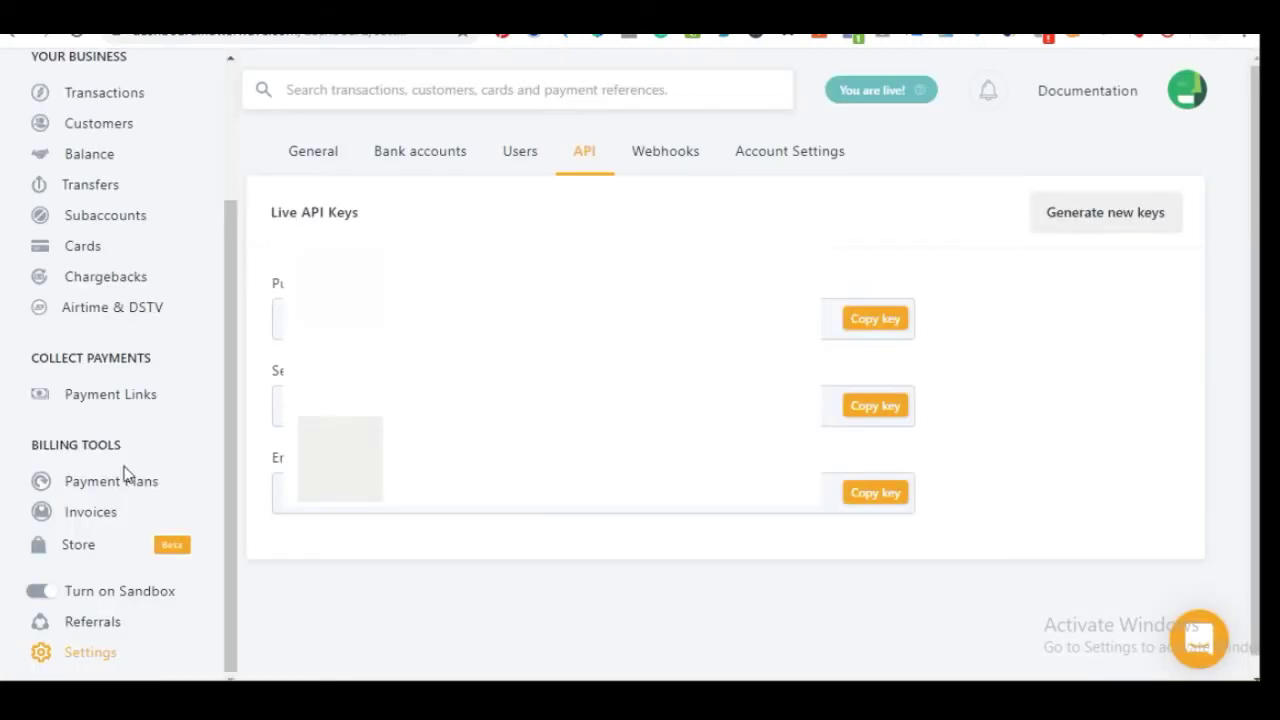
Copy the live Flutterwave public key and switch back to the WooCommerce Payments settings
scroll(123, 451, down, 1)
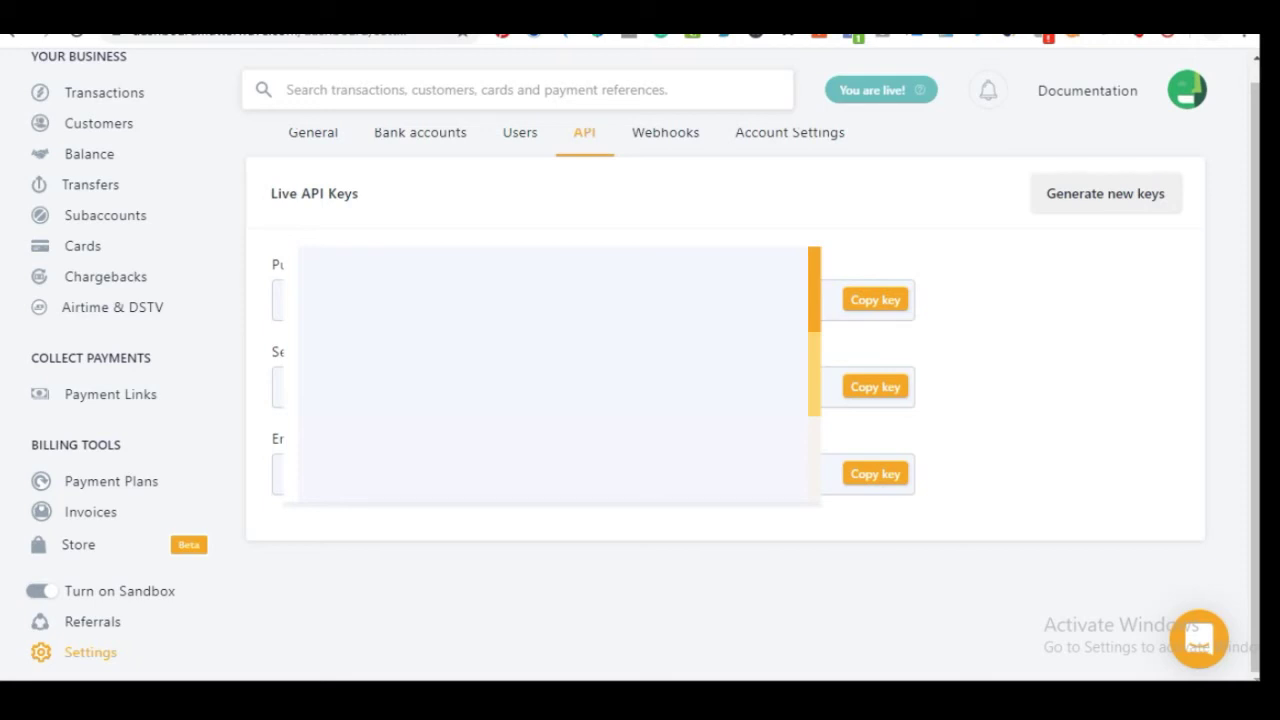
mouse_move(877, 95)
click(876, 310)
key(ctrl+Tab)
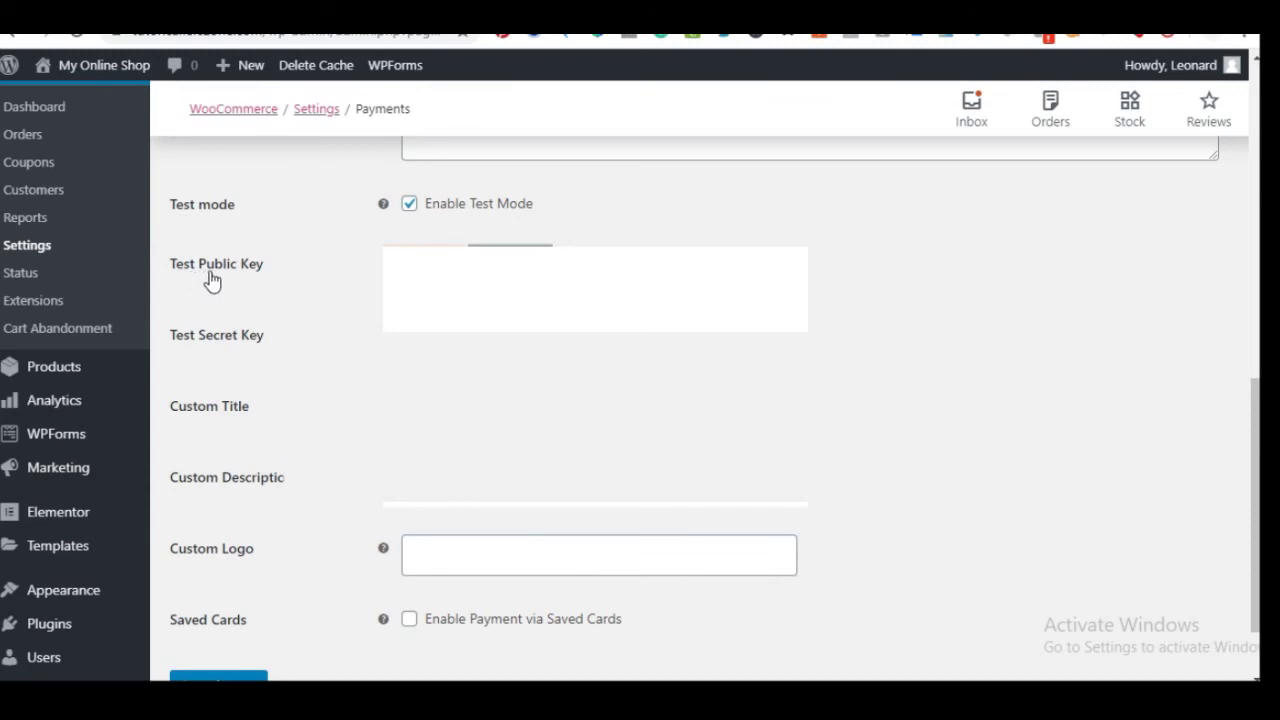
Turn off Rave test mode and copy the live secret key from Flutterwave
click(410, 205)
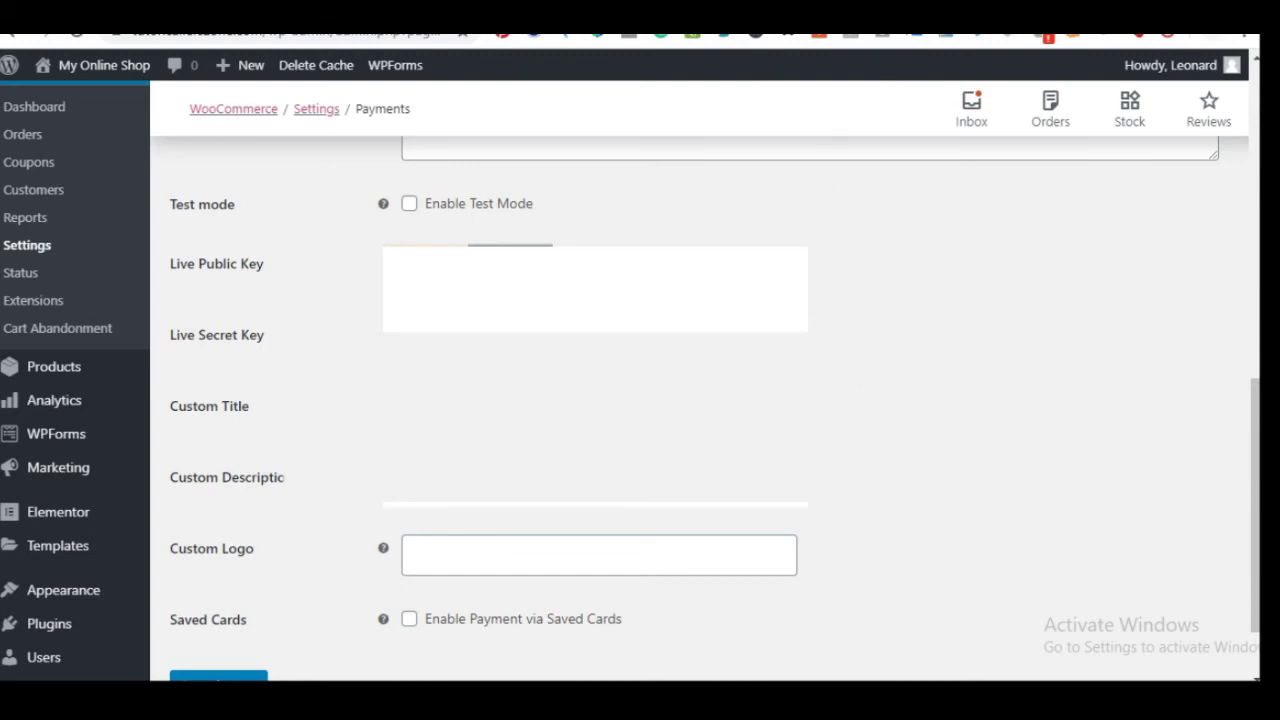
key(ctrl+Tab)
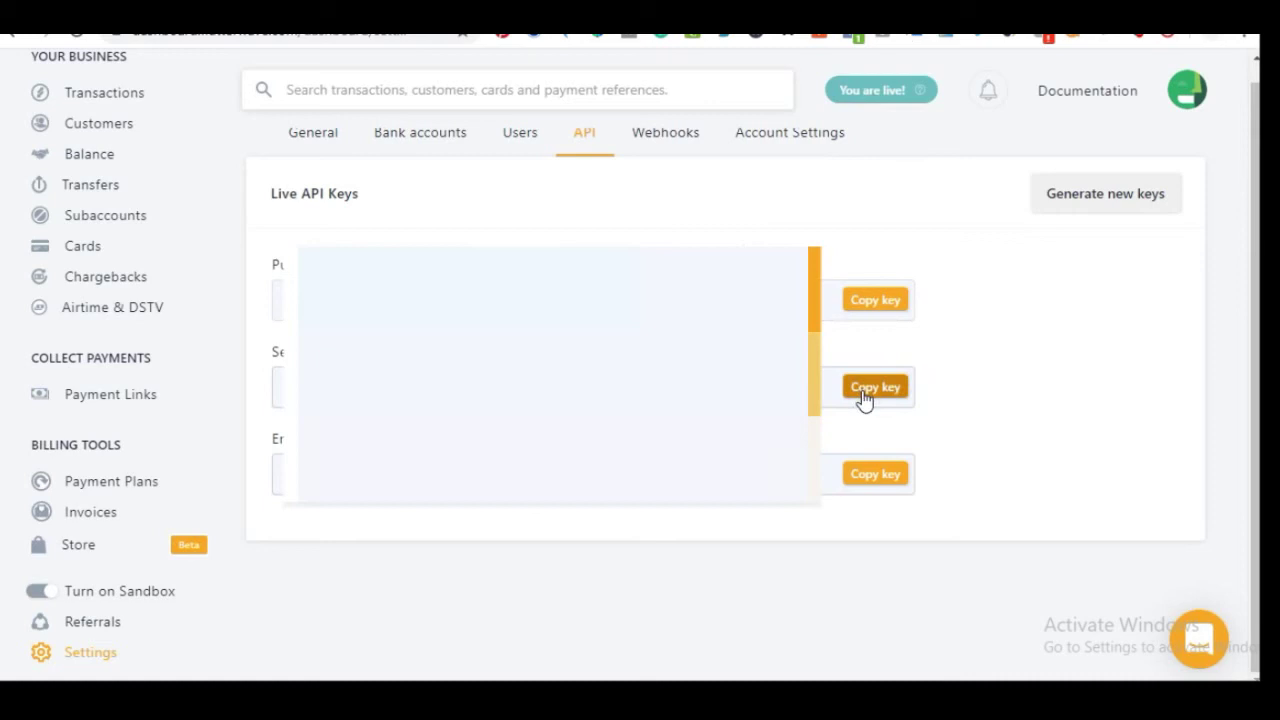
click(866, 396)
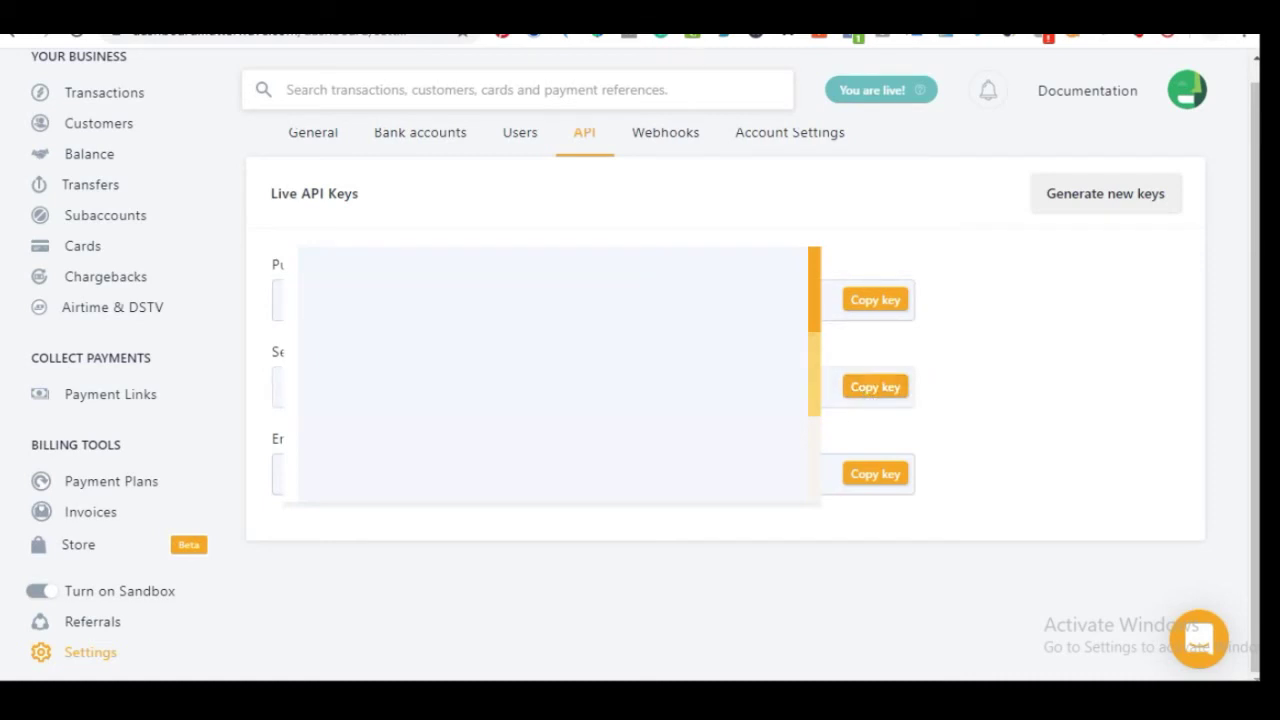
key(ctrl+shift+Tab)
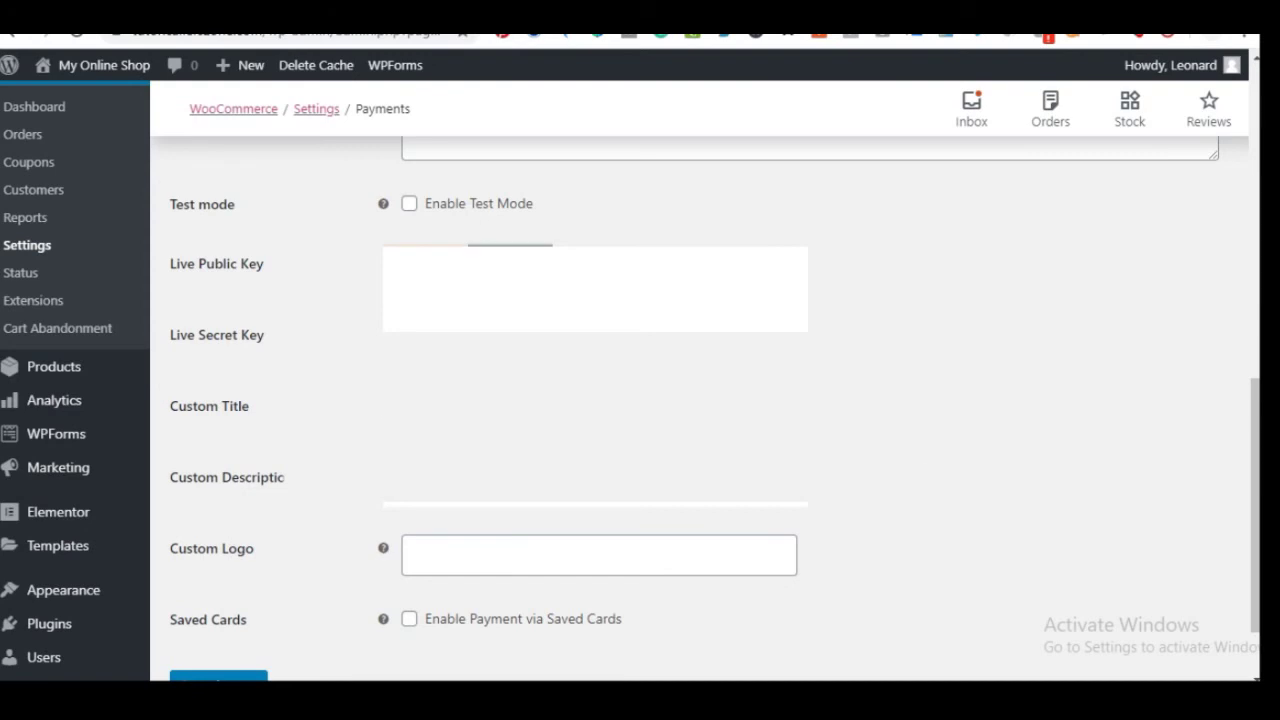
Enable payment via saved cards and save the Rave gateway settings
scroll(537, 402, down, 1)
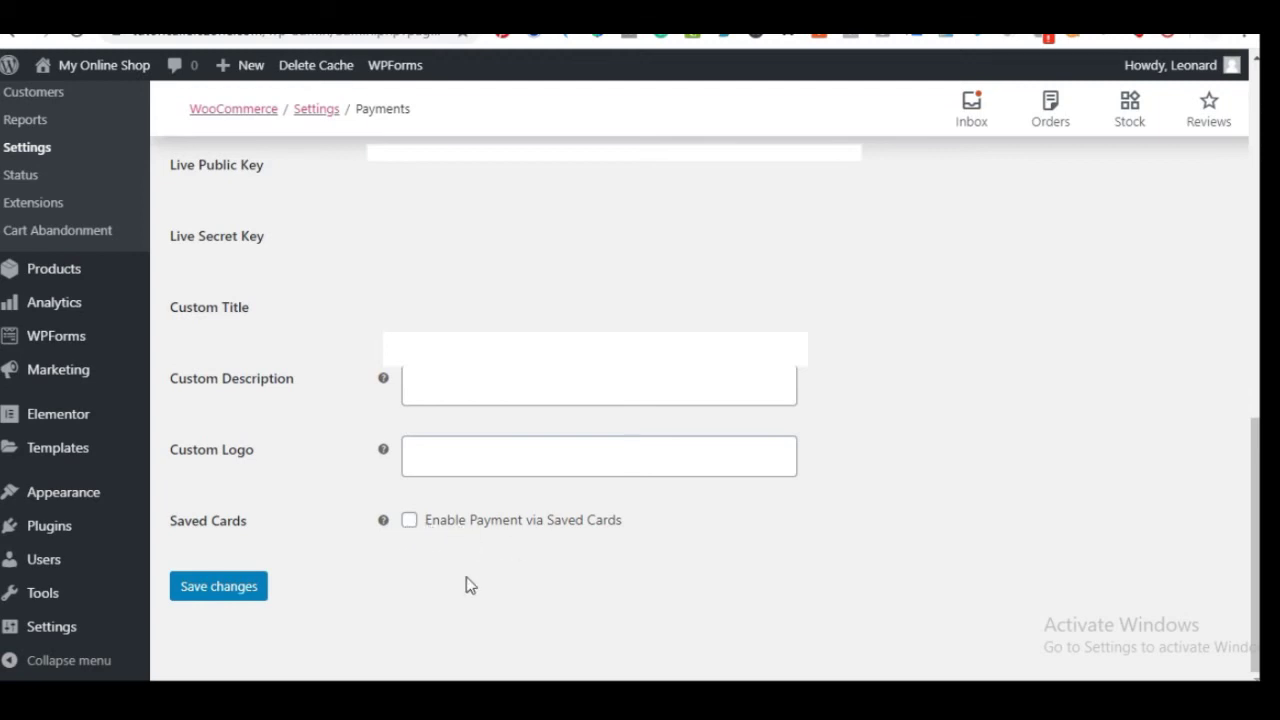
click(409, 522)
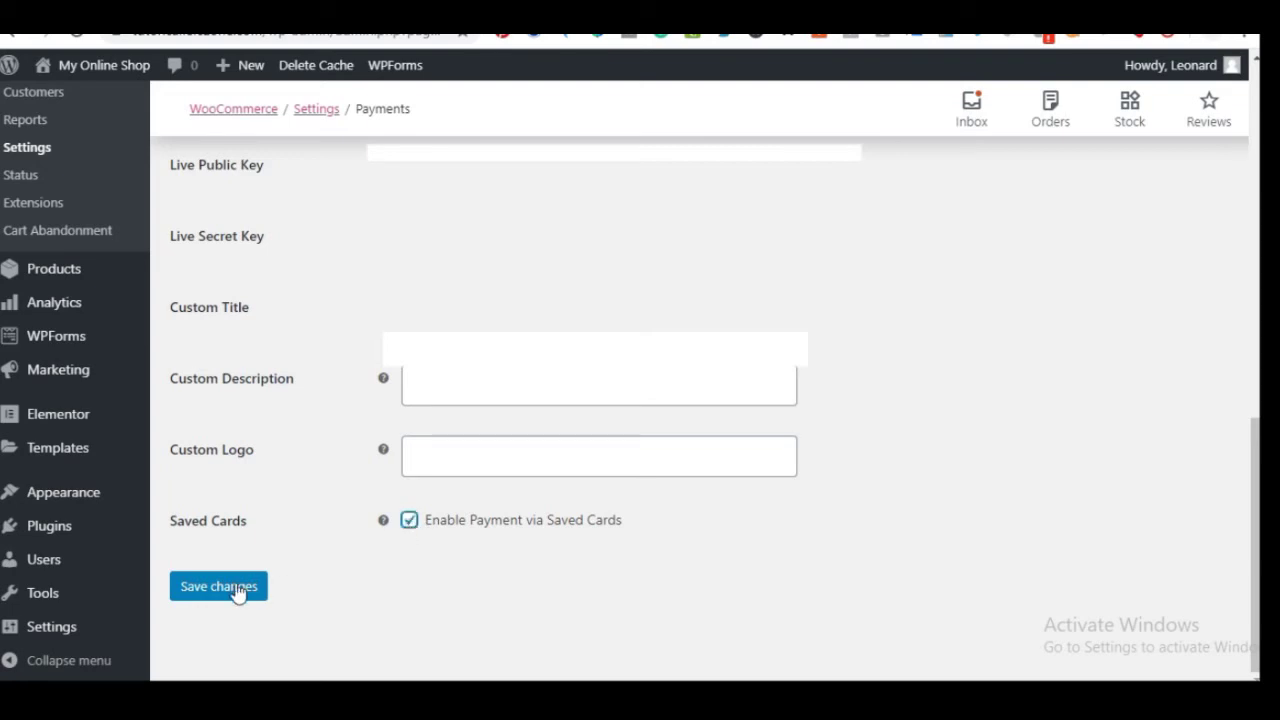
click(229, 593)
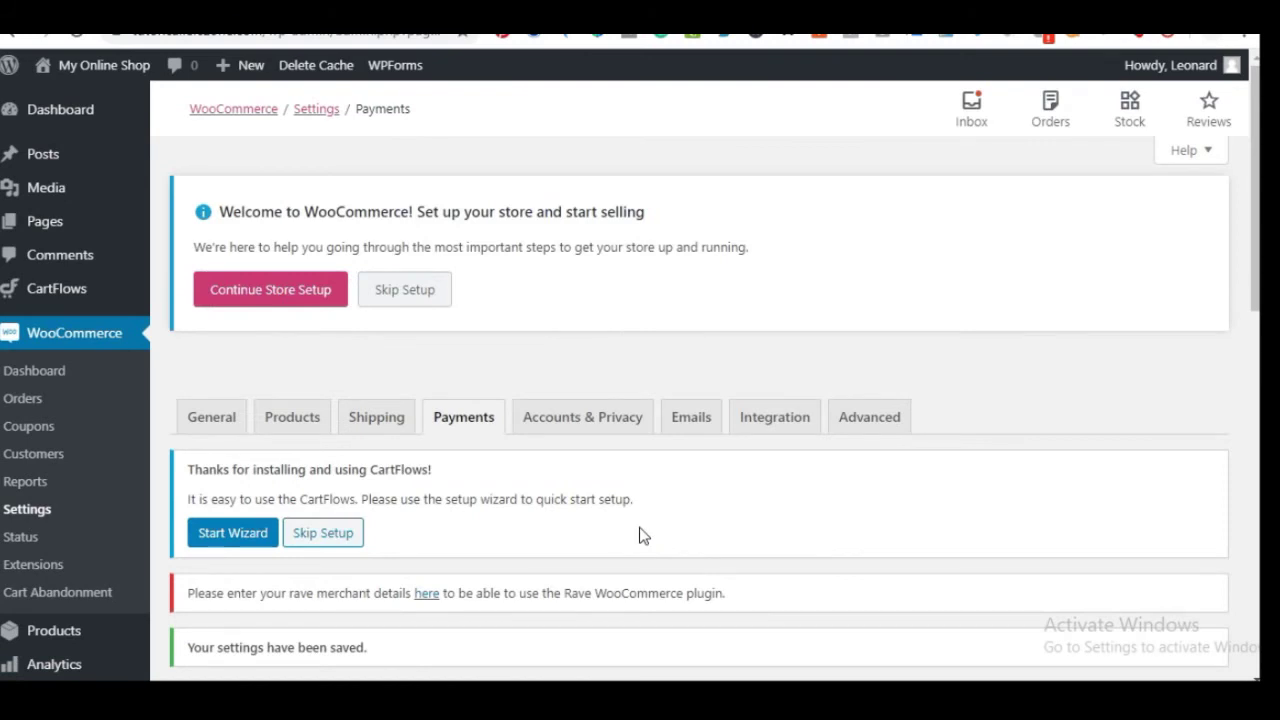
Visit the live store front from the admin bar and browse the Store product listing
click(125, 66)
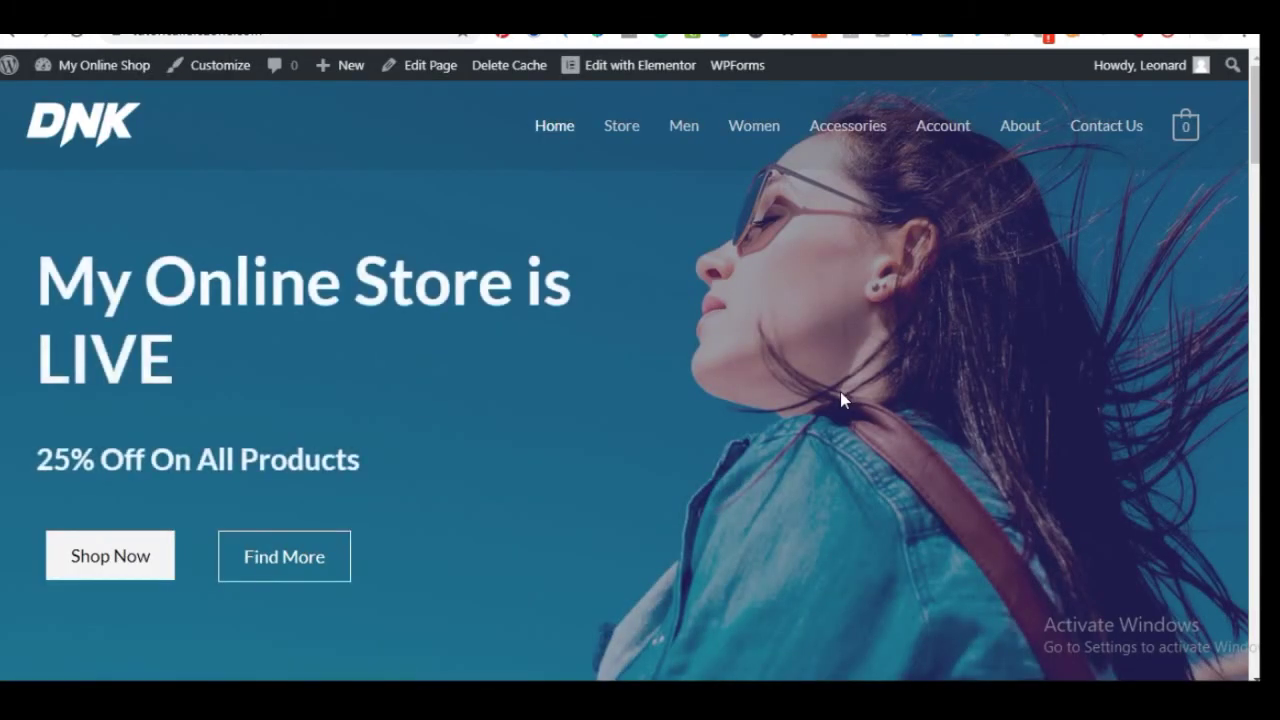
click(626, 136)
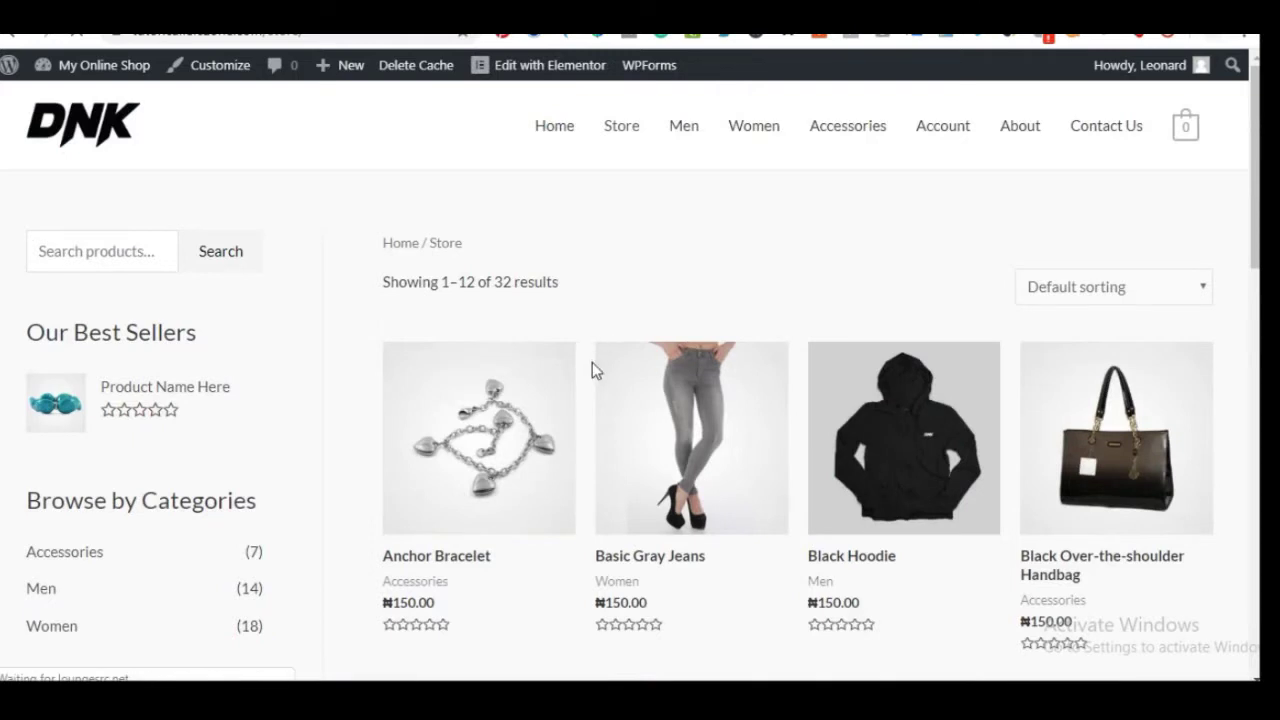
scroll(592, 366, down, 2)
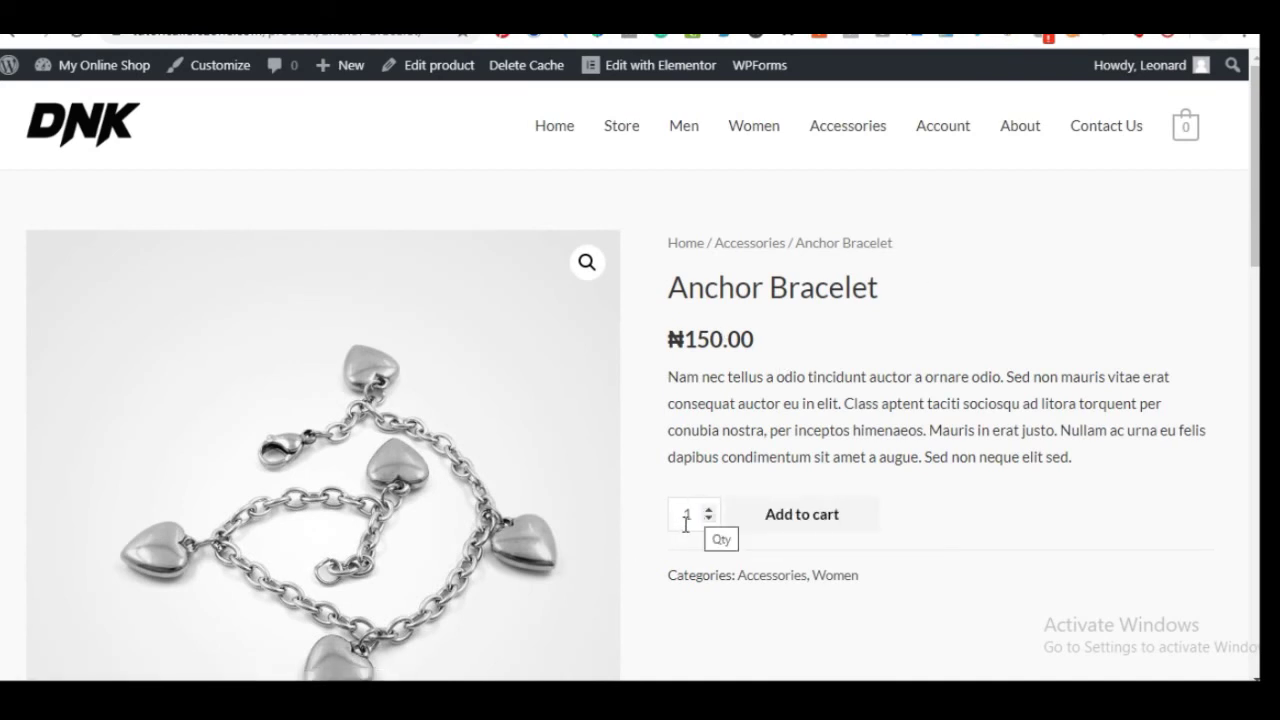
Add one Anchor Bracelet to the cart and view the ₦150.00 subtotal and total
click(780, 538)
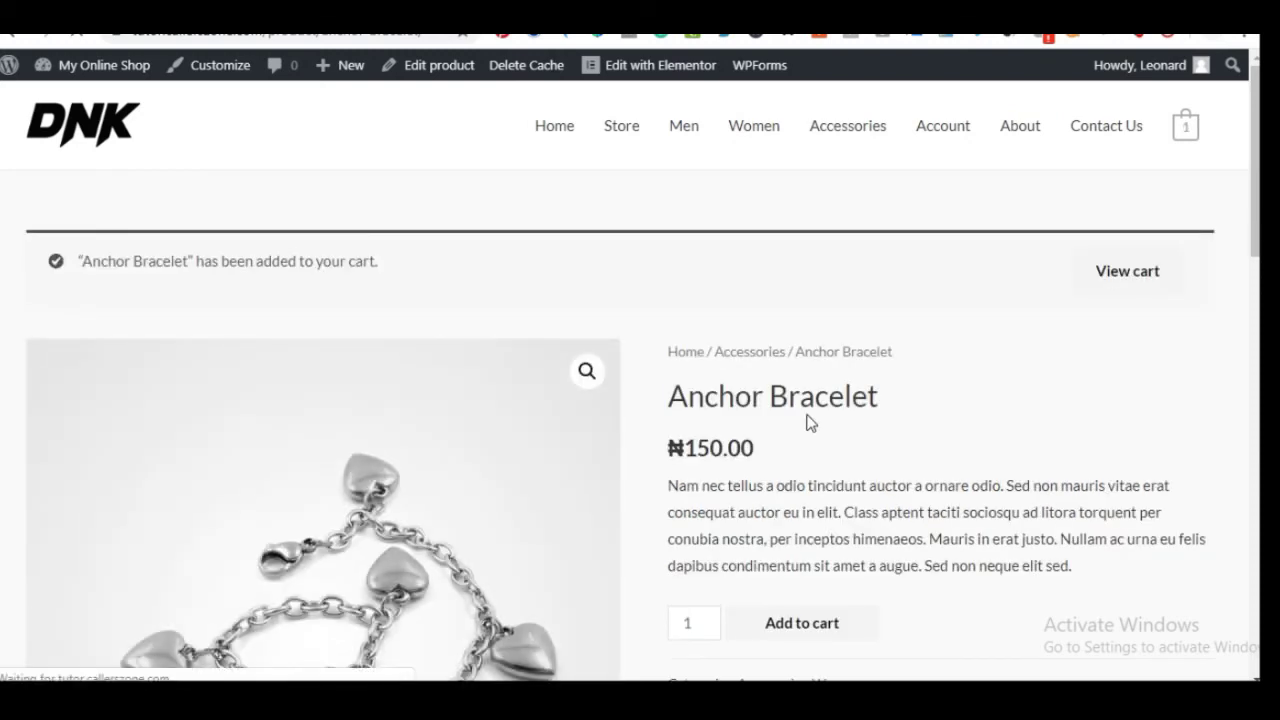
mouse_move(1185, 130)
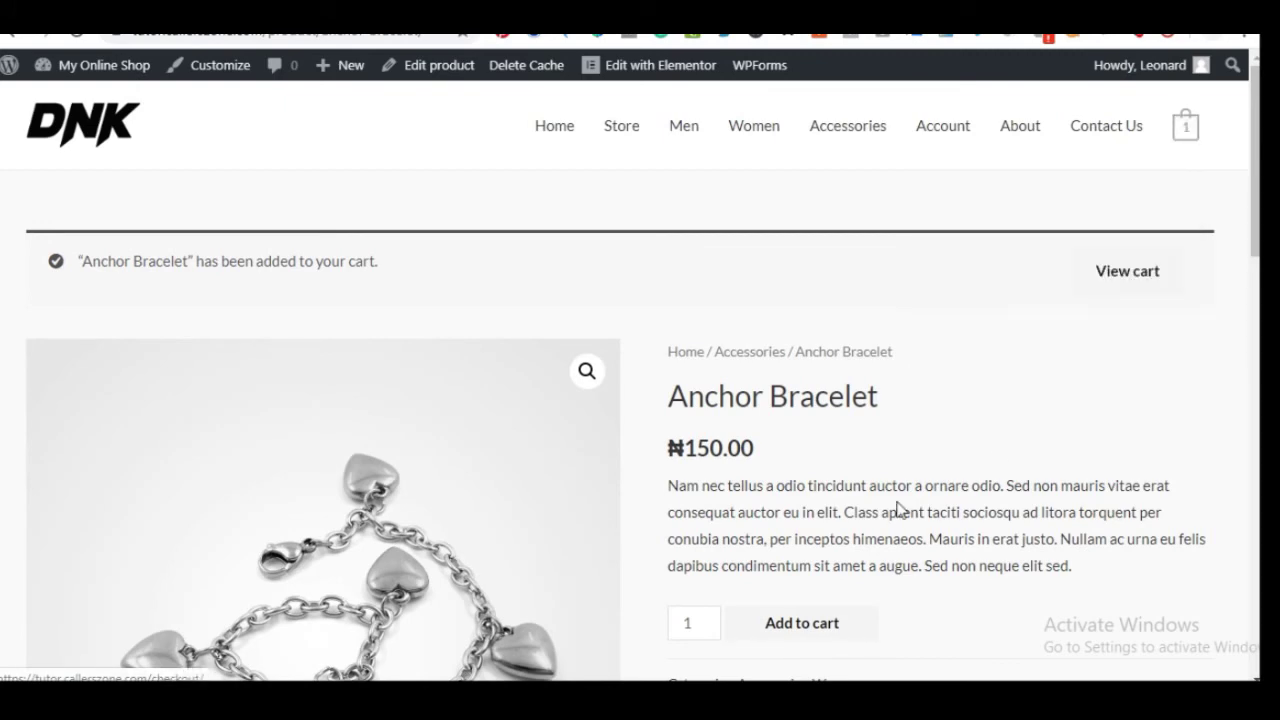
scroll(877, 523, down, 8)
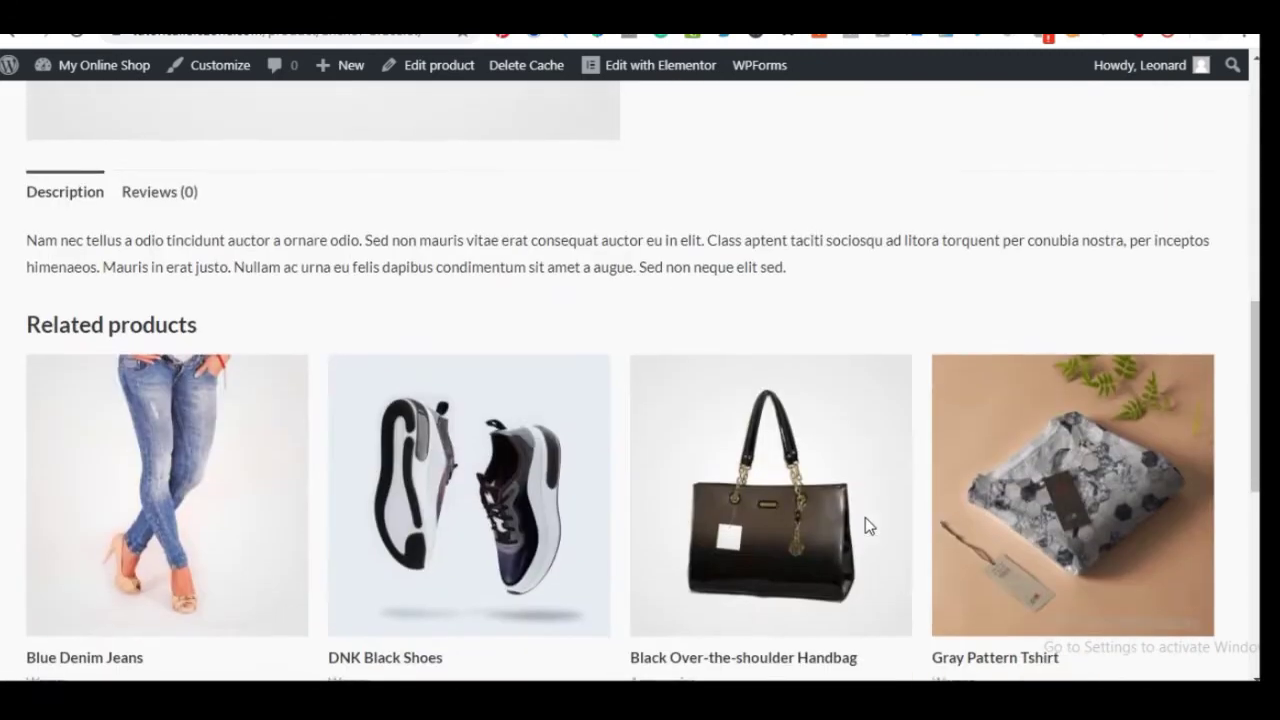
scroll(865, 517, down, 5)
scroll(700, 410, down, 1)
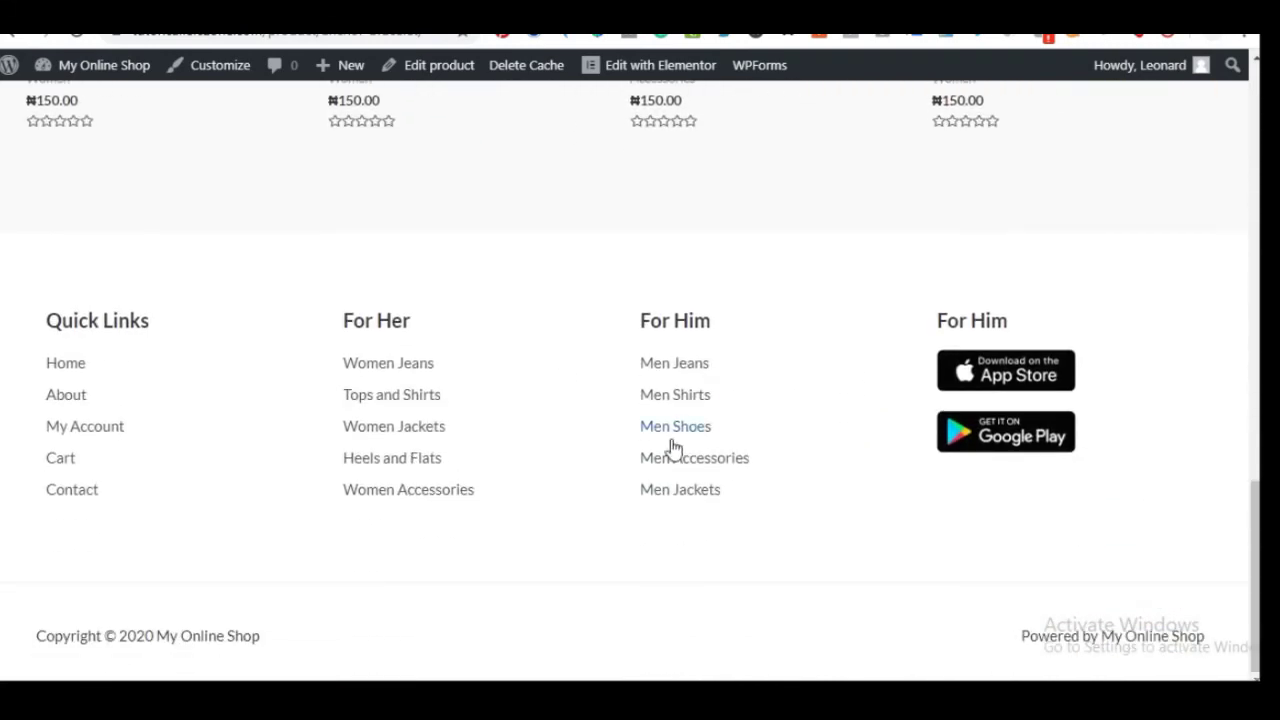
scroll(673, 447, up, 14)
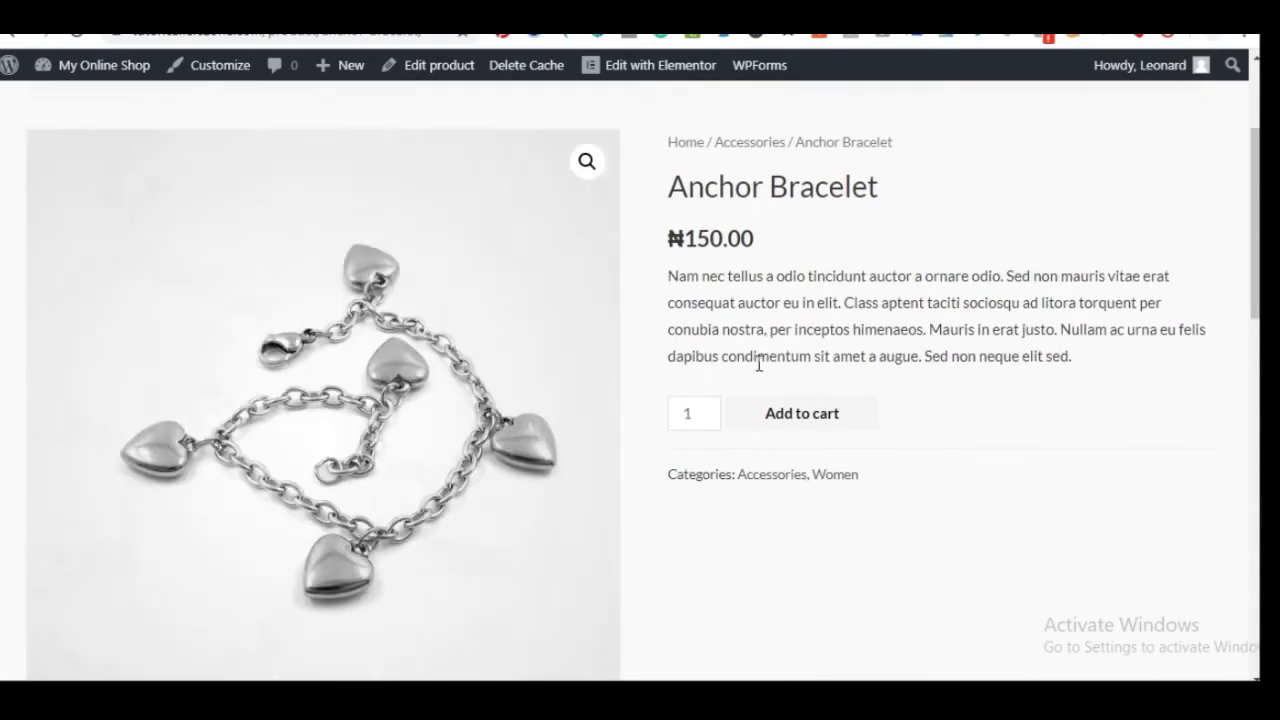
click(808, 422)
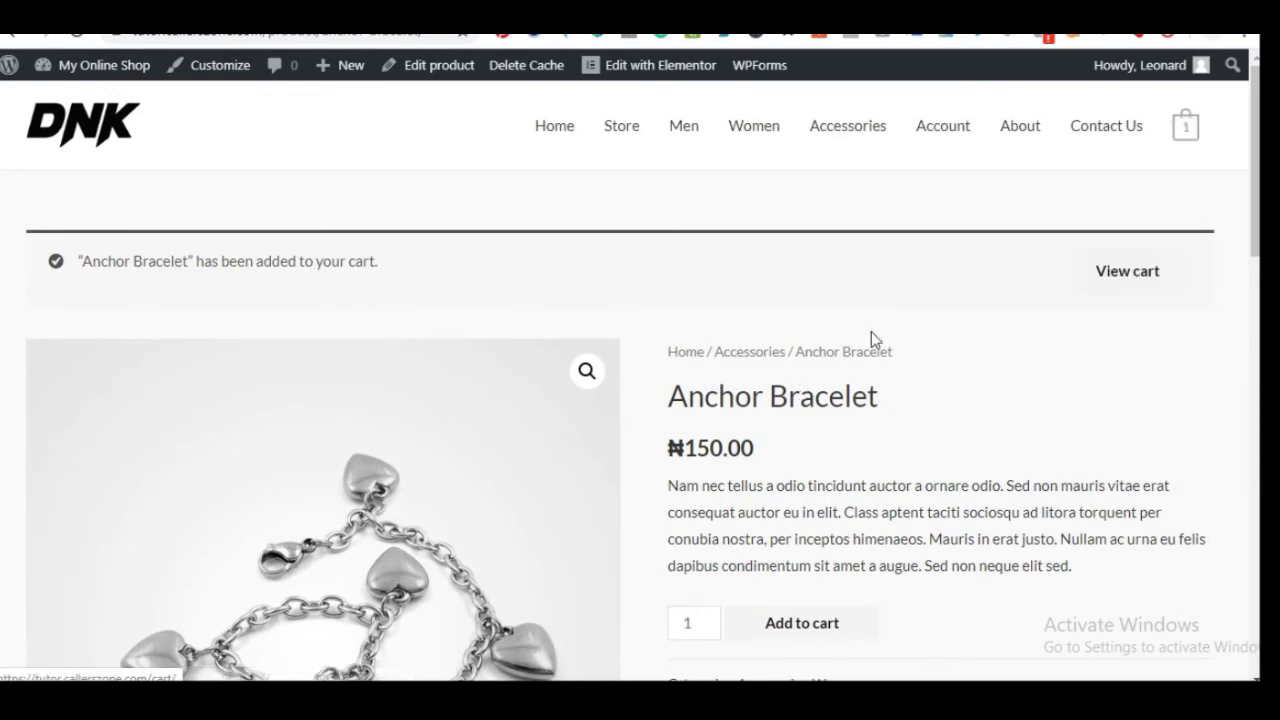
click(1137, 274)
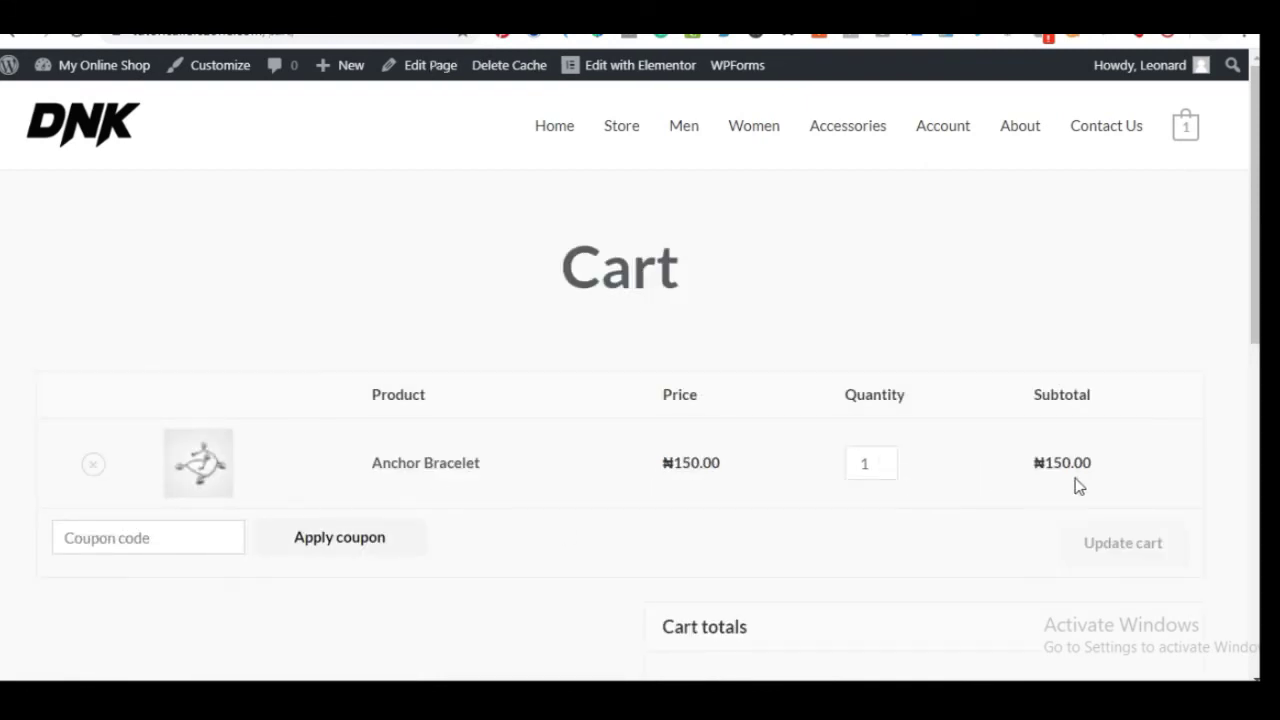
scroll(462, 507, down, 1)
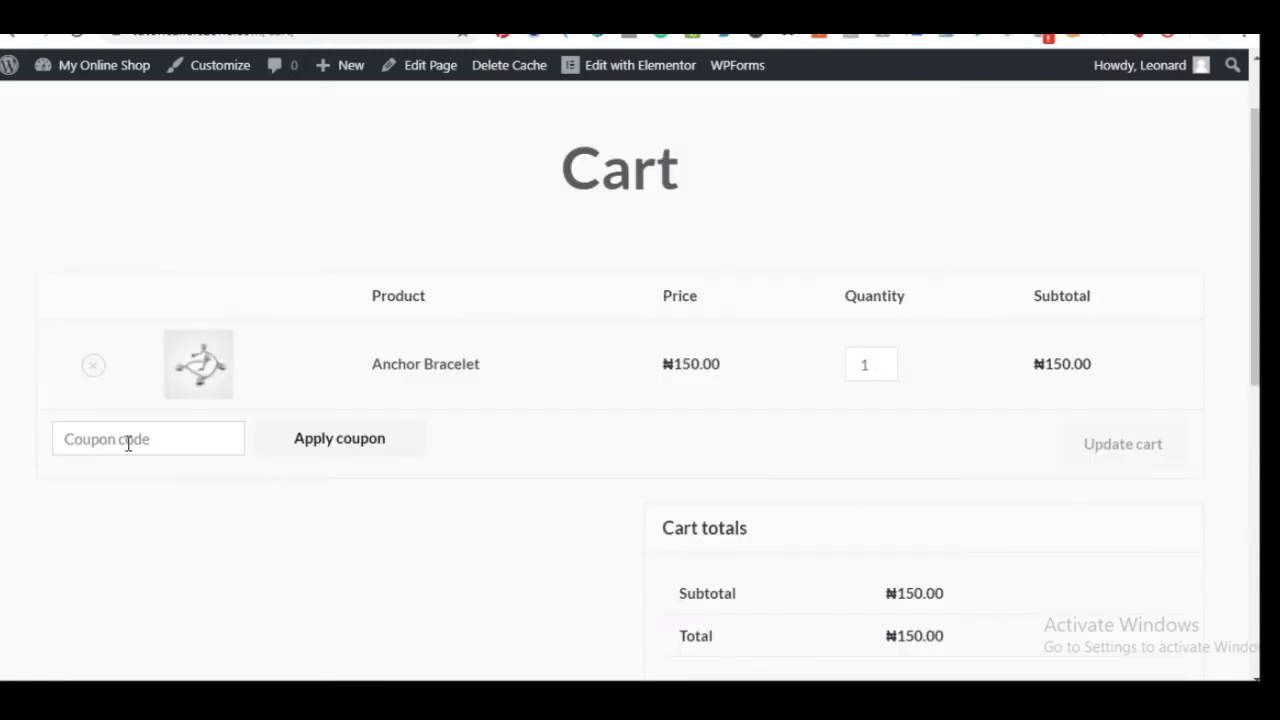
scroll(649, 426, down, 3)
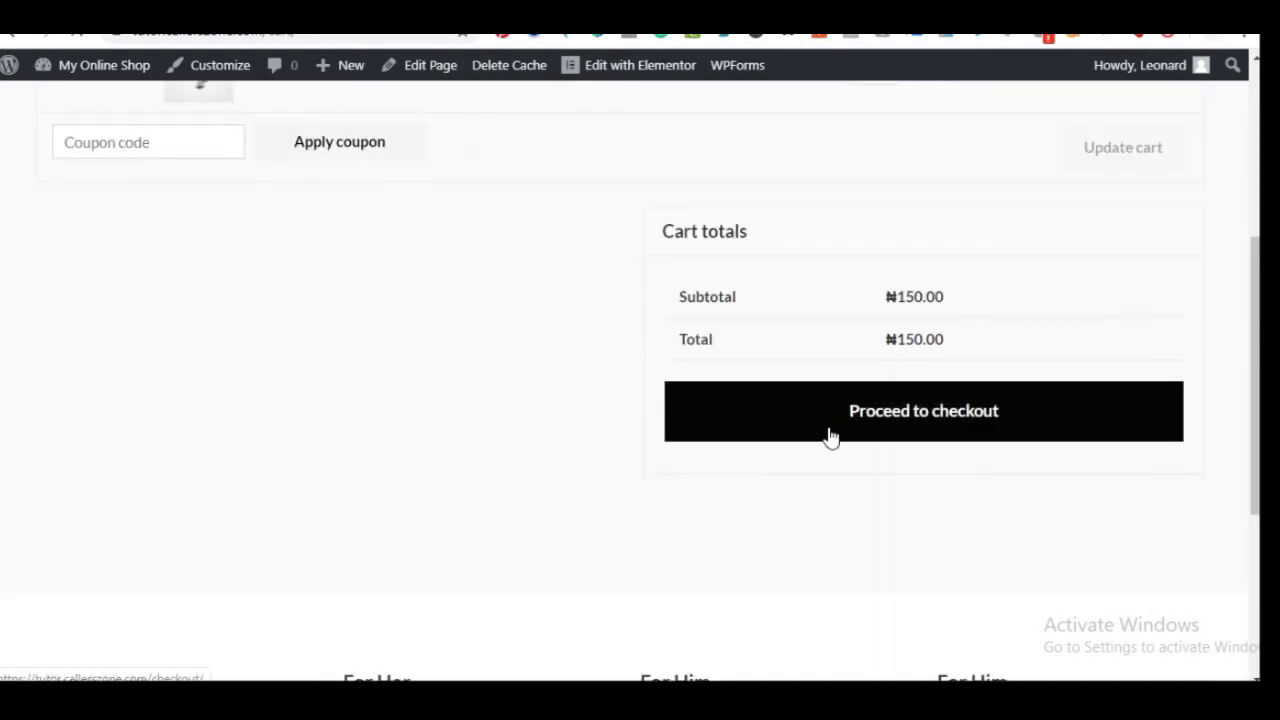
Proceed to checkout and enter the customer's billing name, street, town, phone and e-mail
click(837, 427)
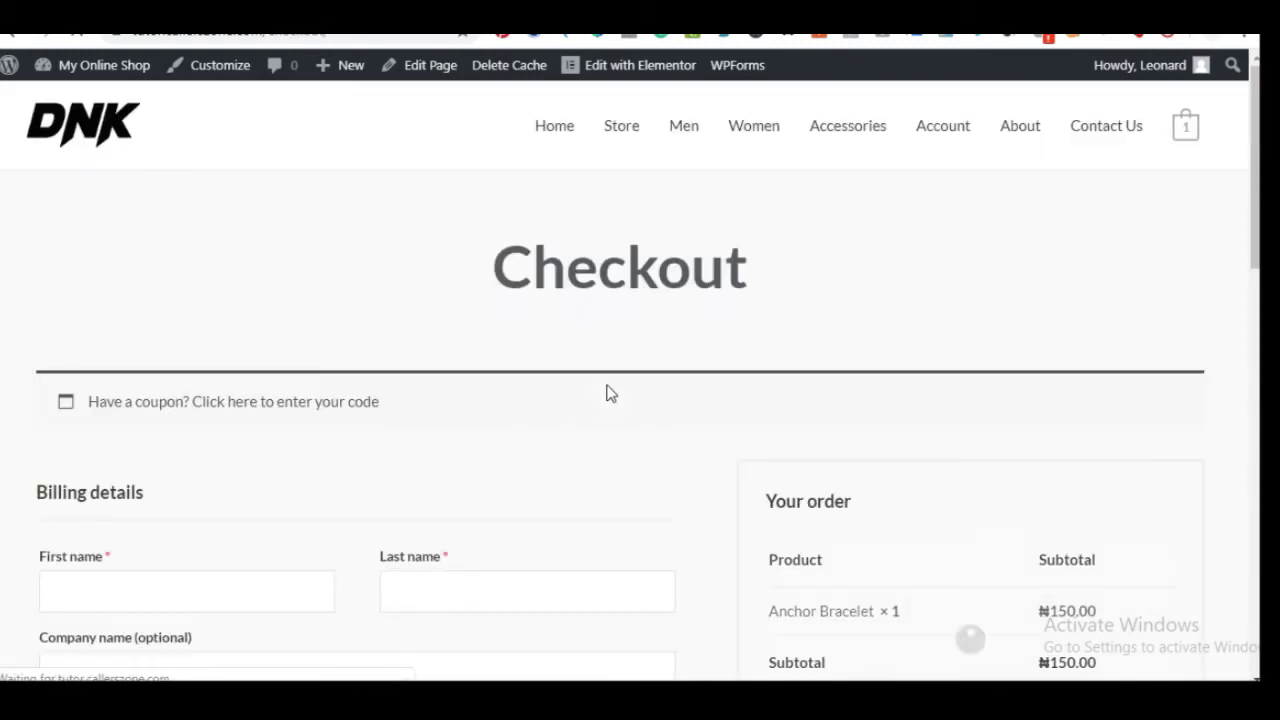
scroll(610, 392, down, 2)
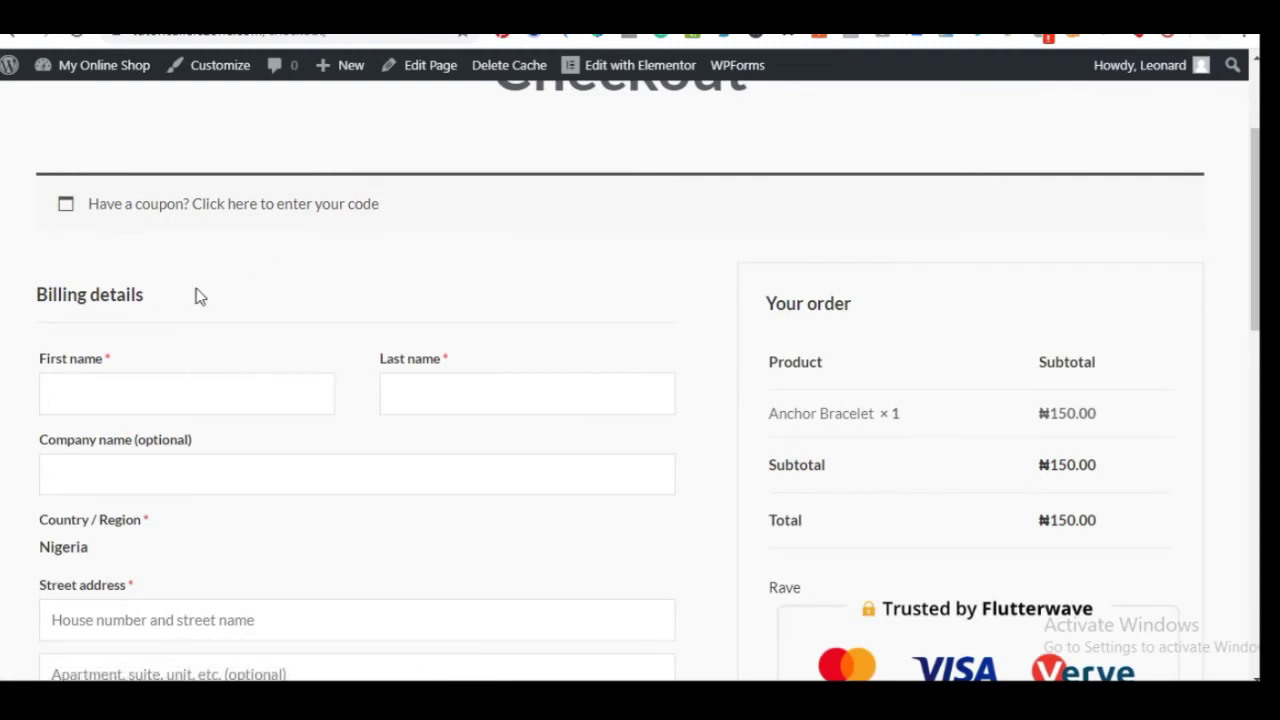
scroll(173, 425, down, 2)
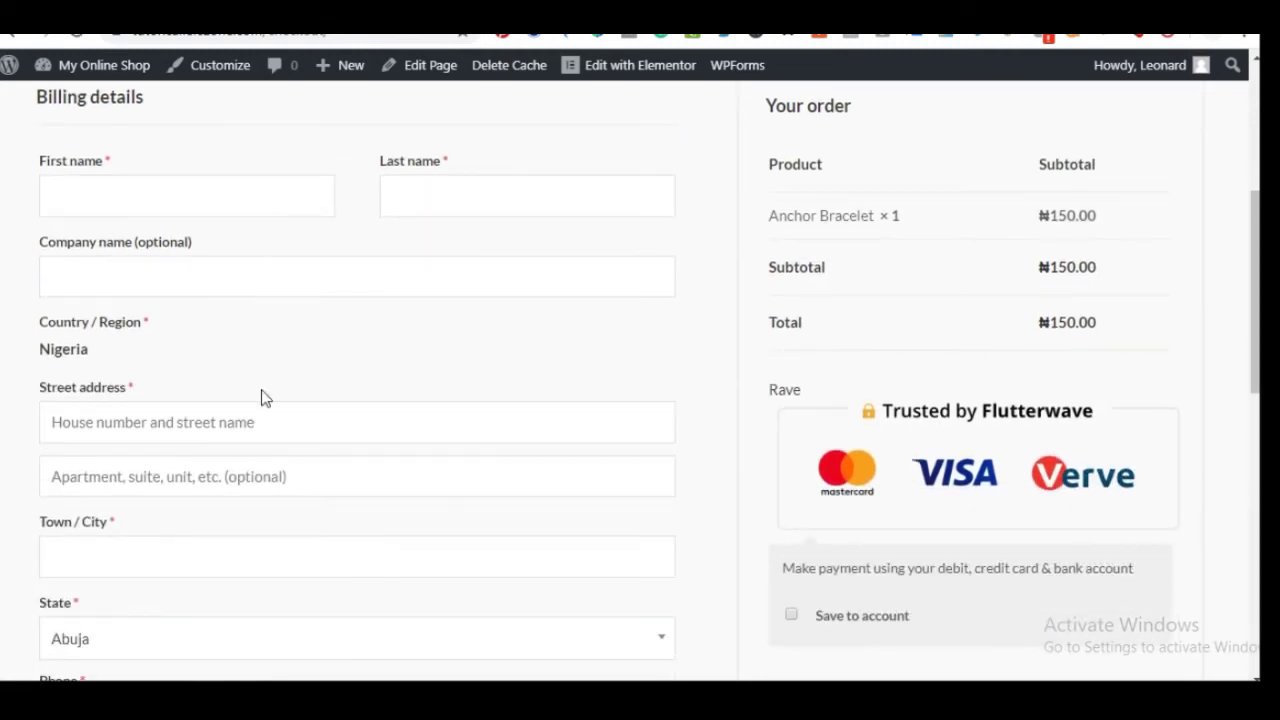
scroll(232, 445, down, 2)
scroll(280, 355, down, 2)
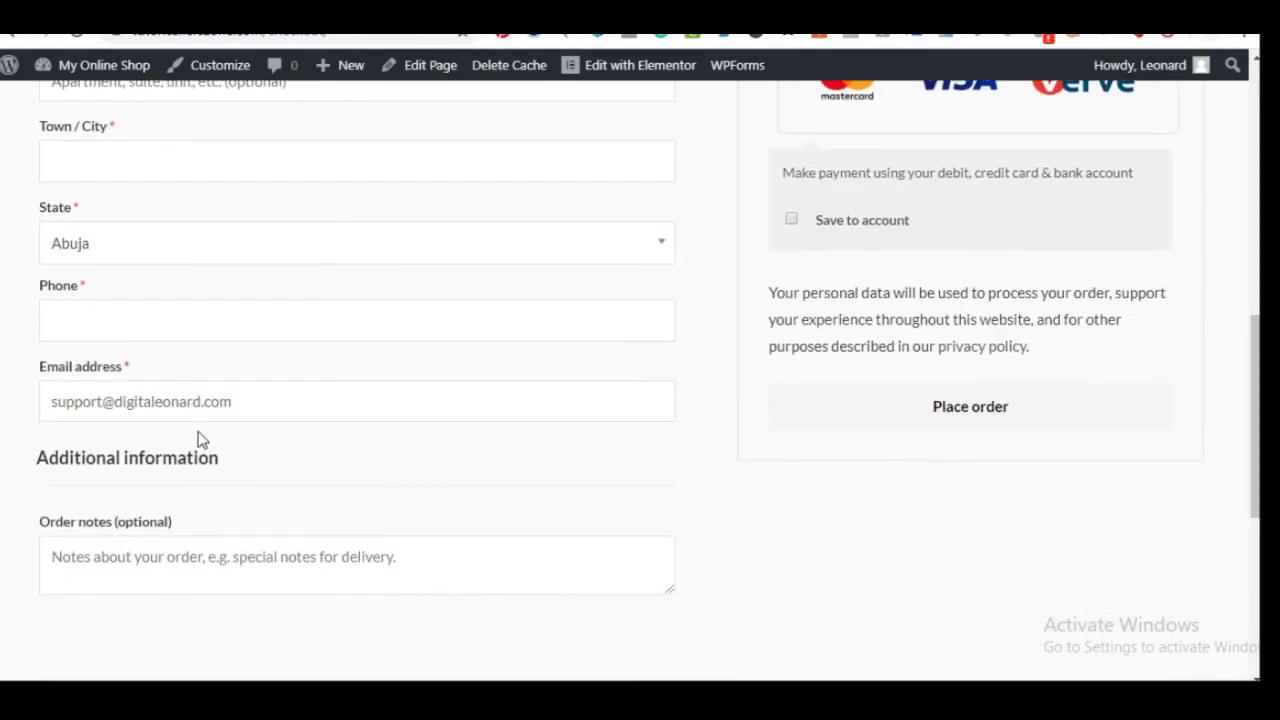
scroll(207, 400, down, 2)
scroll(206, 452, up, 4)
scroll(280, 299, up, 4)
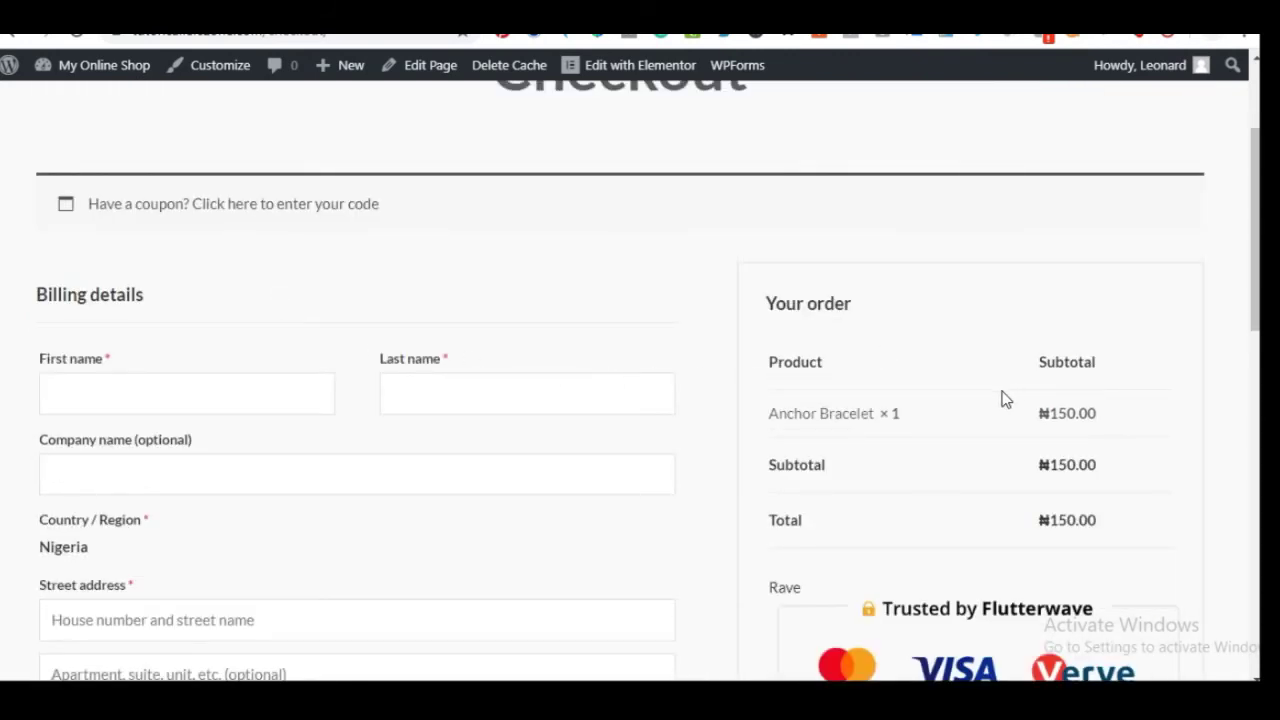
scroll(1005, 399, down, 2)
scroll(1029, 366, down, 2)
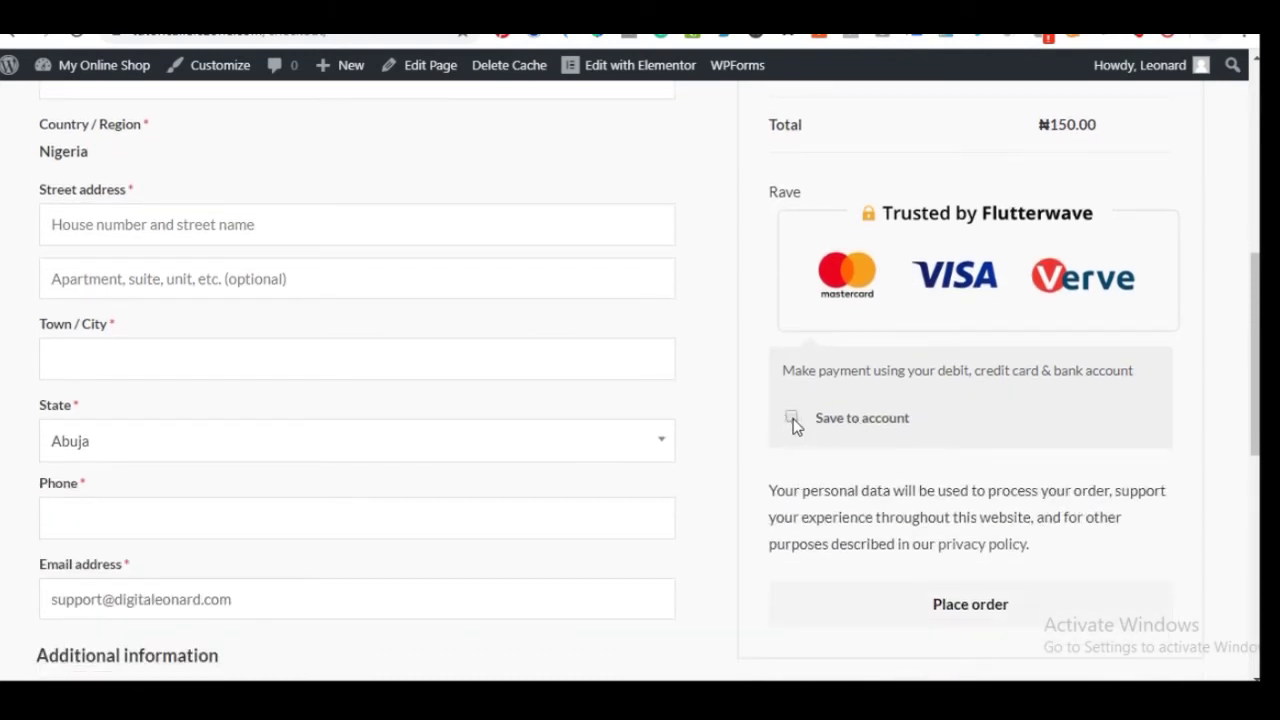
scroll(797, 430, down, 3)
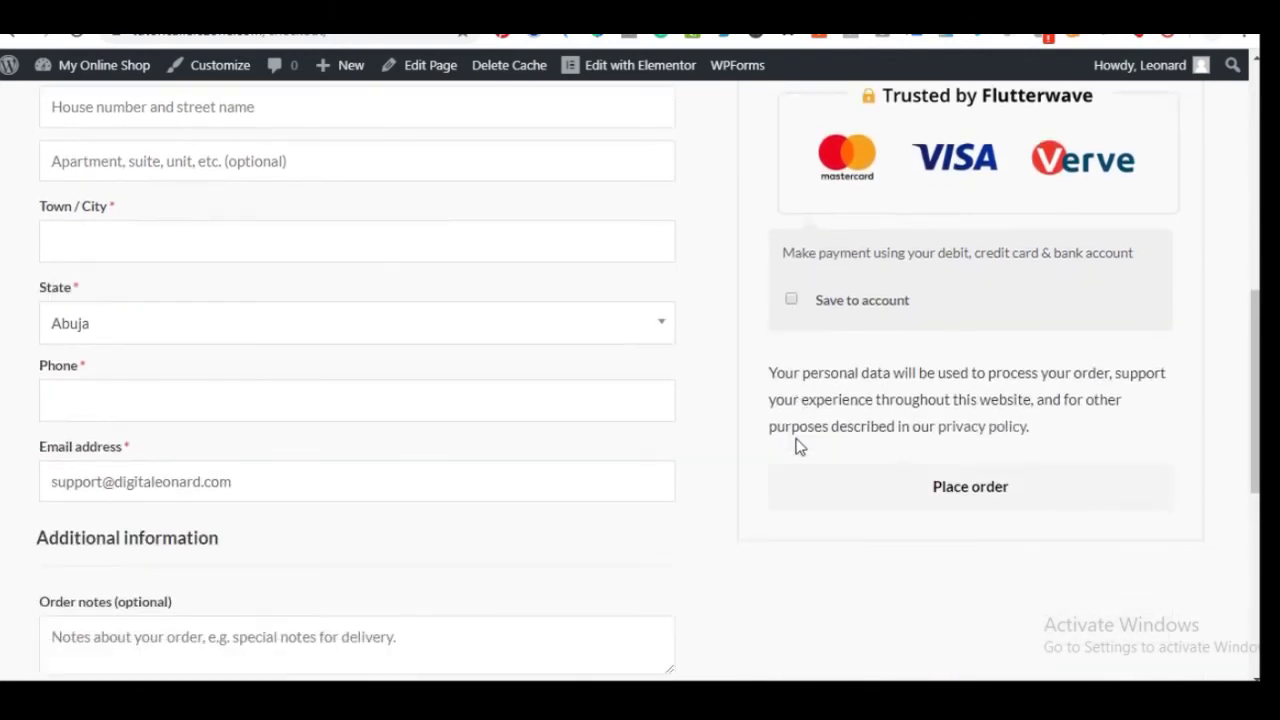
scroll(408, 480, up, 6)
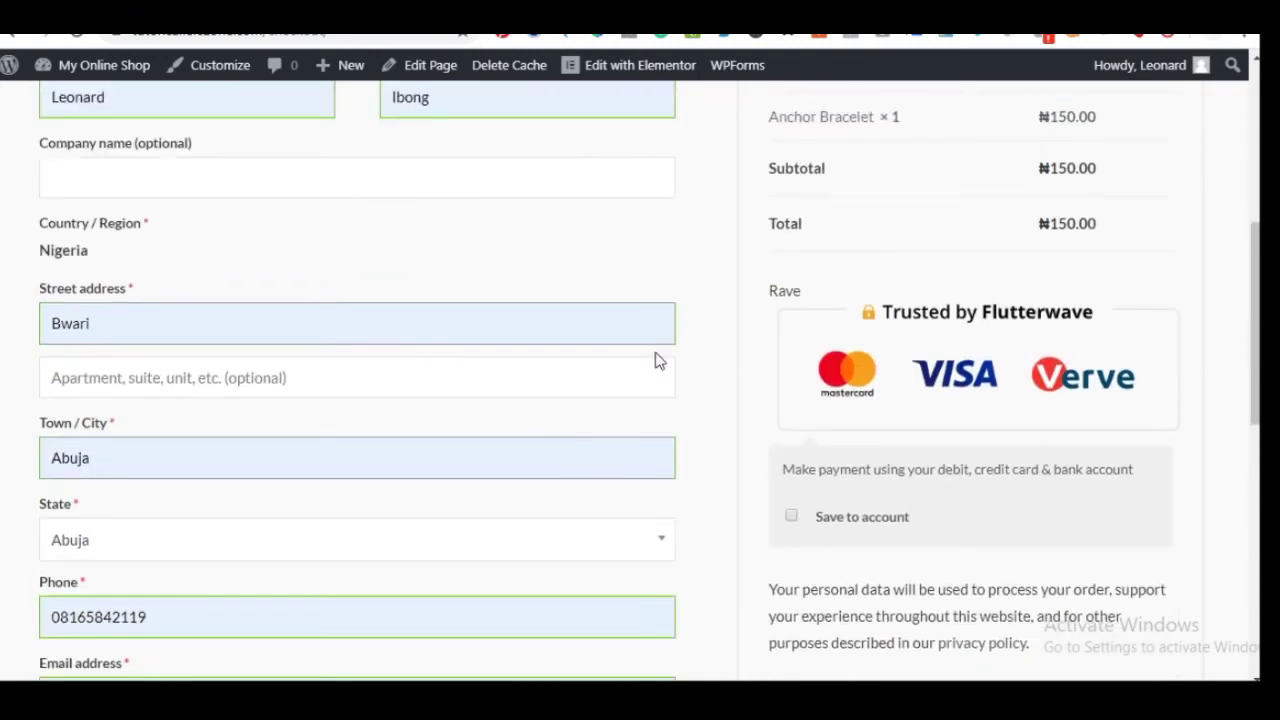
scroll(660, 380, down, 2)
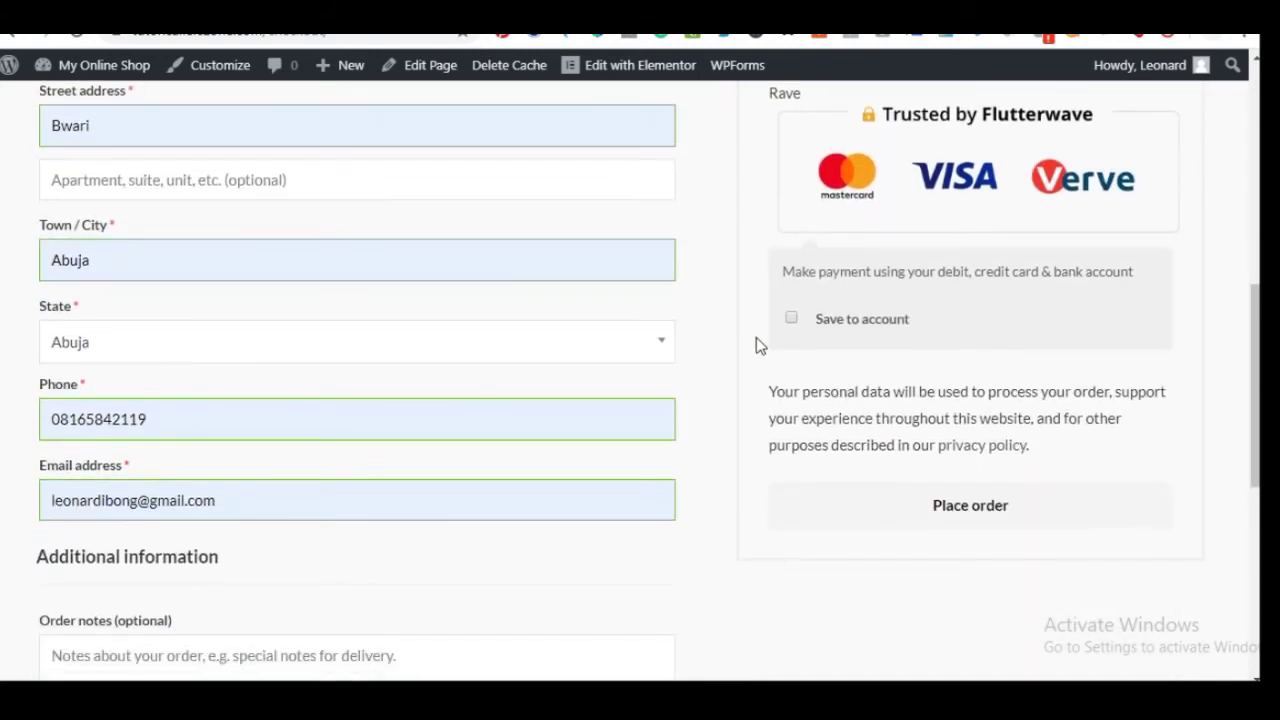
scroll(757, 340, up, 3)
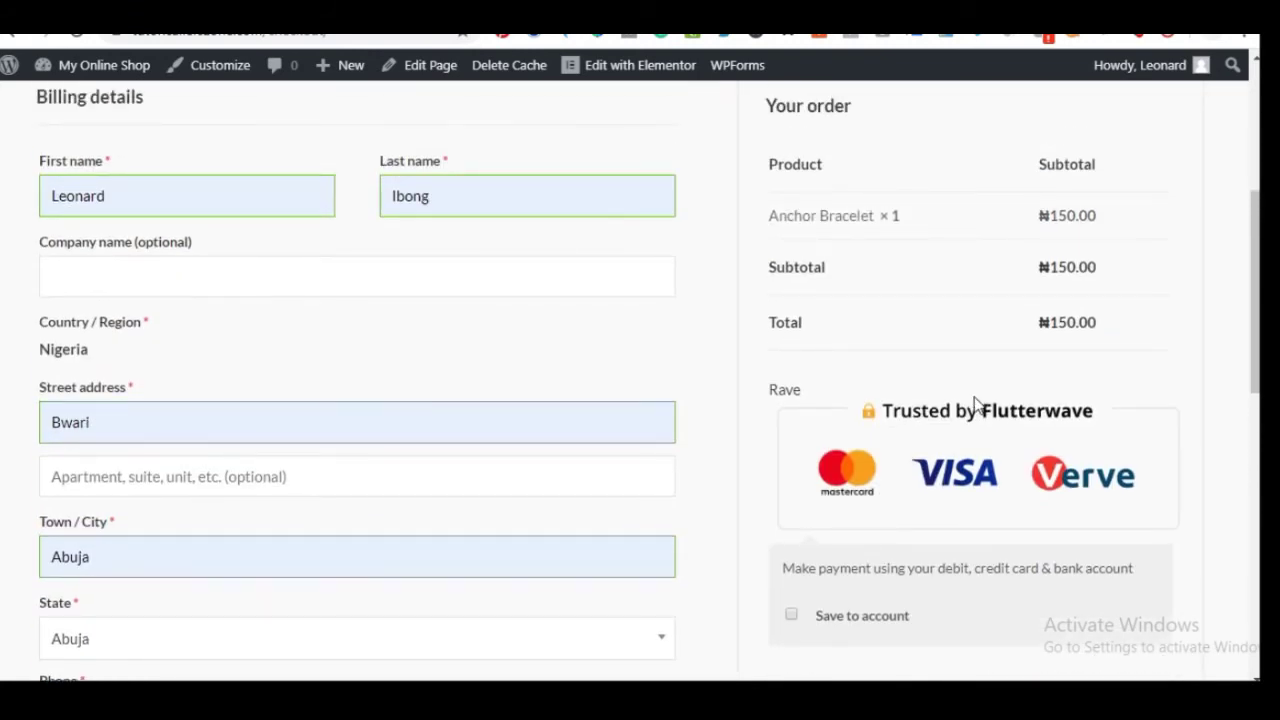
scroll(900, 440, down, 1)
scroll(794, 520, down, 3)
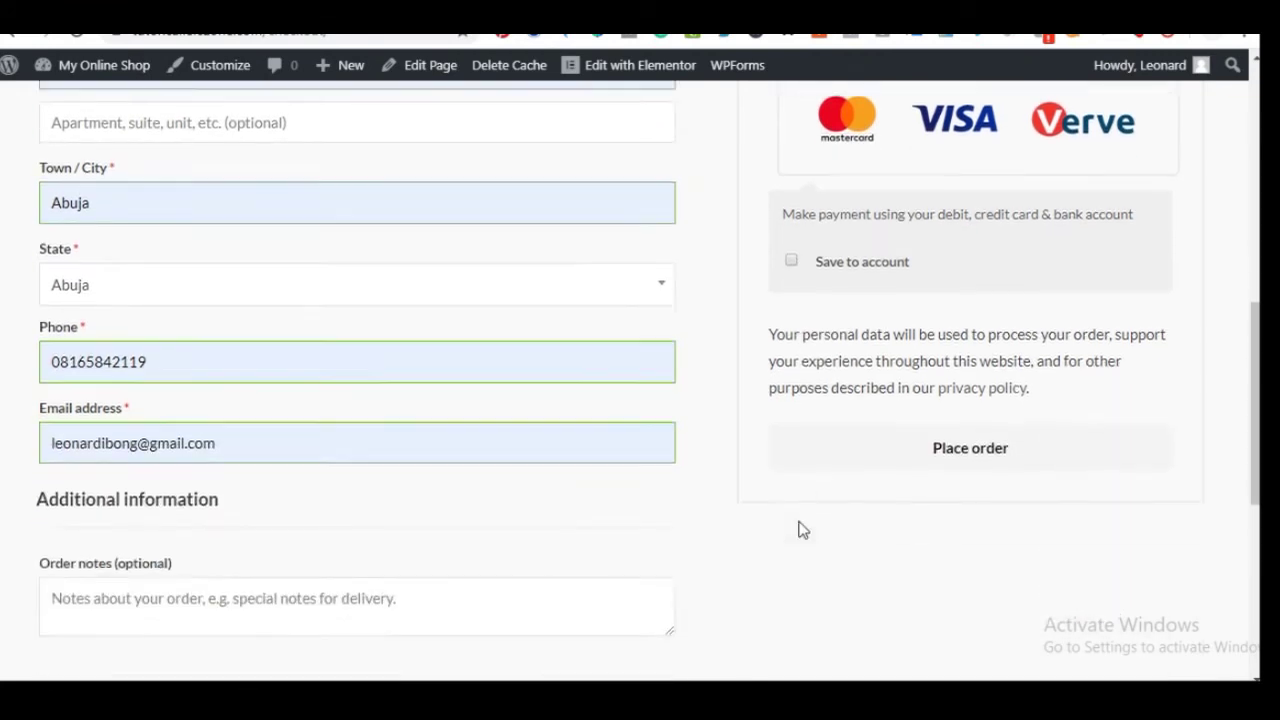
Place the order and review its payment page showing ₦150.00 payable via Rave
click(946, 406)
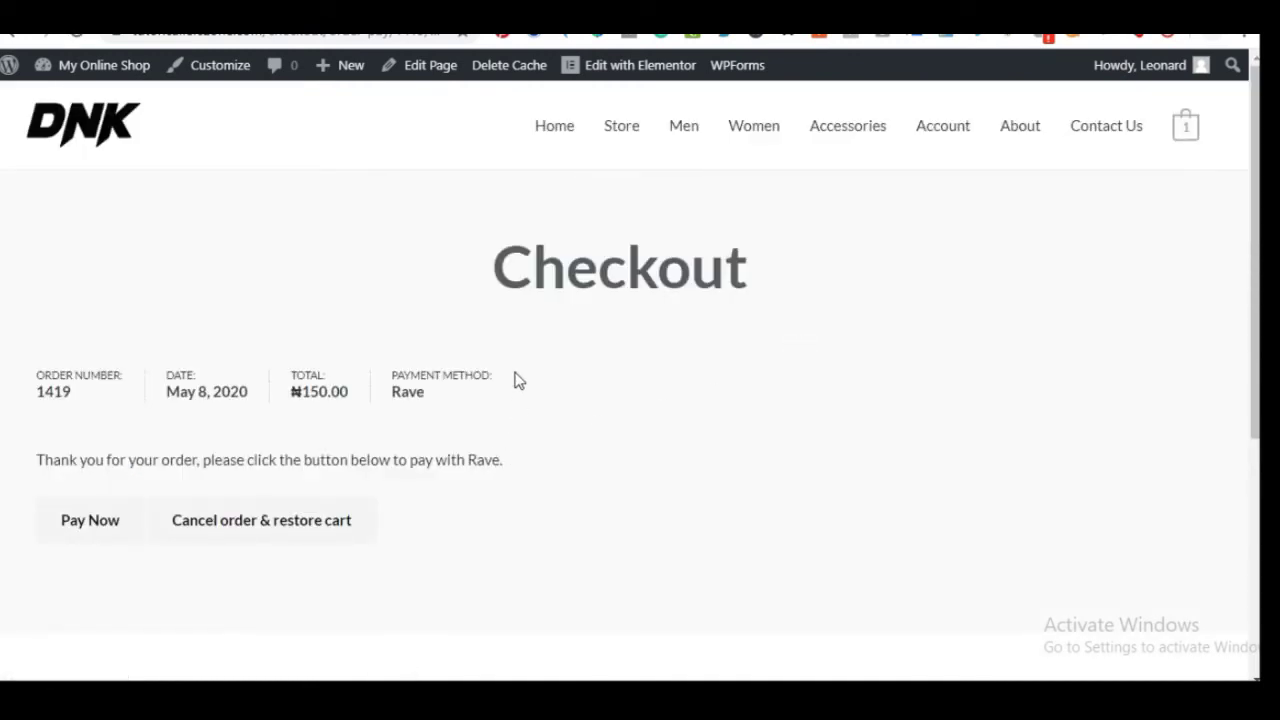
scroll(597, 374, down, 2)
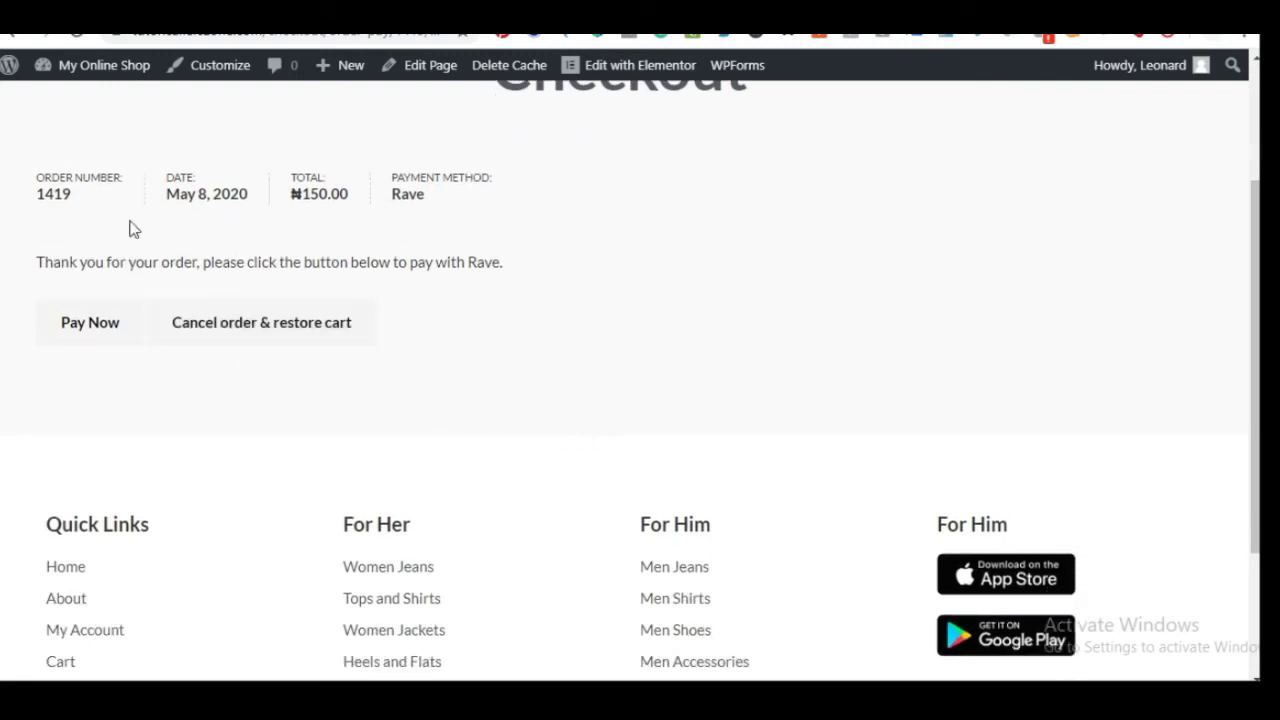
scroll(390, 228, up, 1)
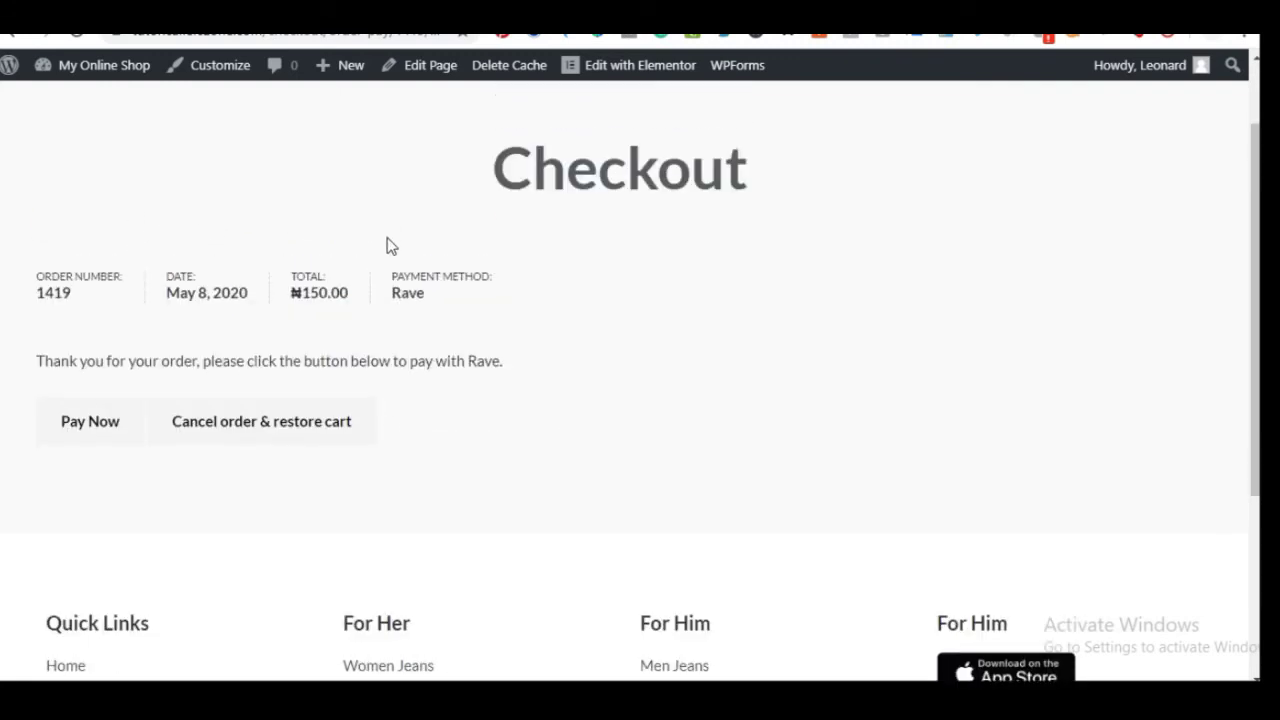
Launch the Rave payment modal for NGN 1,368.90 and scroll its card, USSD and bank options
click(98, 426)
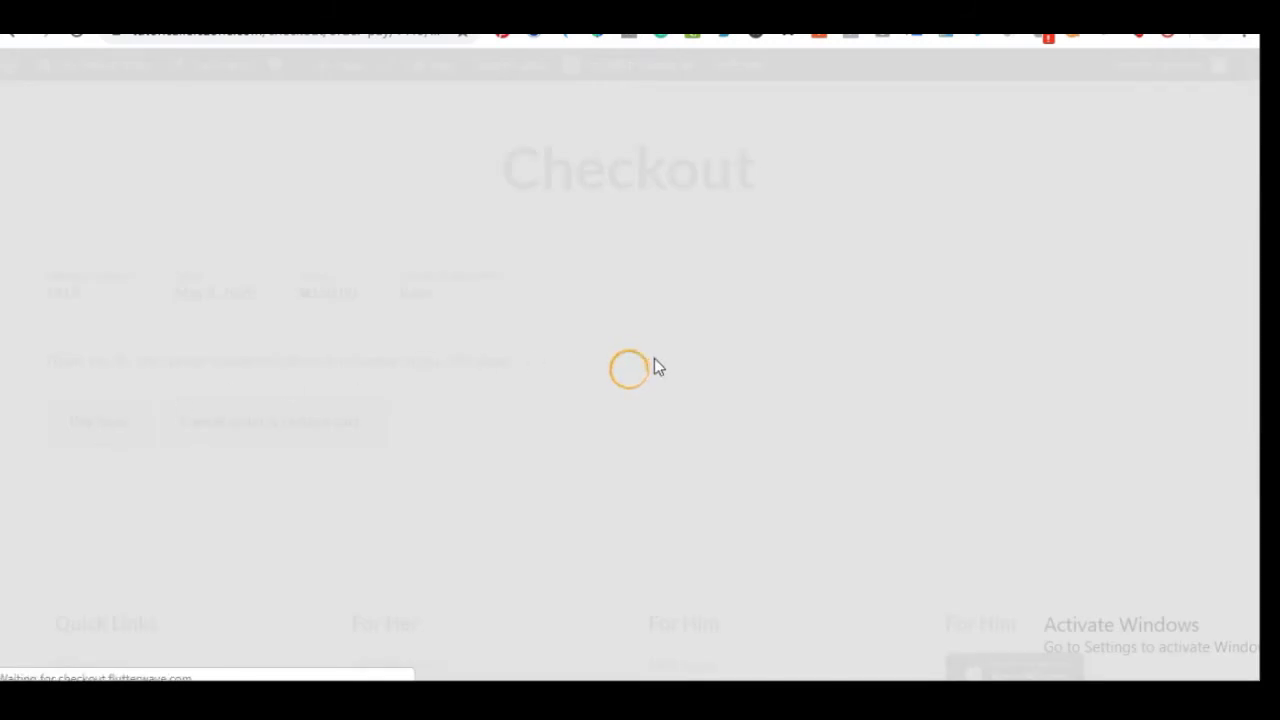
scroll(647, 291, down, 2)
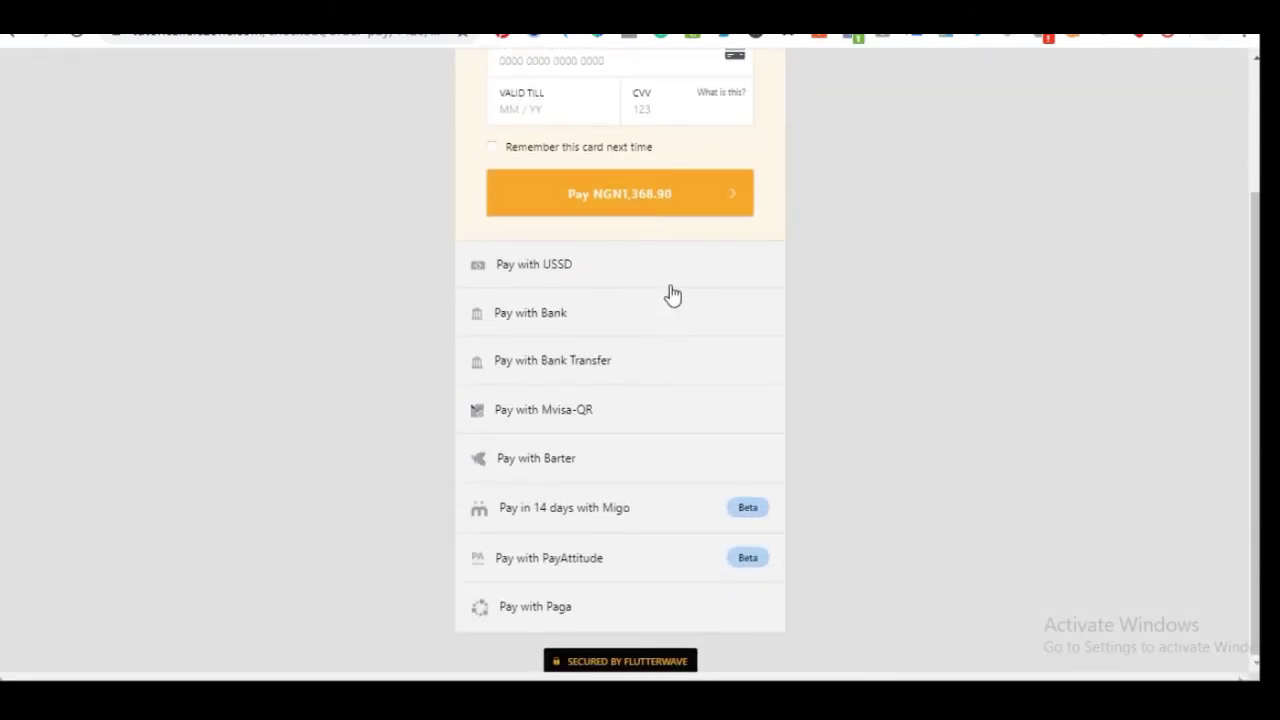
scroll(629, 354, up, 2)
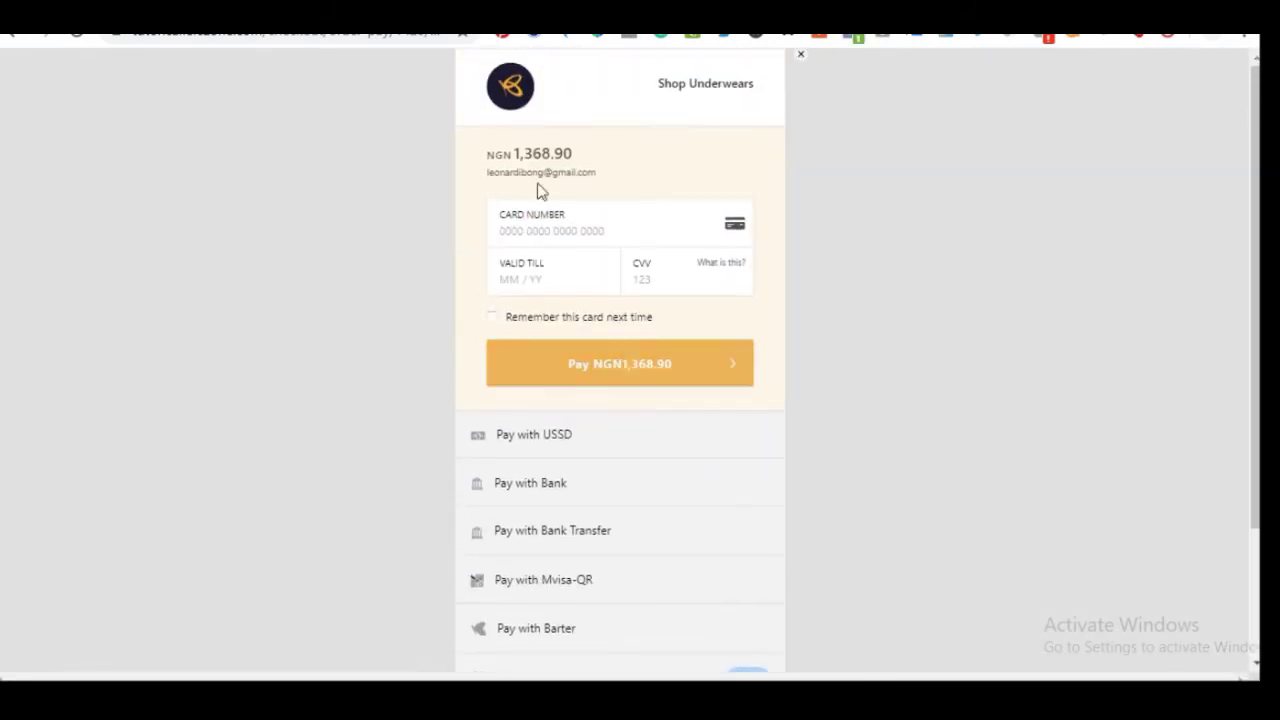
scroll(560, 408, down, 2)
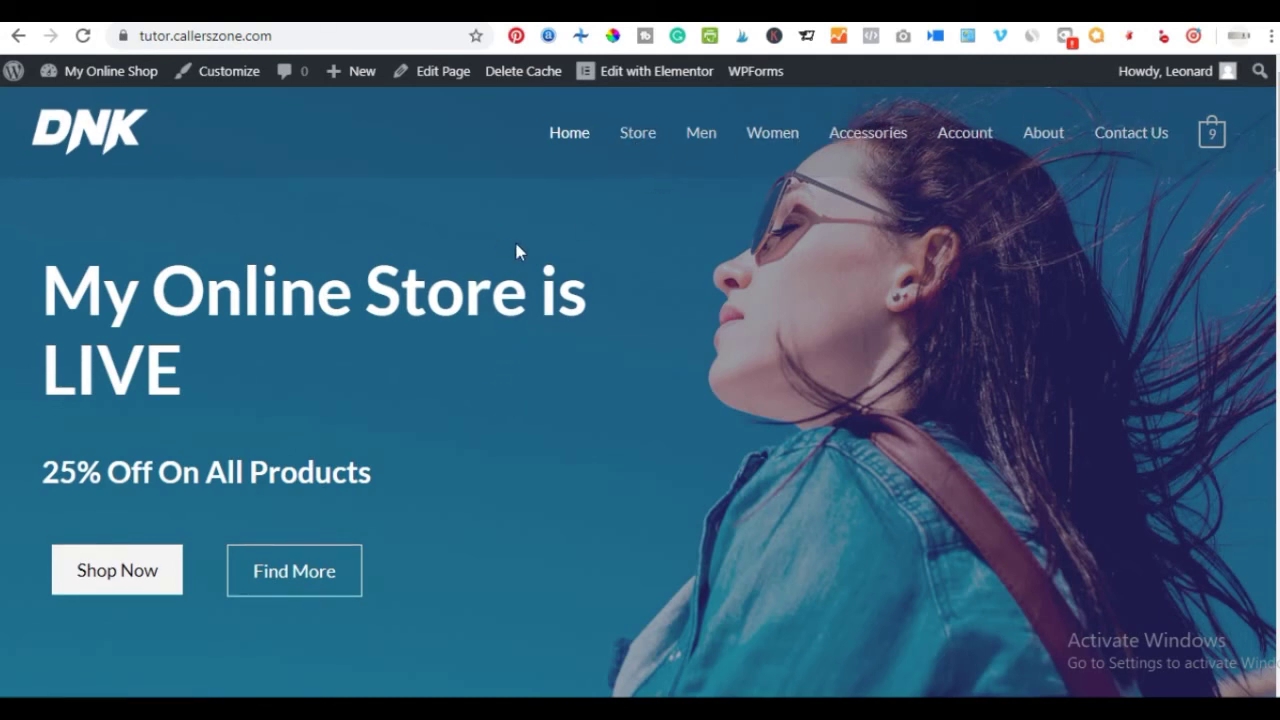
Open the site Customizer and the header logo settings
click(222, 71)
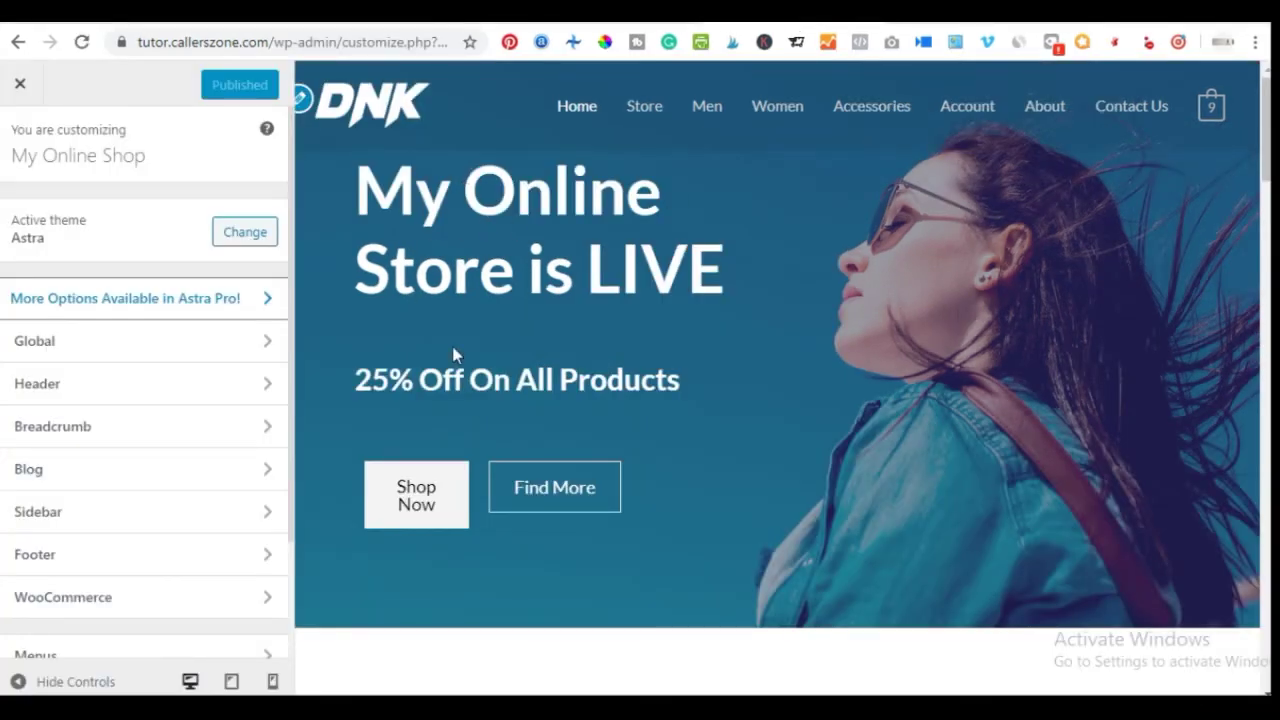
scroll(607, 300, down, 9)
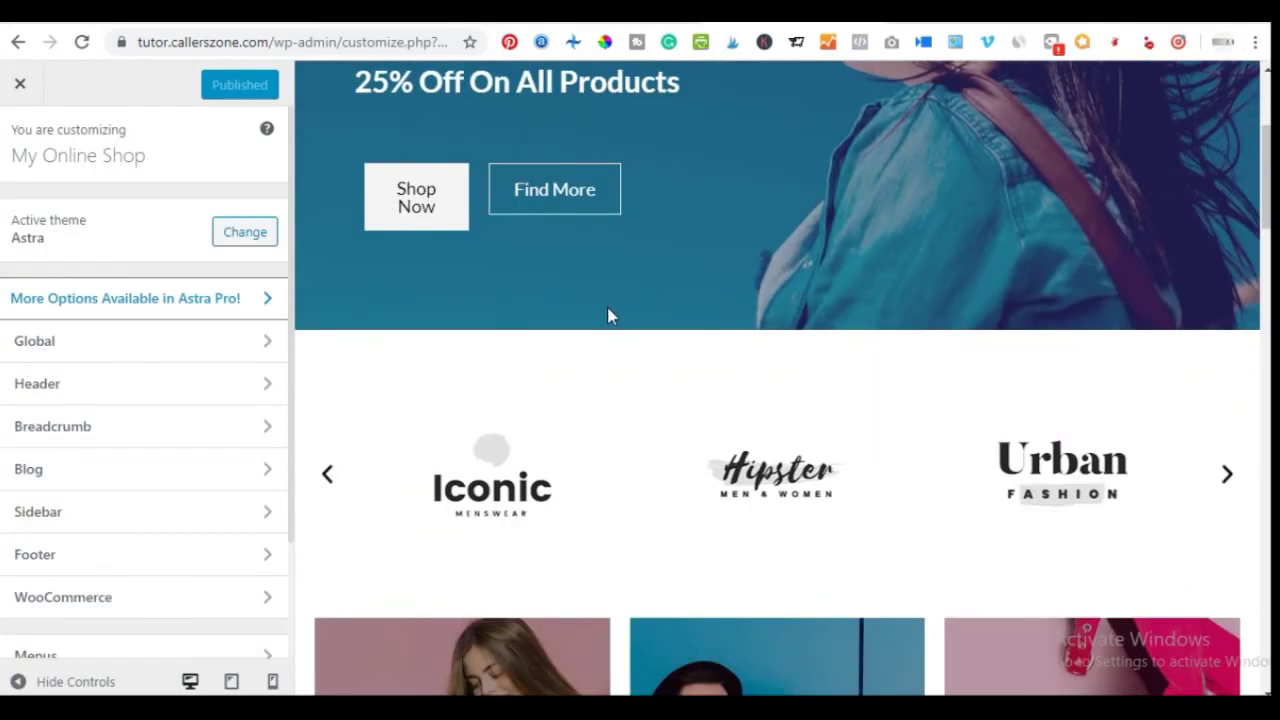
scroll(598, 301, up, 8)
scroll(597, 305, up, 1)
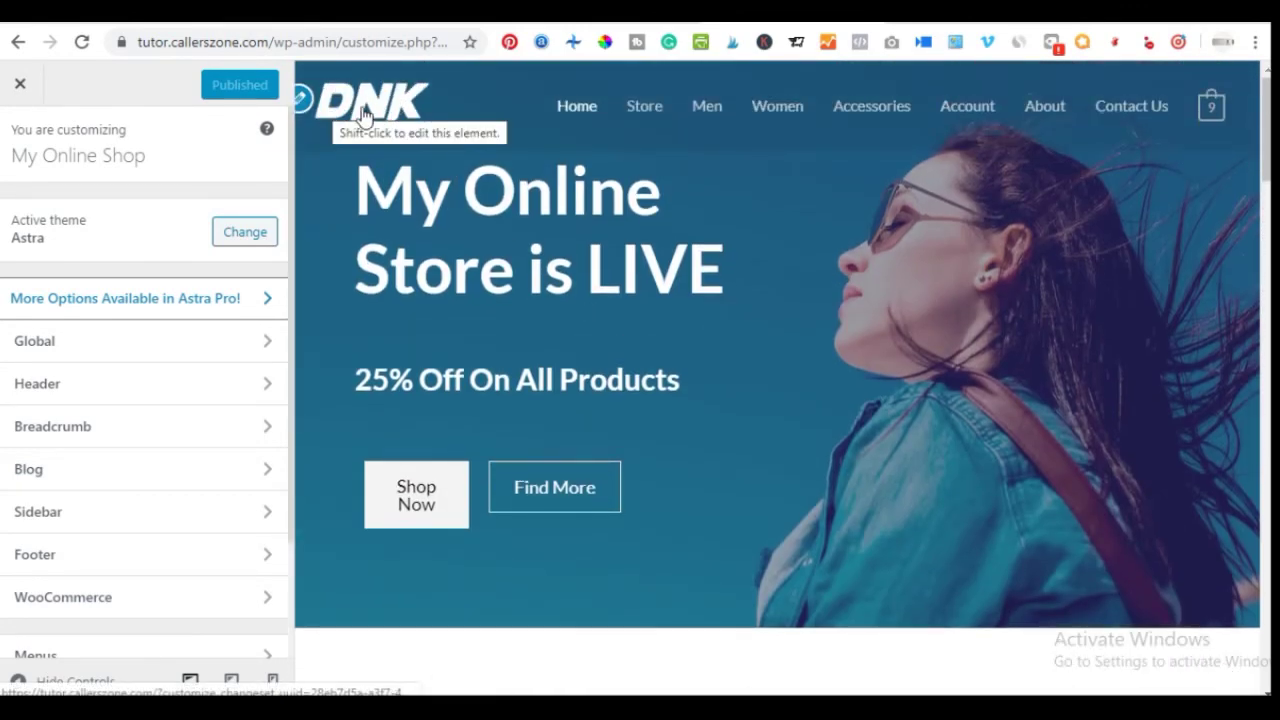
click(302, 101)
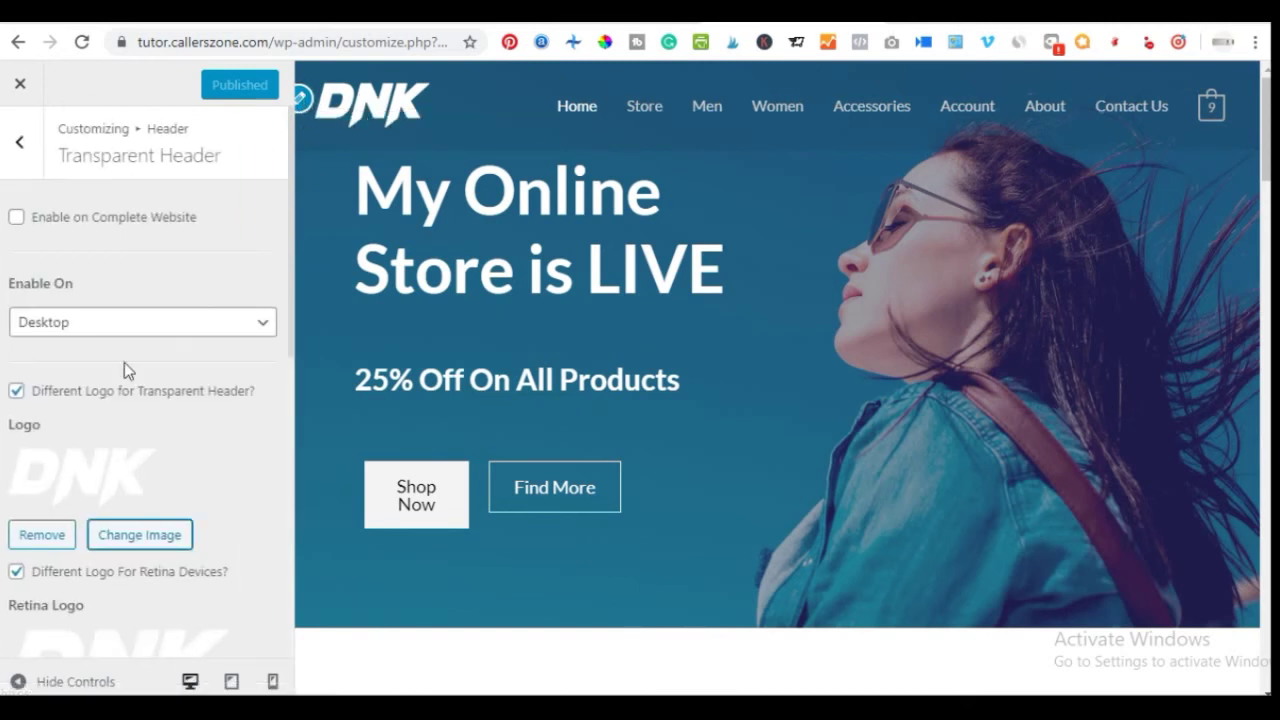
scroll(84, 440, down, 1)
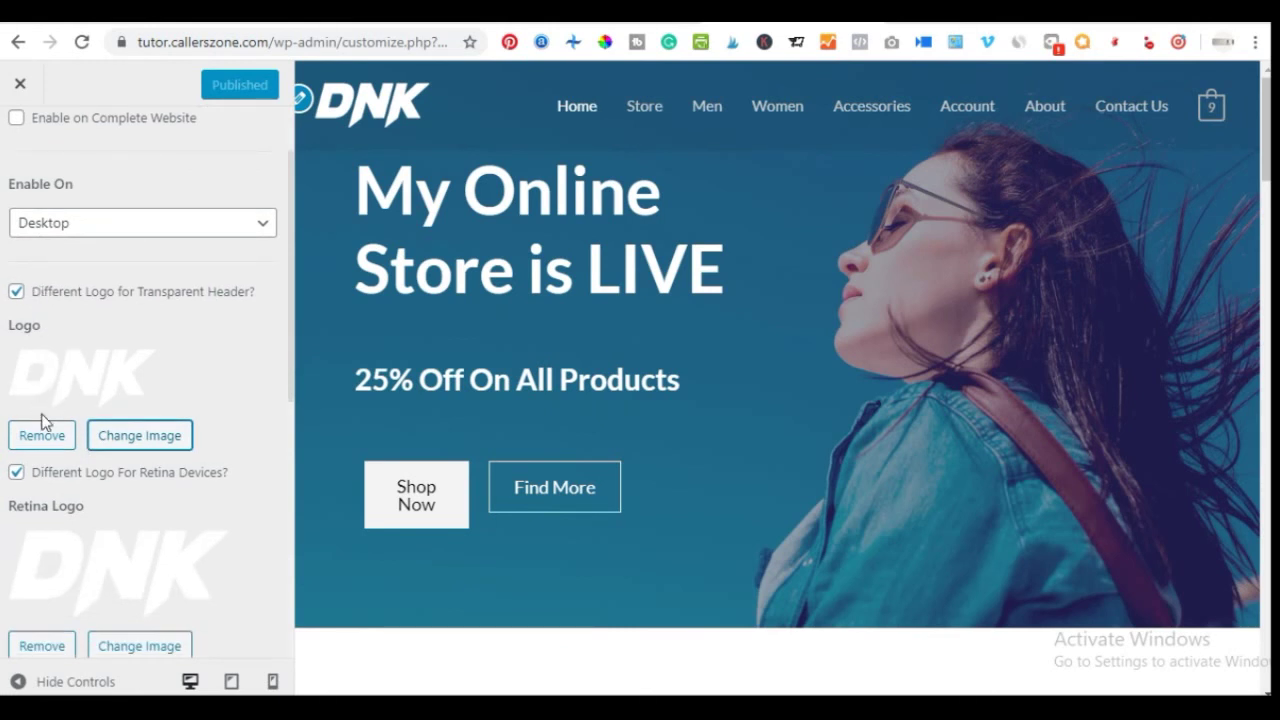
Replace the transparent header logo with the white DNK image logo1-free-img.png
click(178, 438)
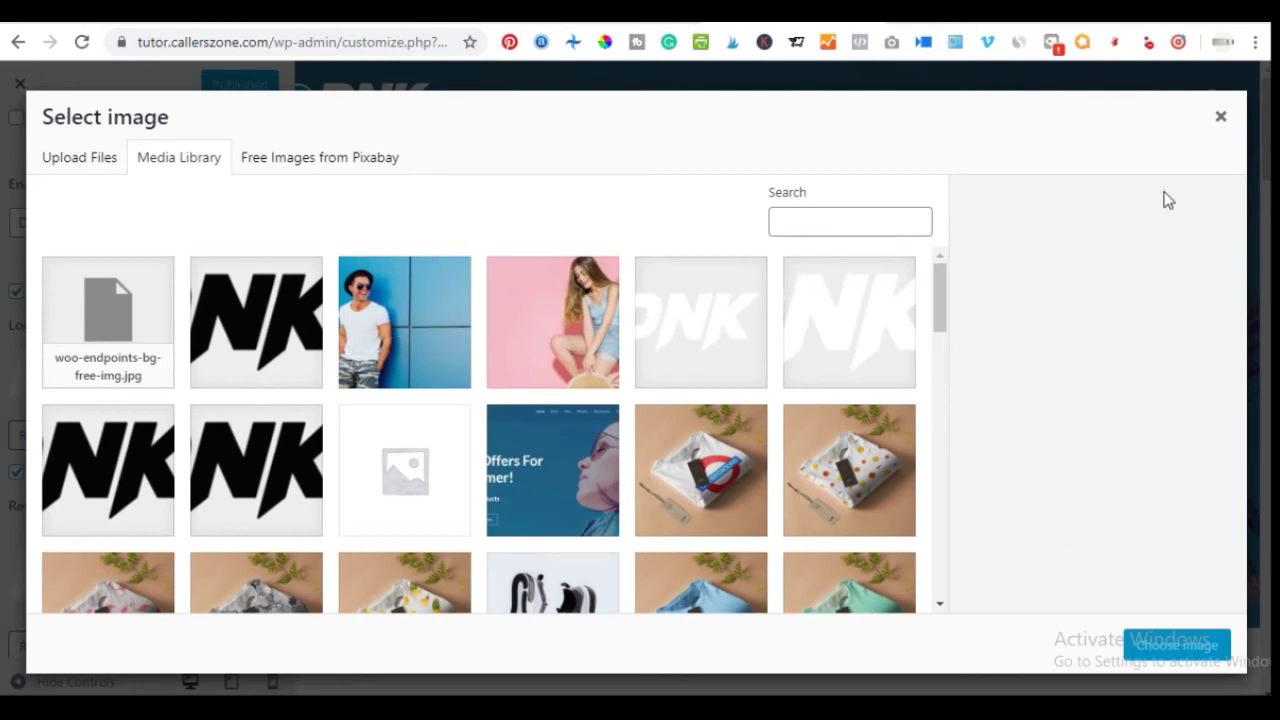
click(711, 340)
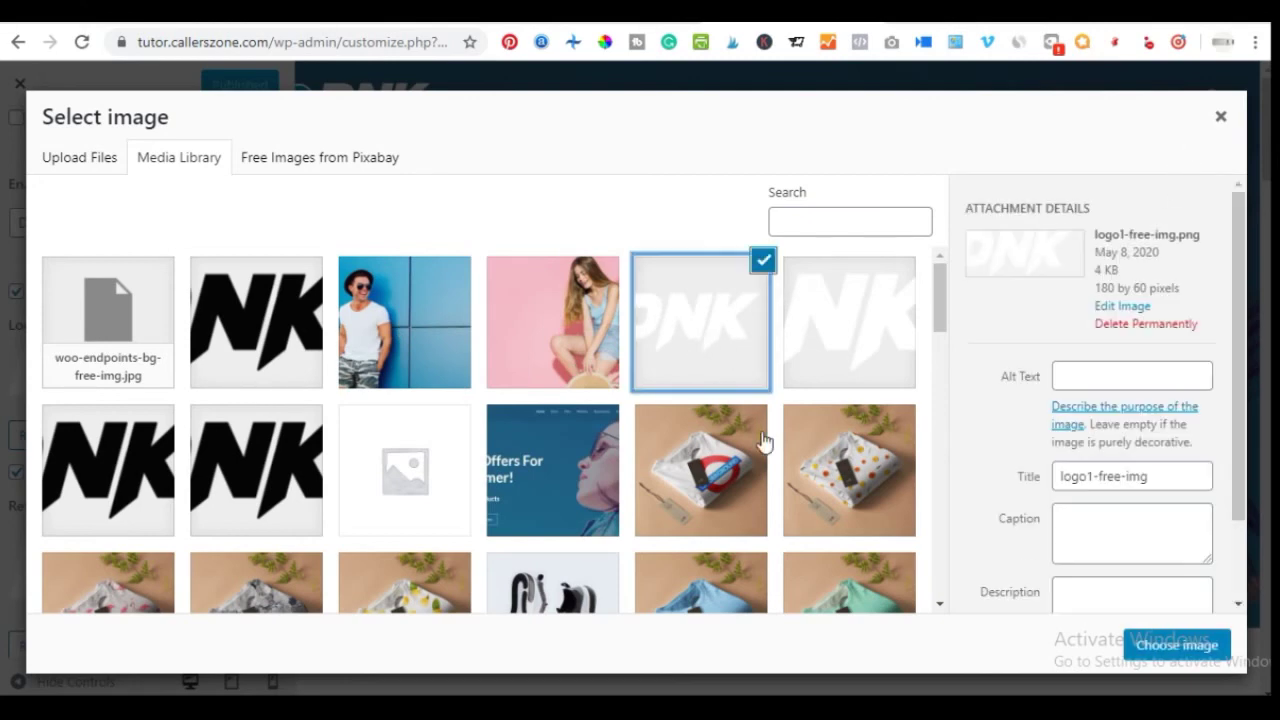
click(764, 261)
click(686, 314)
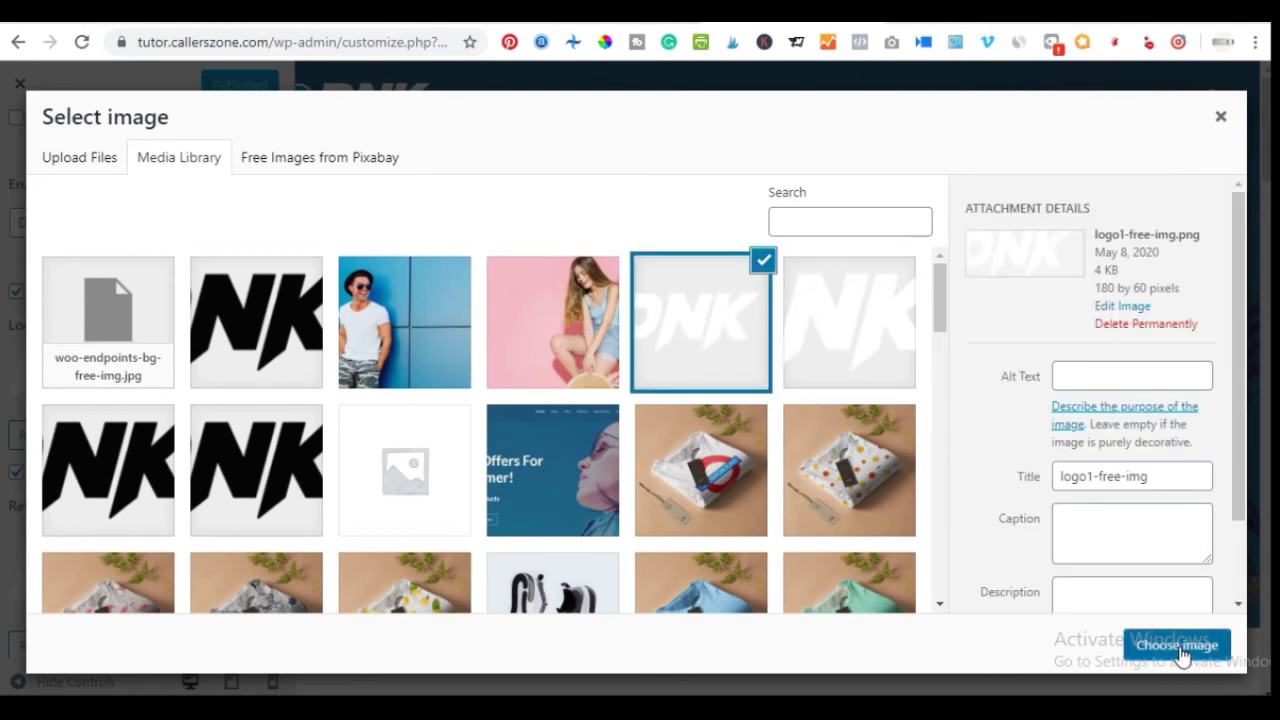
click(1180, 648)
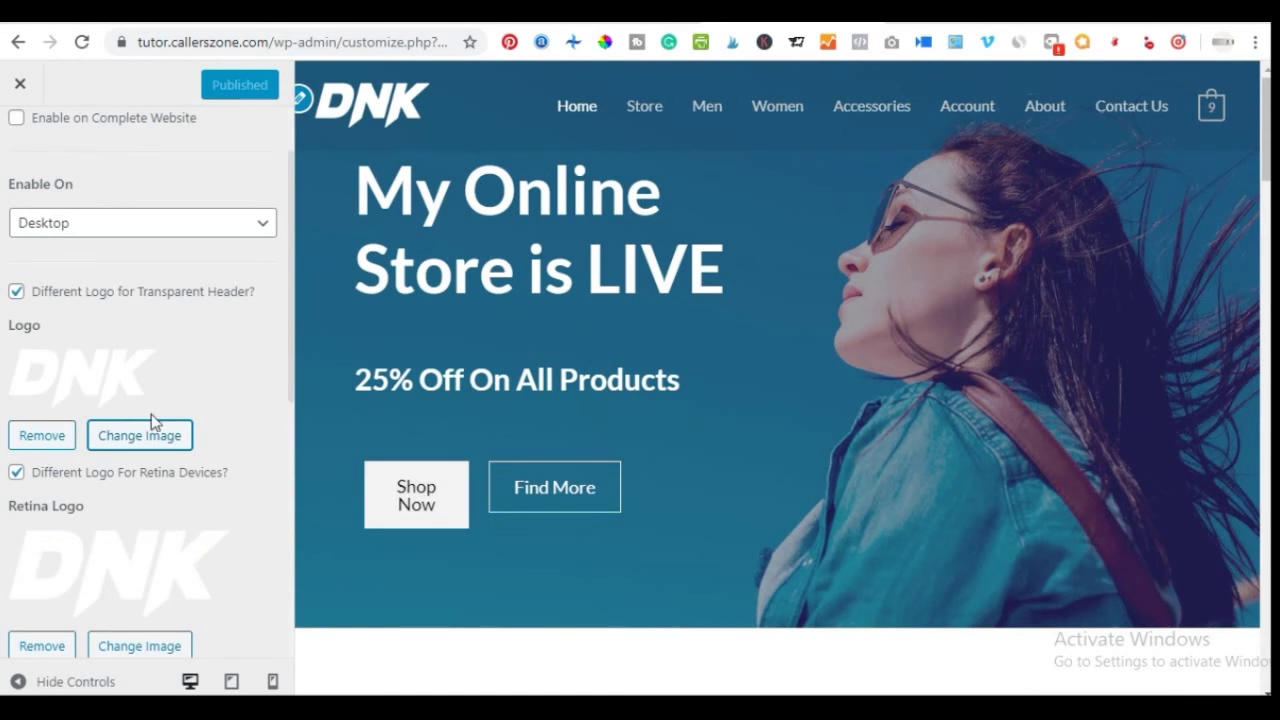
scroll(79, 487, down, 1)
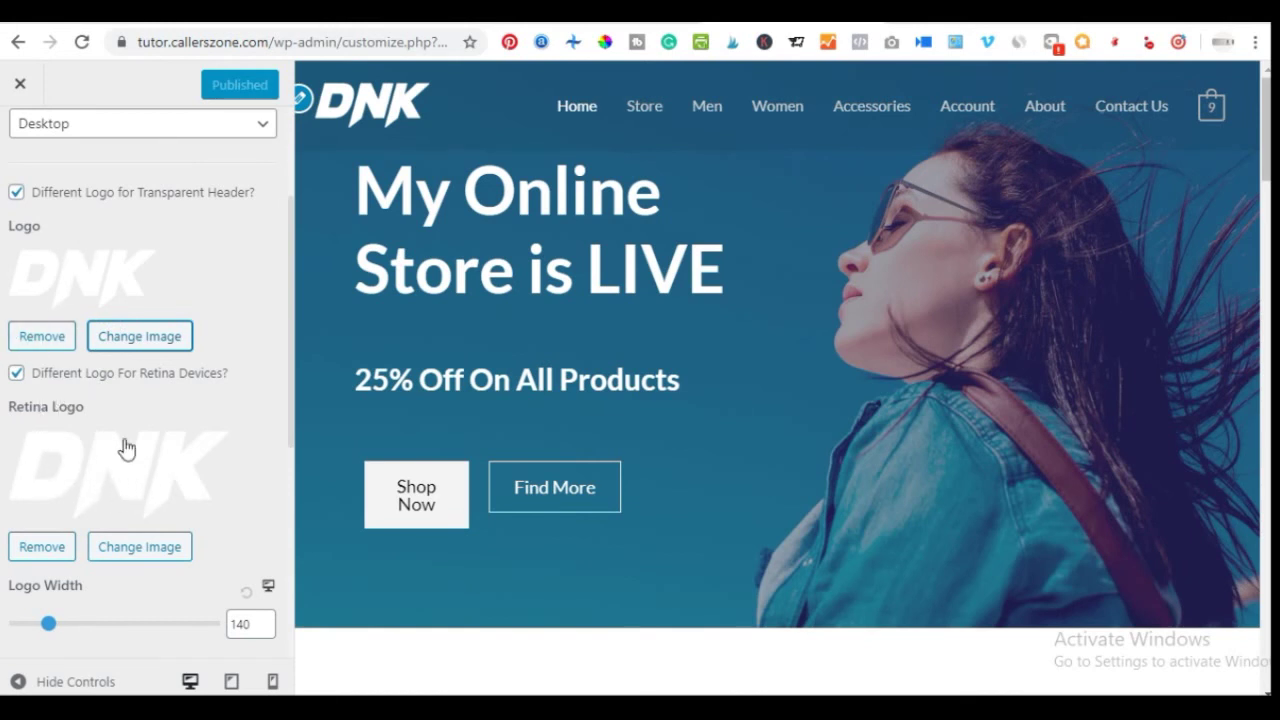
scroll(110, 490, down, 3)
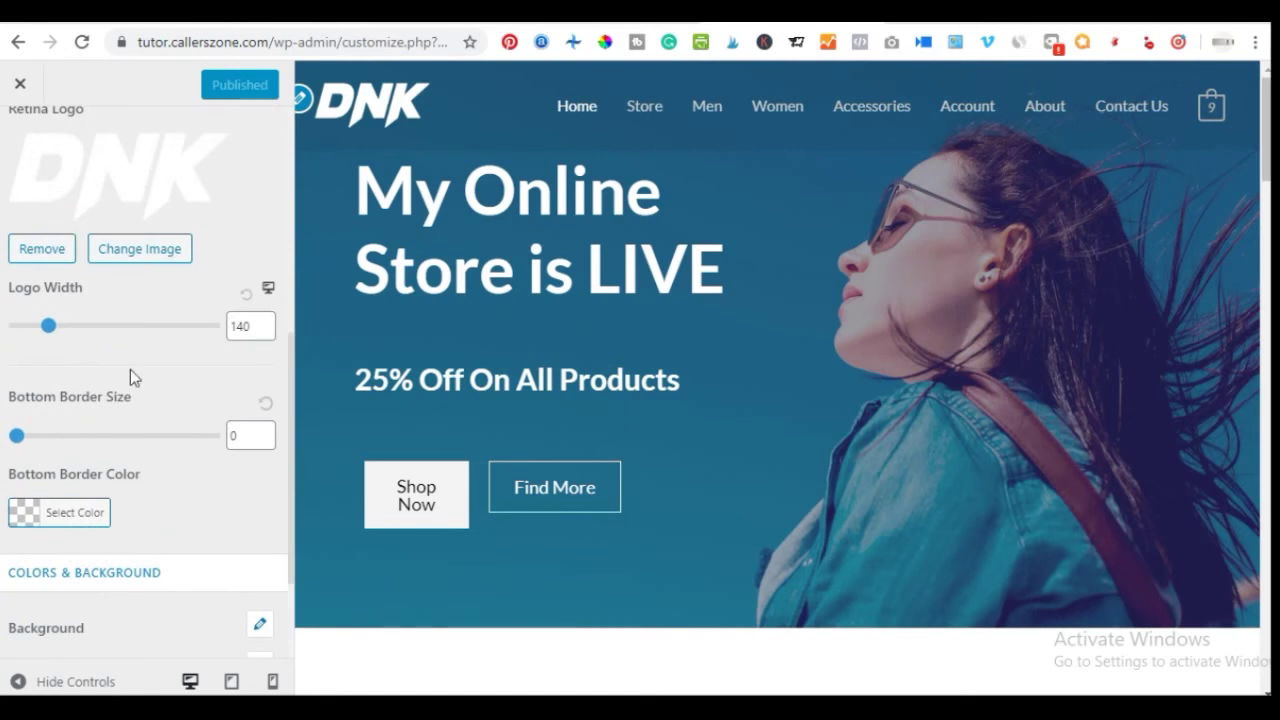
scroll(133, 372, up, 4)
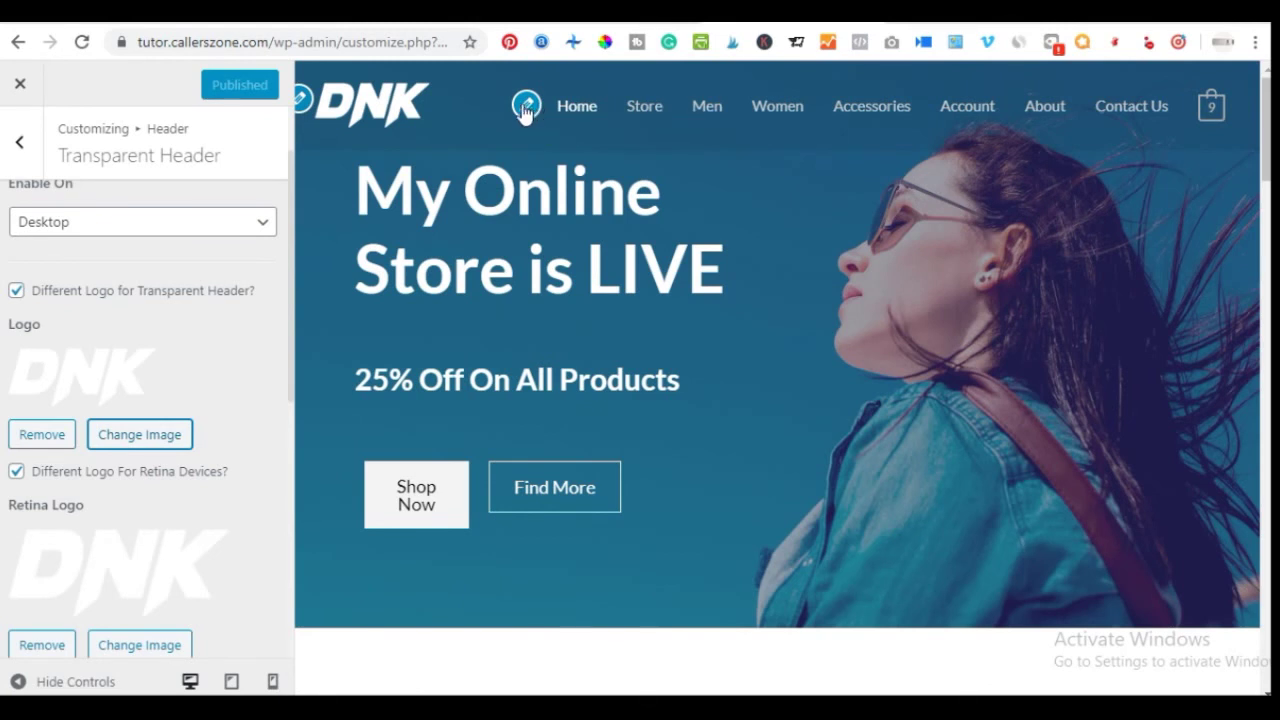
Review the Primary Menu options from the Home item, then go back to Header sections
click(526, 108)
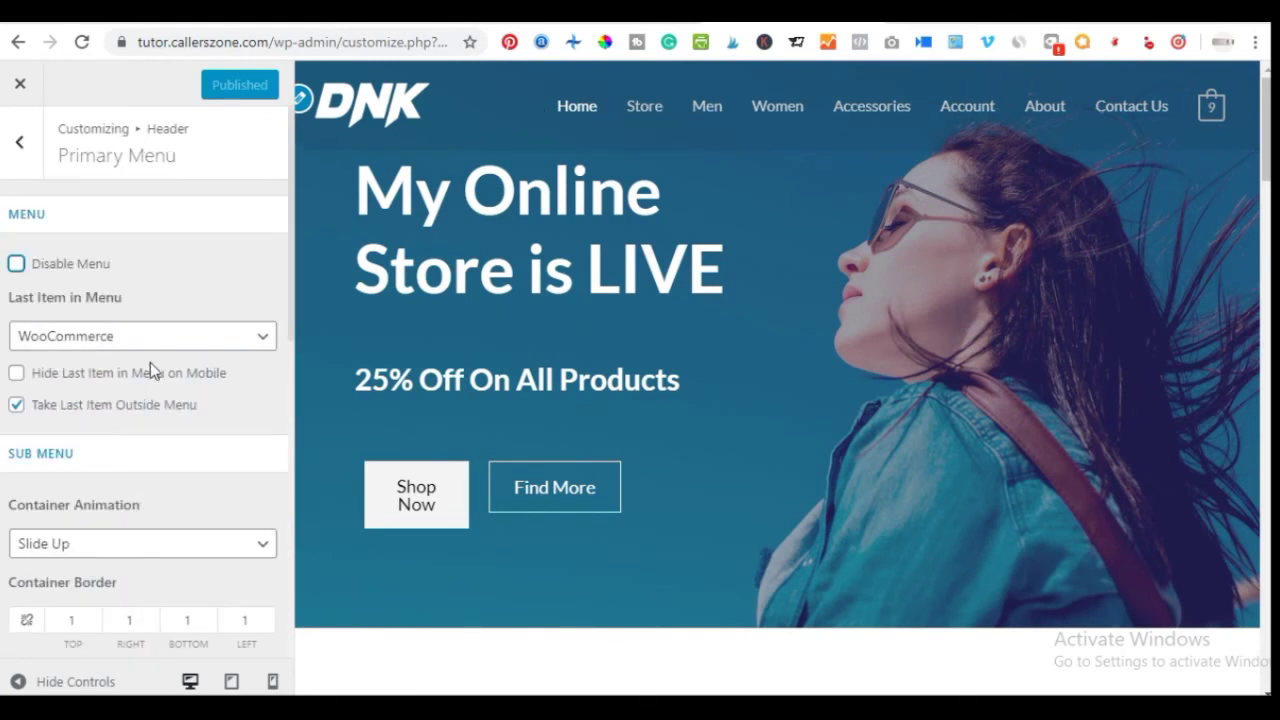
scroll(137, 440, down, 3)
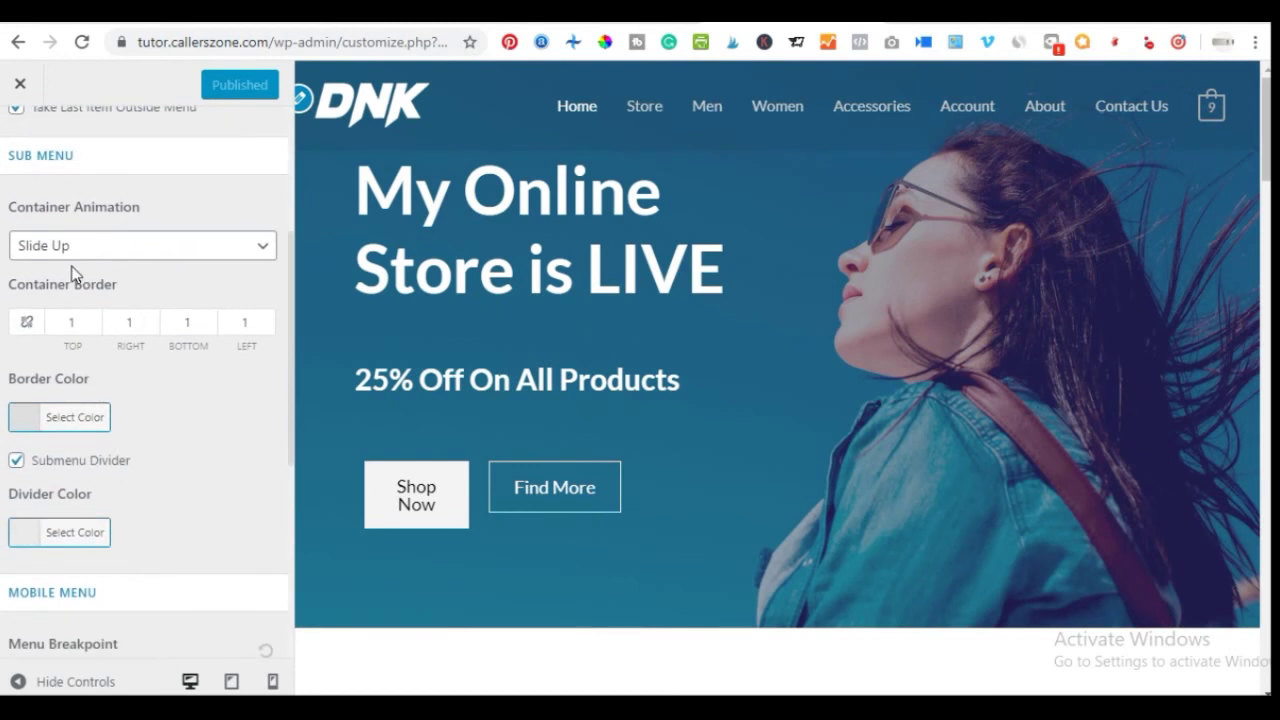
scroll(71, 274, up, 3)
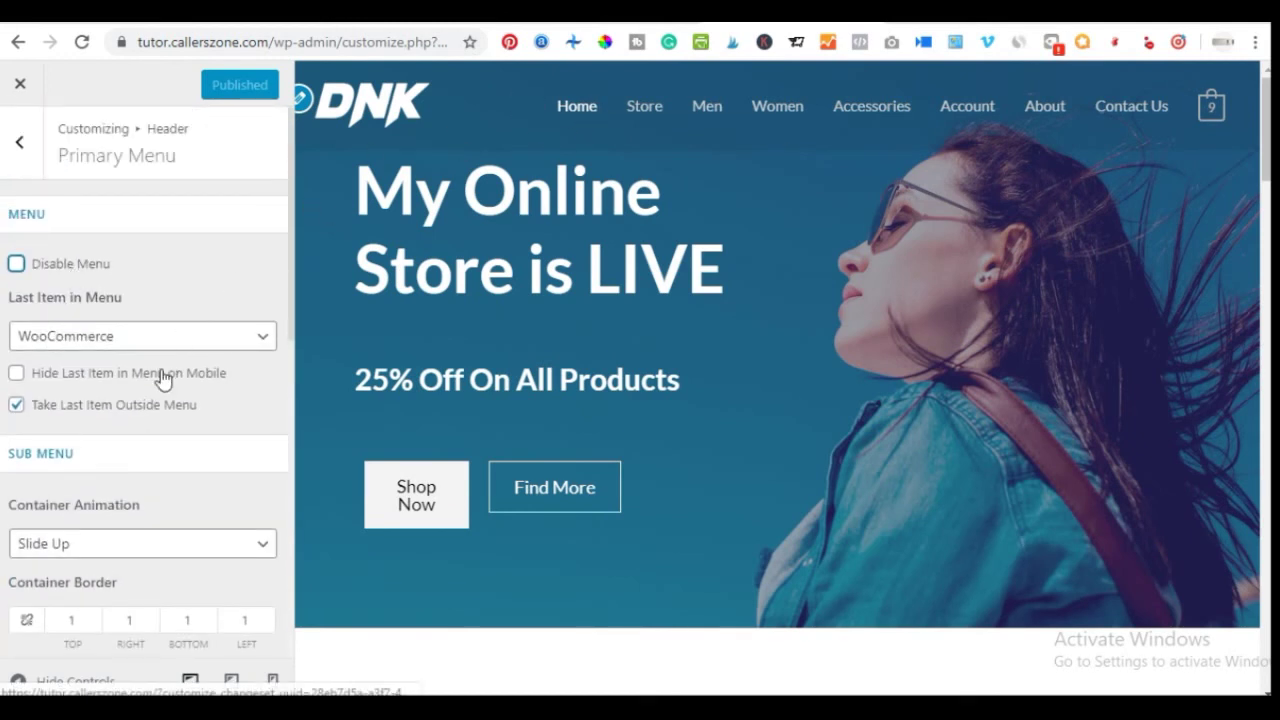
scroll(117, 345, down, 1)
scroll(116, 352, down, 2)
scroll(116, 352, up, 3)
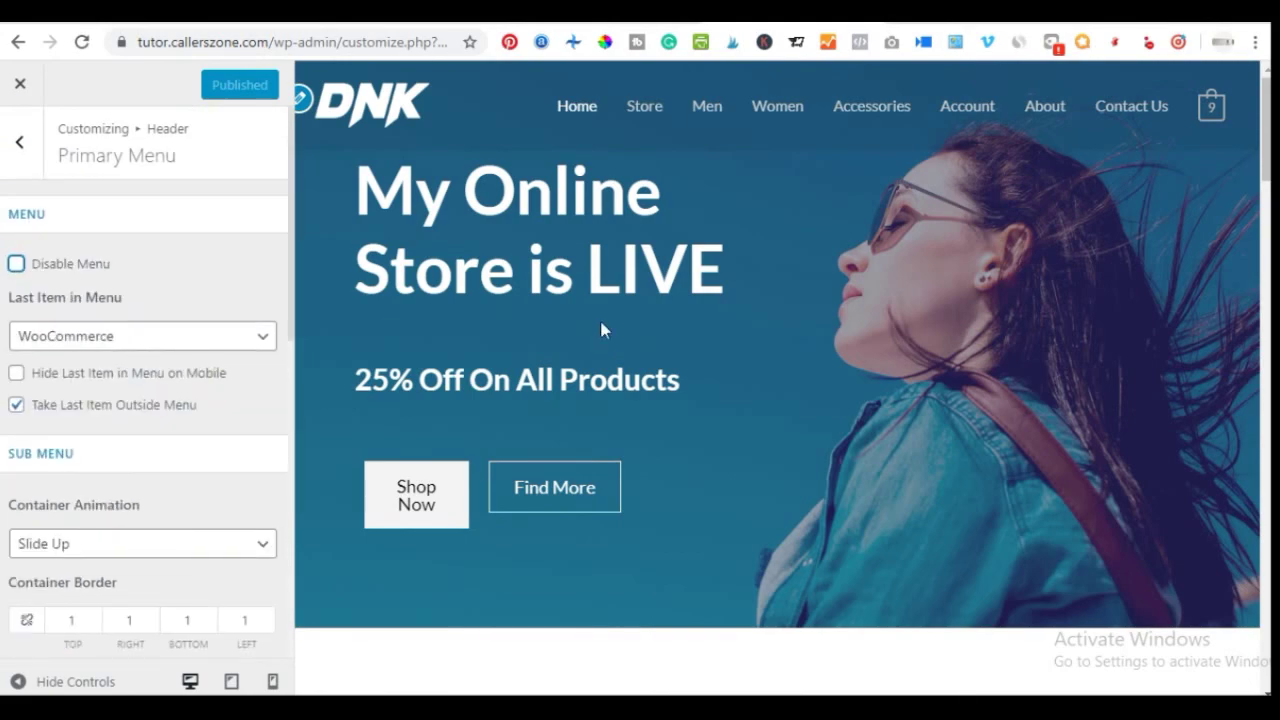
scroll(603, 323, down, 6)
scroll(603, 323, down, 12)
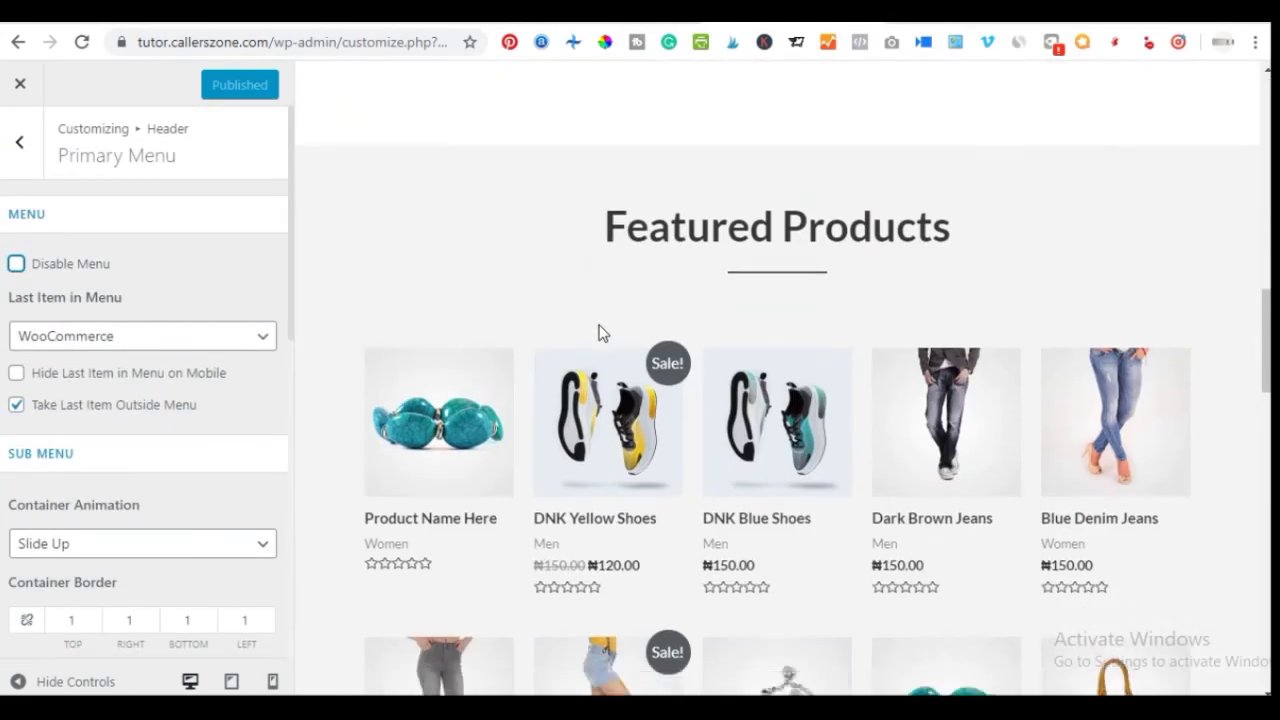
scroll(752, 184, down, 3)
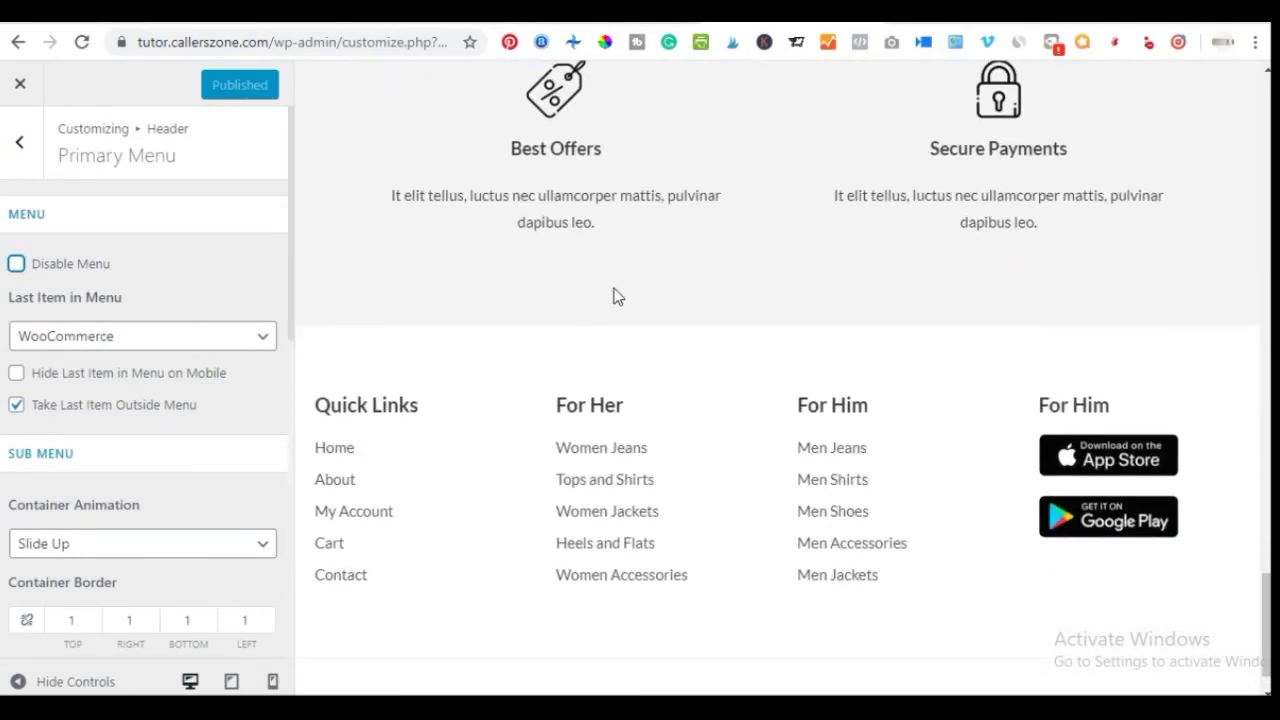
scroll(614, 294, up, 15)
scroll(629, 251, up, 5)
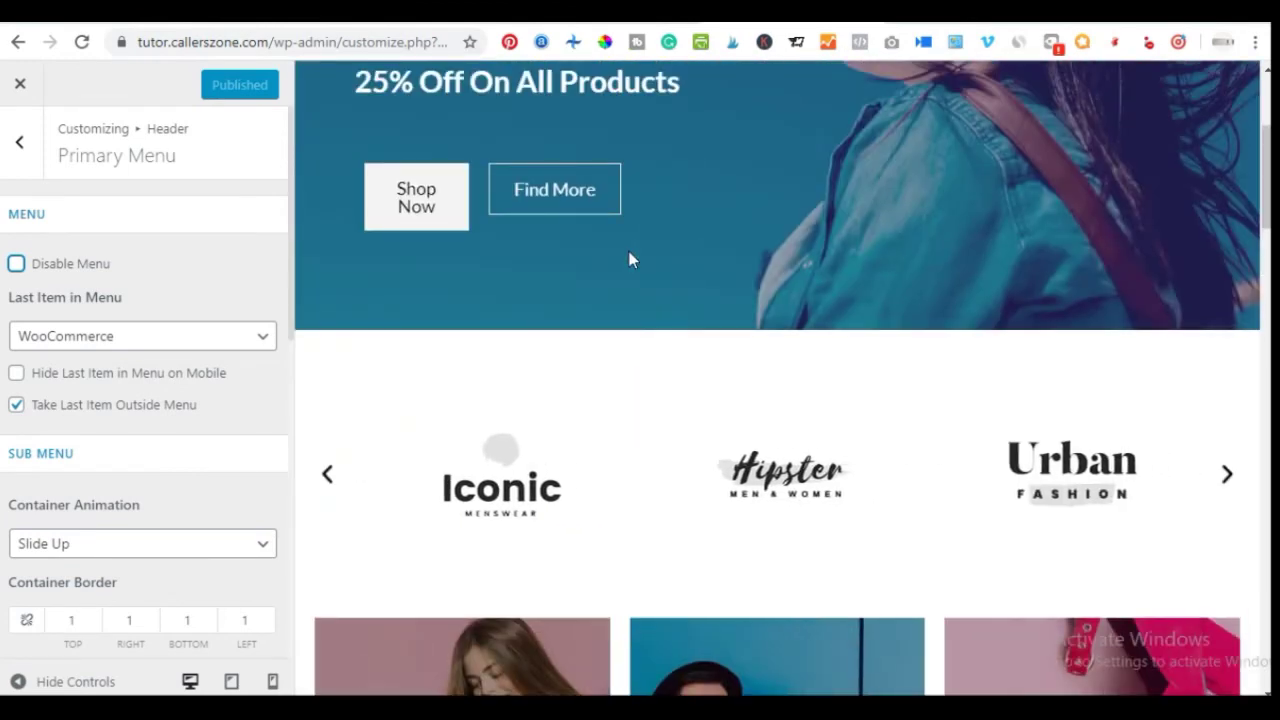
scroll(557, 235, up, 3)
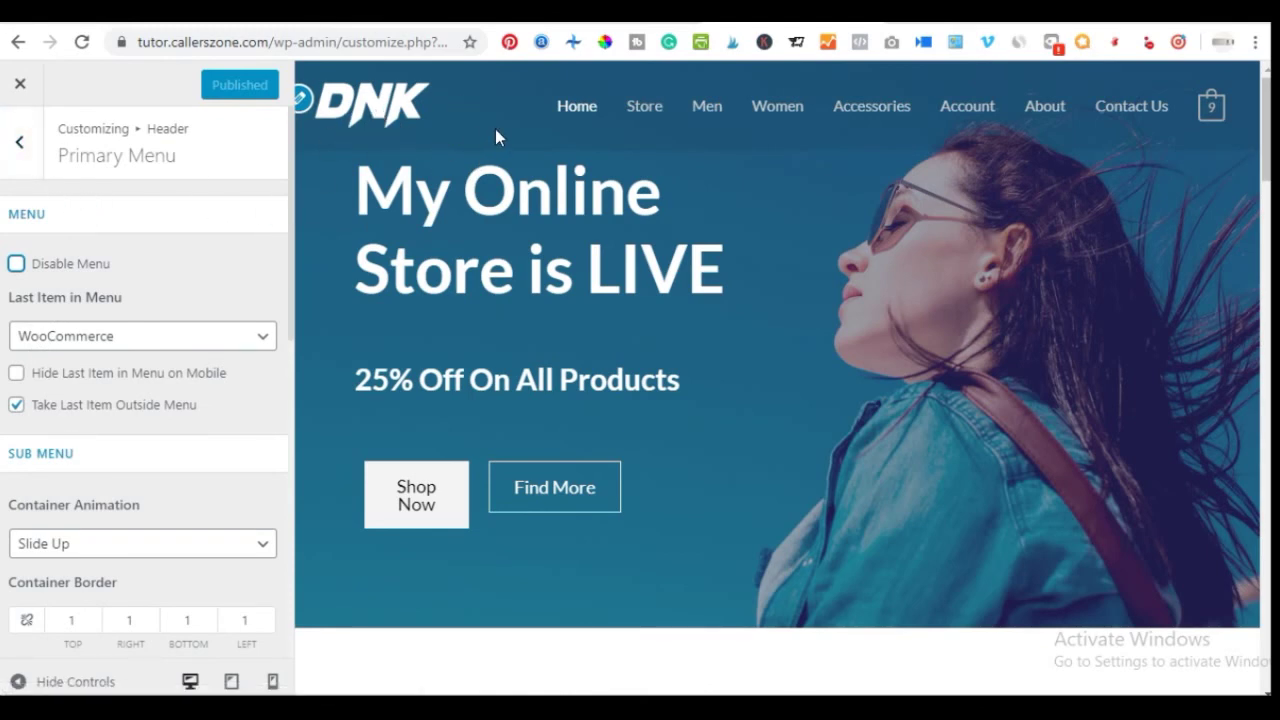
scroll(838, 381, down, 10)
scroll(846, 386, up, 10)
click(20, 160)
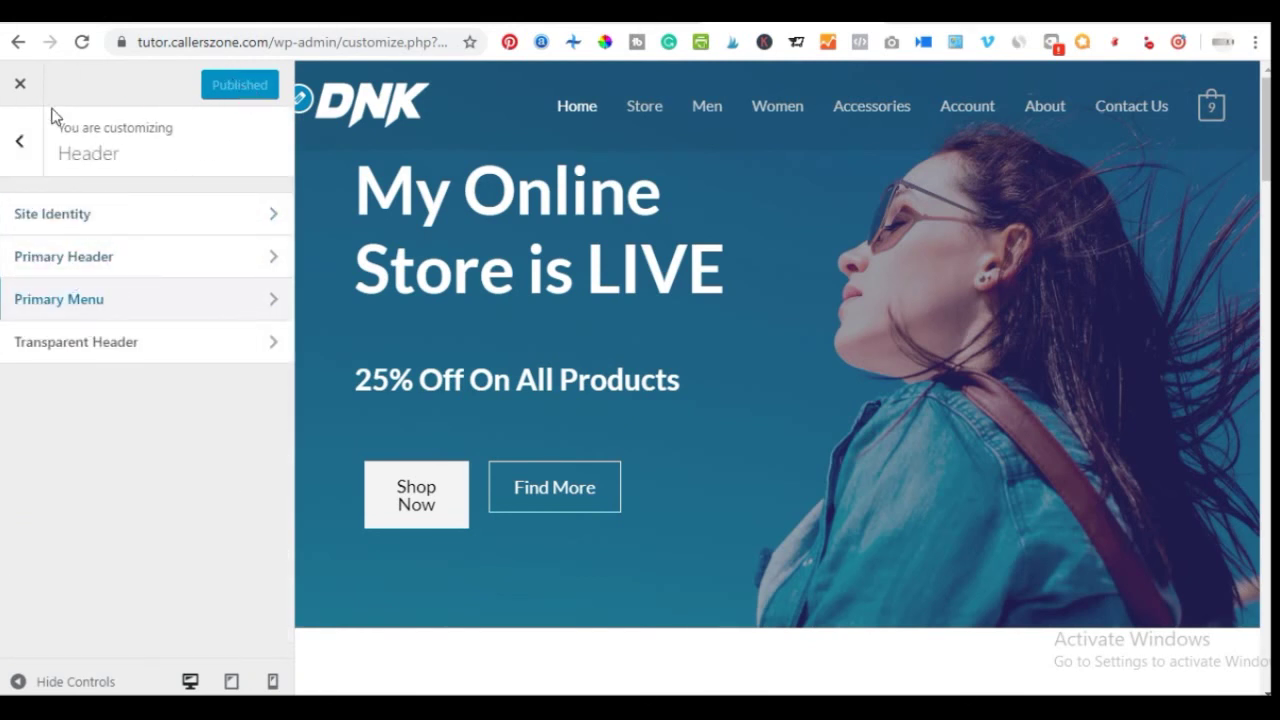
Leave the Customizer for the dashboard and go to Appearance > Menus
click(16, 88)
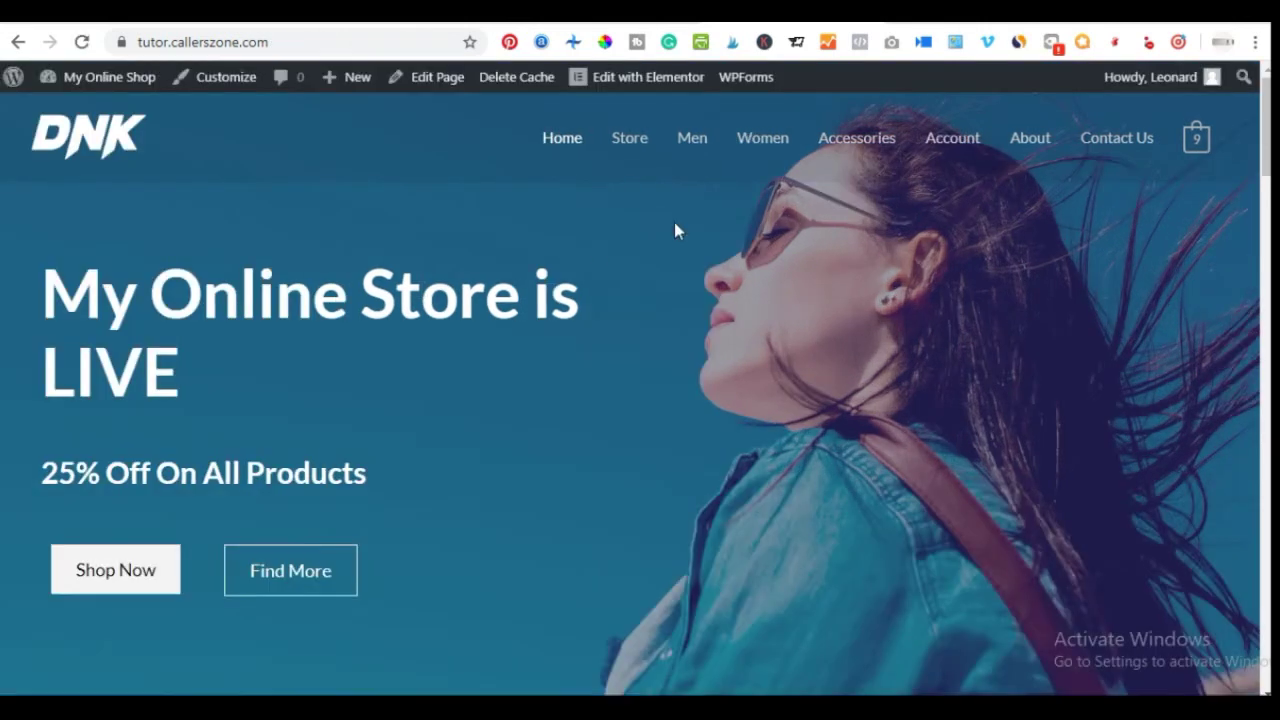
click(107, 80)
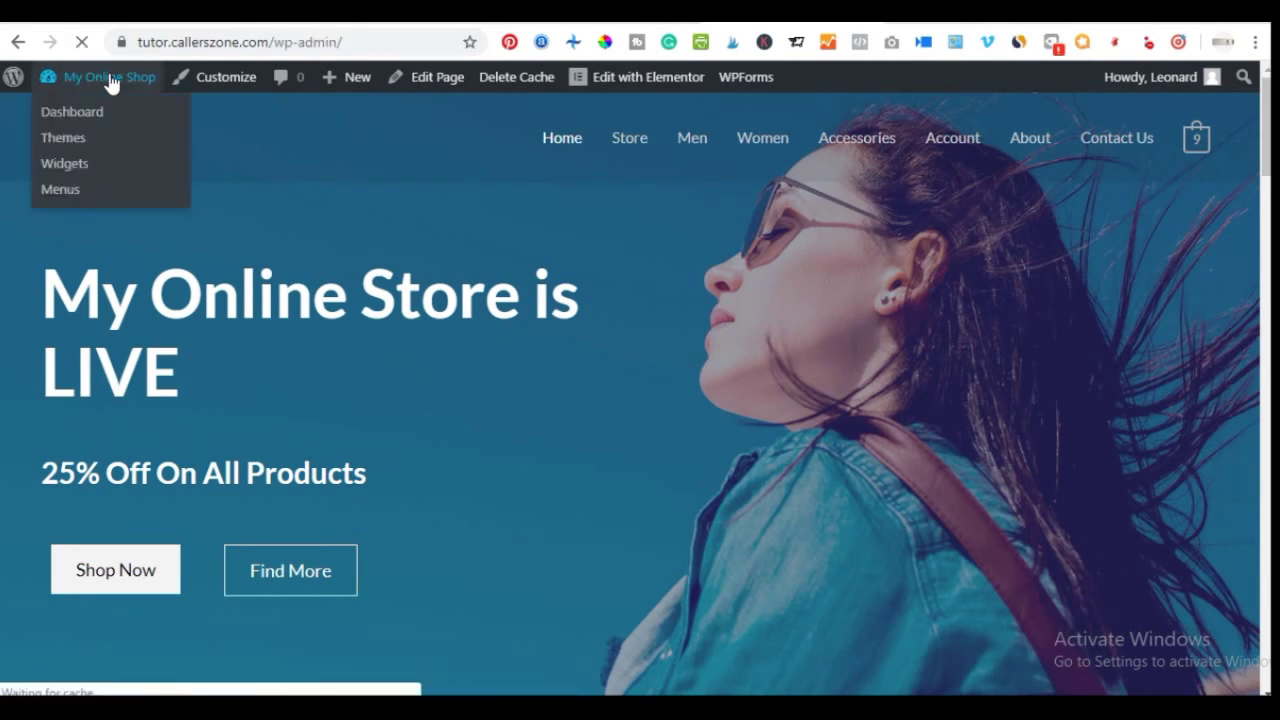
scroll(126, 443, down, 1)
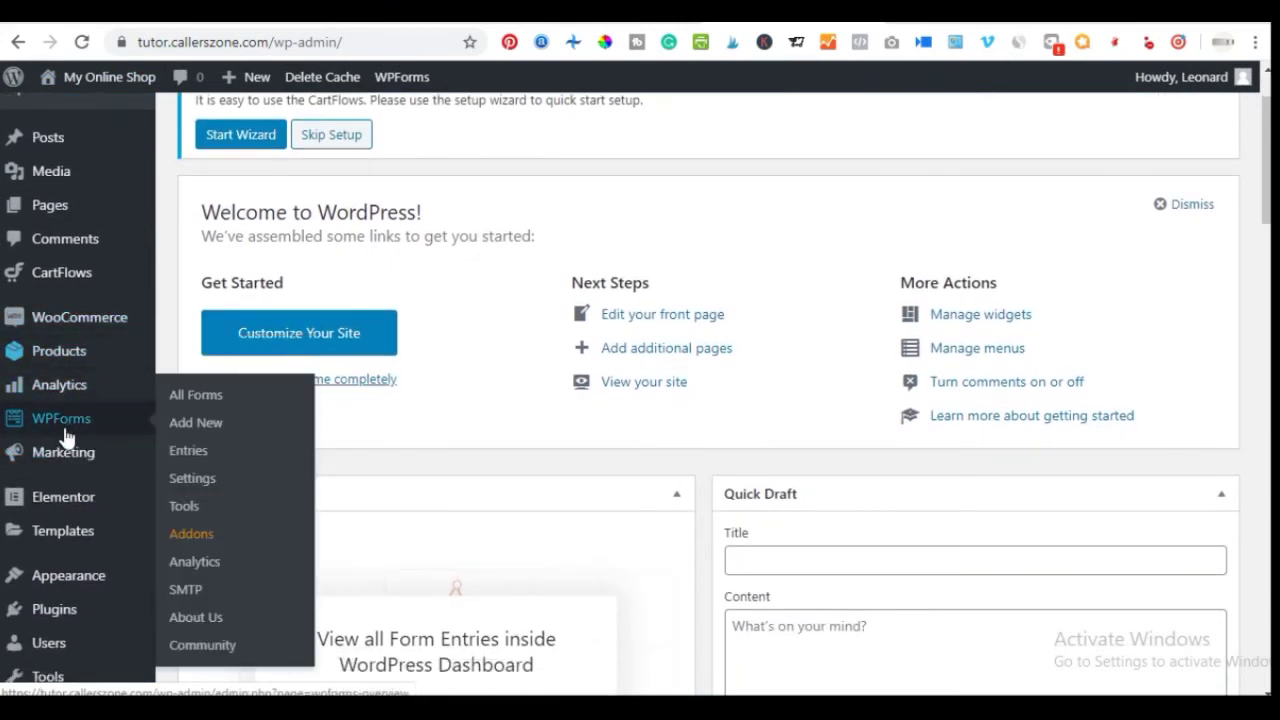
mouse_move(63, 577)
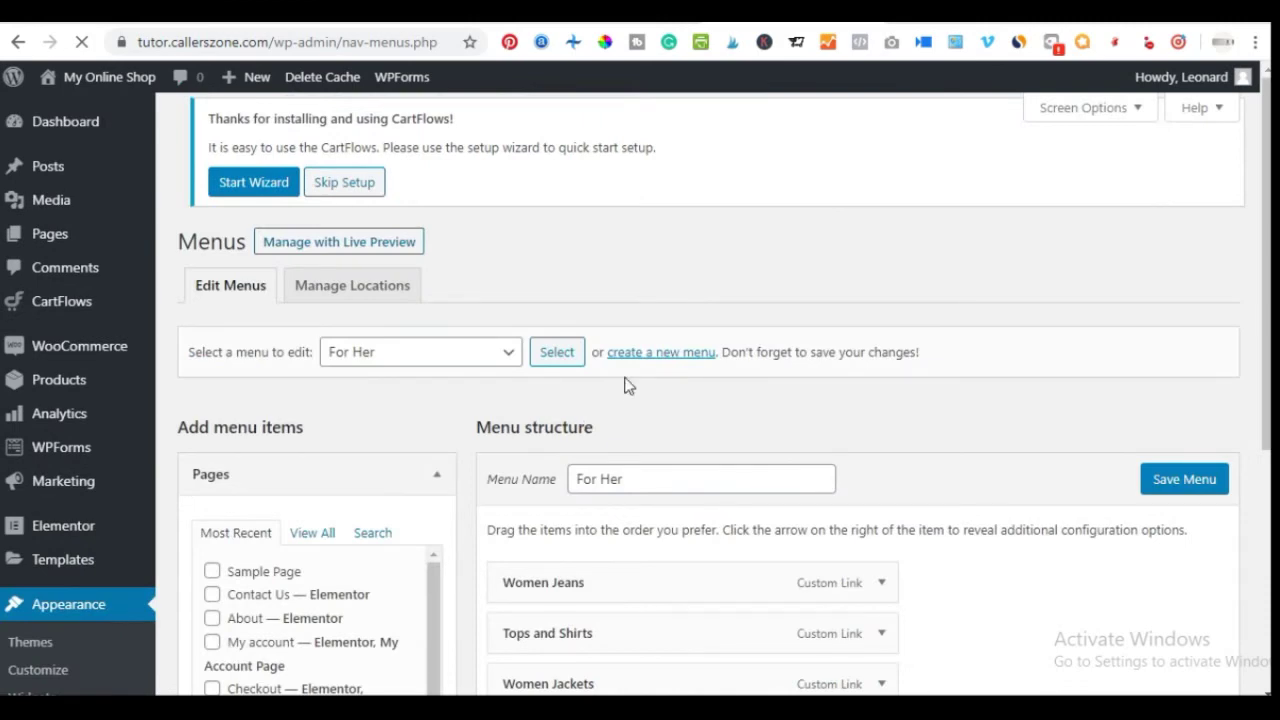
Select Main Menu (Primary Menu) and load its items, Home through Contact Us, for editing
scroll(540, 428, down, 1)
scroll(608, 357, down, 3)
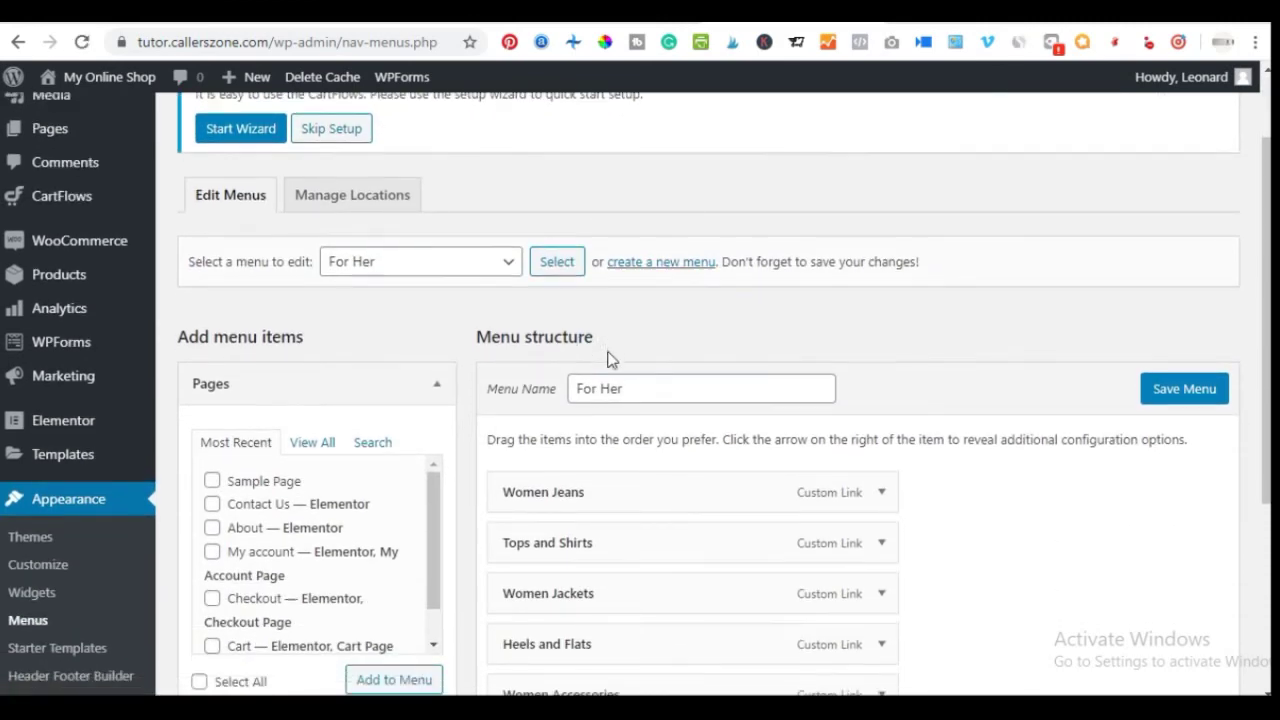
scroll(511, 289, up, 3)
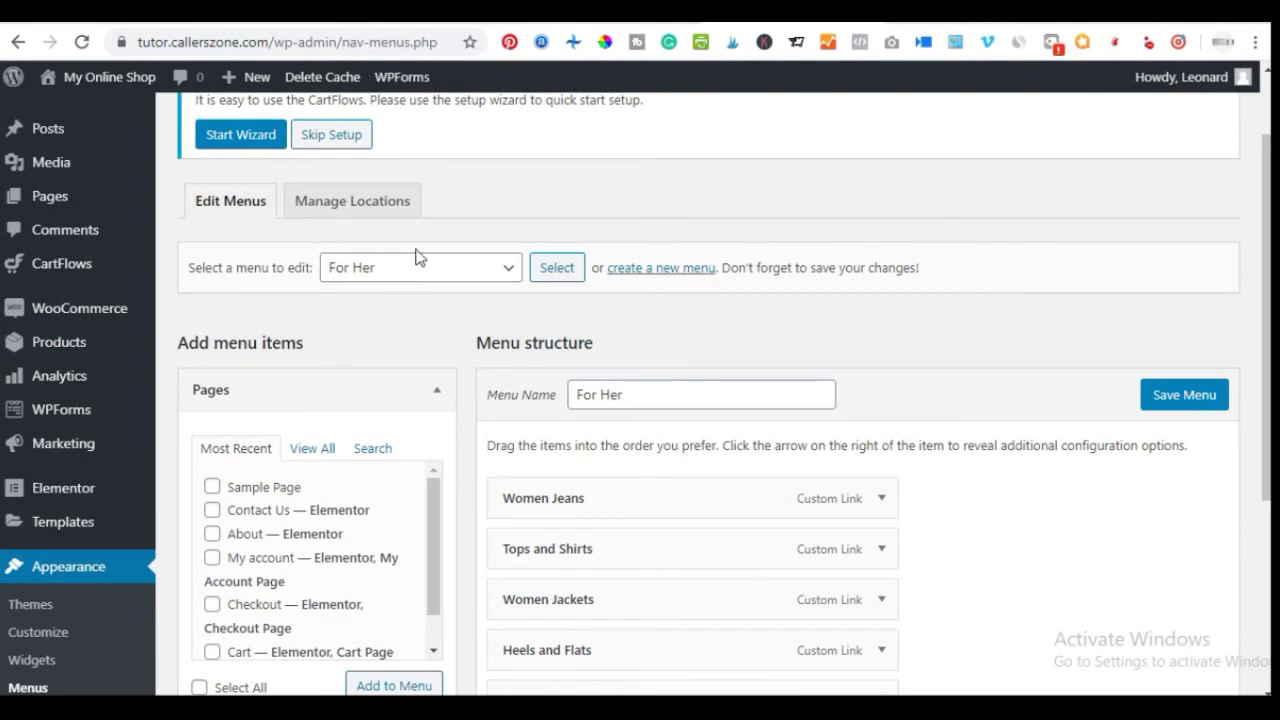
click(491, 273)
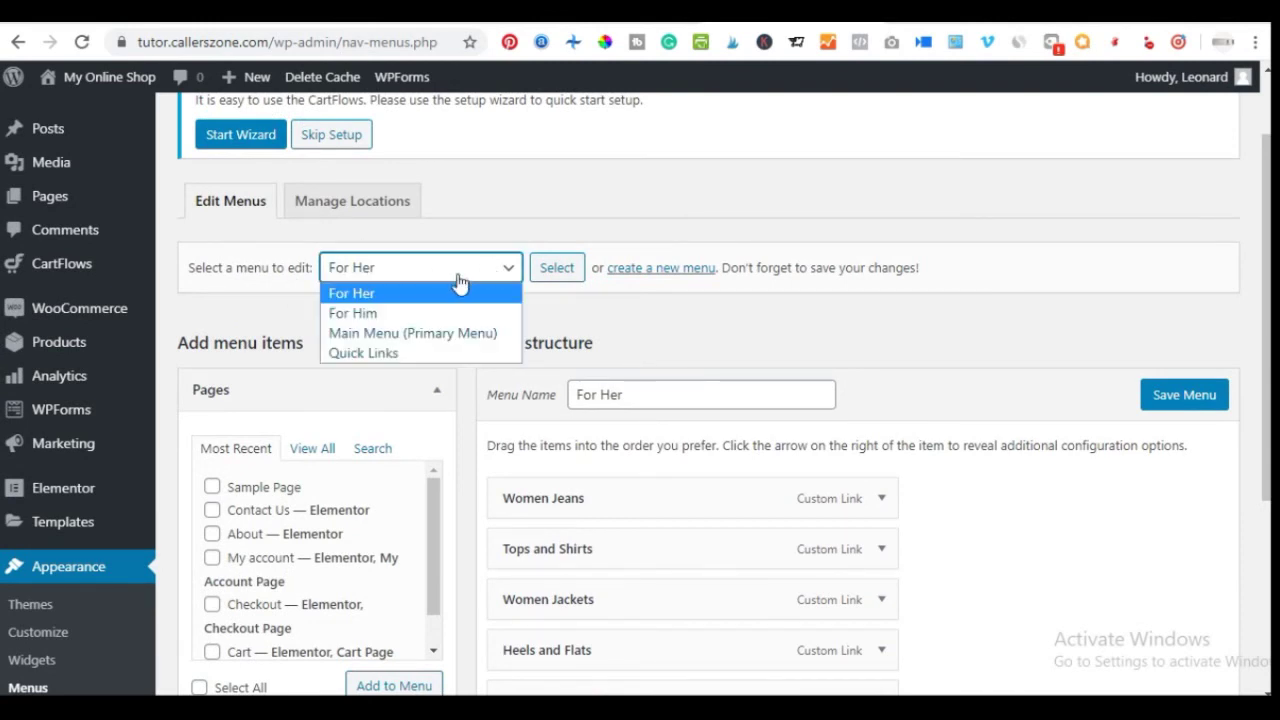
click(418, 336)
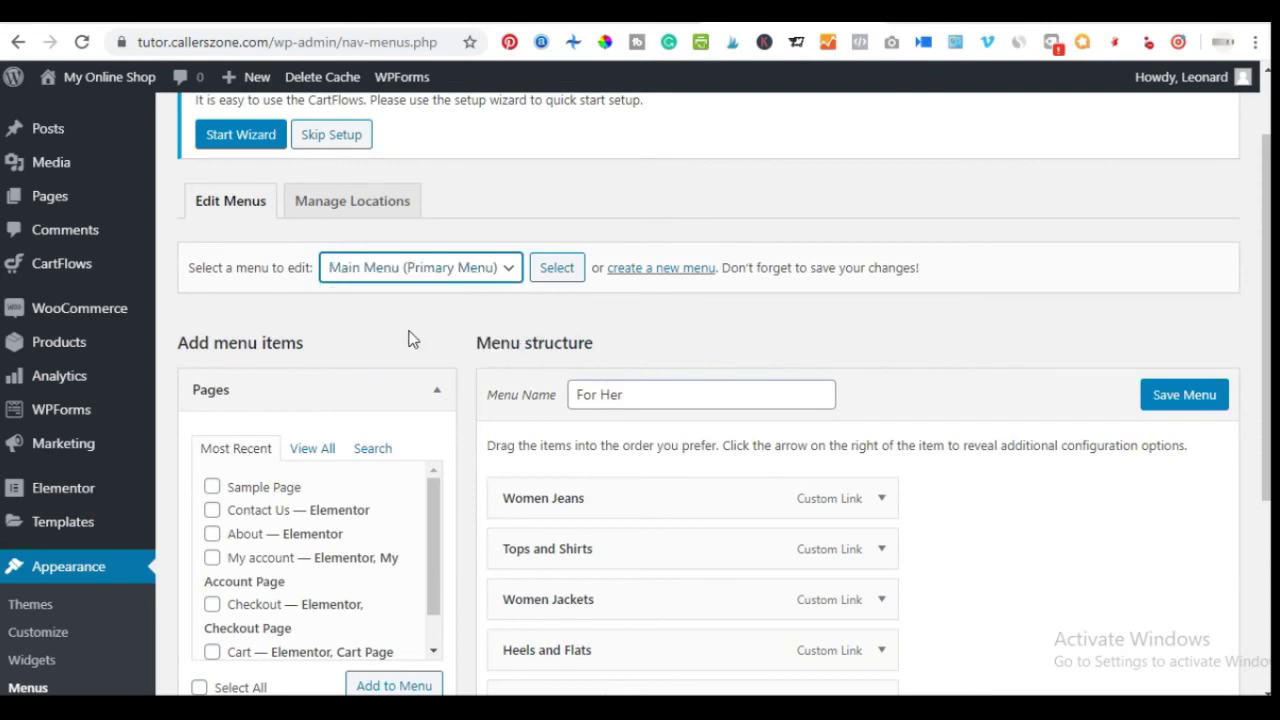
click(556, 268)
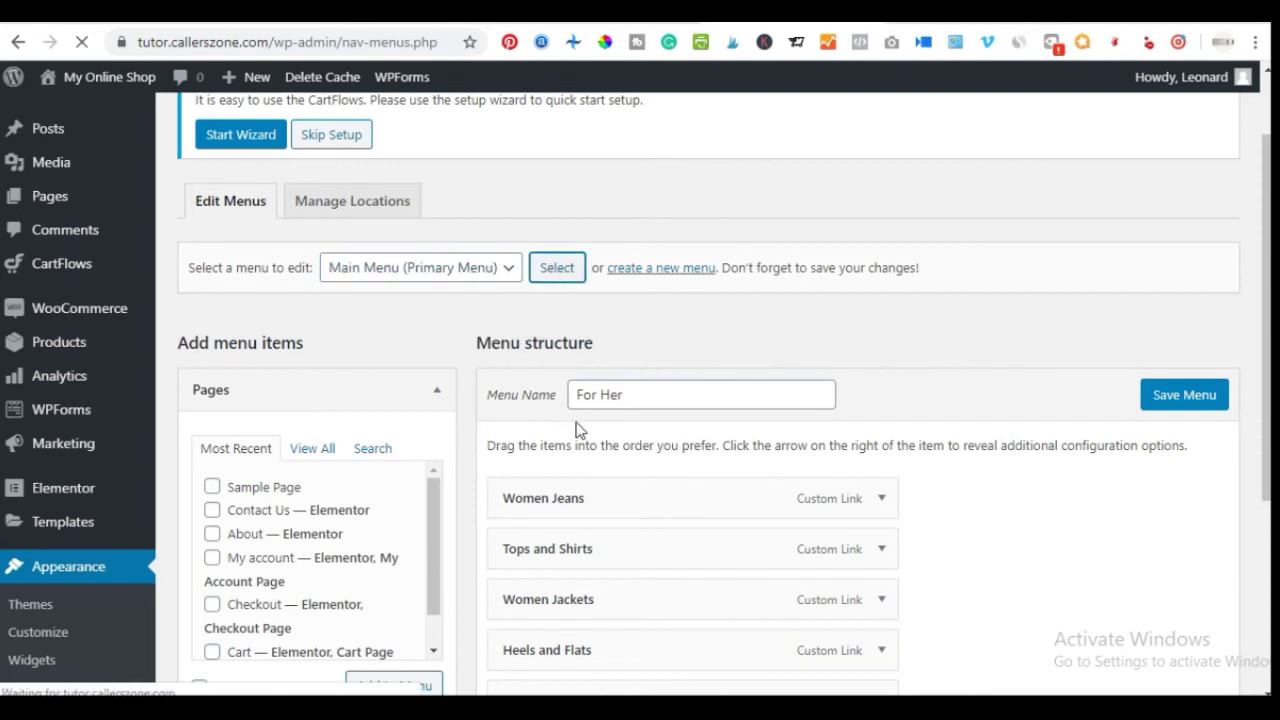
scroll(577, 410, down, 2)
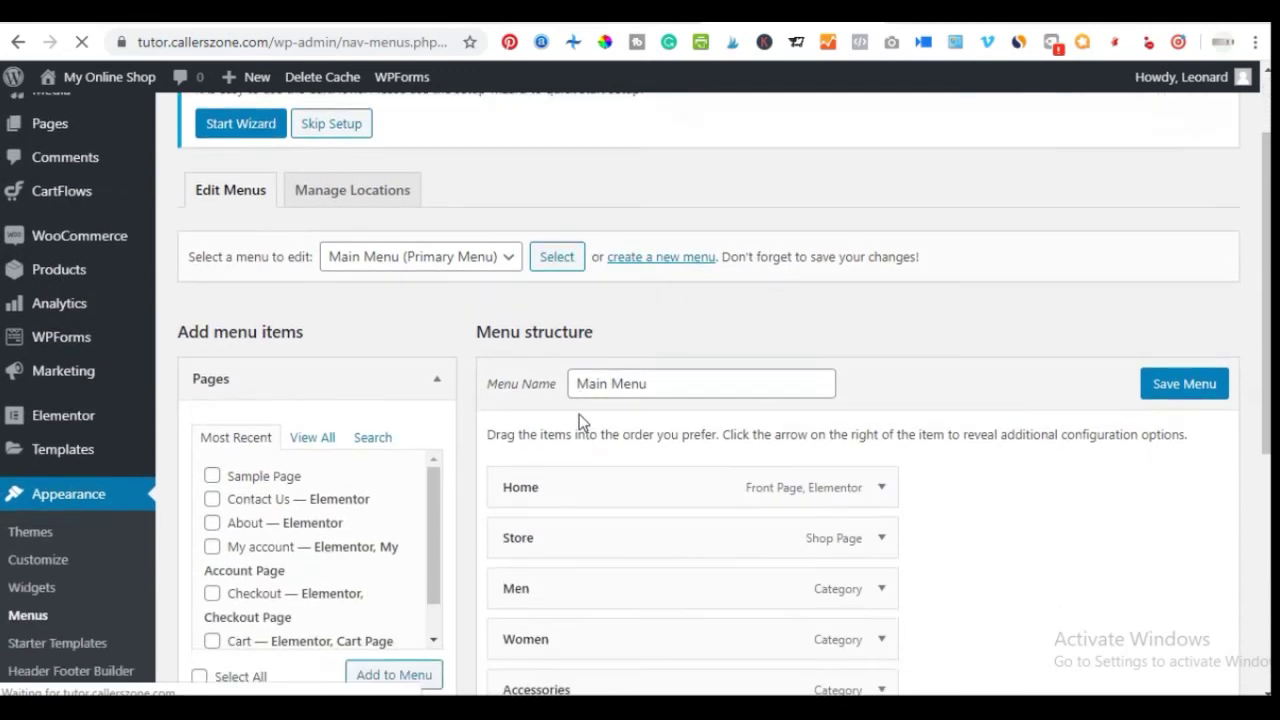
scroll(654, 403, down, 1)
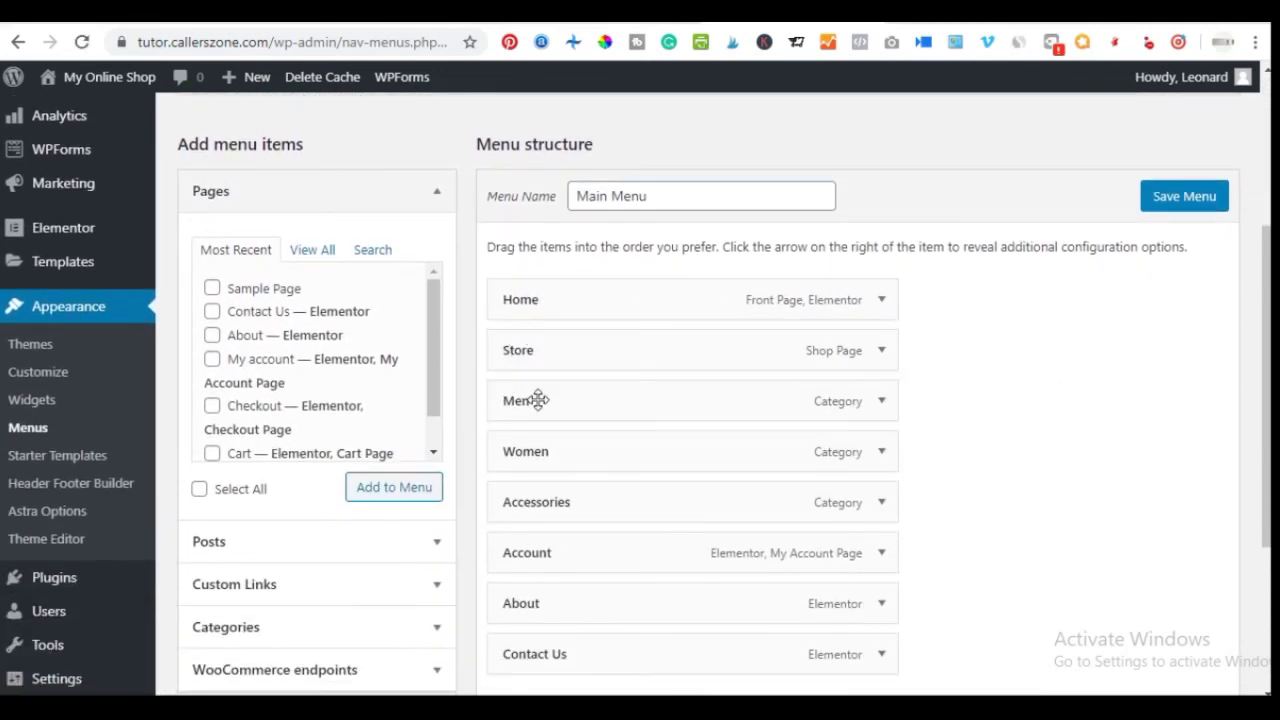
scroll(587, 548, down, 2)
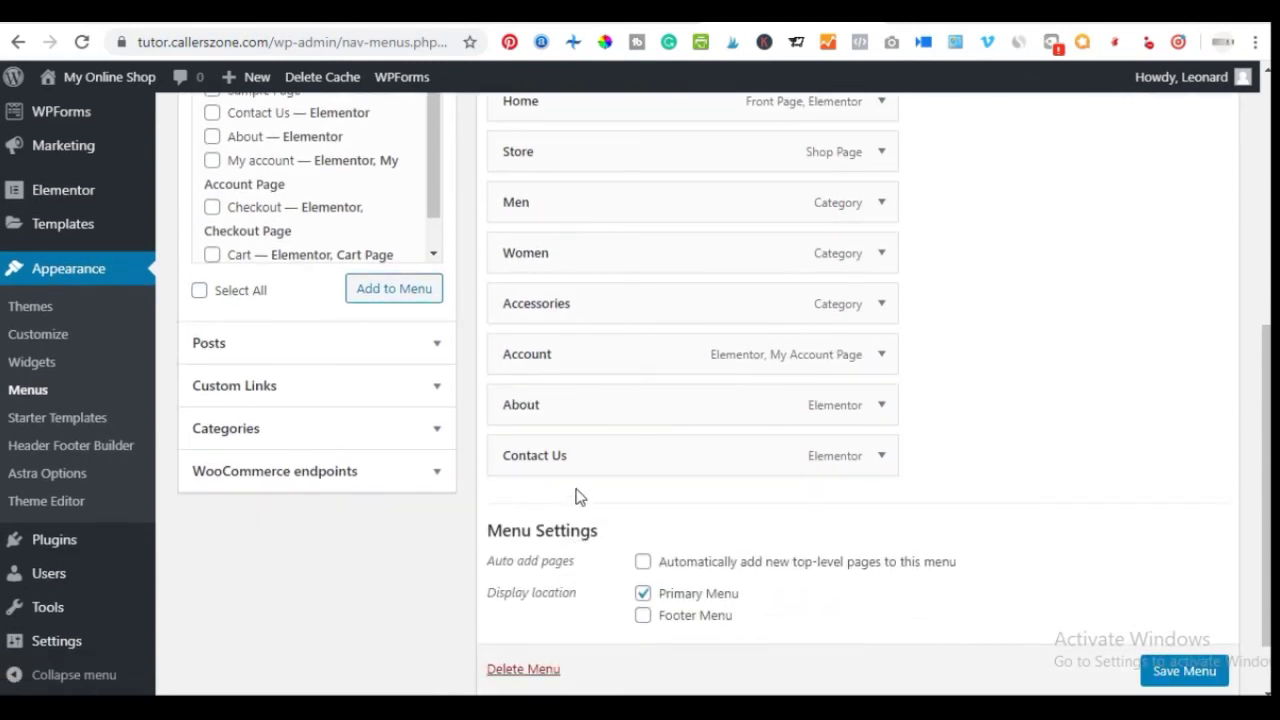
scroll(578, 494, up, 3)
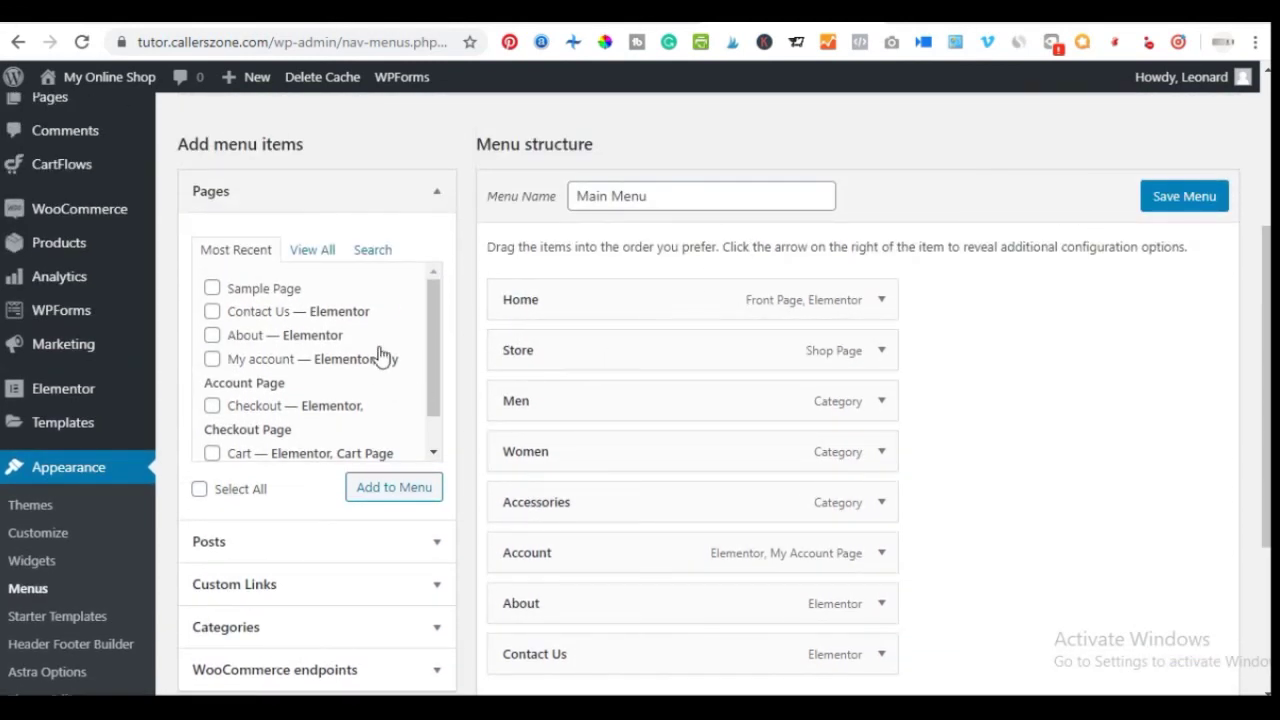
click(435, 193)
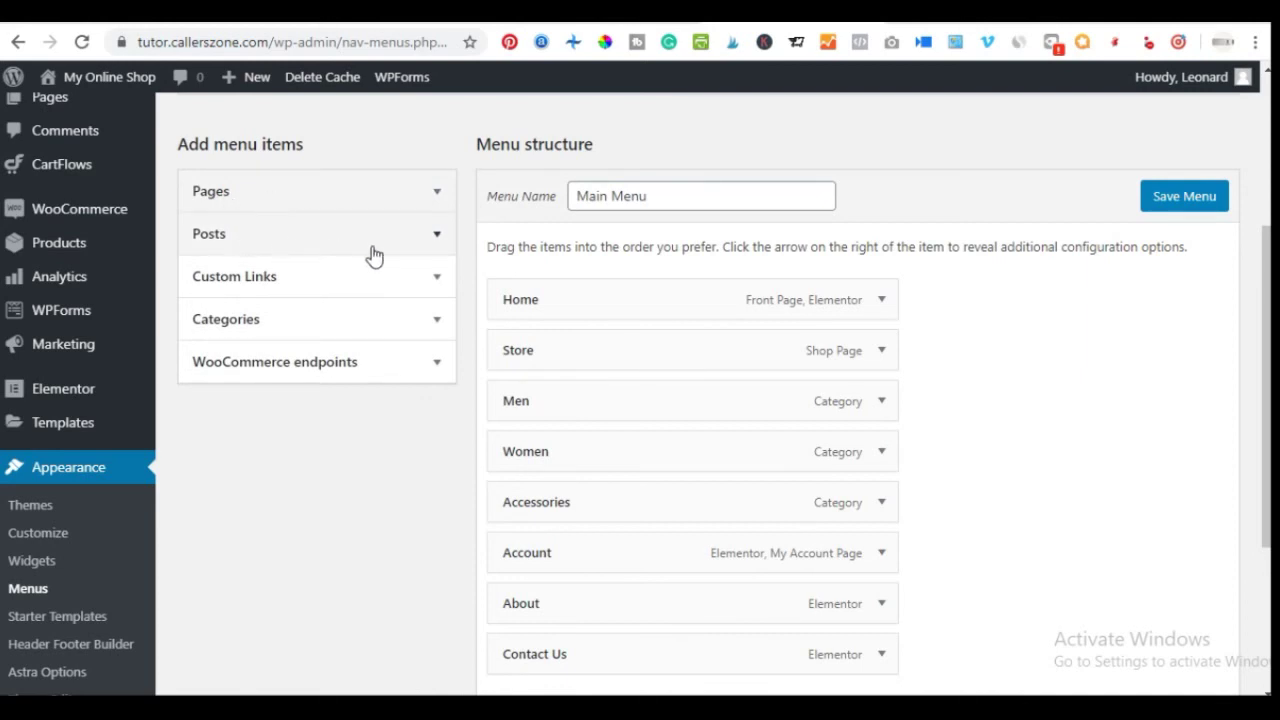
click(435, 277)
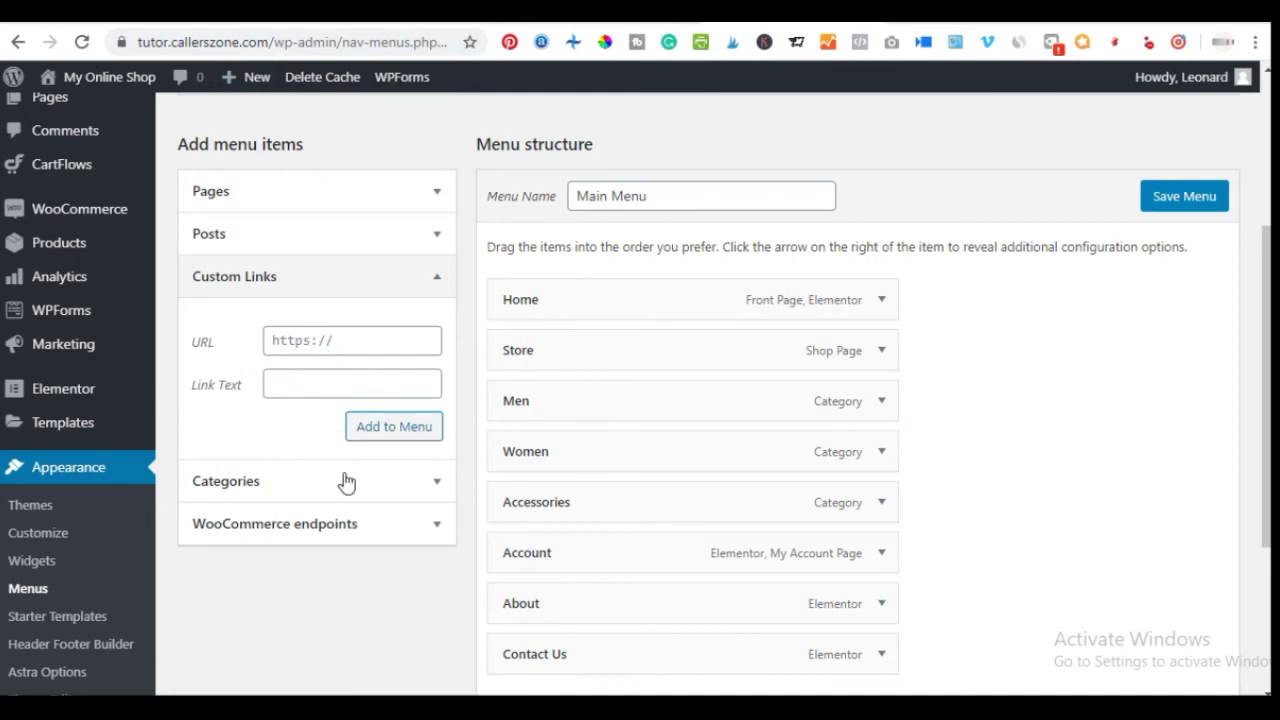
click(411, 294)
click(333, 322)
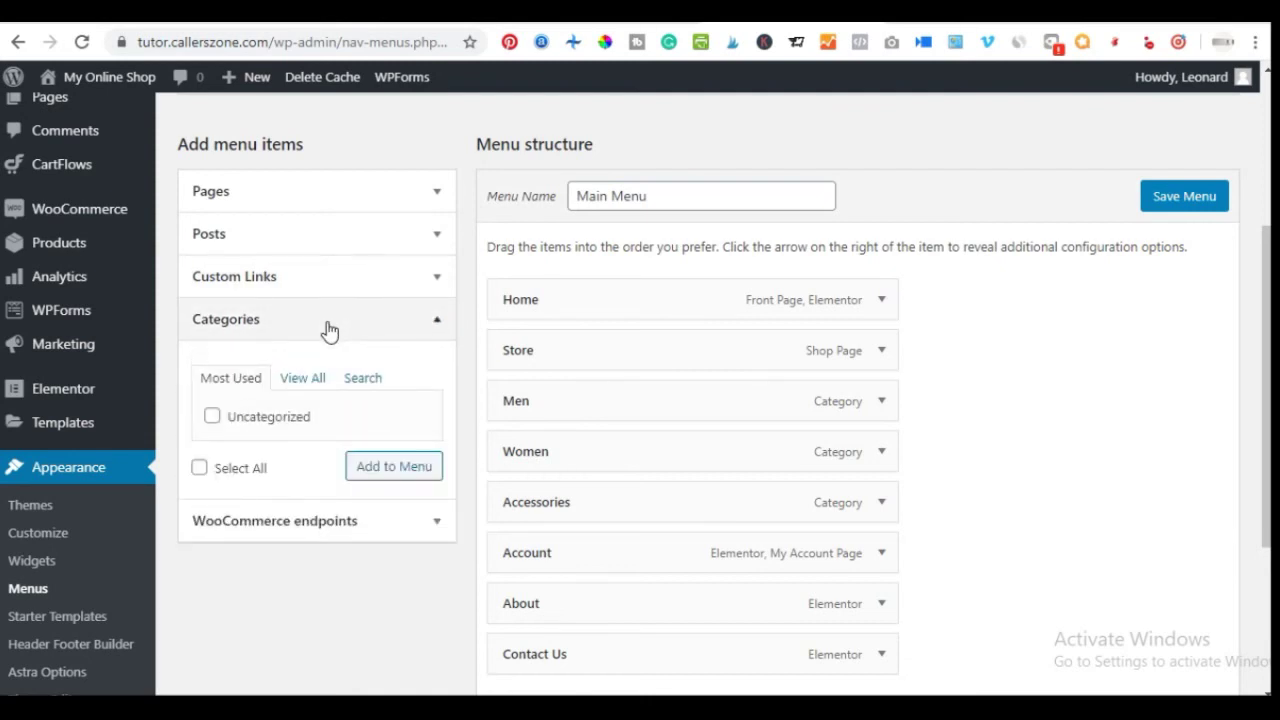
click(327, 325)
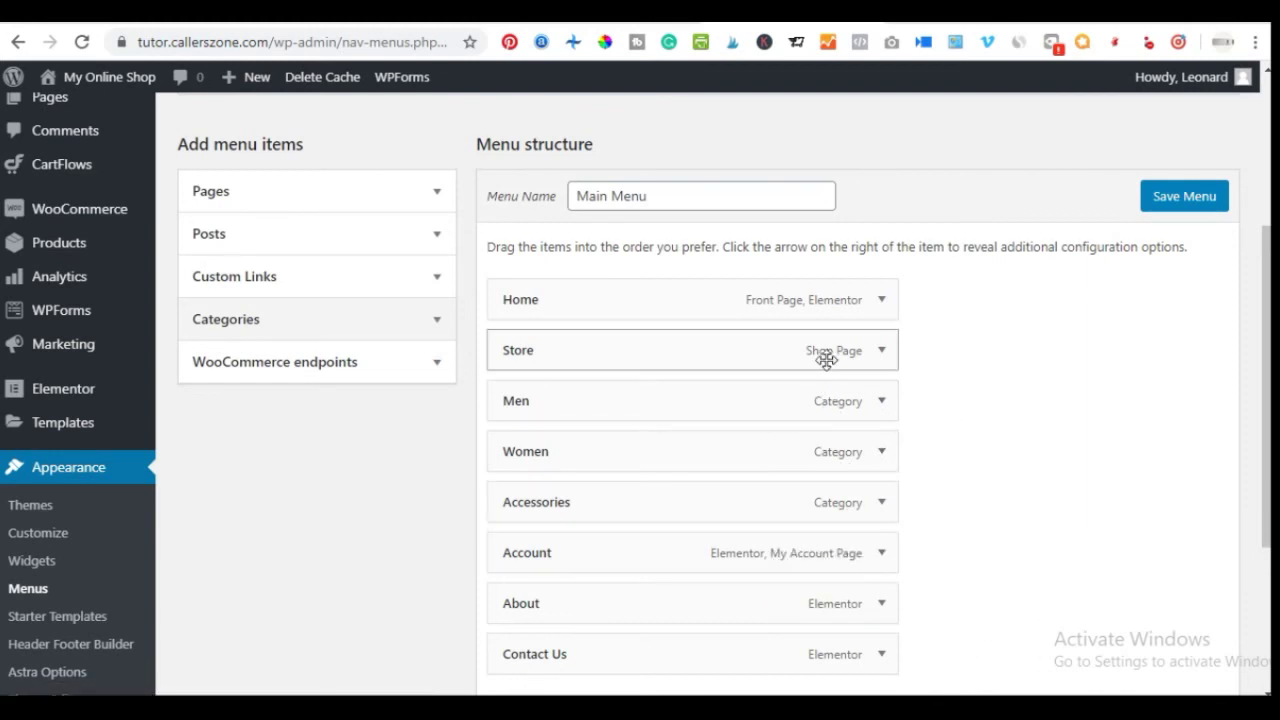
scroll(821, 403, down, 1)
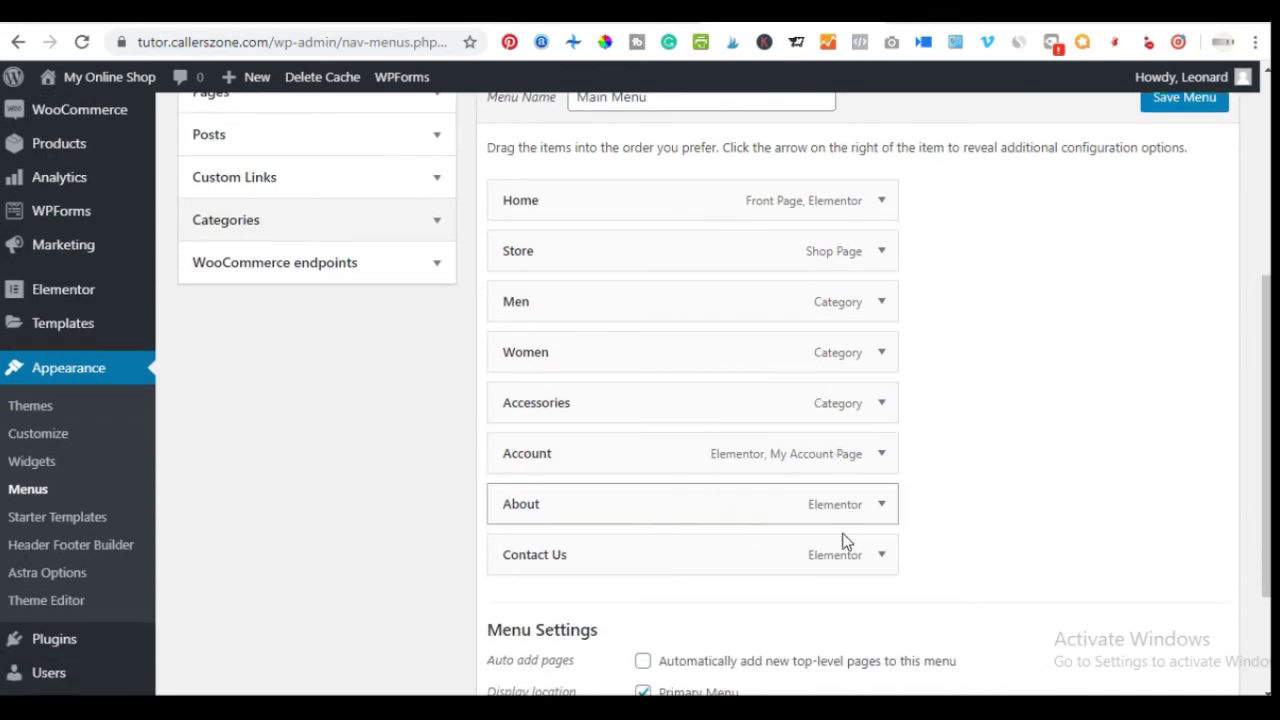
scroll(794, 525, up, 2)
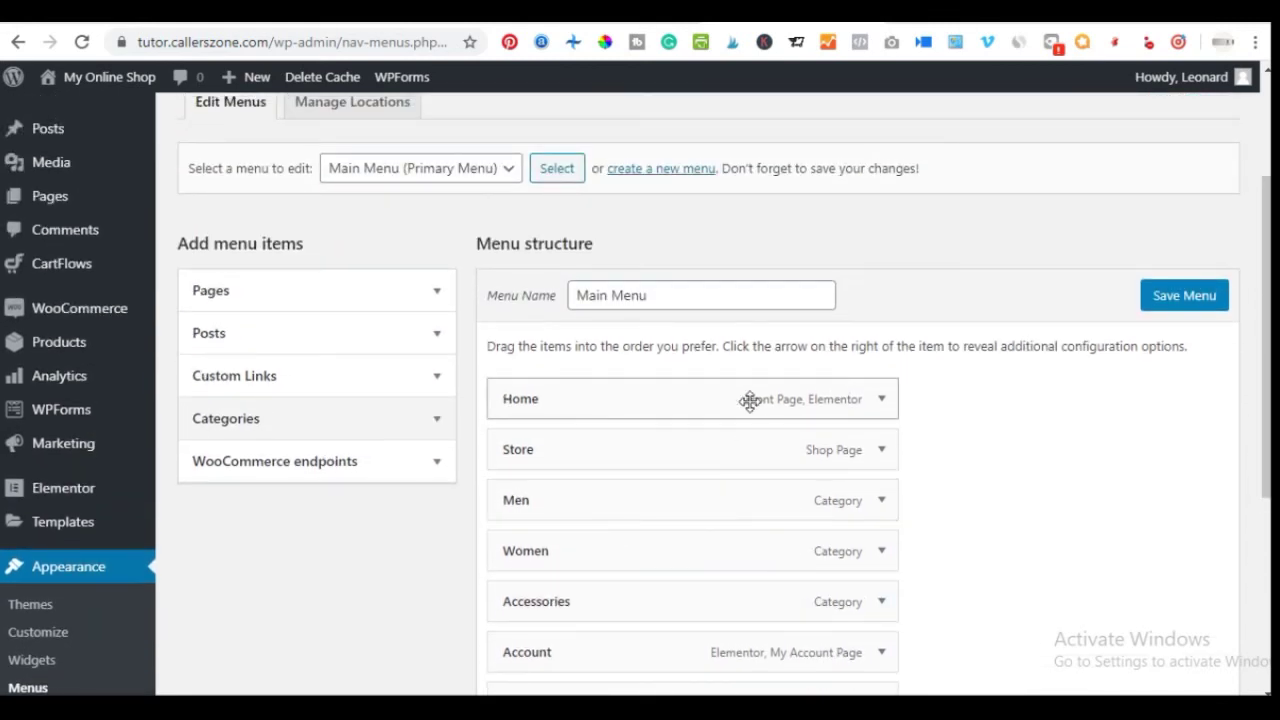
scroll(757, 460, down, 1)
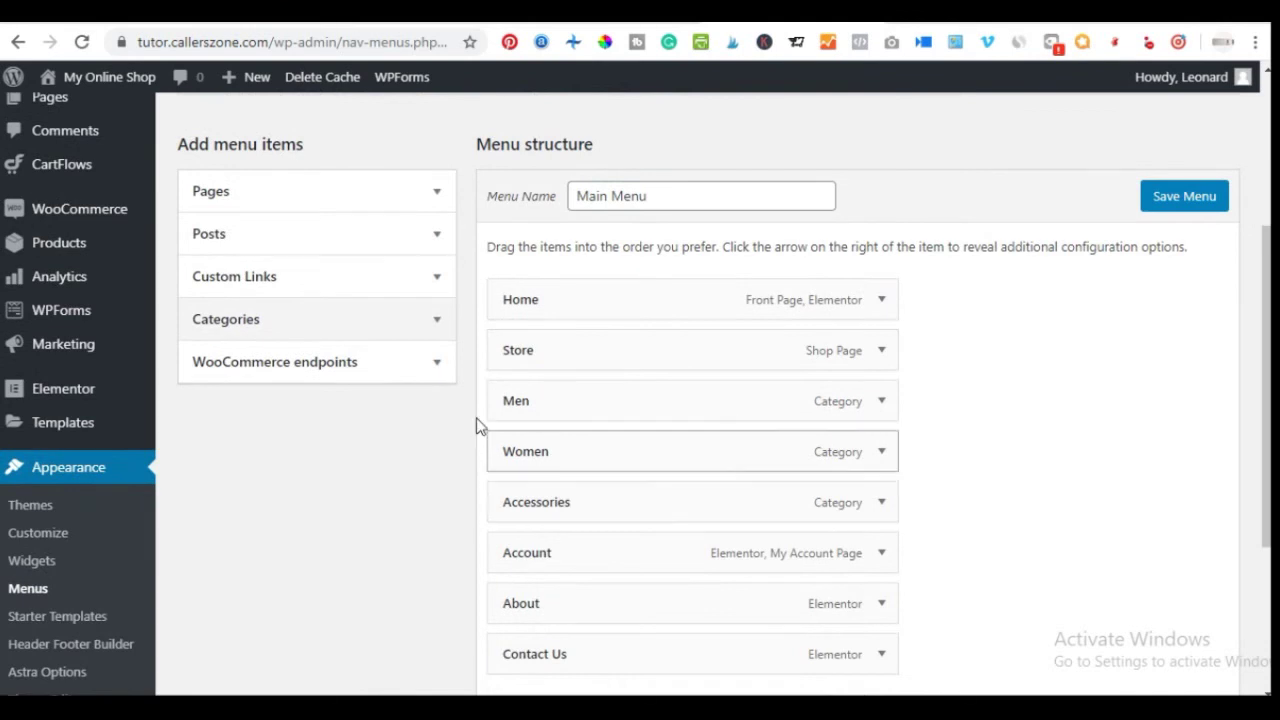
click(370, 205)
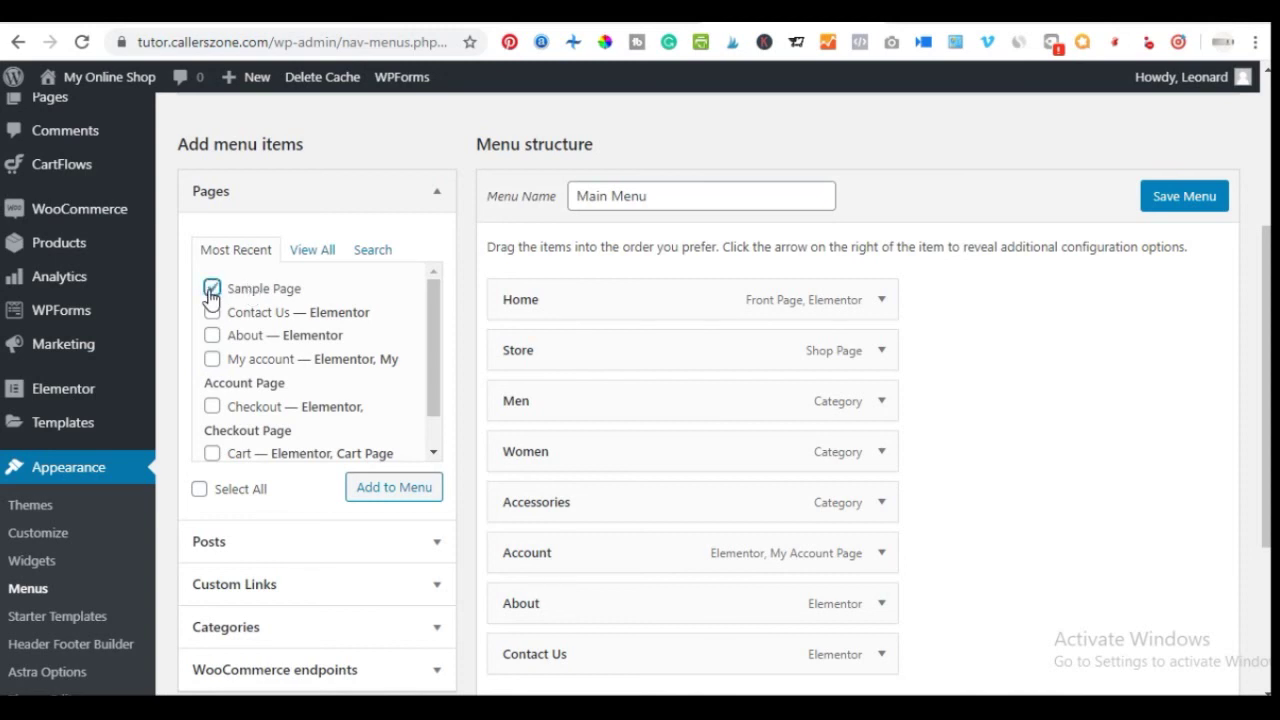
Add Sample Page to the Main Menu below Contact Us and save the menu
click(370, 490)
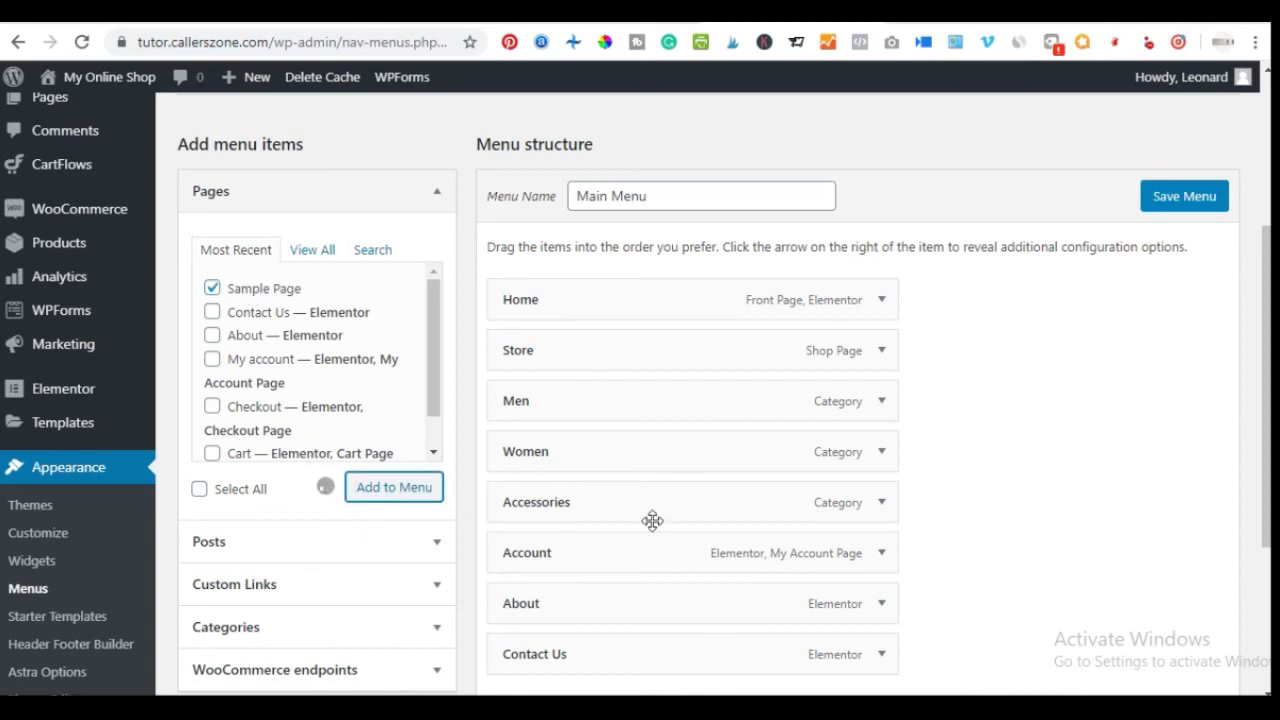
scroll(571, 457, down, 3)
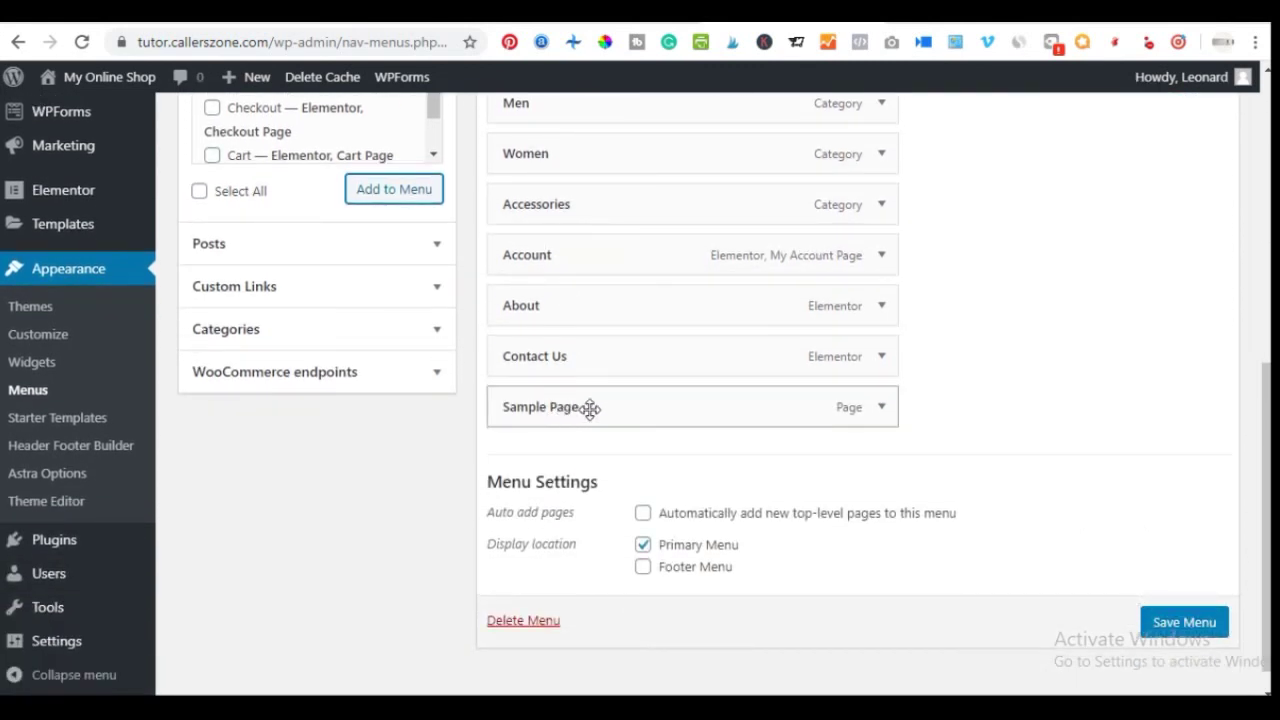
drag(577, 407, 606, 426)
scroll(886, 422, up, 2)
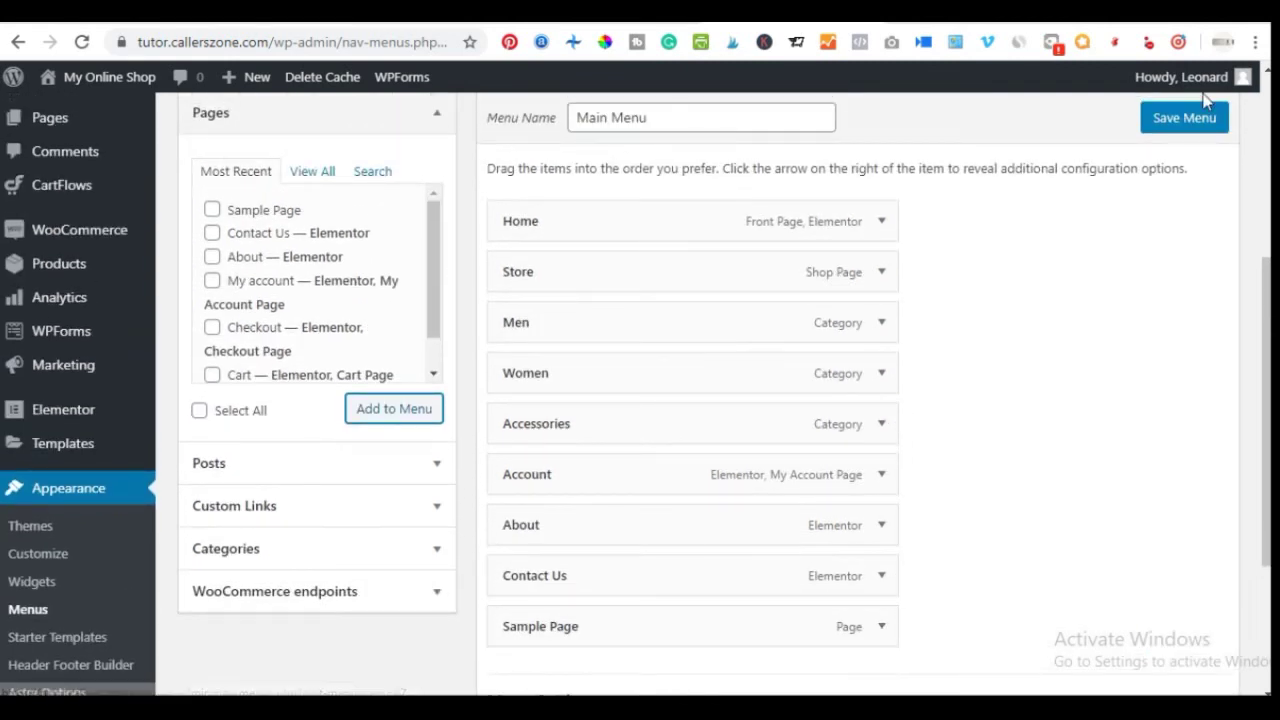
click(1191, 122)
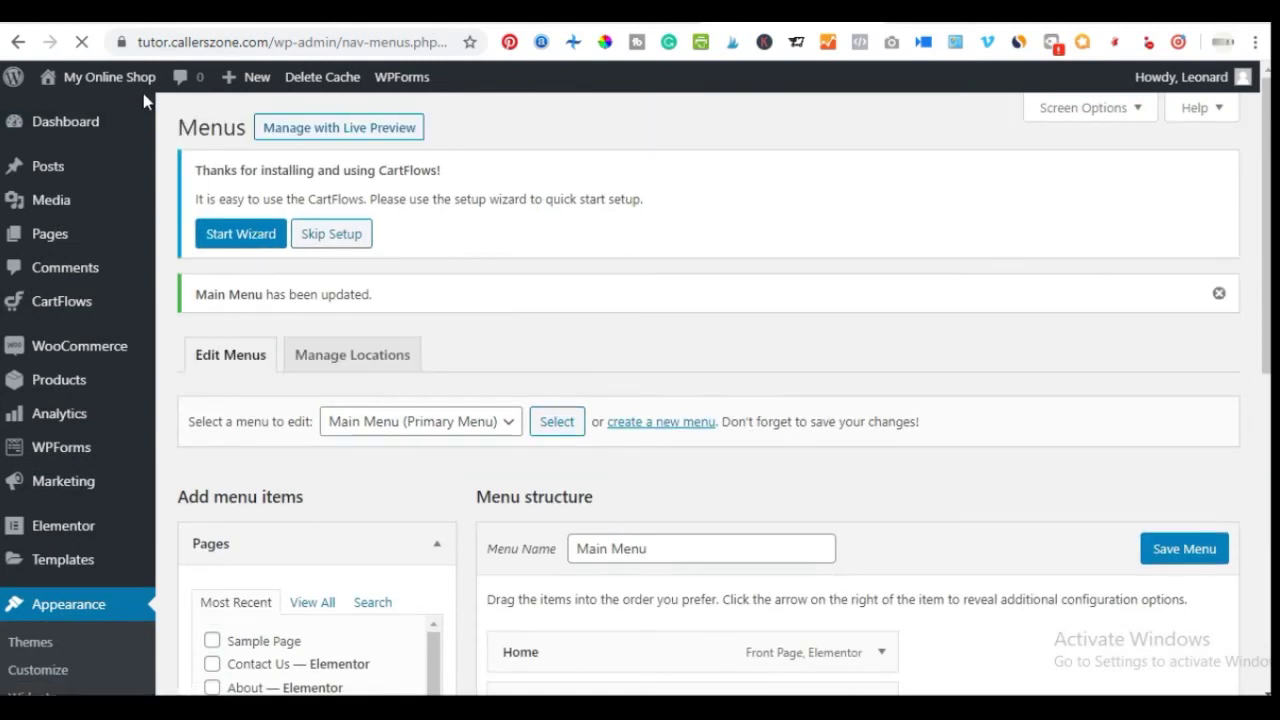
Open the My Online Shop home page in a new tab to check its navigation
right_click(143, 77)
click(168, 88)
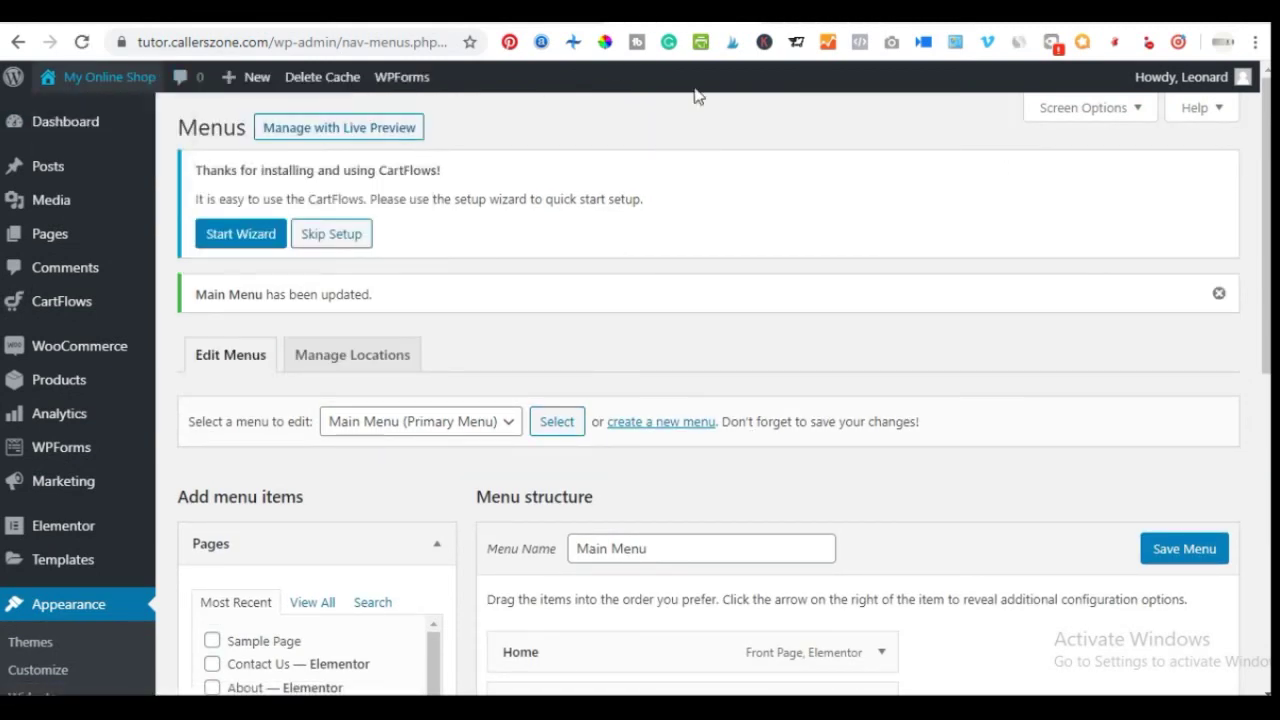
key(ctrl+Tab)
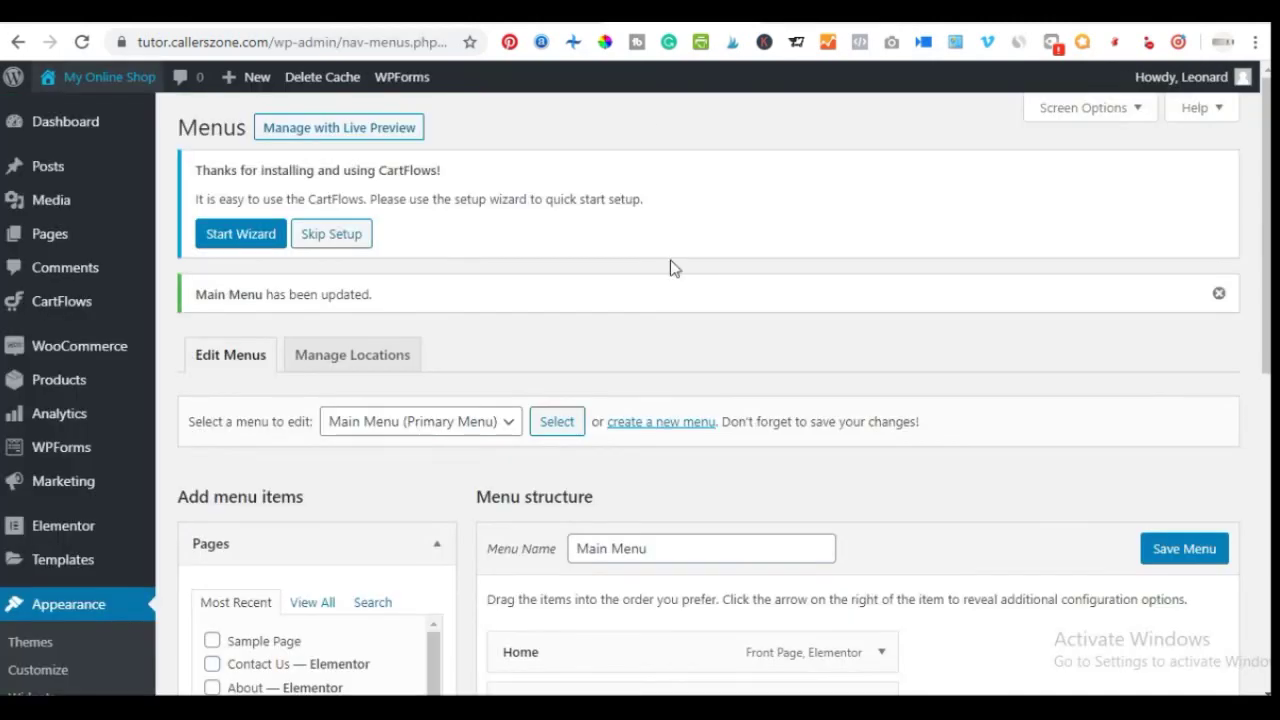
scroll(690, 400, down, 5)
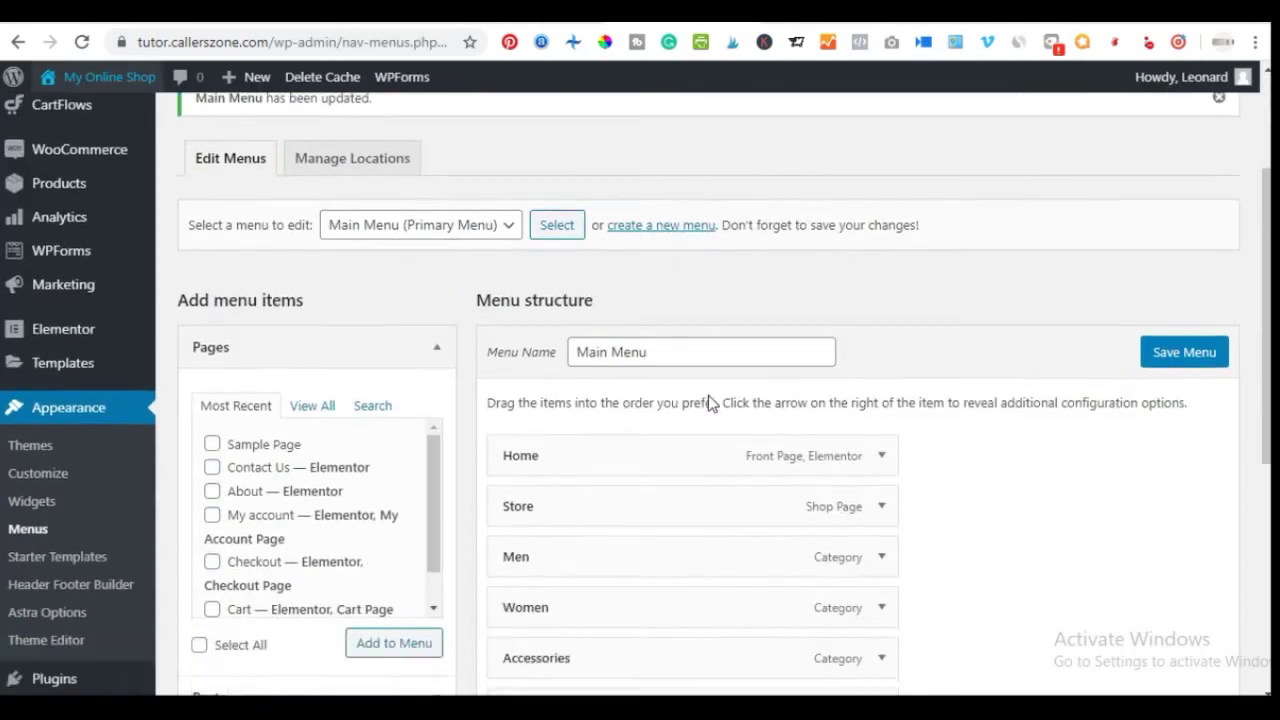
Nest Sample Page as a sub-item under Contact Us and save the Main Menu
scroll(671, 459, down, 2)
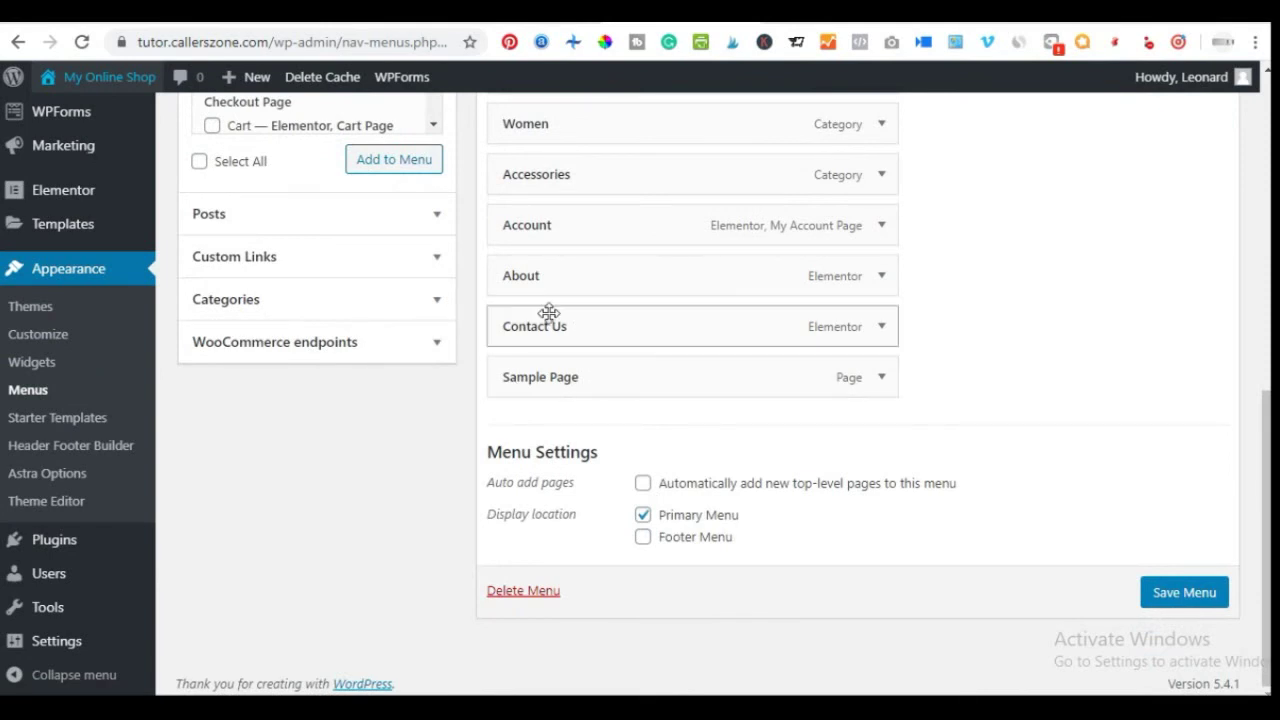
drag(561, 378, 563, 449)
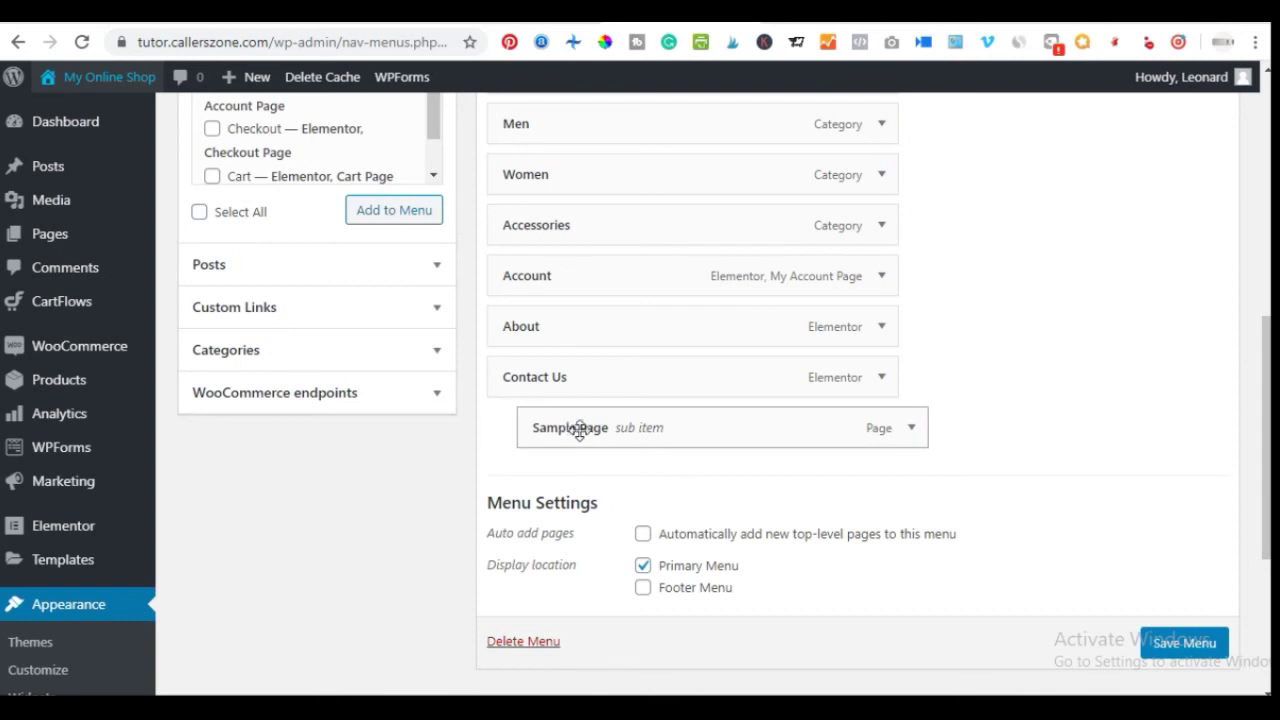
click(1175, 645)
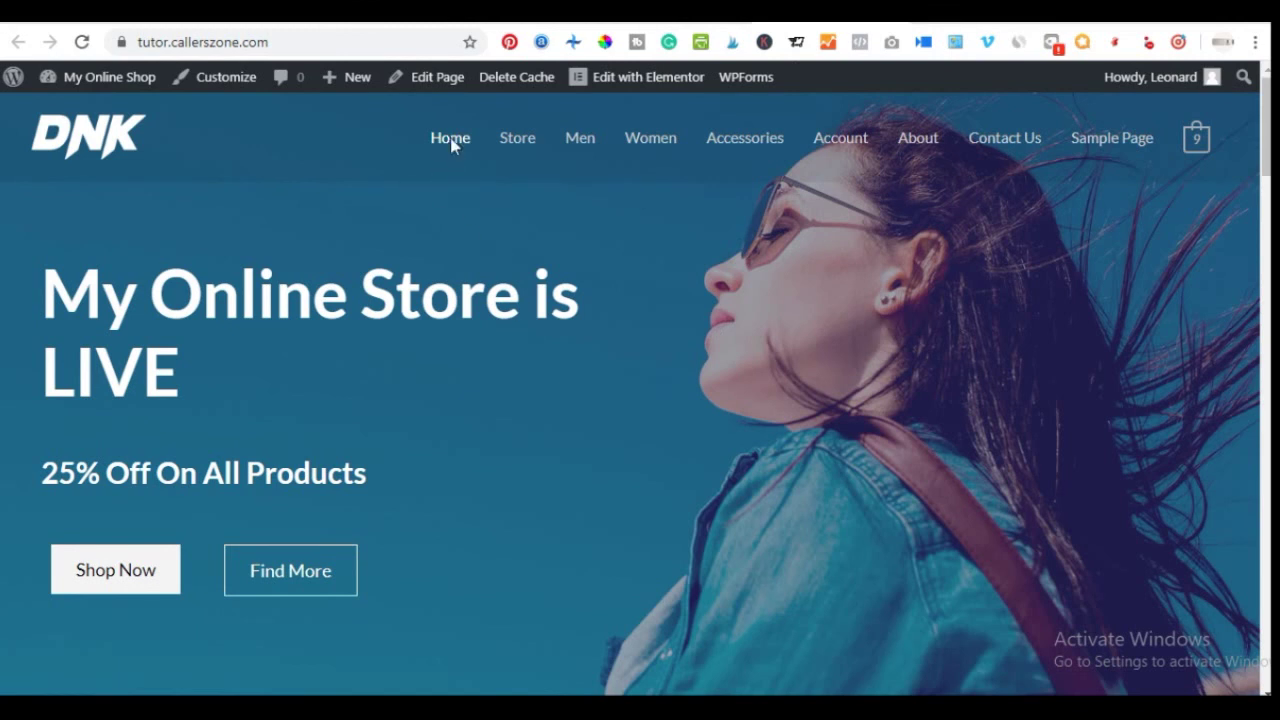
Reload the storefront and check that Sample Page drops down under Contact Us
click(450, 140)
mouse_move(1112, 158)
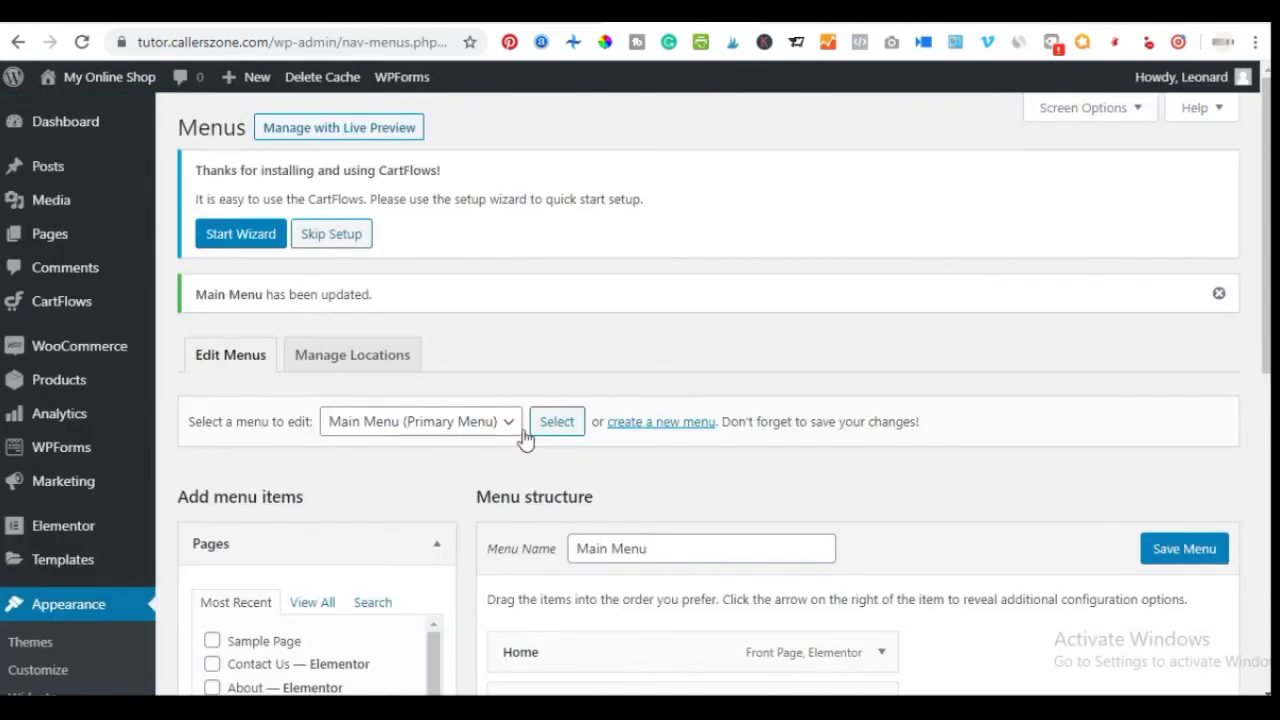
Collapse Pages and view all menu Categories, which offer only Uncategorized
scroll(629, 466, down, 4)
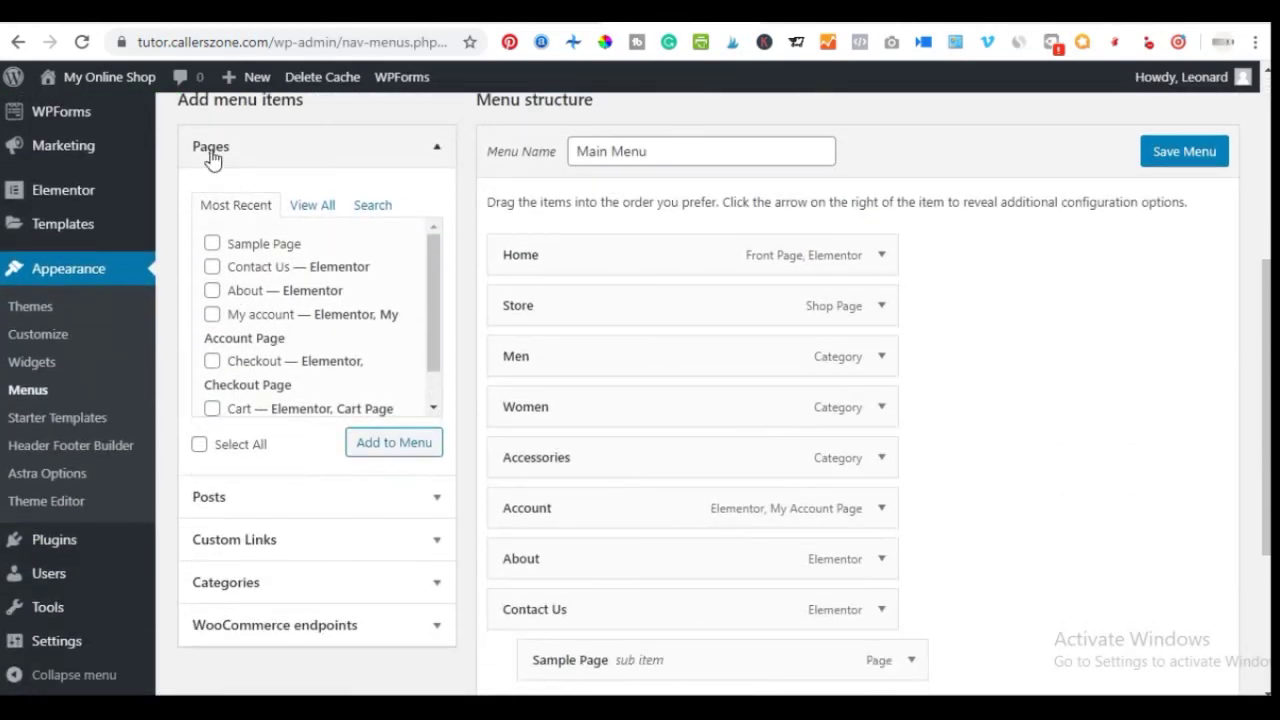
click(211, 150)
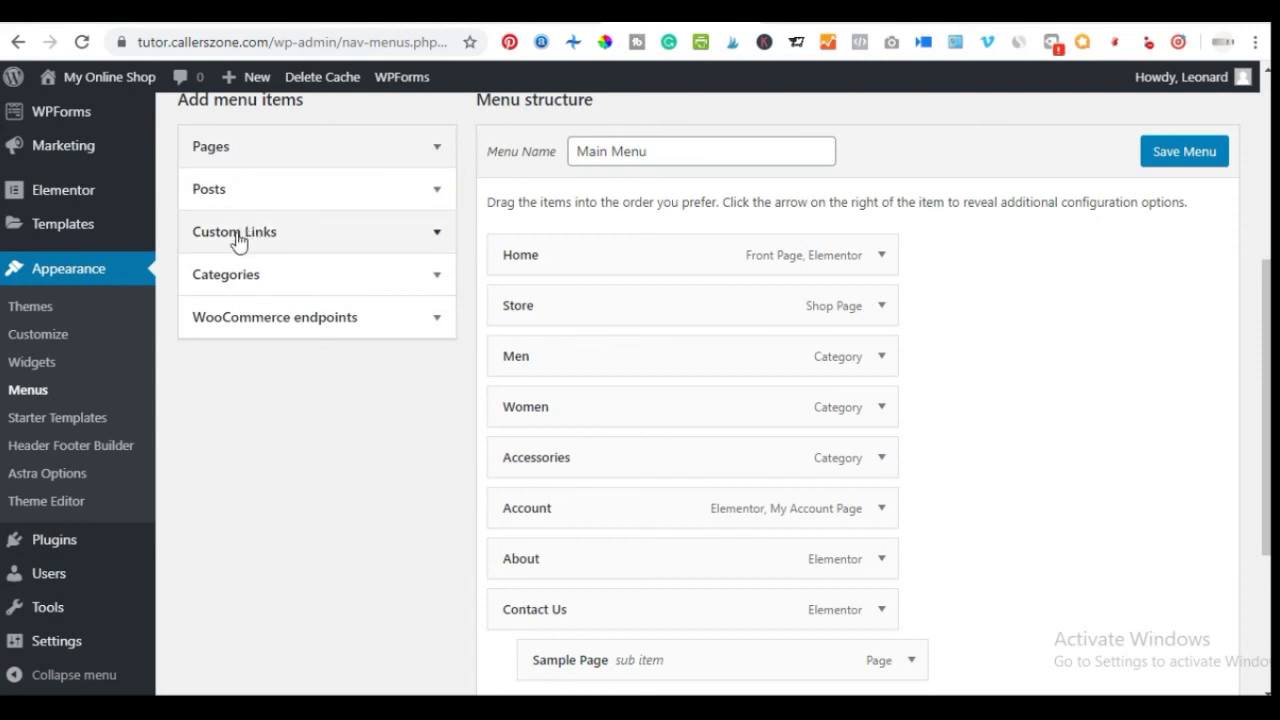
click(229, 273)
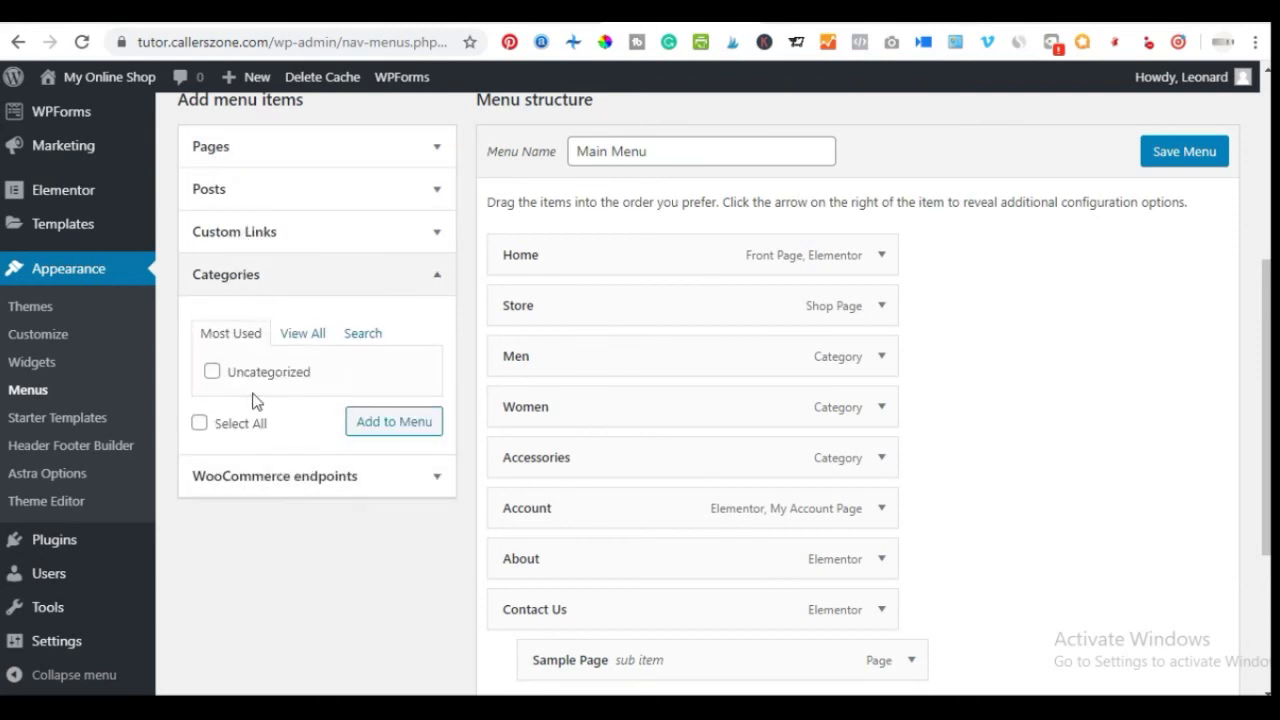
click(290, 338)
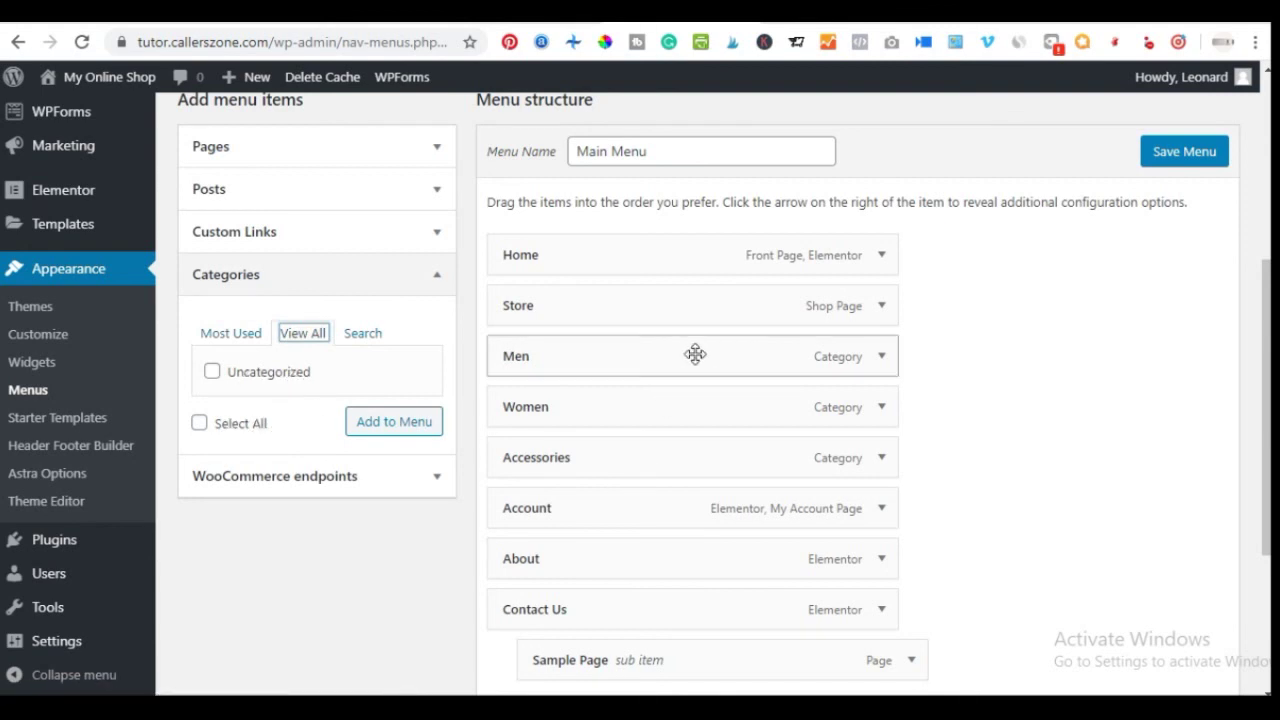
click(357, 558)
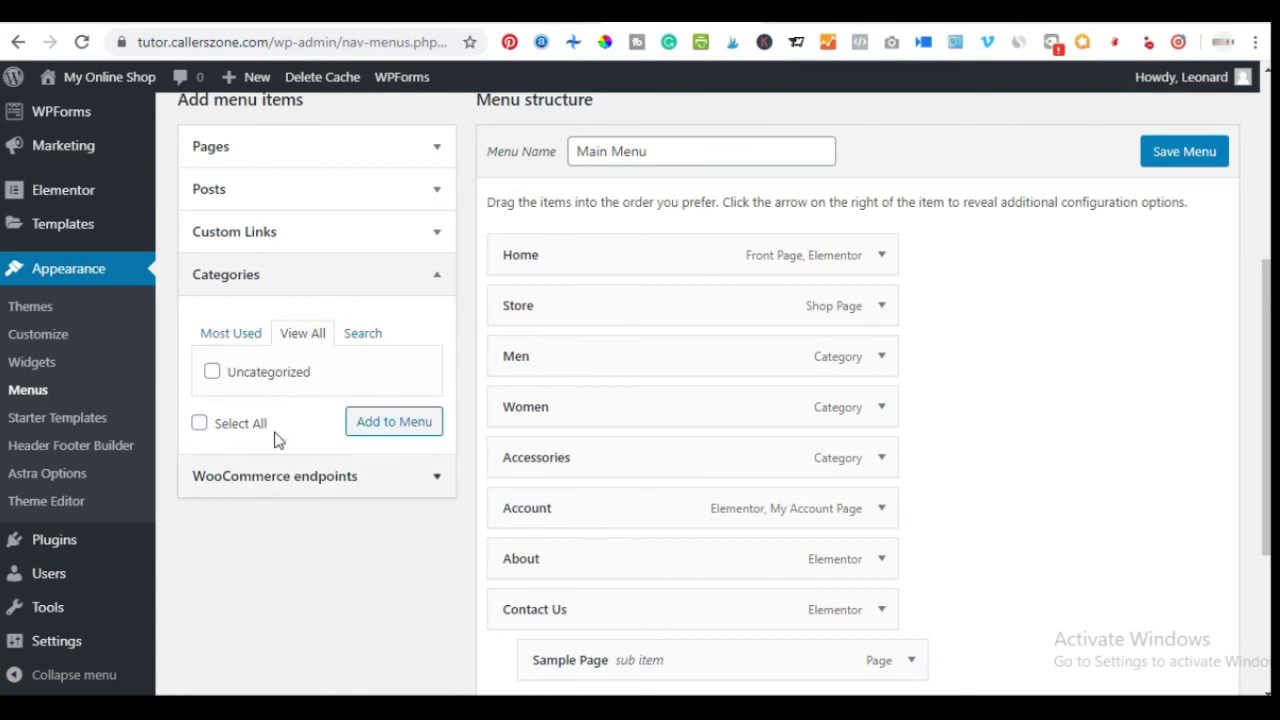
Go to the WooCommerce Products > Categories admin page
scroll(103, 357, up, 3)
mouse_move(85, 375)
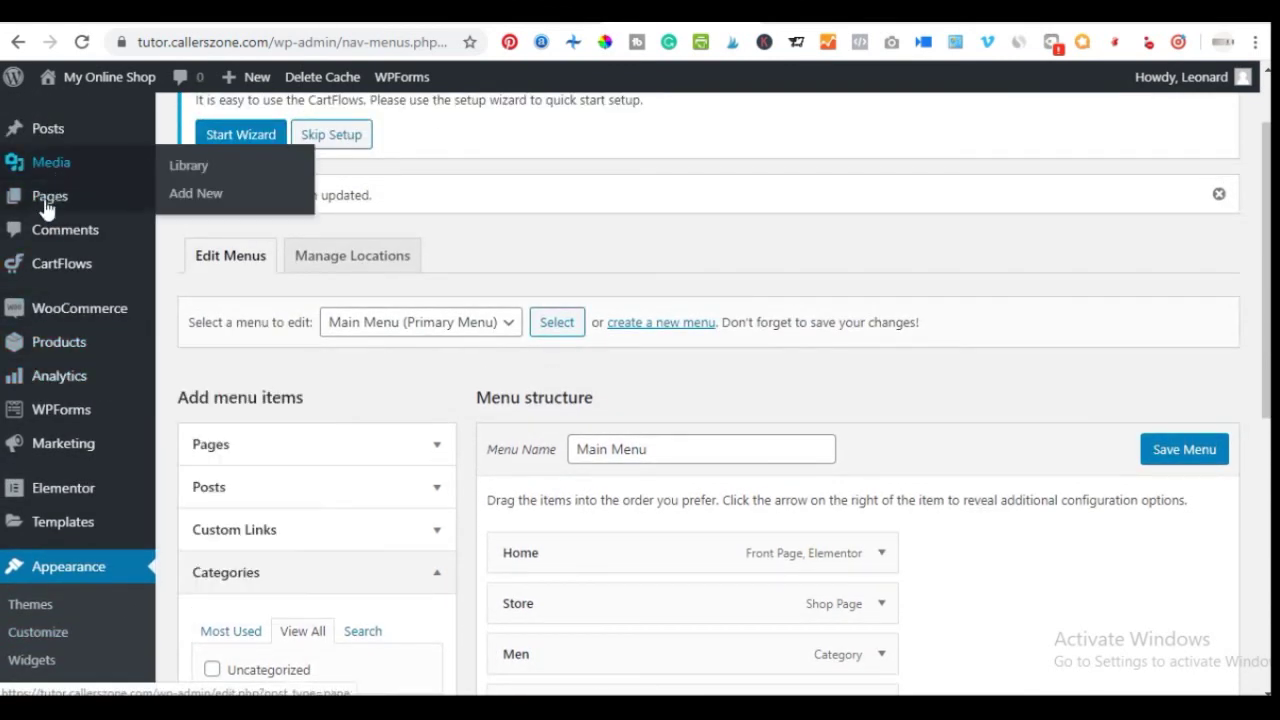
mouse_move(53, 140)
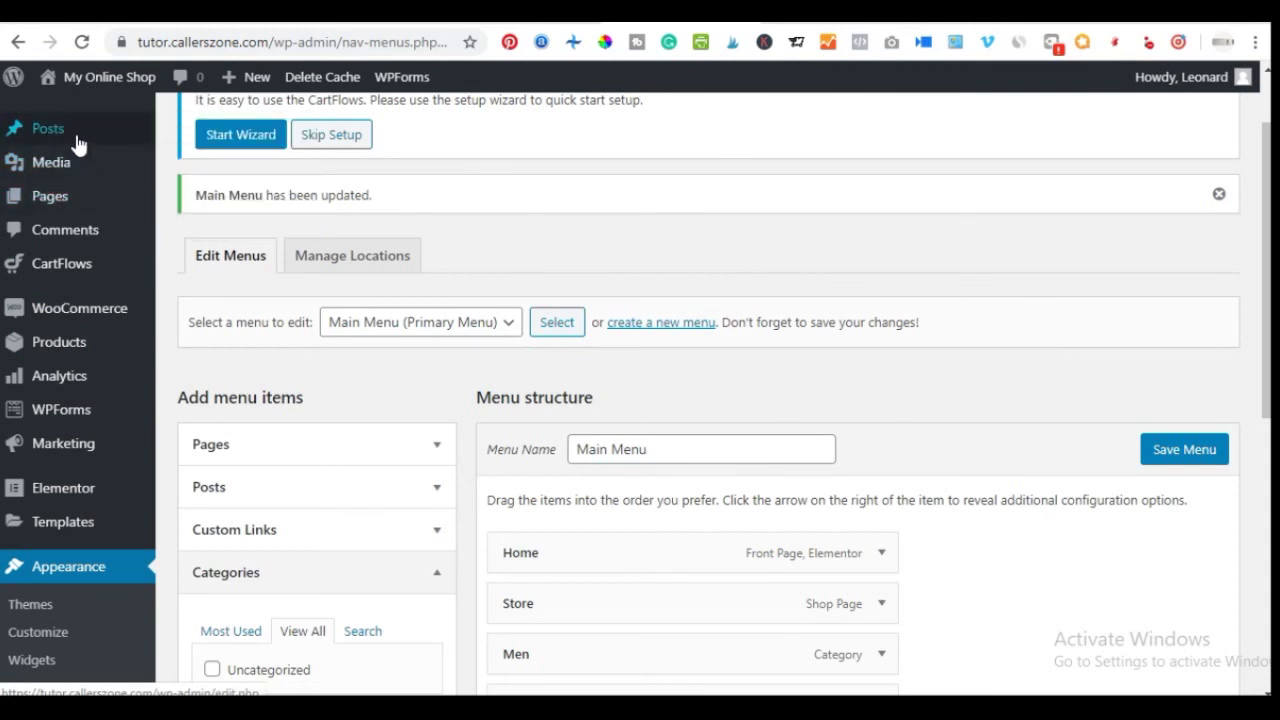
scroll(66, 470, down, 2)
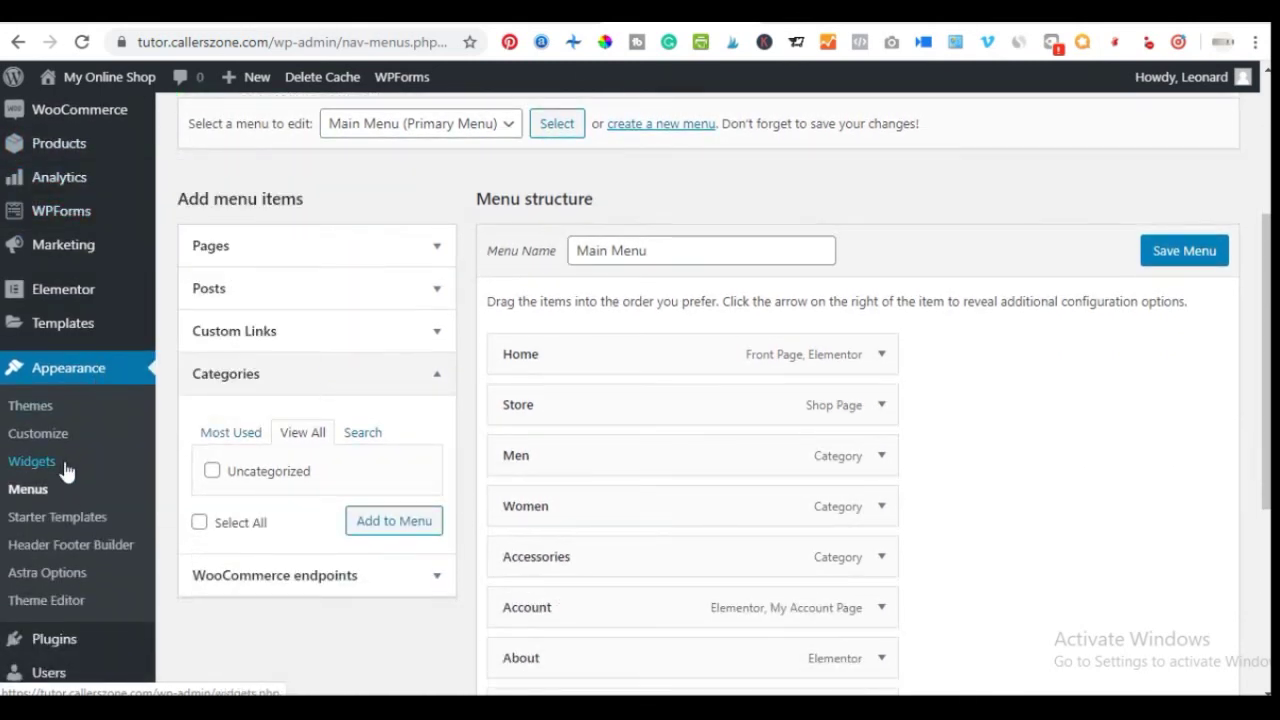
scroll(52, 420, down, 2)
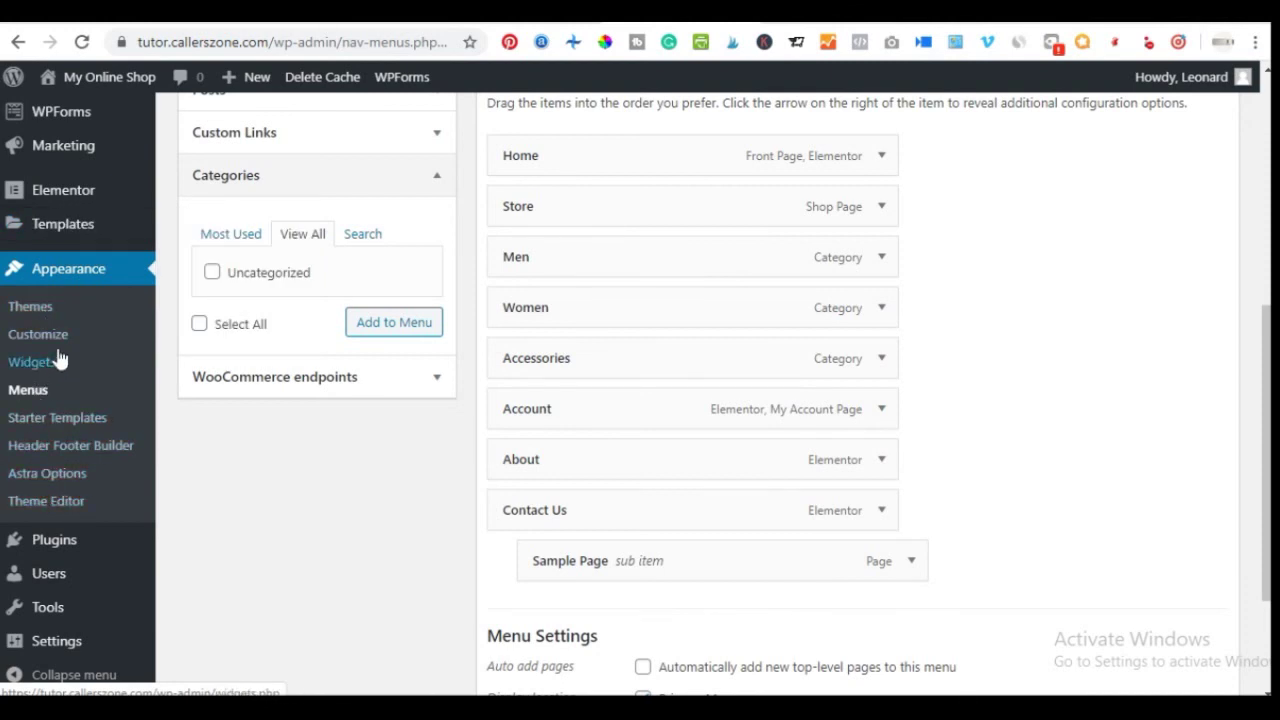
scroll(77, 357, down, 3)
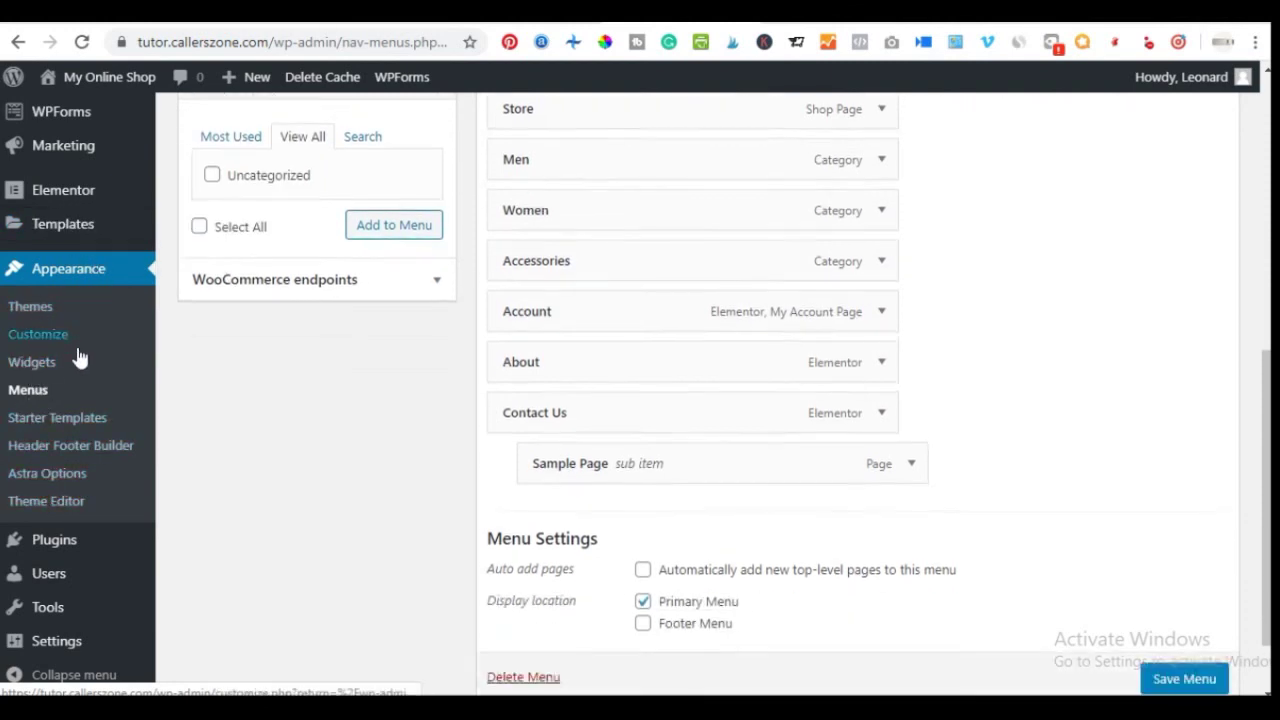
scroll(71, 271, up, 3)
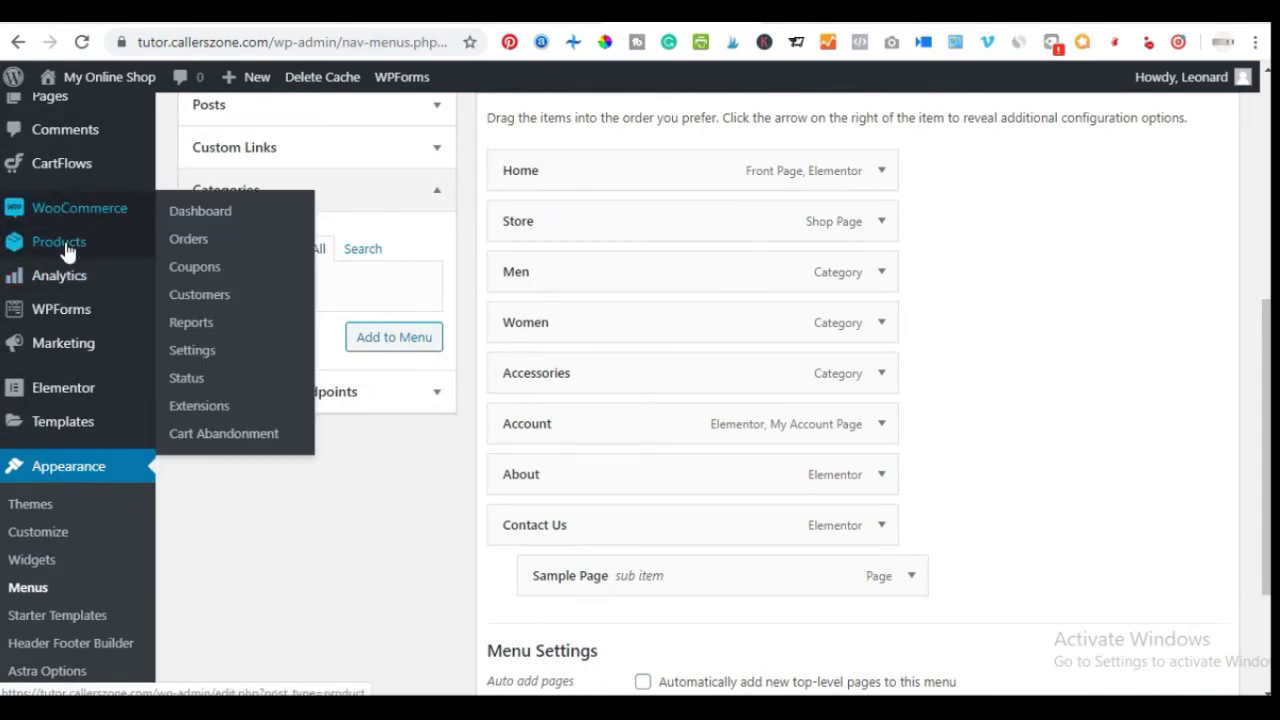
mouse_move(66, 241)
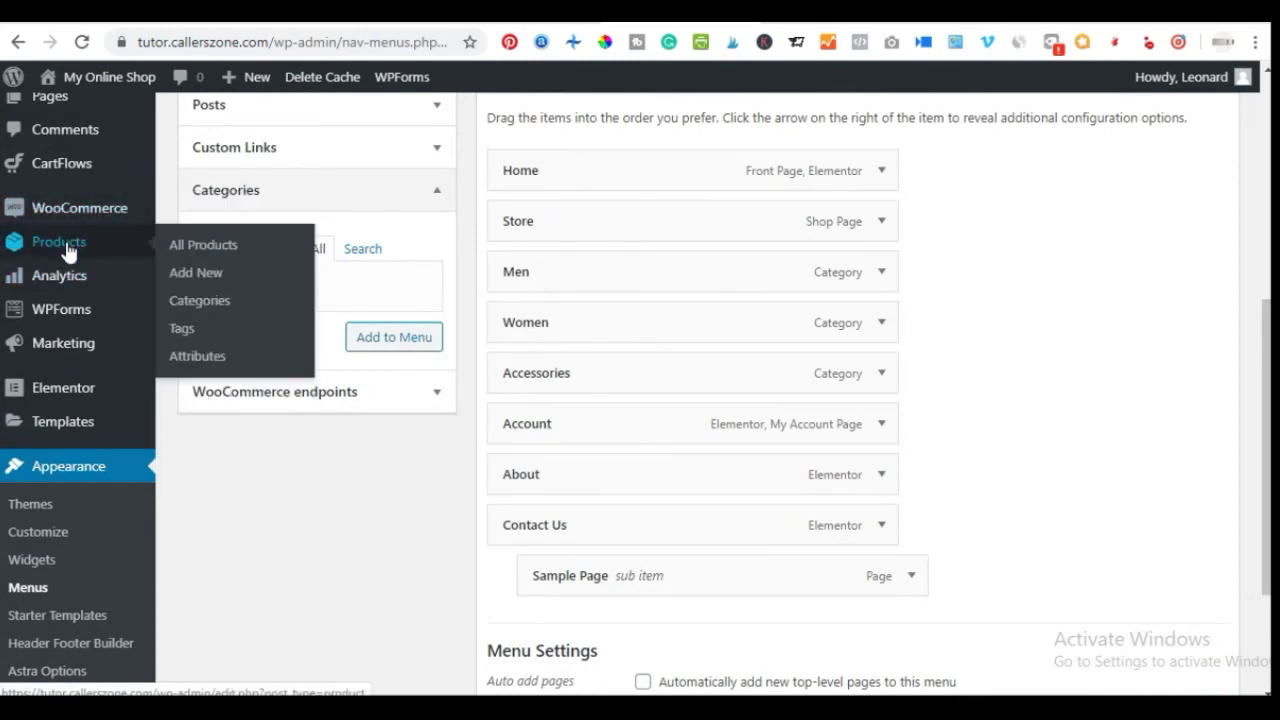
click(203, 316)
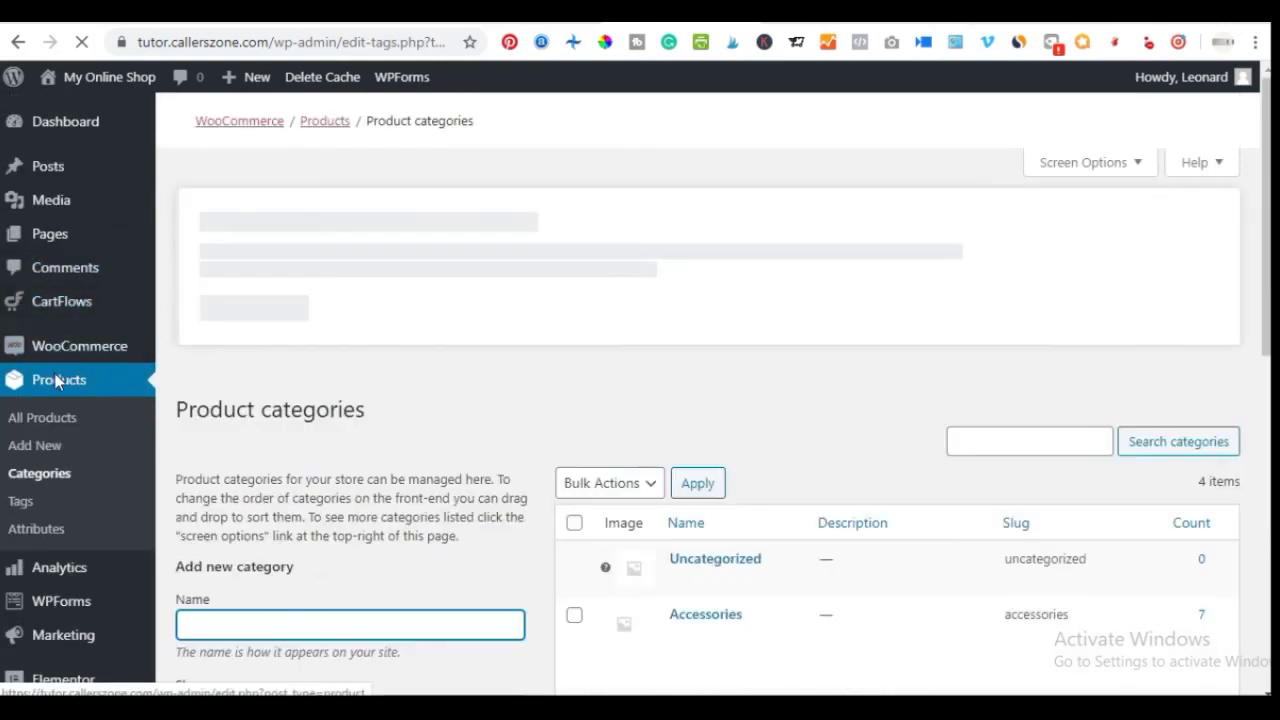
Review the Uncategorized, Accessories, Men and Women categories against the footer's For Her and For Him links
scroll(914, 326, down, 3)
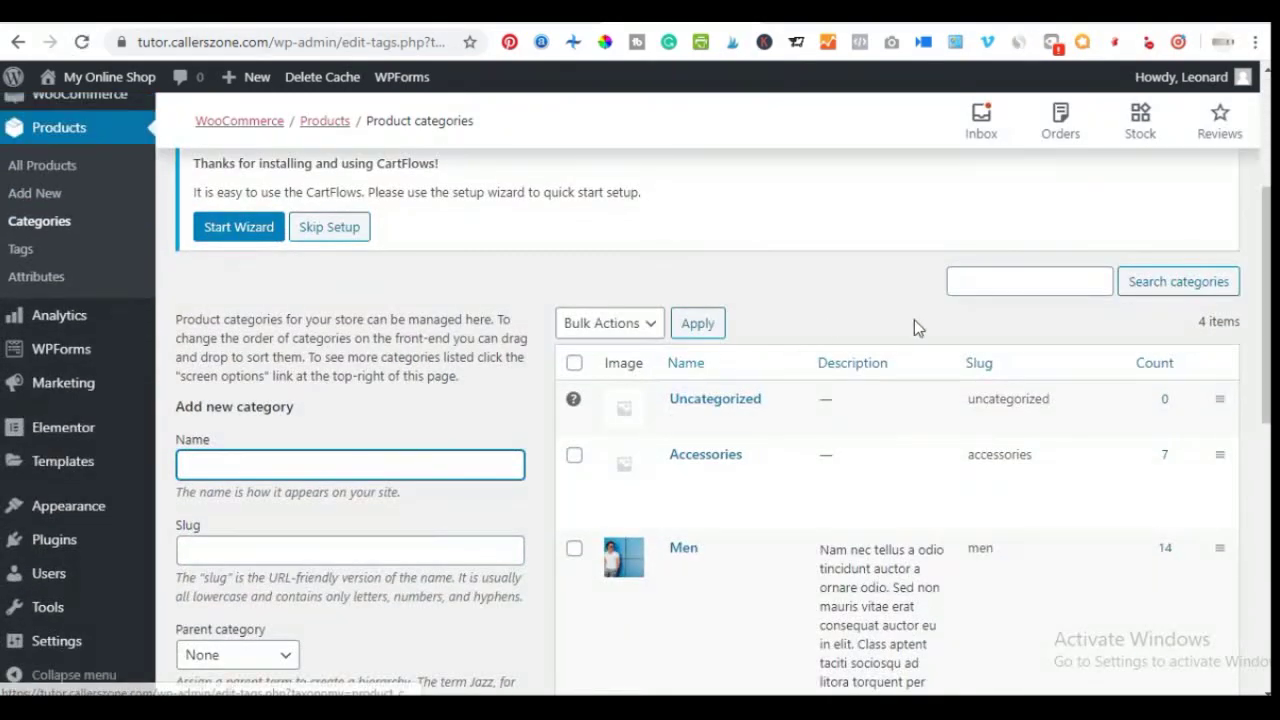
scroll(672, 450, down, 2)
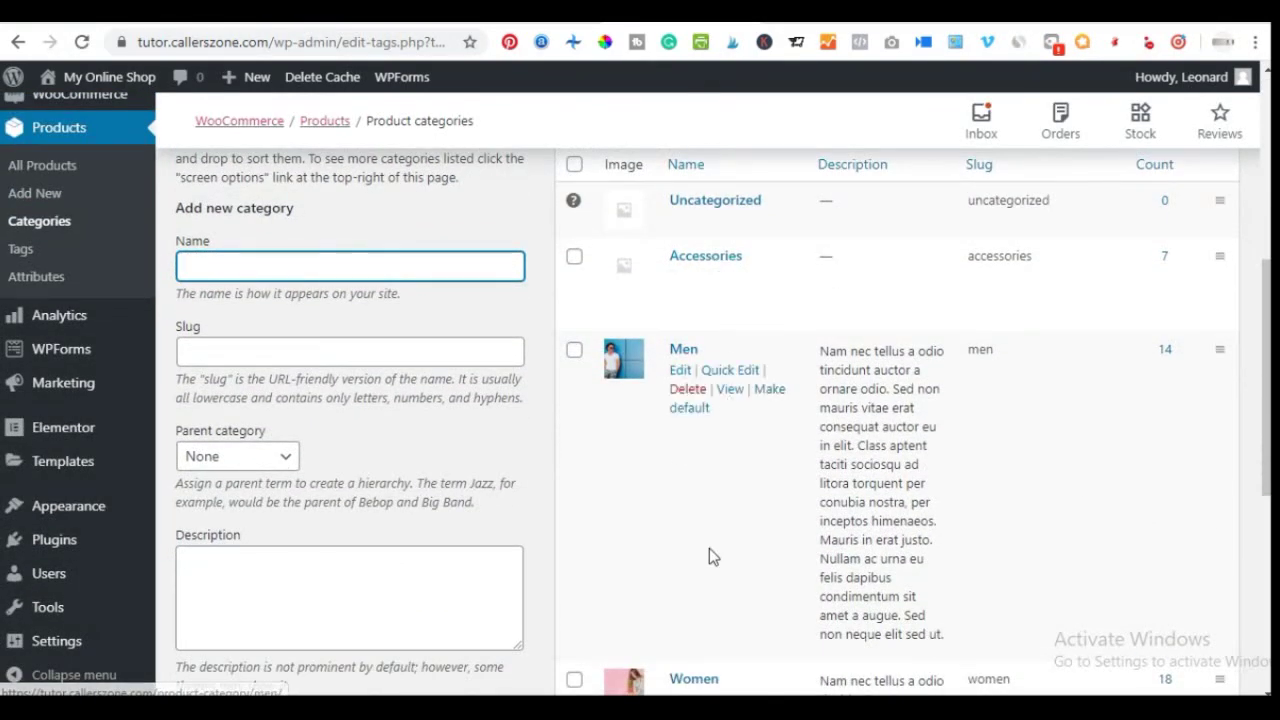
scroll(711, 546, down, 4)
scroll(705, 457, down, 1)
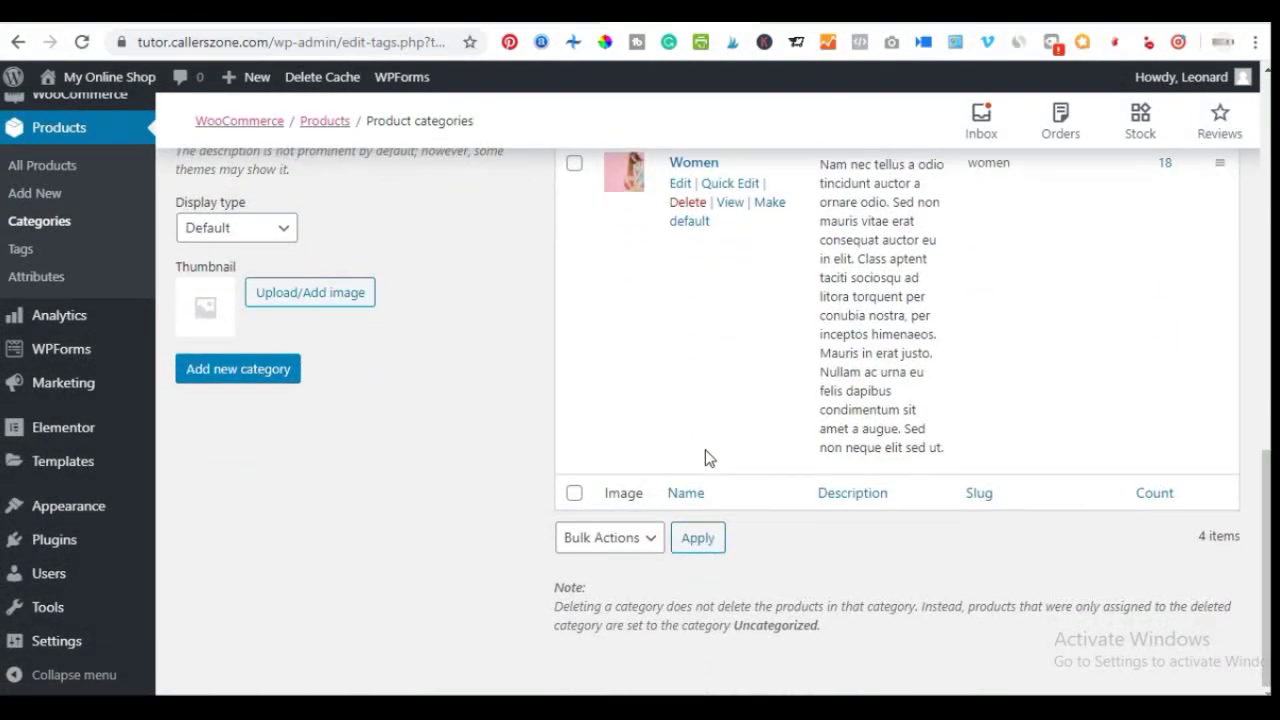
scroll(700, 457, up, 5)
scroll(690, 460, up, 2)
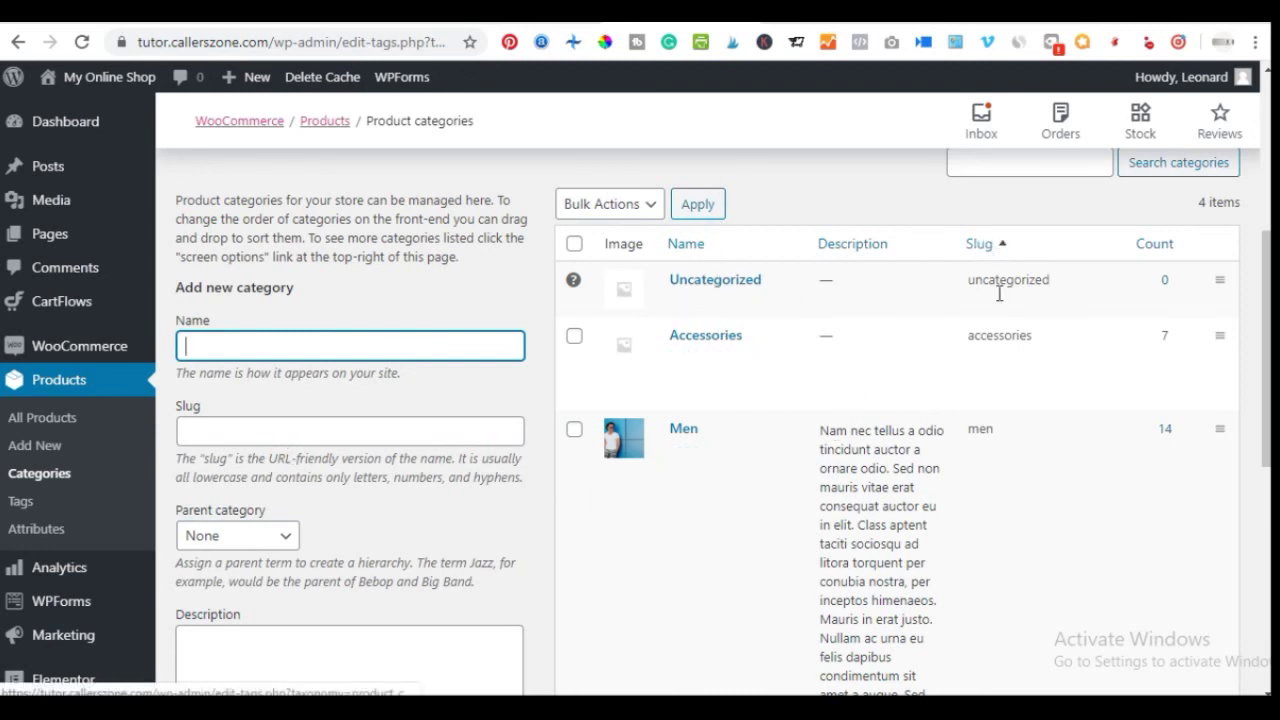
scroll(268, 562, down, 1)
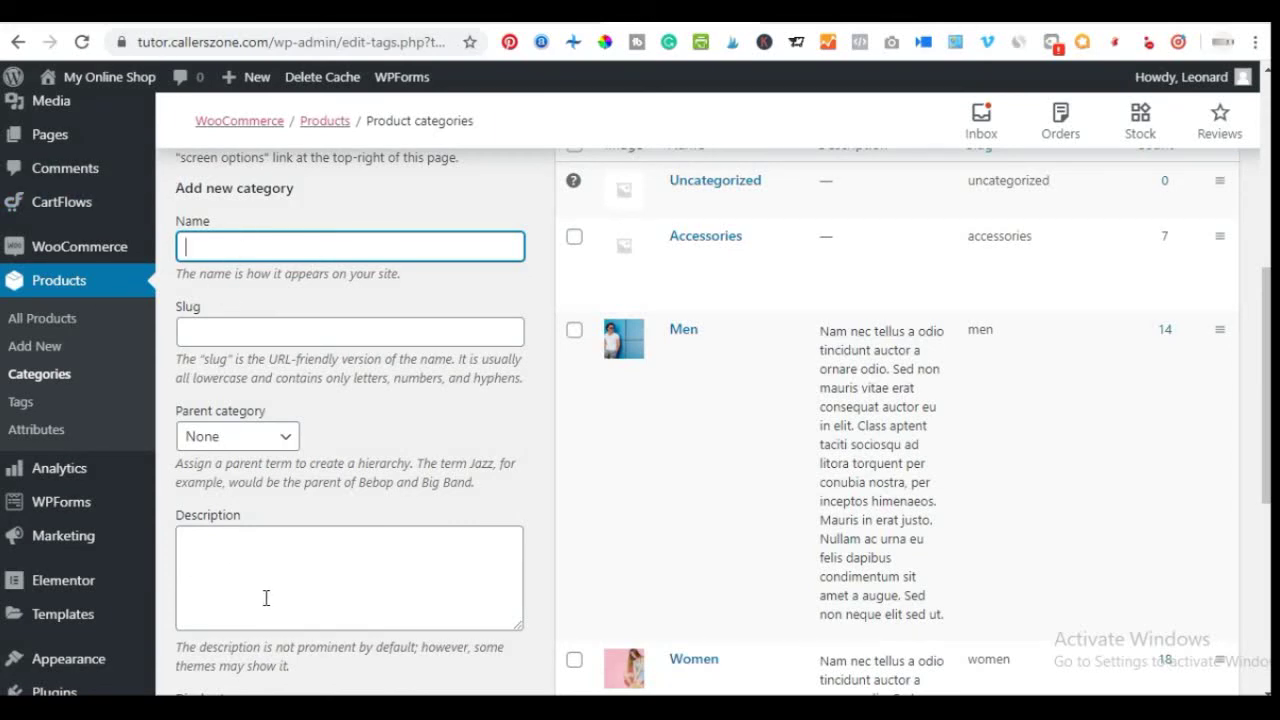
scroll(223, 571, down, 3)
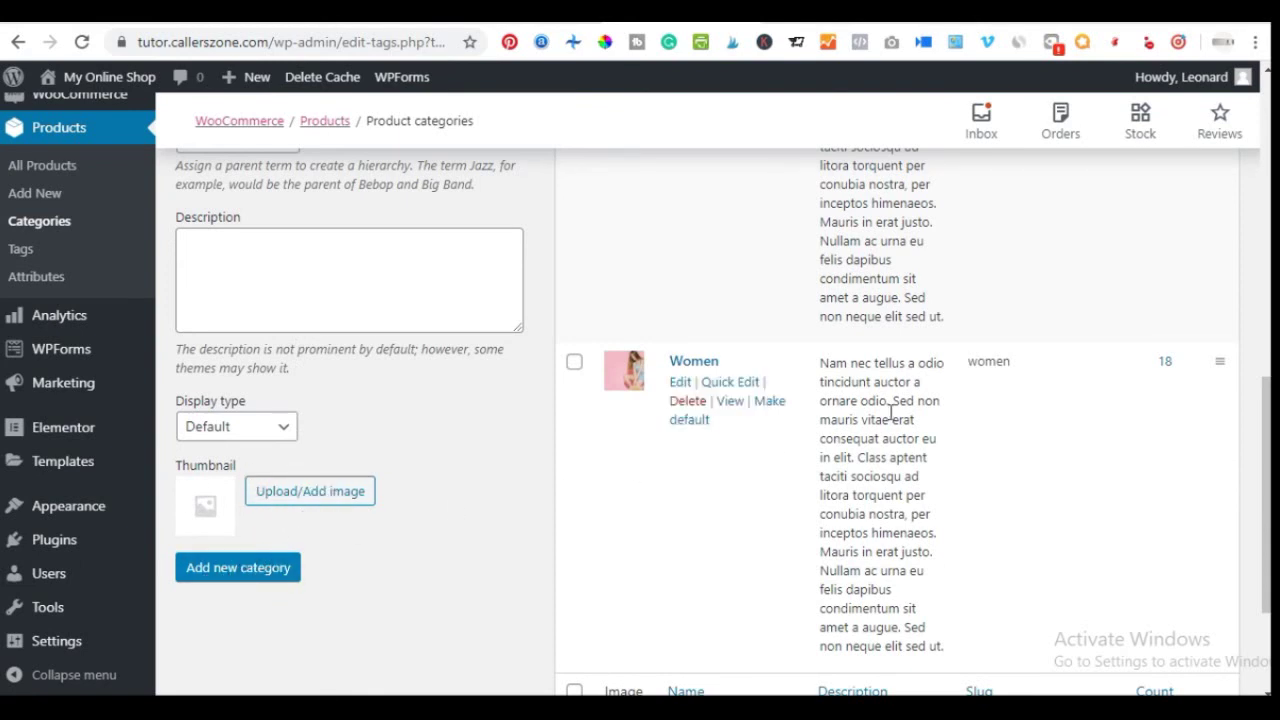
scroll(749, 354, up, 3)
scroll(771, 329, down, 4)
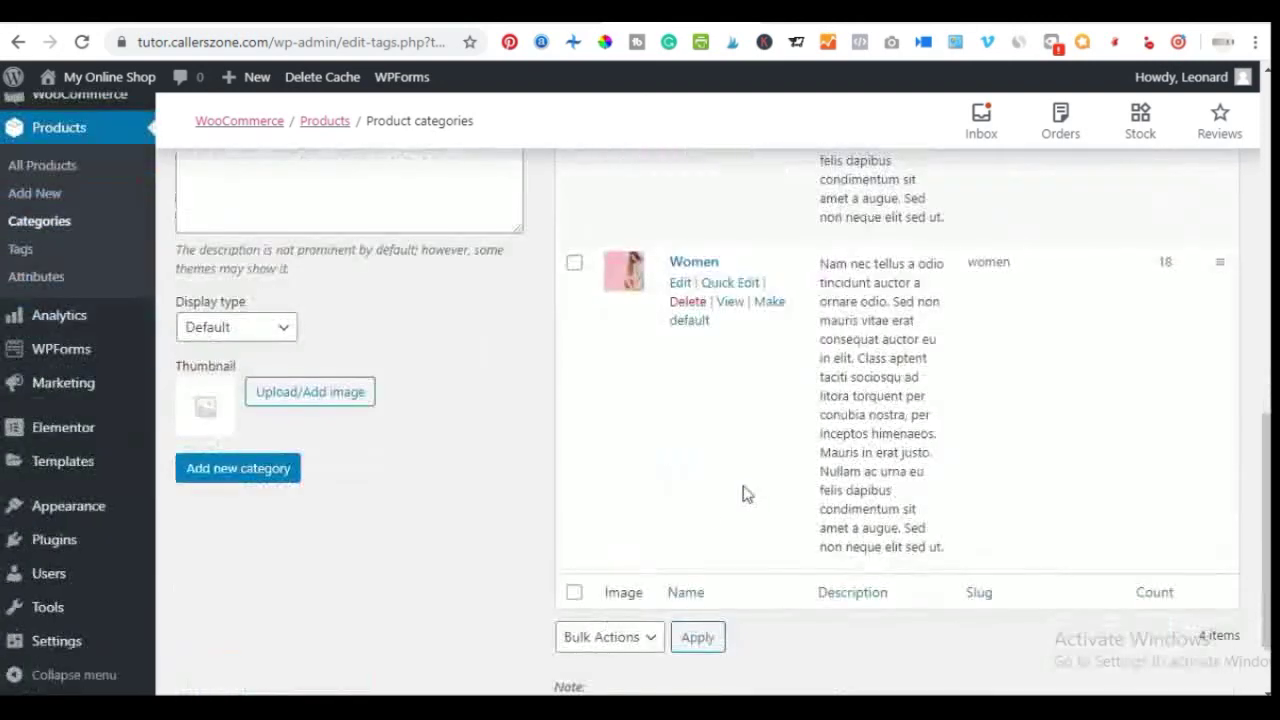
mouse_move(786, 295)
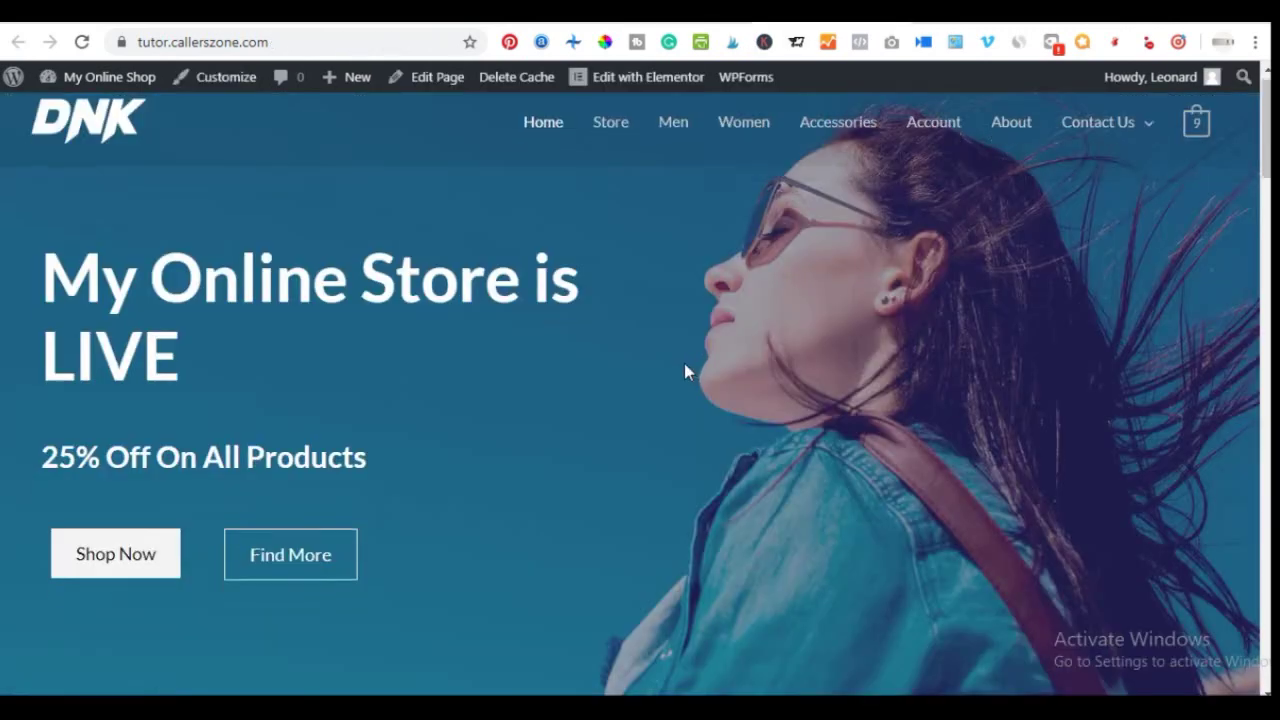
scroll(686, 366, down, 15)
scroll(690, 386, down, 10)
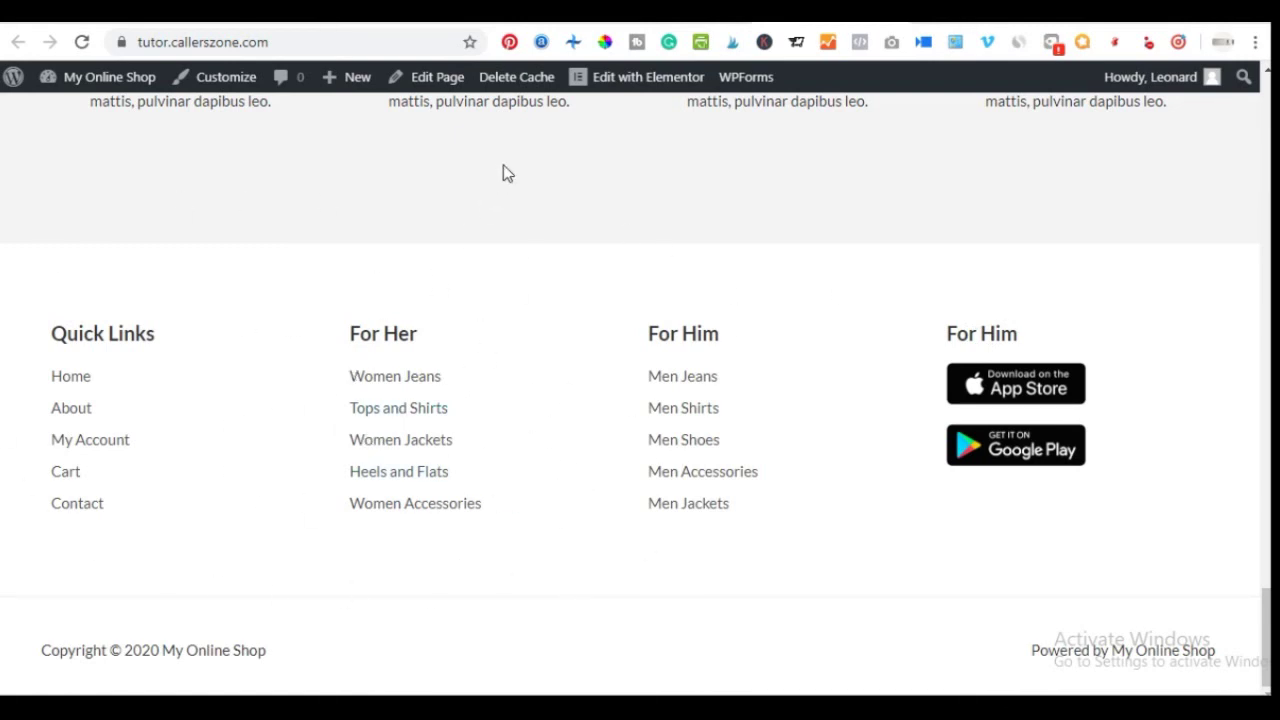
click(675, 18)
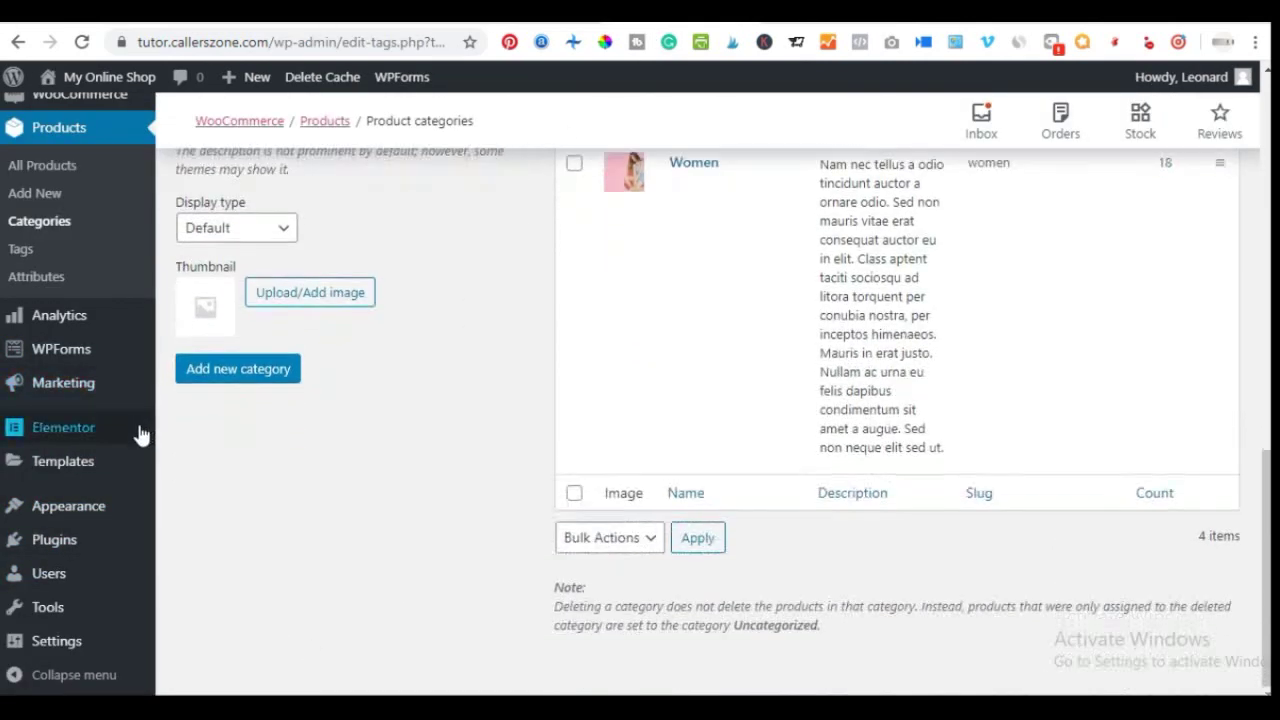
scroll(170, 400, down, 1)
mouse_move(70, 520)
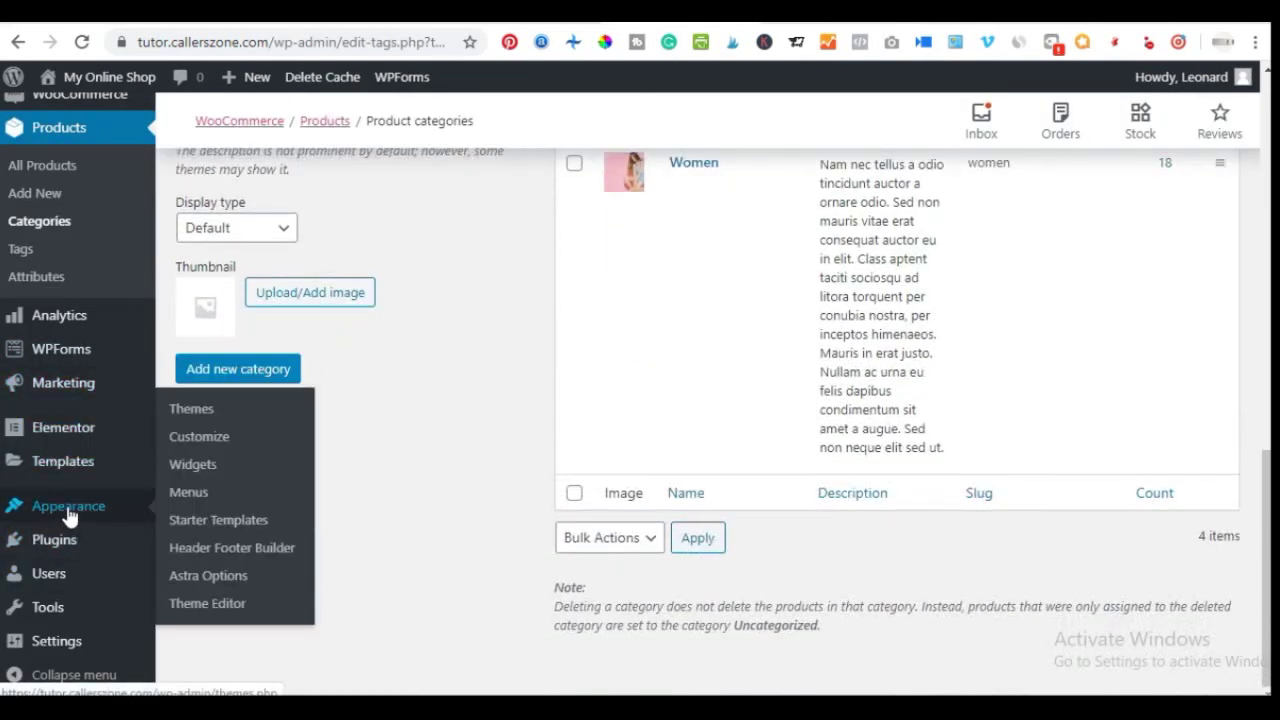
Open the Footer template from Header Footer Builder with Edit with Elementor
click(231, 548)
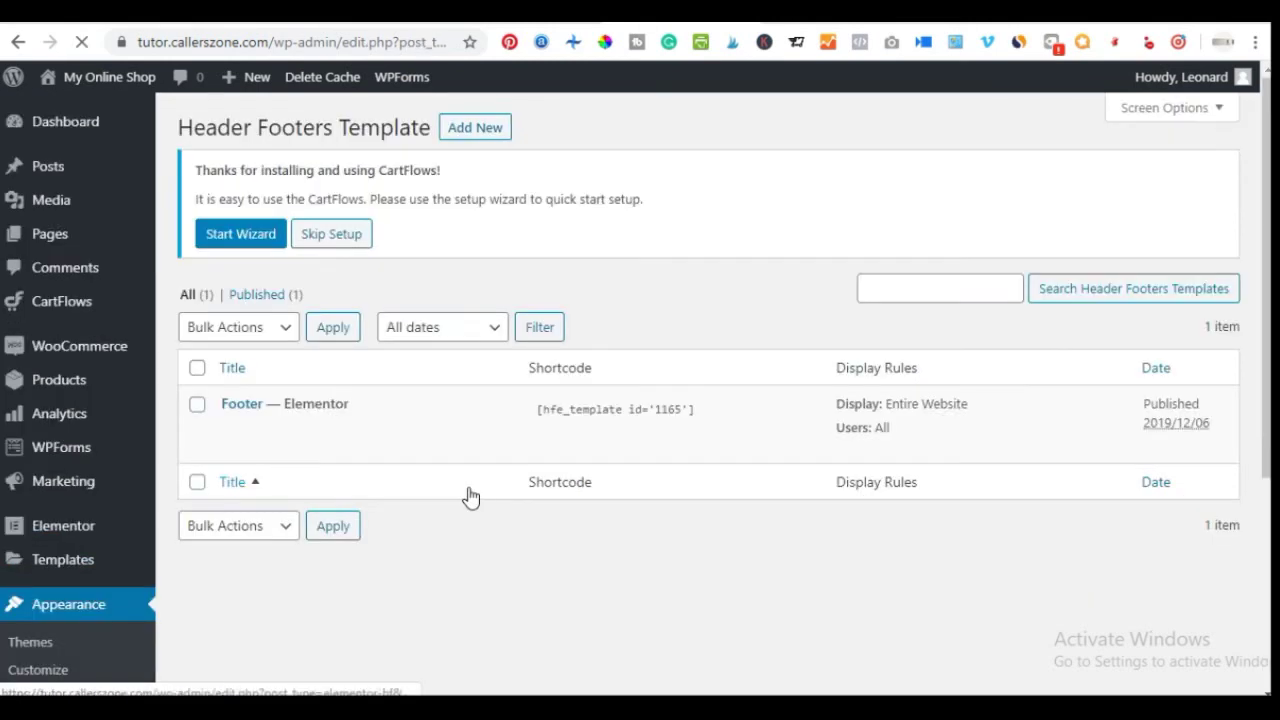
mouse_move(240, 405)
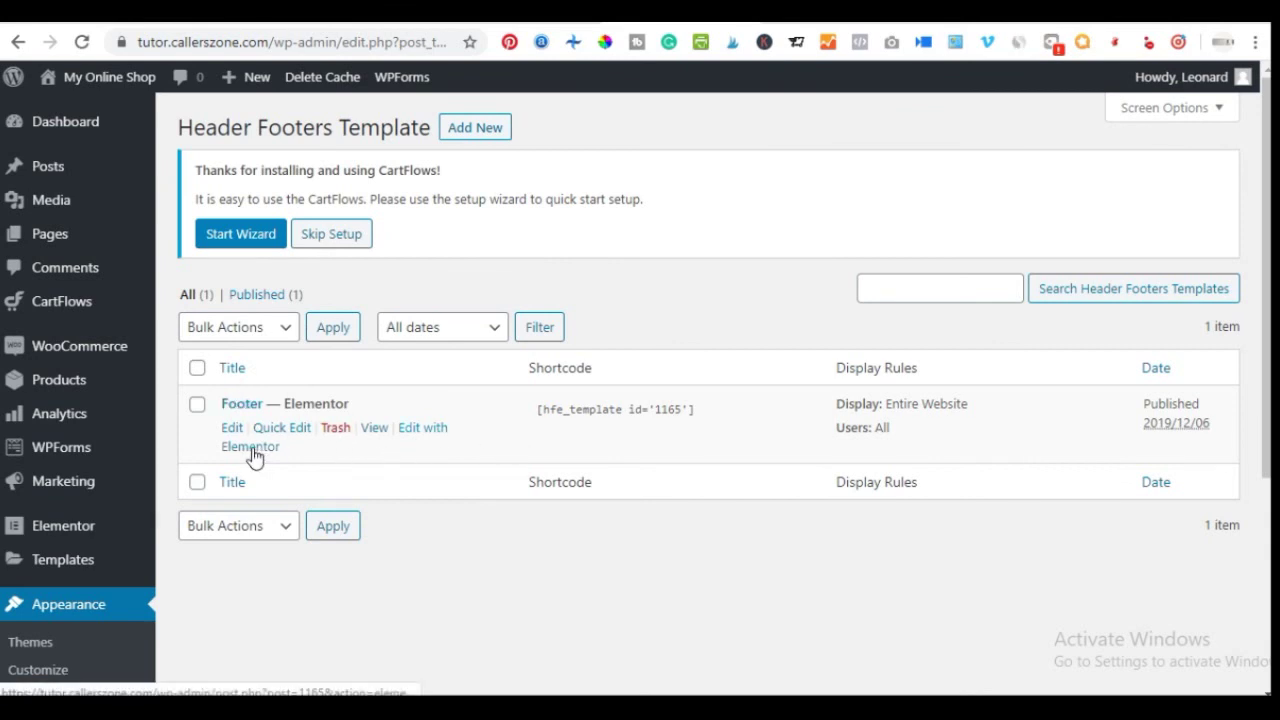
click(427, 430)
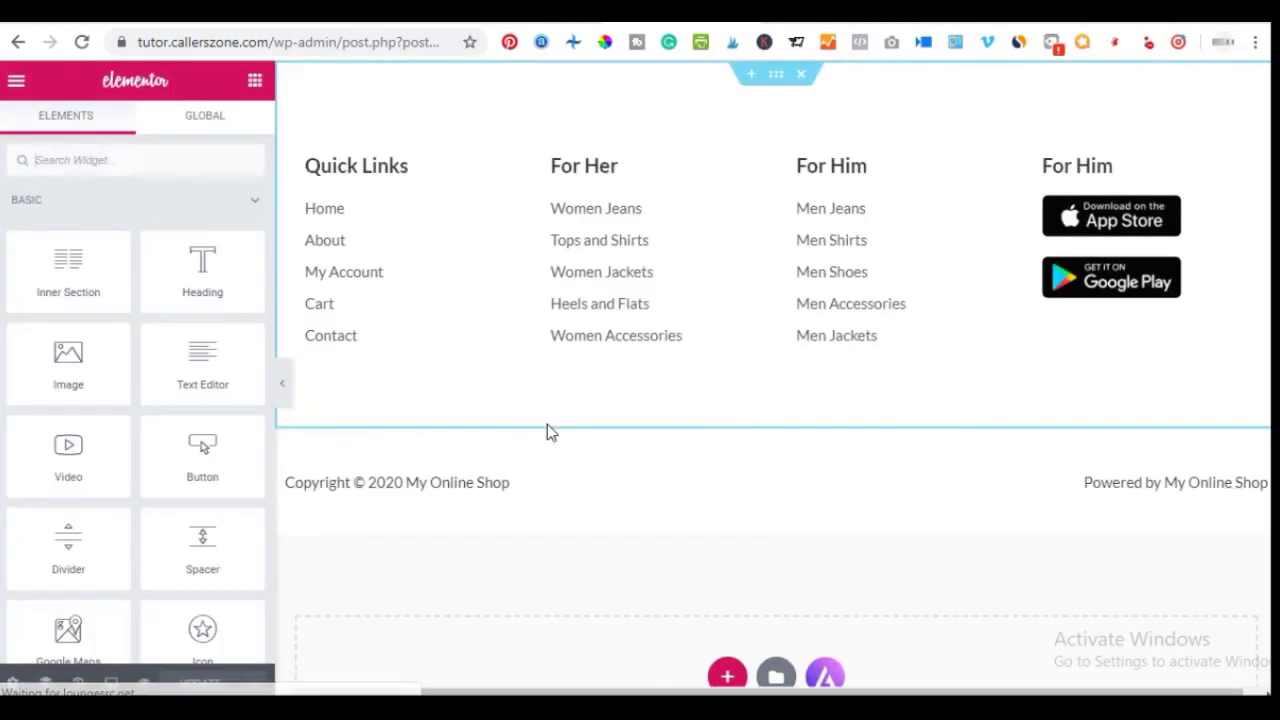
Expand the Quick Links list's Home item and select its text, then view the live footer
click(380, 257)
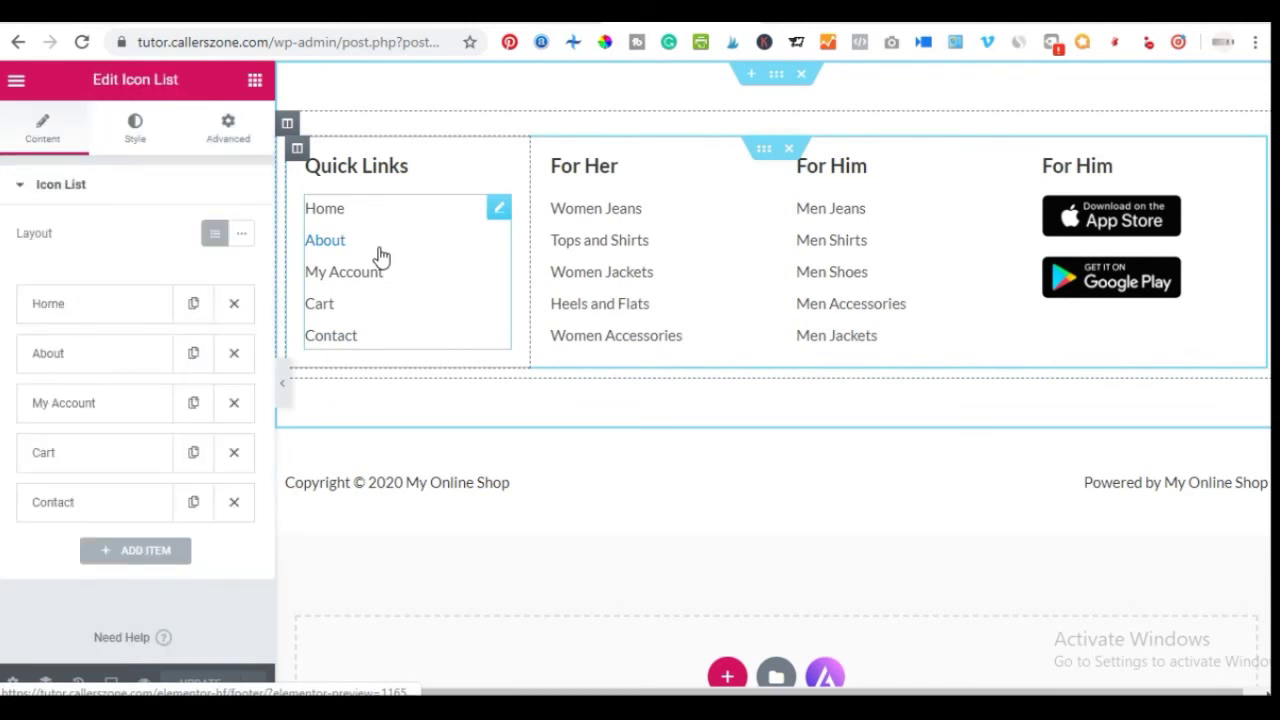
click(82, 308)
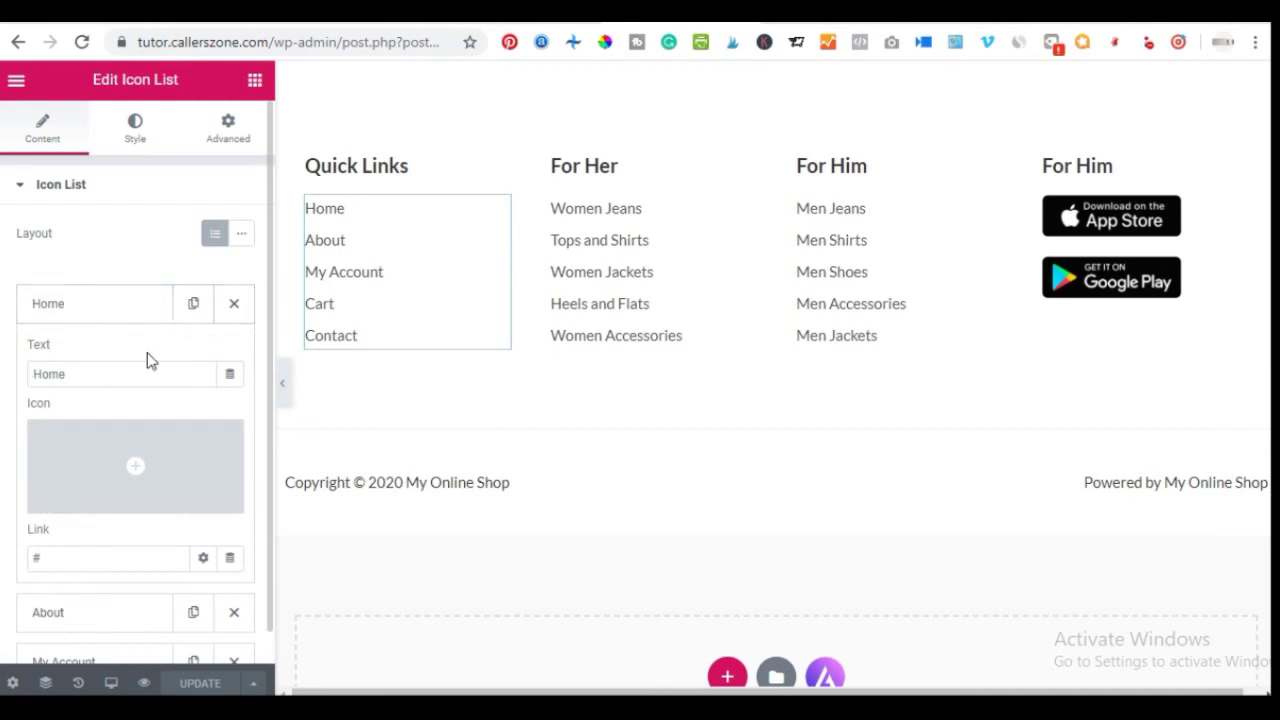
click(88, 376)
drag(88, 376, 30, 385)
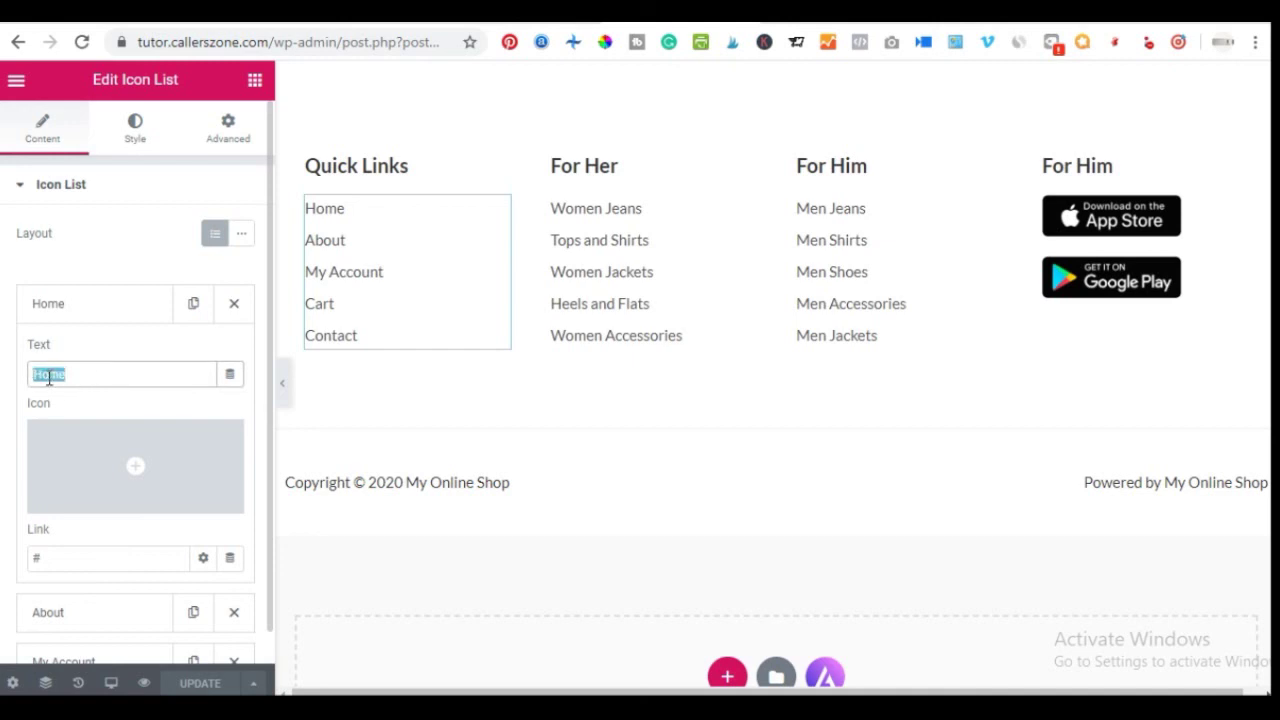
scroll(62, 378, down, 3)
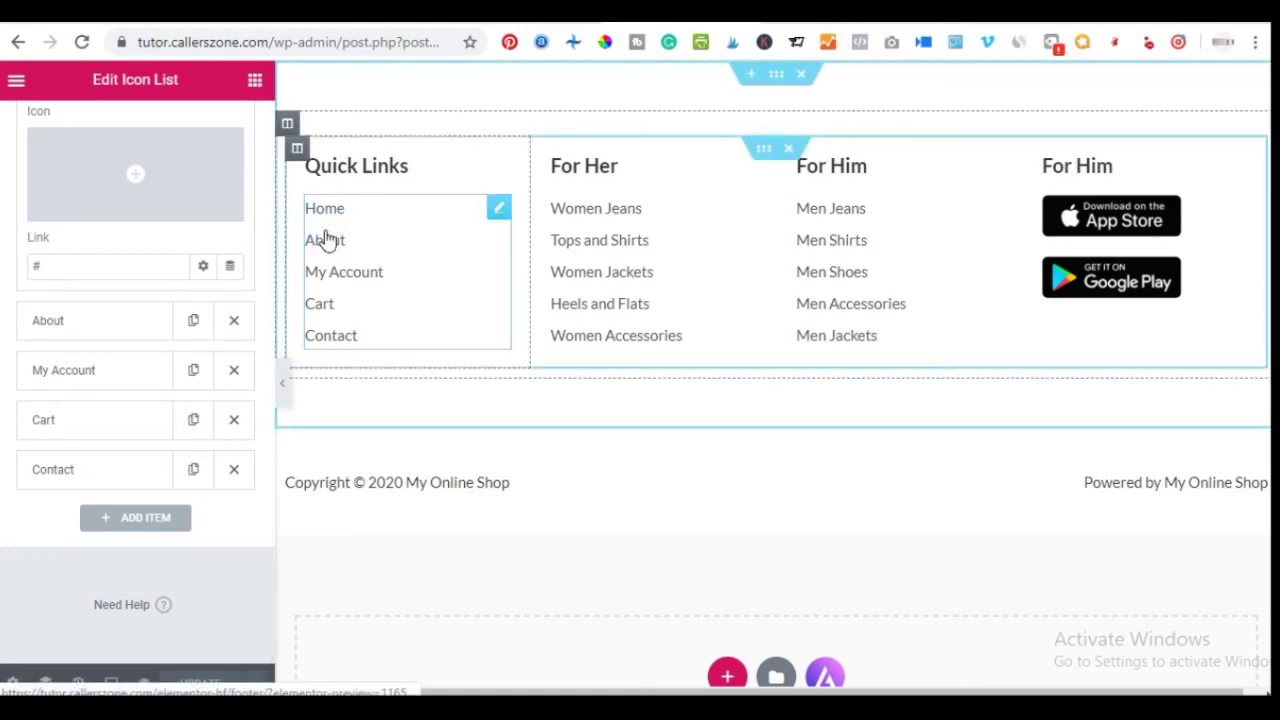
click(819, 22)
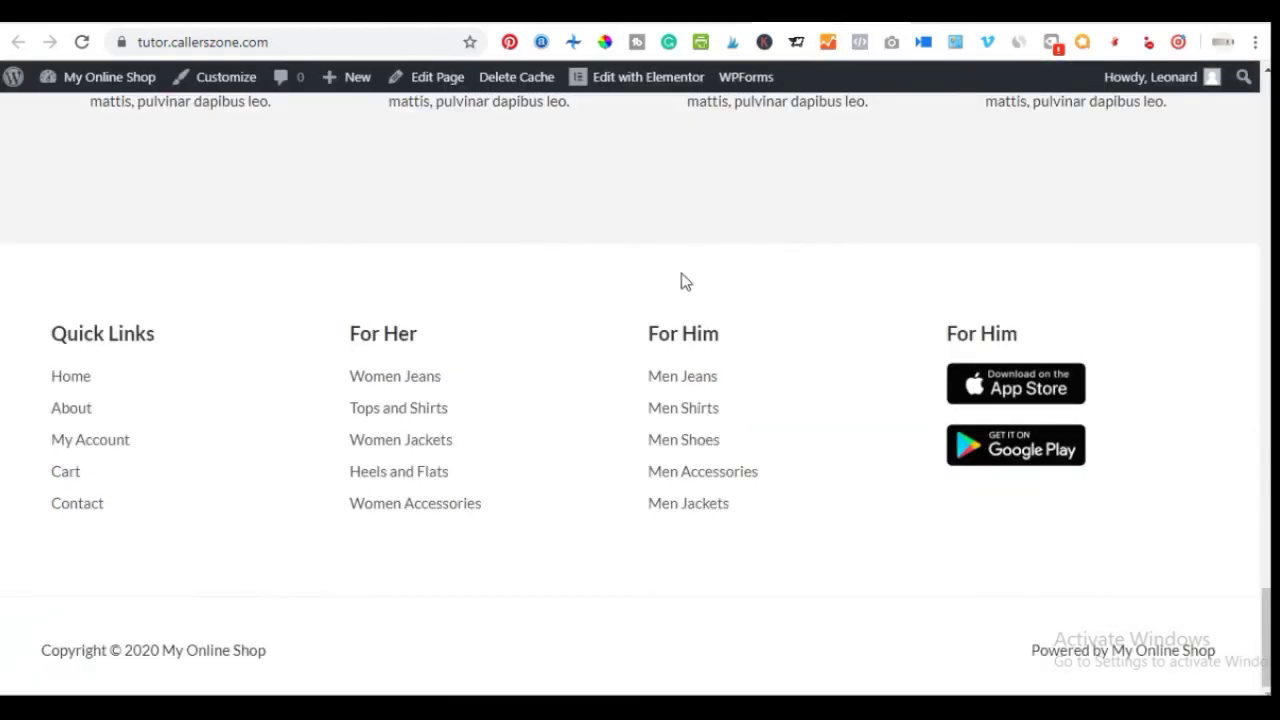
Scroll the live homepage back to the top, then return to the Elementor footer editor
scroll(685, 281, up, 20)
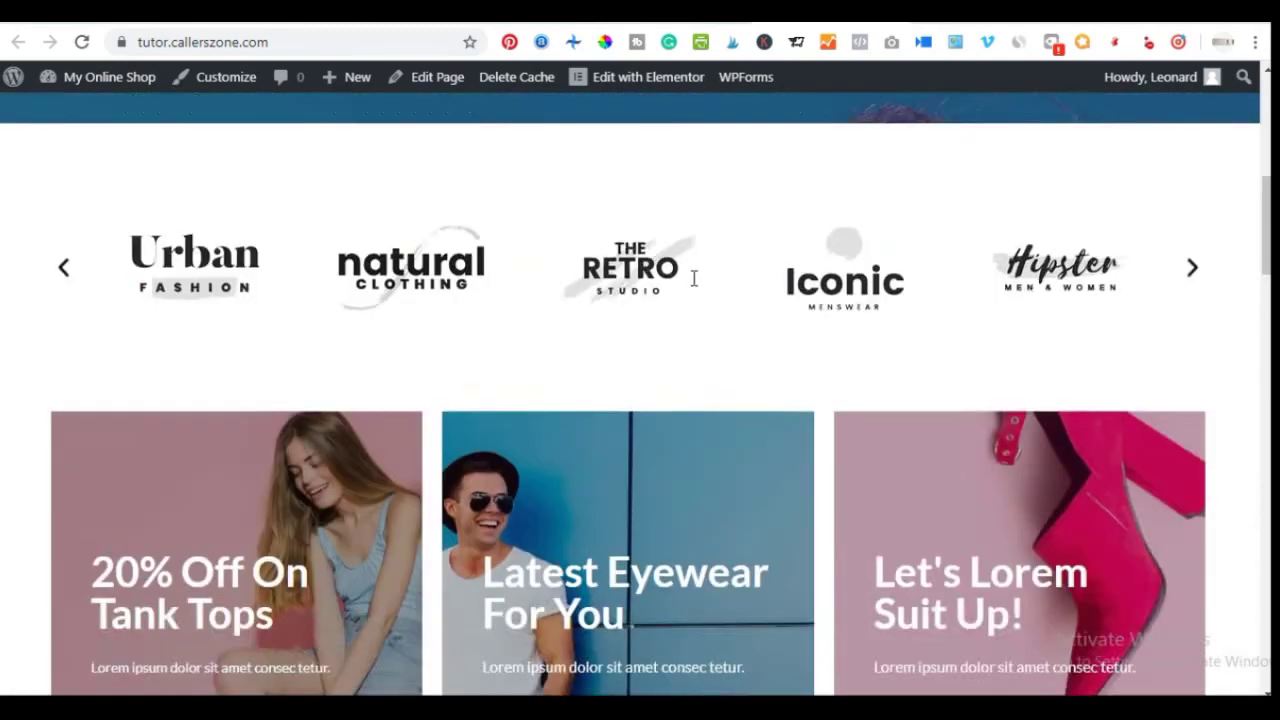
scroll(694, 279, up, 6)
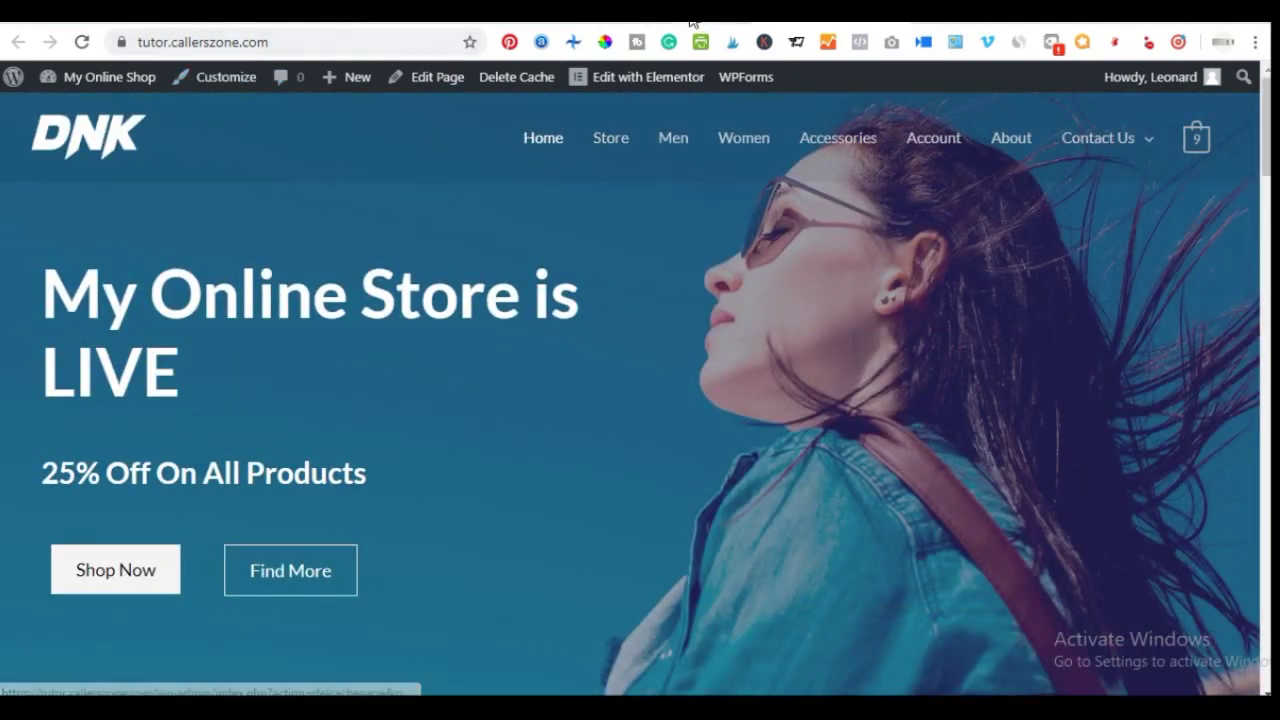
click(640, 22)
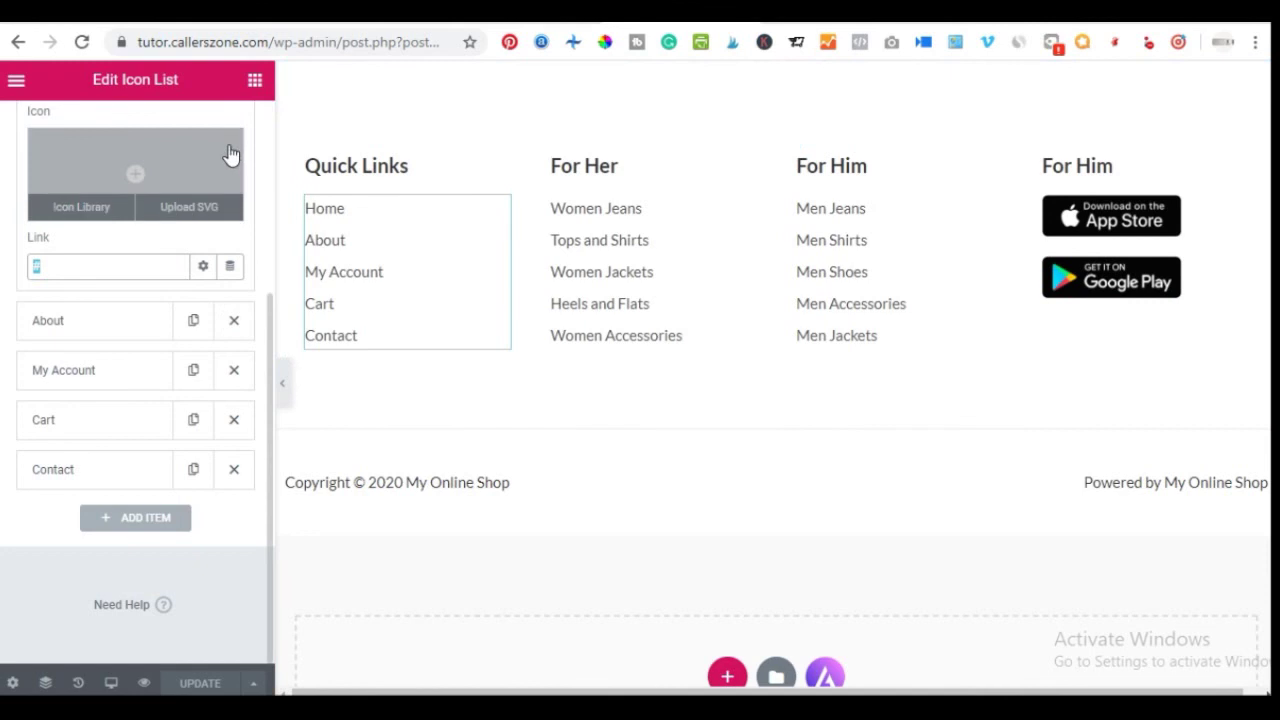
Add an empty Basic Gallery widget to the footer's For Him column, found by searching 'gal'
click(253, 86)
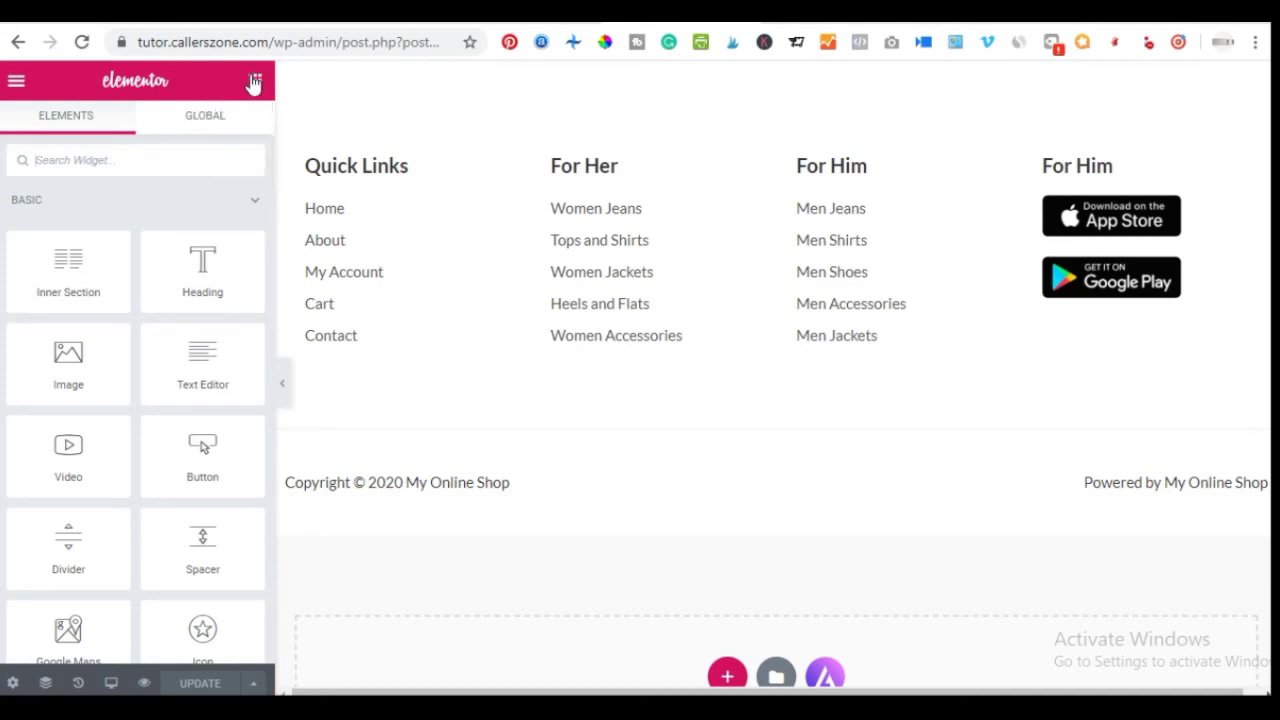
click(145, 161)
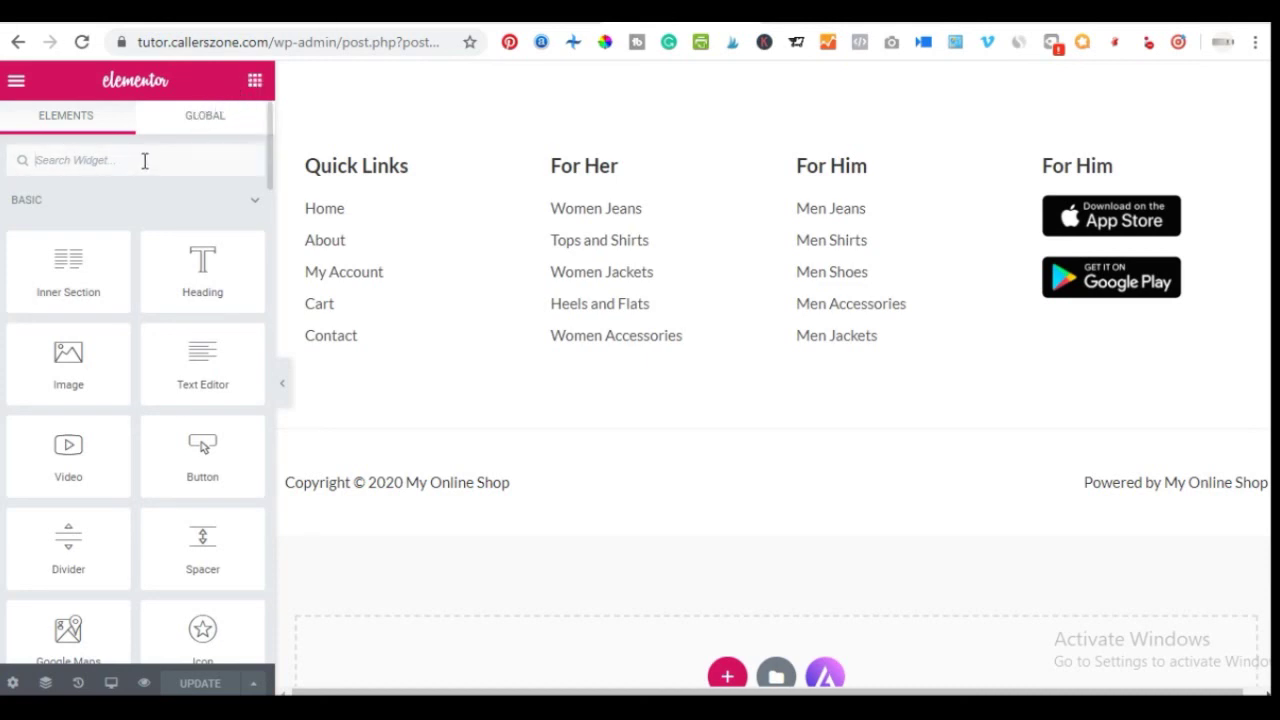
text(gal)
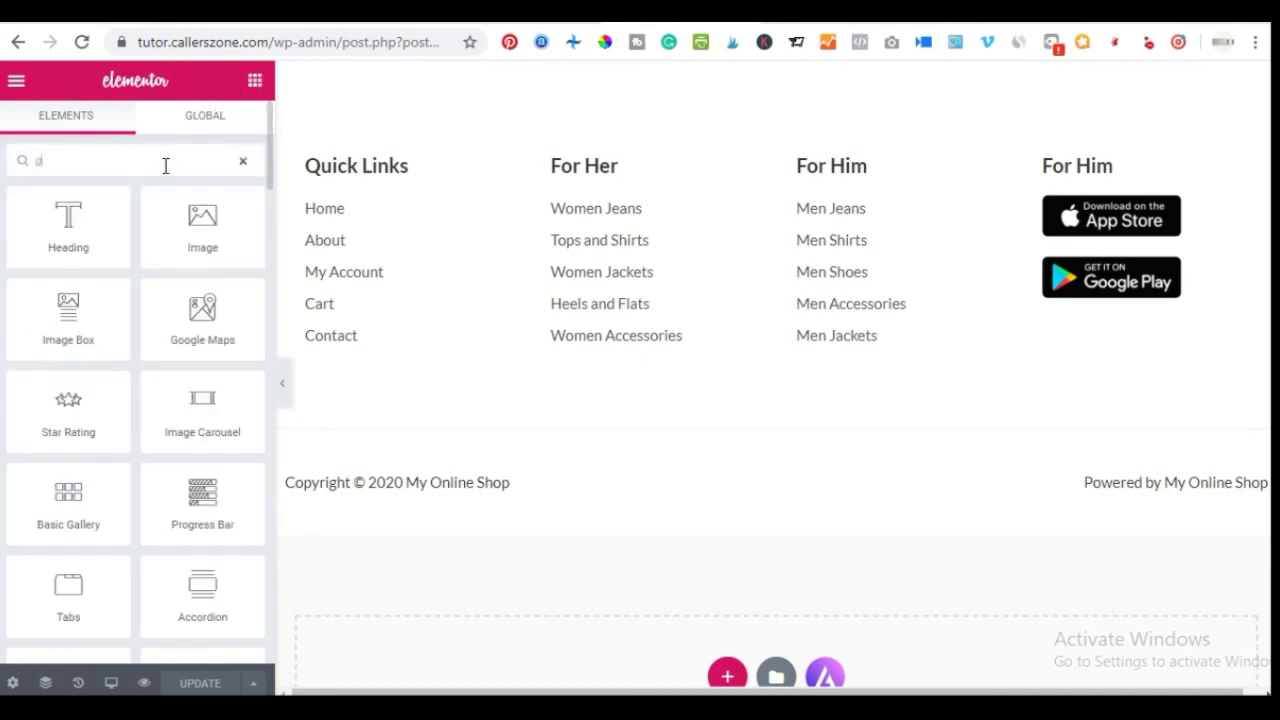
drag(52, 240, 1071, 210)
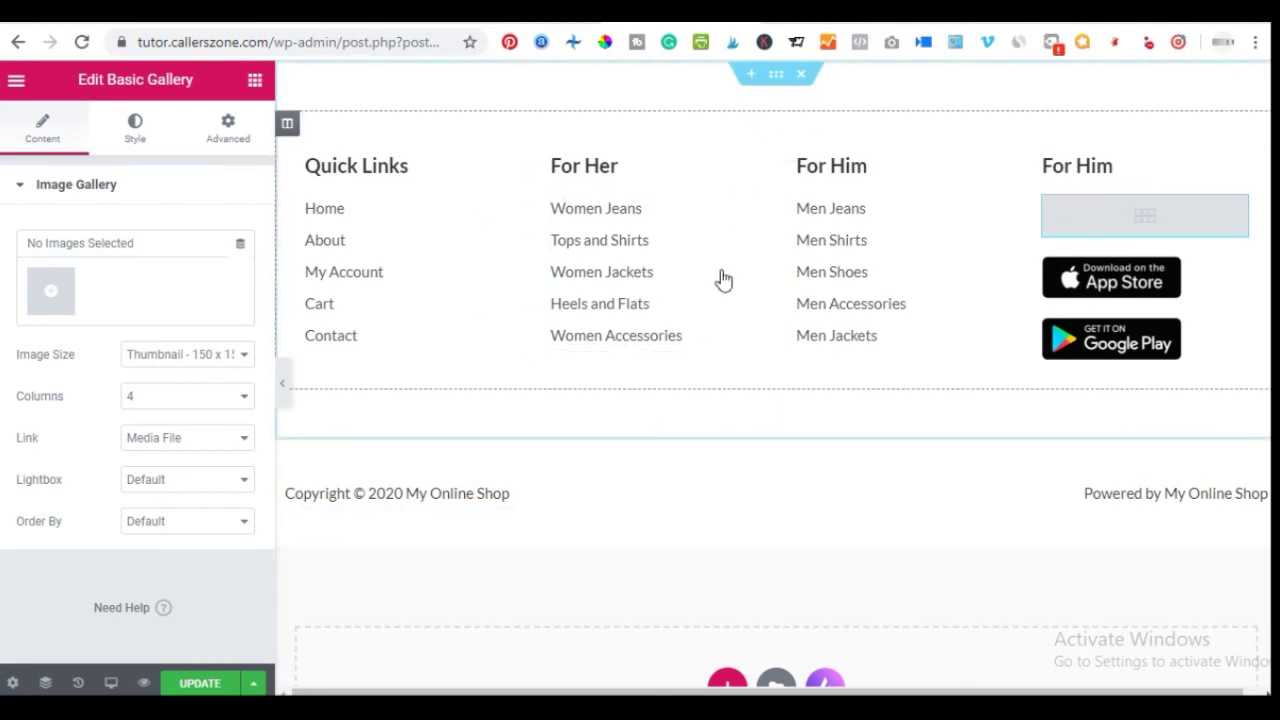
Select the 'Powered by My Online Shop' copyright text, save the footer, and view the live homepage
click(523, 490)
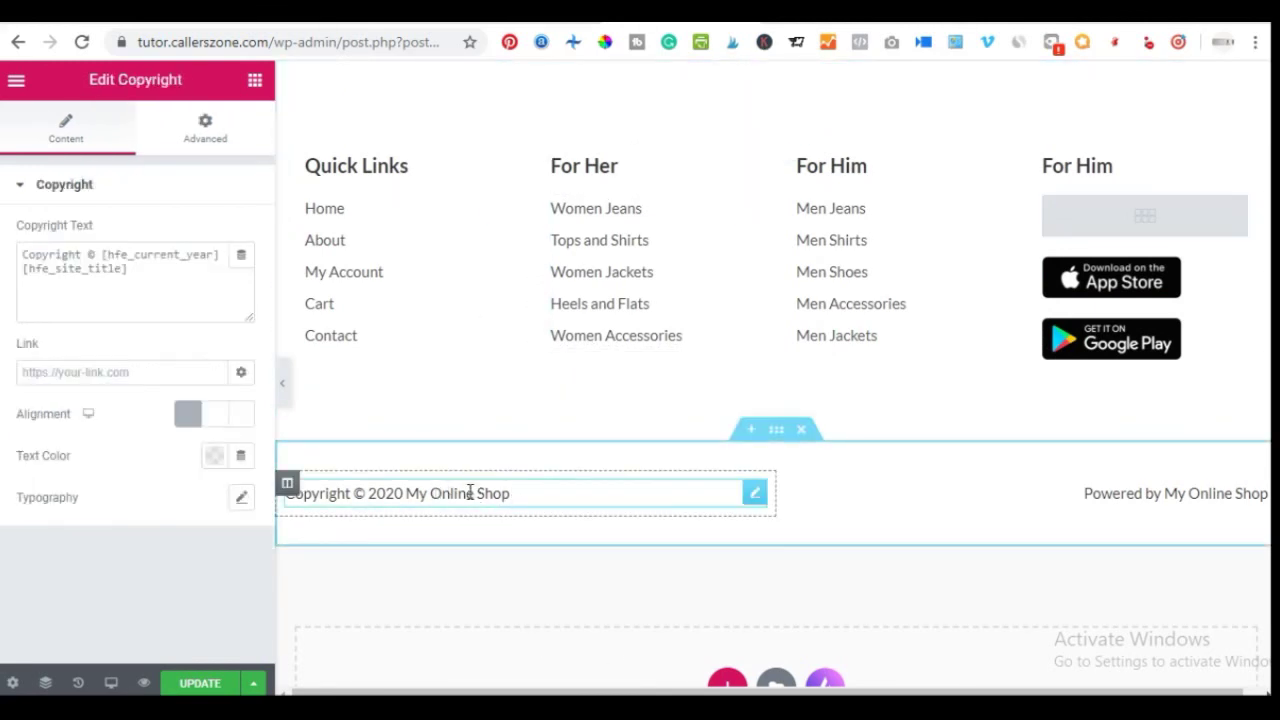
click(1100, 510)
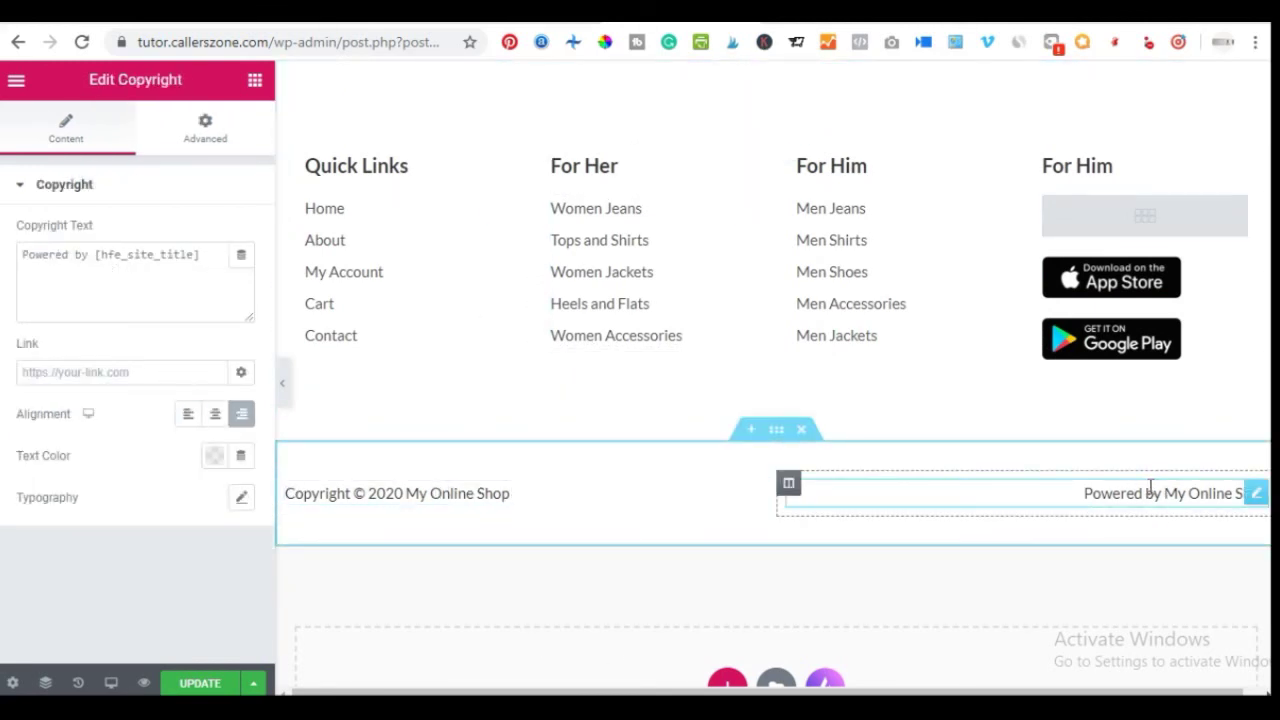
click(200, 683)
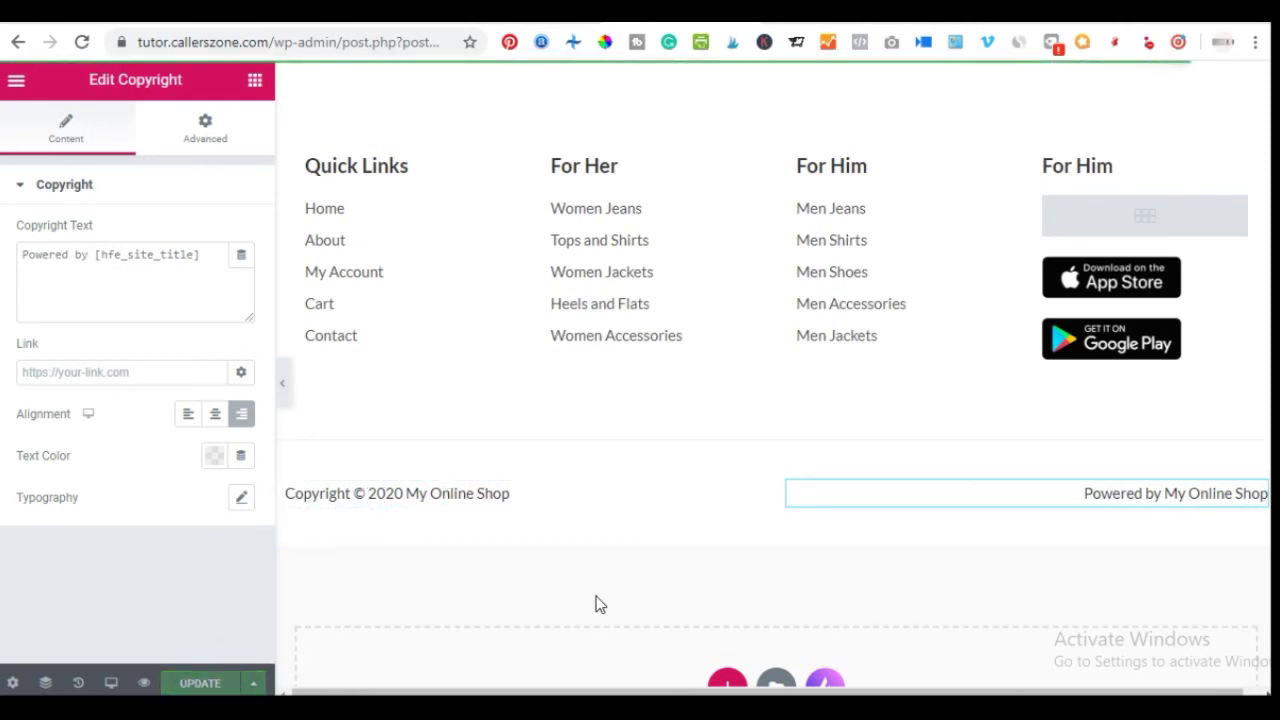
click(830, 18)
scroll(764, 272, down, 20)
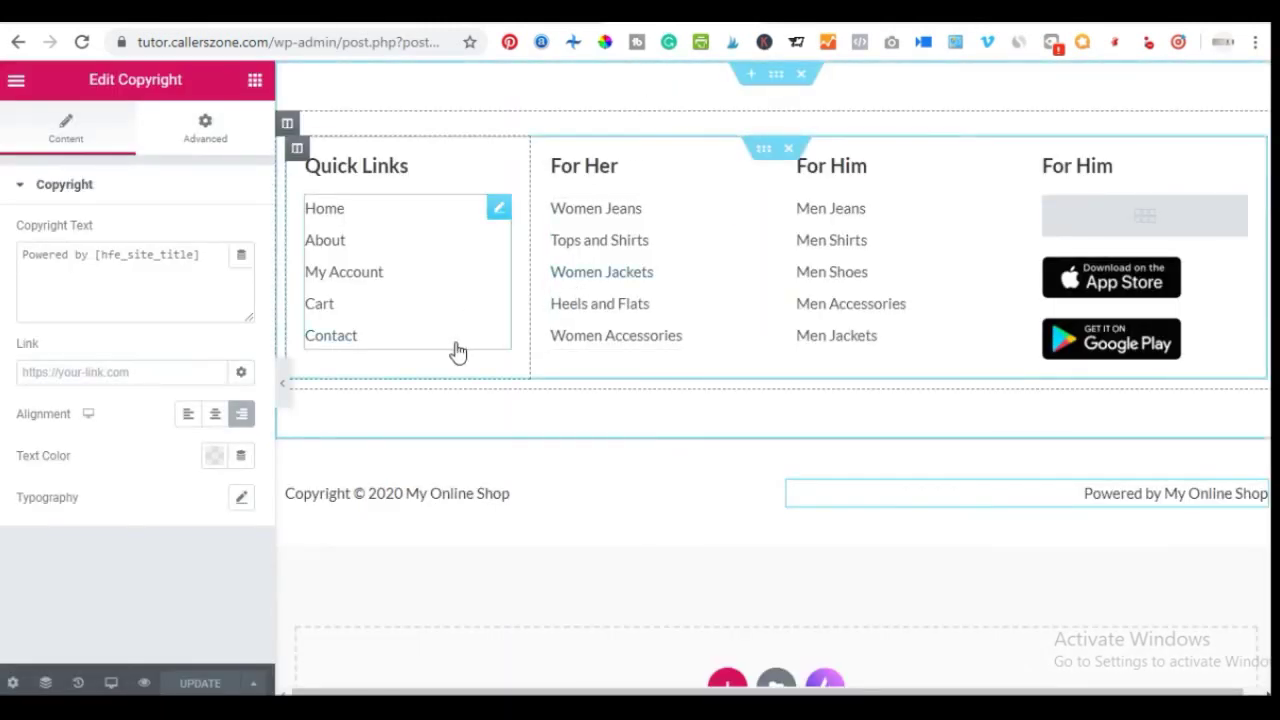
Set the footer links section background to light grey #DEDEDE, save, and return to the live site
click(773, 76)
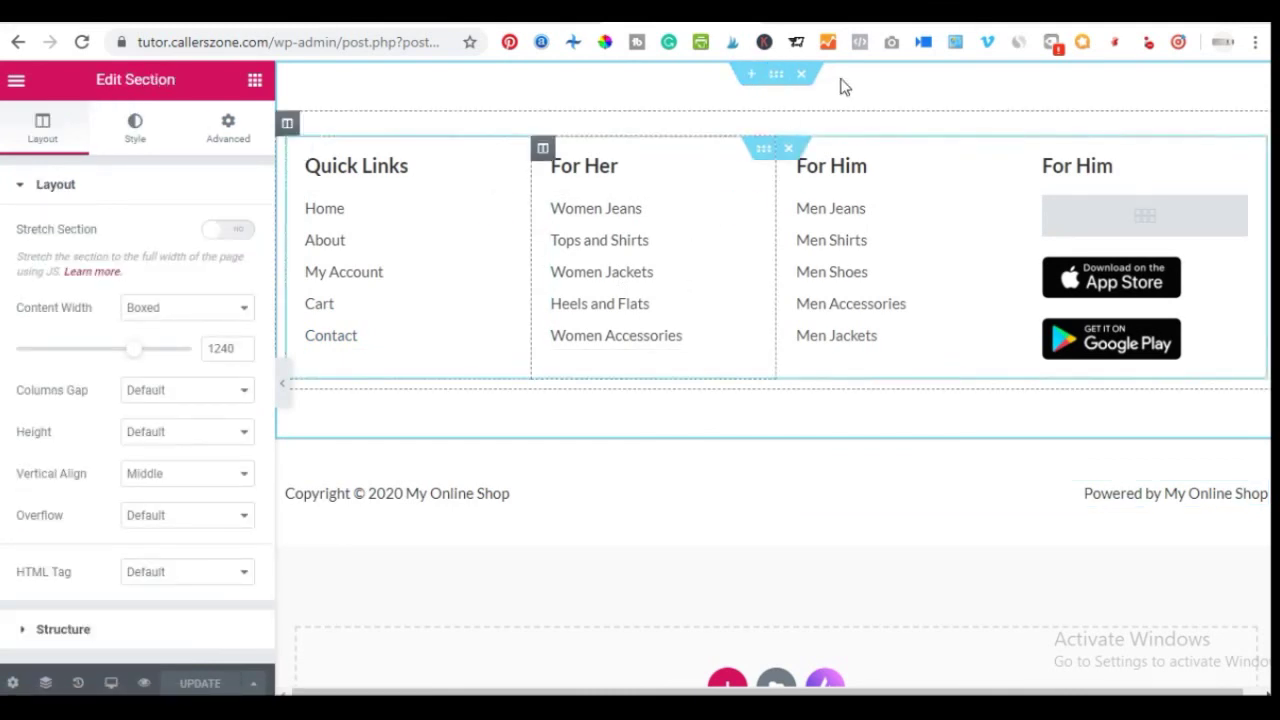
click(135, 128)
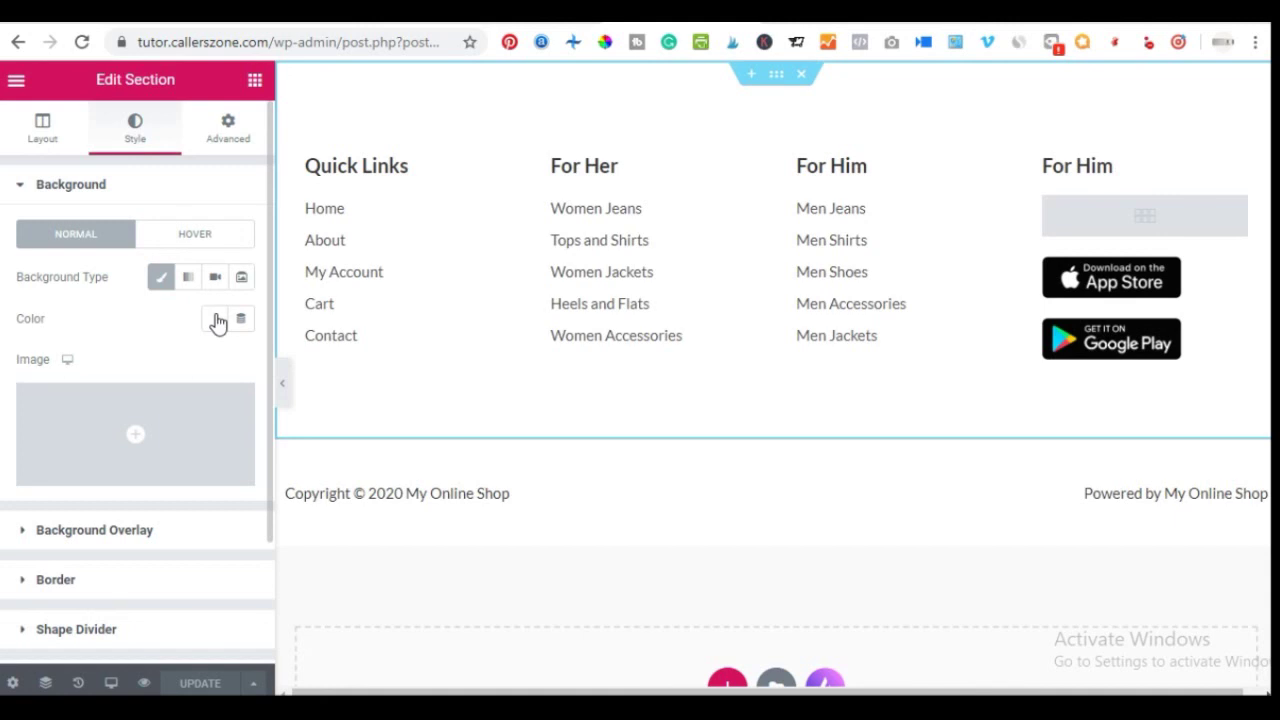
click(216, 320)
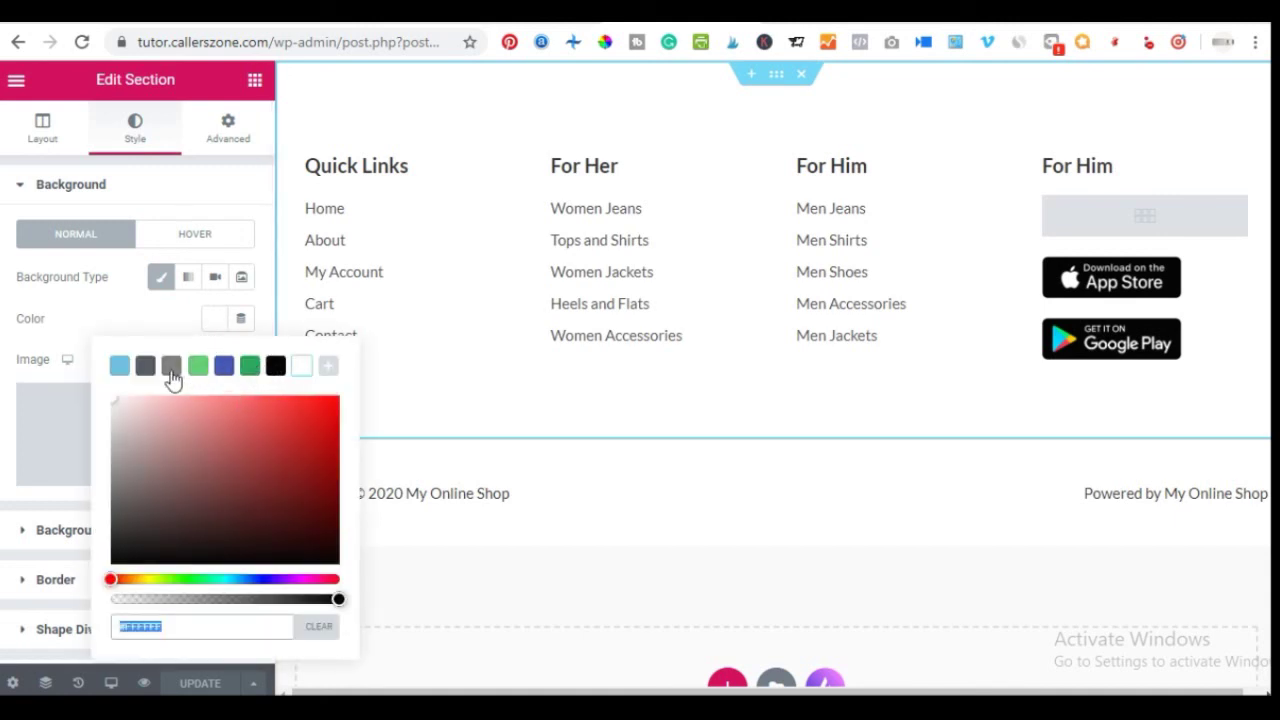
click(171, 368)
drag(120, 448, 110, 418)
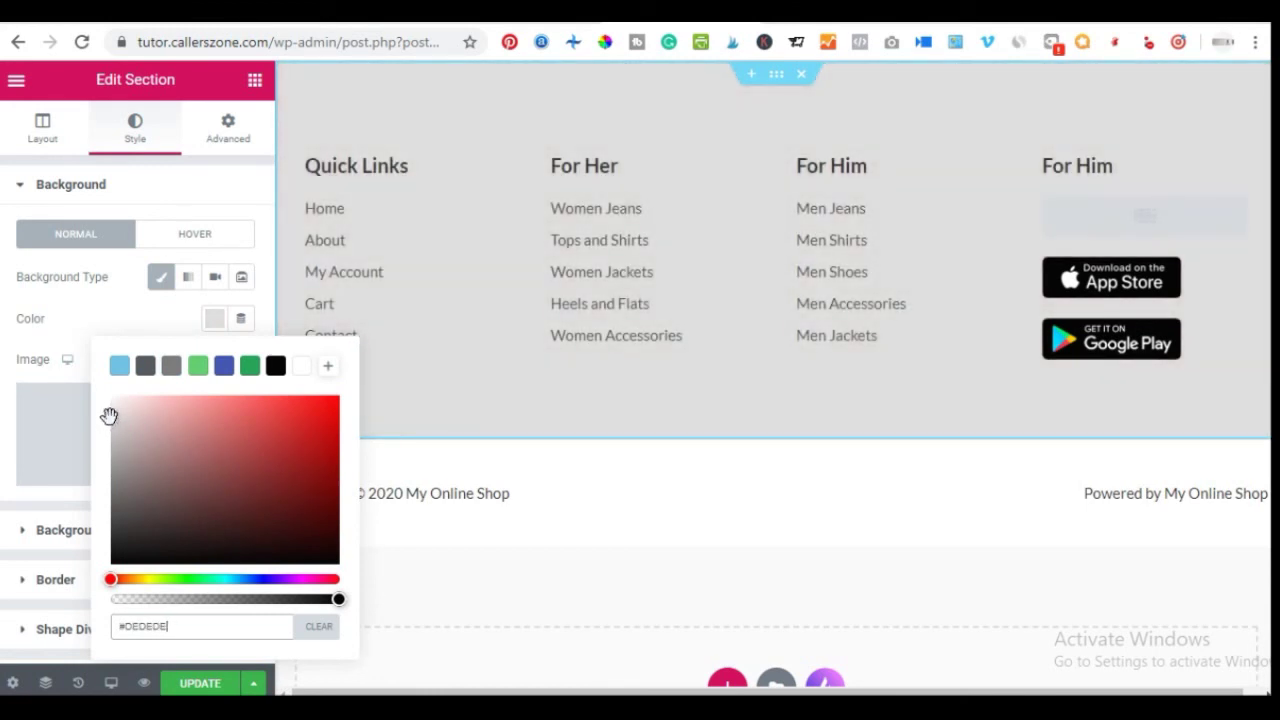
click(5, 572)
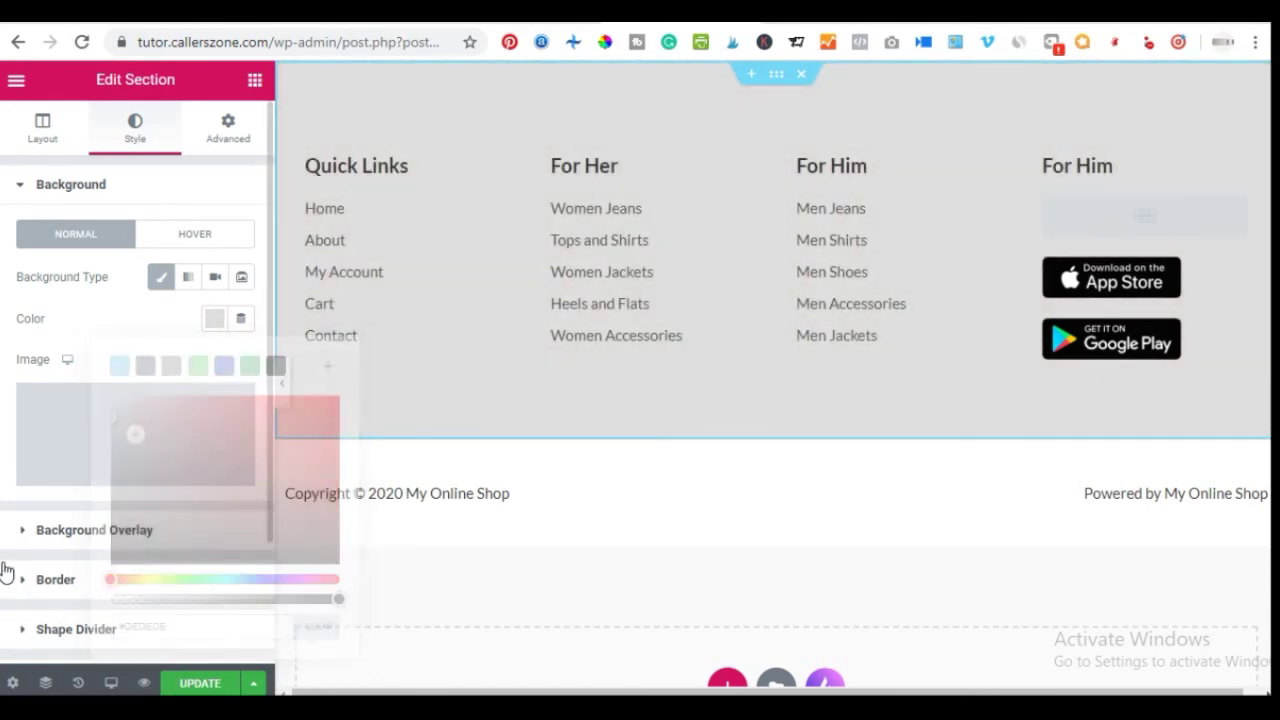
click(200, 685)
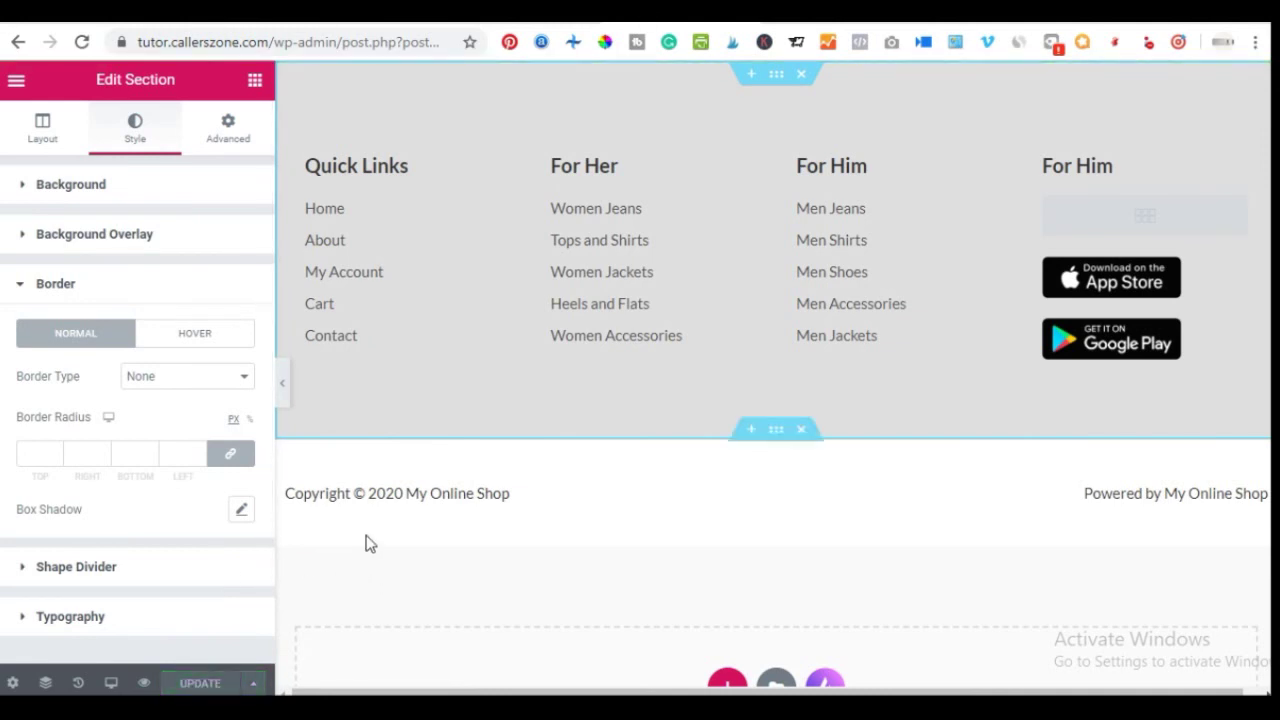
click(785, 27)
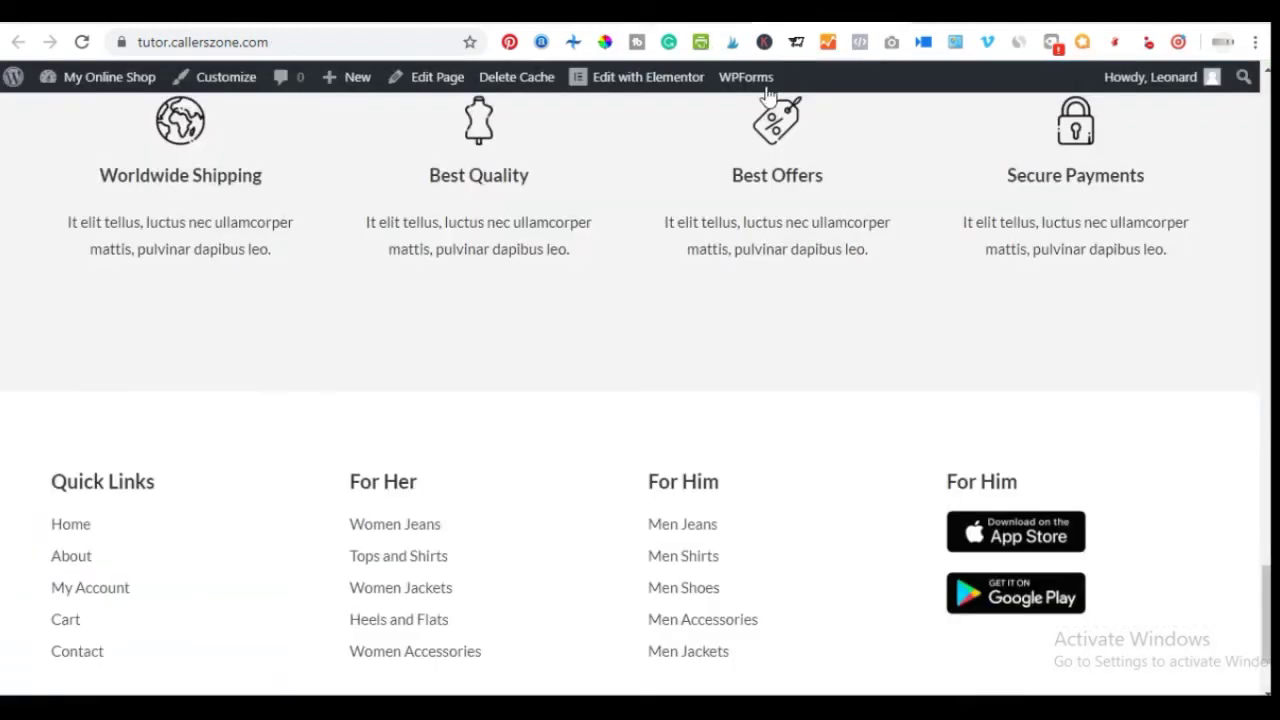
Reload the live homepage to show the updated grey footer
right_click(486, 343)
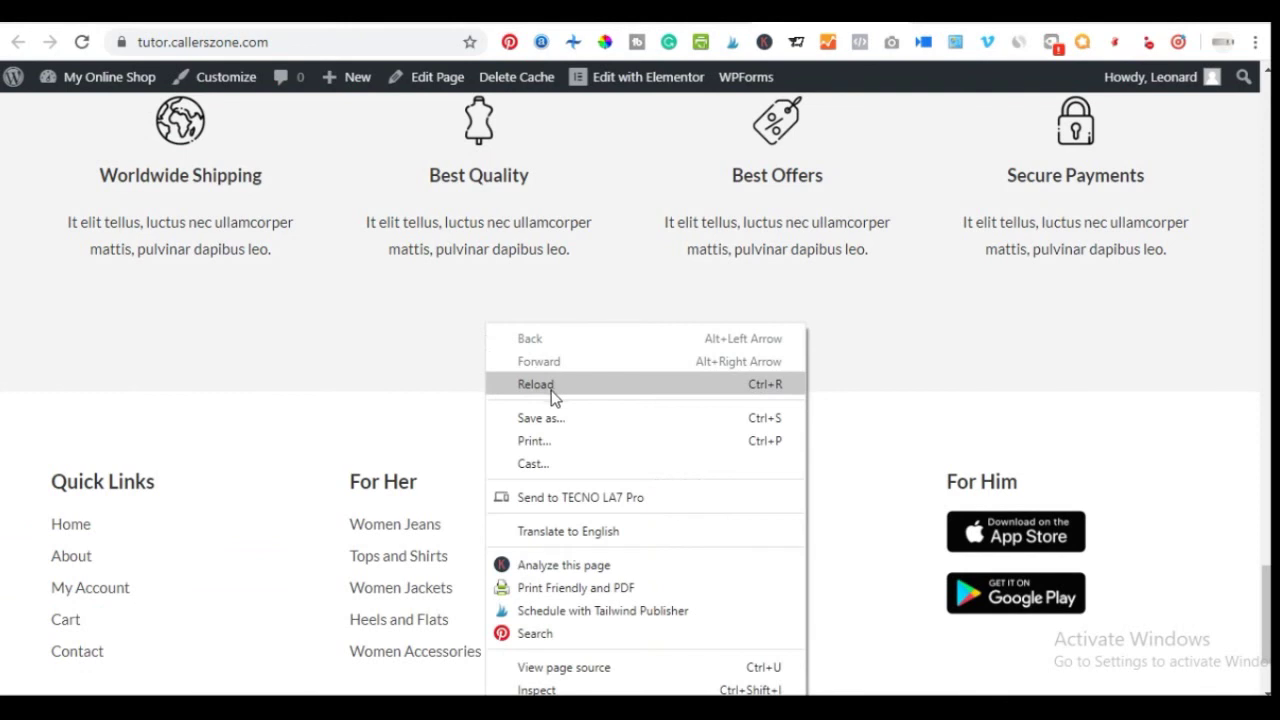
click(551, 388)
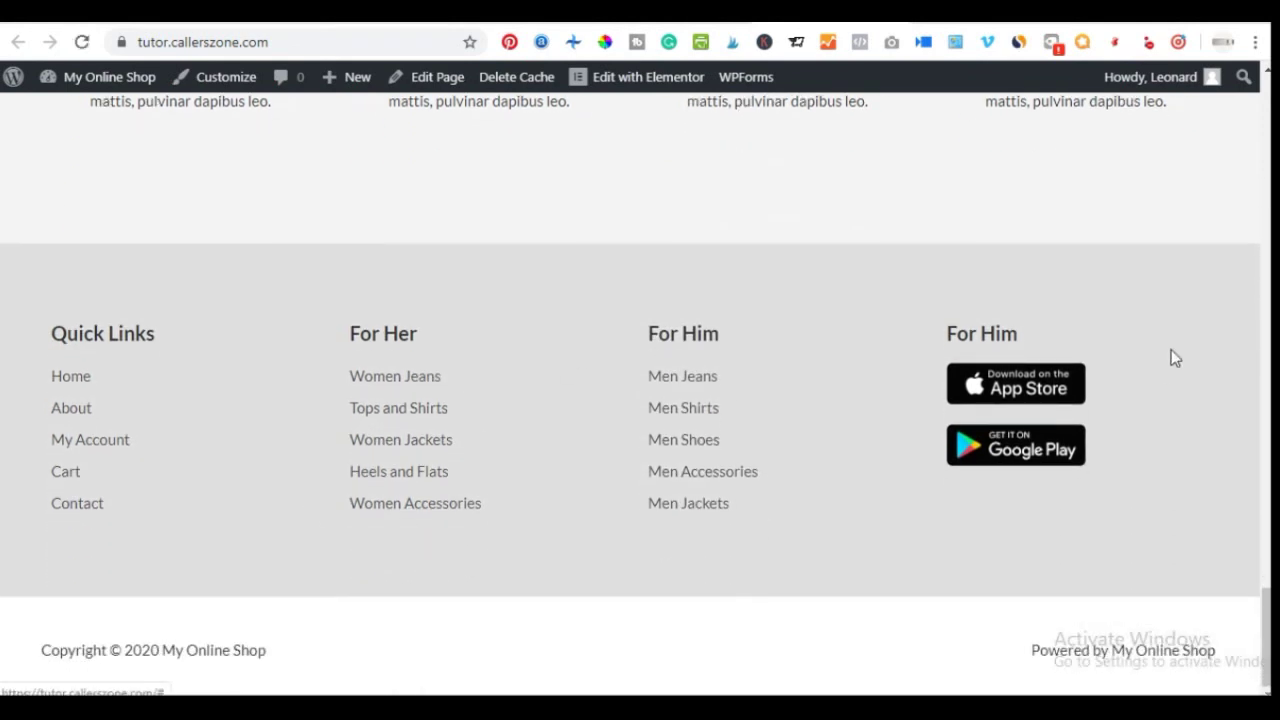
click(683, 439)
Scroll through the homepage, then bring up the five-step store setup checklist in Notepad
scroll(255, 290, up, 20)
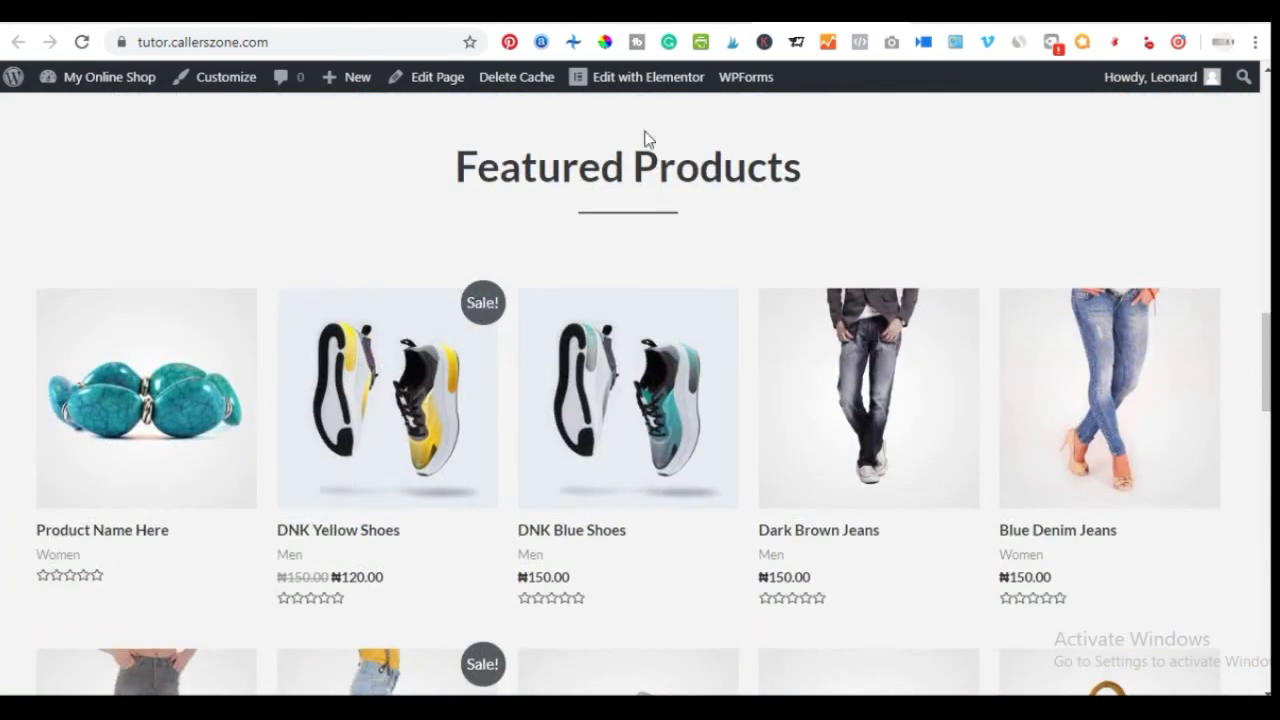
scroll(369, 267, up, 8)
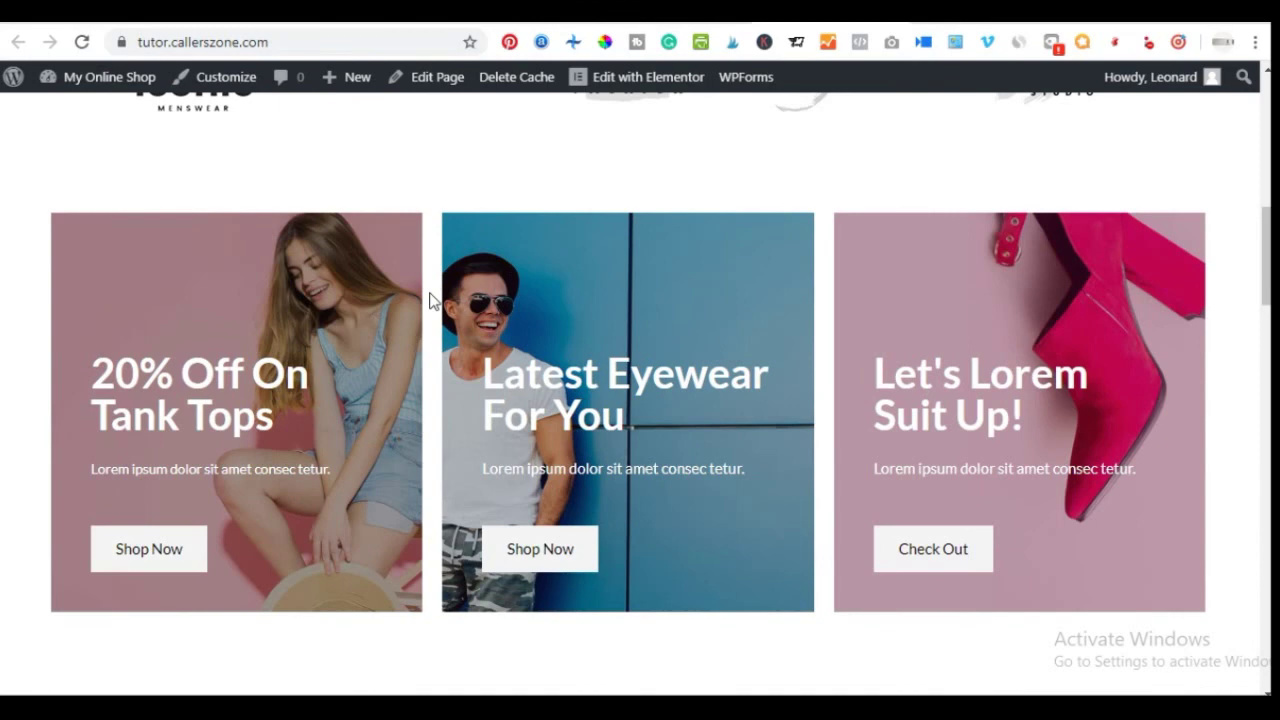
scroll(430, 300, up, 5)
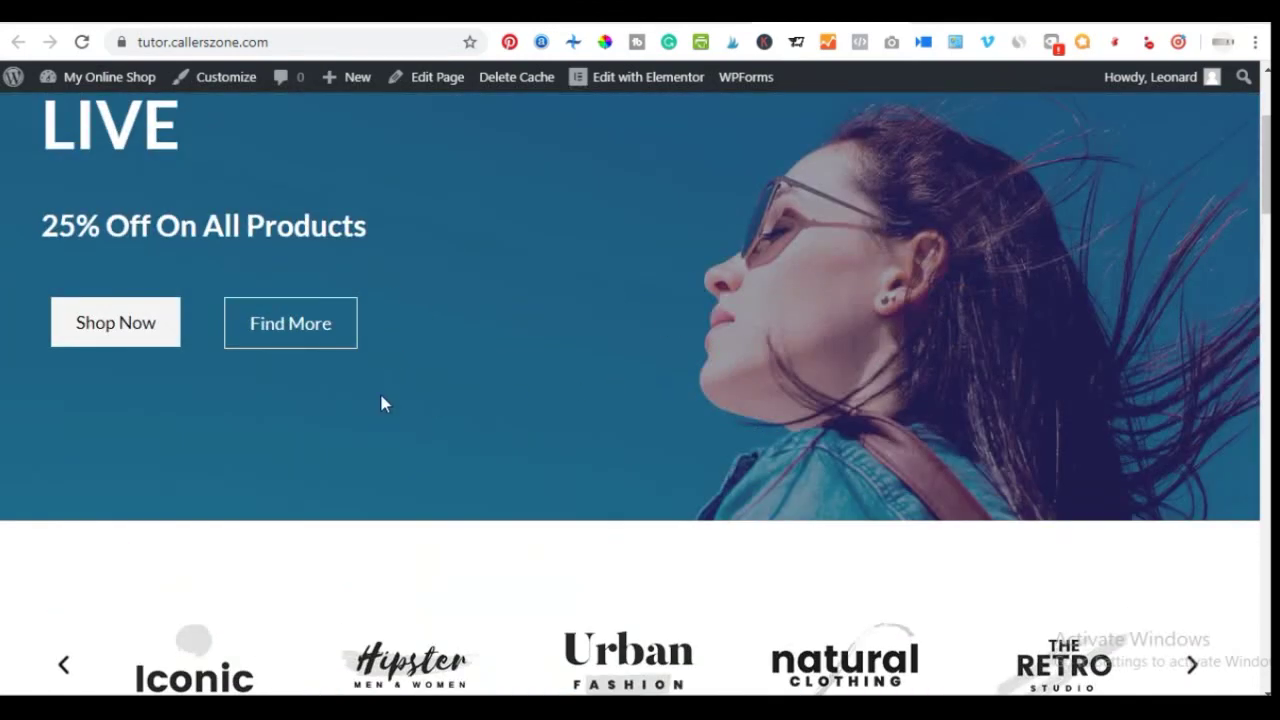
scroll(545, 387, up, 3)
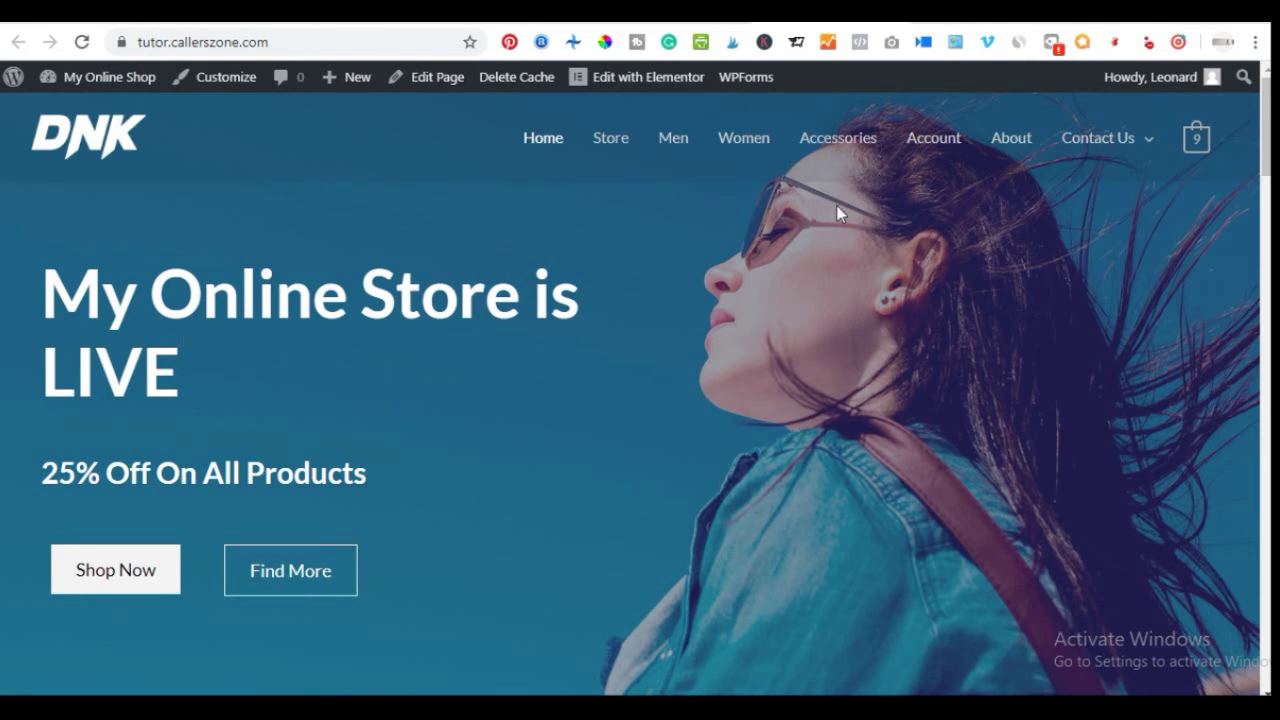
scroll(645, 320, down, 2)
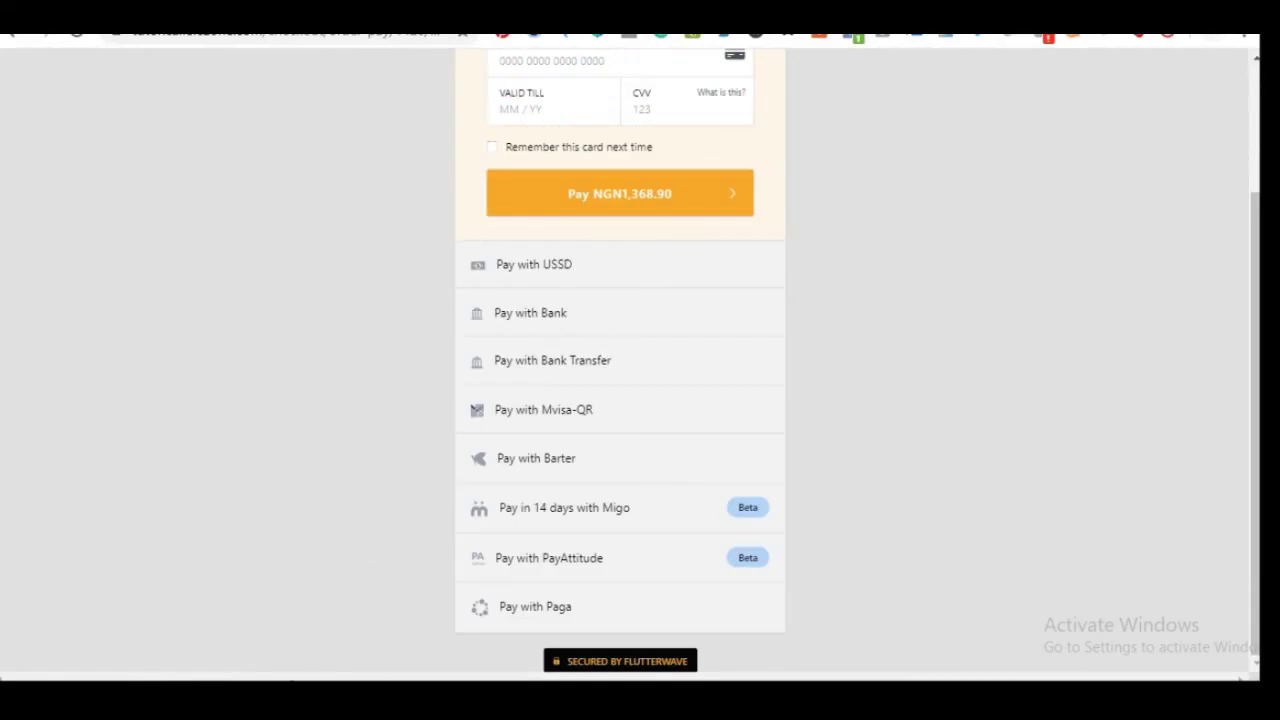
key(alt+Tab)
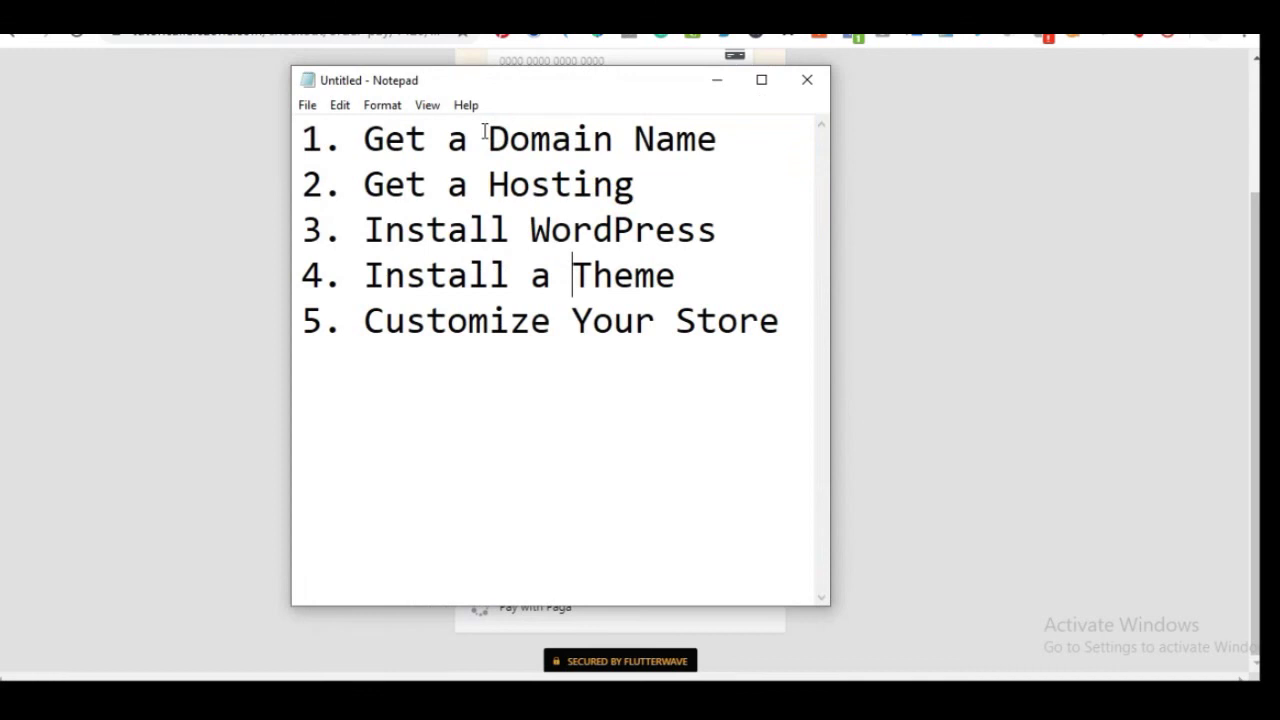